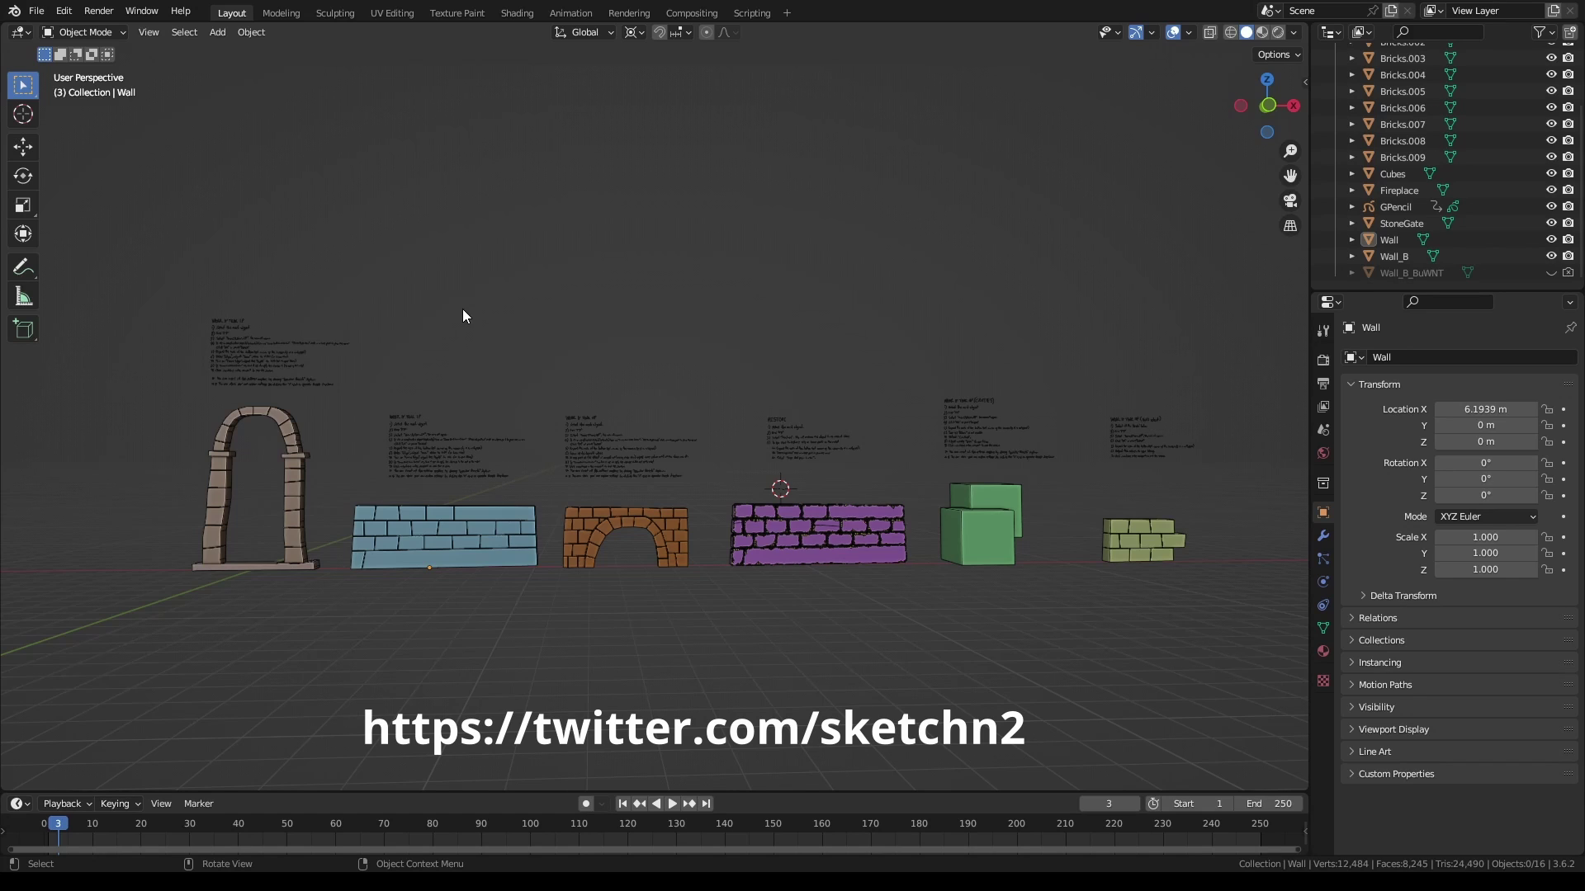
Apply Wear_N_Tear_LP to the stone gate with Edges at Wear 0.040 and Frame Edges enabled
left_click(298, 509)
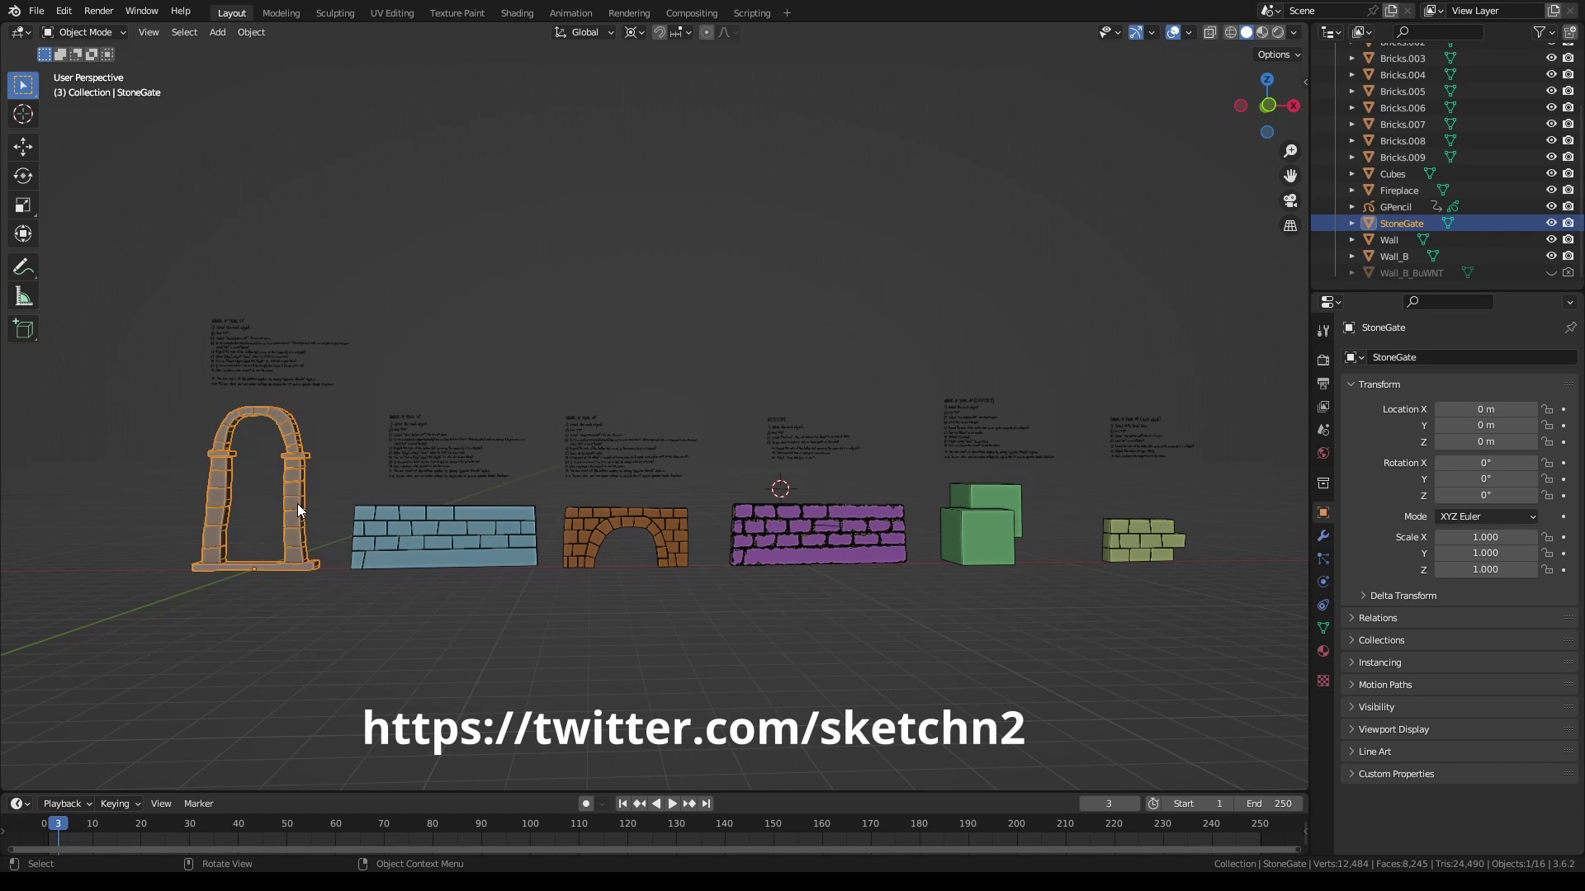
key("KP_Decimal")
middle_click_drag(297, 503, 418, 400)
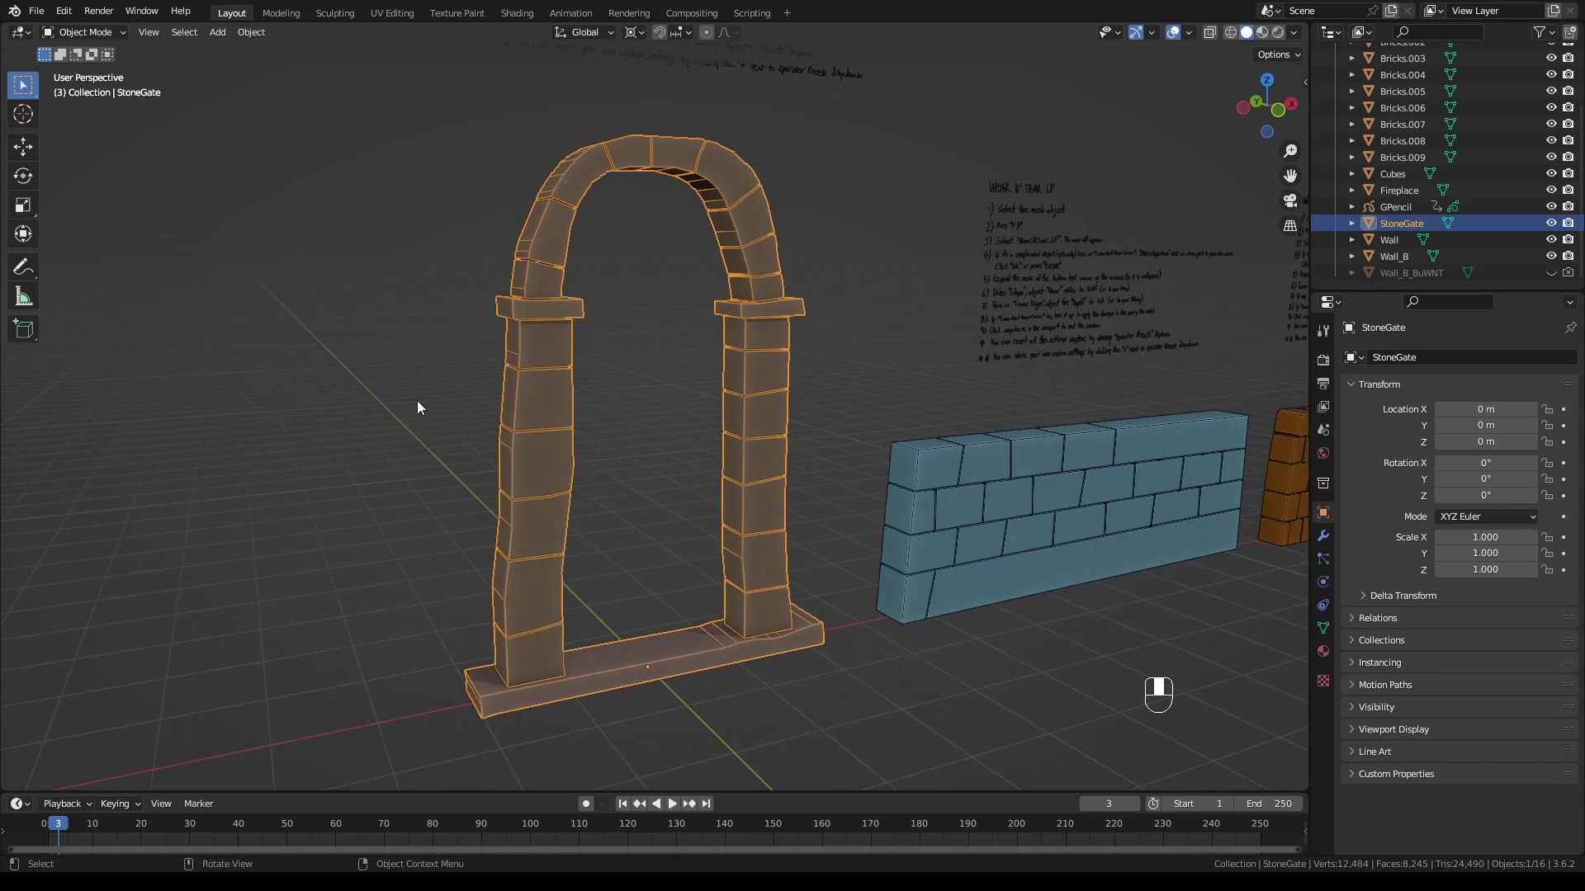
key("F9")
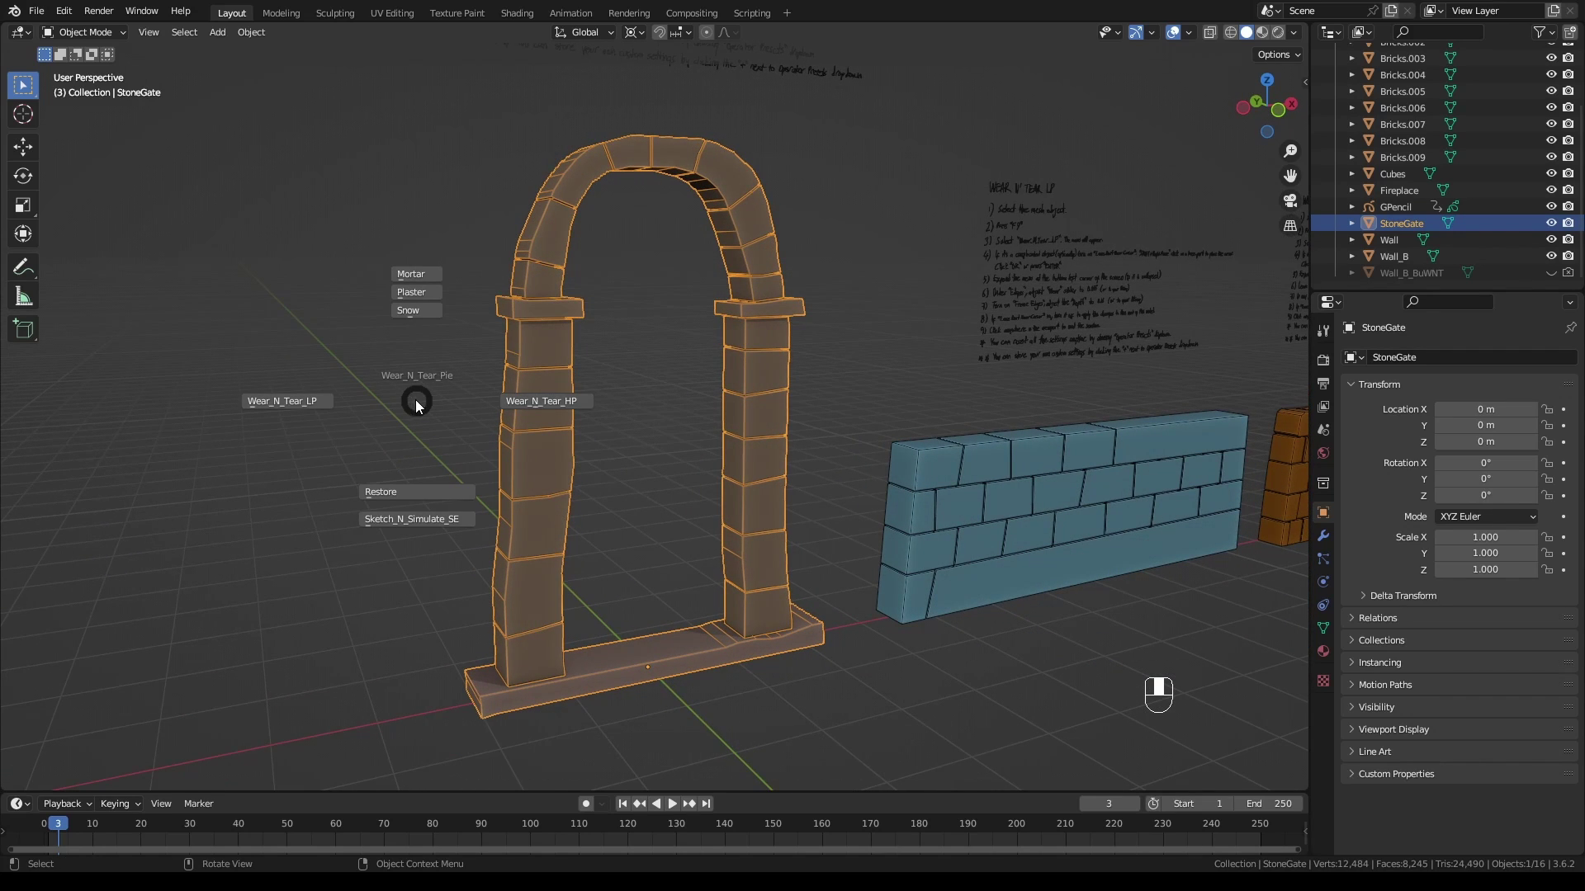
left_click(300, 401)
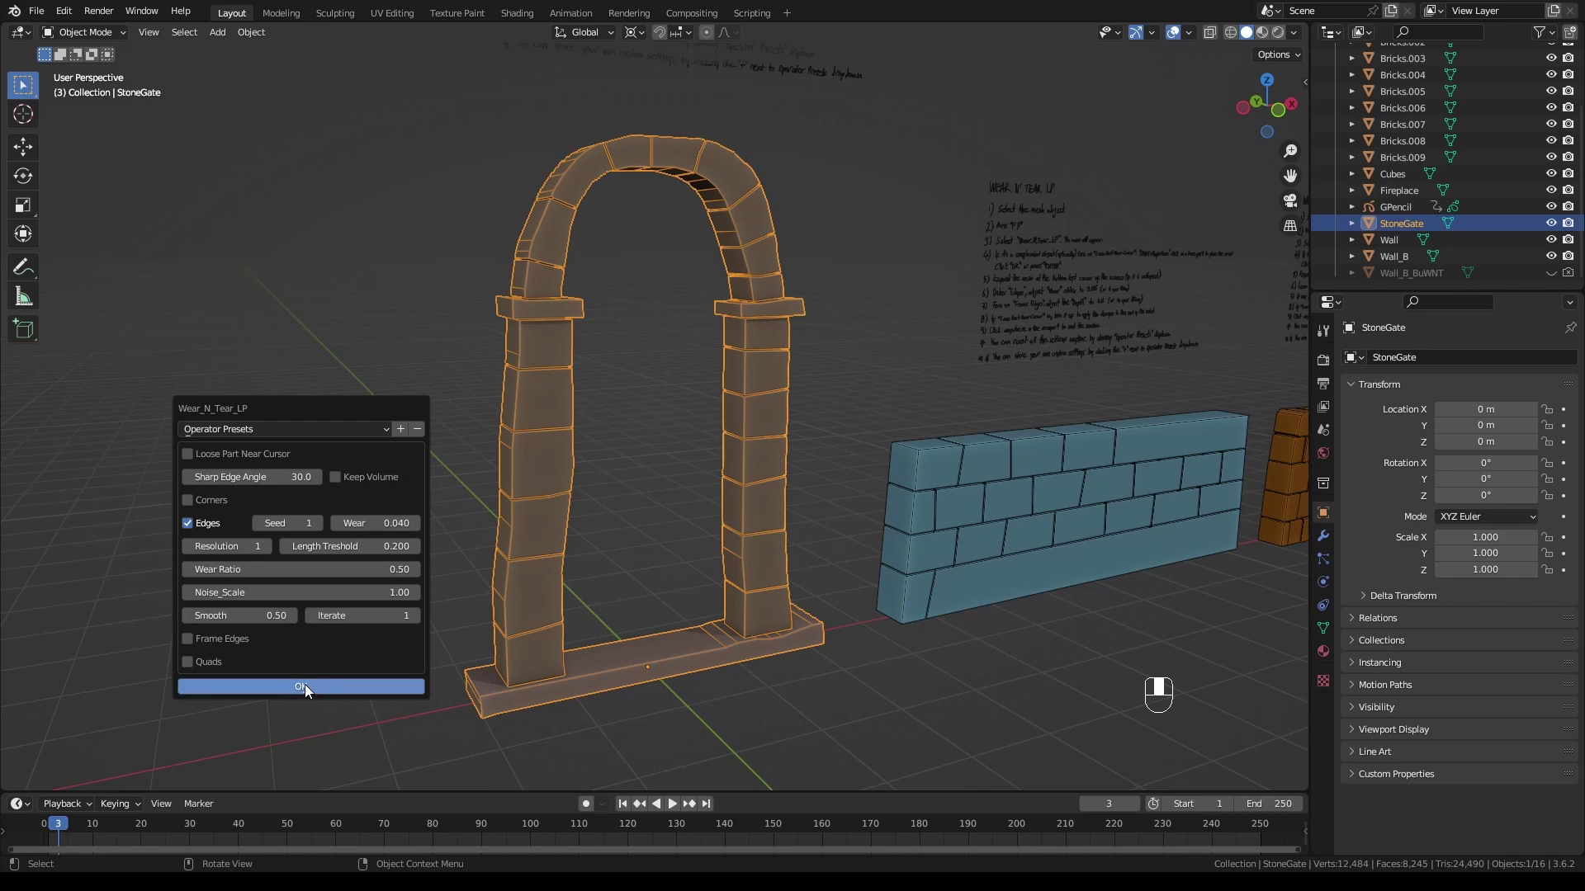
left_click(334, 686)
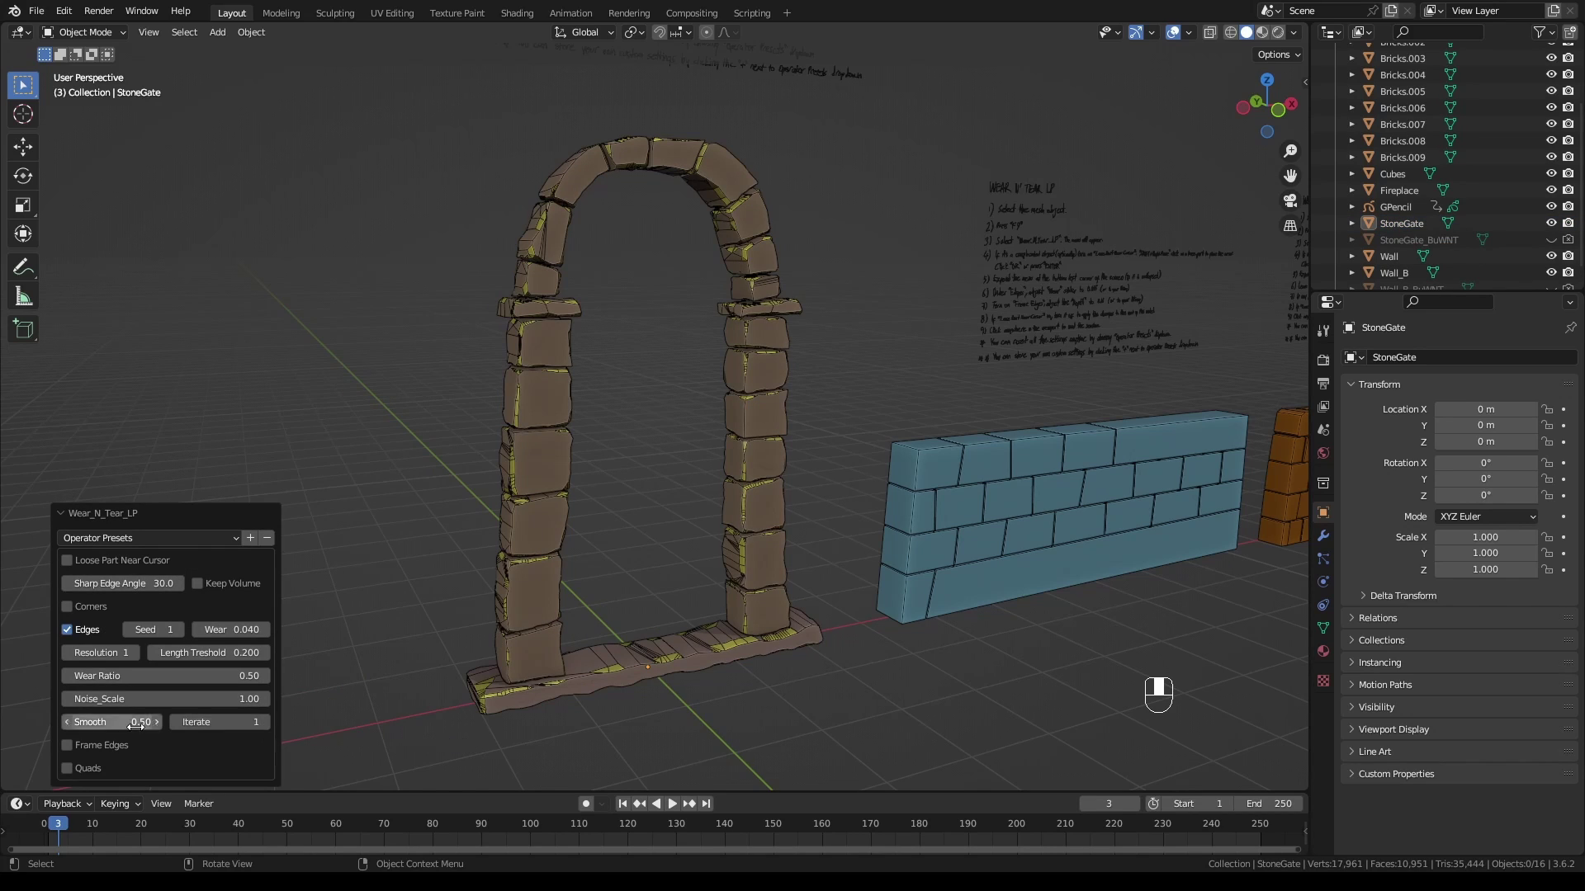
left_click(67, 745)
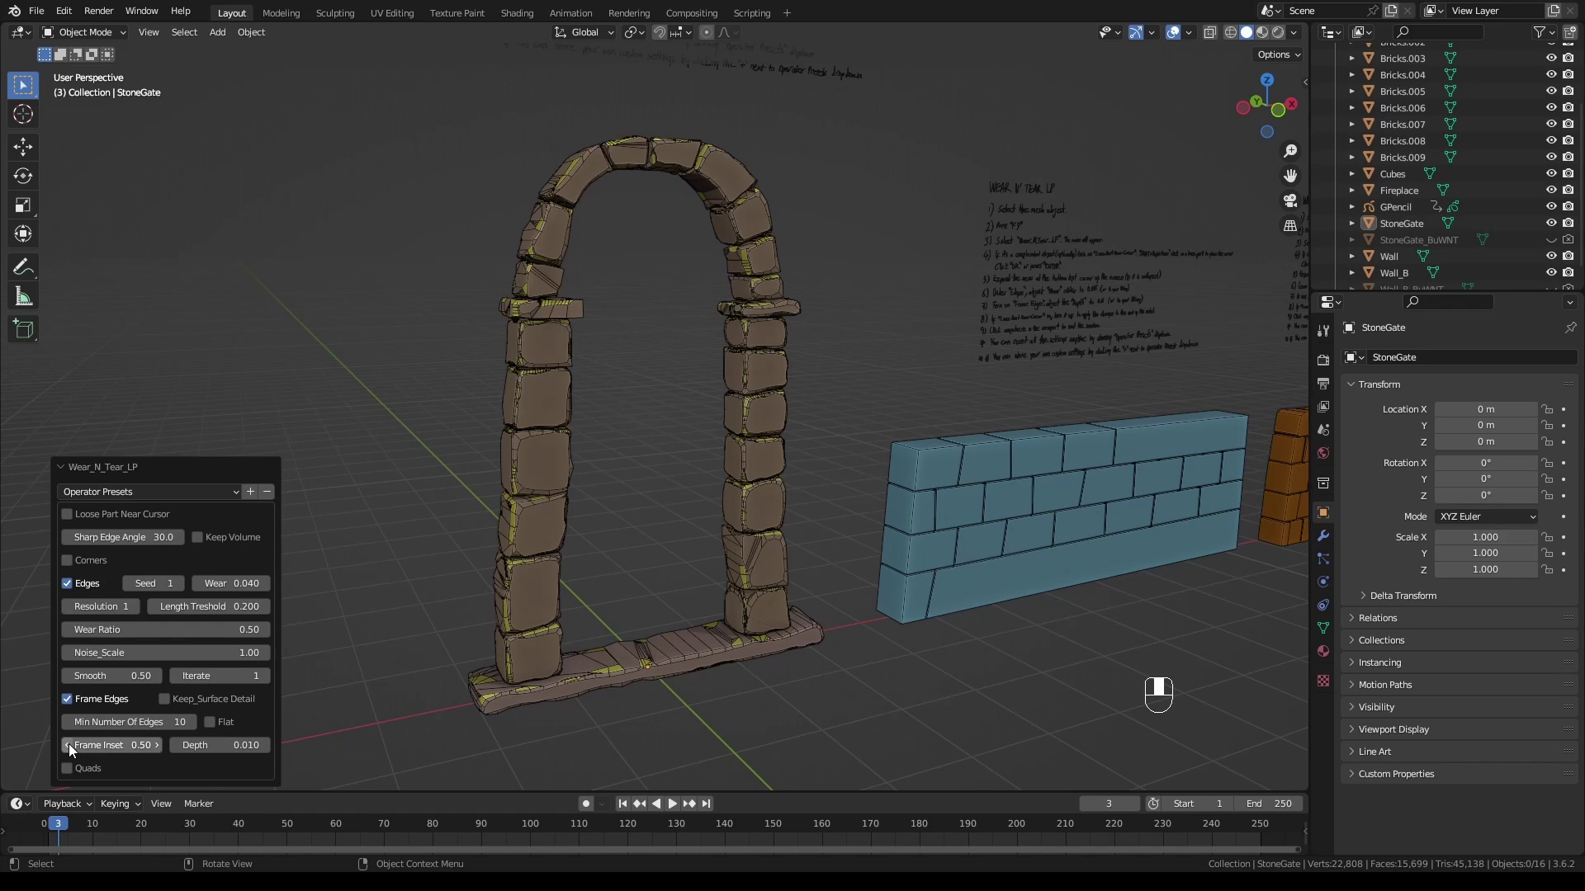
Set the gate's Frame Inset to 0.59 and inspect the stones with the viewport overlays temporarily hidden
left_click(1173, 31)
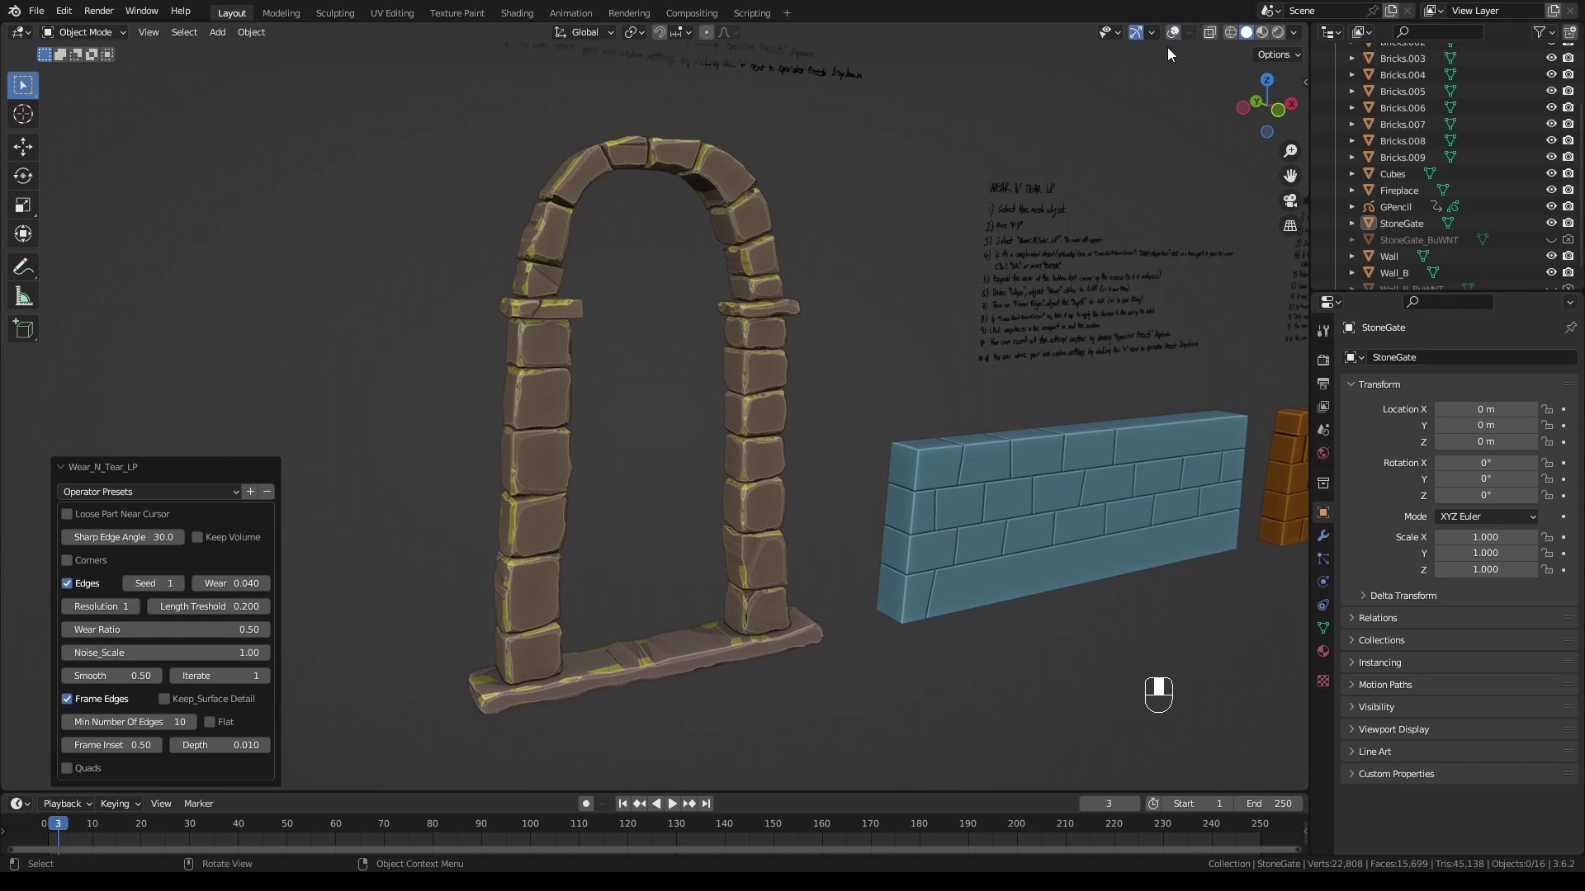
scroll(634, 510, "up", 1)
middle_click_drag(638, 513, 695, 515, "shift")
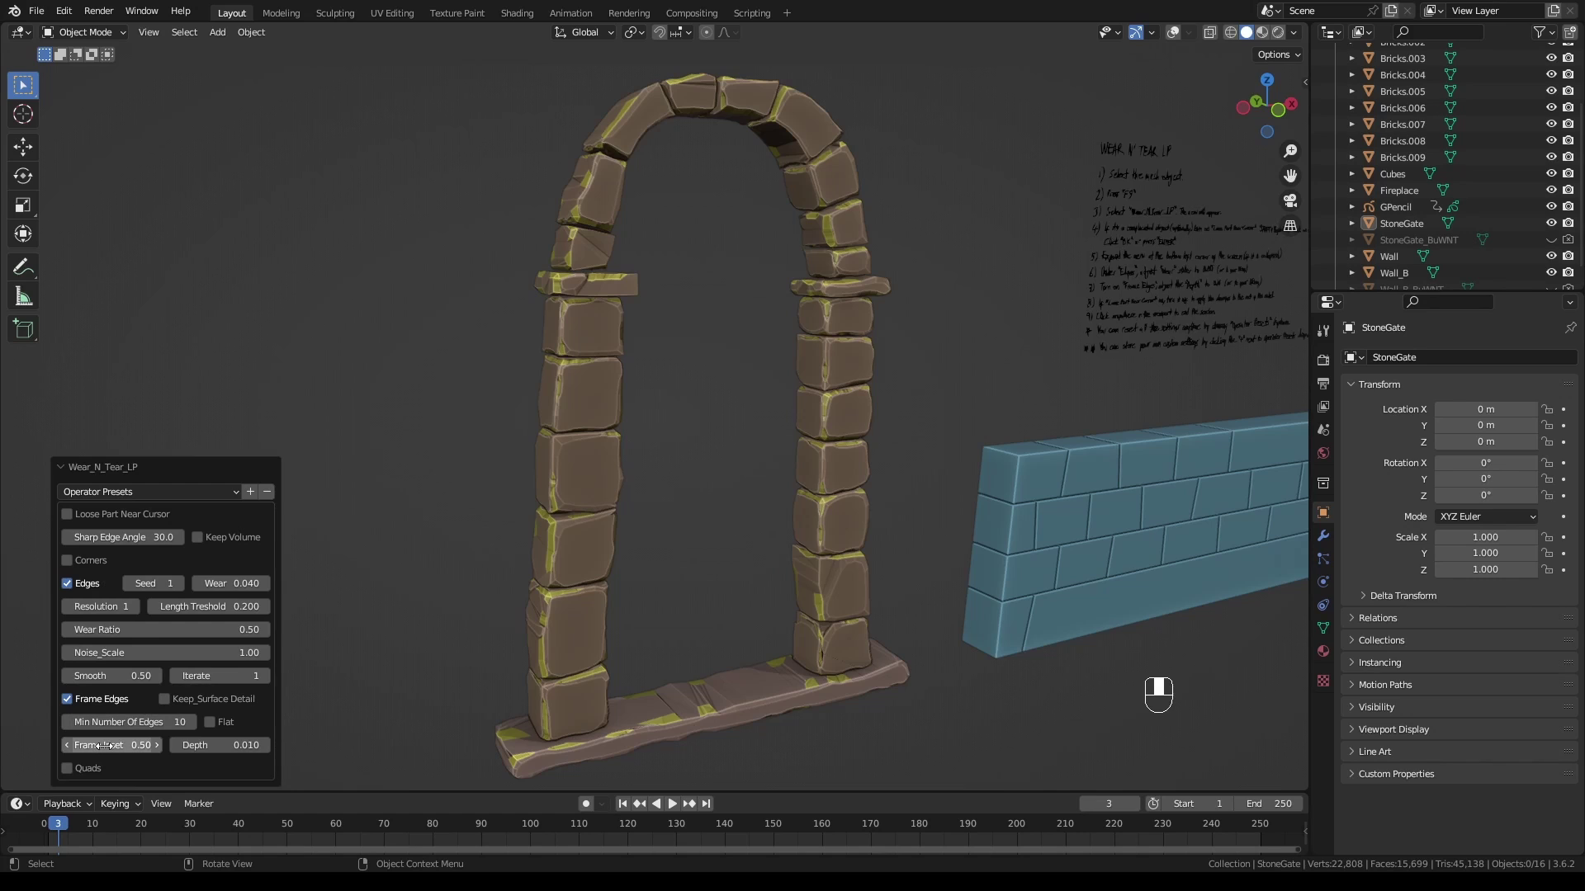
left_click_drag(101, 746, 898, 533)
left_click_drag(218, 751, 619, 525)
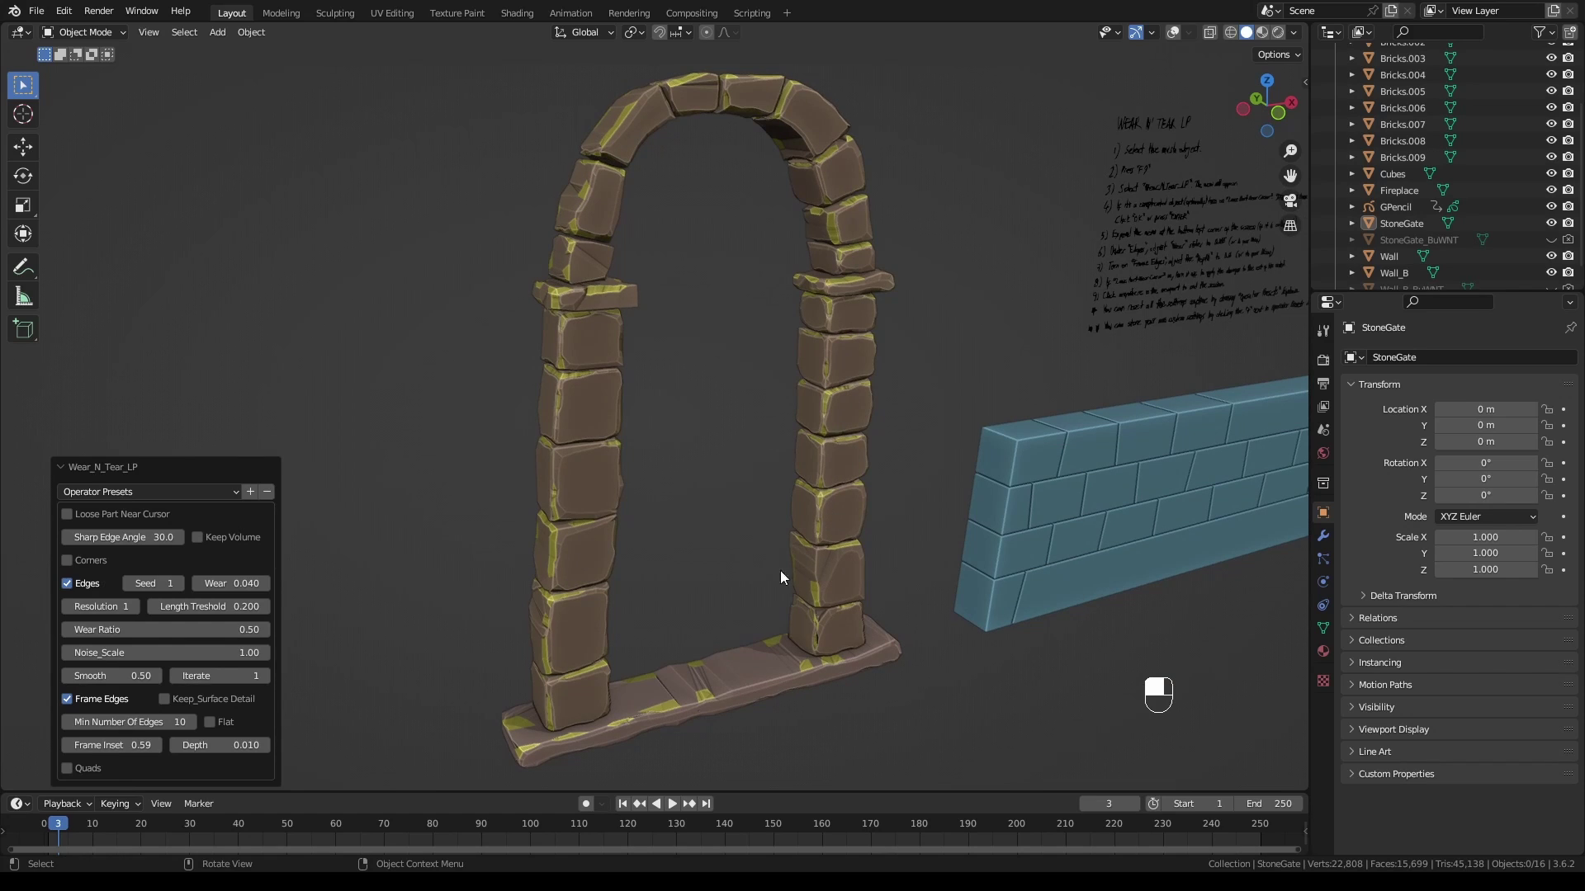
middle_click_drag(709, 576, 587, 355)
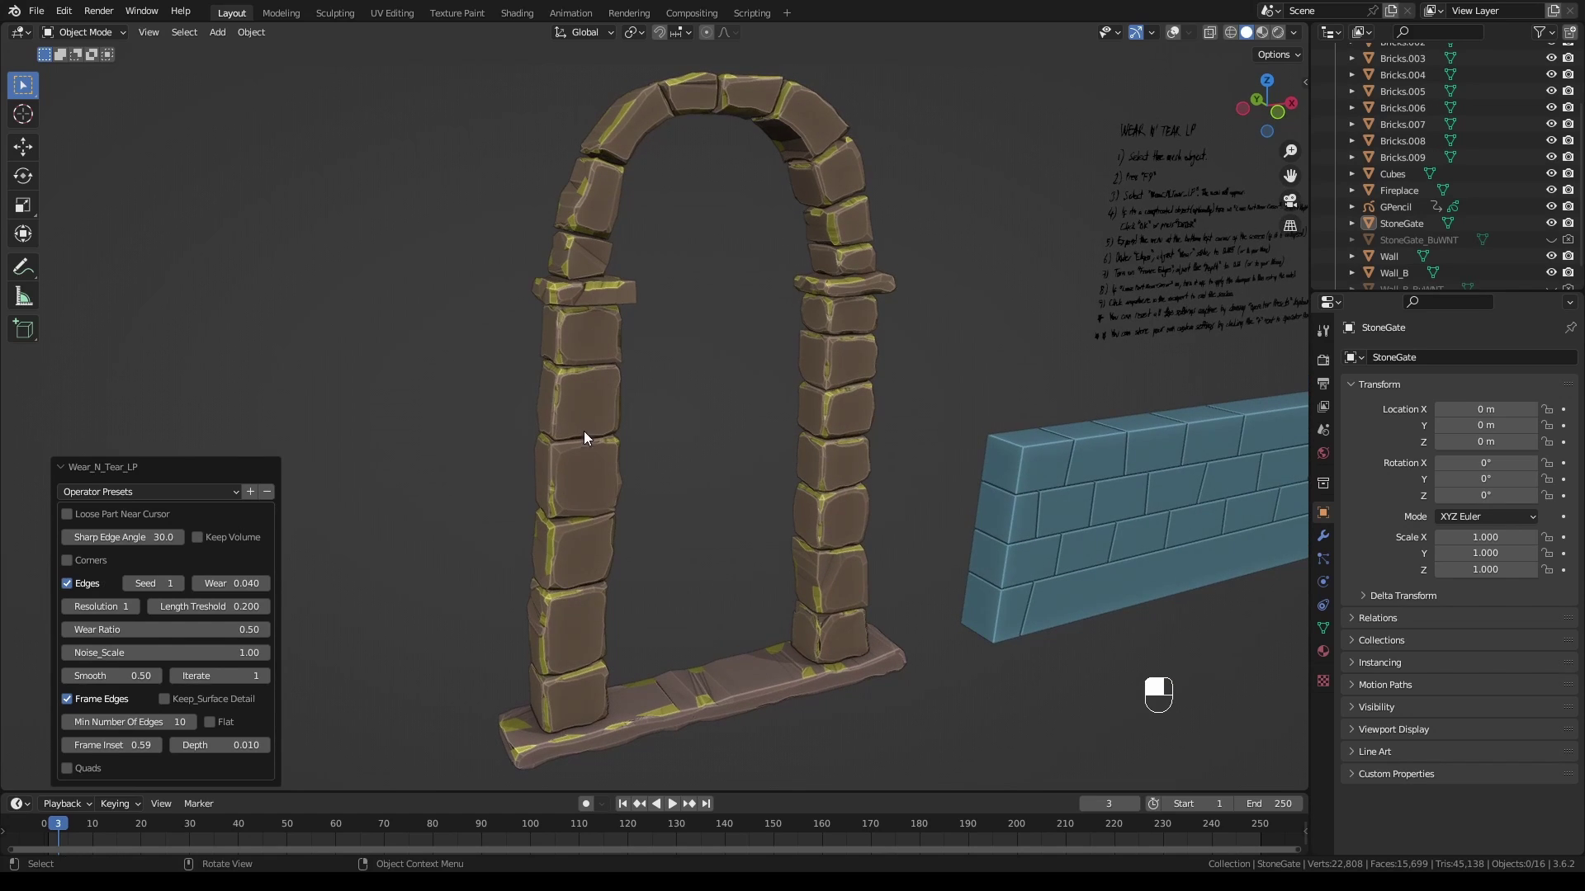
left_click(1173, 32)
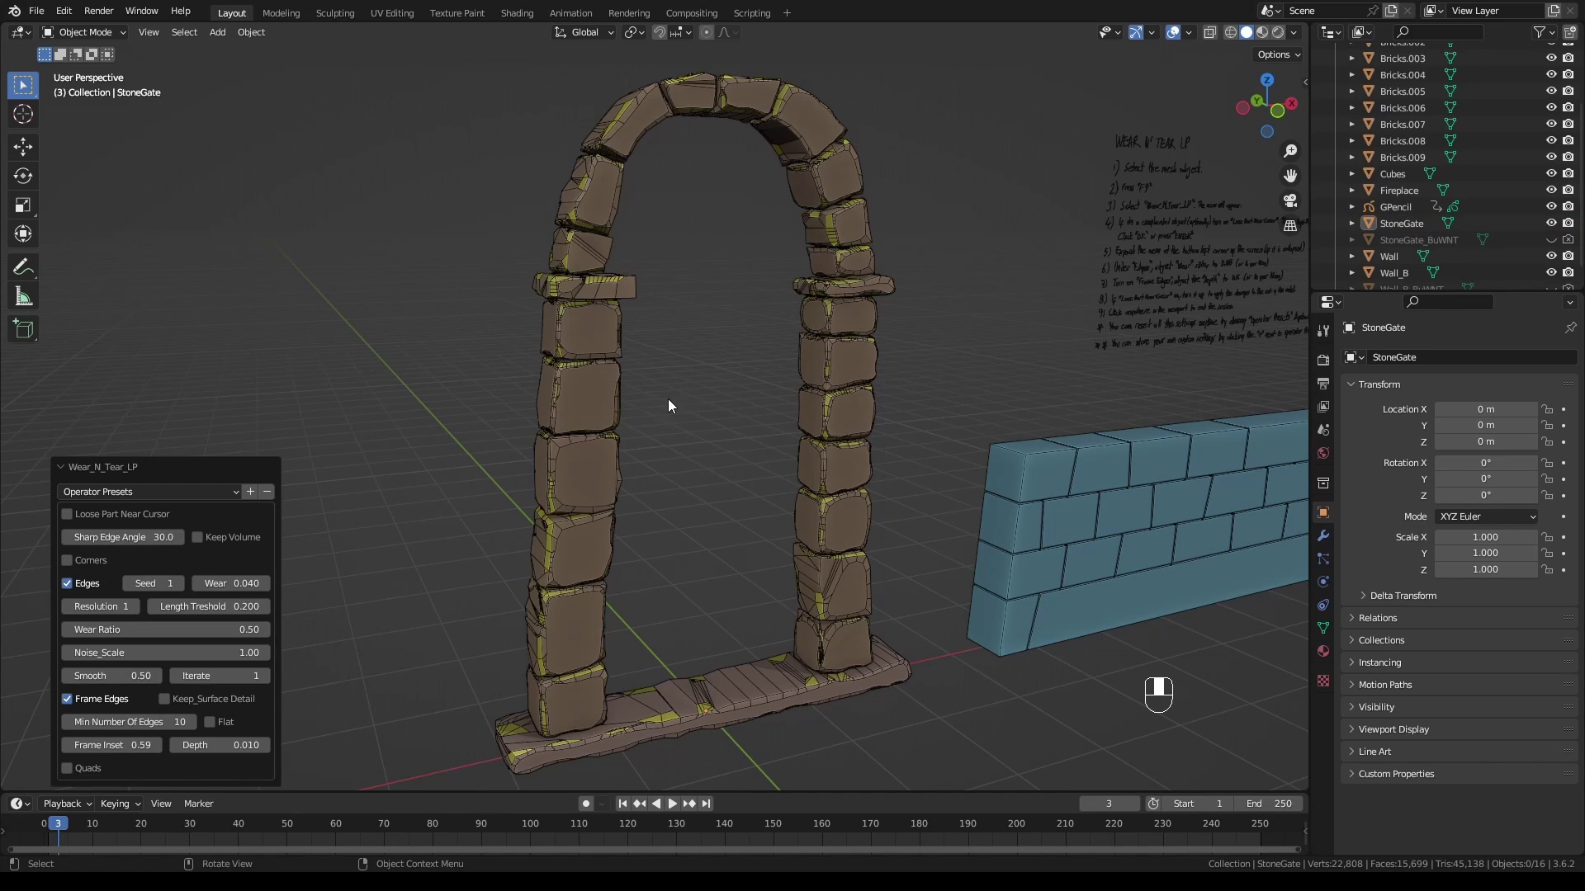
Try limiting the wear to the left pillar block at the 3D cursor with Frame Inset 0.50, and turn the limit off again
key("shift")
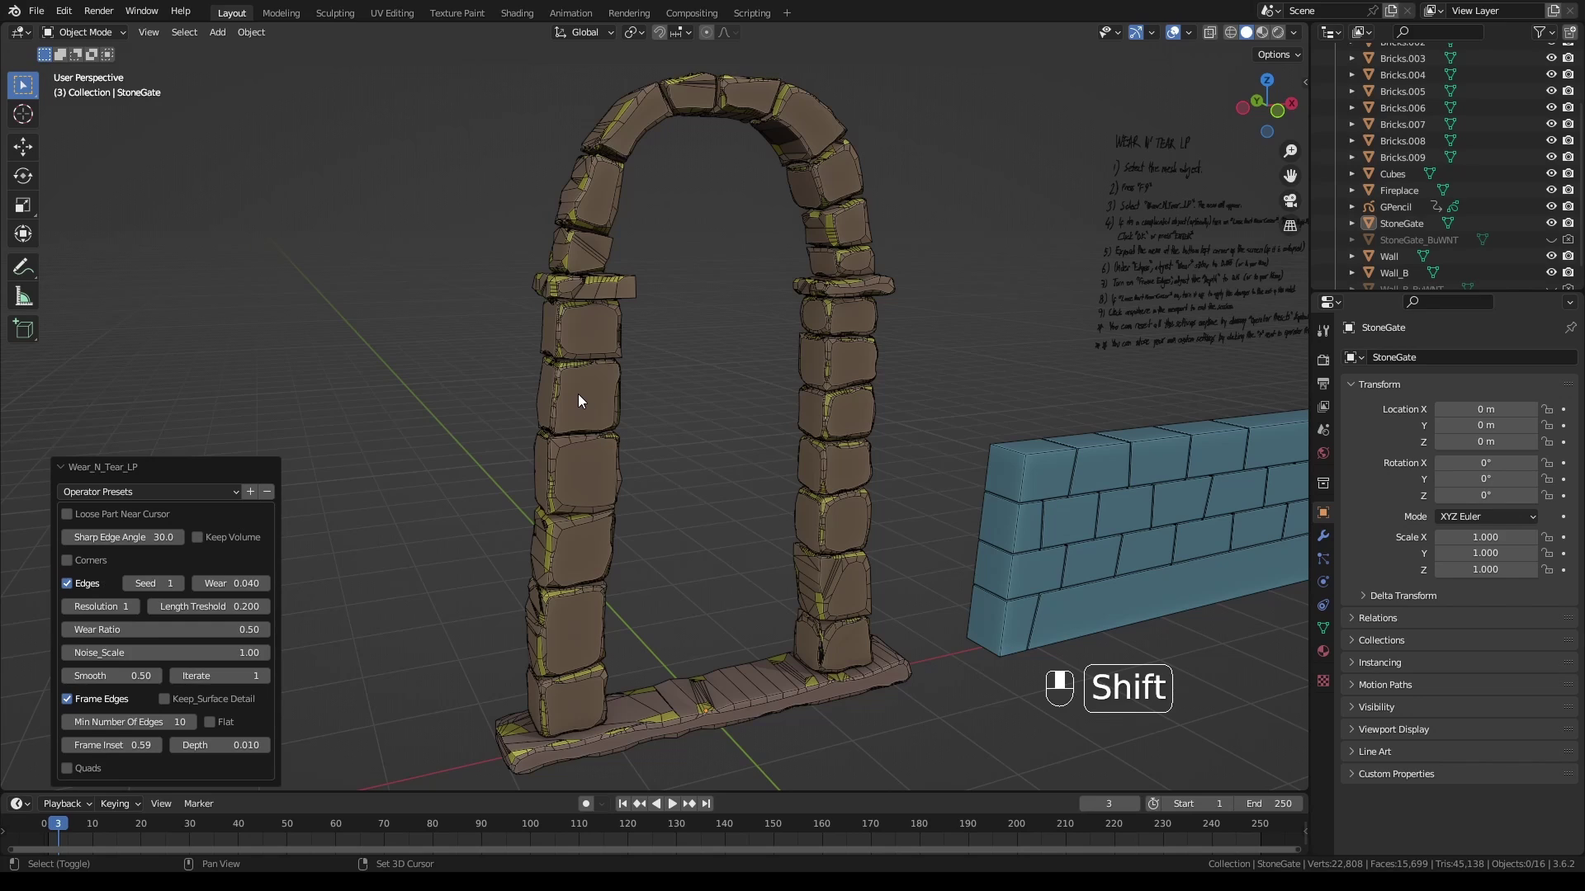
right_click(585, 394, "shift")
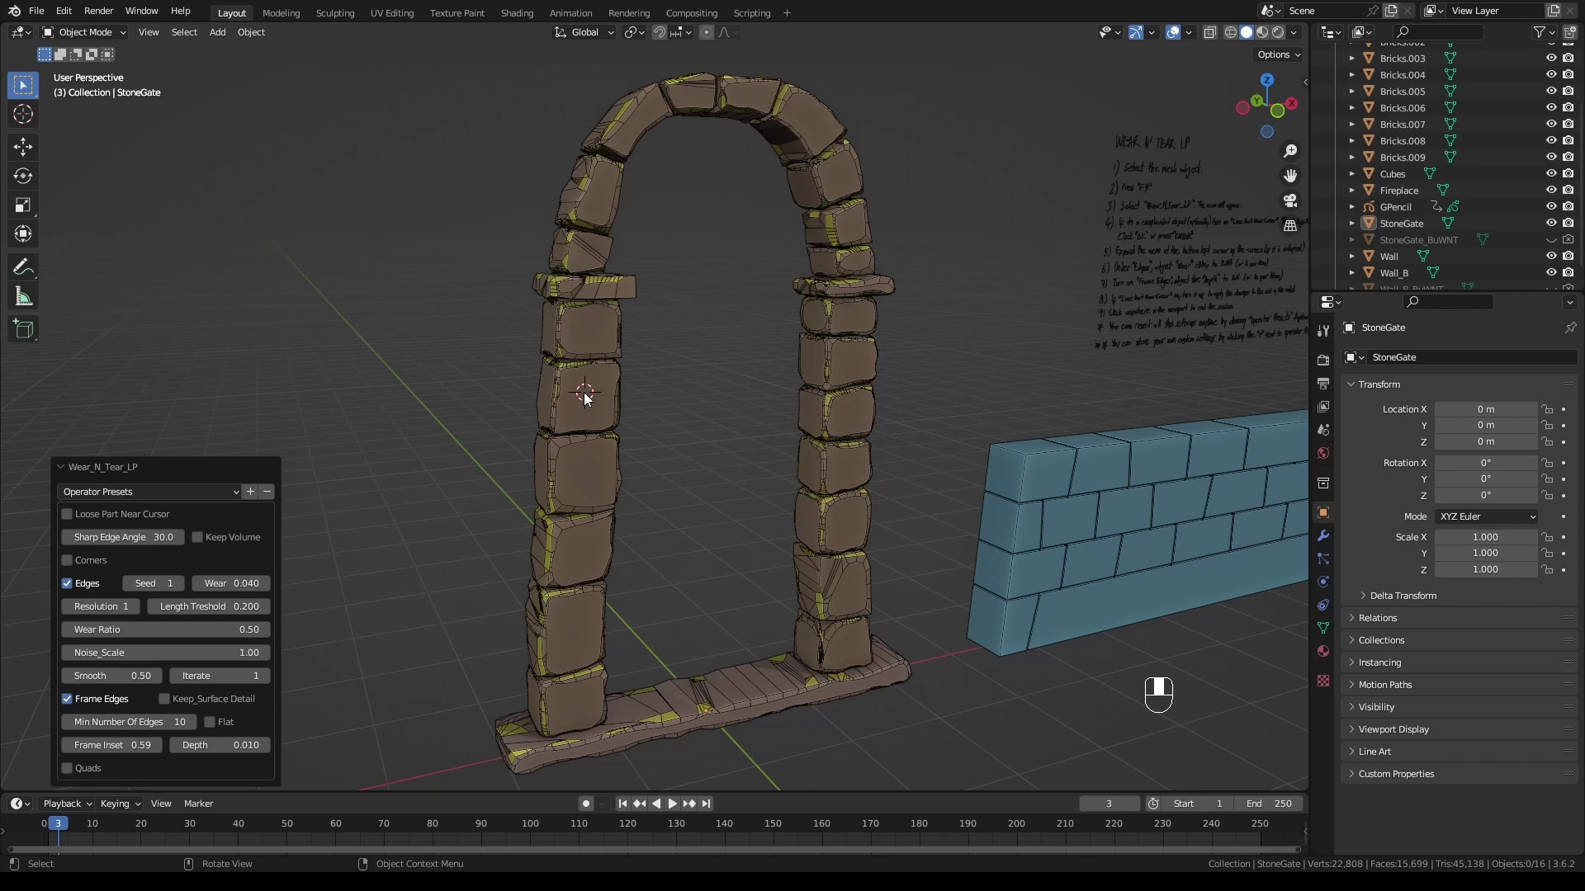
left_click(67, 514)
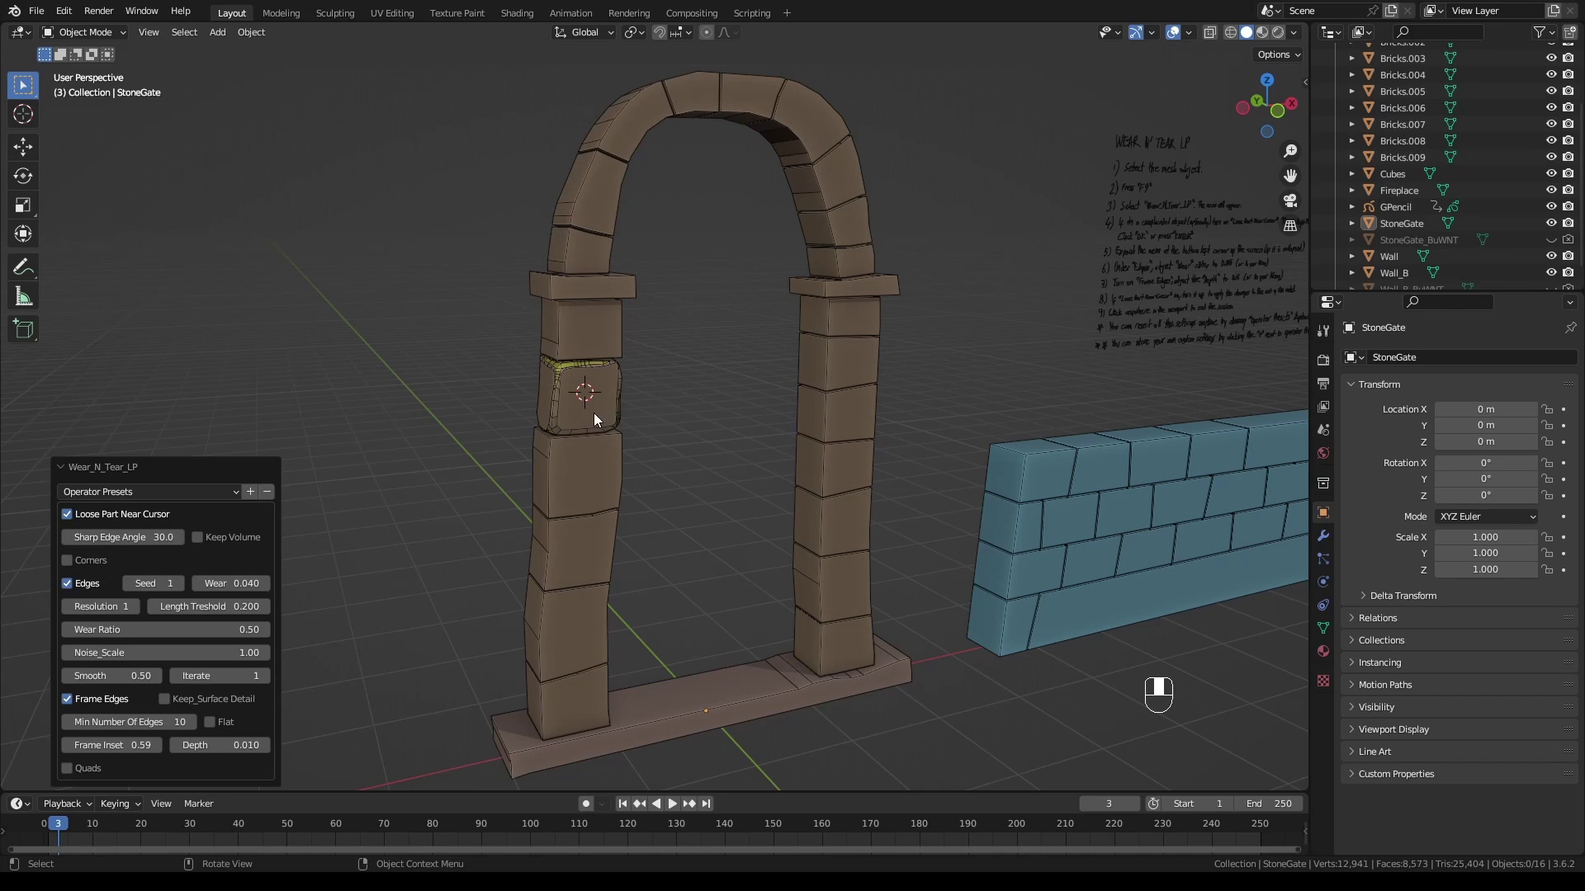
scroll(594, 415, "up", 4)
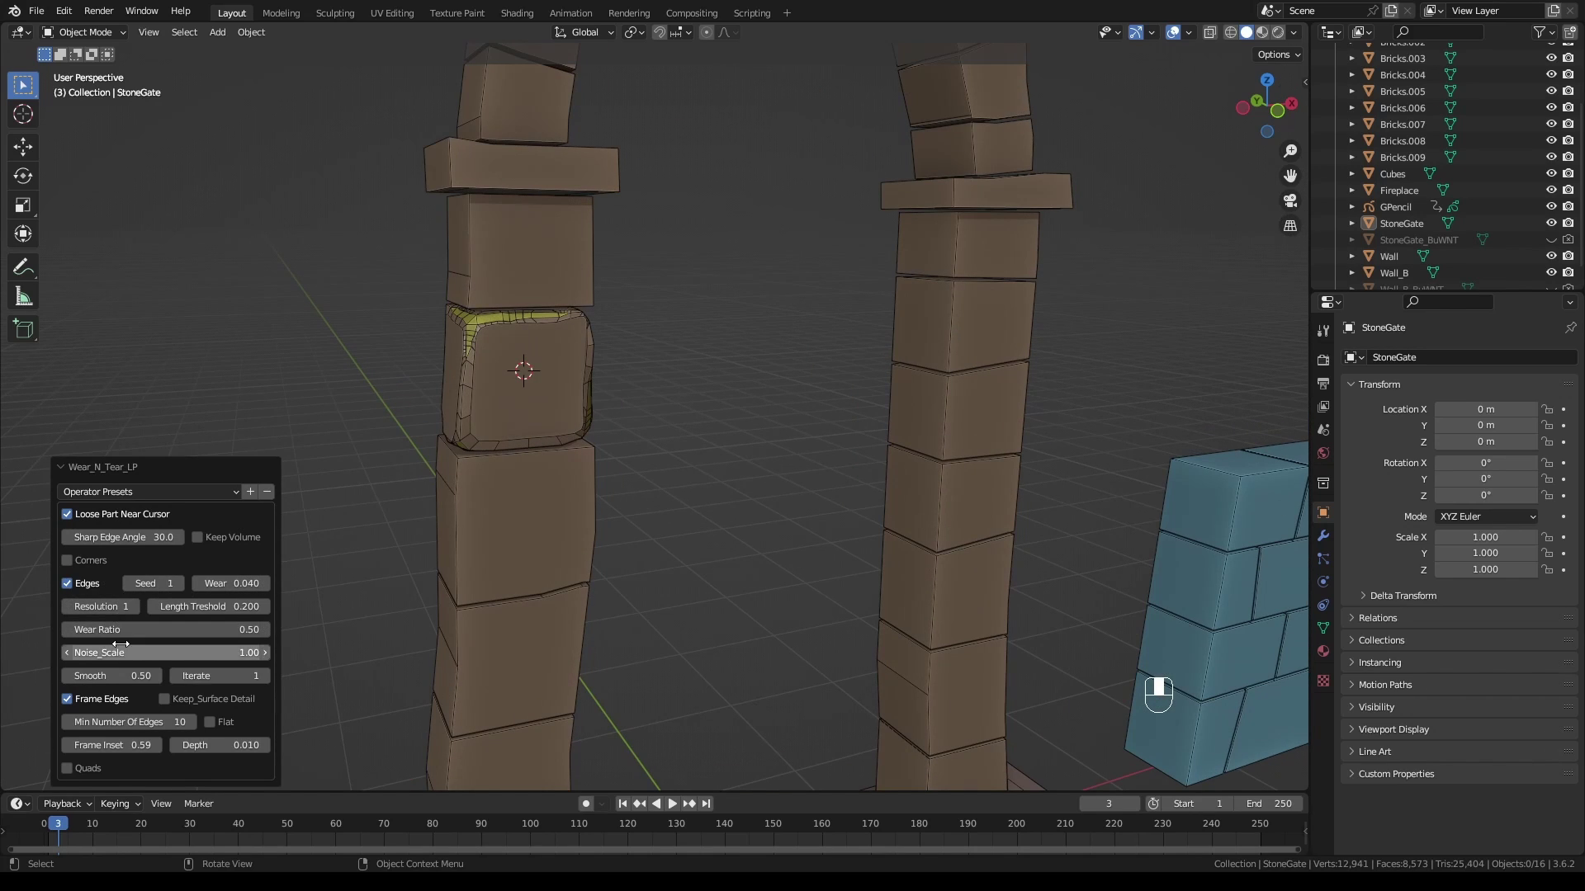
left_click_drag(225, 583, 675, 378)
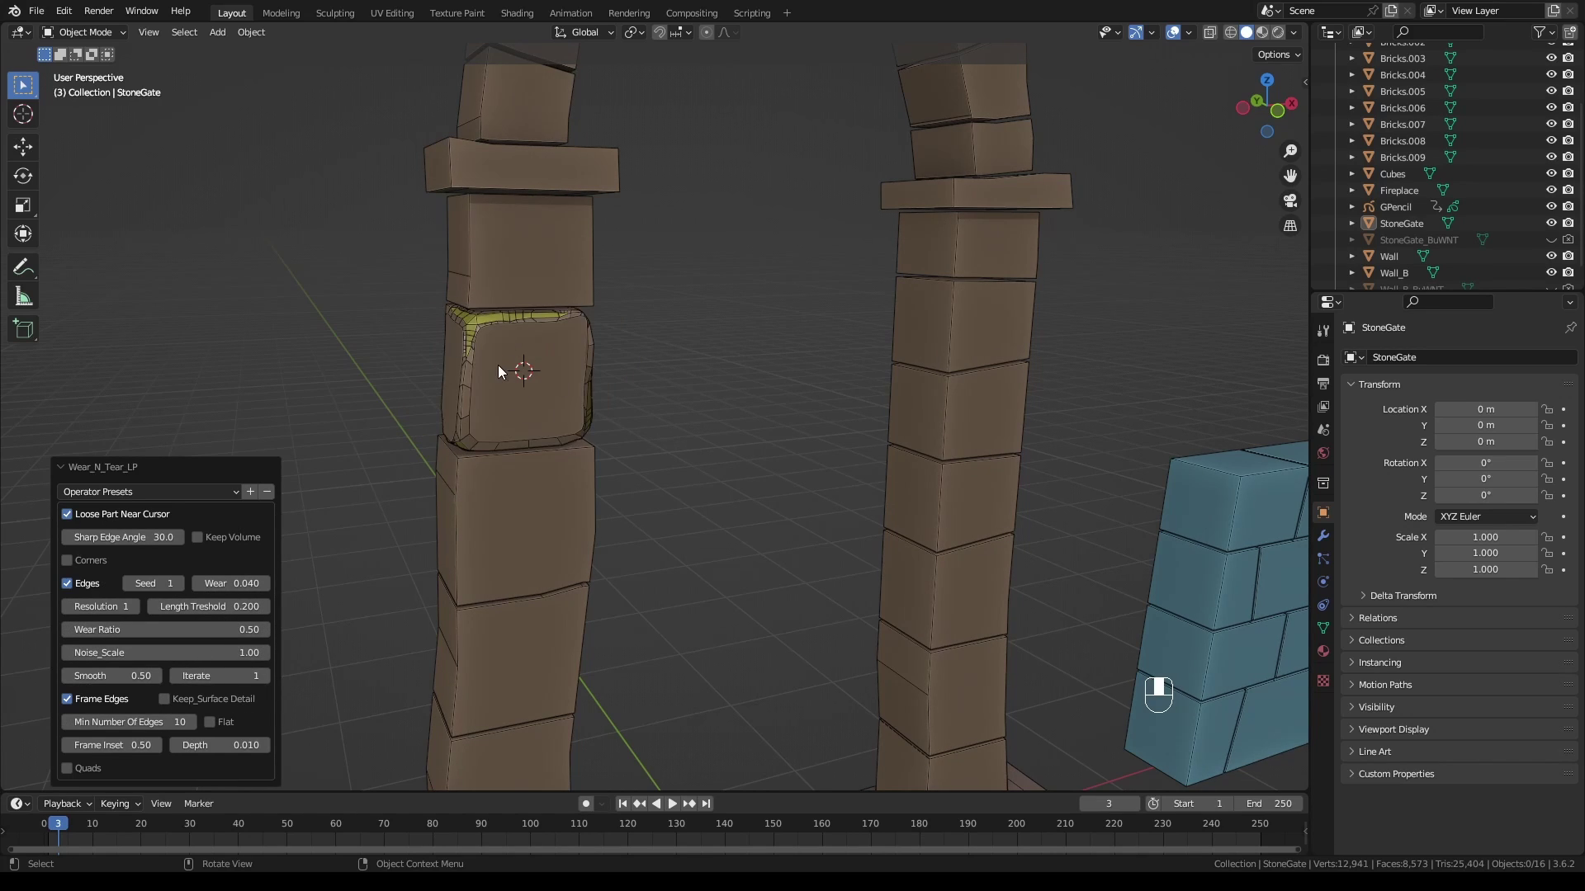
left_click(67, 514)
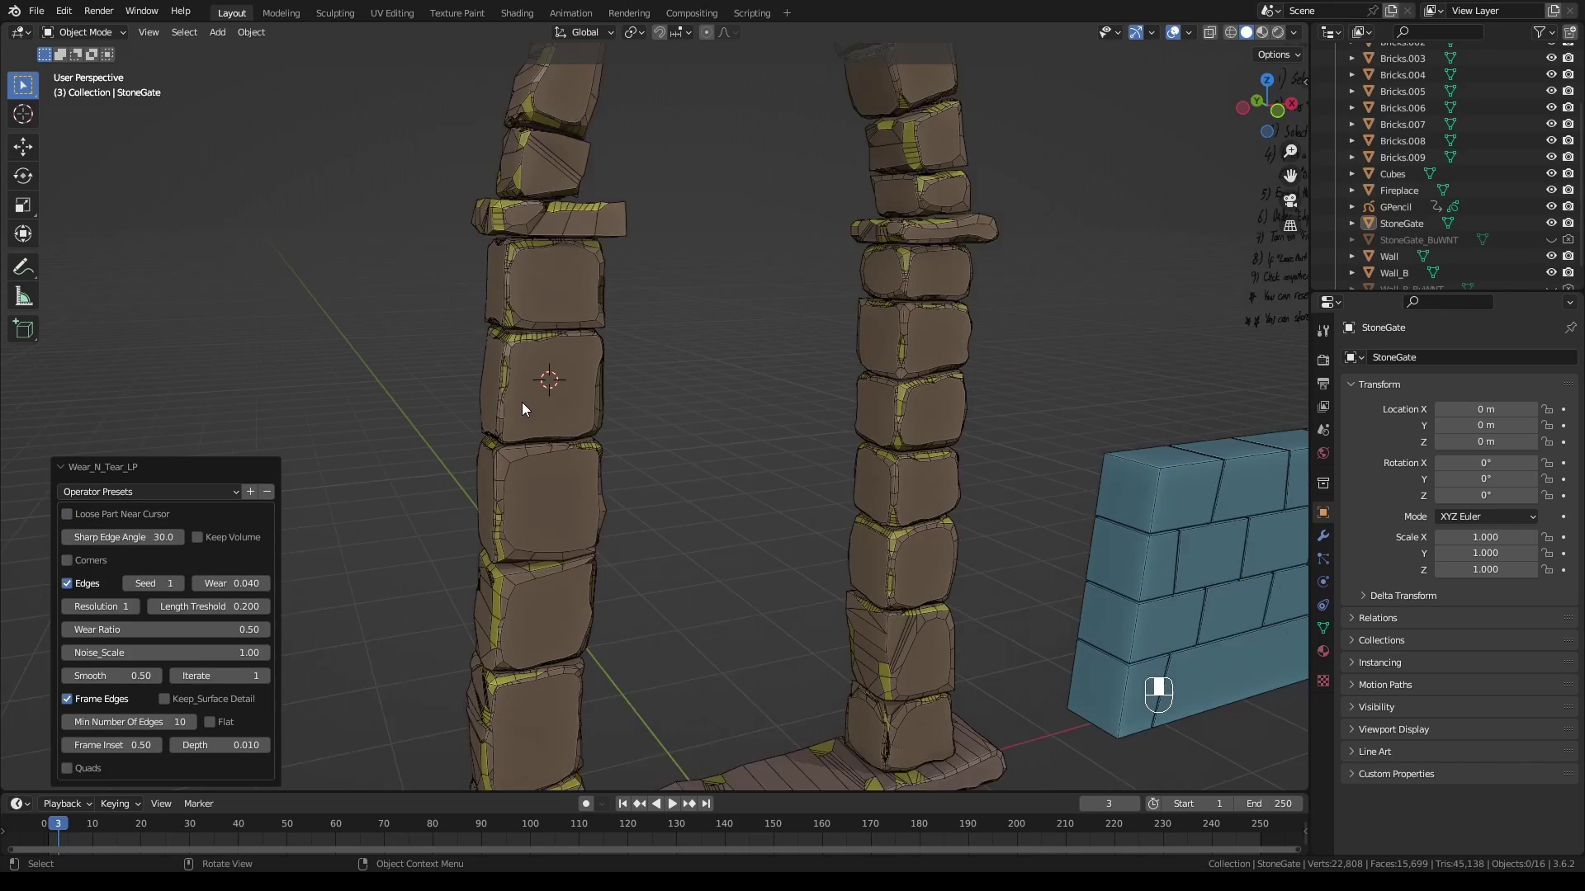
Place the 3D cursor on the right pillar's lowest block and restore only that loose part to its unworn shape
scroll(522, 403, "down", 1)
scroll(532, 401, "down", 1)
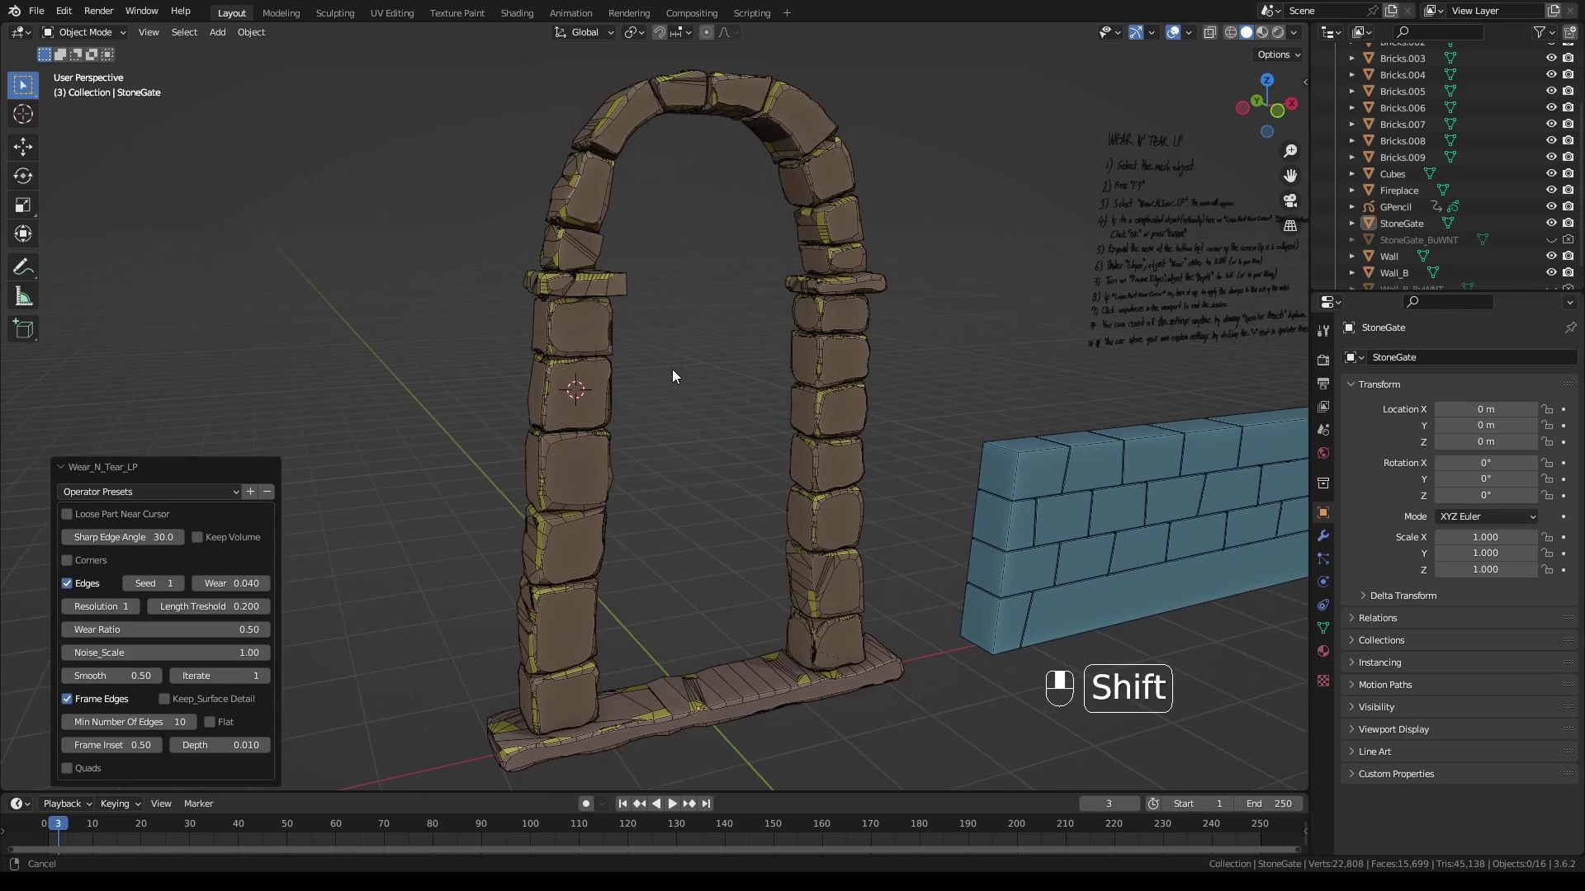
middle_click_drag(672, 369, 631, 373, "shift")
scroll(632, 373, "up", 1)
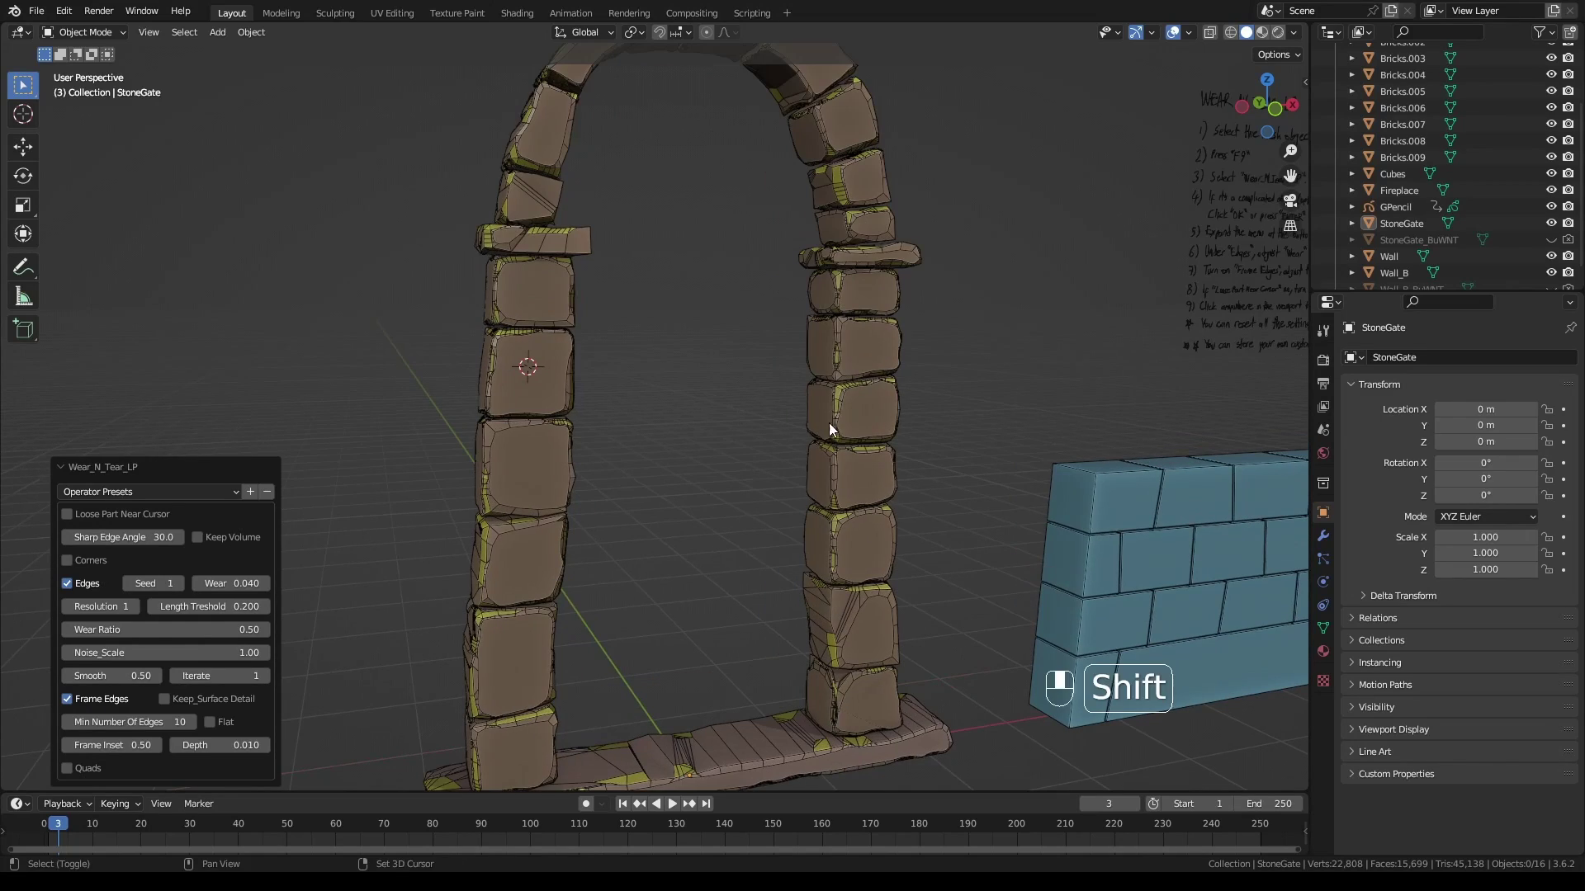
middle_click_drag(831, 432, 683, 440, "shift")
scroll(685, 290, "up", 2)
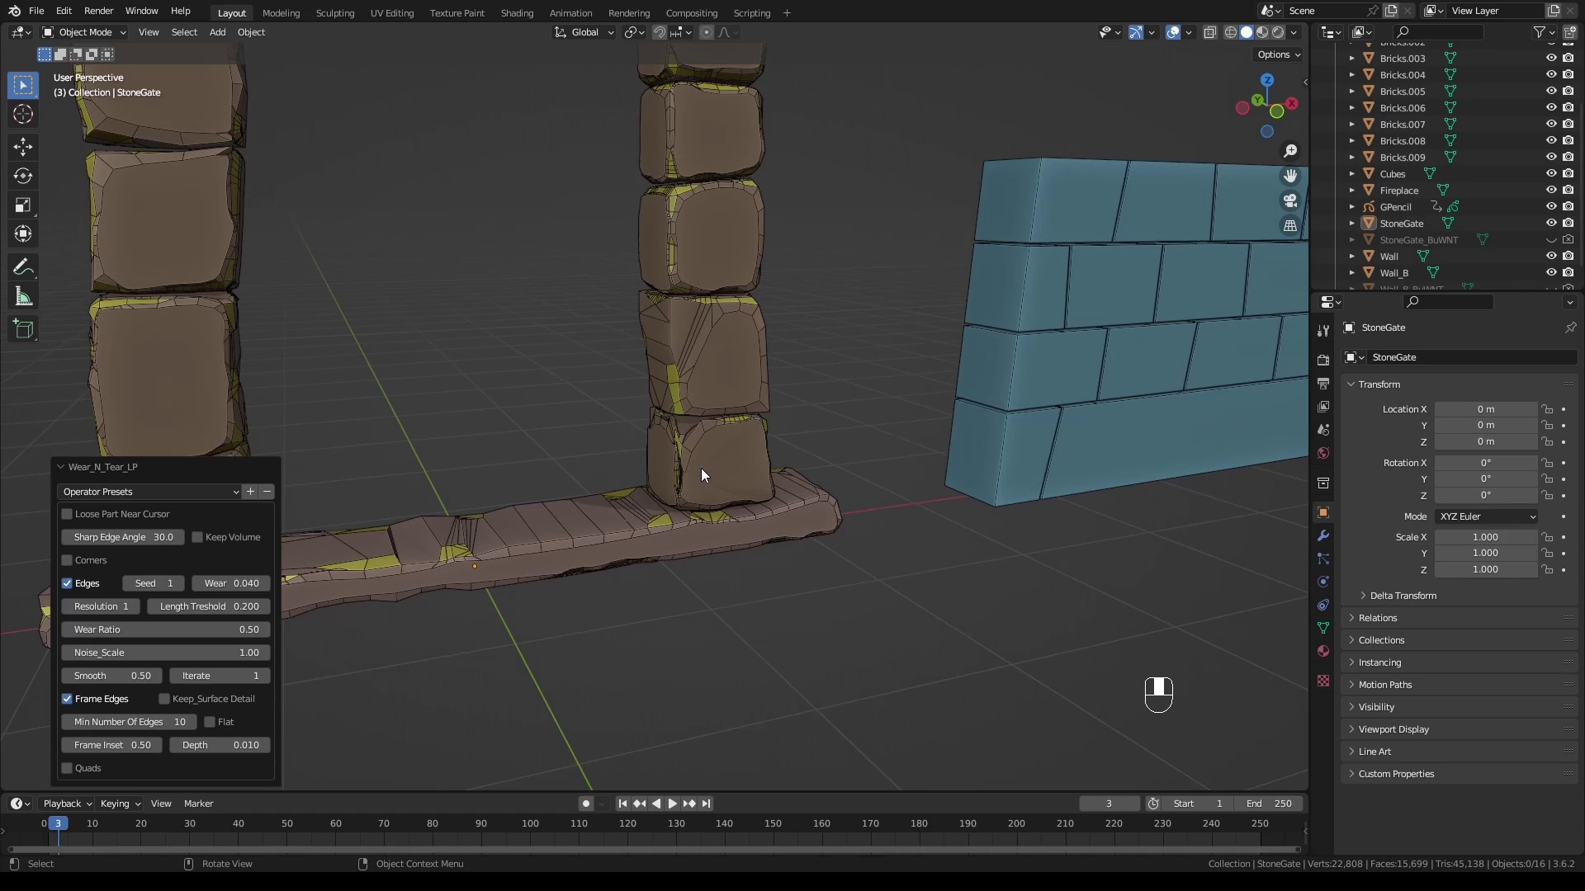
scroll(693, 459, "up", 1)
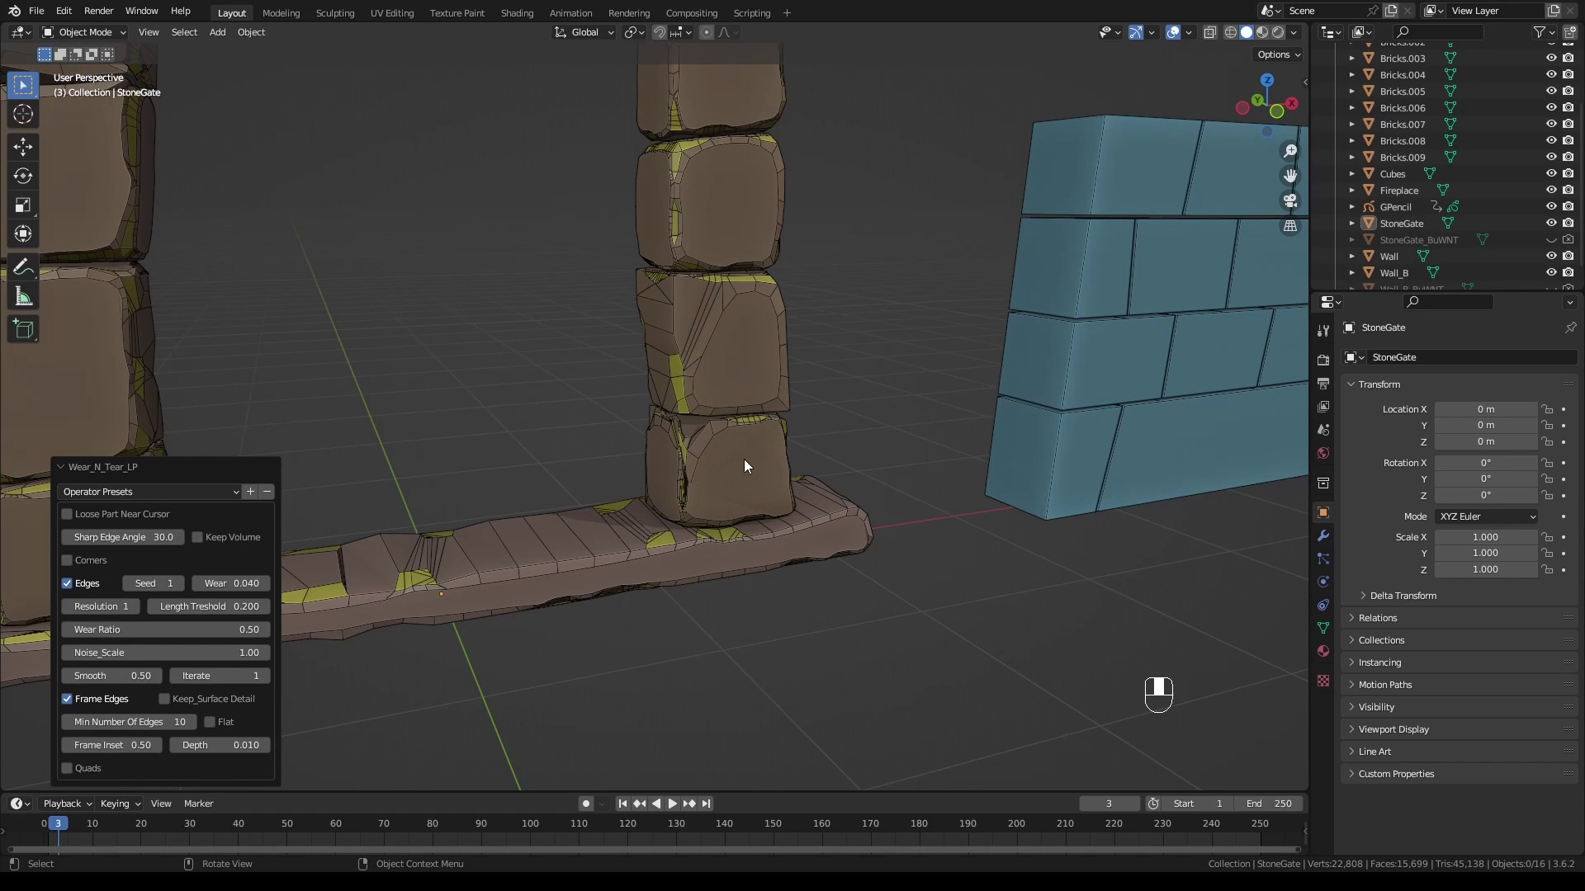
left_click(723, 464)
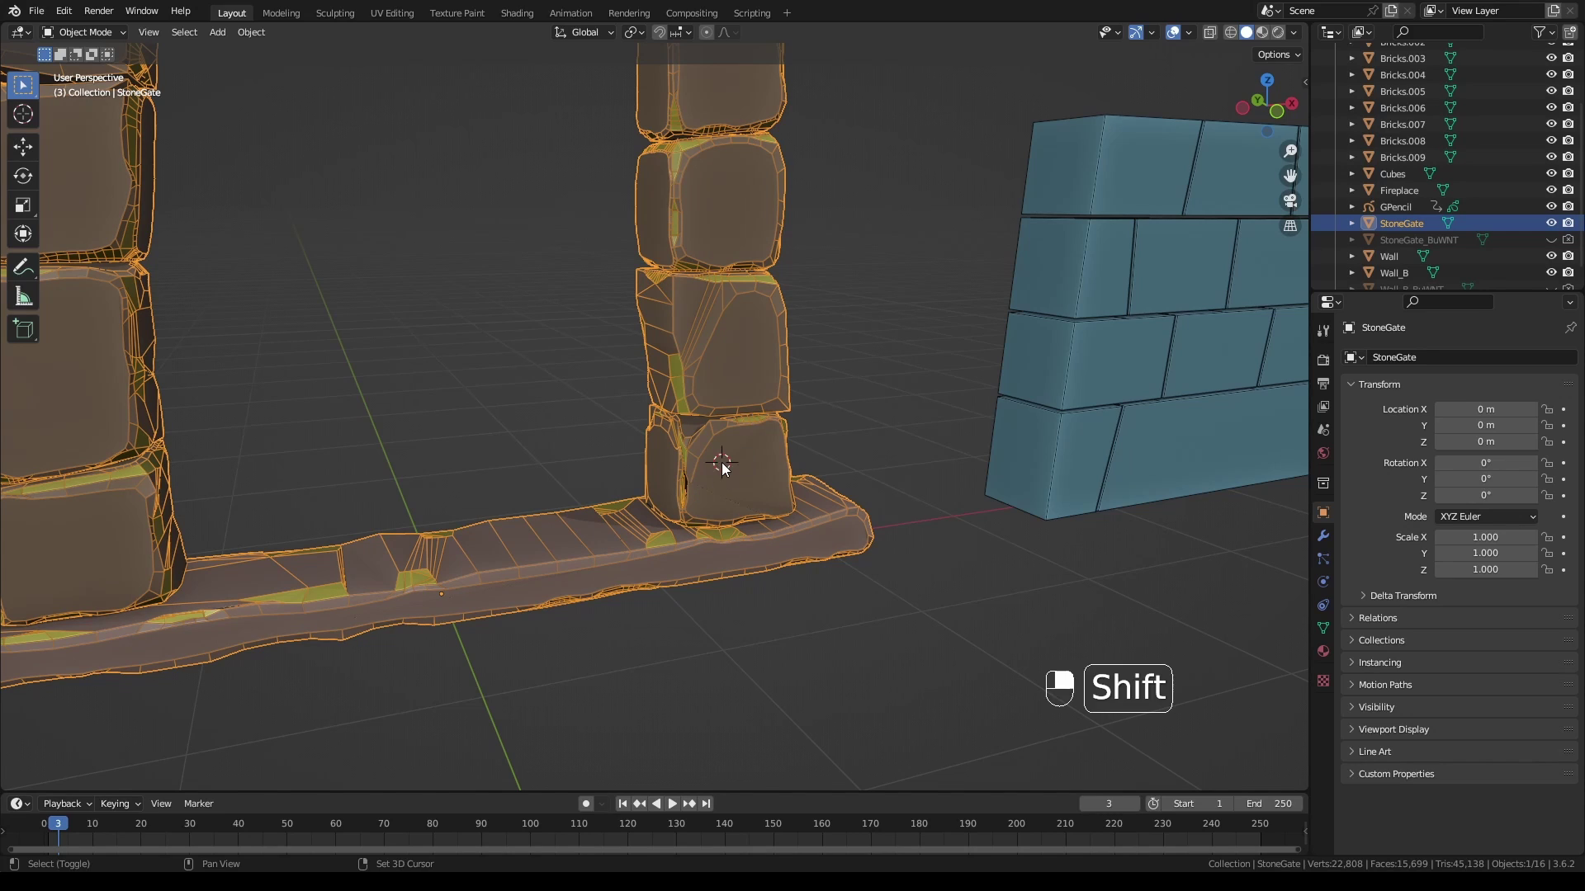
right_click(722, 462, "shift")
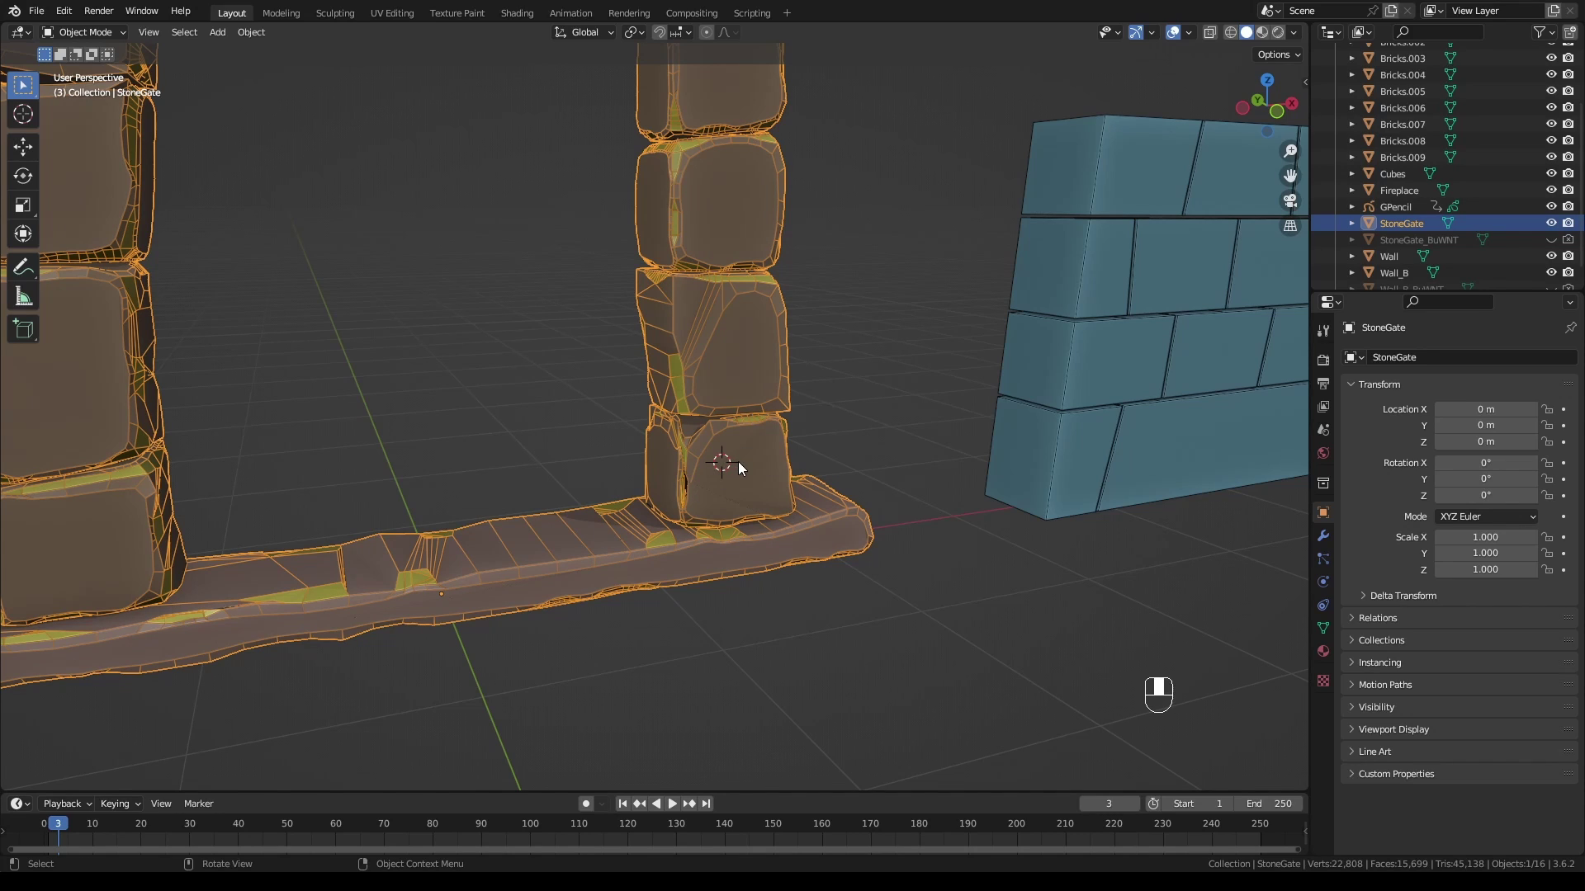
key("F9")
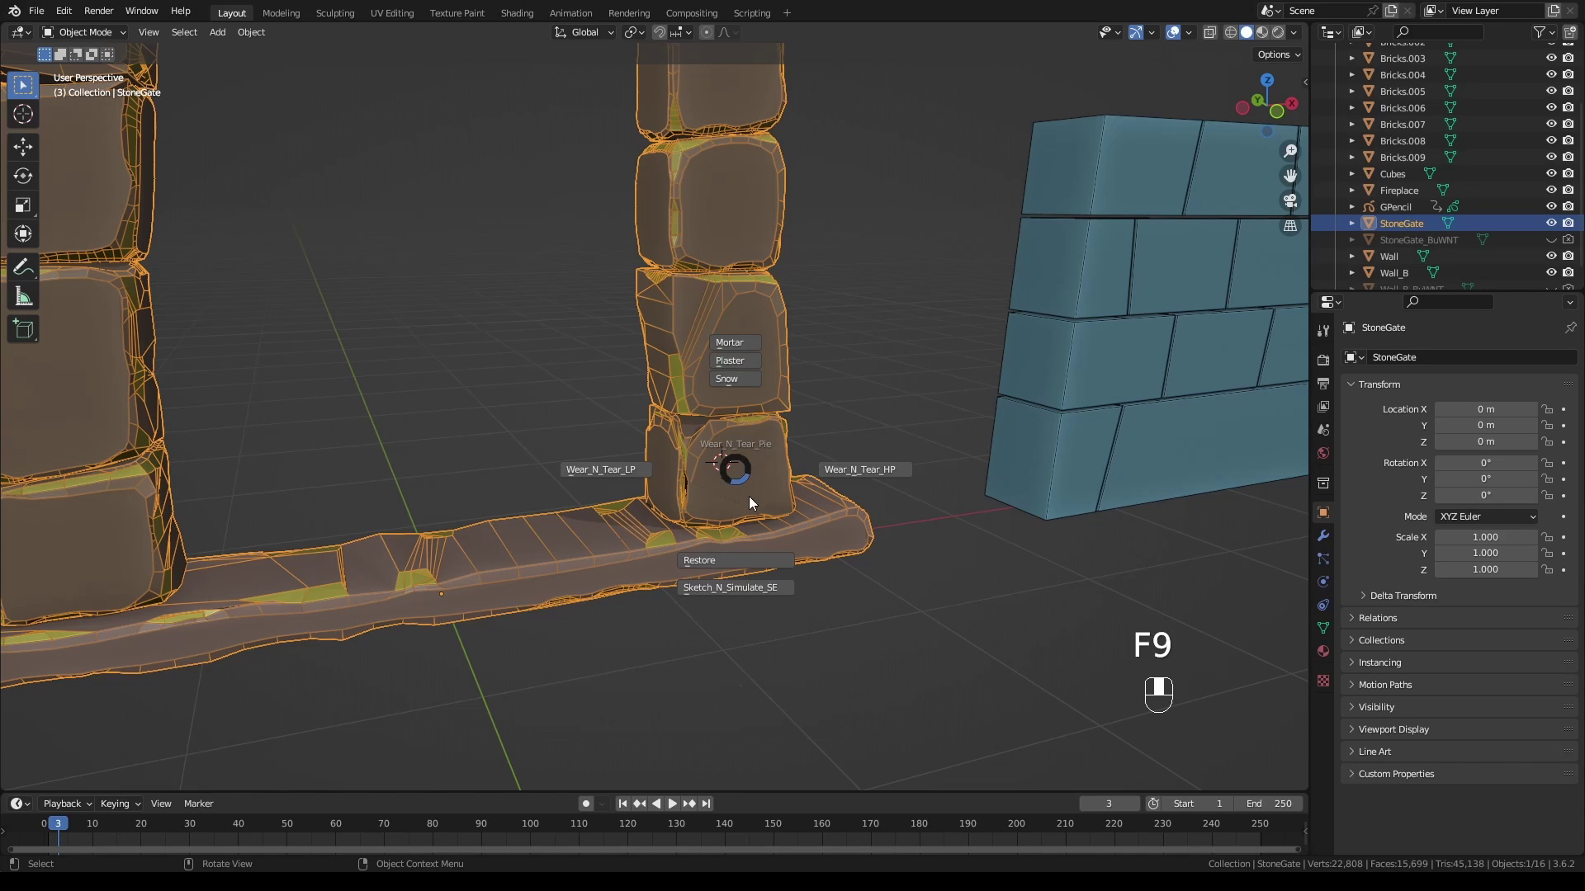
left_click(739, 558)
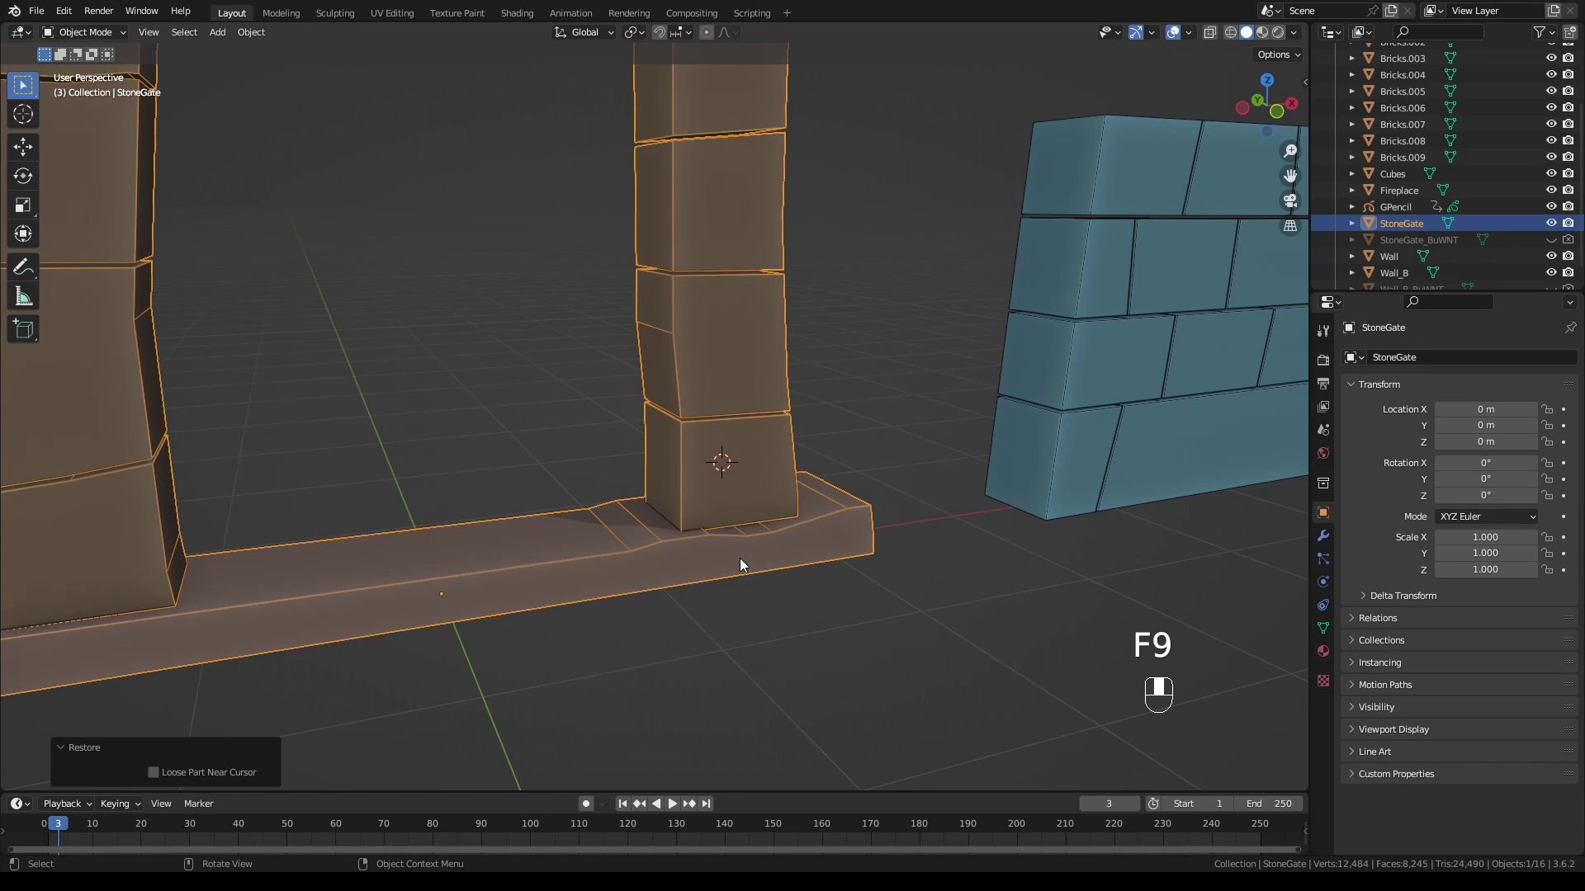
left_click(154, 773)
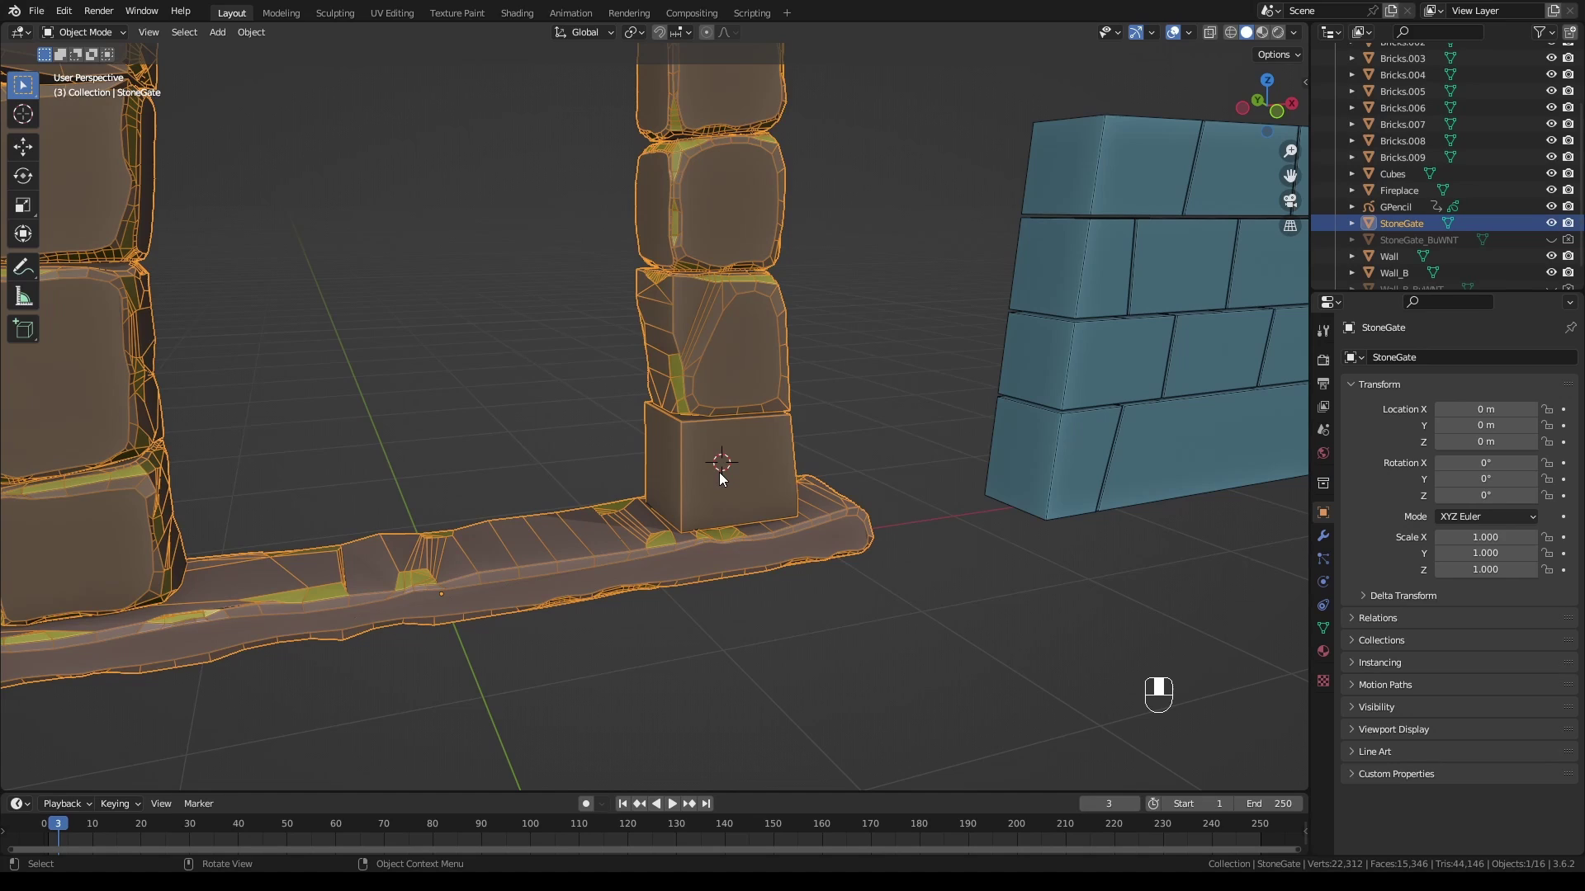
Reapply Wear_N_Tear_LP to the restored block only, with Loose Part Near Cursor enabled
key("F9")
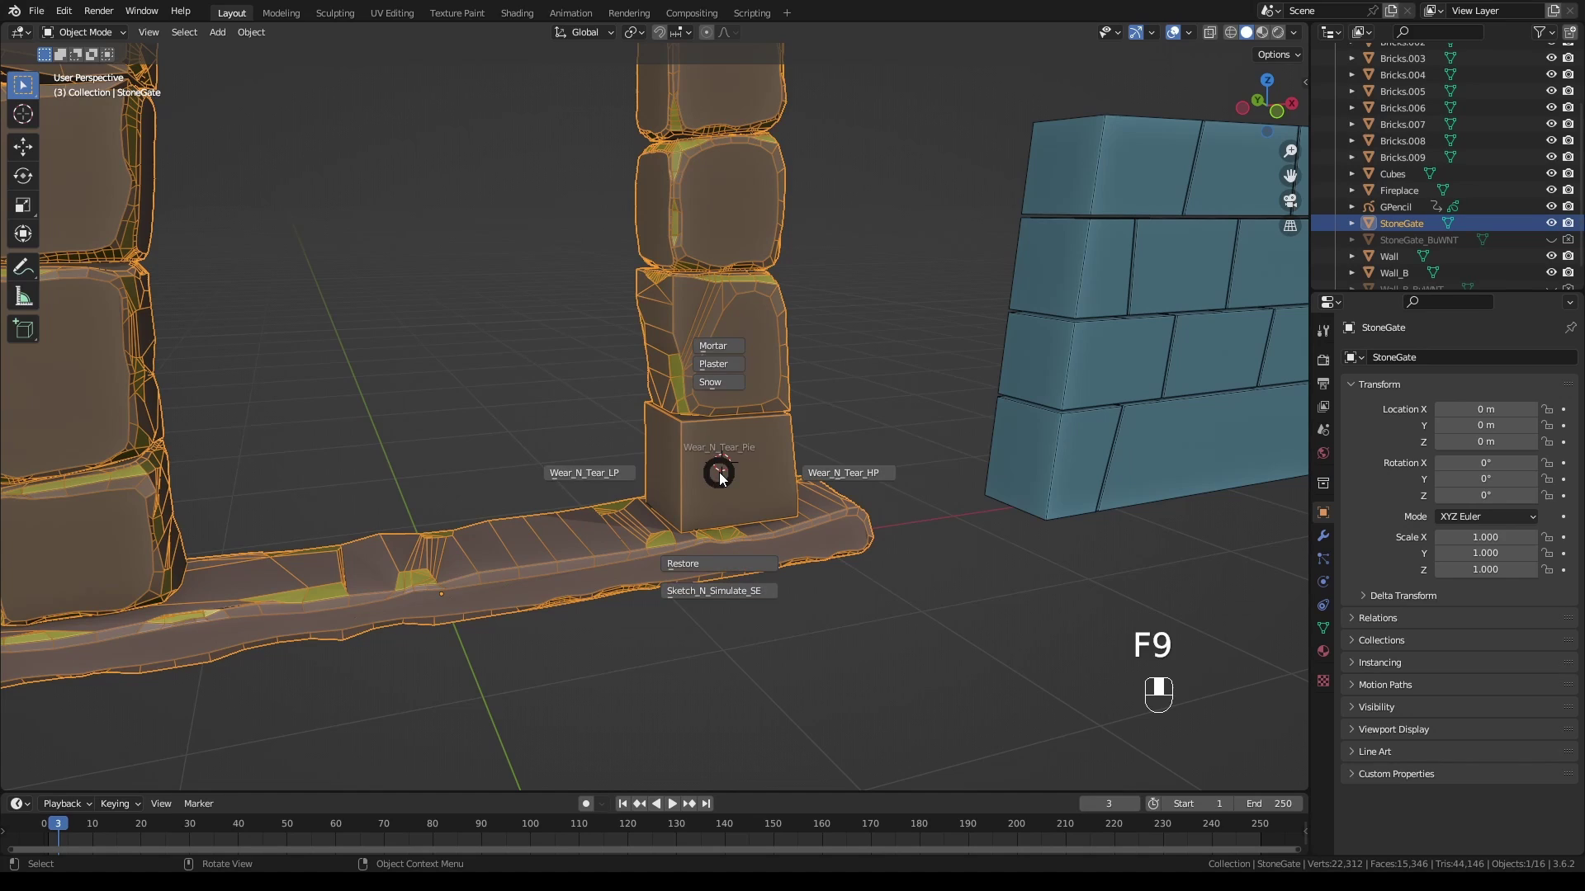
left_click(609, 476)
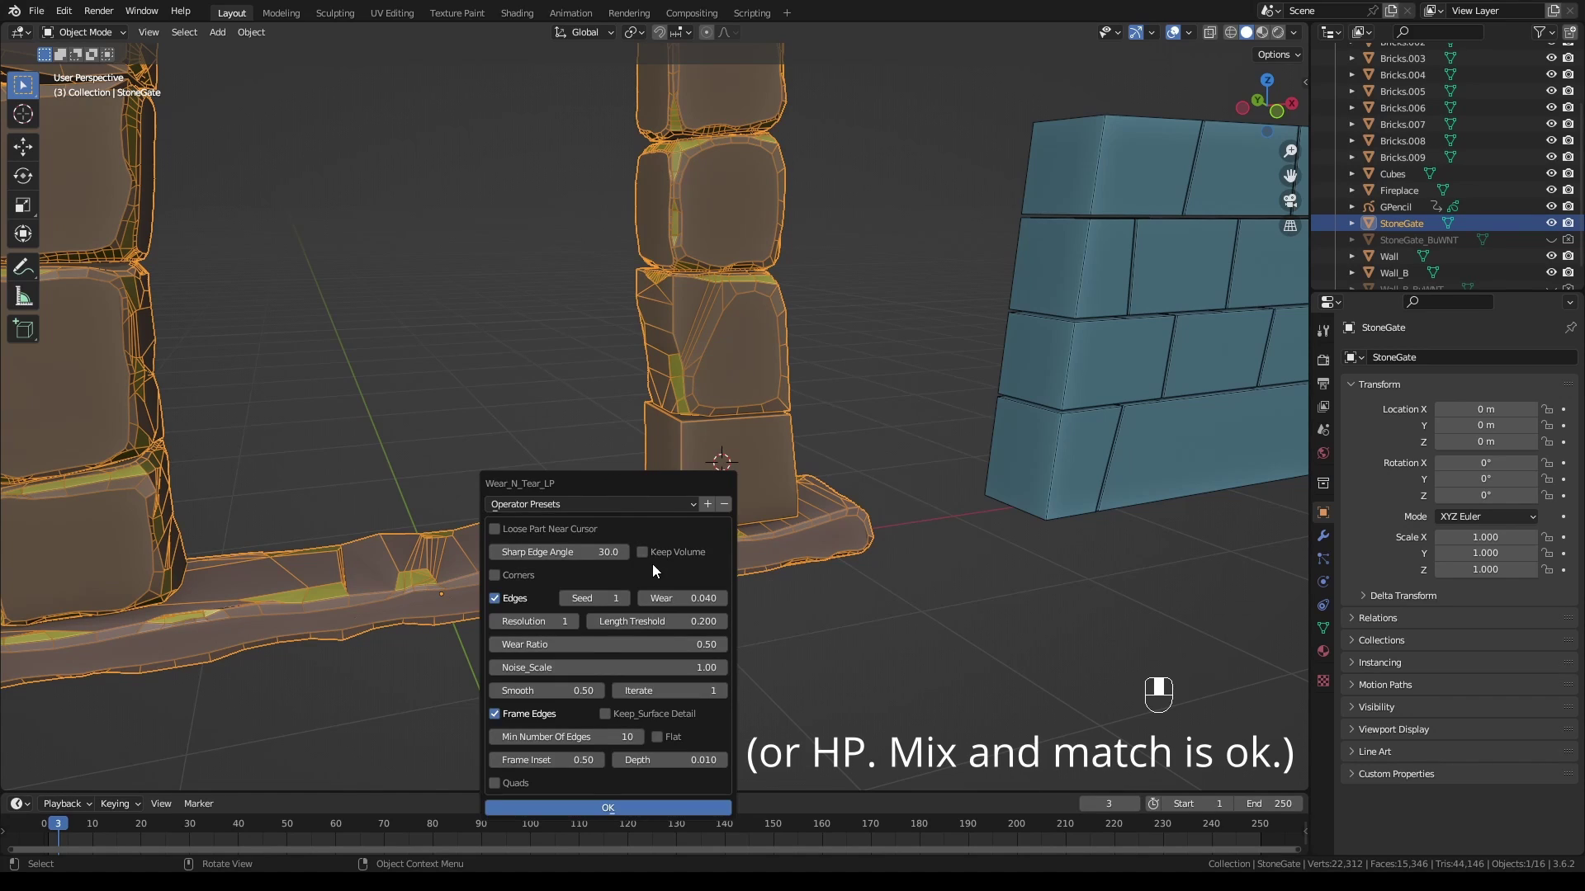
left_click(492, 528)
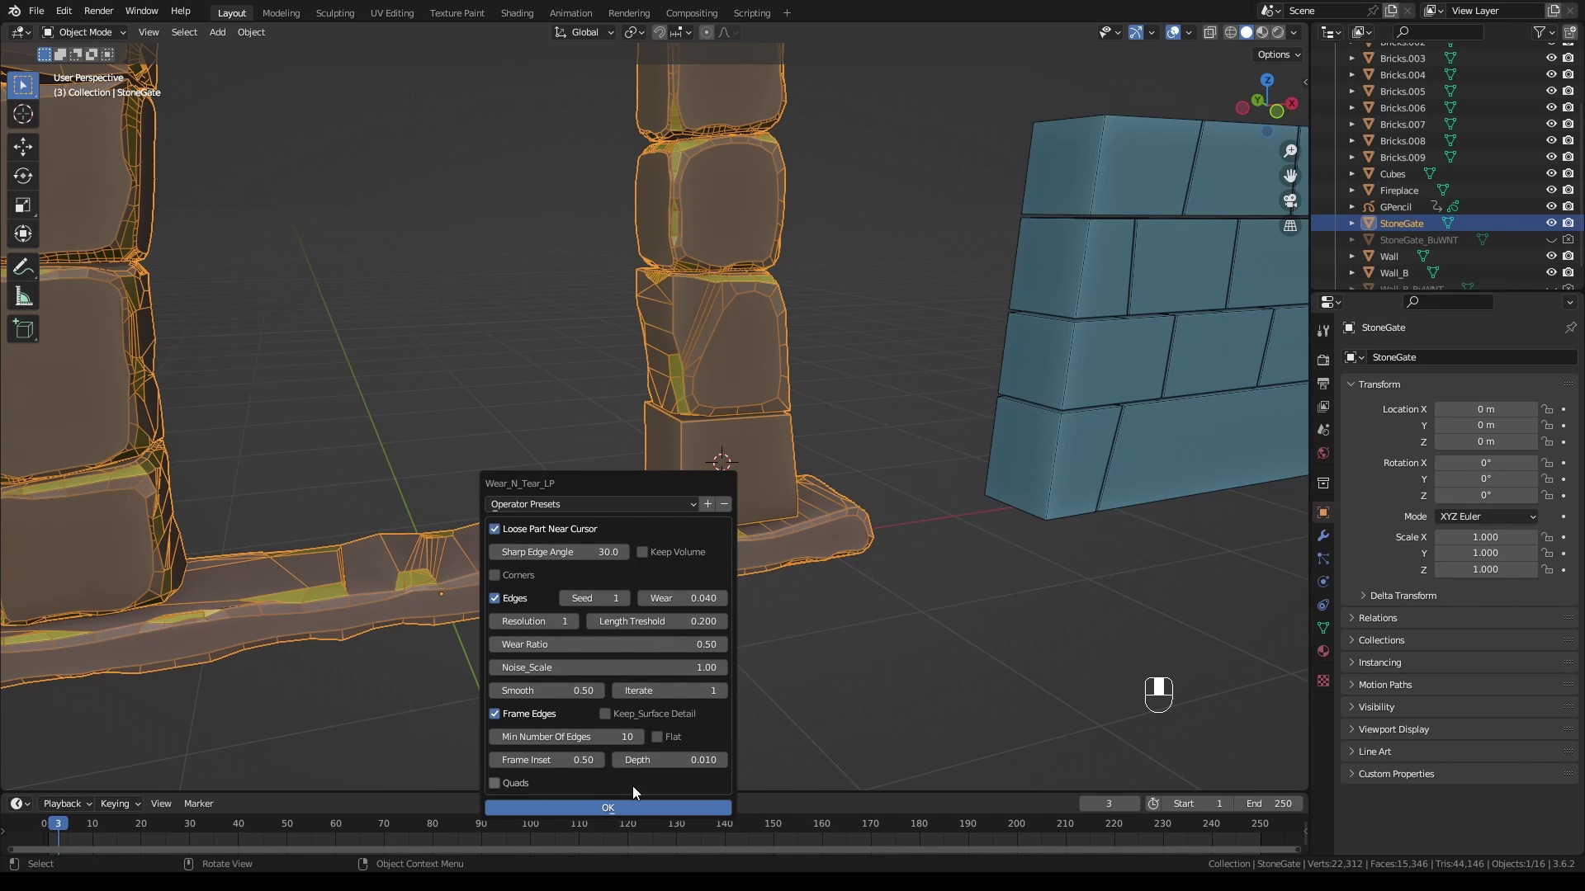
left_click(633, 807)
Set the frame Depth to 0.020 and the Frame Inset to 1.22 for the right pillar's lowest block
scroll(745, 533, "up", 2)
middle_click_drag(753, 533, 726, 533)
left_click_drag(248, 745, 198, 745)
left_click_drag(626, 523, 653, 524)
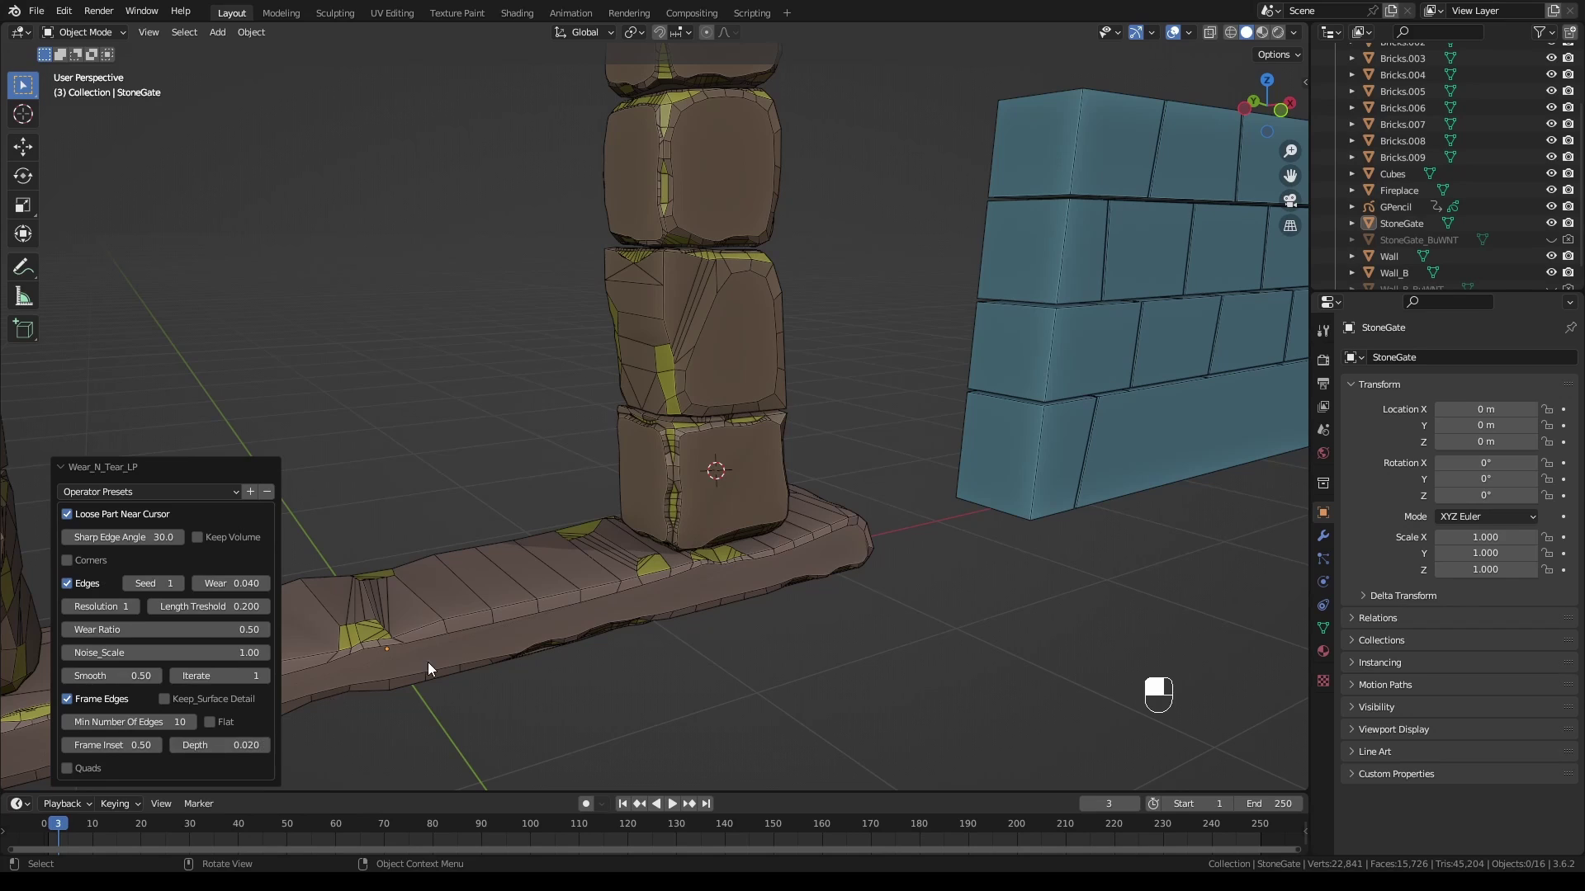
middle_click_drag(428, 662, 355, 523)
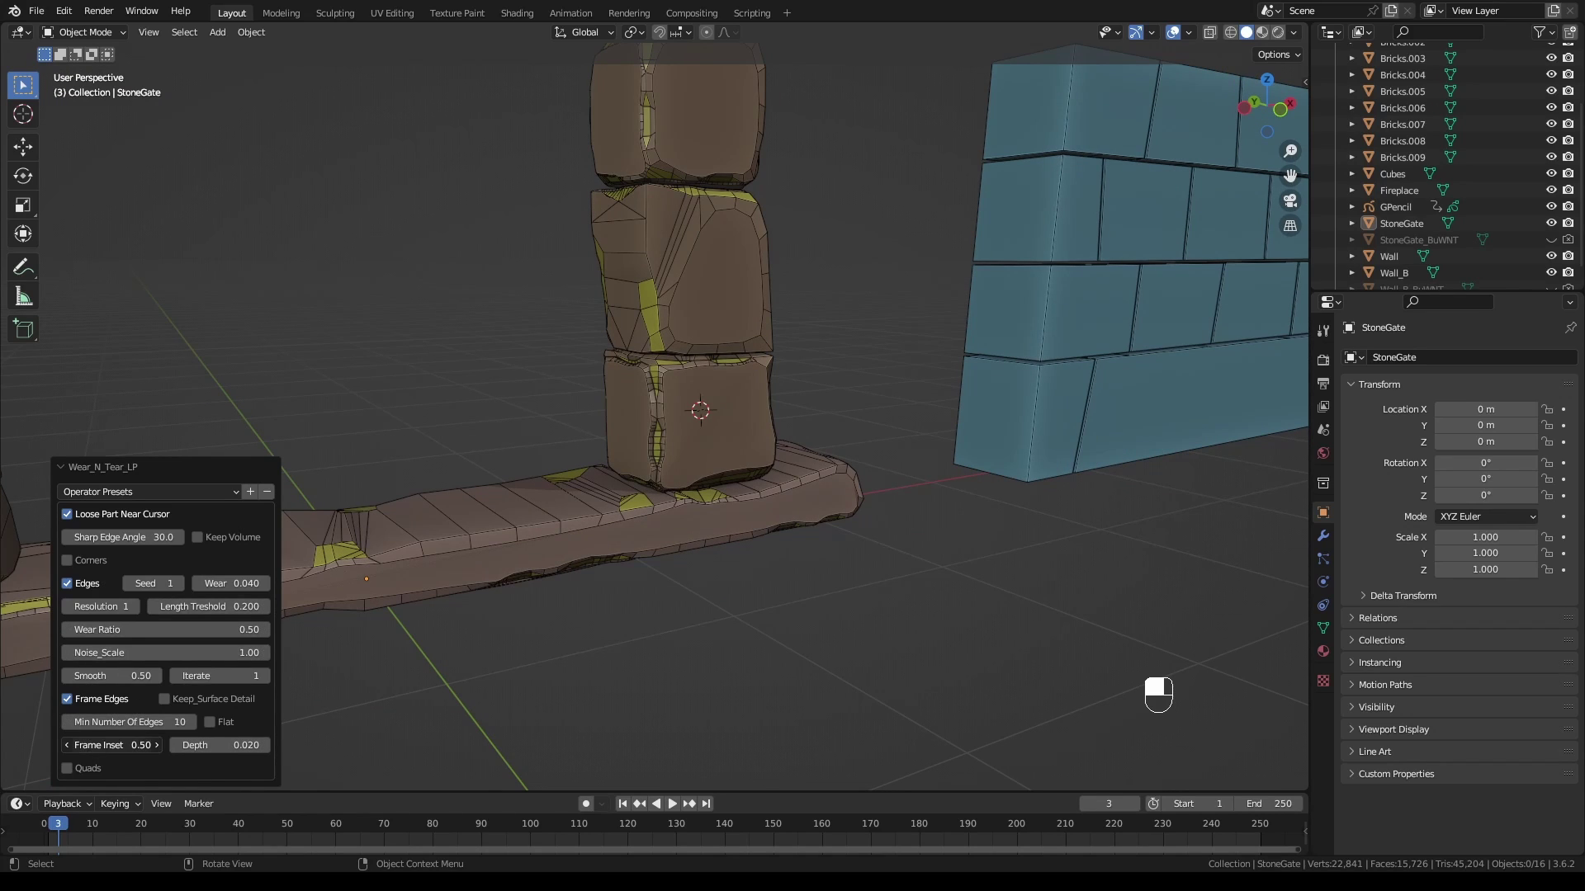
left_click_drag(112, 746, 924, 527)
middle_click_drag(592, 450, 668, 471)
scroll(577, 449, "down", 4)
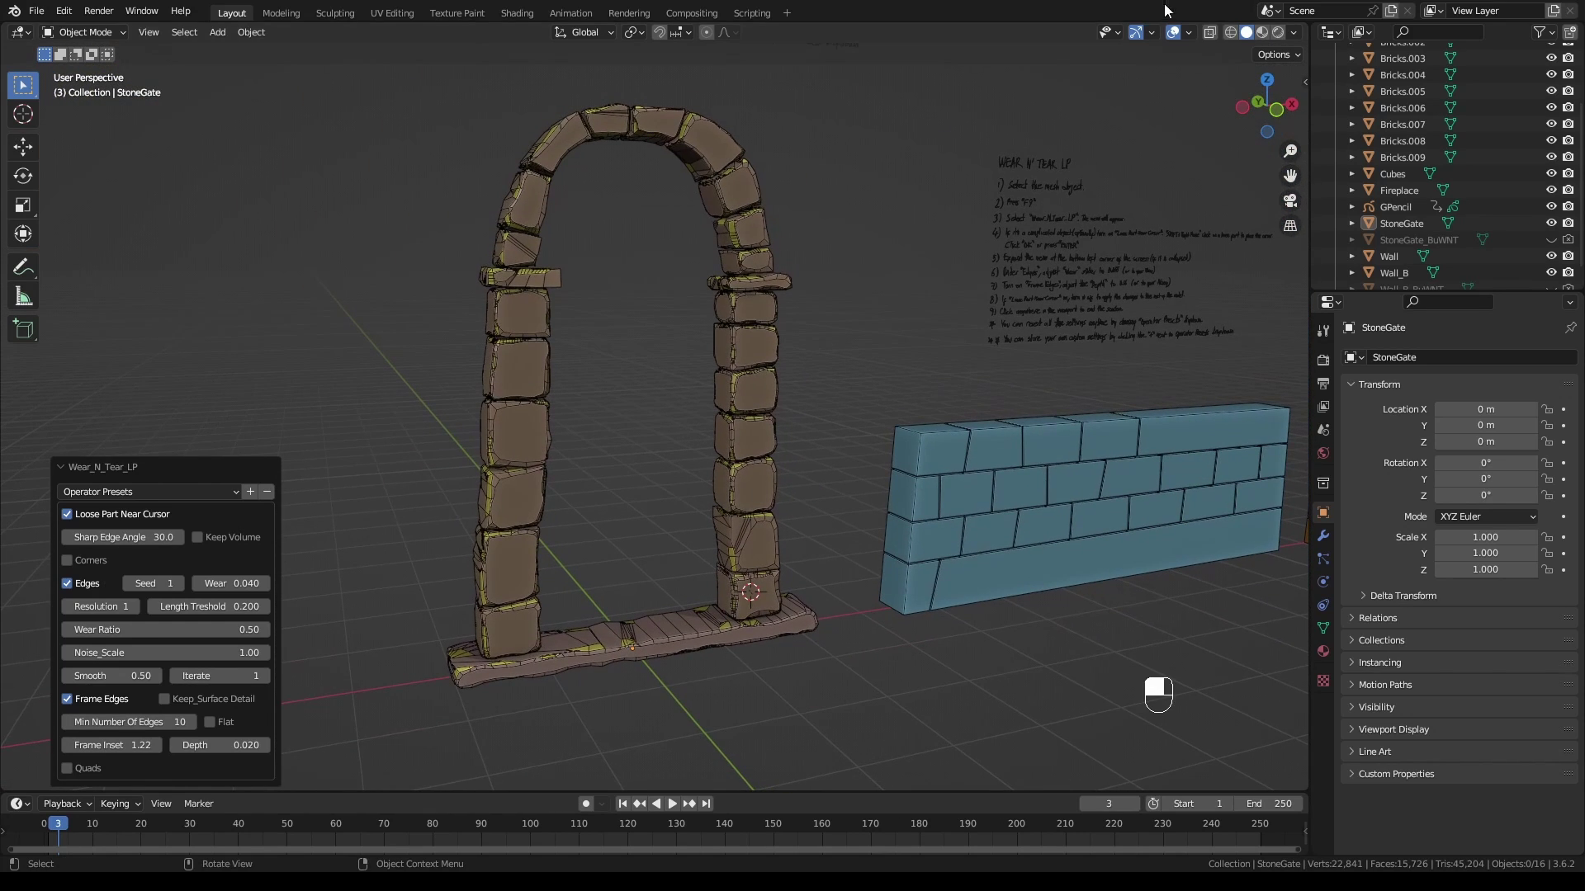
Inspect the worn gate with the viewport overlays hidden, and select the blue brick wall
key("shift+alt+z")
middle_click_drag(789, 266, 717, 320)
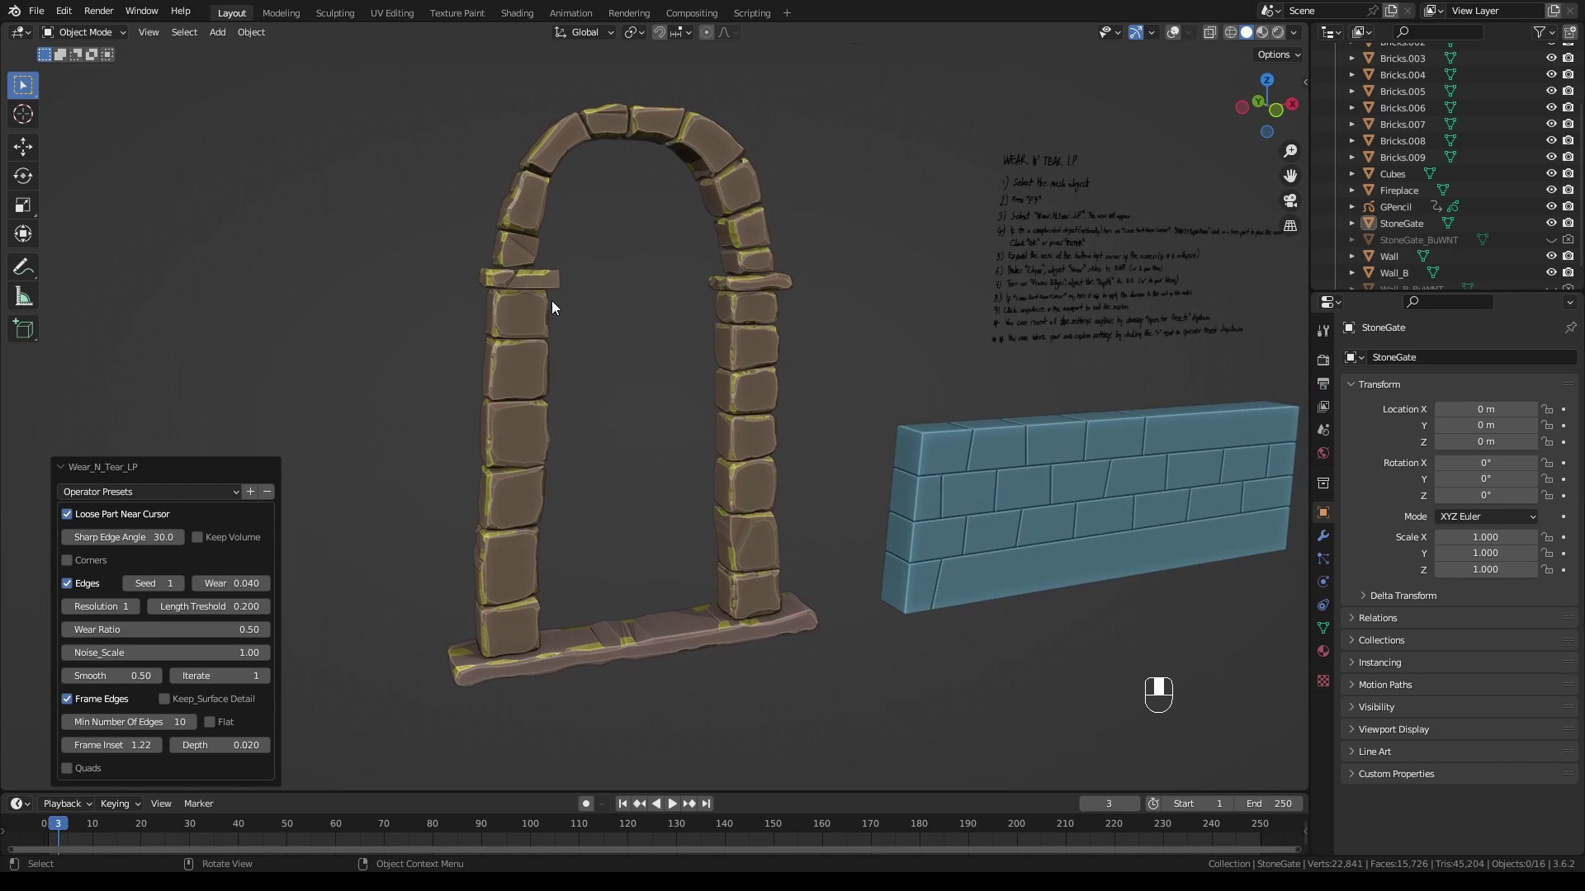
middle_click_drag(646, 435, 711, 447, "shift")
scroll(712, 449, "up", 2)
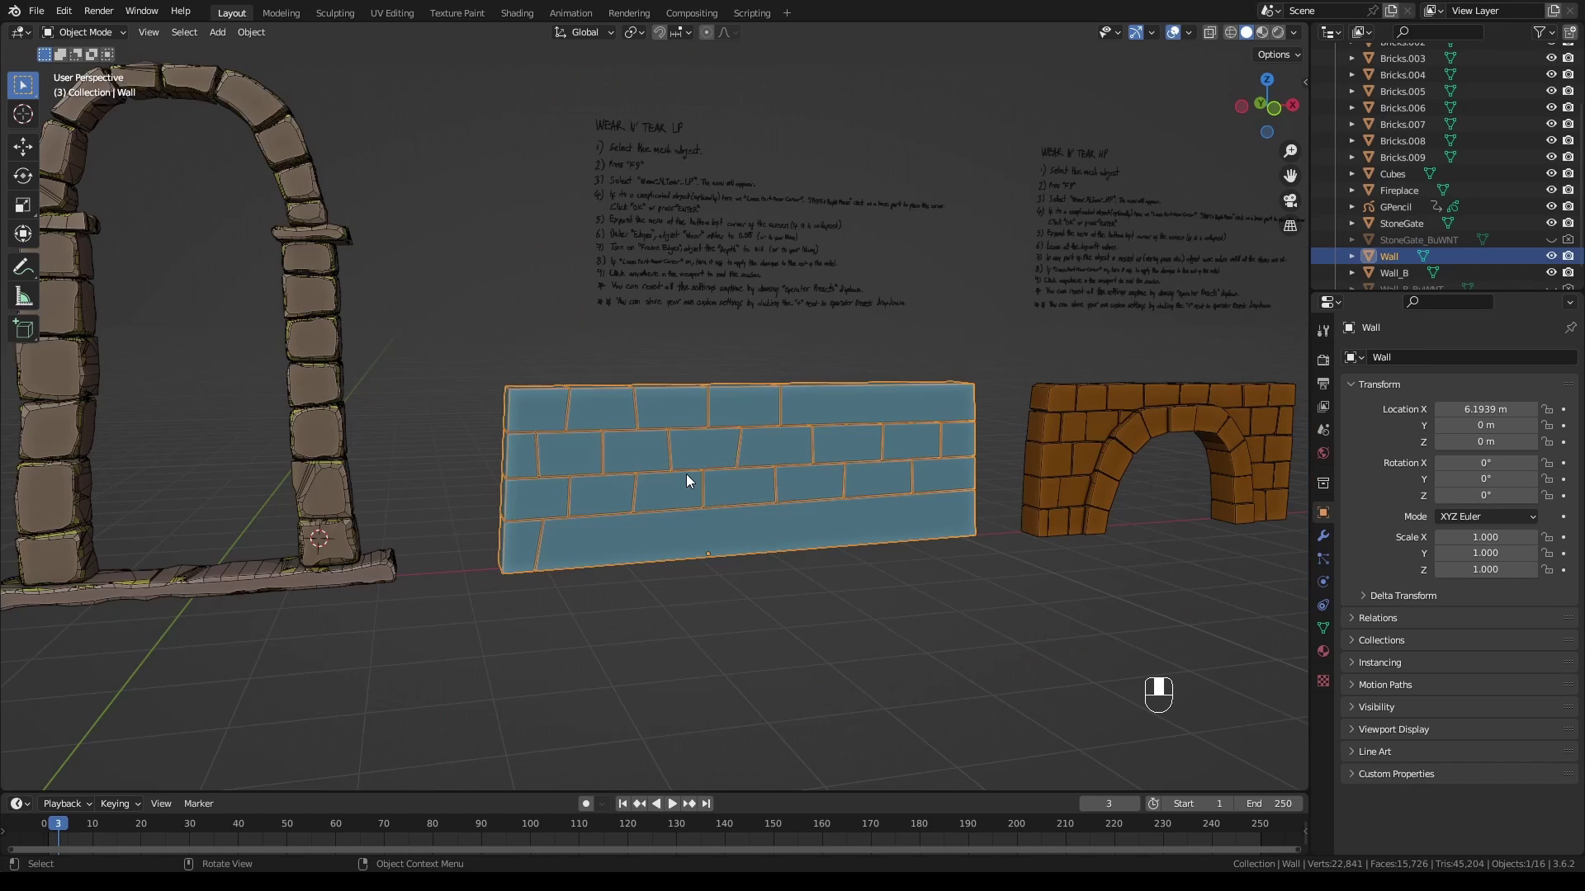
scroll(726, 468, "up", 1)
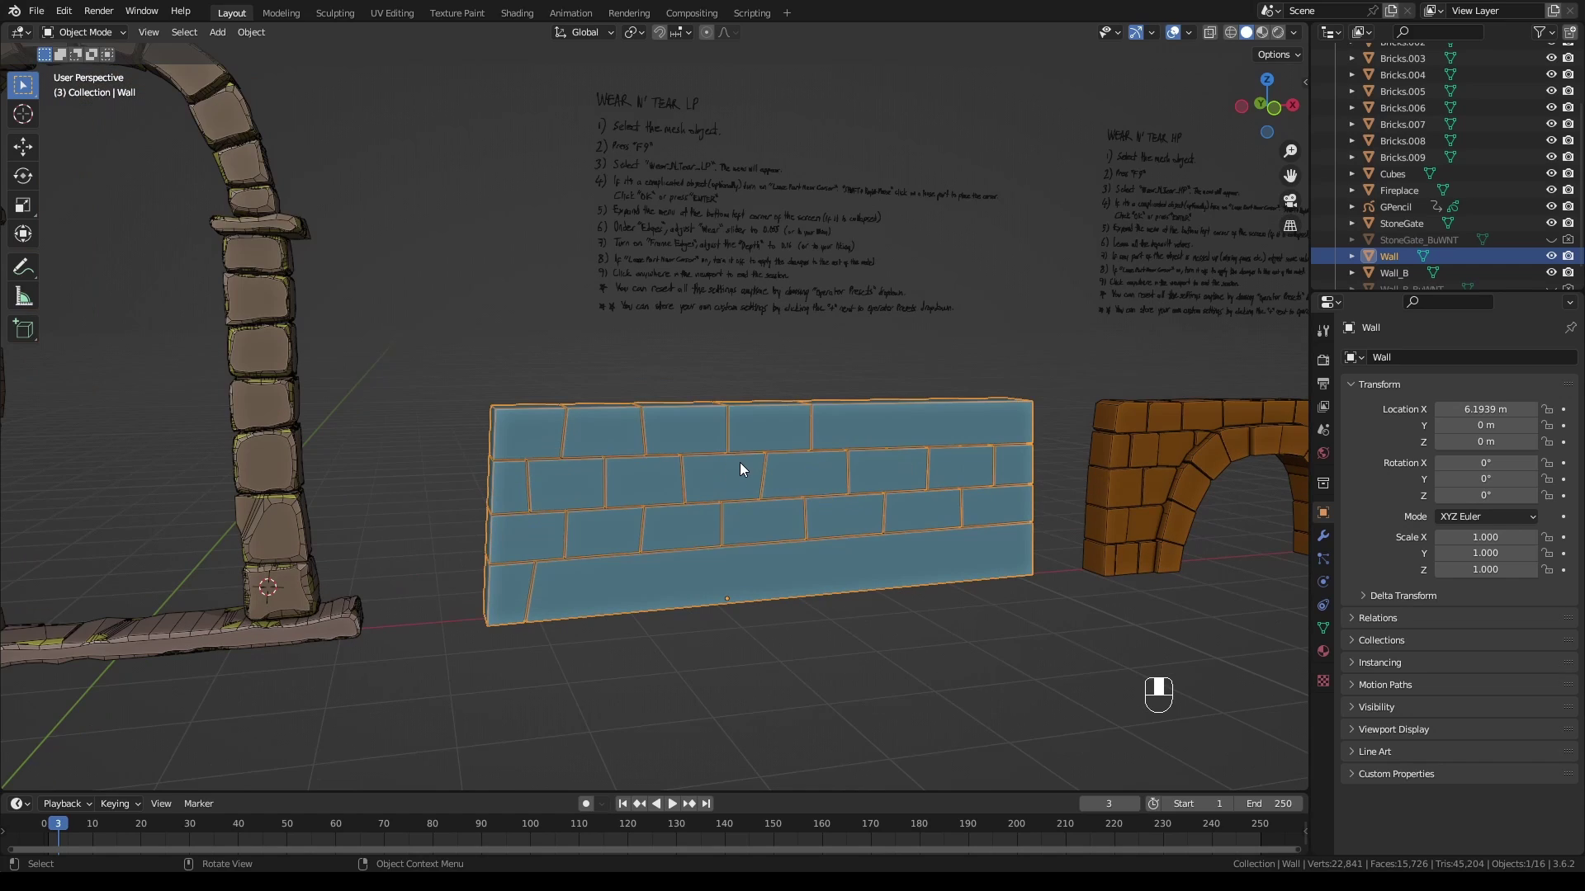
Apply Wear_N_Tear_LP to the whole blue brick wall using the operator's default settings
key("F9")
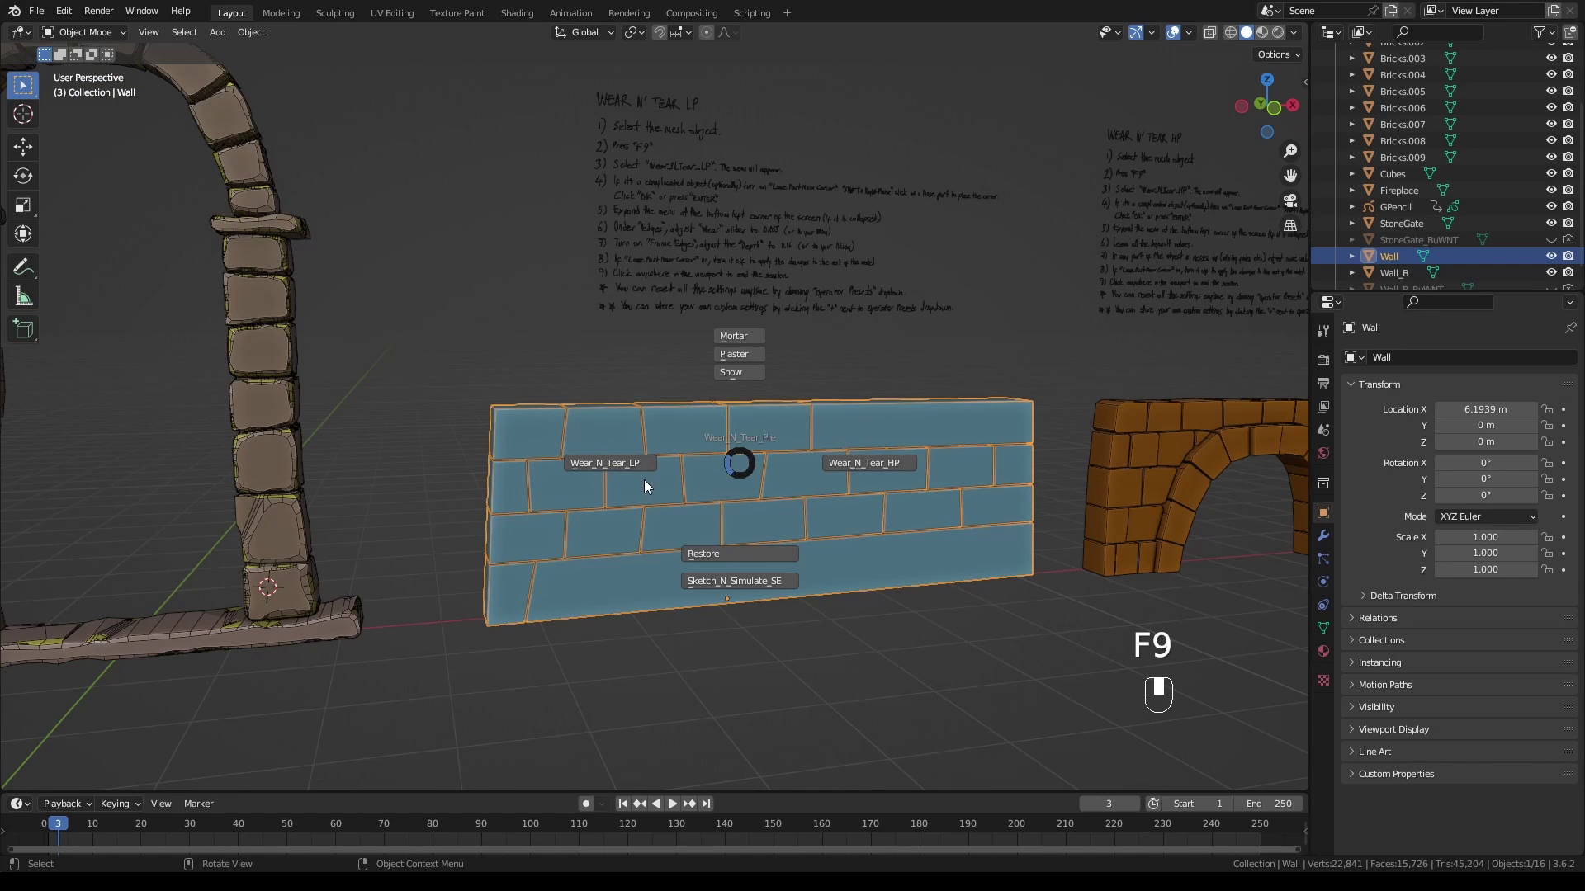
left_click(625, 462)
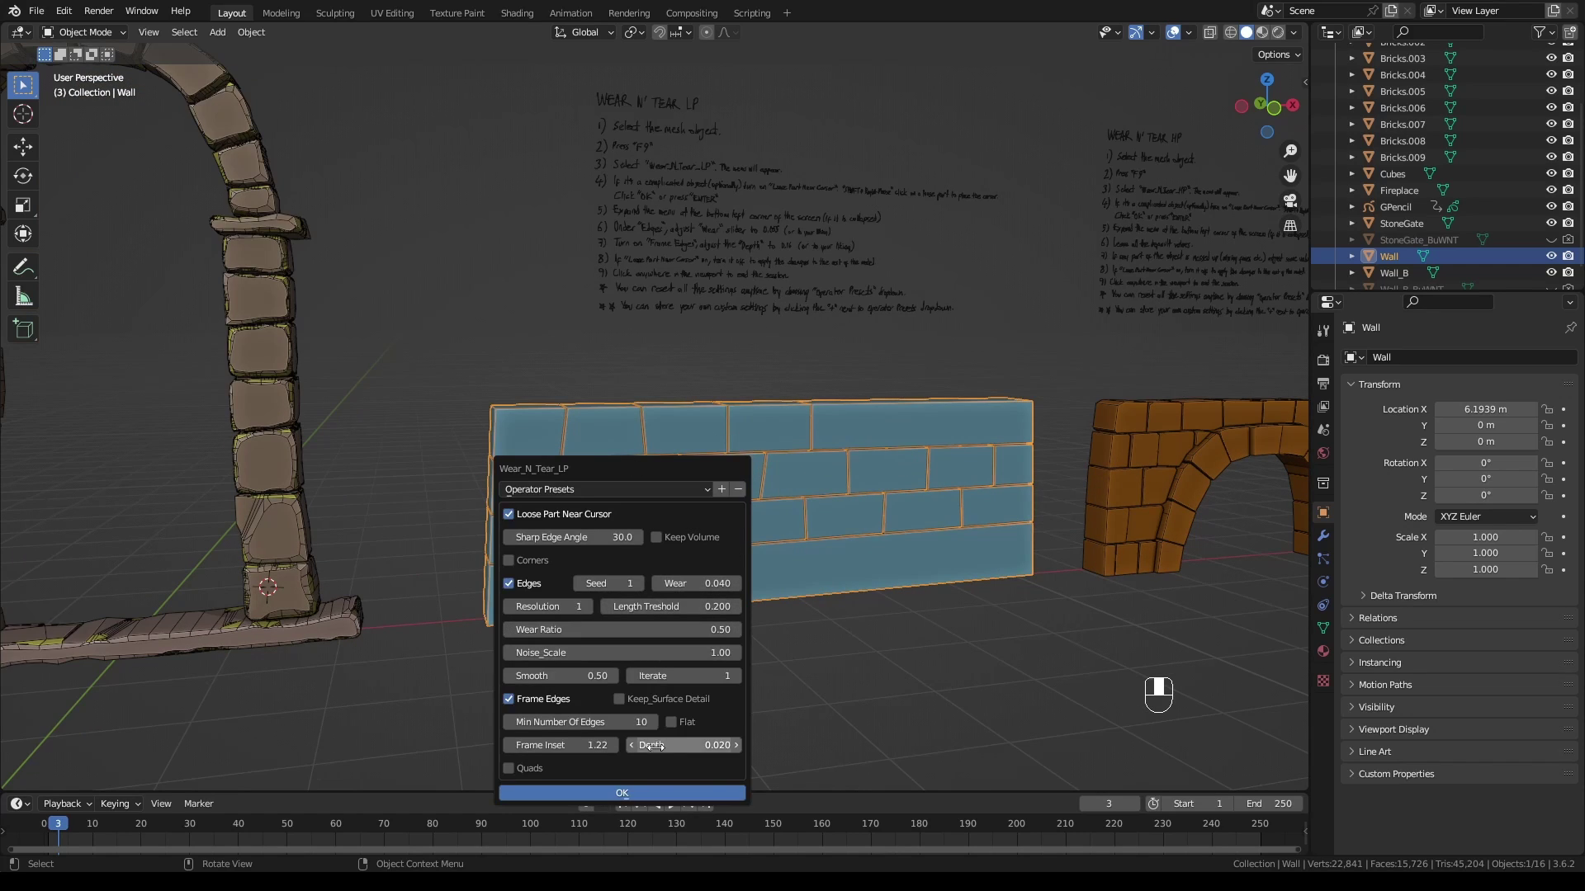
left_click(627, 489)
left_click(616, 508)
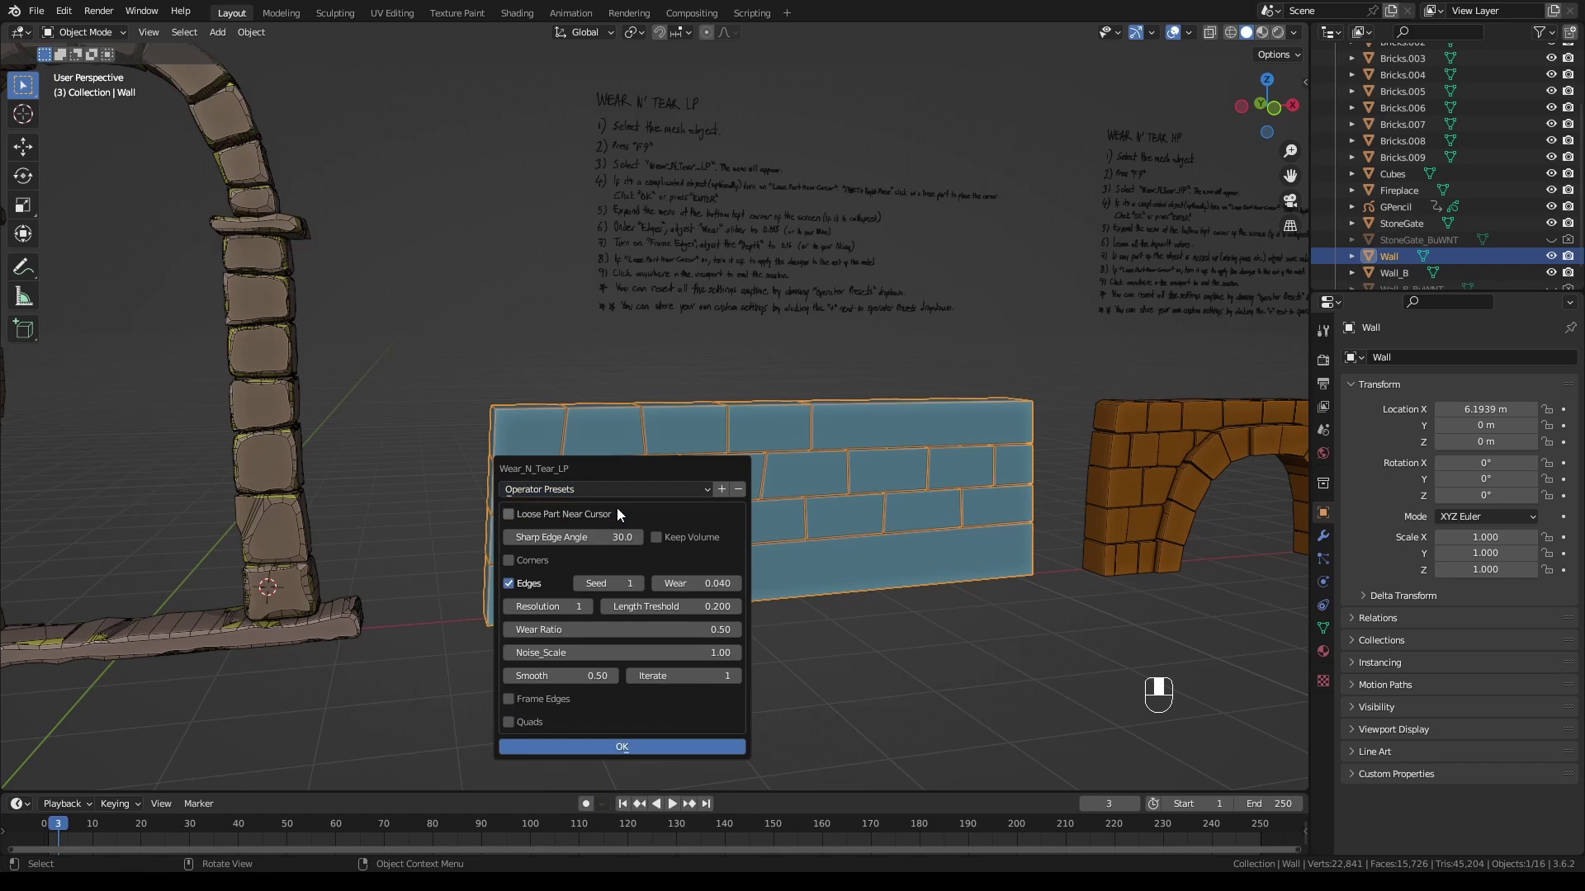
left_click(627, 745)
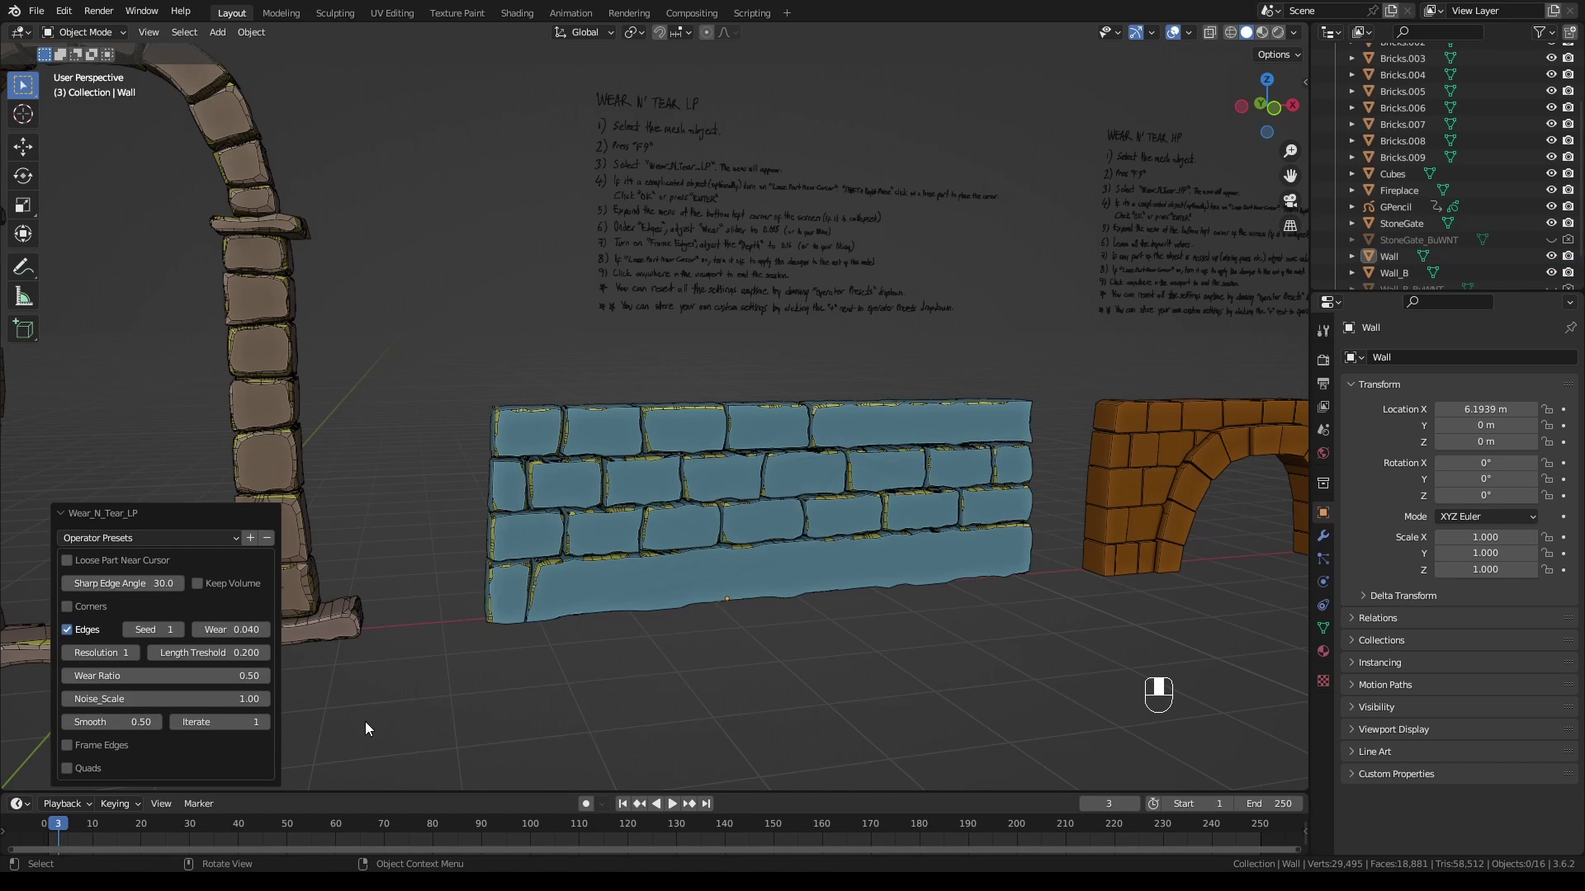
Turn on Frame Edges for the blue wall, raise its edge Wear to 0.054, and inspect it with overlays hidden
left_click(68, 746)
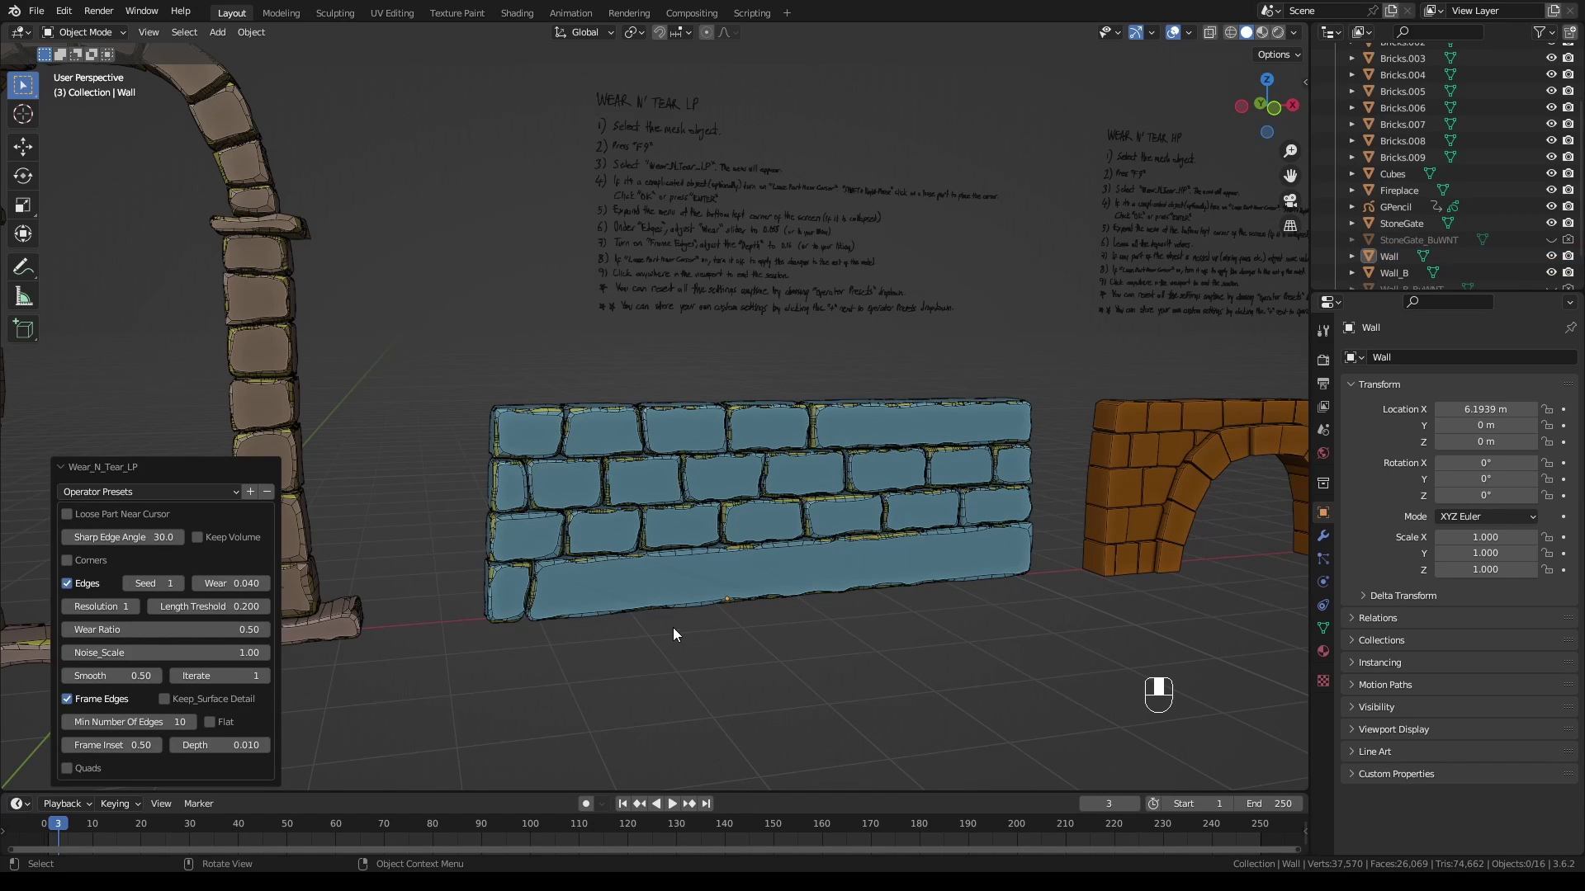
middle_click_drag(697, 597, 704, 592, "ctrl")
key("shift+alt+z")
scroll(713, 591, "up", 1)
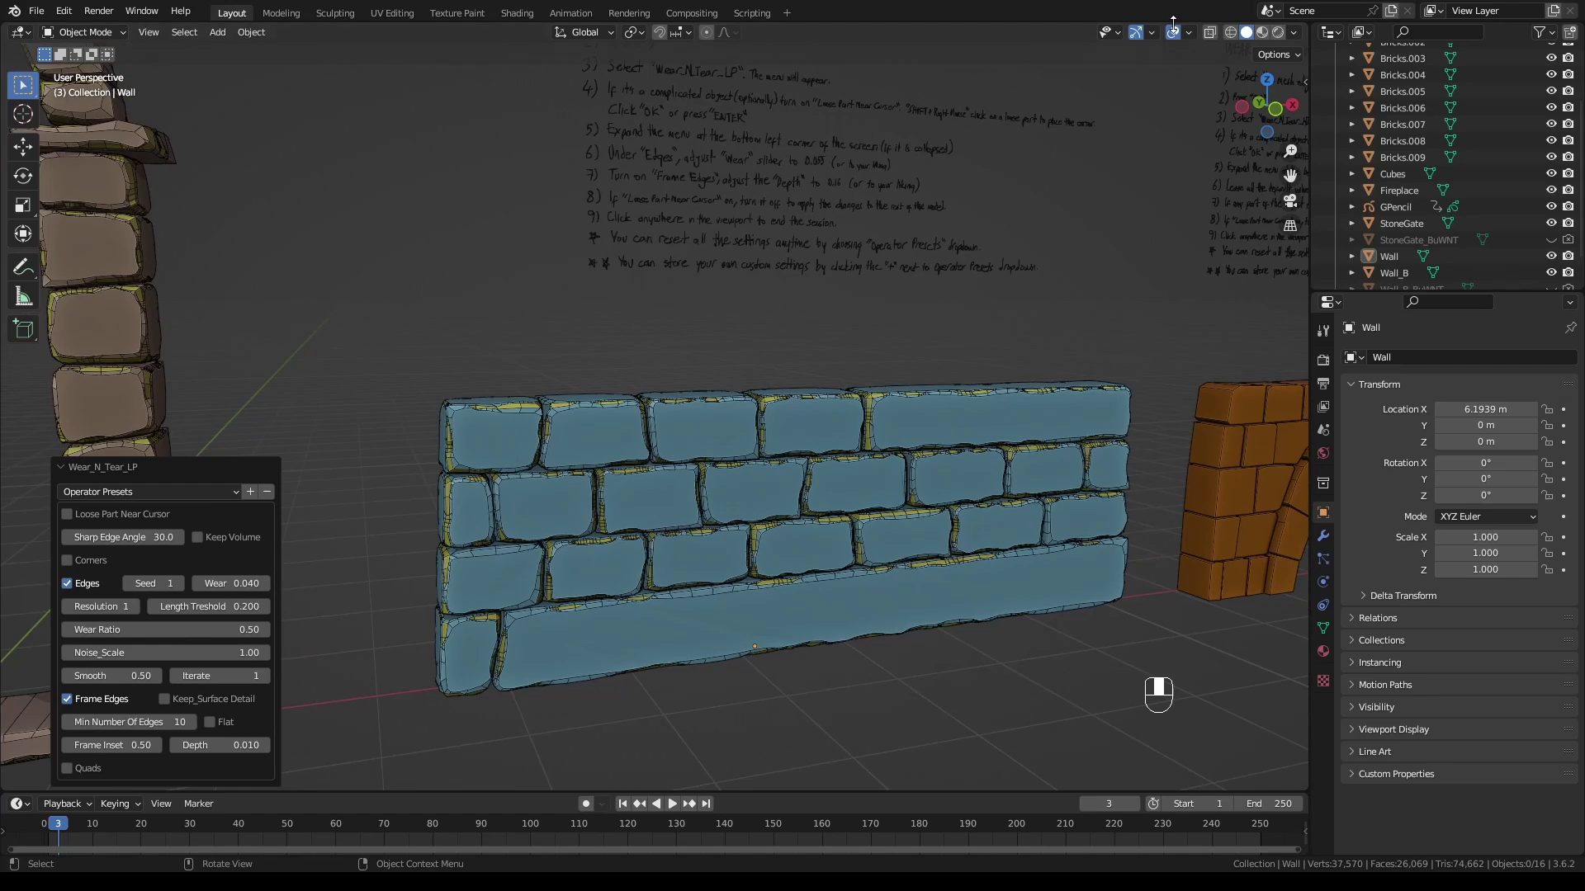
left_click_drag(236, 583, 641, 372)
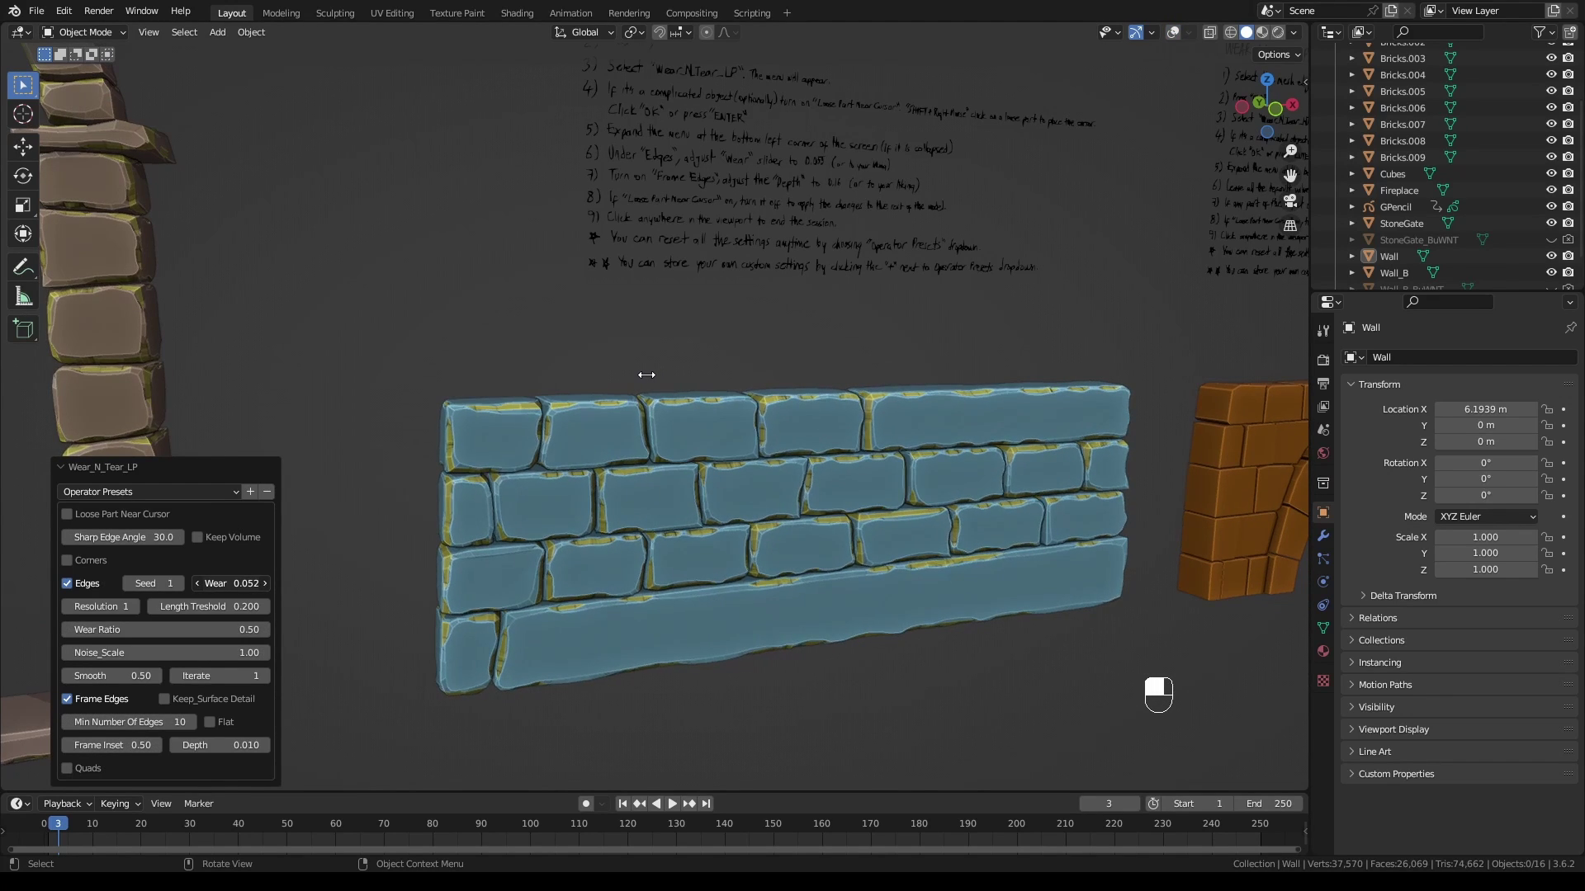
middle_click_drag(722, 487, 887, 462)
Show the overlays again, select the blue wall, and restore all its bricks with Loose Part Near Cursor off
left_click(887, 463)
left_click(1169, 36)
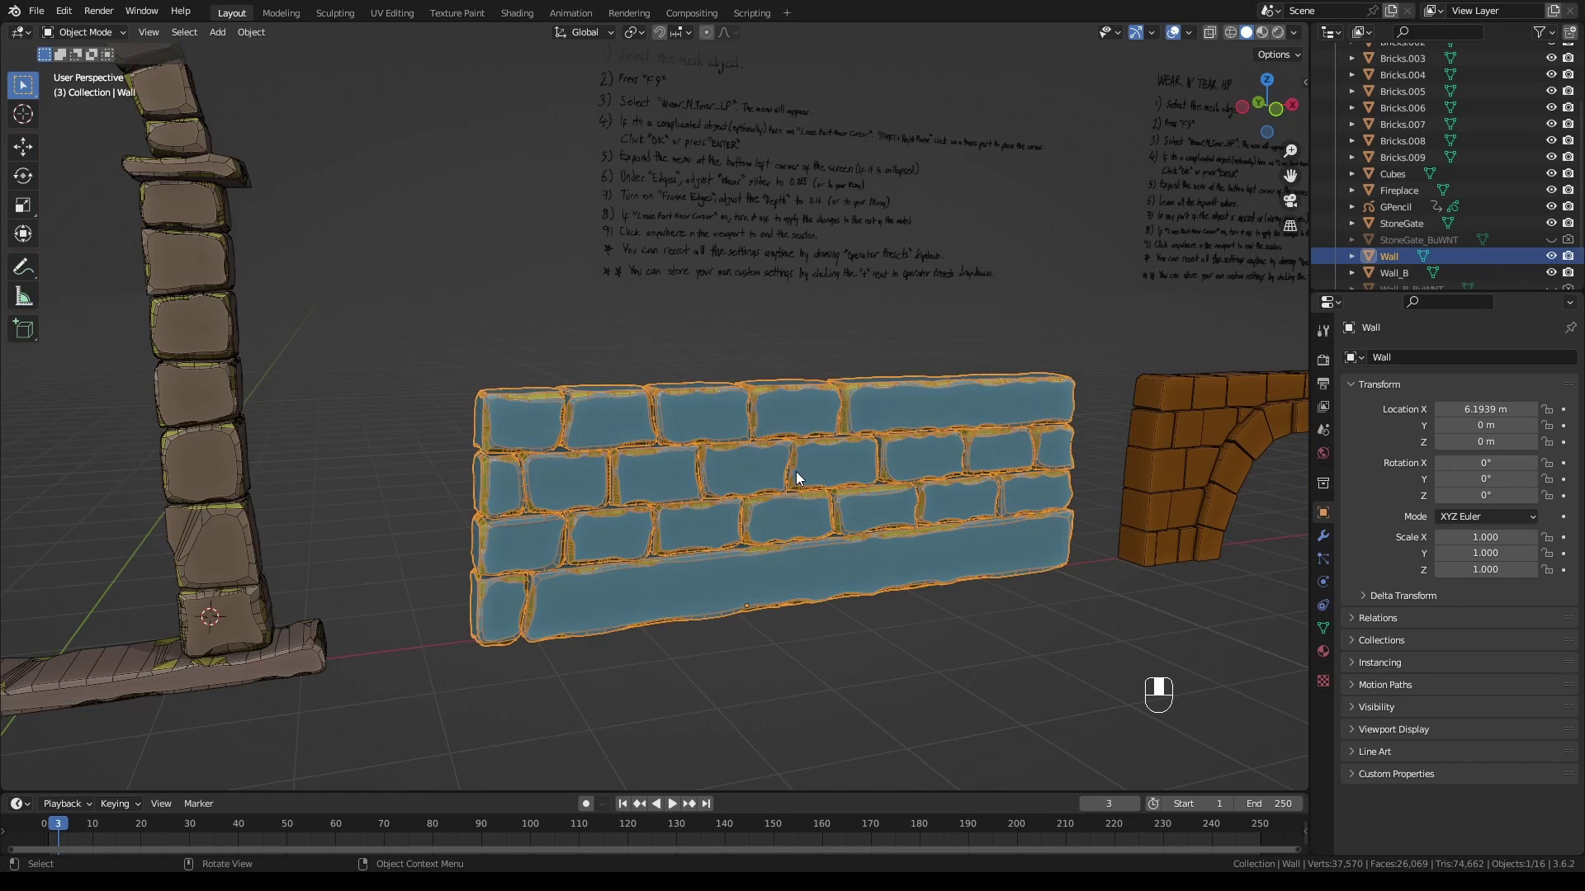
key("F9")
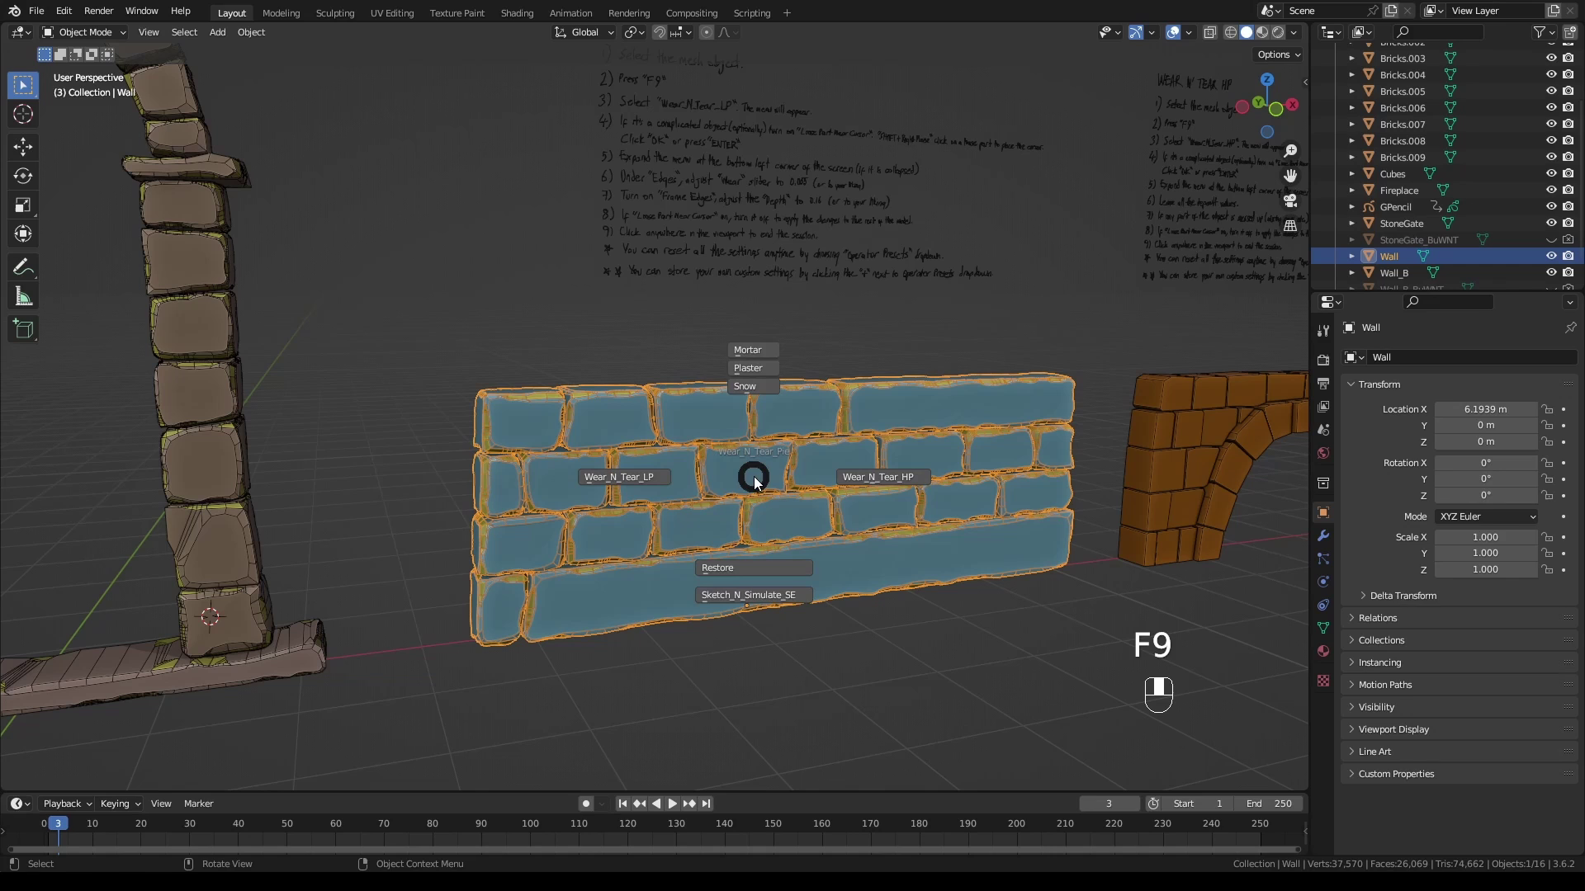
left_click(766, 558)
left_click(153, 772)
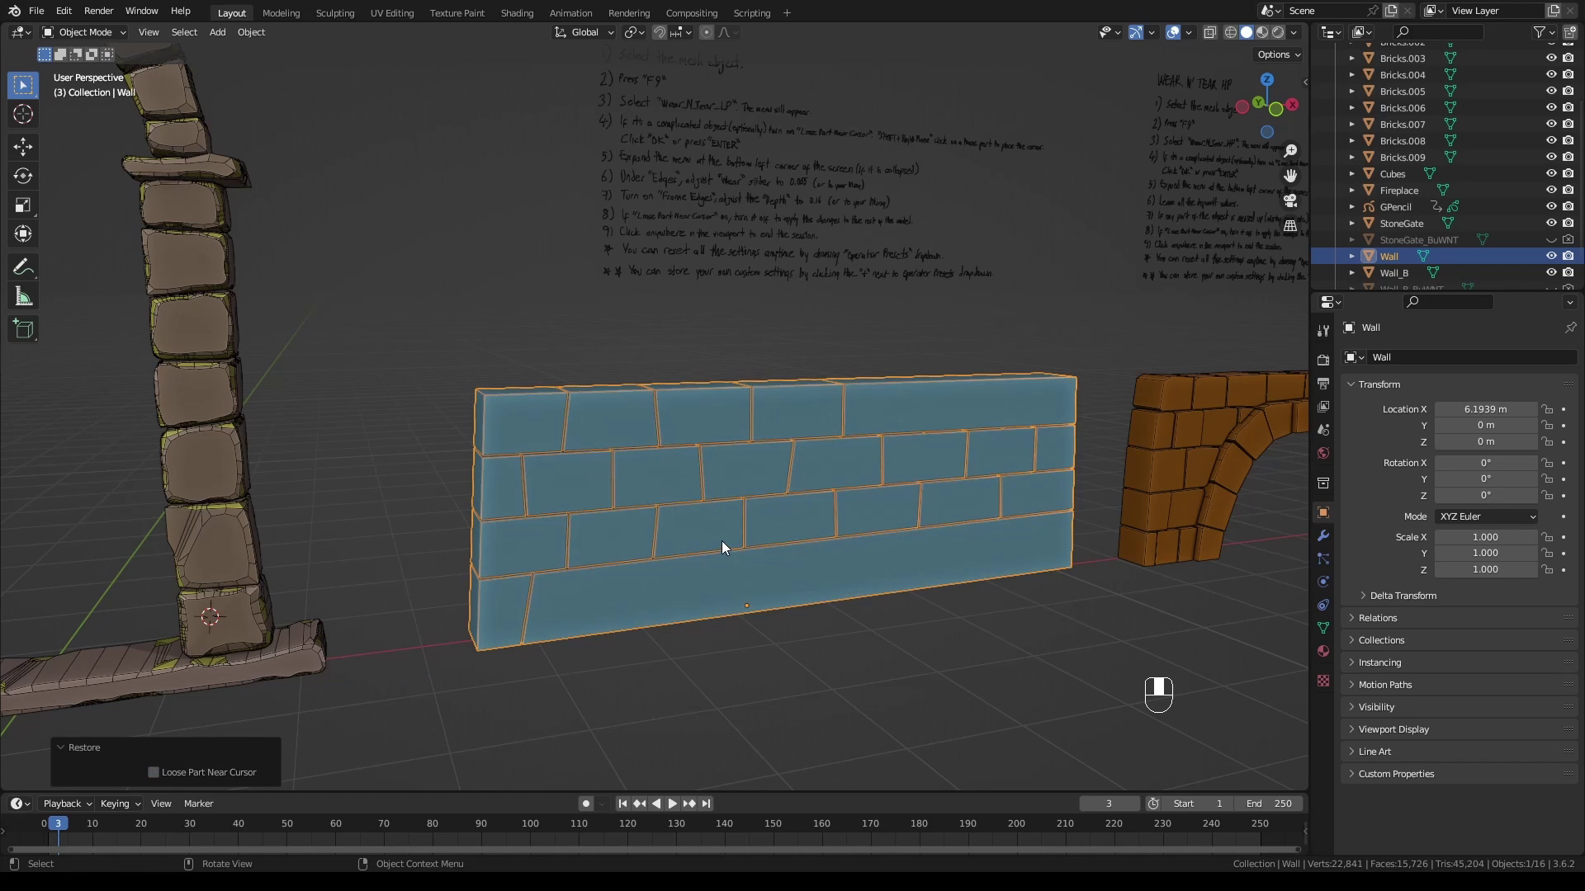
Apply Wear_N_Tear_HP to the restored blue wall with the CLOUDS texture
middle_click_drag(722, 542, 738, 373)
left_click(738, 373)
left_click(852, 464)
middle_click_drag(852, 464, 836, 463)
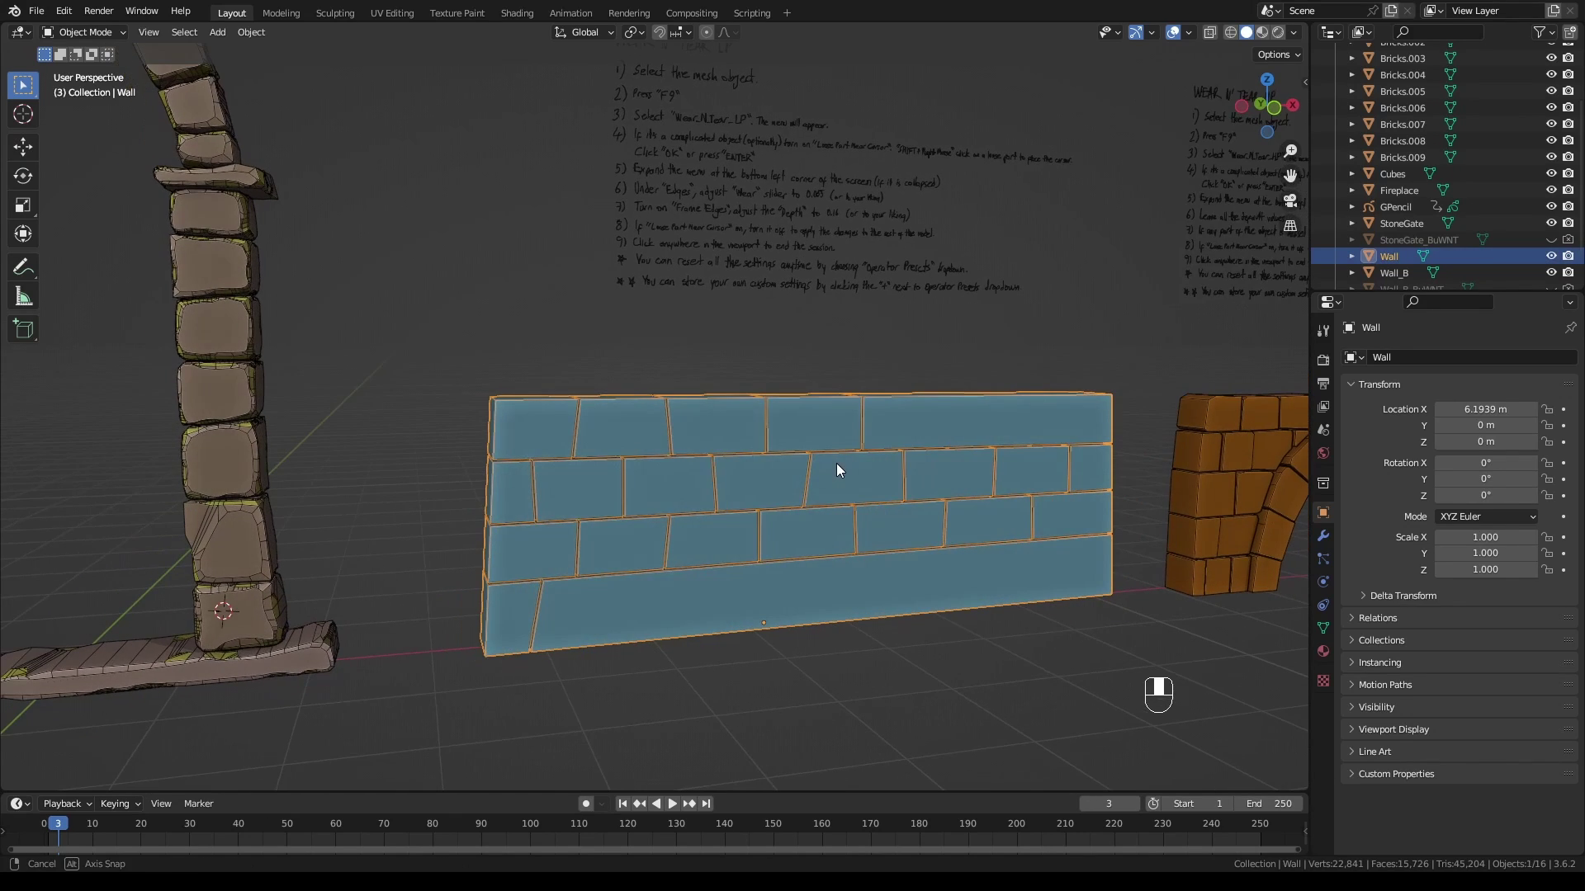
key("F9")
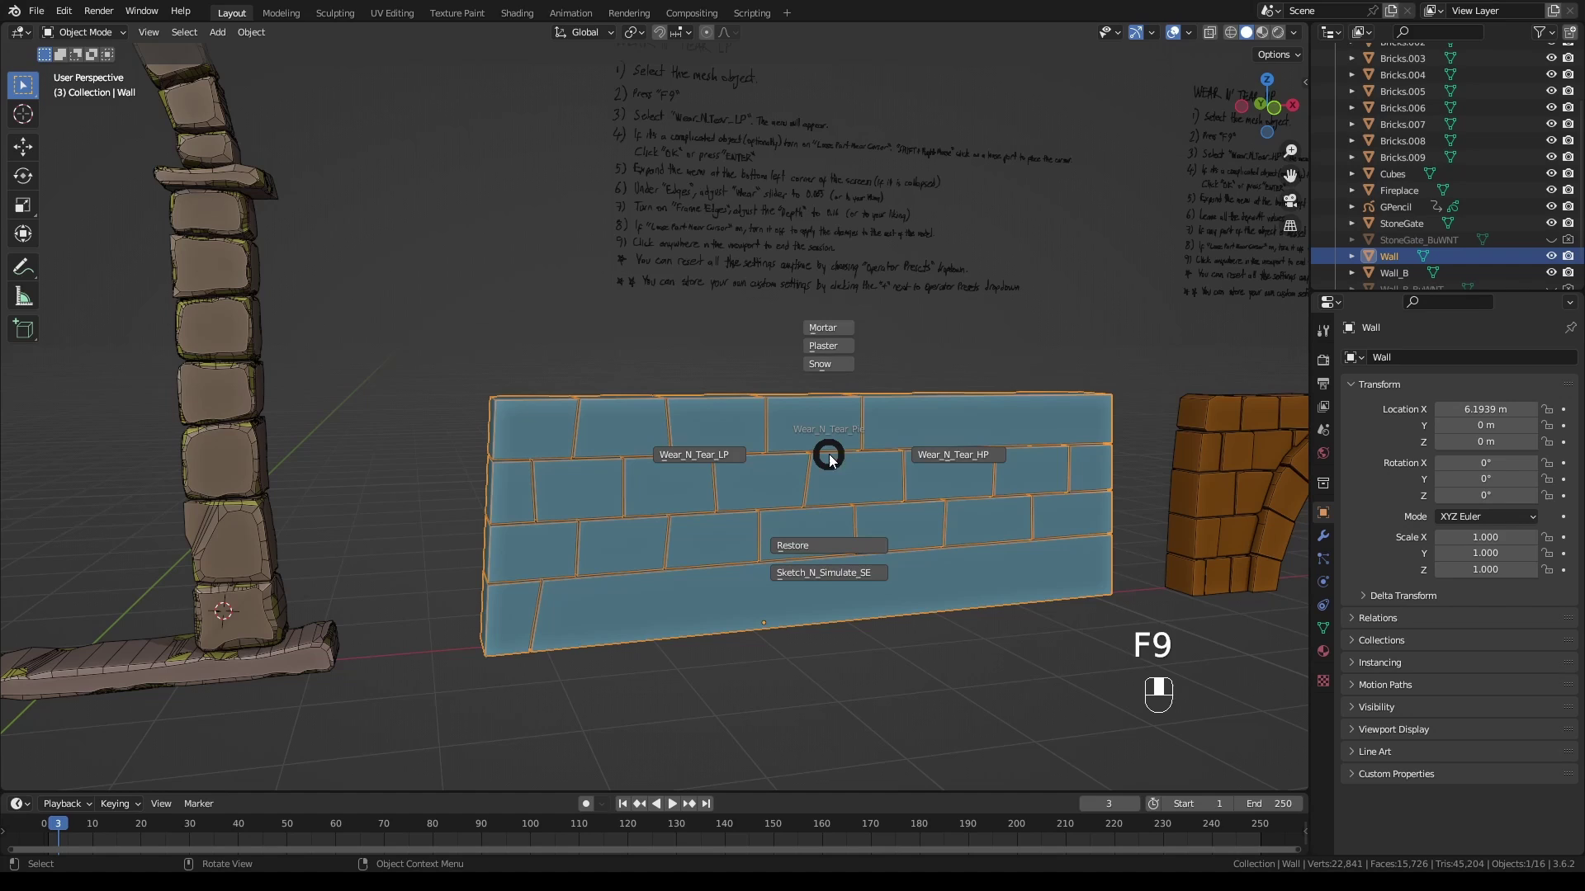
left_click(962, 455)
left_click(960, 840)
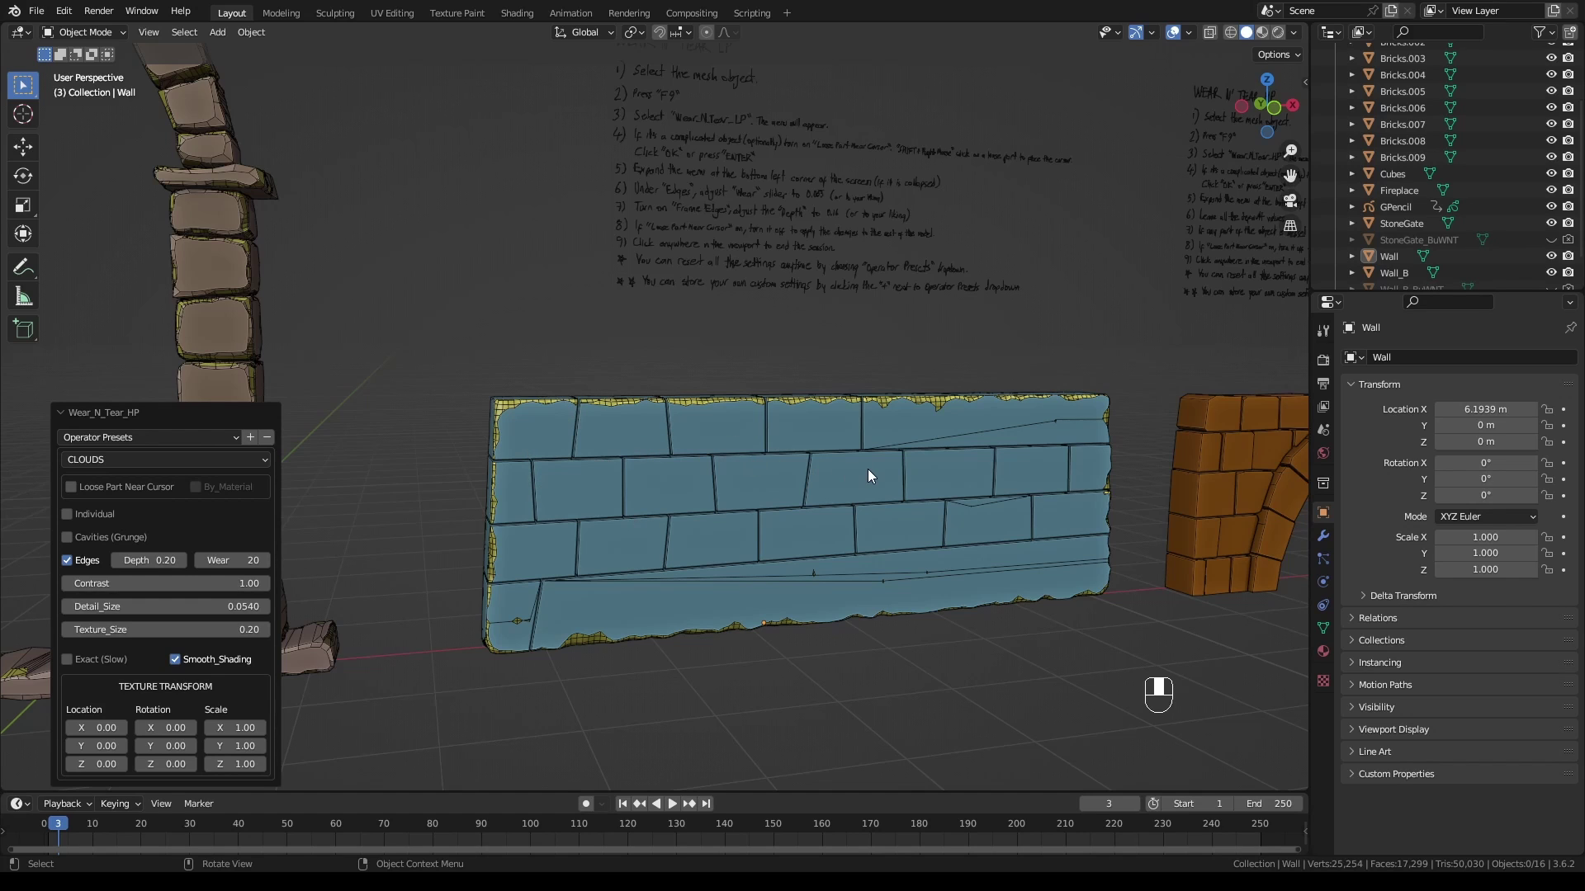
Enable Individual so that the high-poly wear affects each brick of the blue wall separately
middle_click_drag(648, 446, 655, 448)
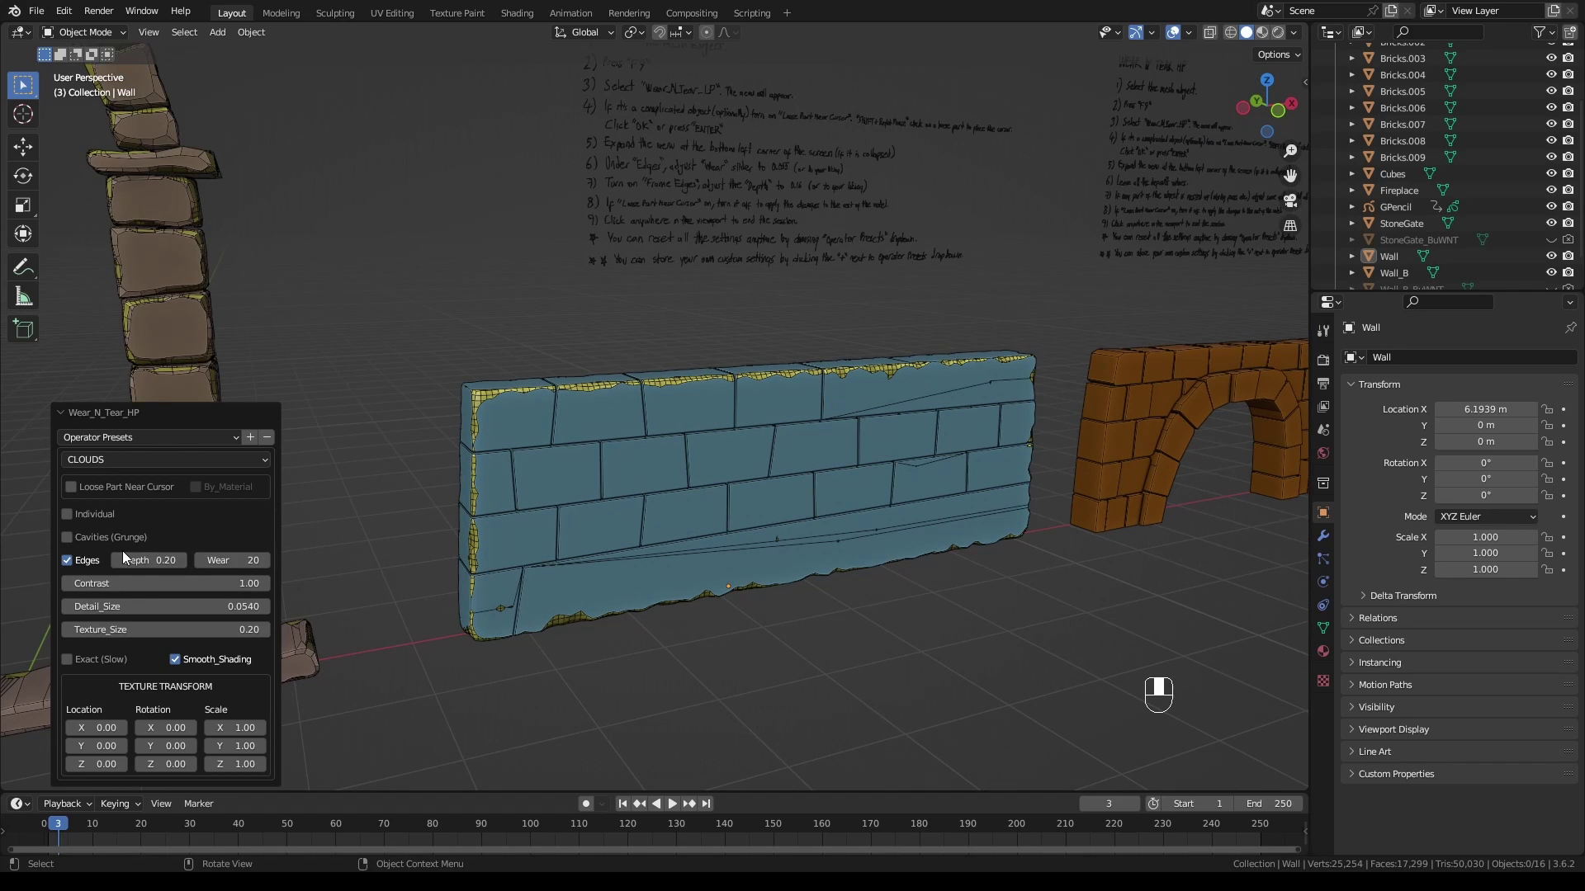
left_click(67, 514)
scroll(653, 487, "up", 4)
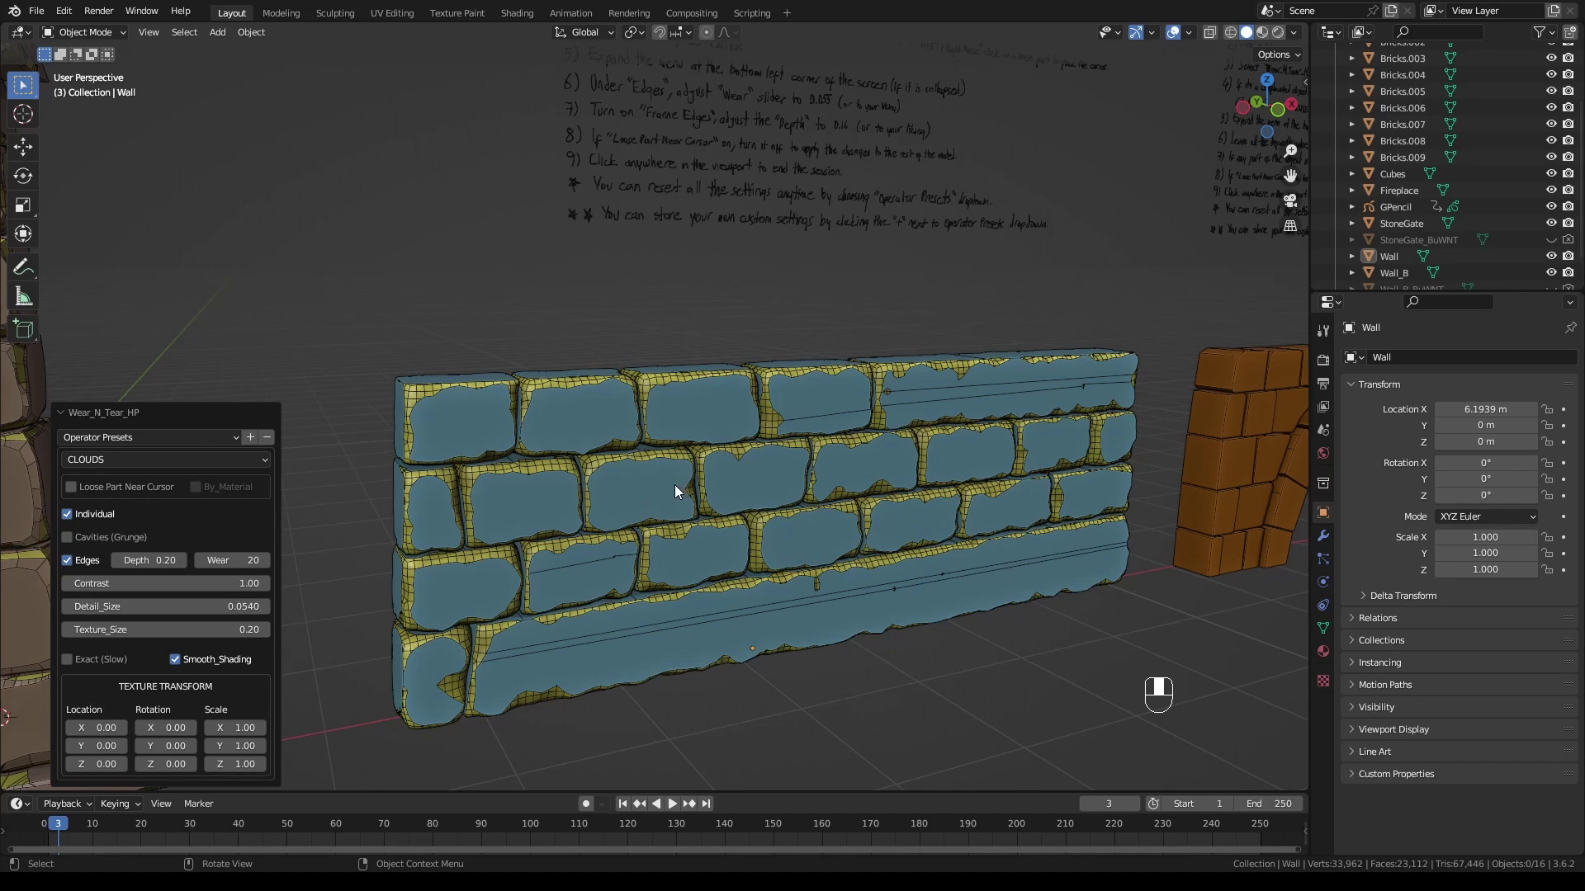
Limit the wear to the second-row brick at the 3D cursor, with Wear 21, Depth 0.26 and Contrast 2.20
right_click(644, 485, "shift")
left_click(71, 487)
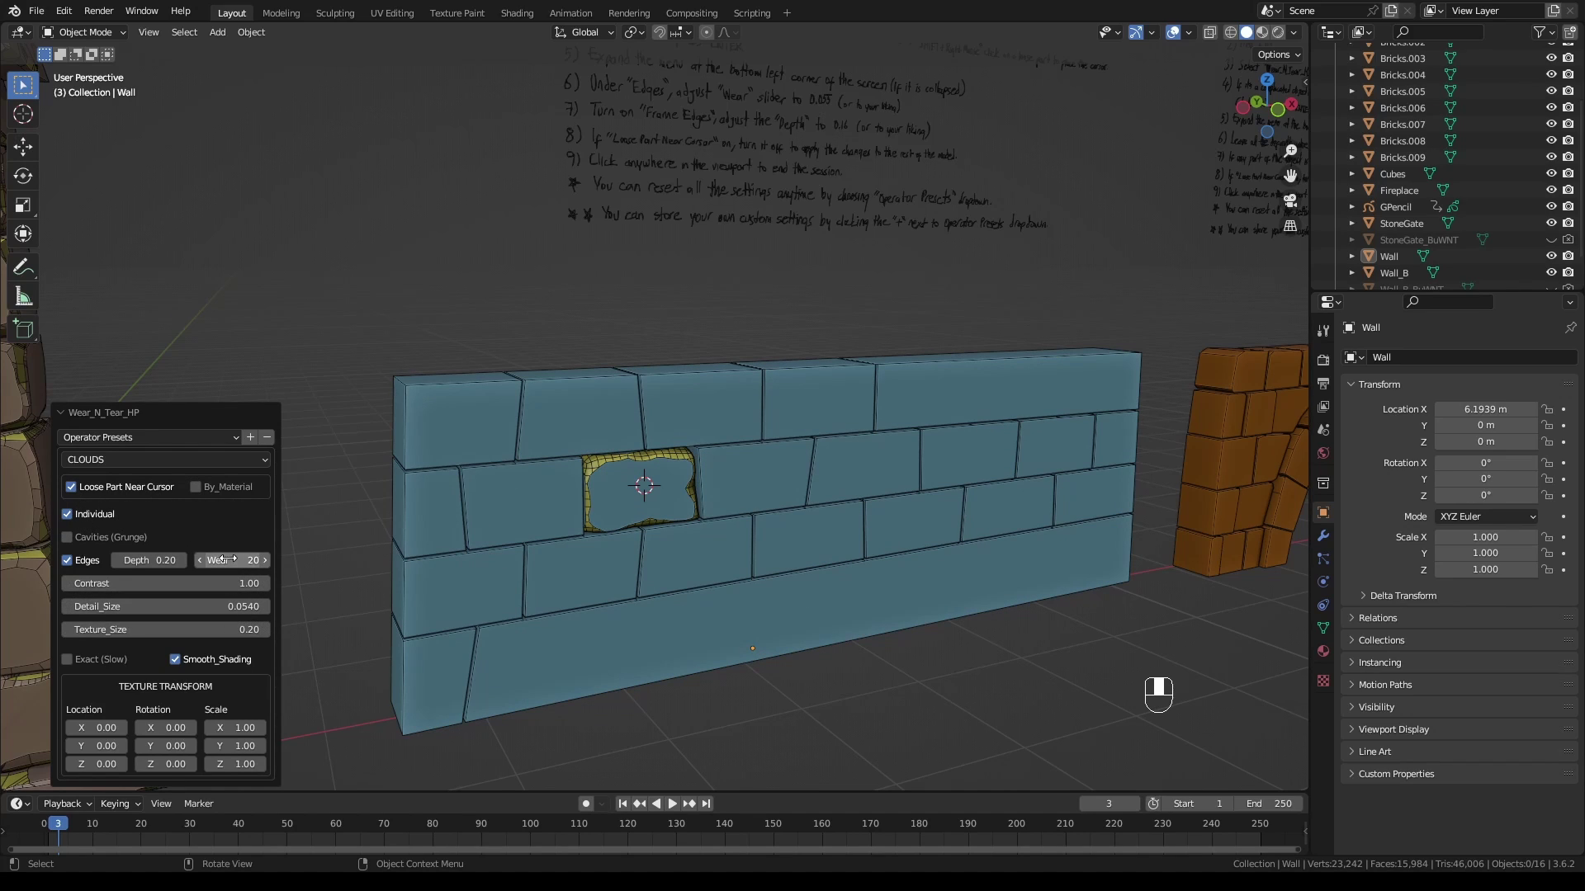
left_click_drag(232, 560, 632, 359)
left_click_drag(150, 561, 657, 513)
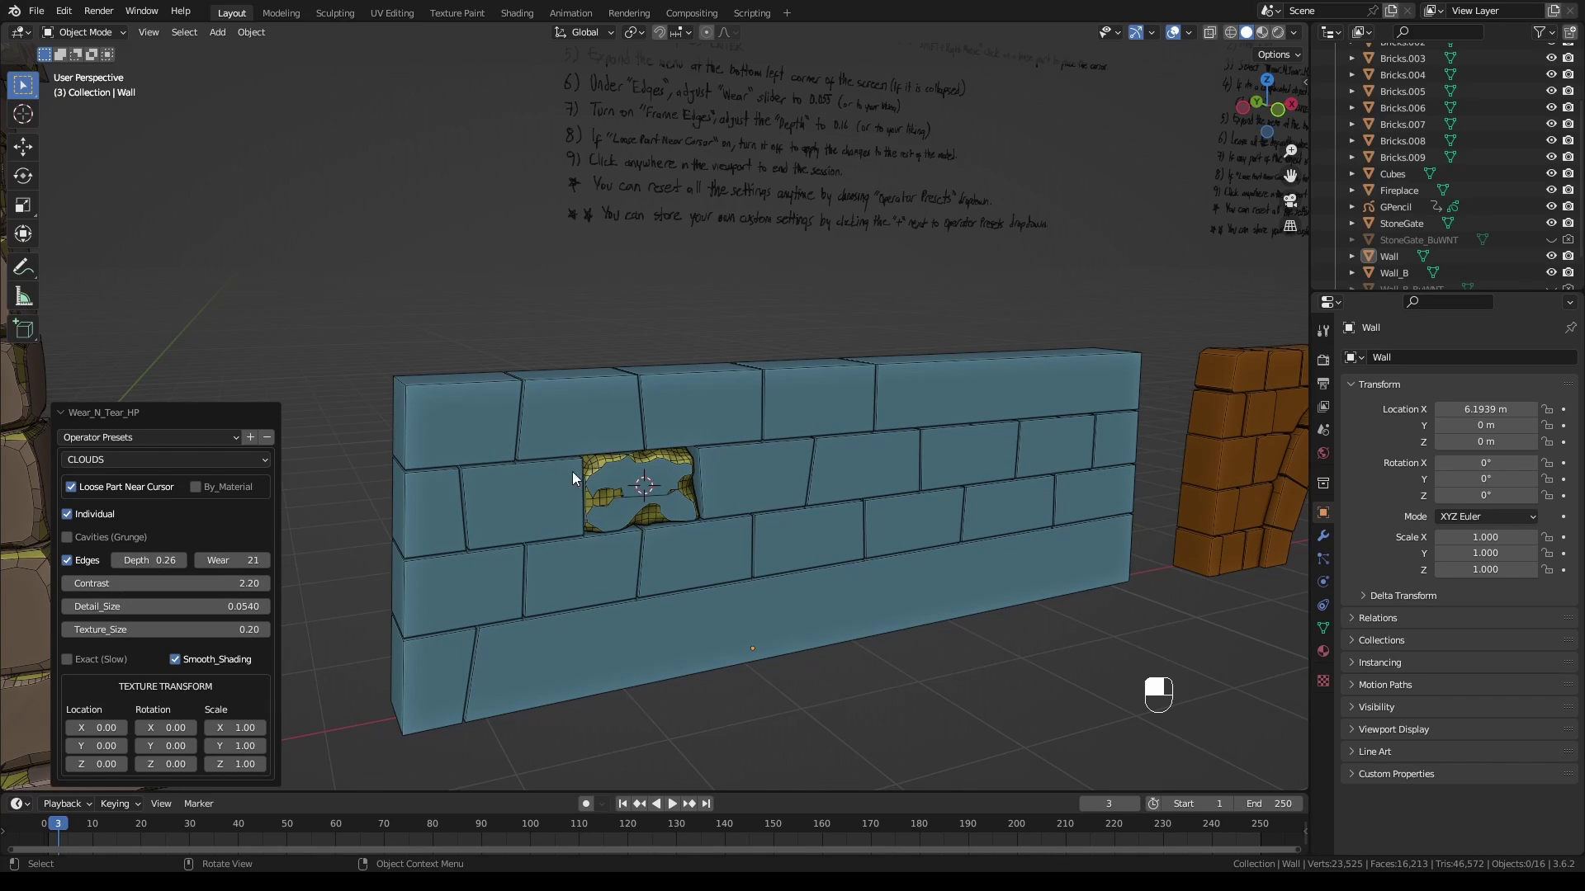
Extend the high-poly wear to the entire blue wall and inspect it with the viewport overlays hidden
left_click(71, 487)
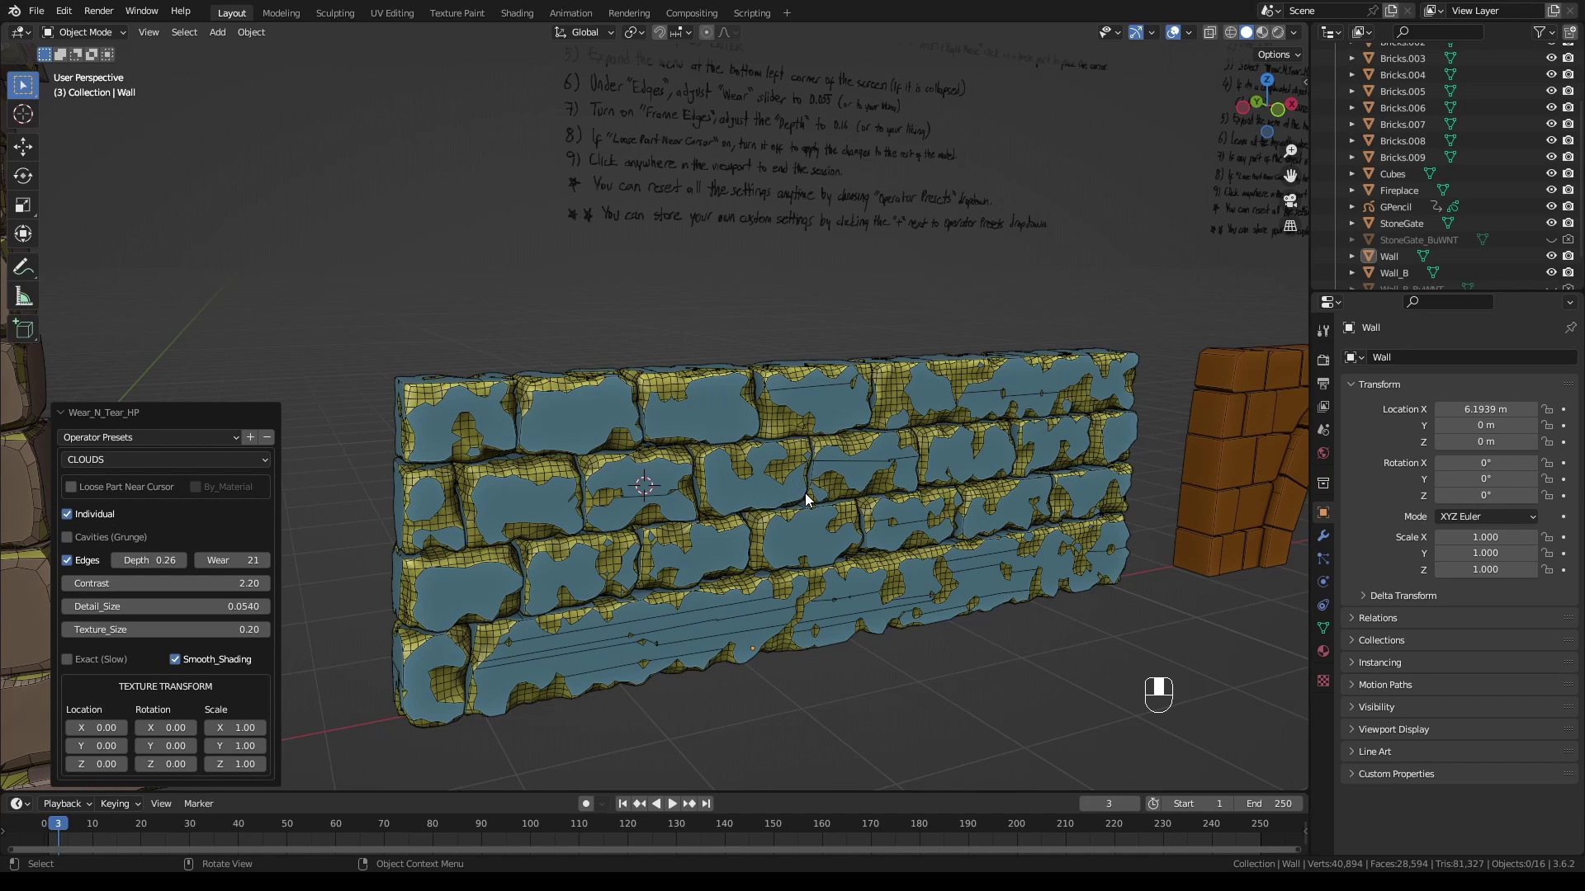
scroll(885, 489, "down", 2)
left_click(1173, 33)
middle_click_drag(809, 342, 818, 354)
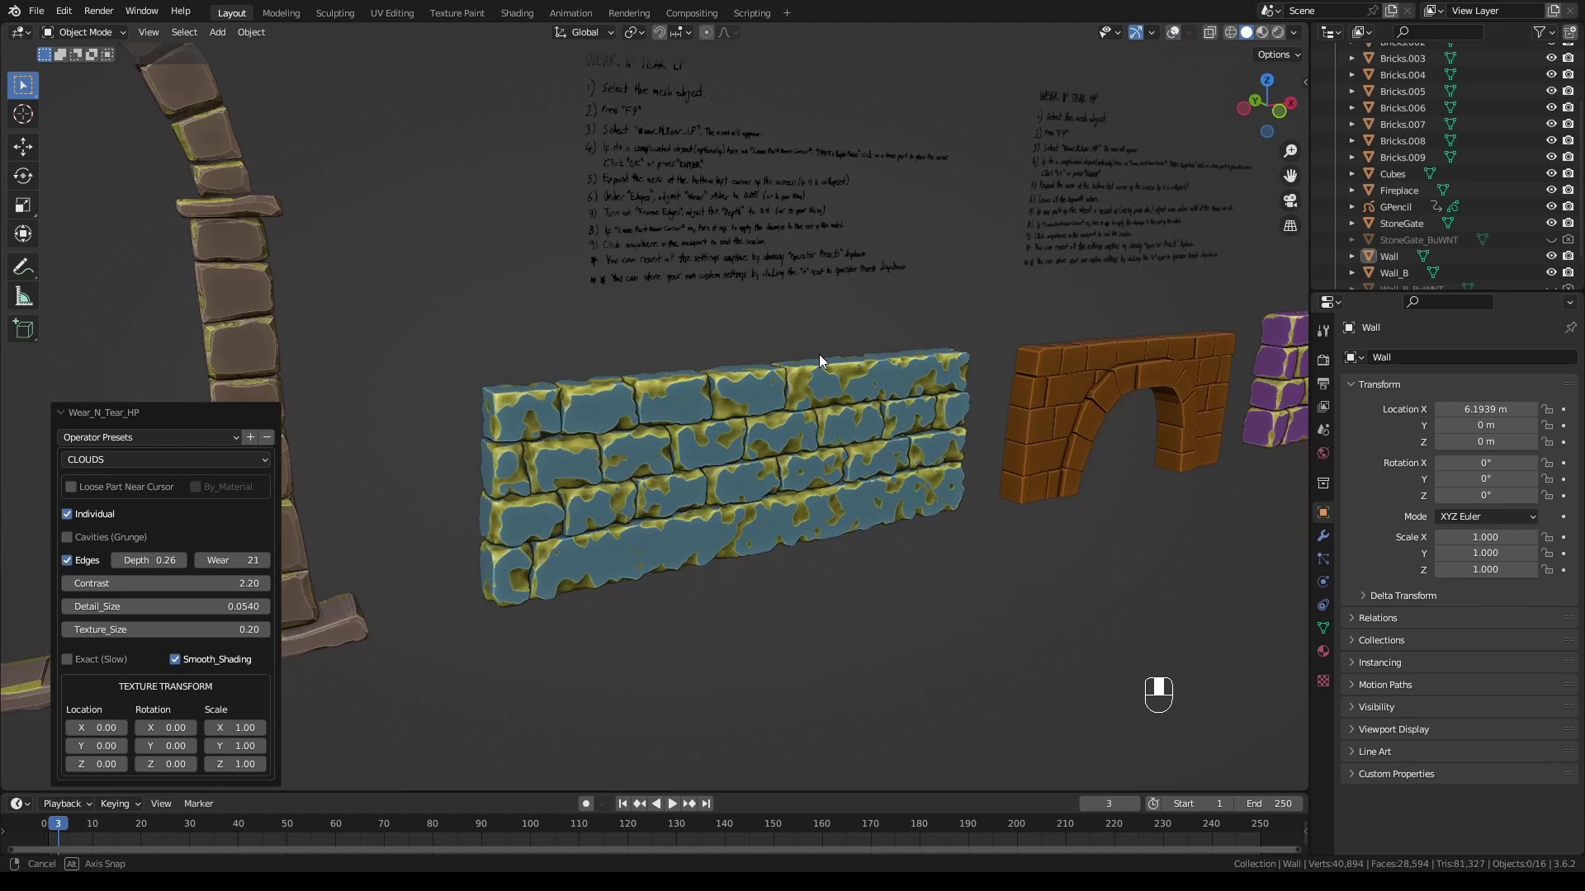
Select the blue wall, show the overlays again, and restore the high-poly-worn bricks to their unworn shape
left_click(757, 450)
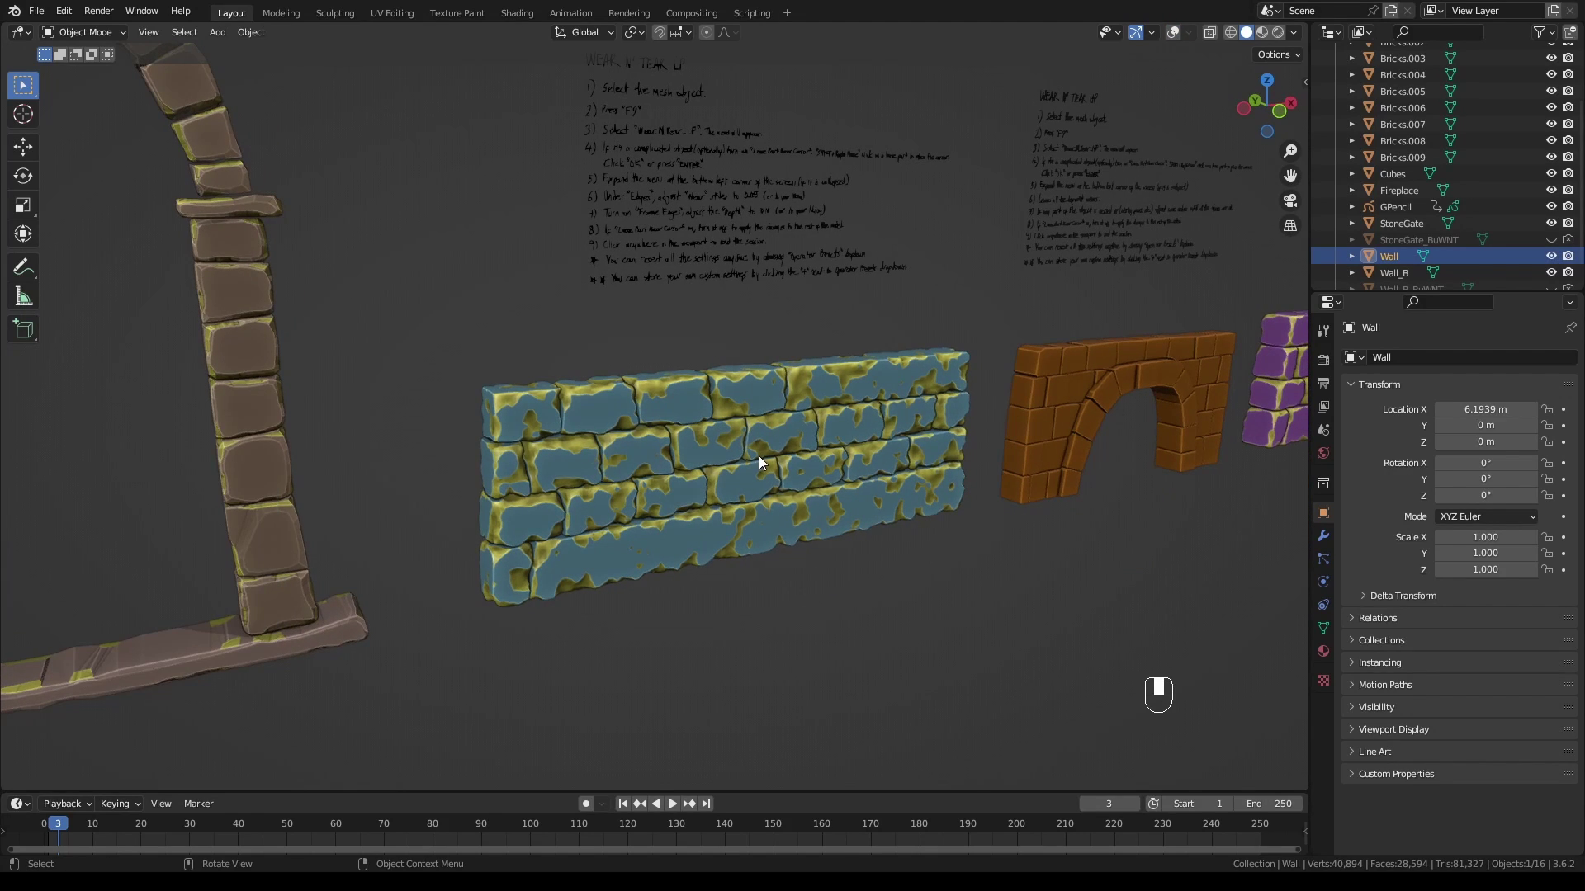
left_click(1173, 33)
key("F9")
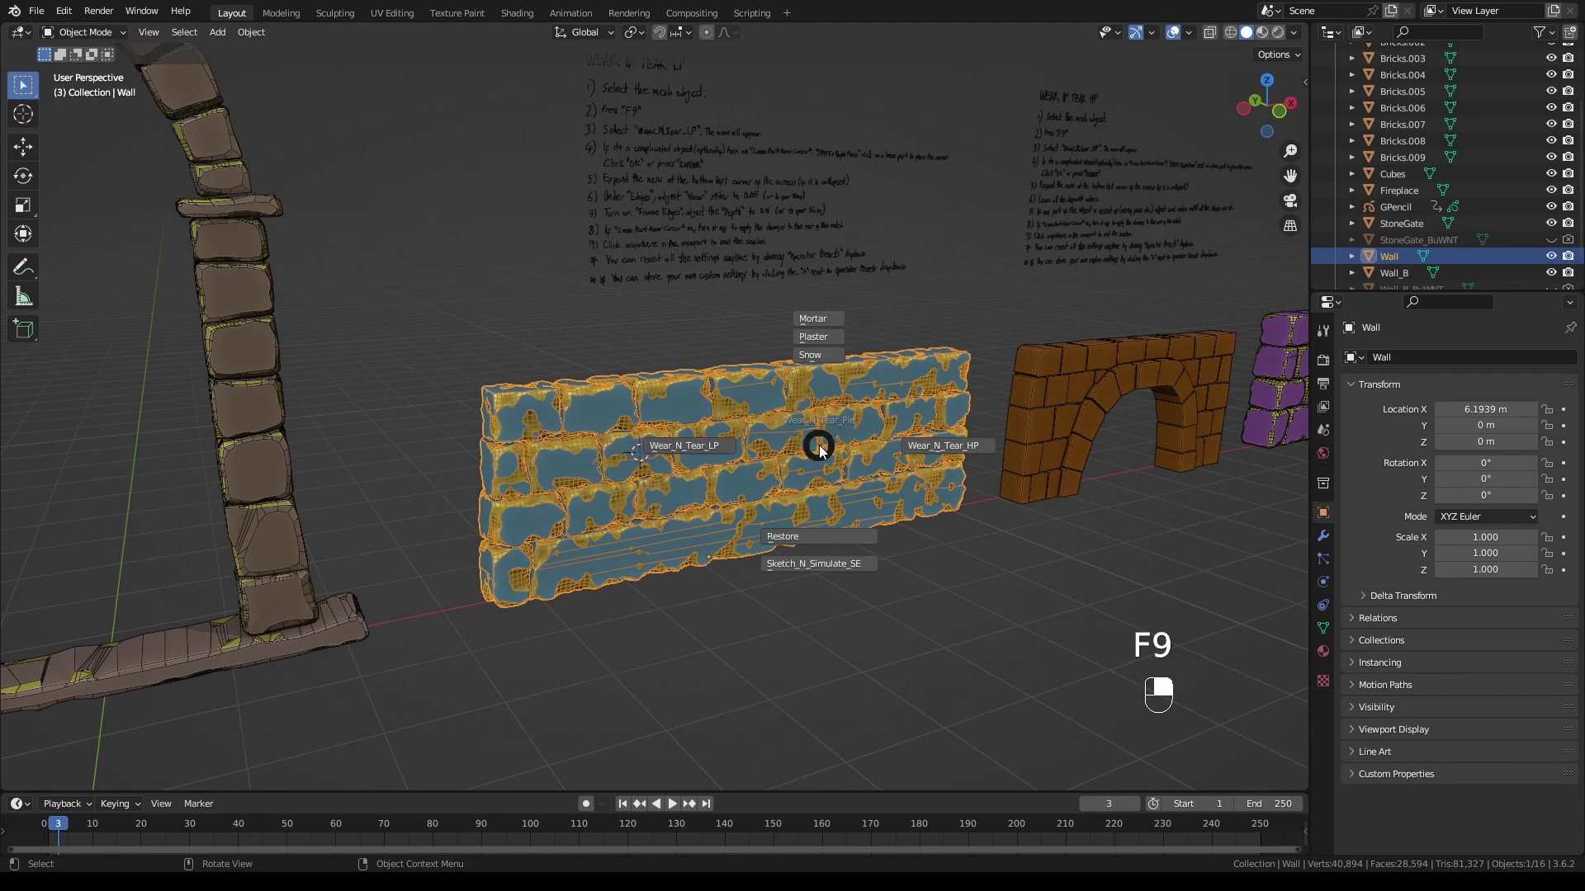
left_click(809, 535)
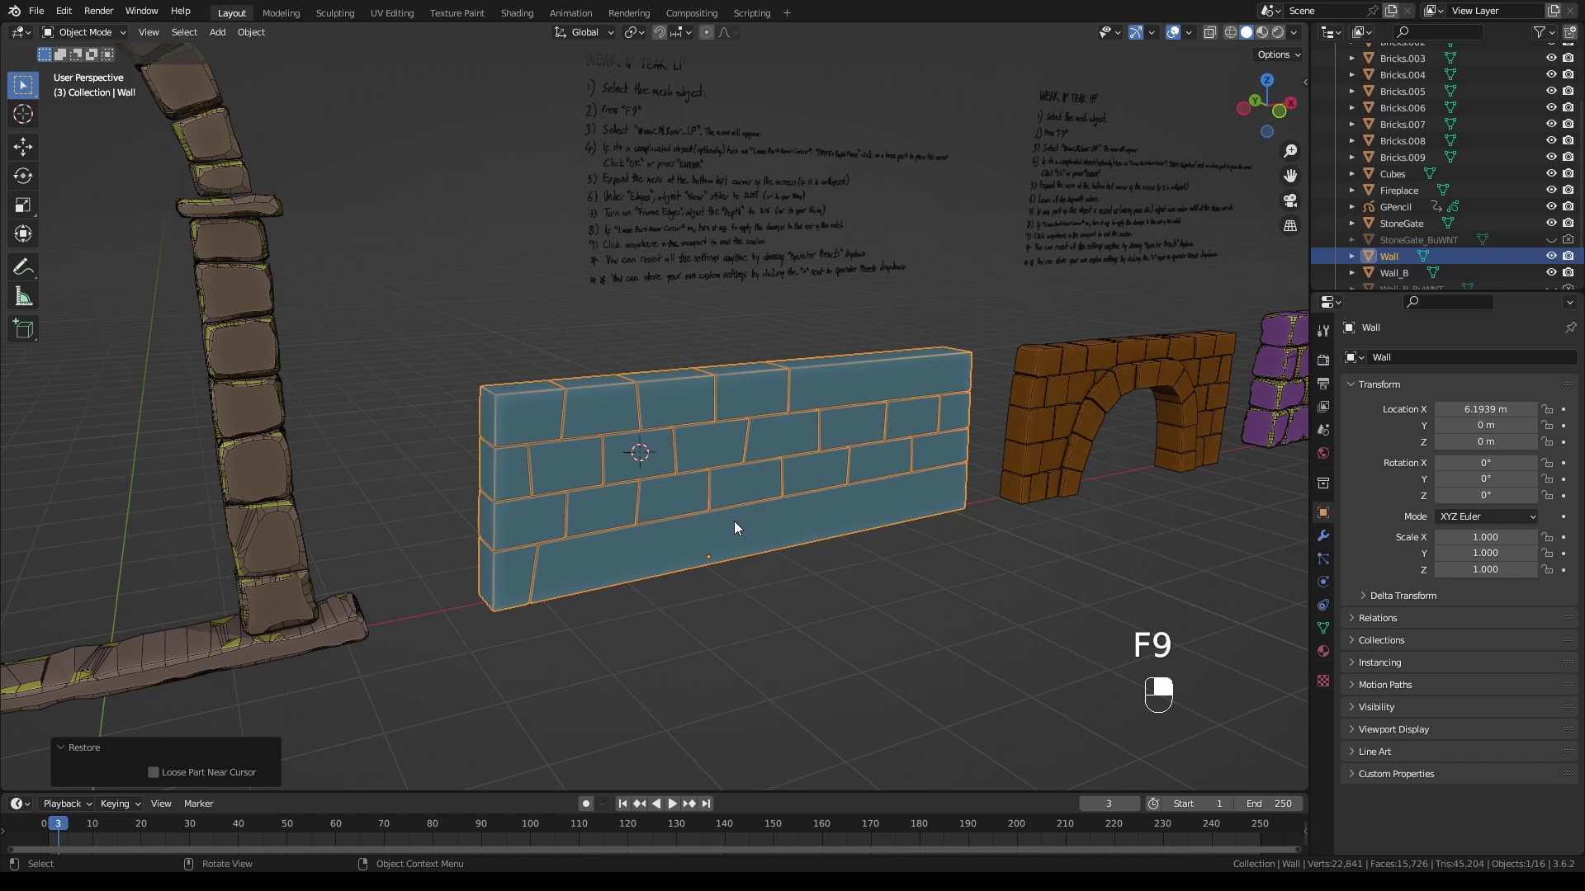
Reset Wear_N_Tear_LP to its operator defaults and apply it again to the whole blue wall
middle_click_drag(731, 517, 690, 513)
middle_click_drag(817, 519, 760, 515, "shift")
key("F9")
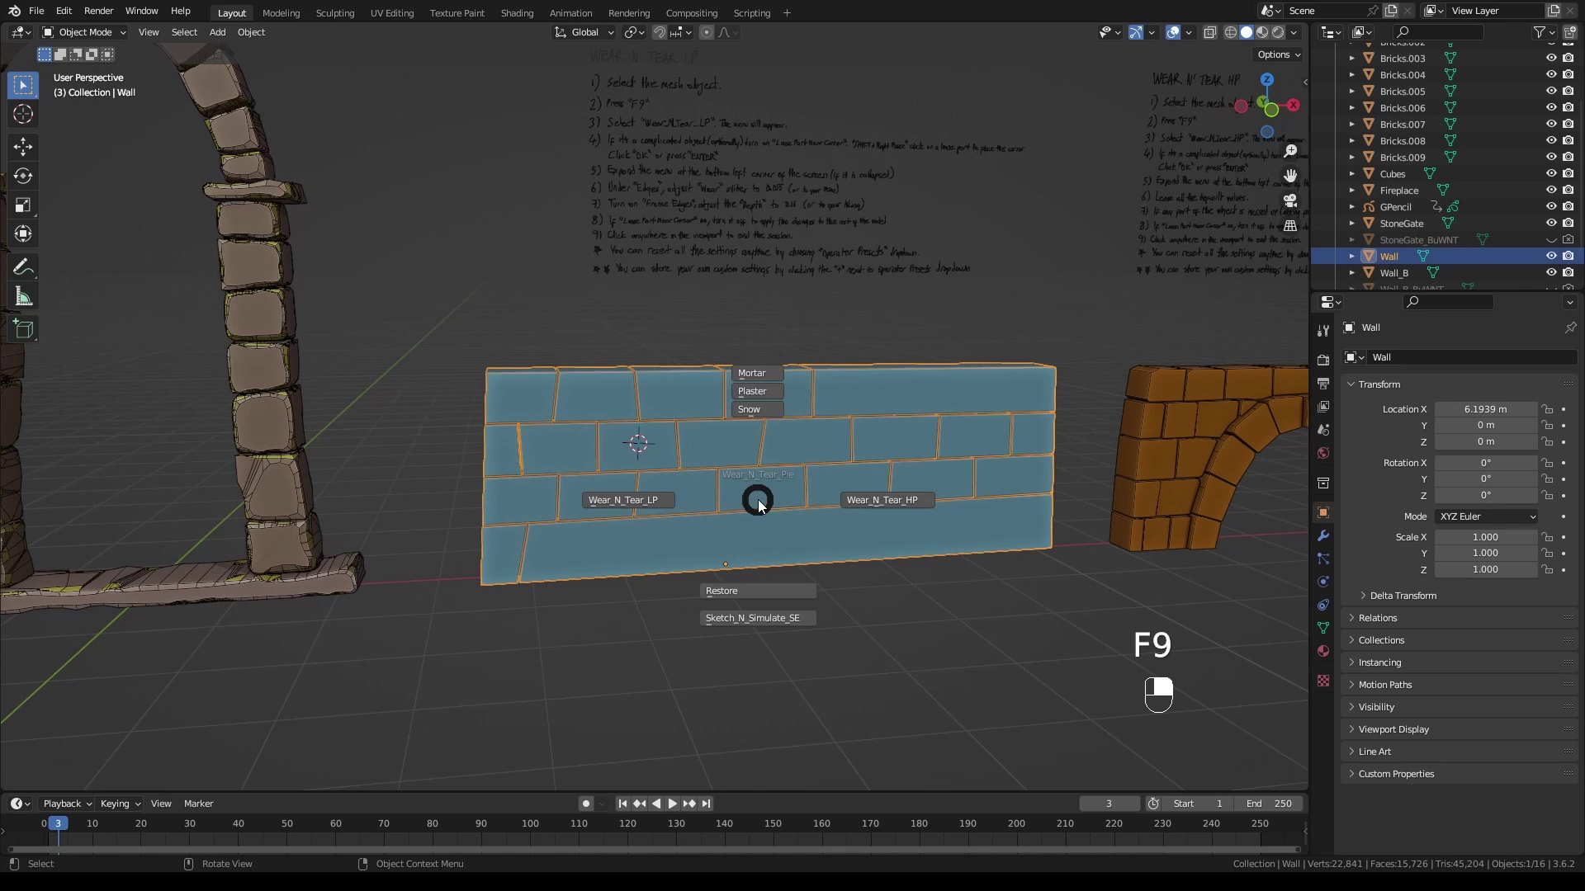
left_click(643, 498)
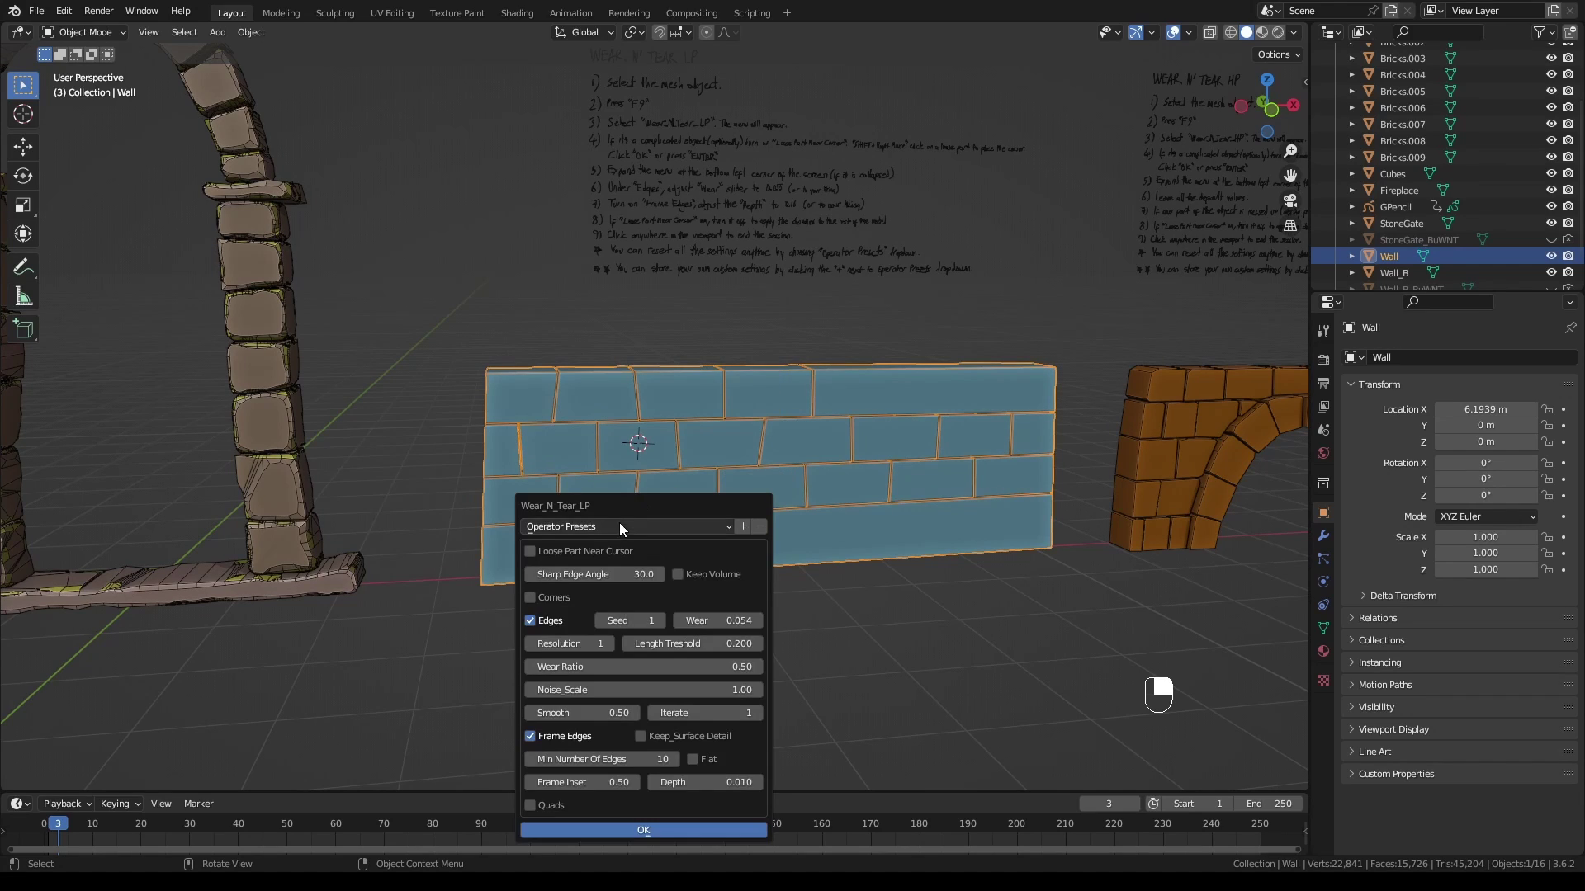
left_click(620, 527)
left_click(623, 546)
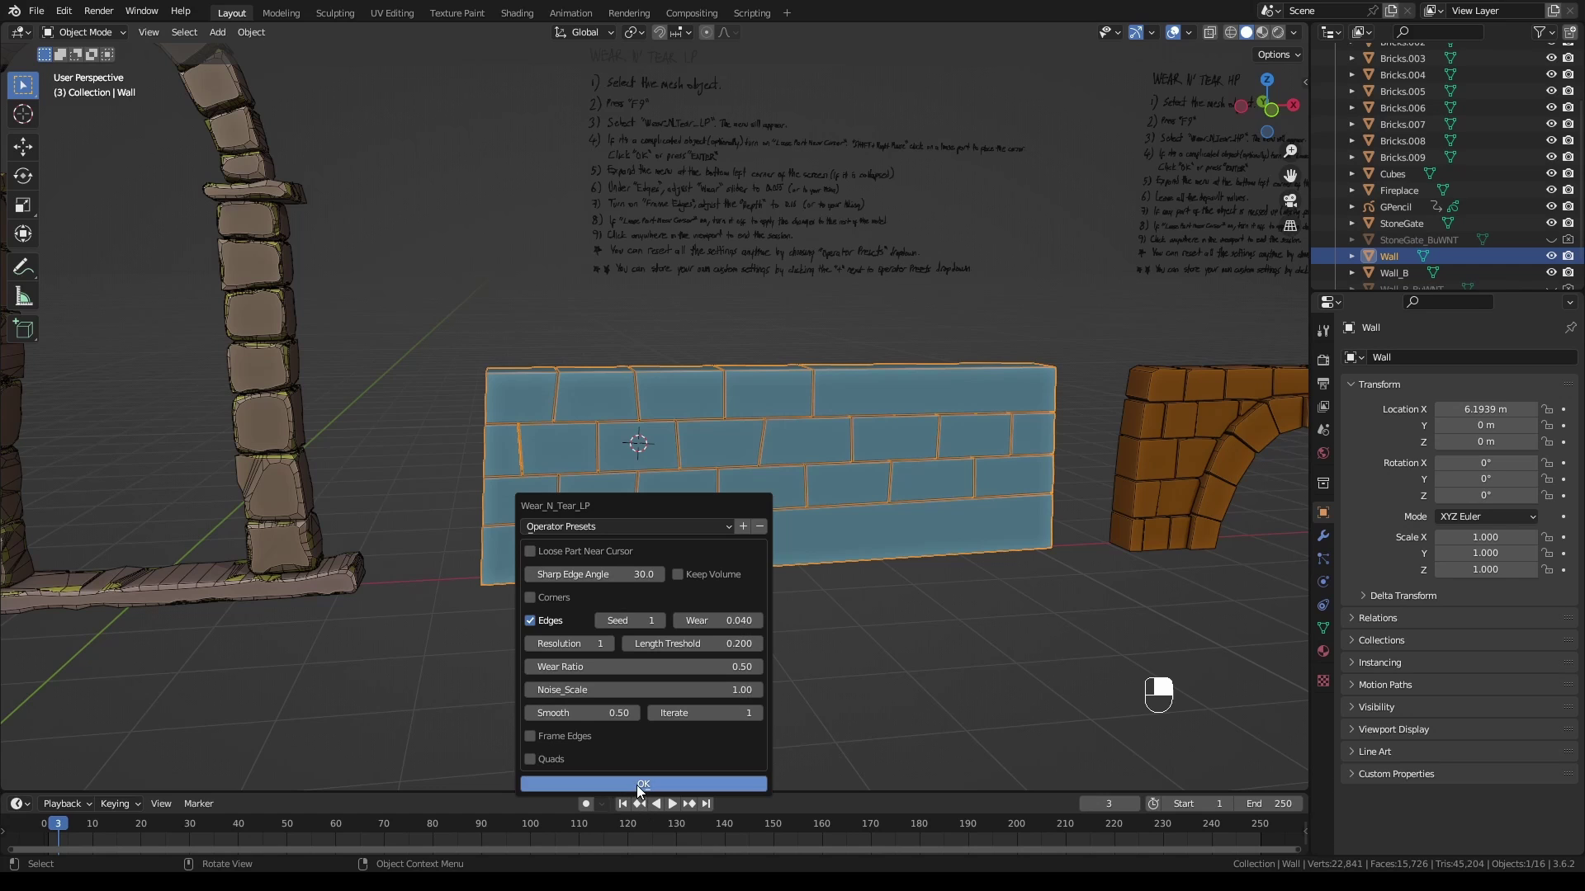
left_click(636, 785)
Turn on Frame Edges for the blue wall's low-poly wear and inspect the framed bricks up close
scroll(555, 578, "up", 4)
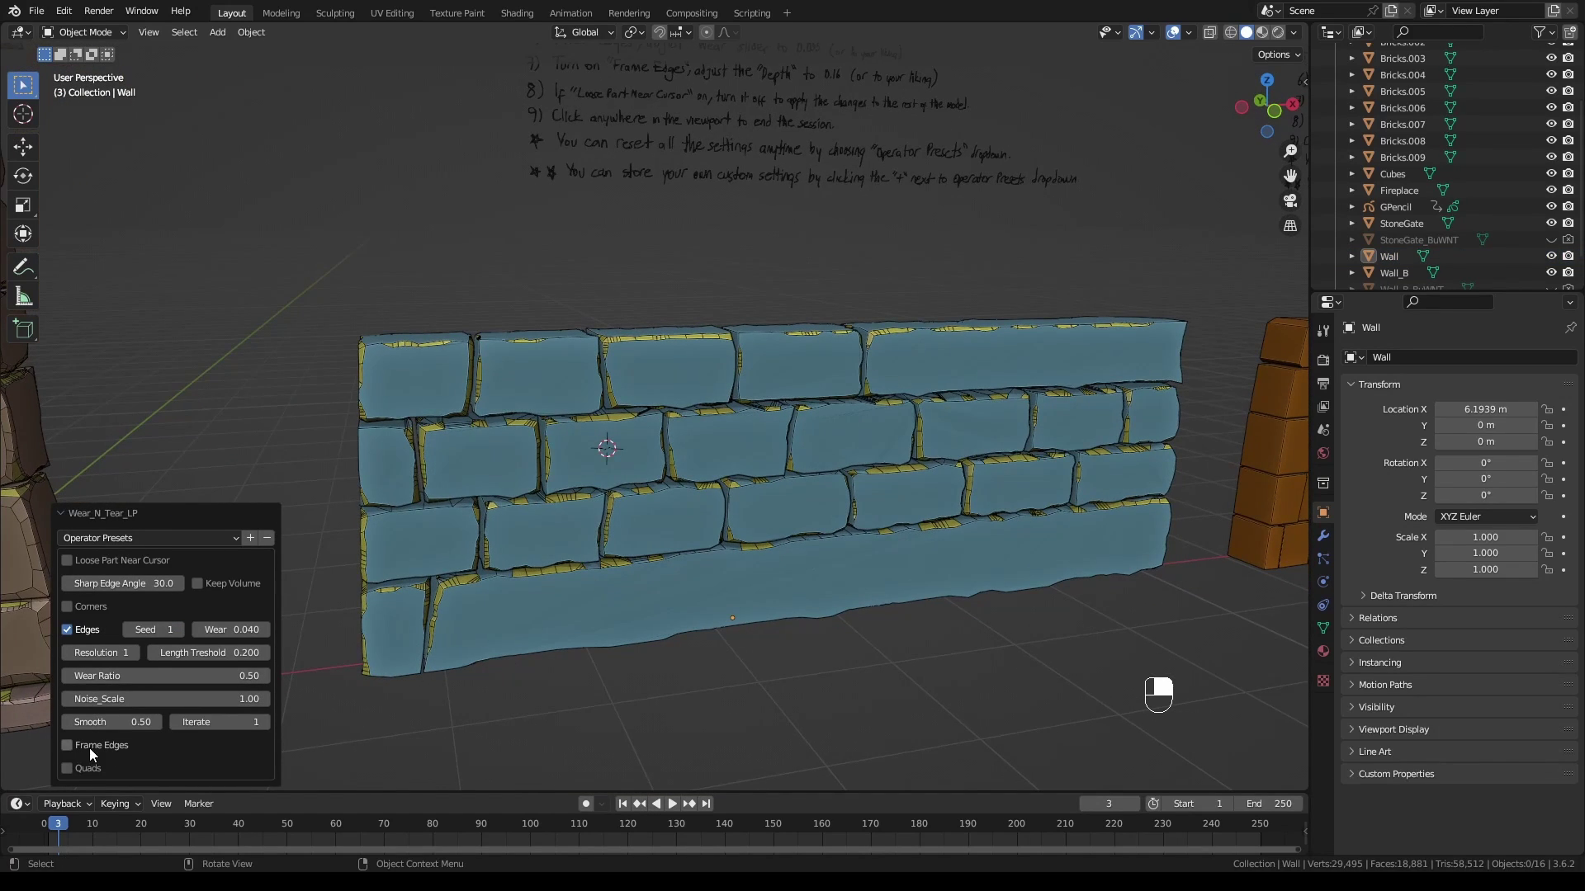
left_click(67, 746)
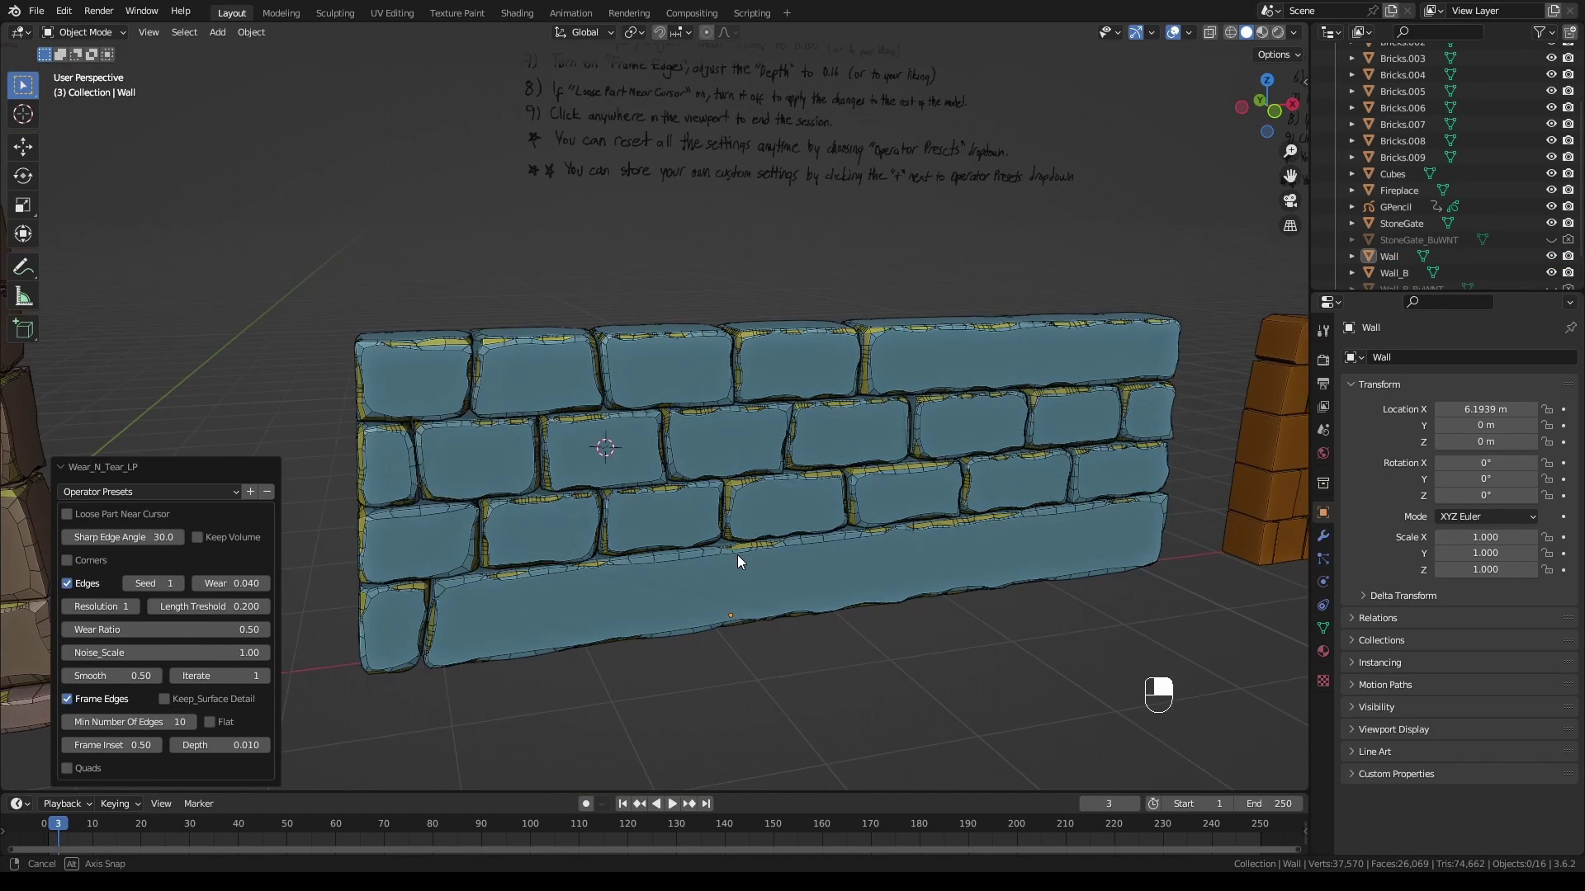
mouse_move(736, 554)
right_mouse_down()
mouse_move(717, 547)
mouse_move(763, 551)
right_mouse_up()
scroll(763, 551, "up", 1)
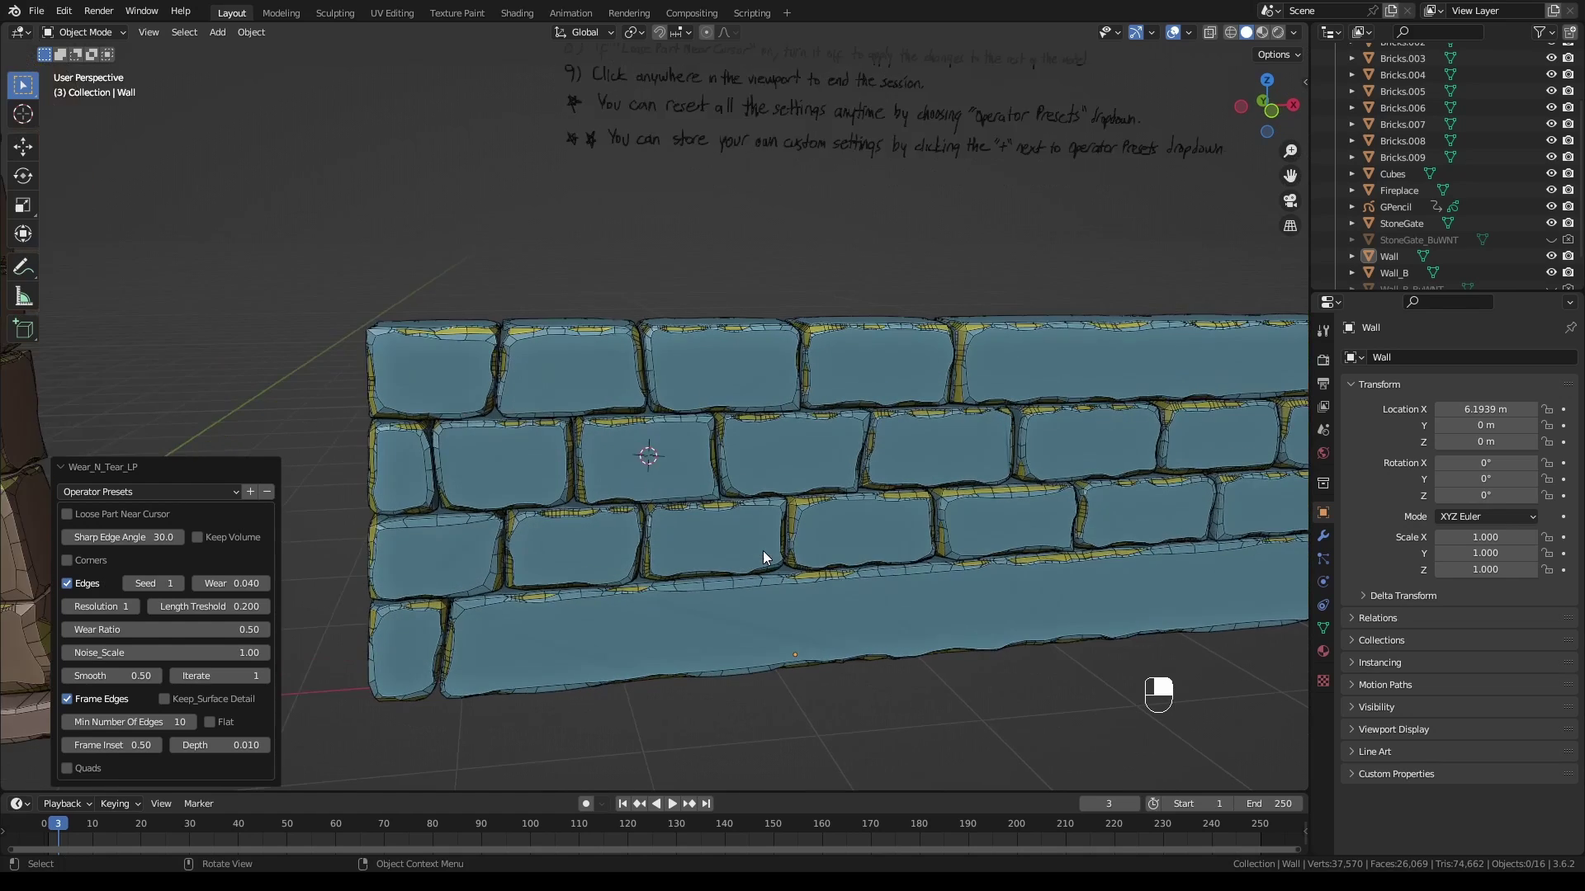
scroll(762, 551, "down", 1)
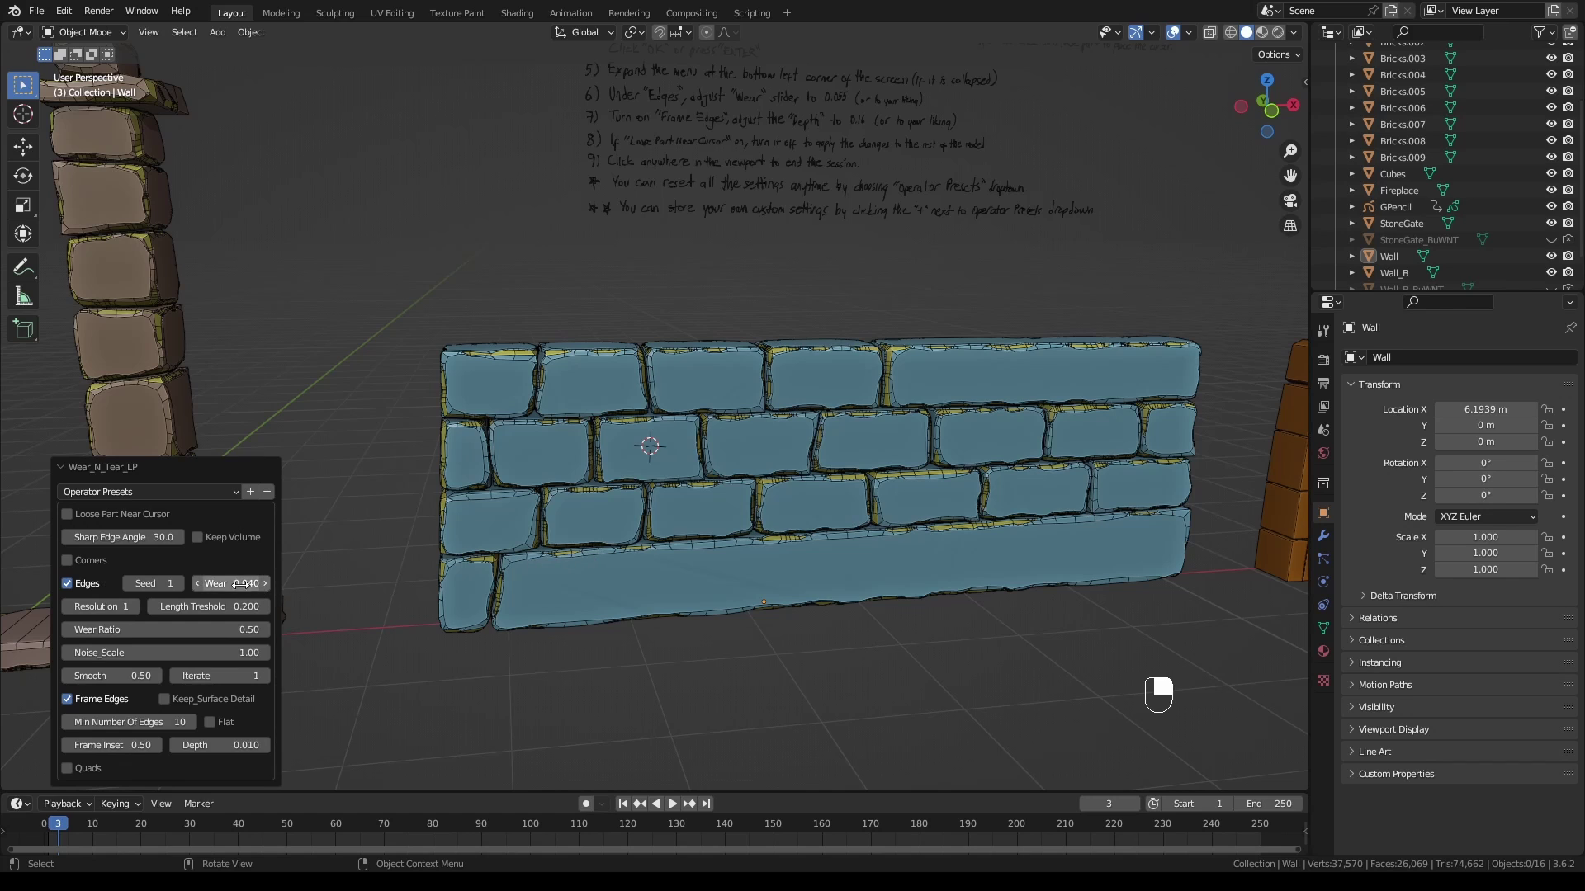
Increase the edge Wear of the framed blue wall to 0.056 and examine the brick edges
left_click_drag(231, 584, 638, 383)
mouse_move(696, 500)
middle_mouse_down()
mouse_move(710, 518)
mouse_move(679, 503)
mouse_move(716, 520)
mouse_move(683, 517)
middle_mouse_up()
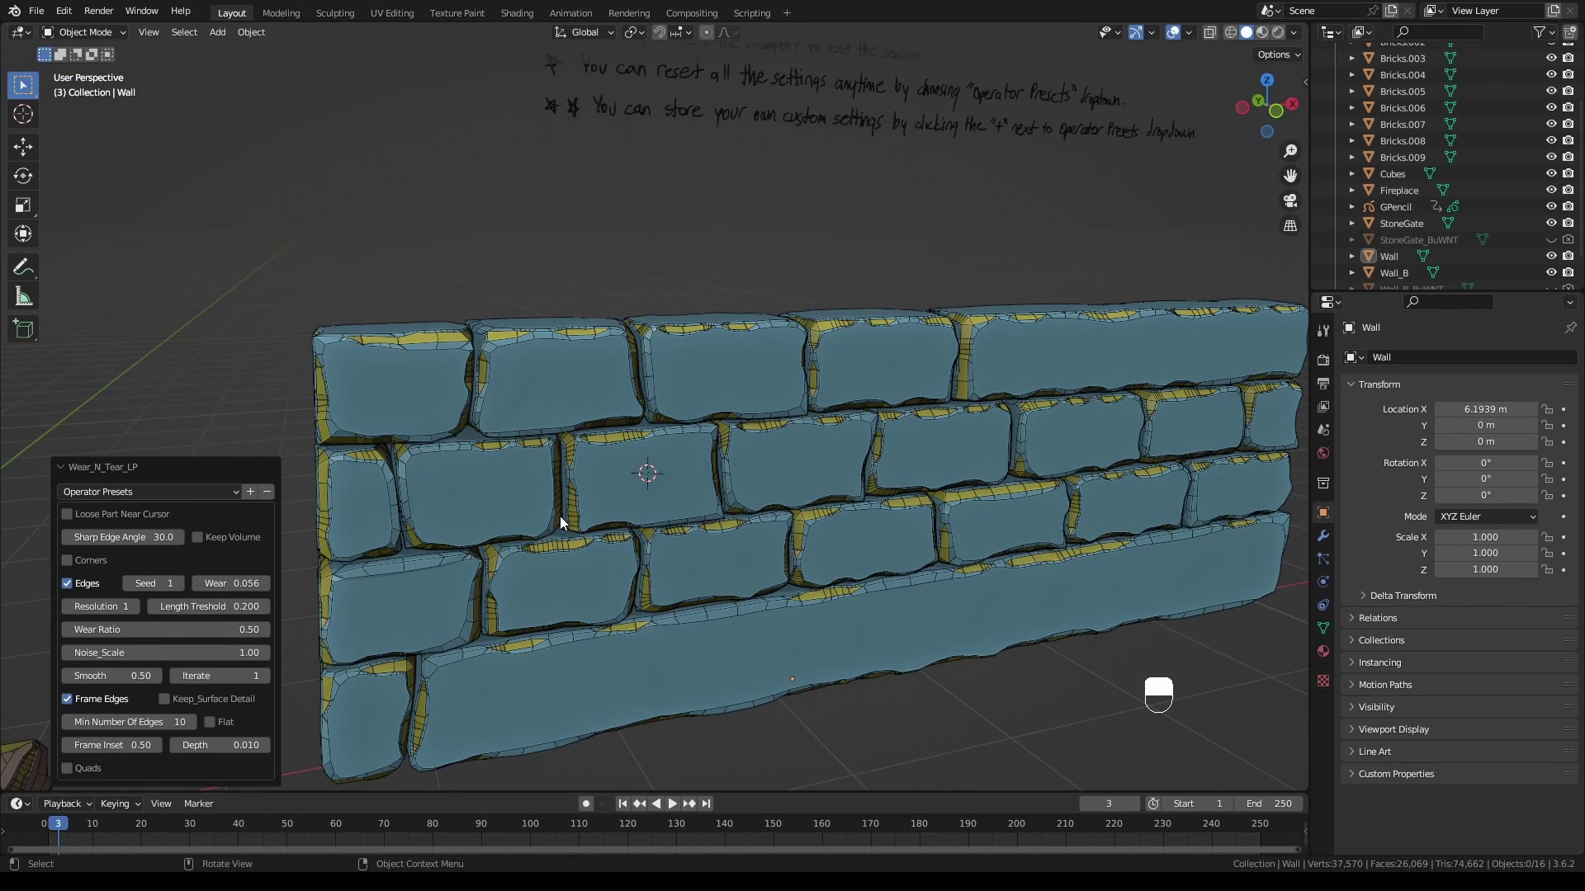
middle_click_drag(640, 463, 652, 469)
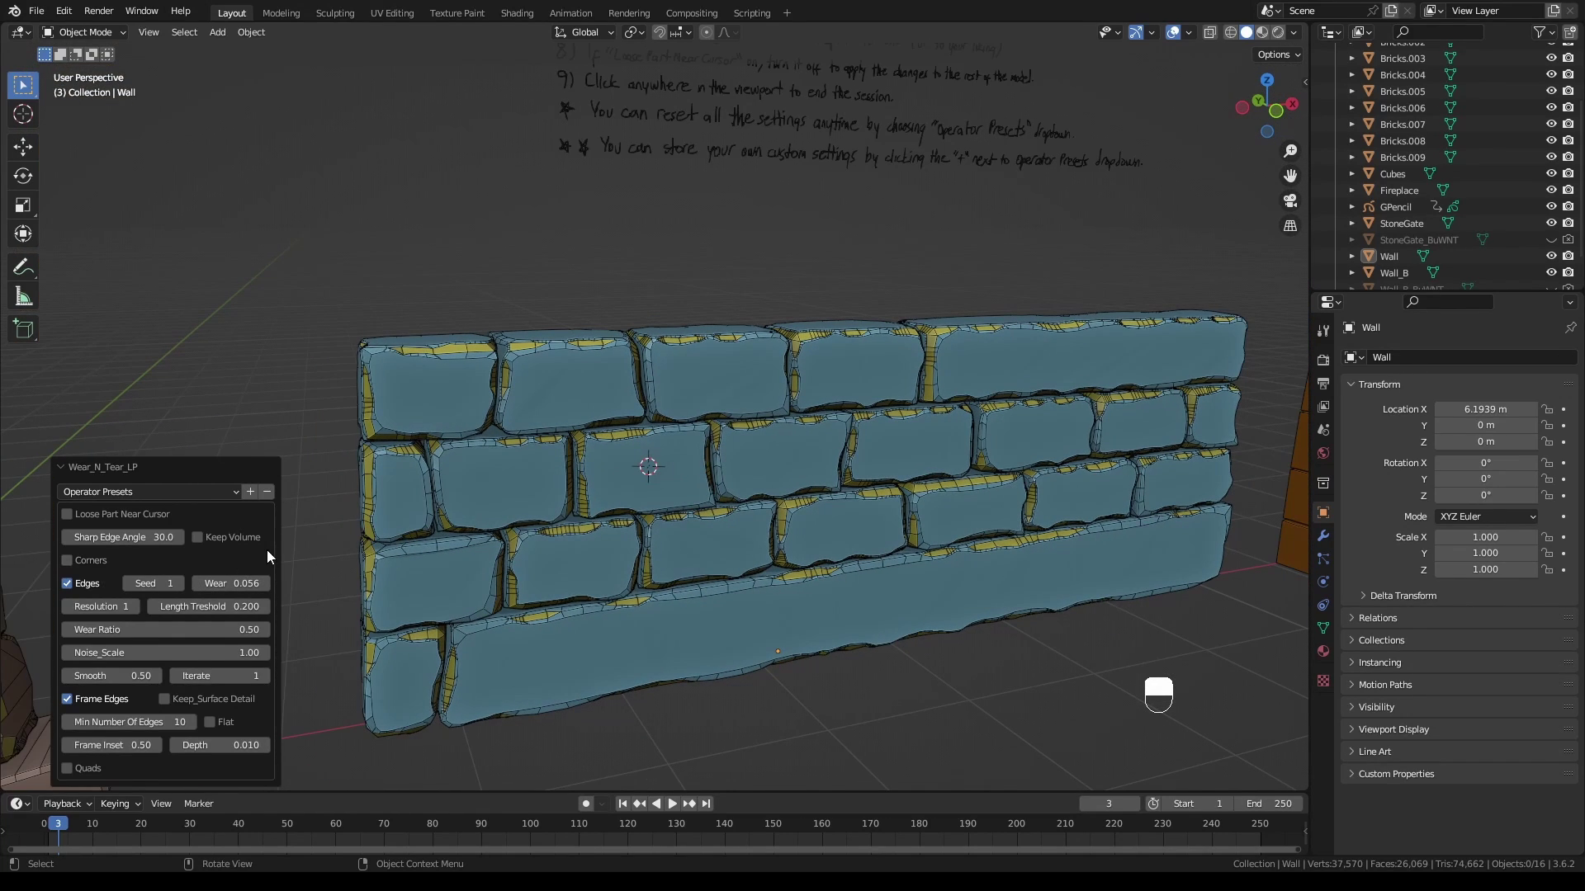
Restore the default Wear_N_Tear_LP settings on the blue wall and set its edge Wear to 0.048
left_click(146, 491)
left_click(147, 508)
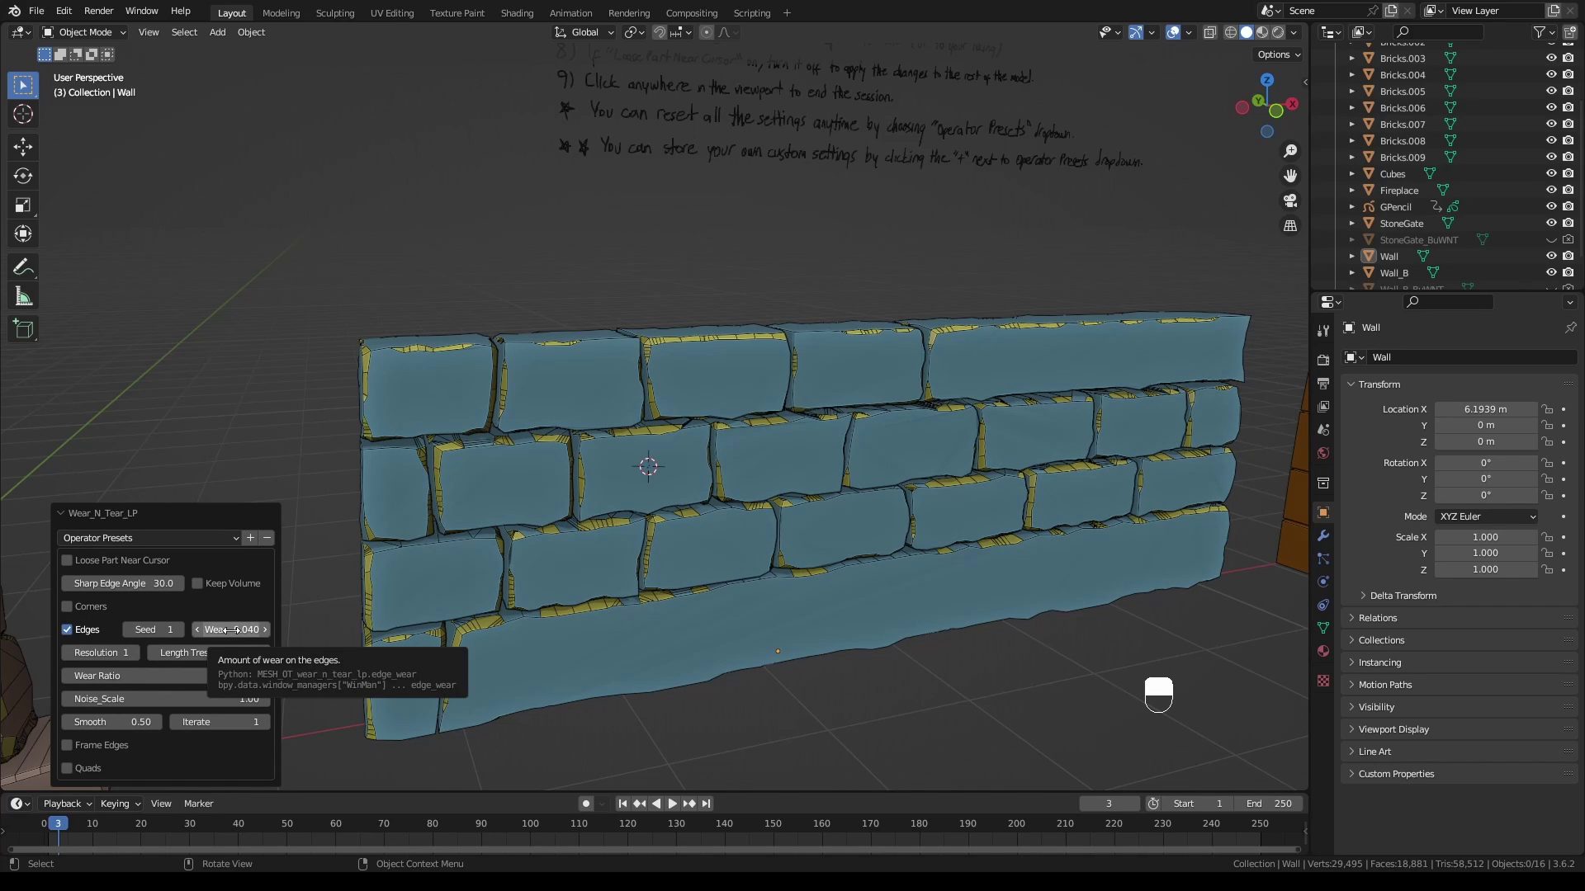
left_click_drag(231, 630, 641, 429)
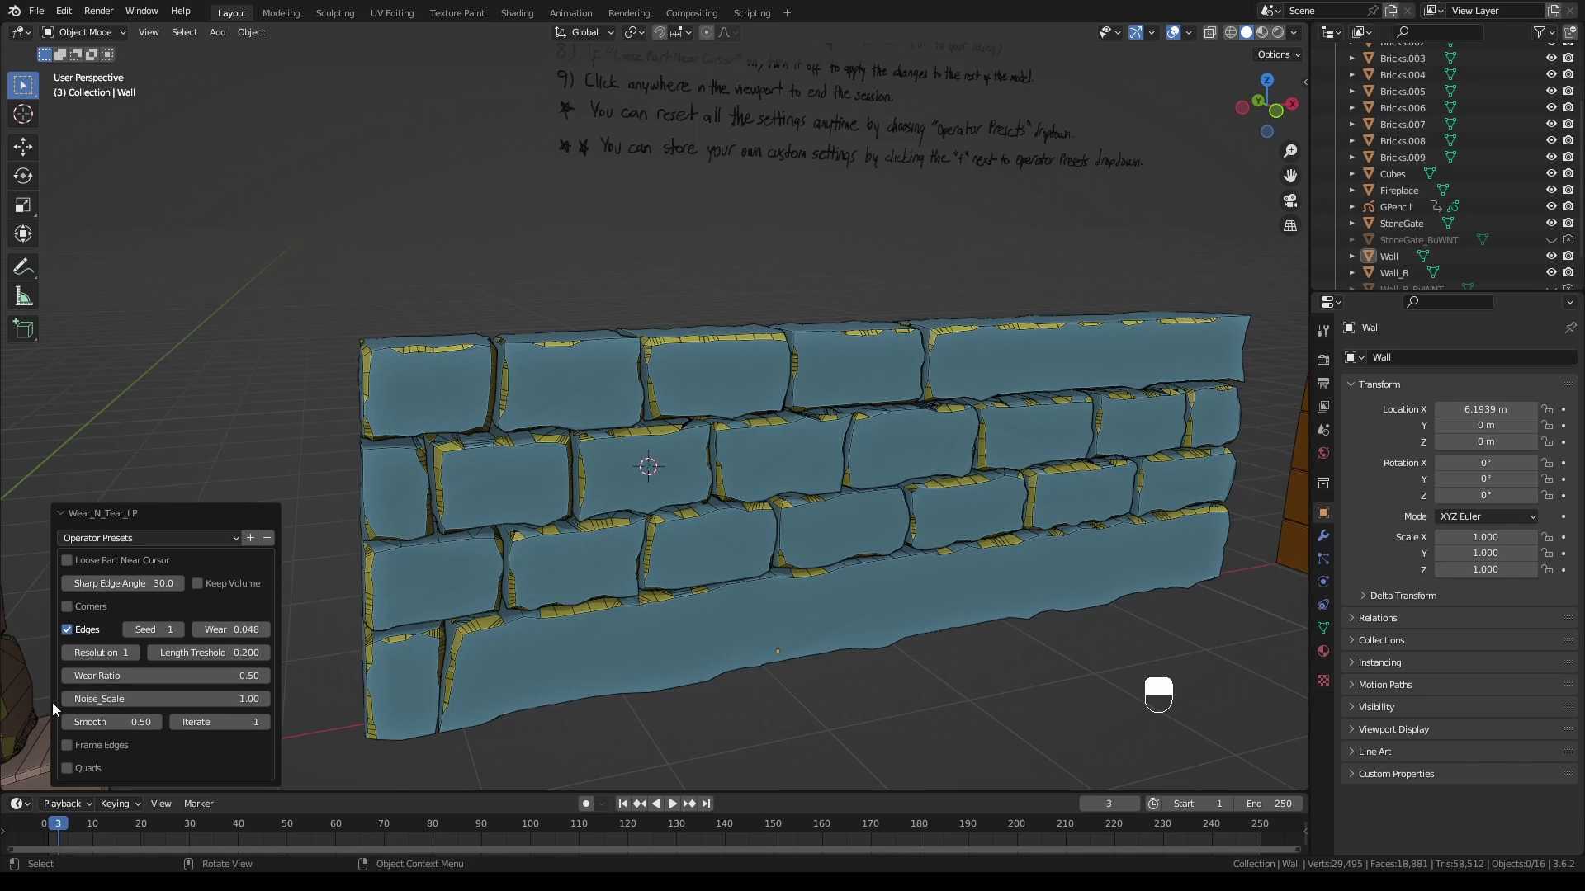
Try a Smooth value of 0.71 on the blue wall's worn edges and return it to 0.50
left_click_drag(99, 722, 896, 514)
left_click(112, 723)
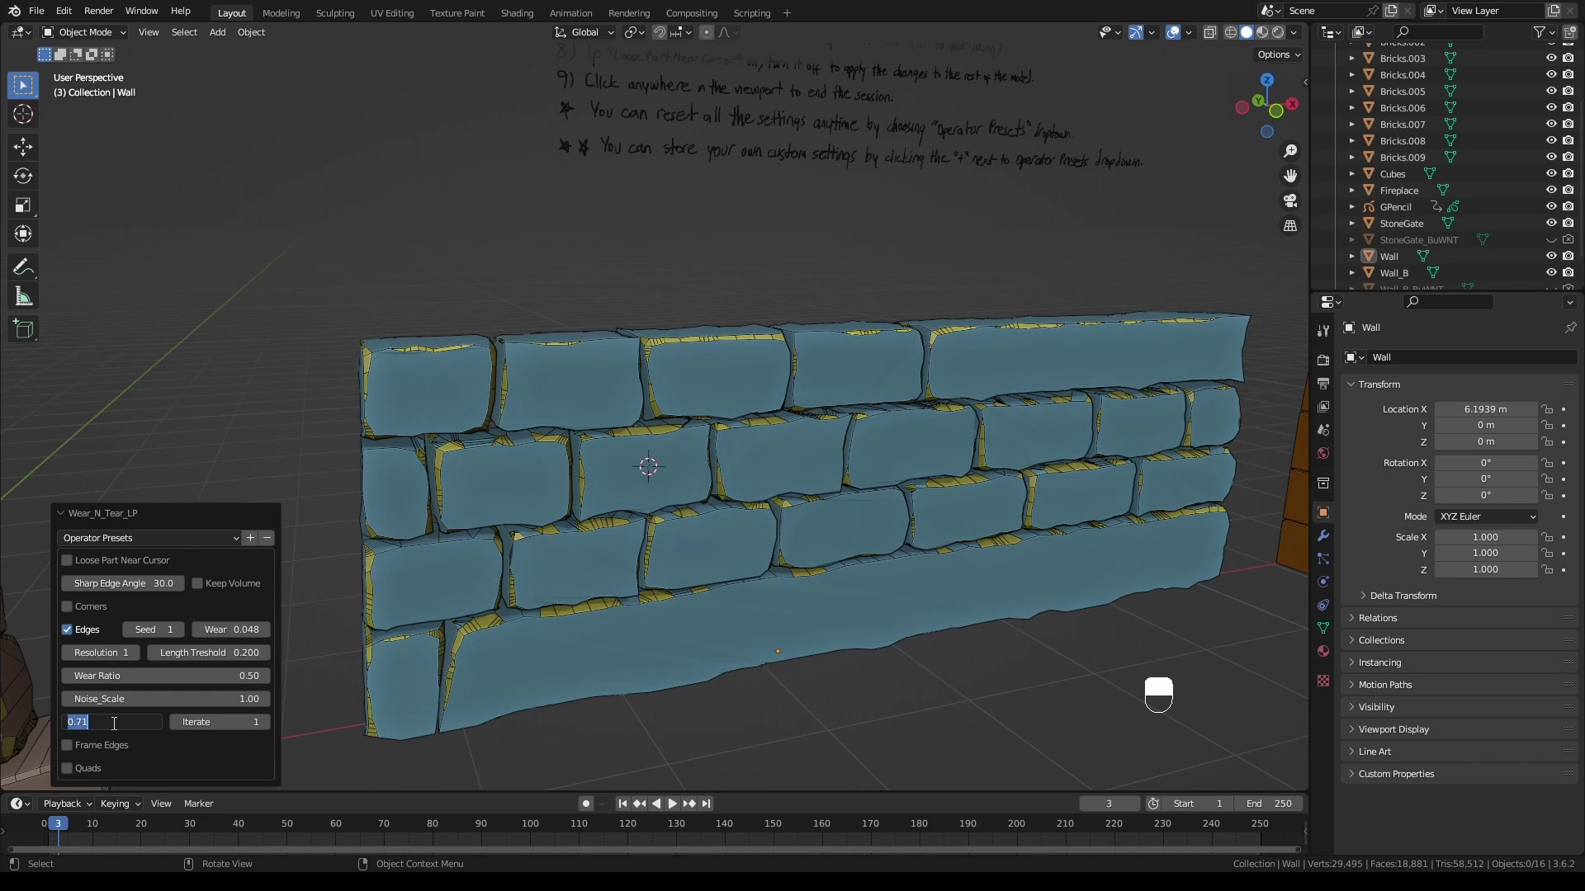
type("0.50")
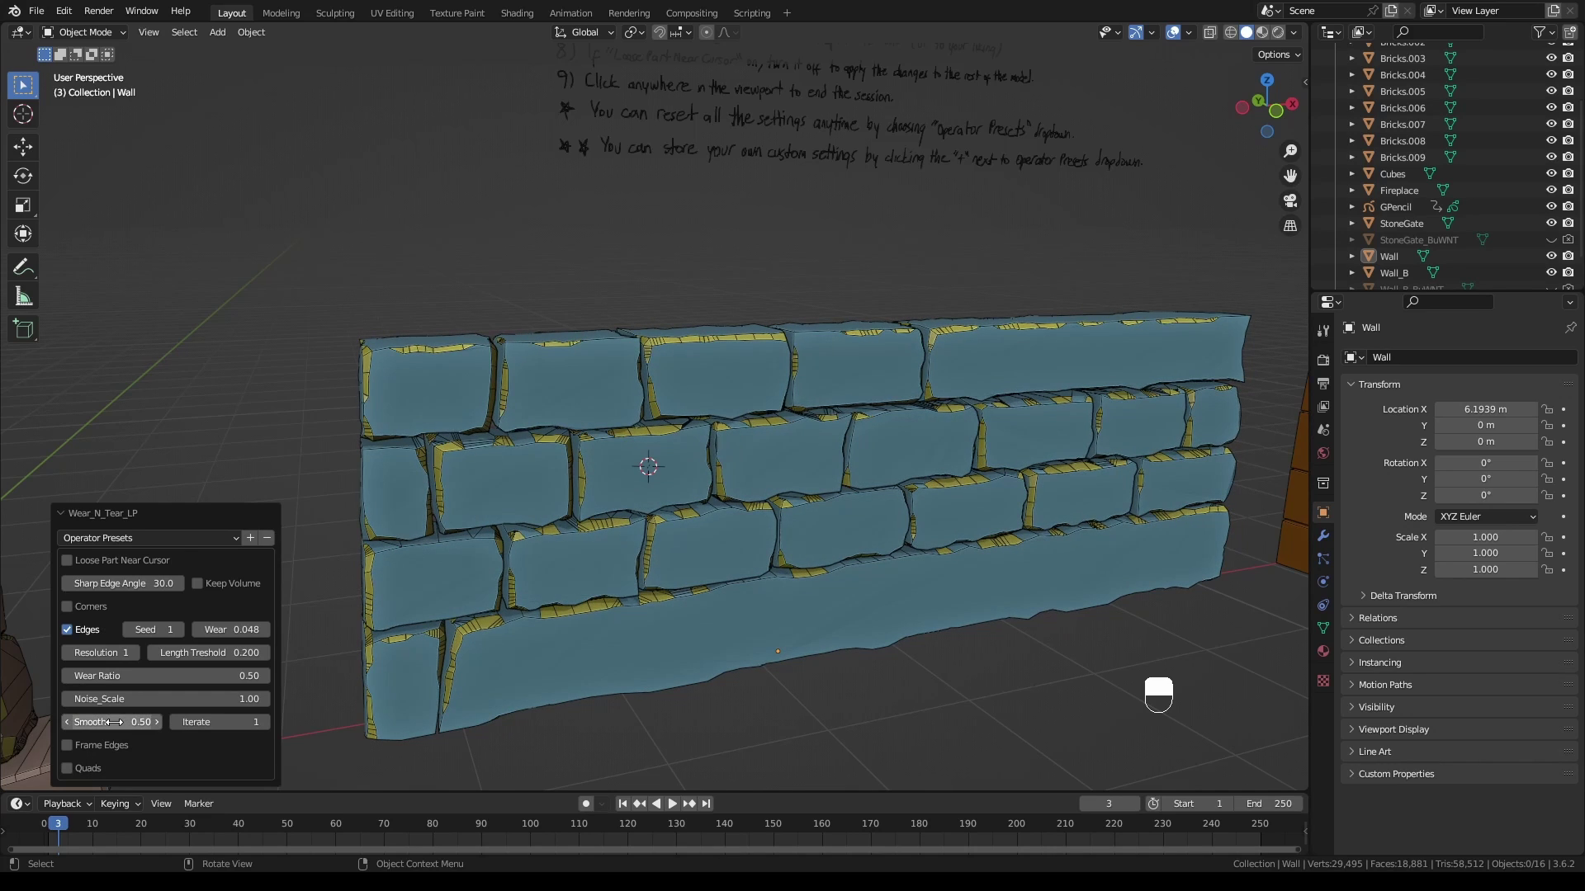
Lower the blue wall's edge Wear to 0.034, turn on Frame Edges, and readjust the edge Wear to 0.042
key("Return")
left_click_drag(231, 630, 618, 415)
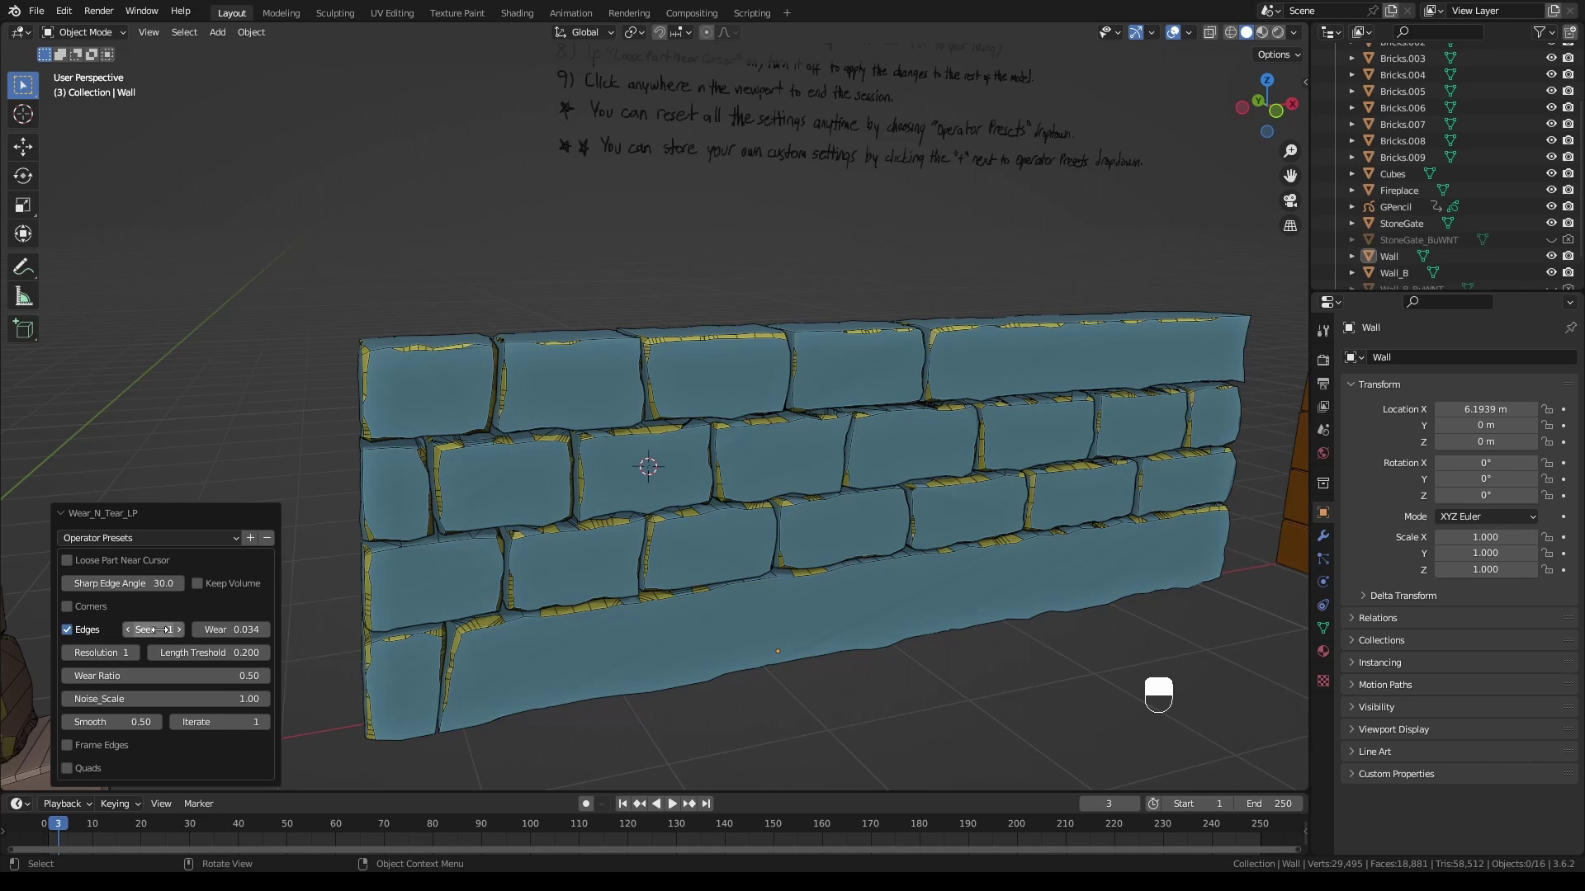
left_click_drag(147, 630, 911, 413)
left_click(68, 744)
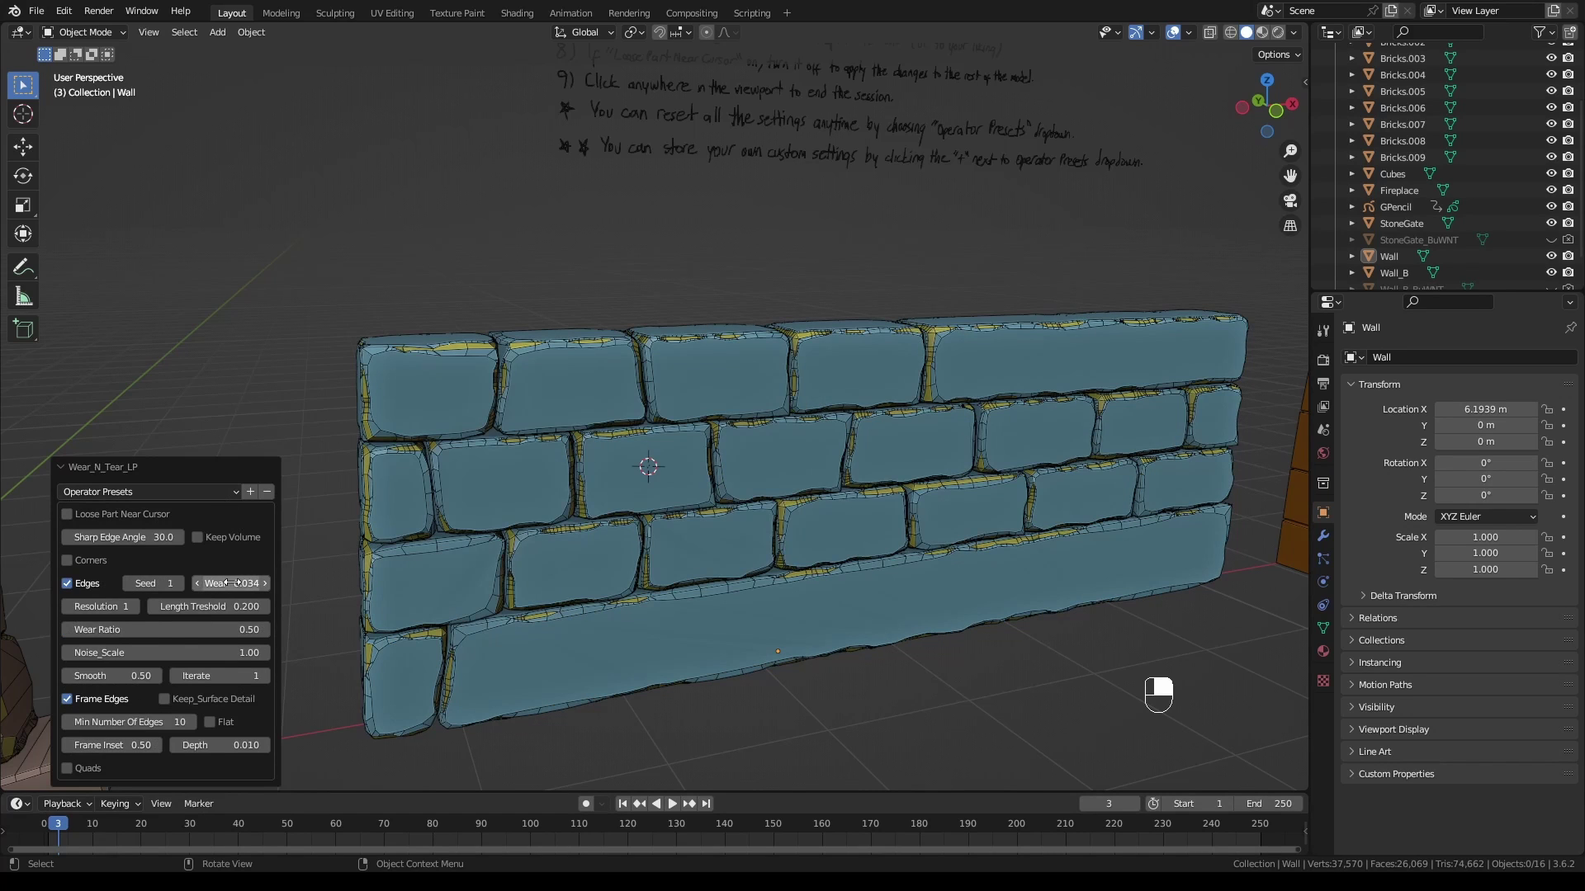
left_click_drag(232, 583, 244, 583)
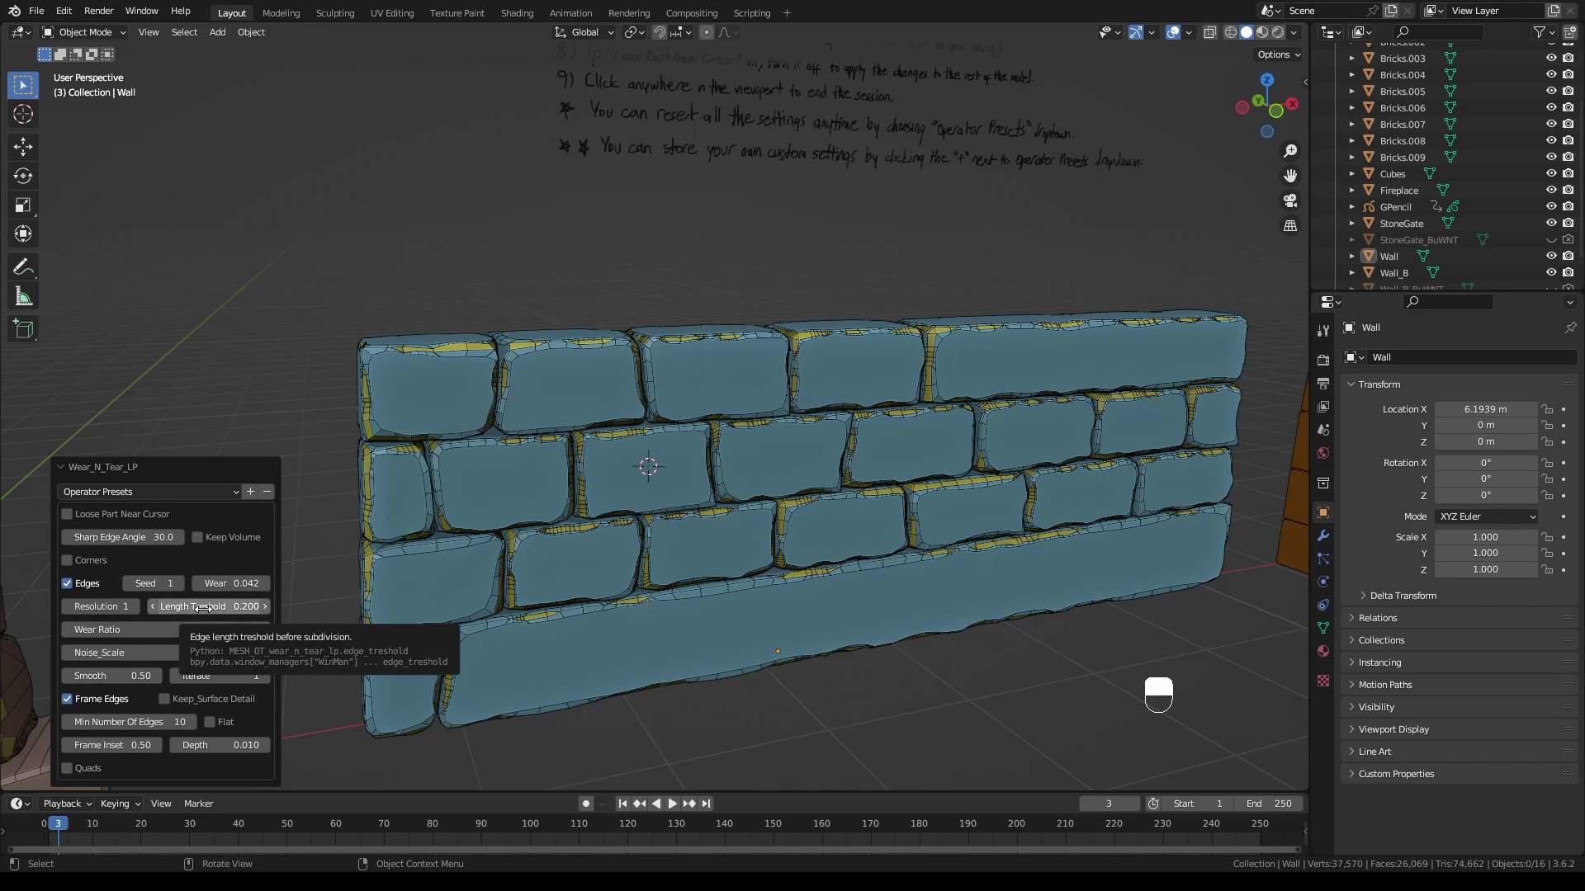
Place the 3D cursor on the third brick of the top row and limit the wear to the loose part near the cursor
left_click(714, 375)
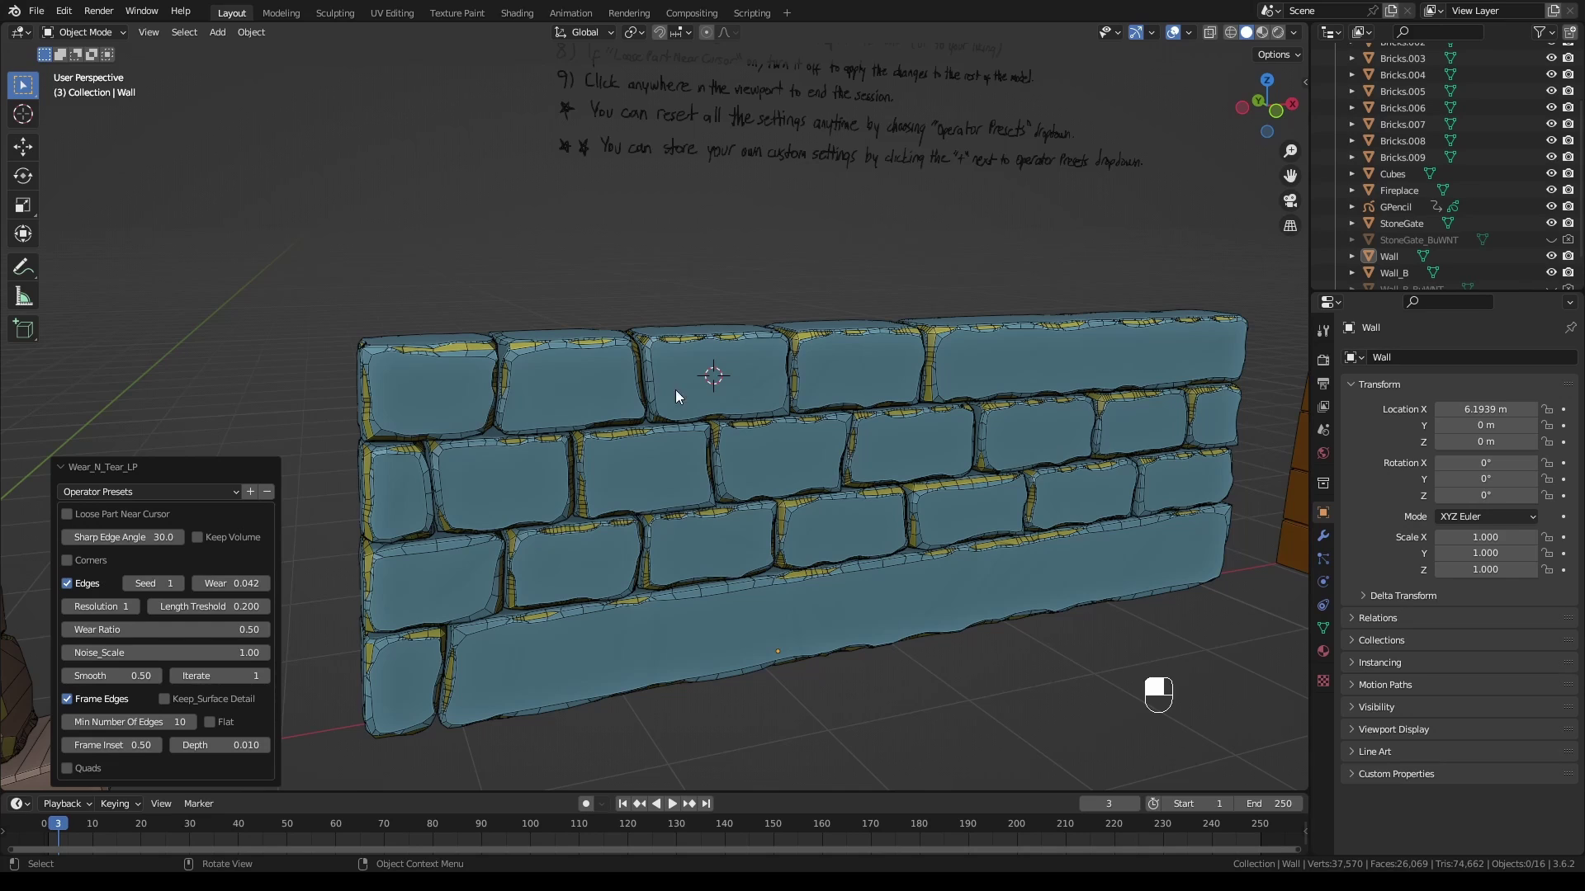
left_click(67, 515)
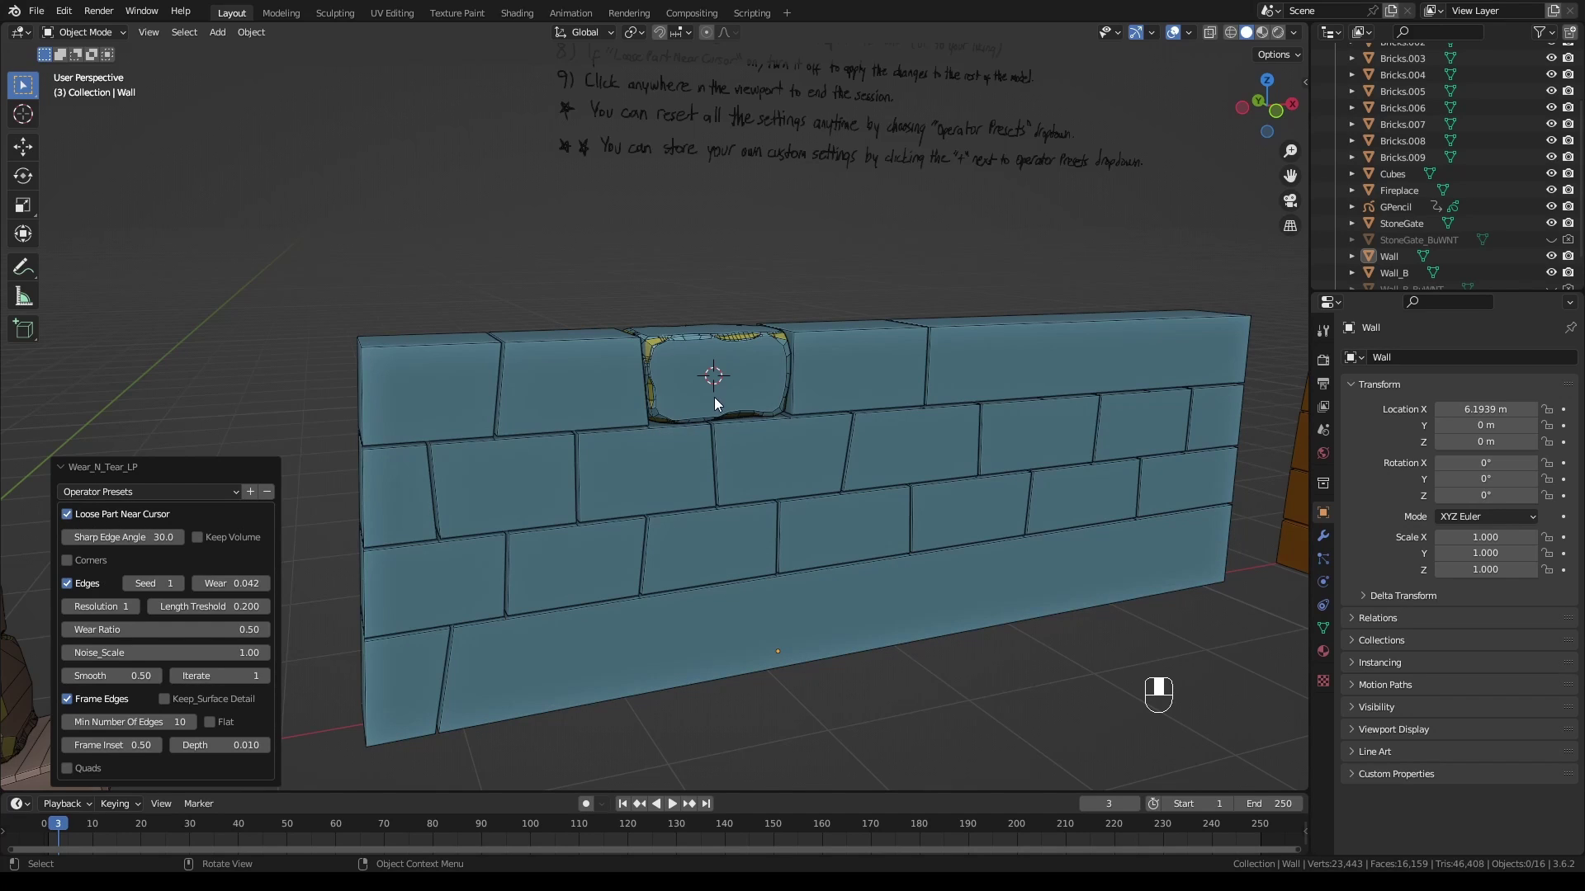
scroll(723, 393, "up", 3)
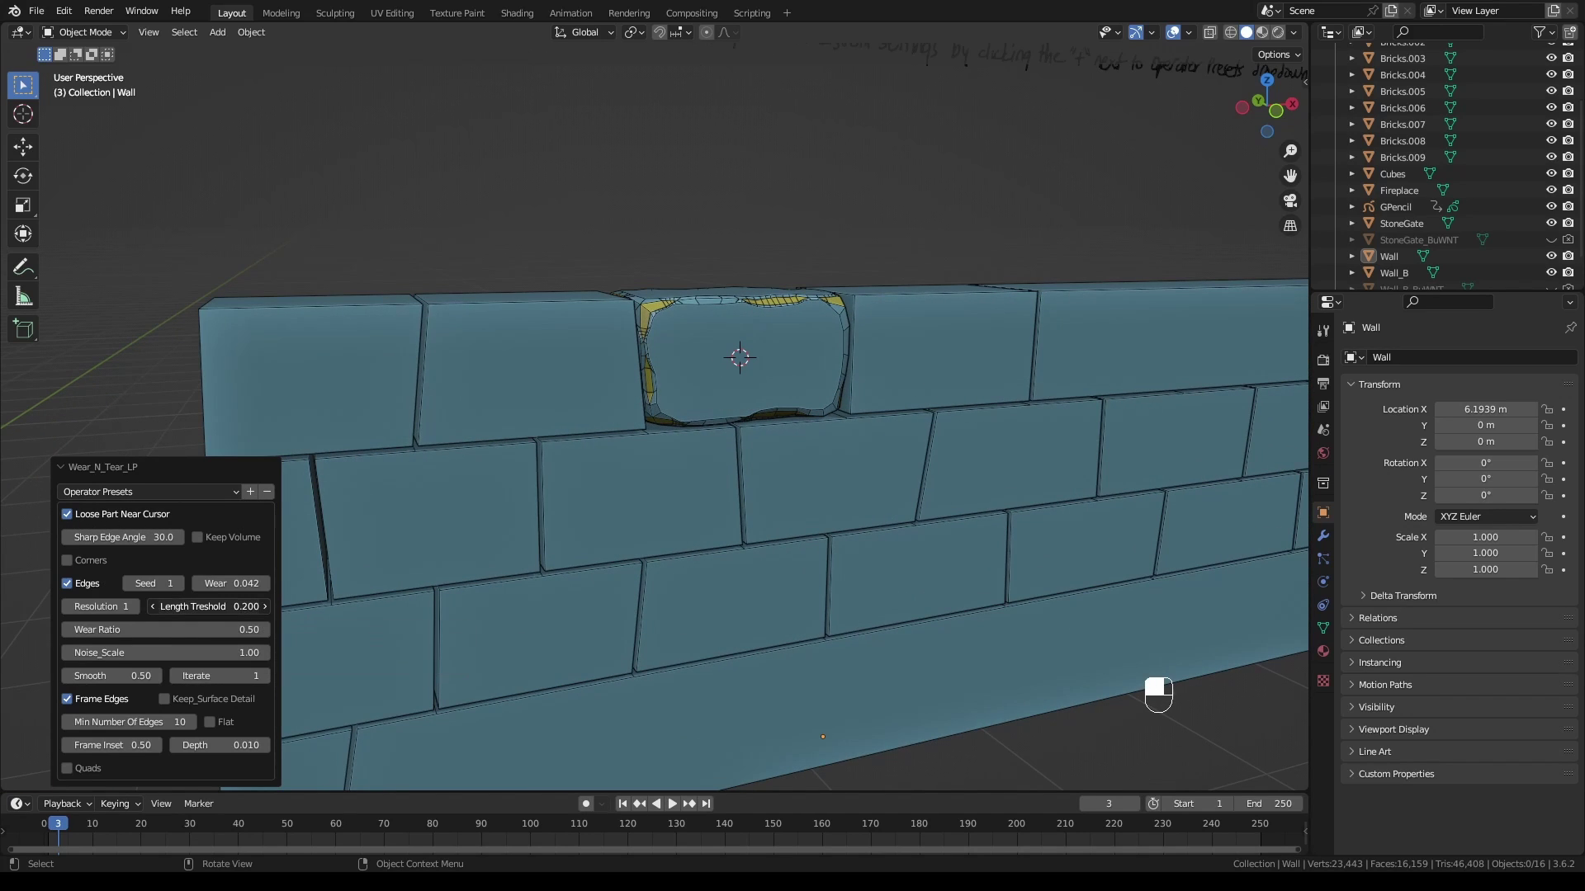
Set the brick's edge Length Treshold to 0.100, try a Resolution of 5, and return the Resolution to 1
mouse_move(247, 606)
left_mouse_down()
mouse_move(977, 389)
mouse_move(624, 403)
mouse_move(982, 407)
mouse_move(599, 409)
mouse_move(976, 412)
mouse_move(220, 607)
left_mouse_up()
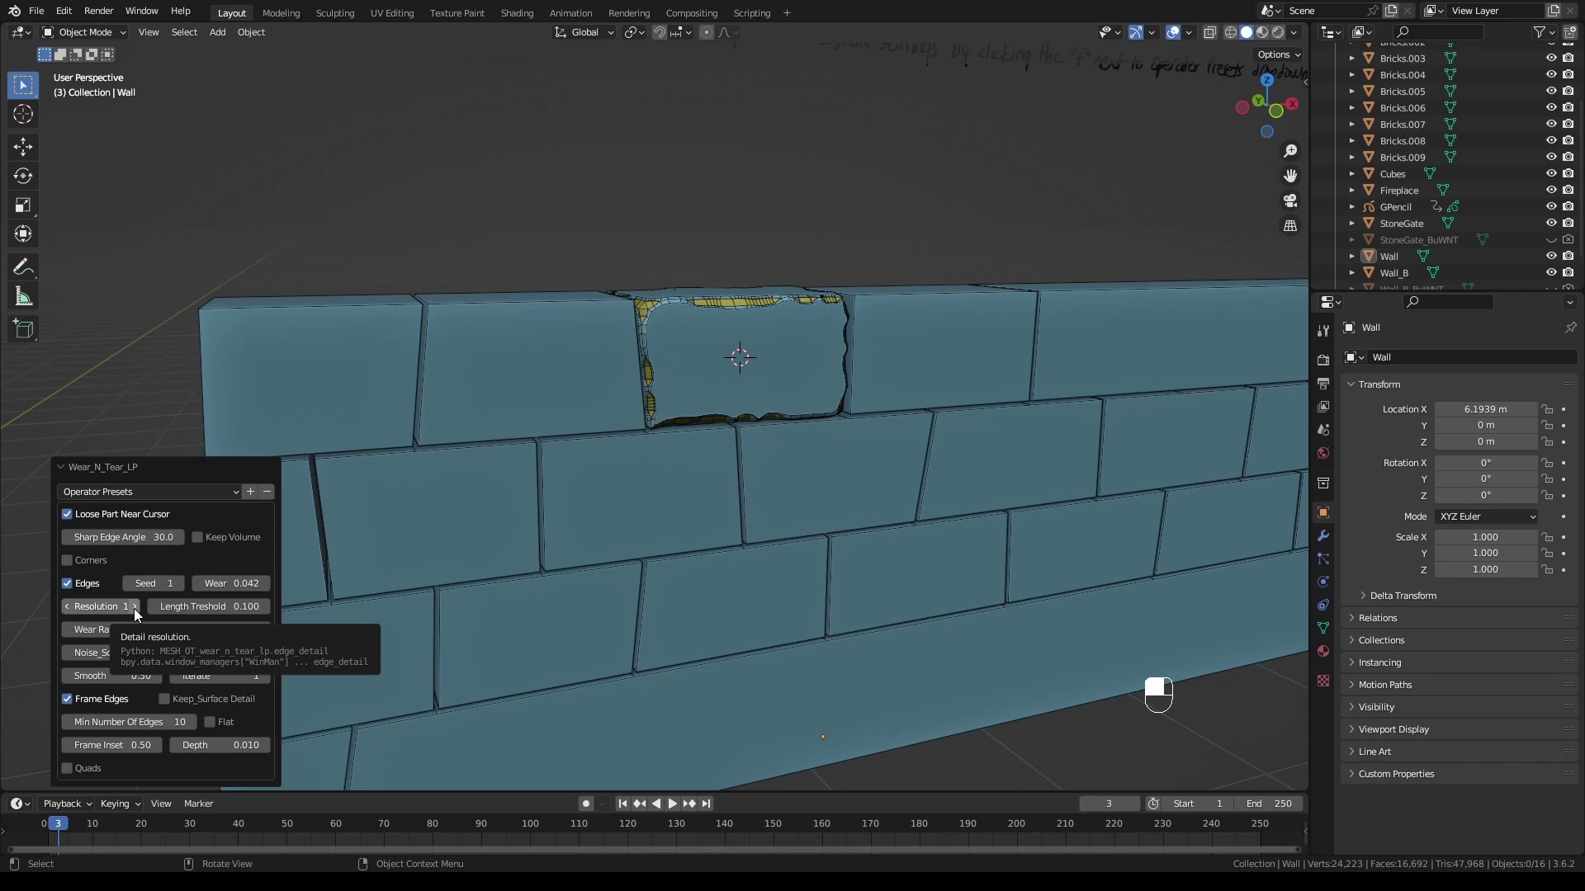
left_click(134, 608)
double_click(134, 607)
left_click(134, 607)
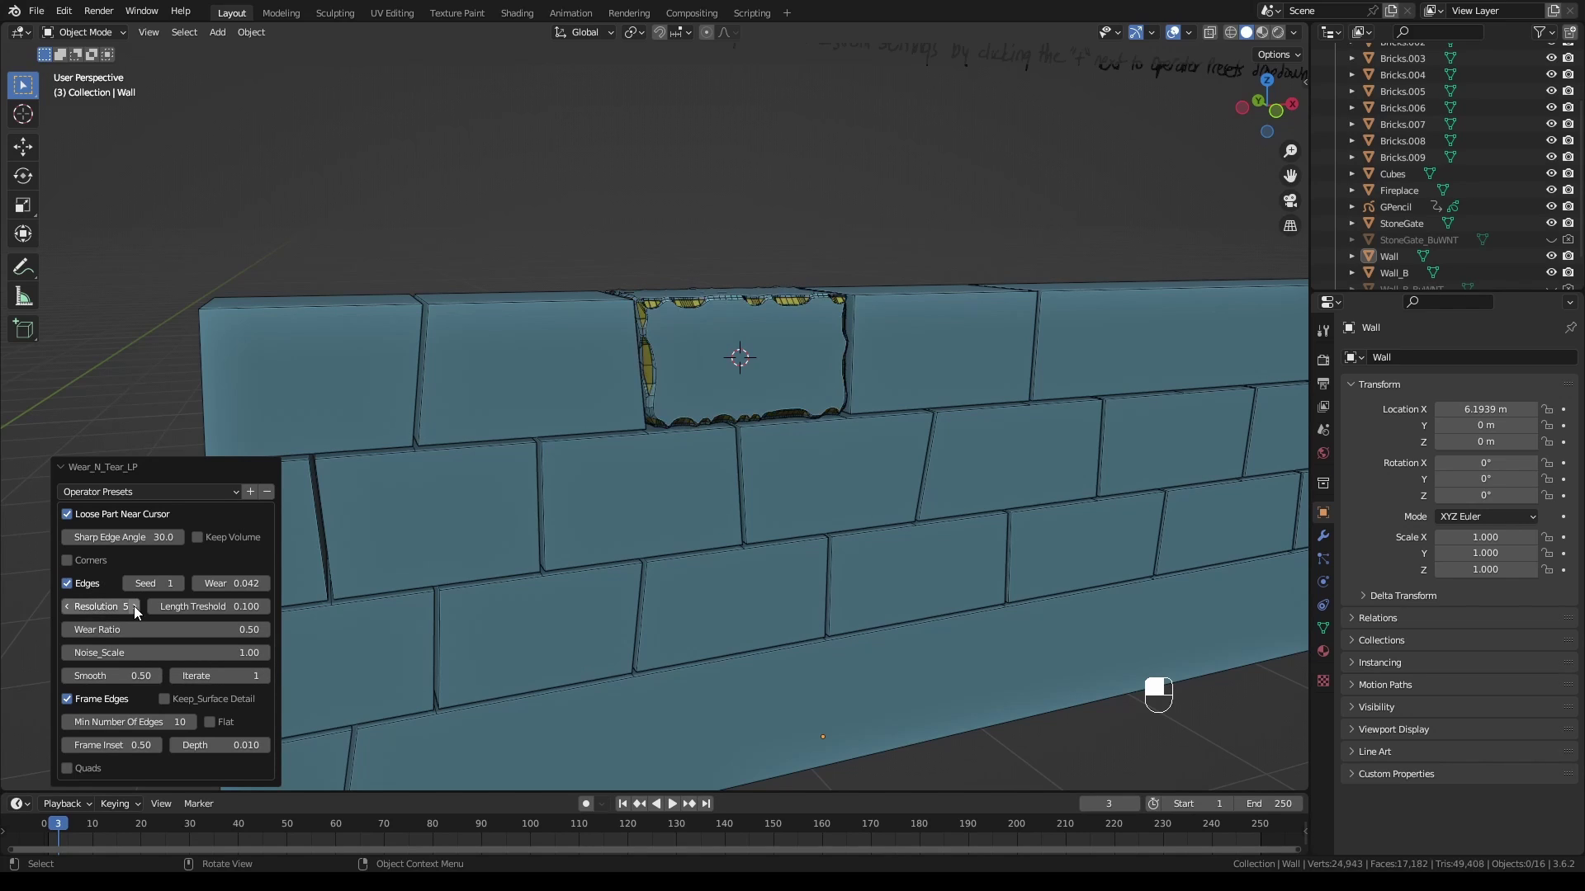
left_click_drag(77, 606, 41, 606)
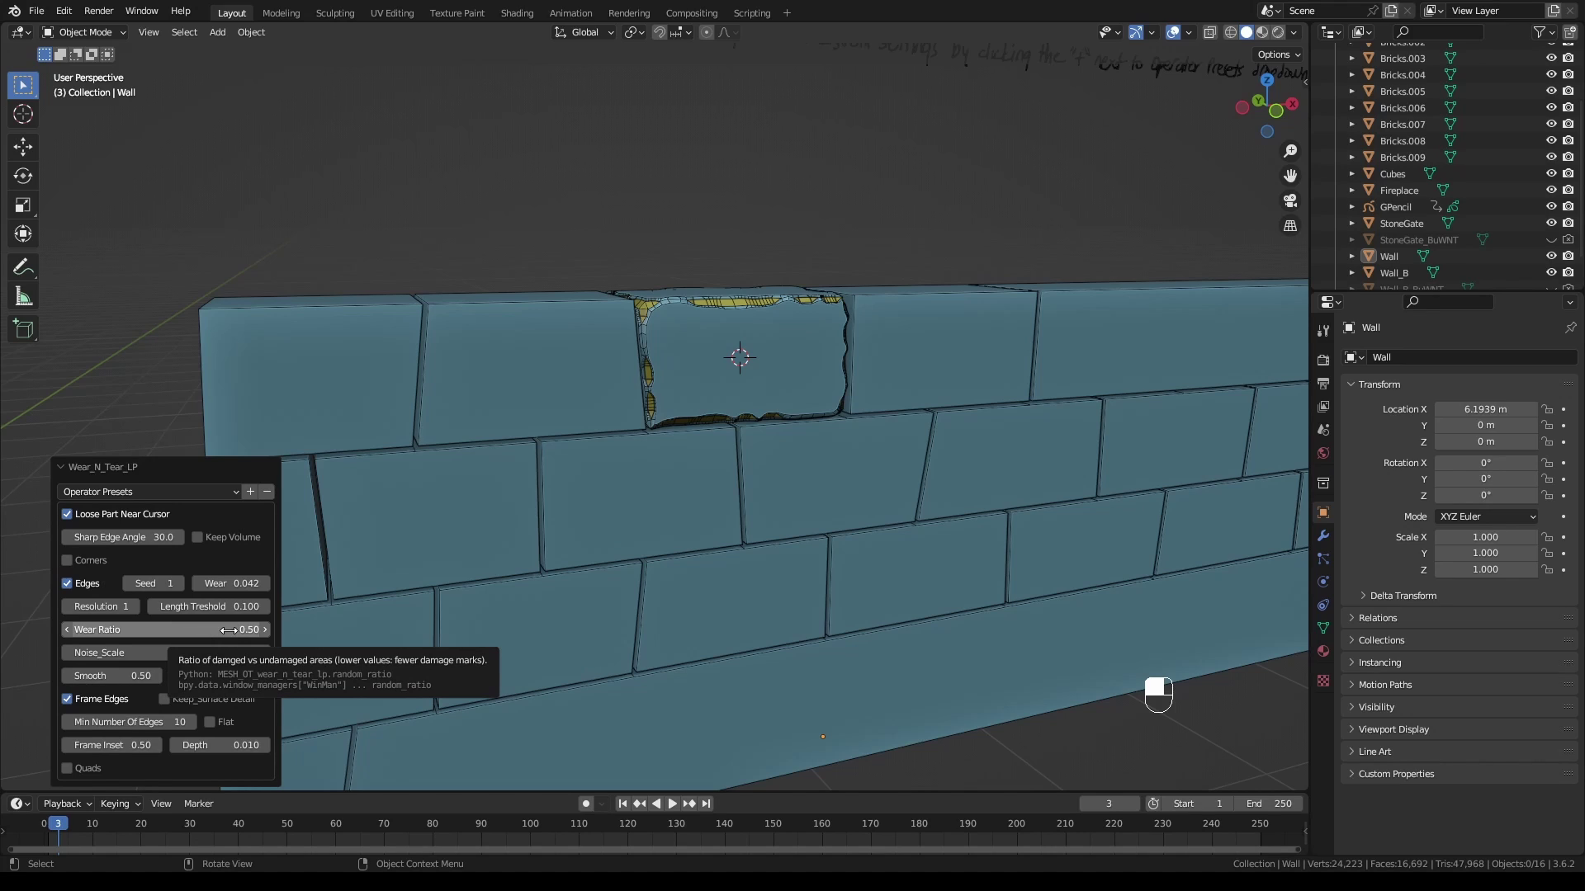
Try a Wear Ratio of 0.92 on the brick, return it to 0.5, and set Noise_Scale to 2.95 and Smooth to 0.53
left_click_drag(606, 412, 636, 460)
middle_click_drag(636, 460, 437, 532)
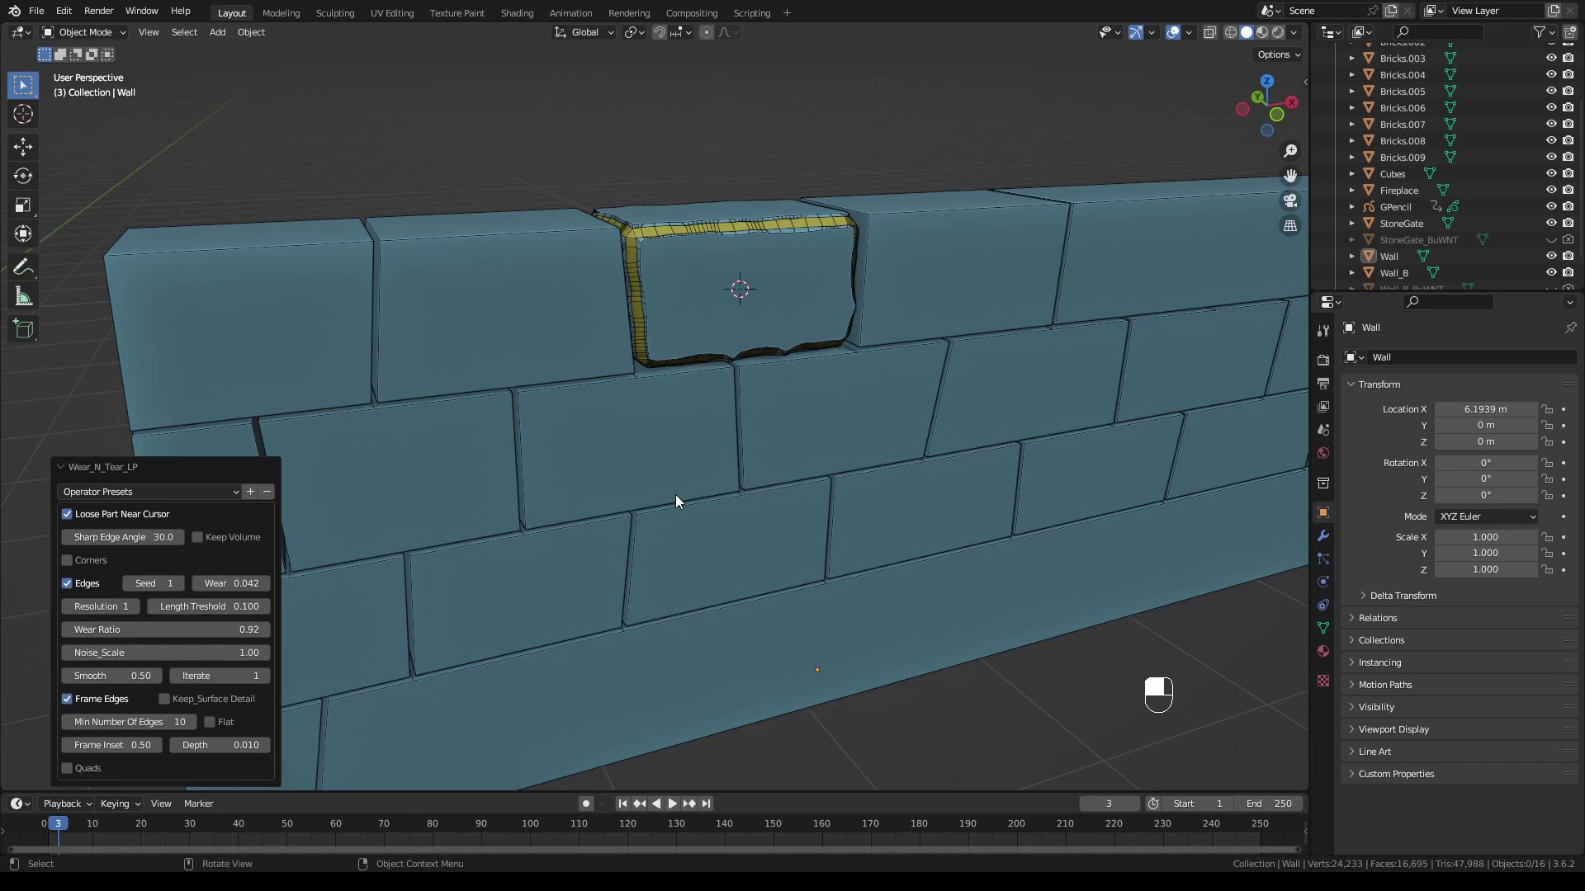
left_click(217, 631)
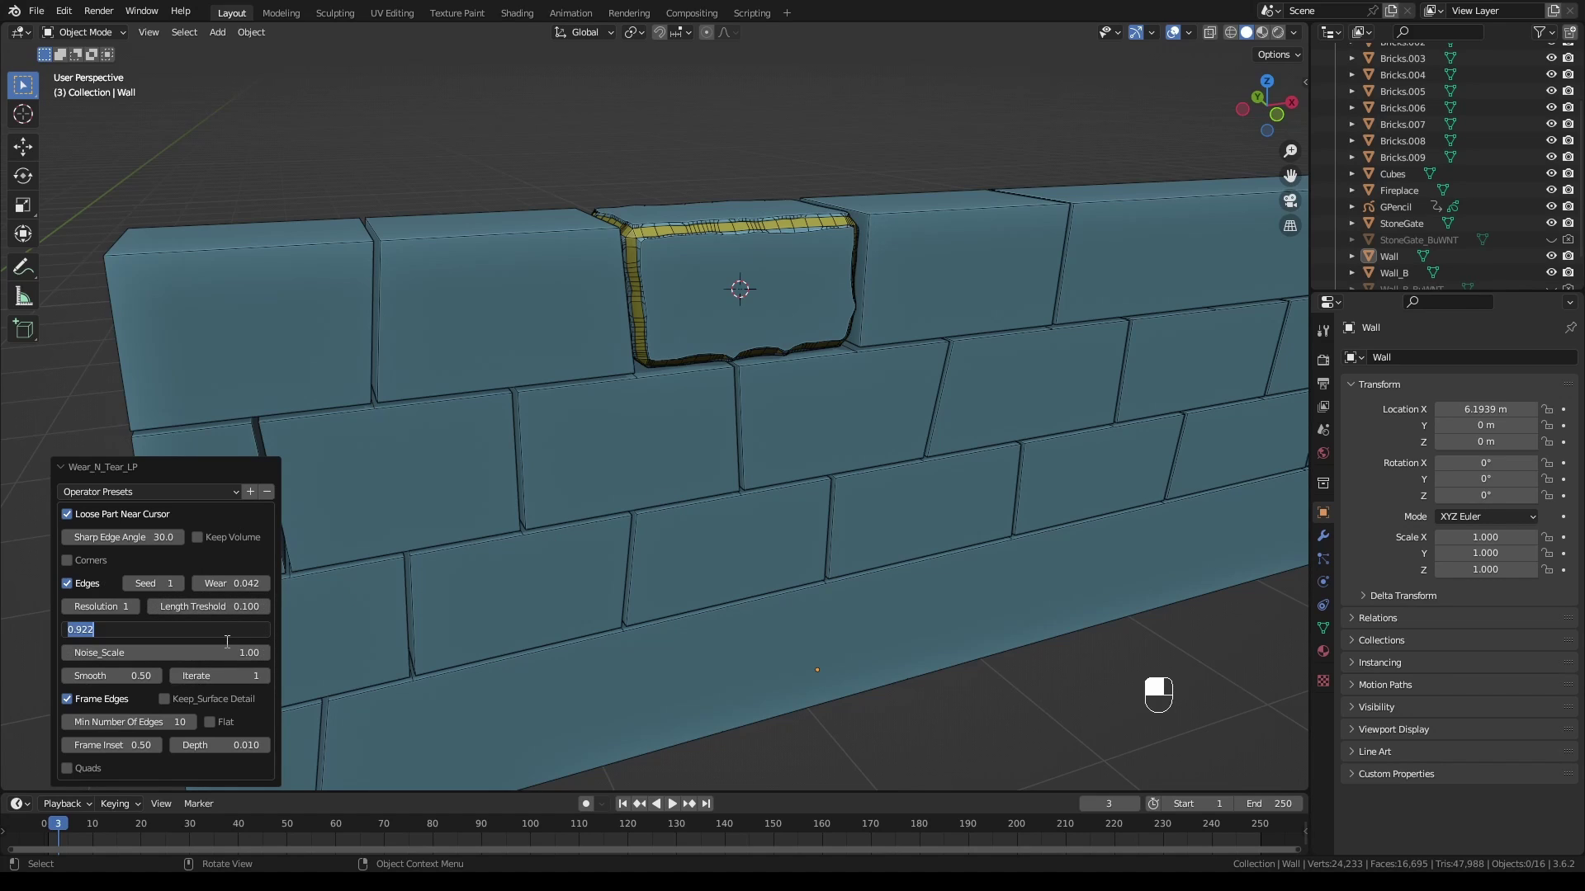
type("0.5")
key("Return")
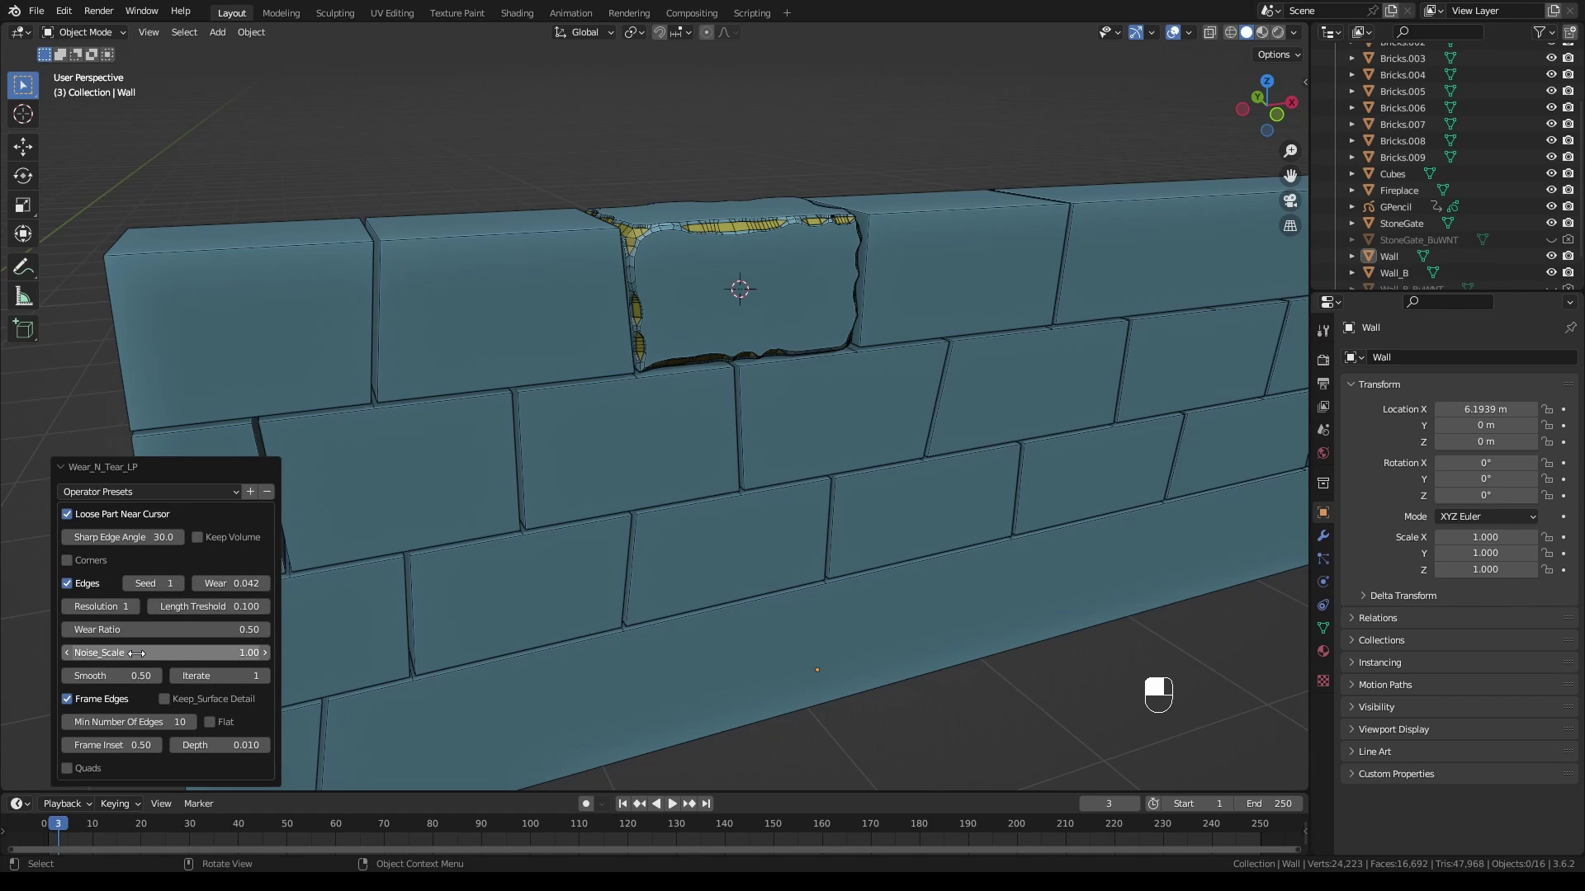
left_click_drag(136, 653, 229, 661)
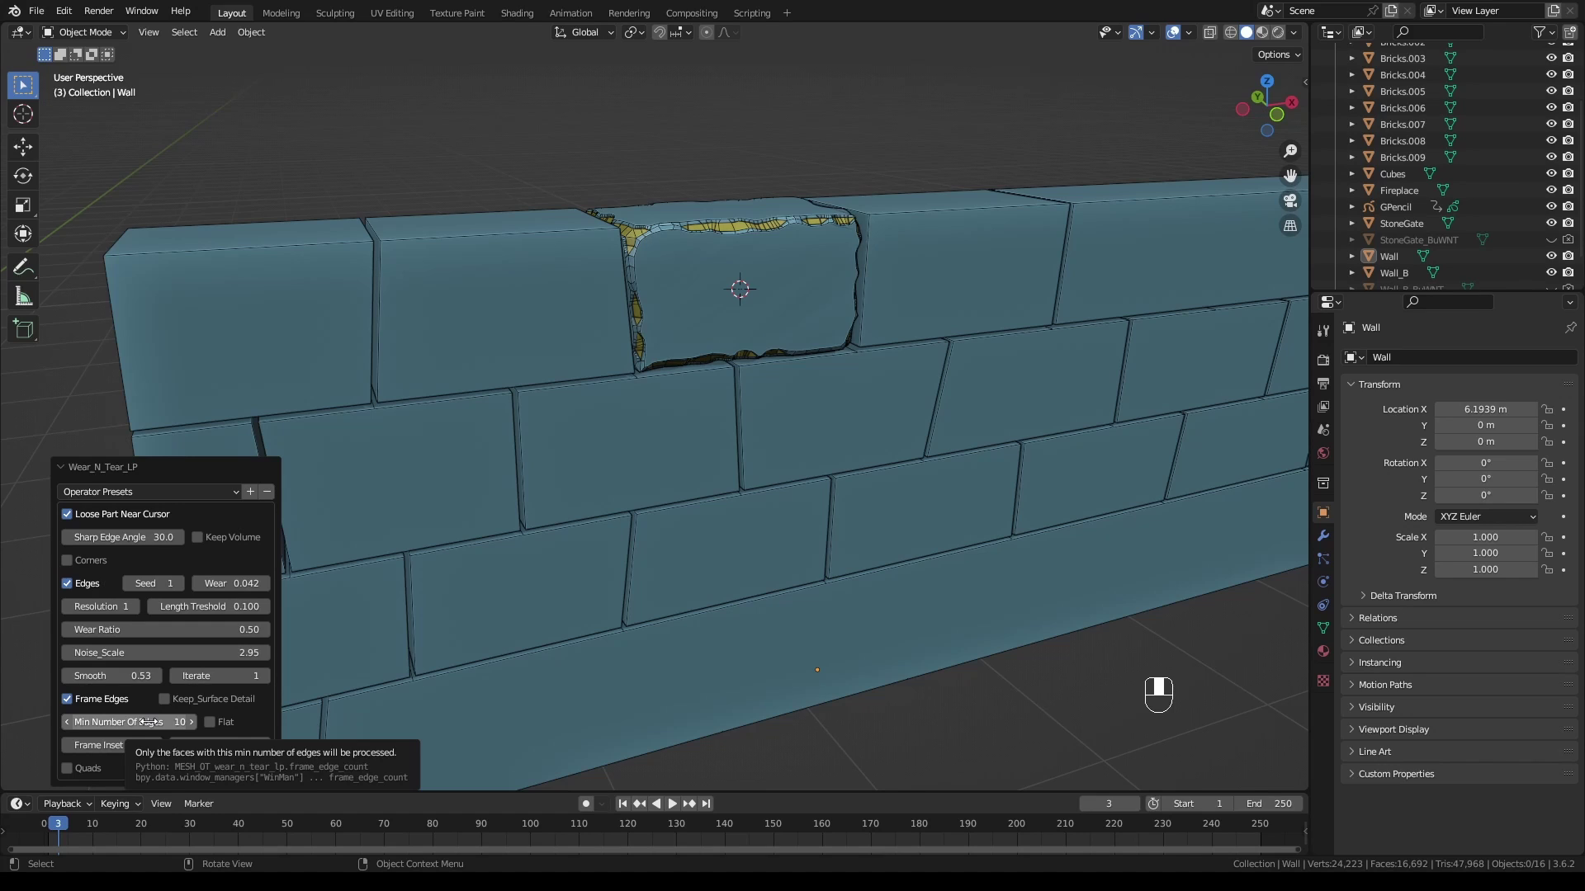
Try Min Number Of Edges values of 4 and 132 on the brick's framed edges and return the setting to 10
left_click_drag(160, 722, 42, 722)
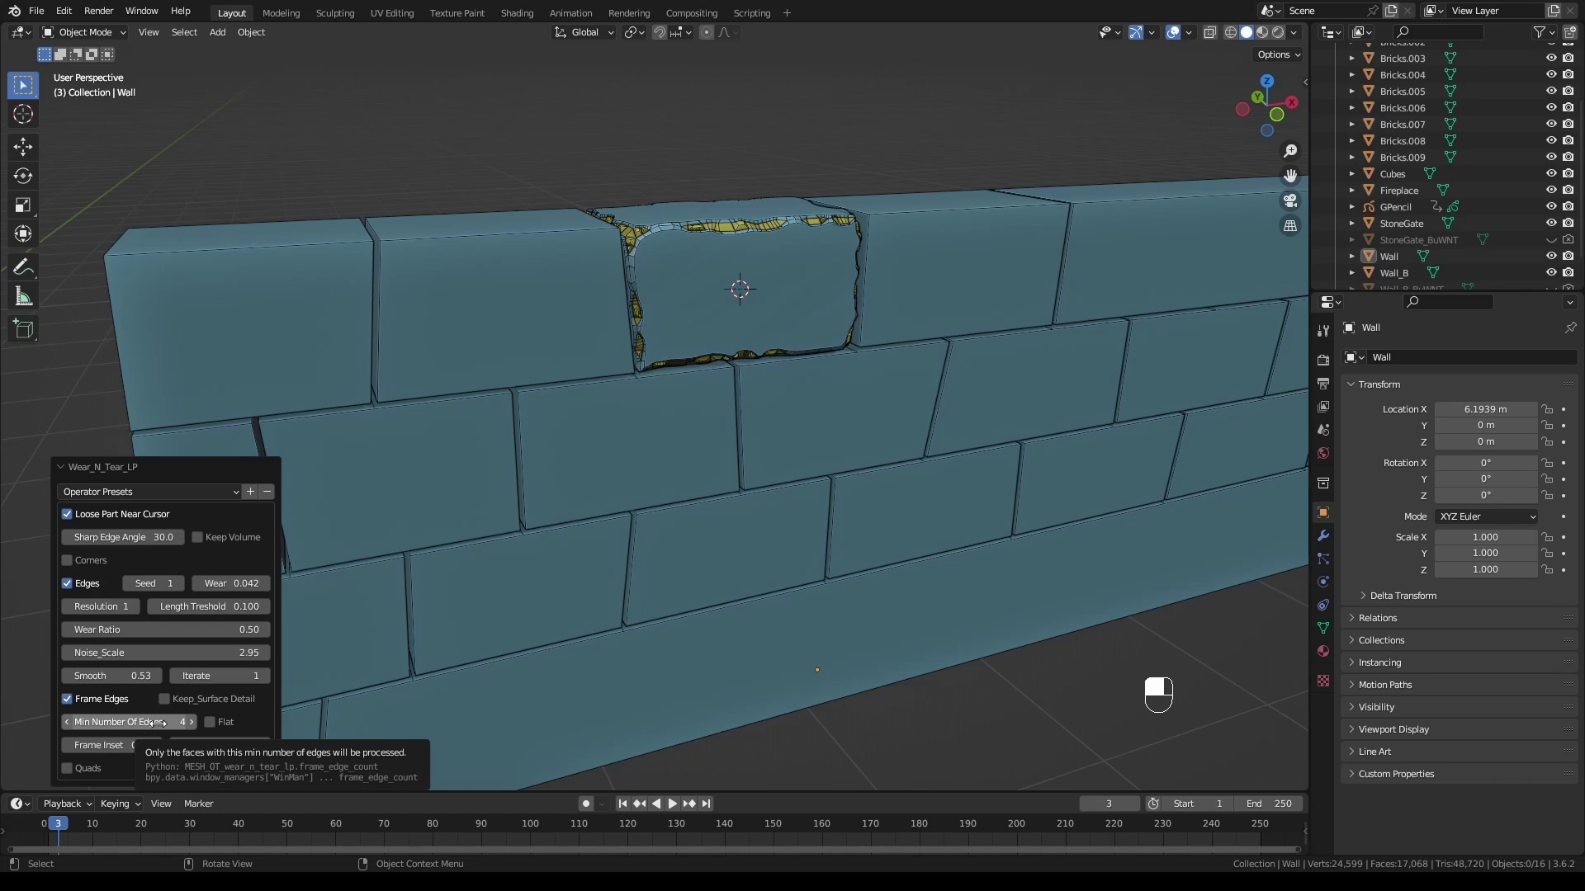
left_click_drag(160, 722, 635, 506)
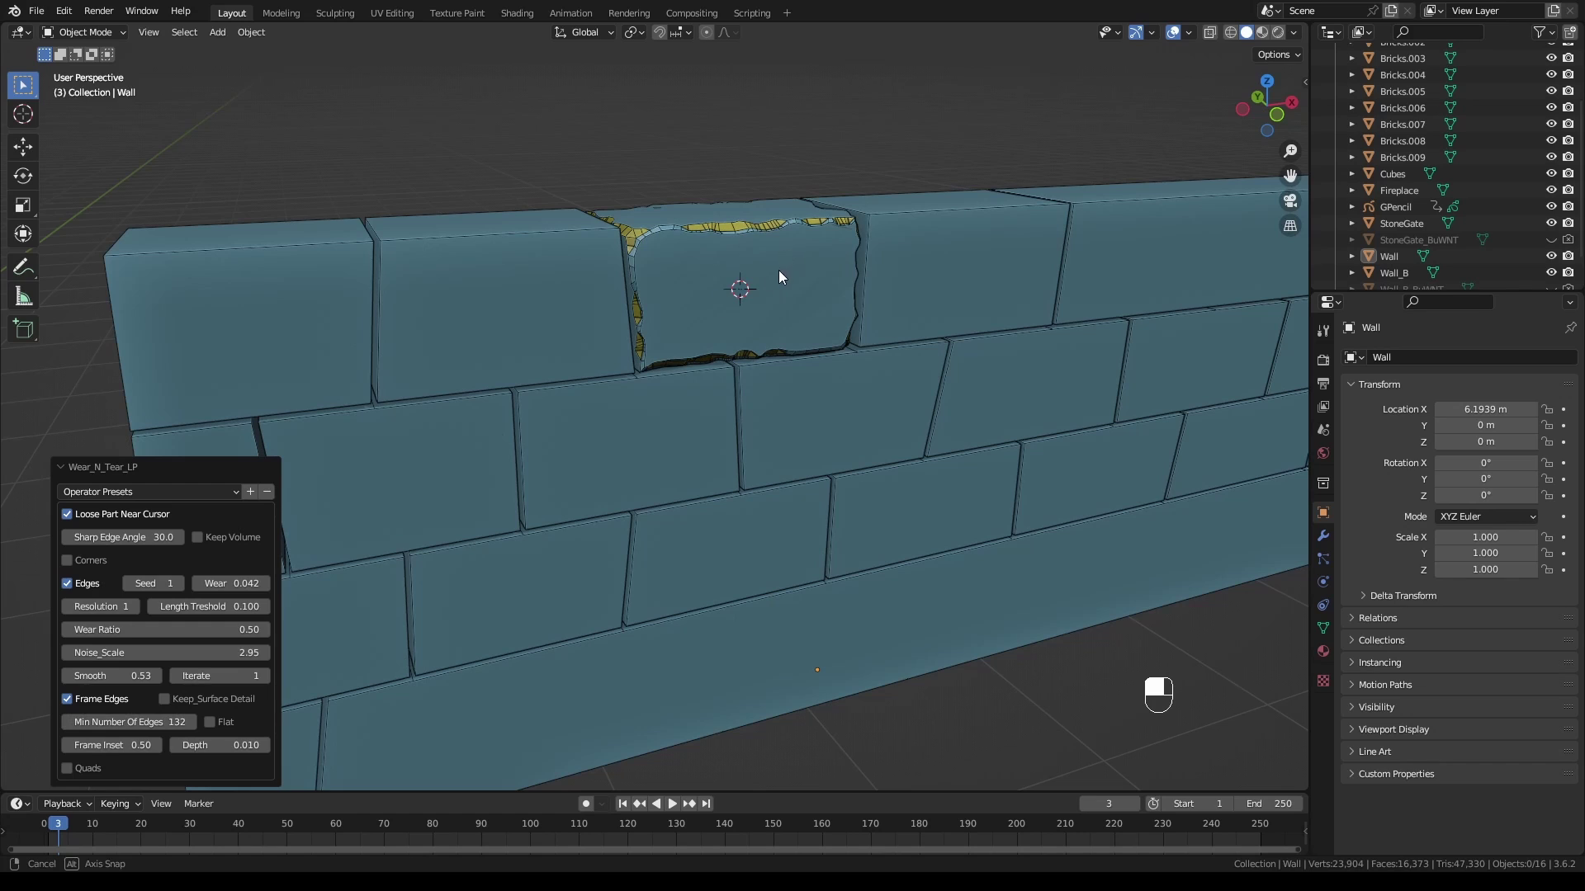
middle_click_drag(779, 270, 780, 295)
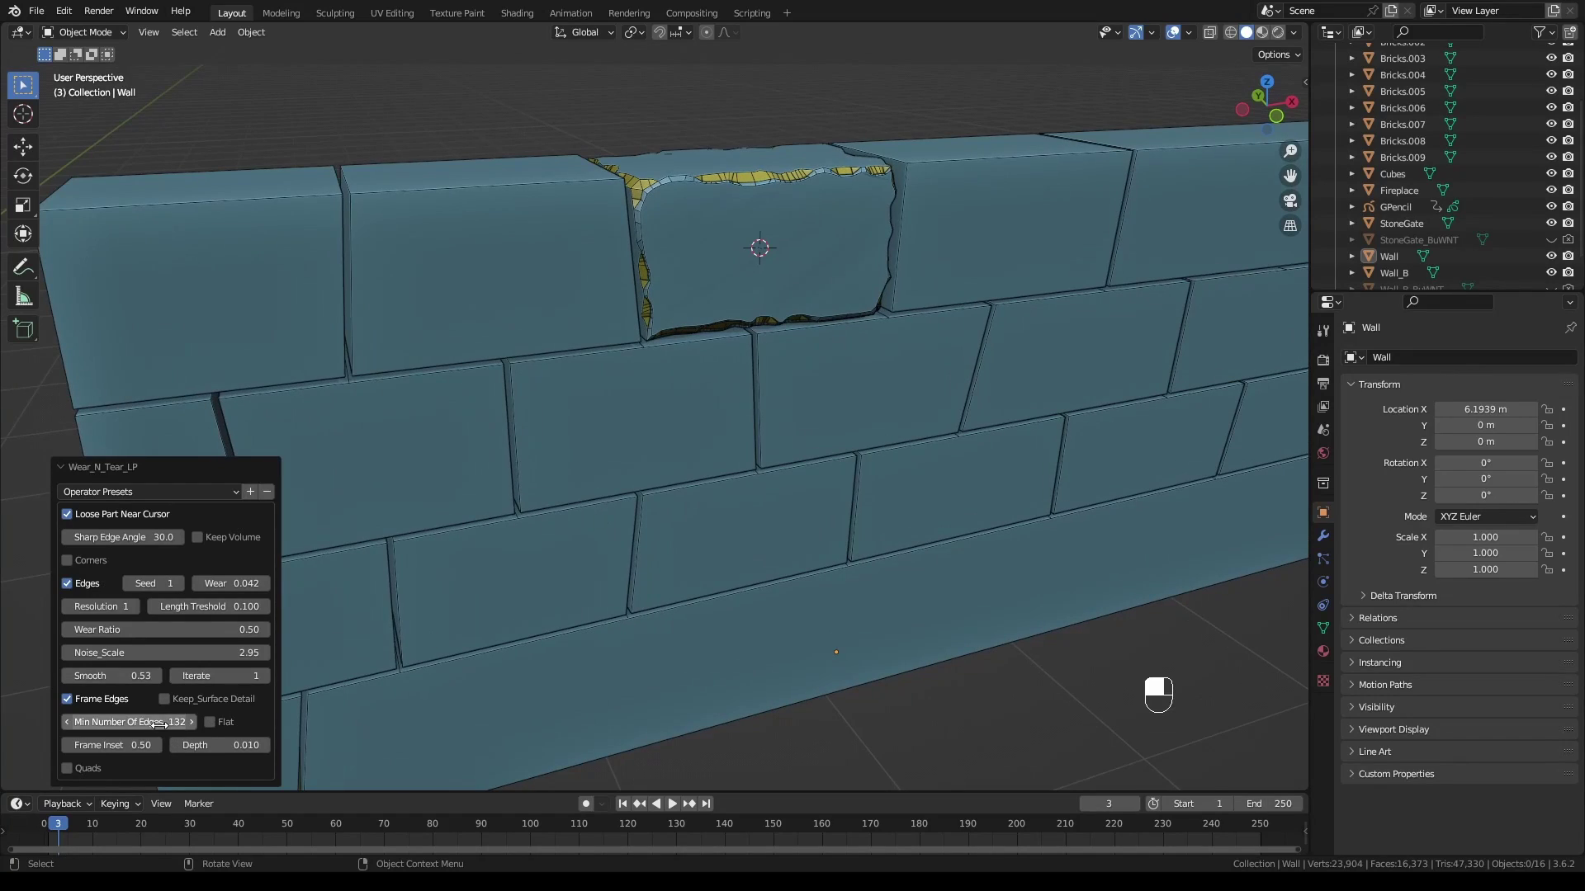
left_click(159, 725)
type("10")
key("Return")
Set the brick's Frame Inset to 1.13 and increase its frame Depth to 0.040
left_click_drag(115, 747, 930, 529)
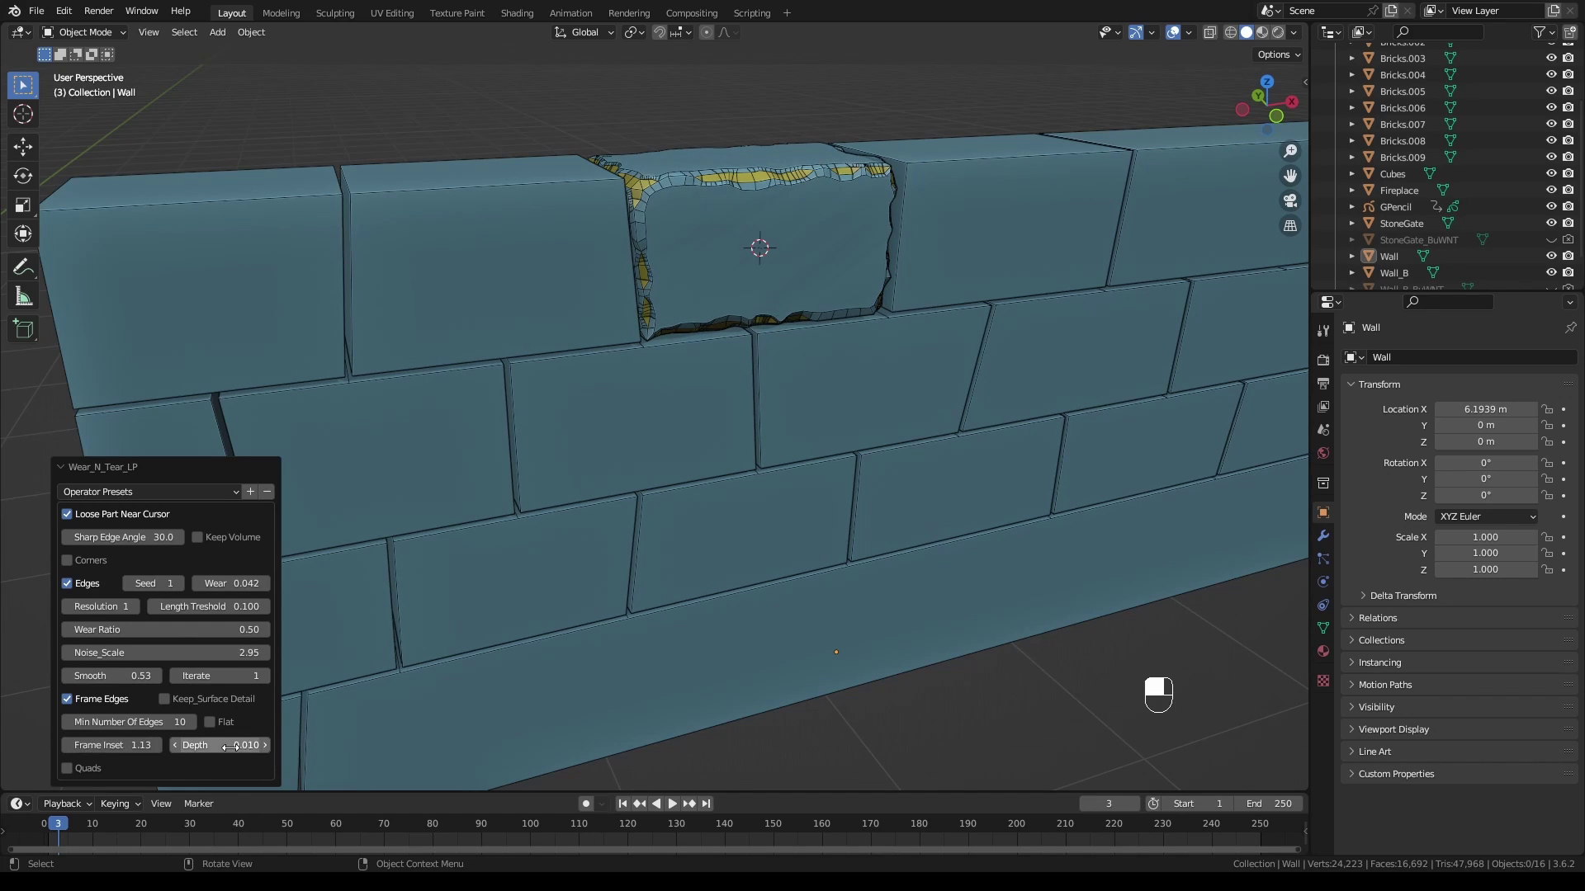
left_click_drag(220, 745, 621, 533)
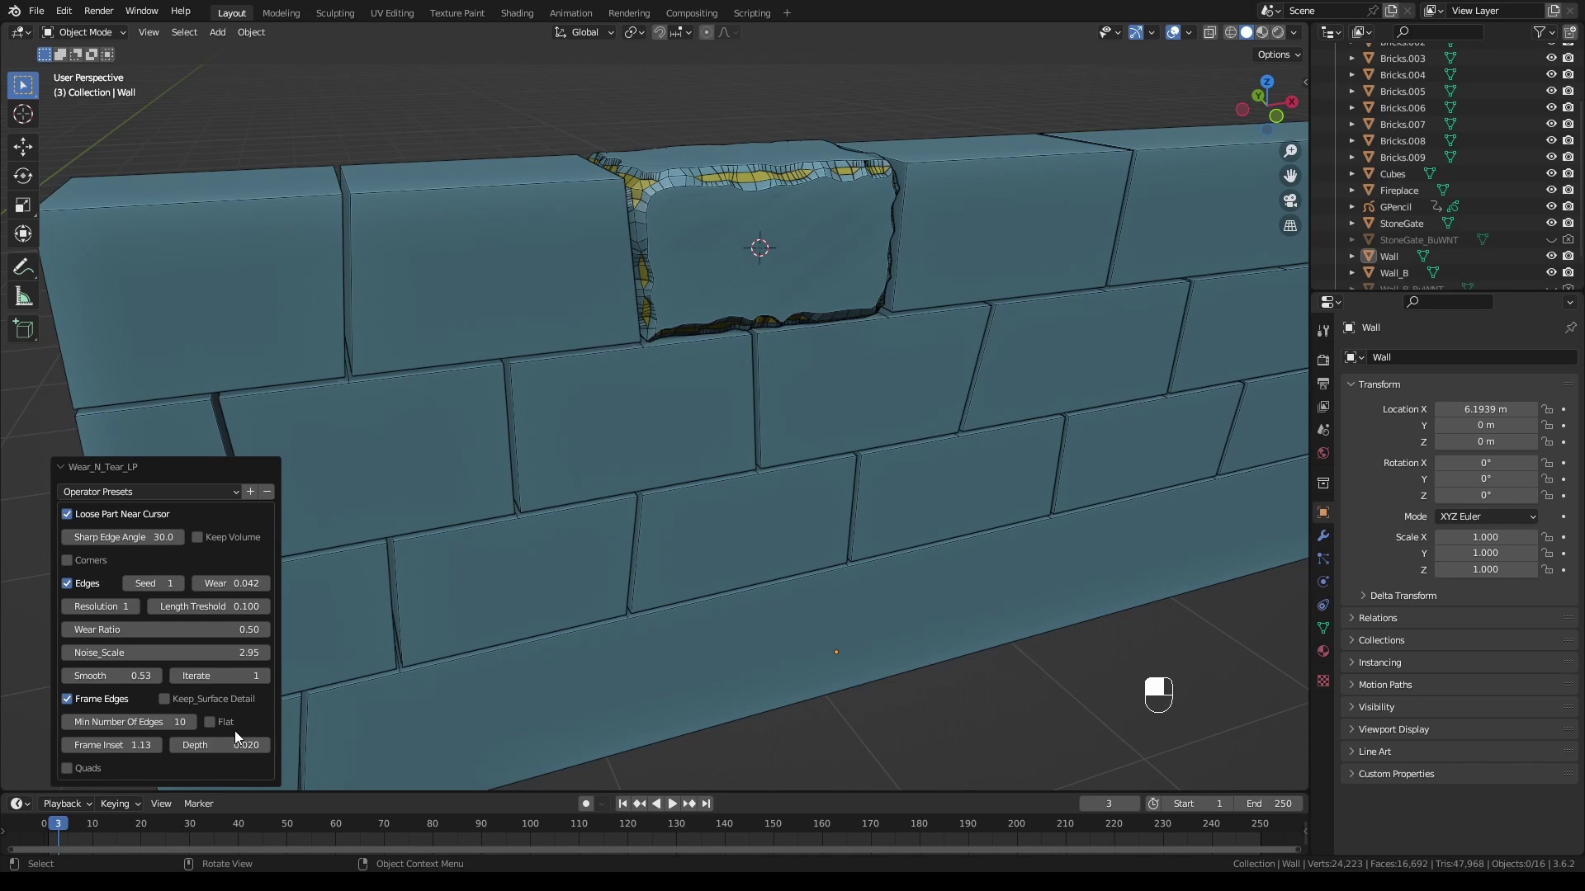
middle_click_drag(628, 495, 666, 492)
middle_click_drag(487, 525, 488, 525)
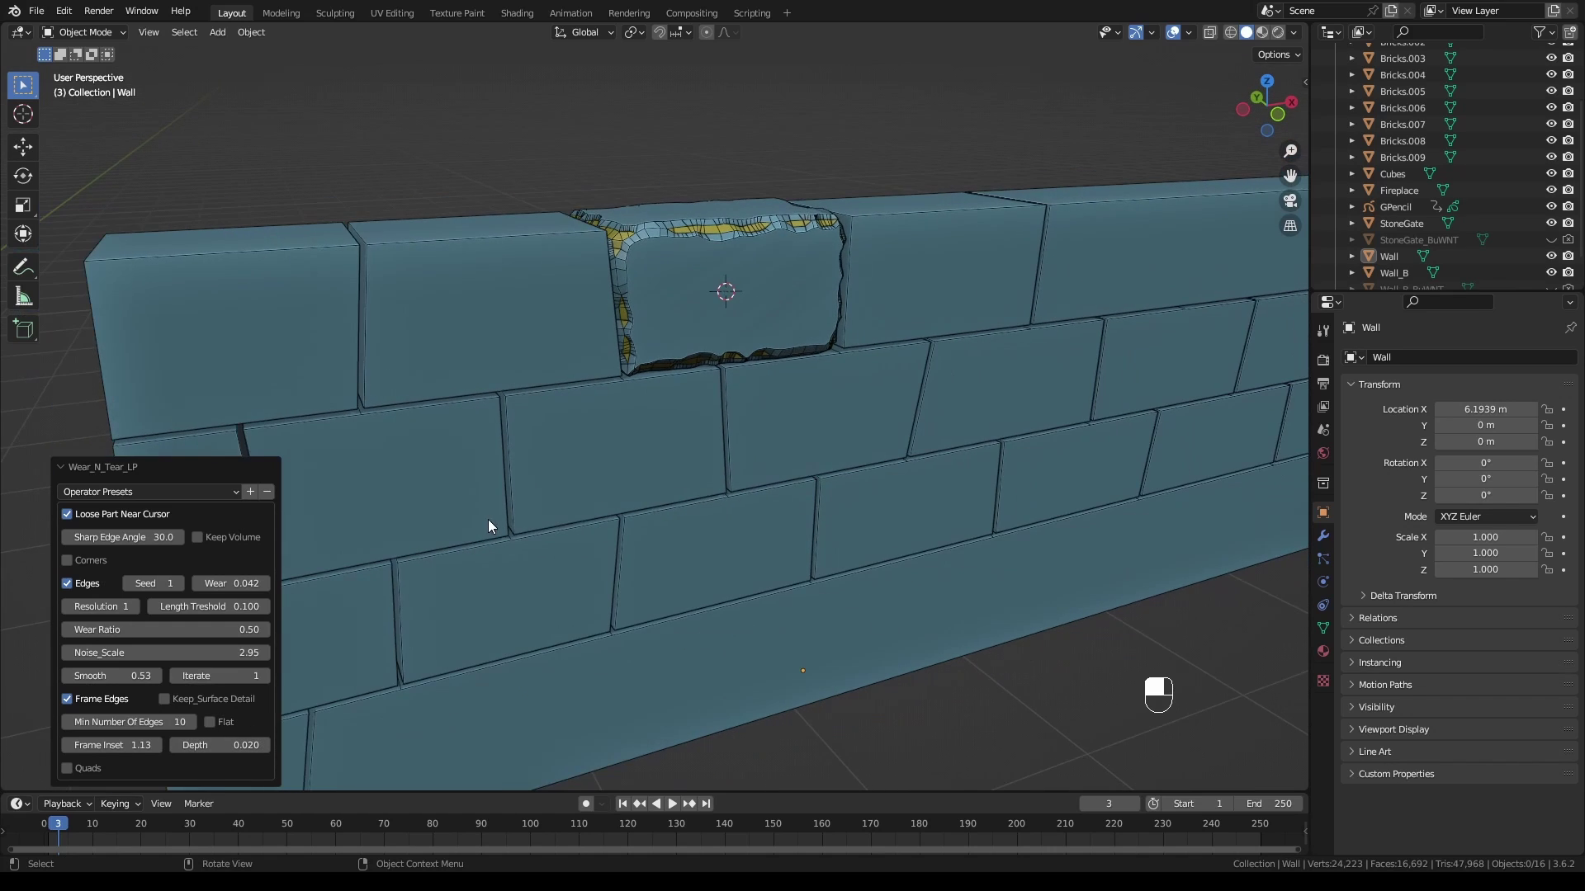
left_click_drag(218, 745, 235, 745)
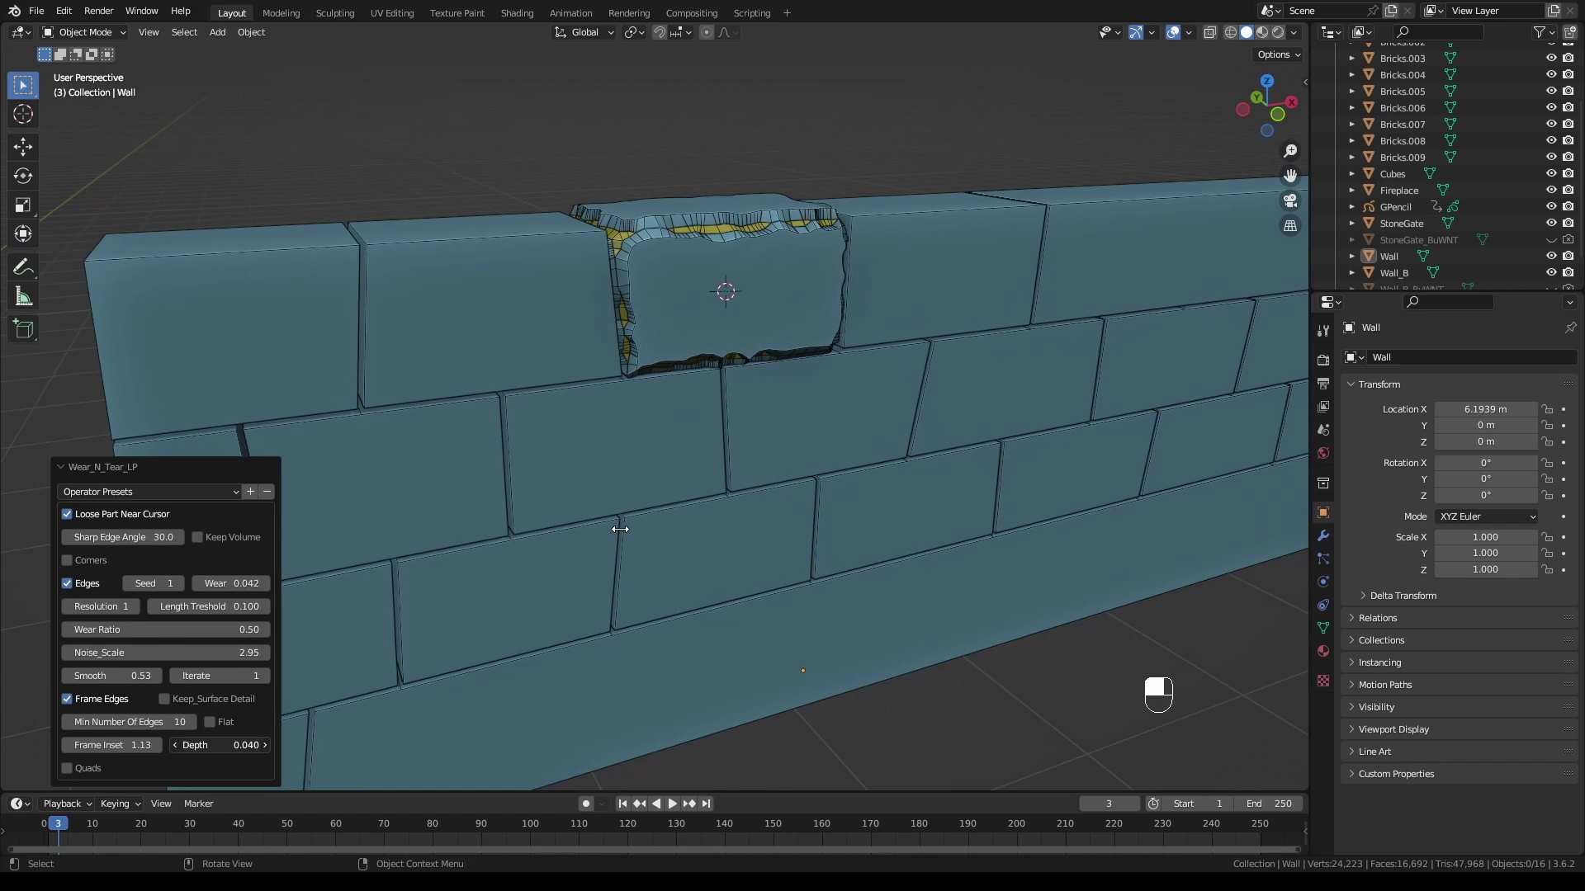
Extend the wear to the whole wall, inspect it without viewport overlays, and limit the wear to the brick near the cursor again
left_click(68, 515)
middle_click_drag(570, 462, 726, 412)
left_click(1173, 32)
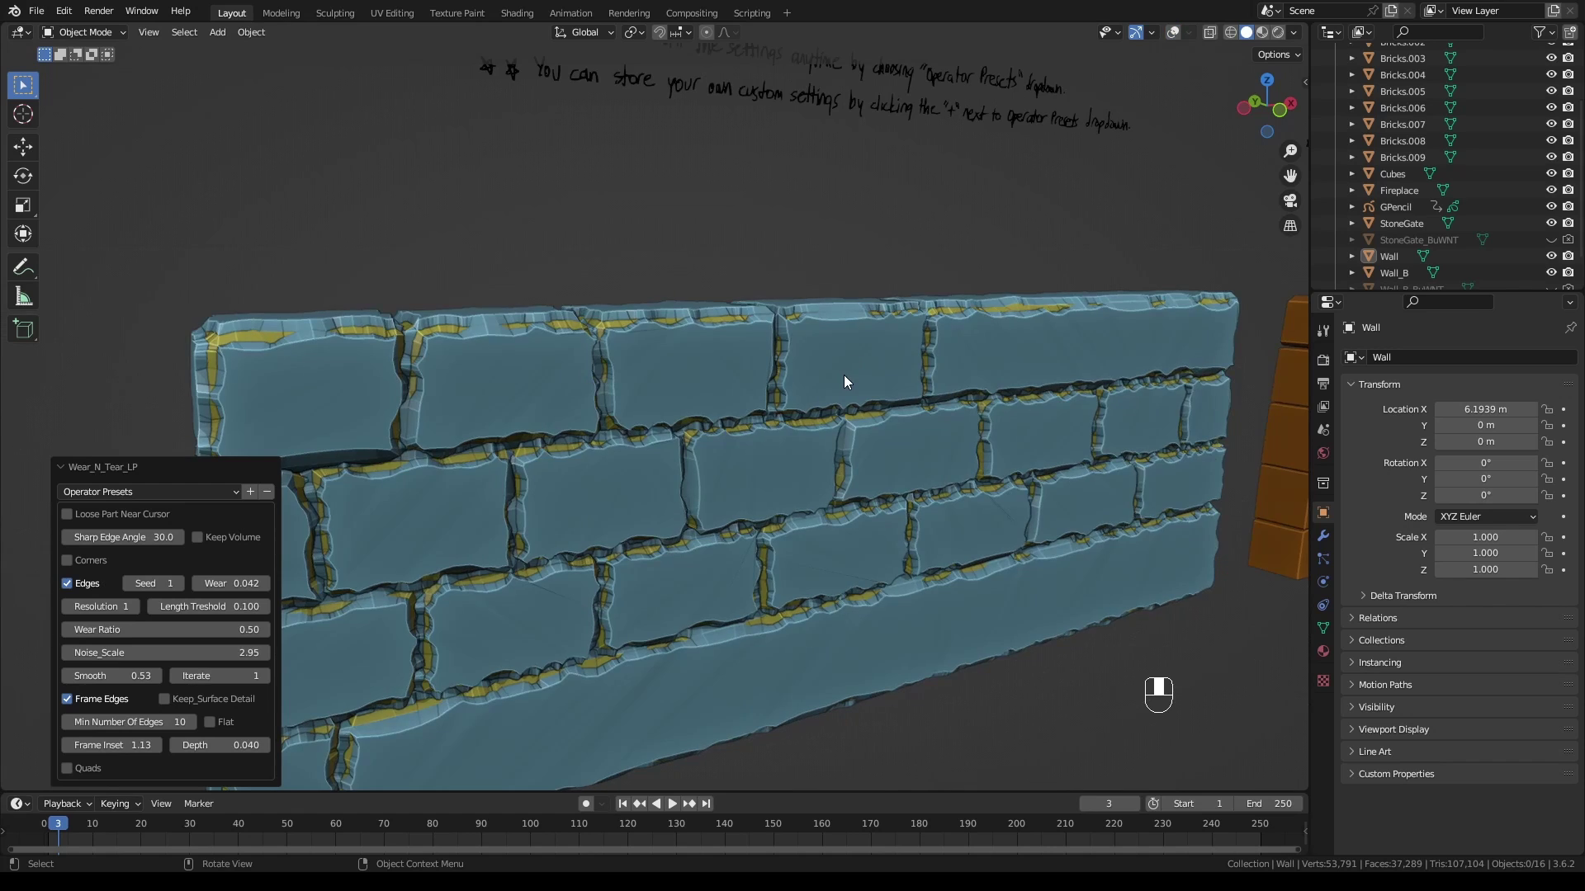
middle_click_drag(845, 375, 834, 388)
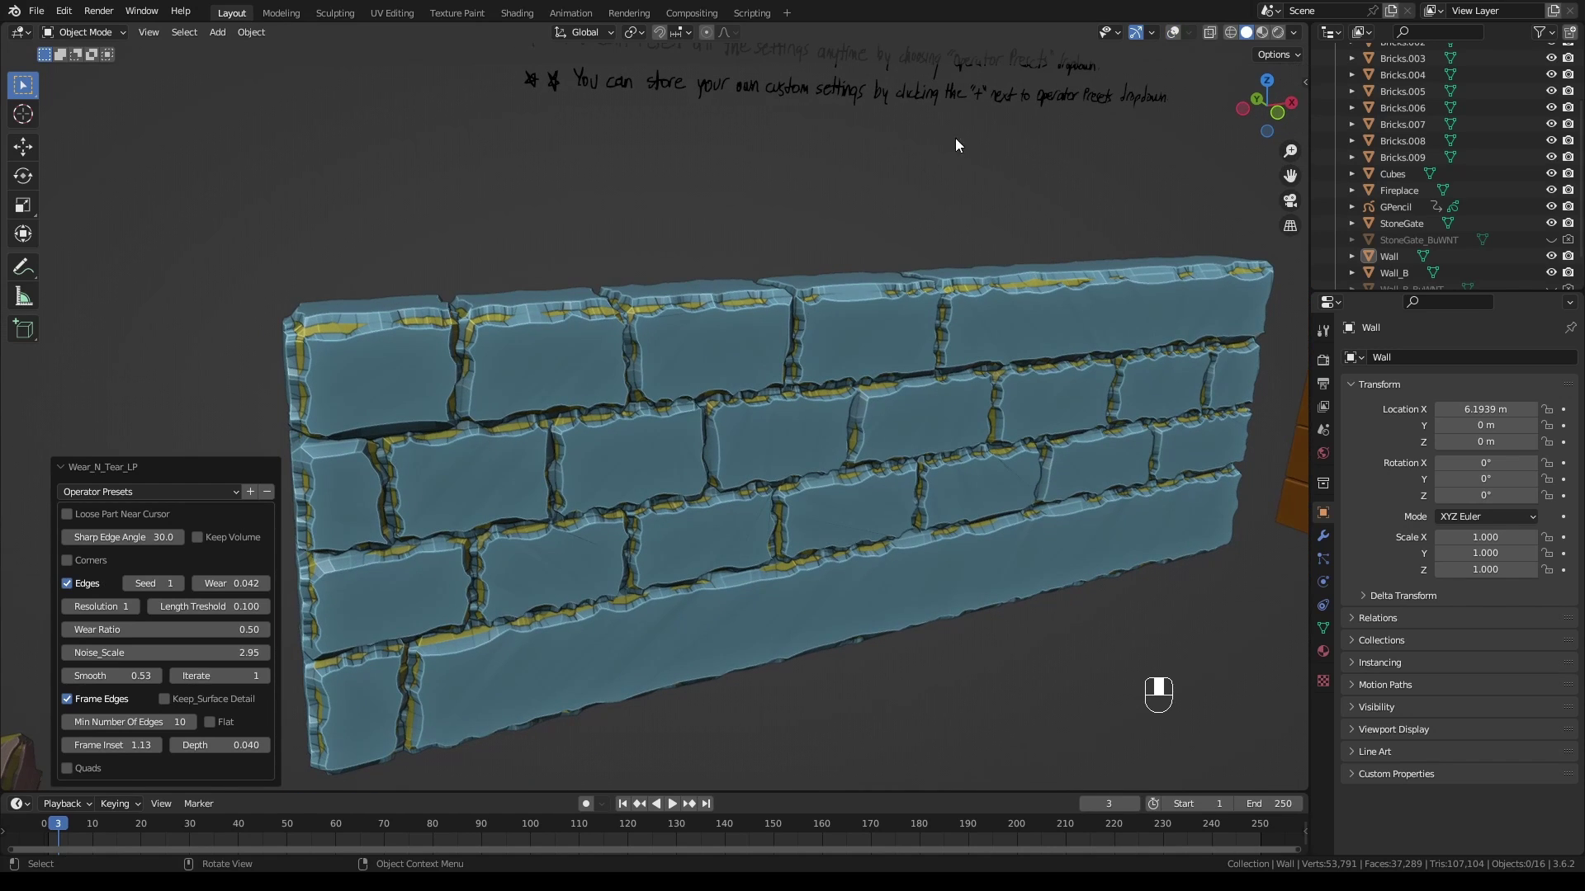
left_click(1173, 32)
left_click(68, 514)
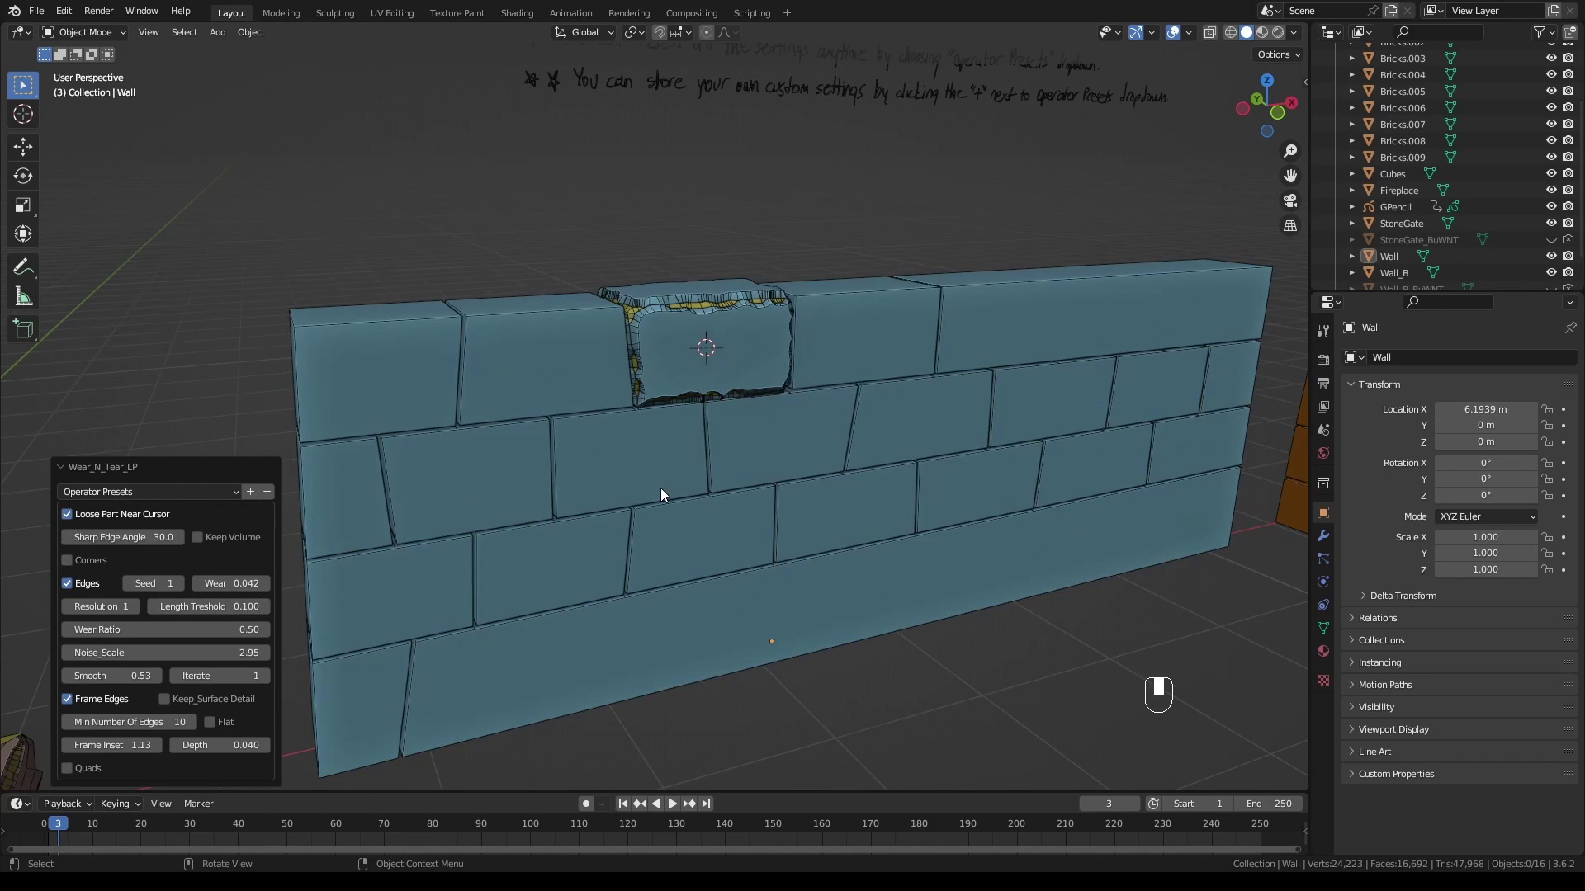
Reduce the frame Depth to 0.010, restore the default Wear_N_Tear_LP settings, and turn on Frame Edges for the whole blue wall
scroll(660, 487, "up", 1)
left_click_drag(233, 745, 208, 745)
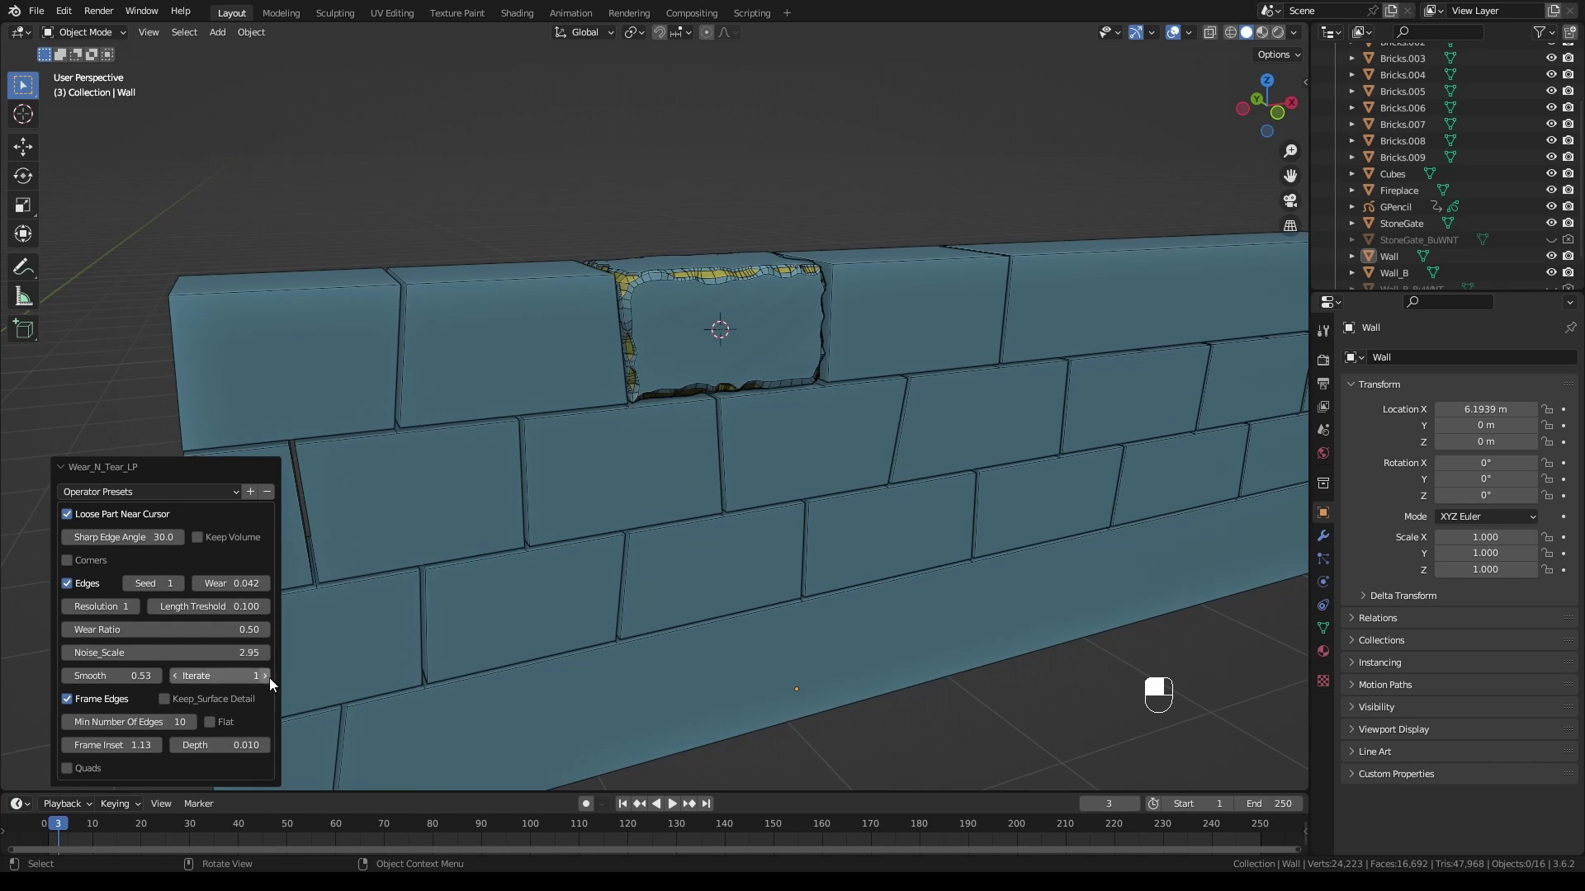
left_click(162, 492)
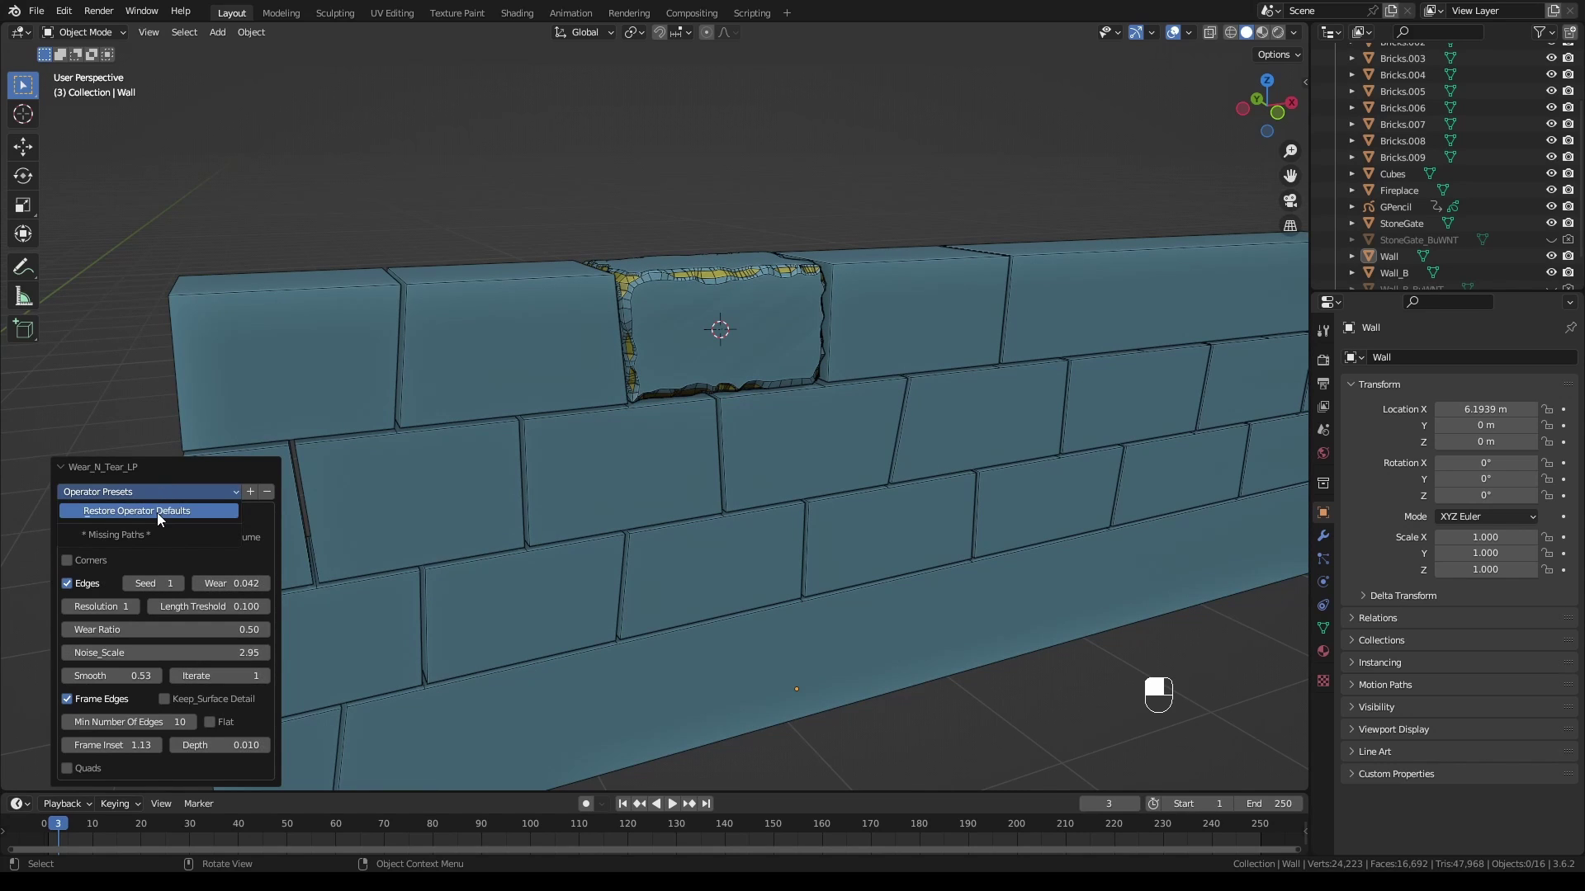
left_click(157, 512)
left_click(68, 746)
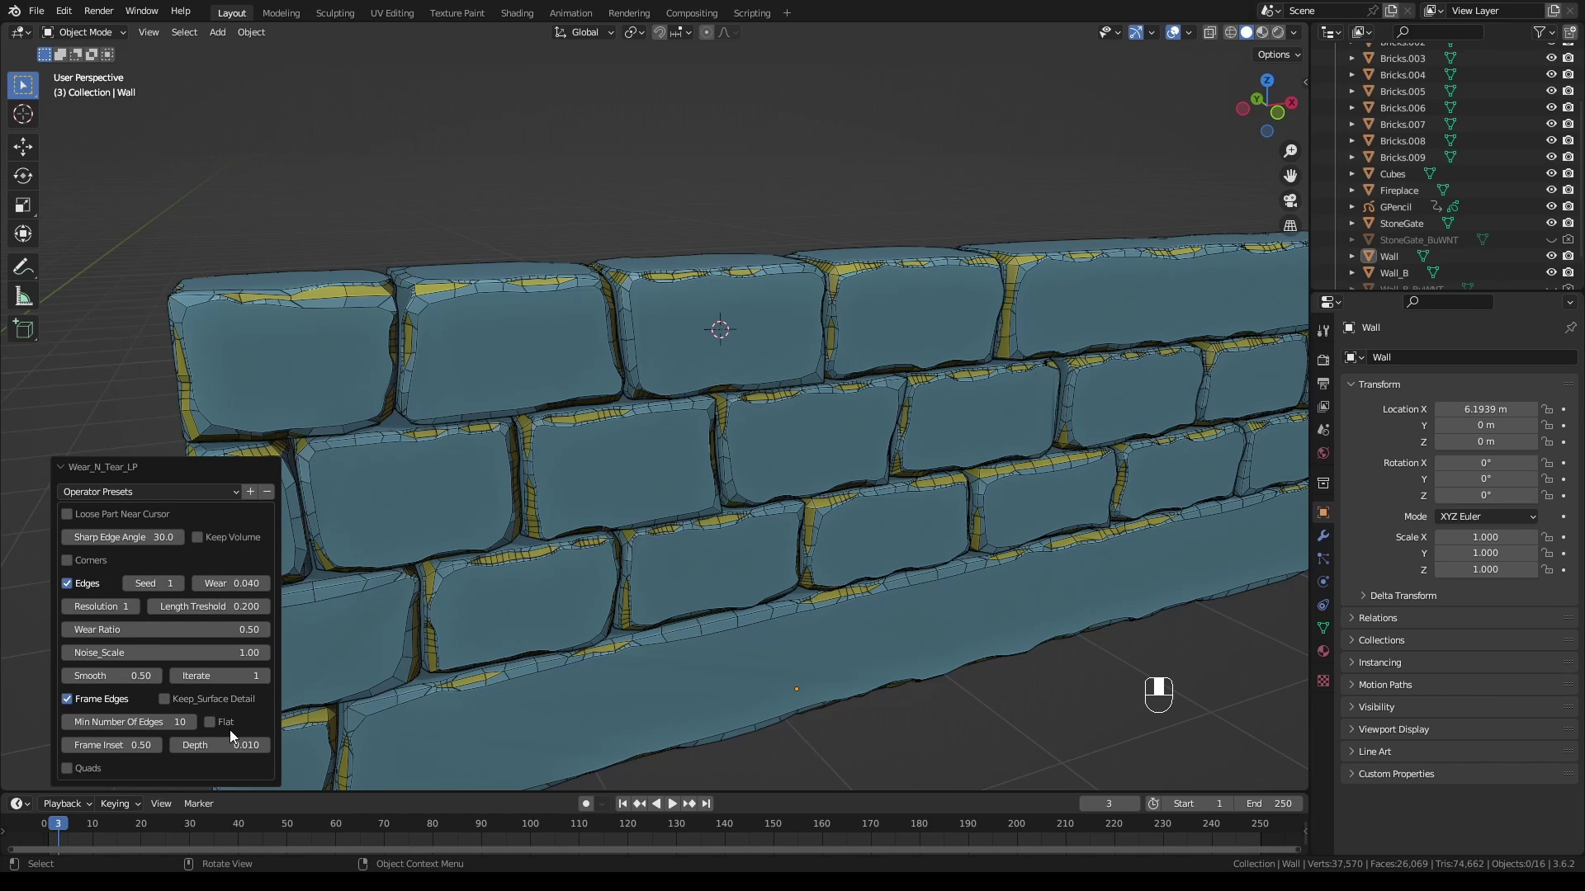
Try a frame Depth of 0.060 on the wall with Flat on and off, and return the Depth to 0.010
left_click_drag(173, 745, 609, 415)
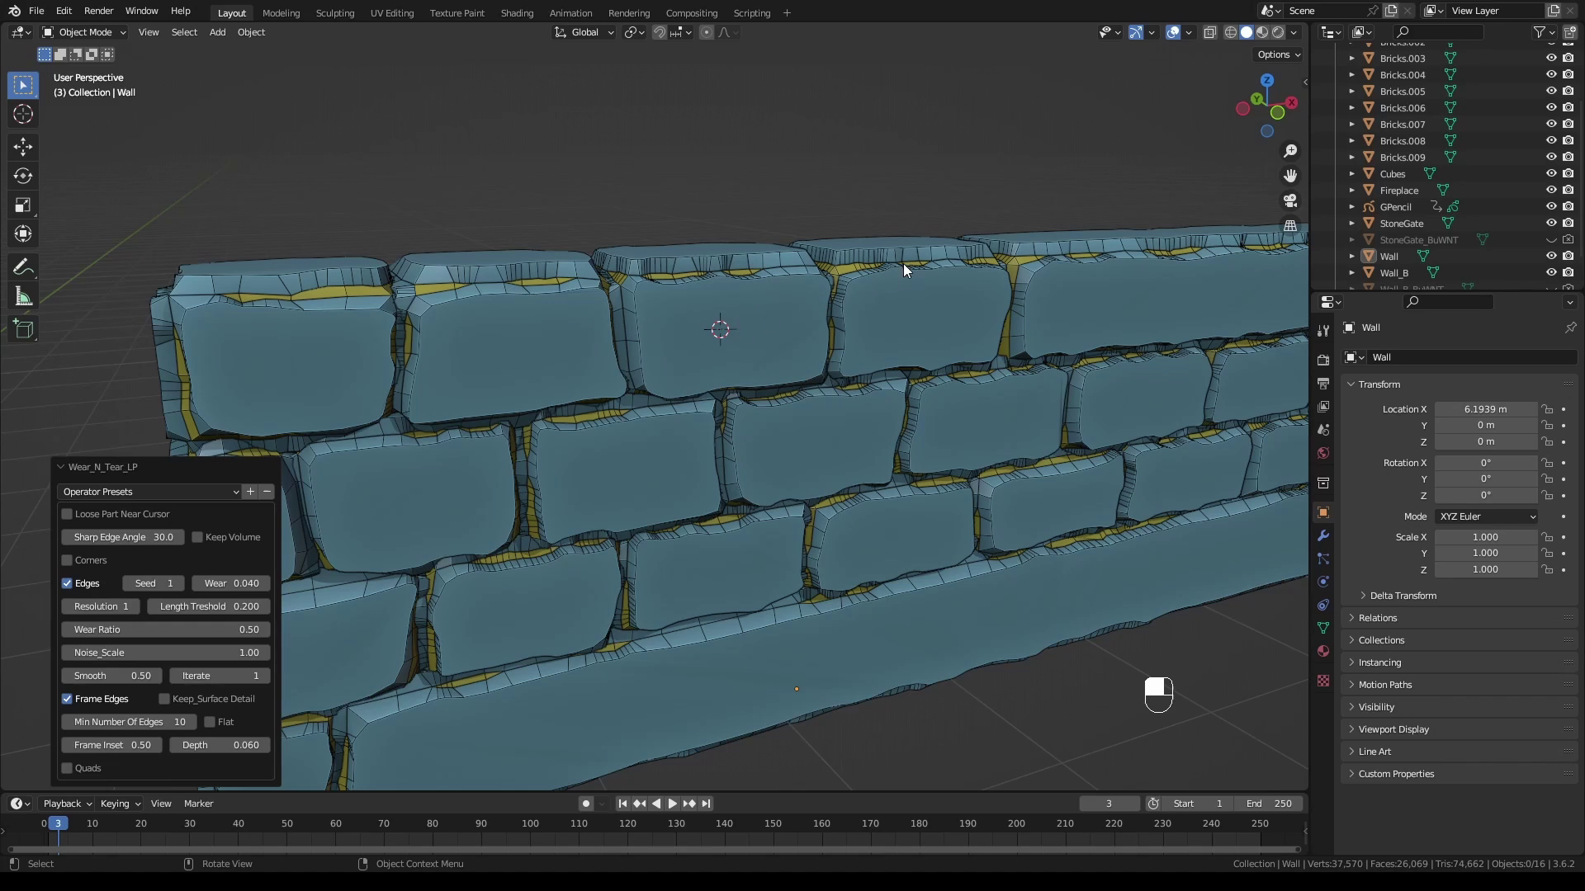
left_click(210, 721)
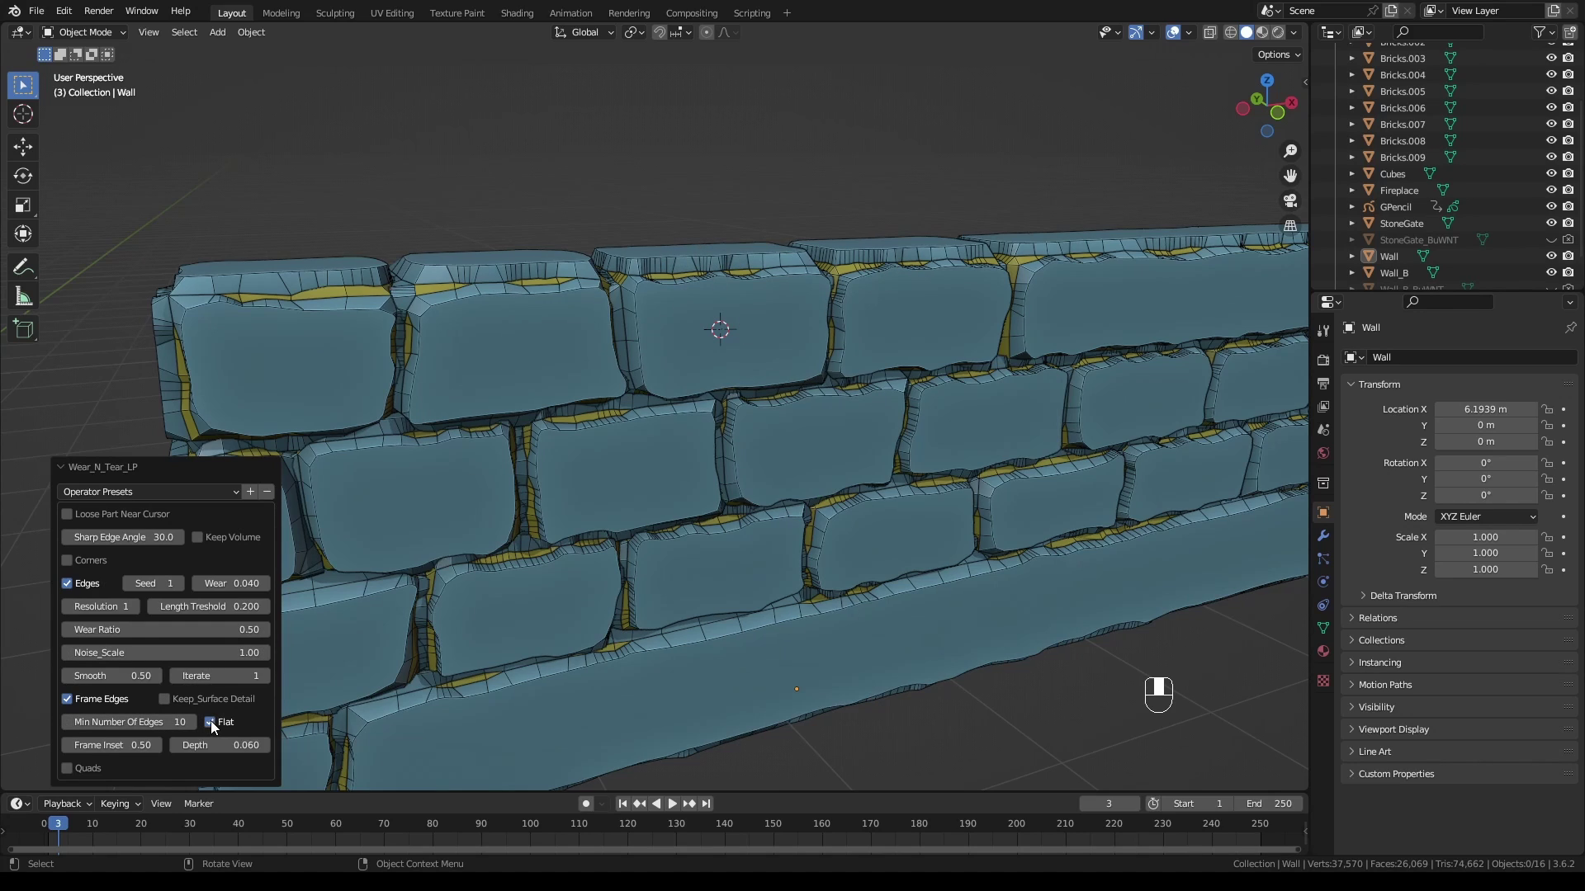
left_click(210, 723)
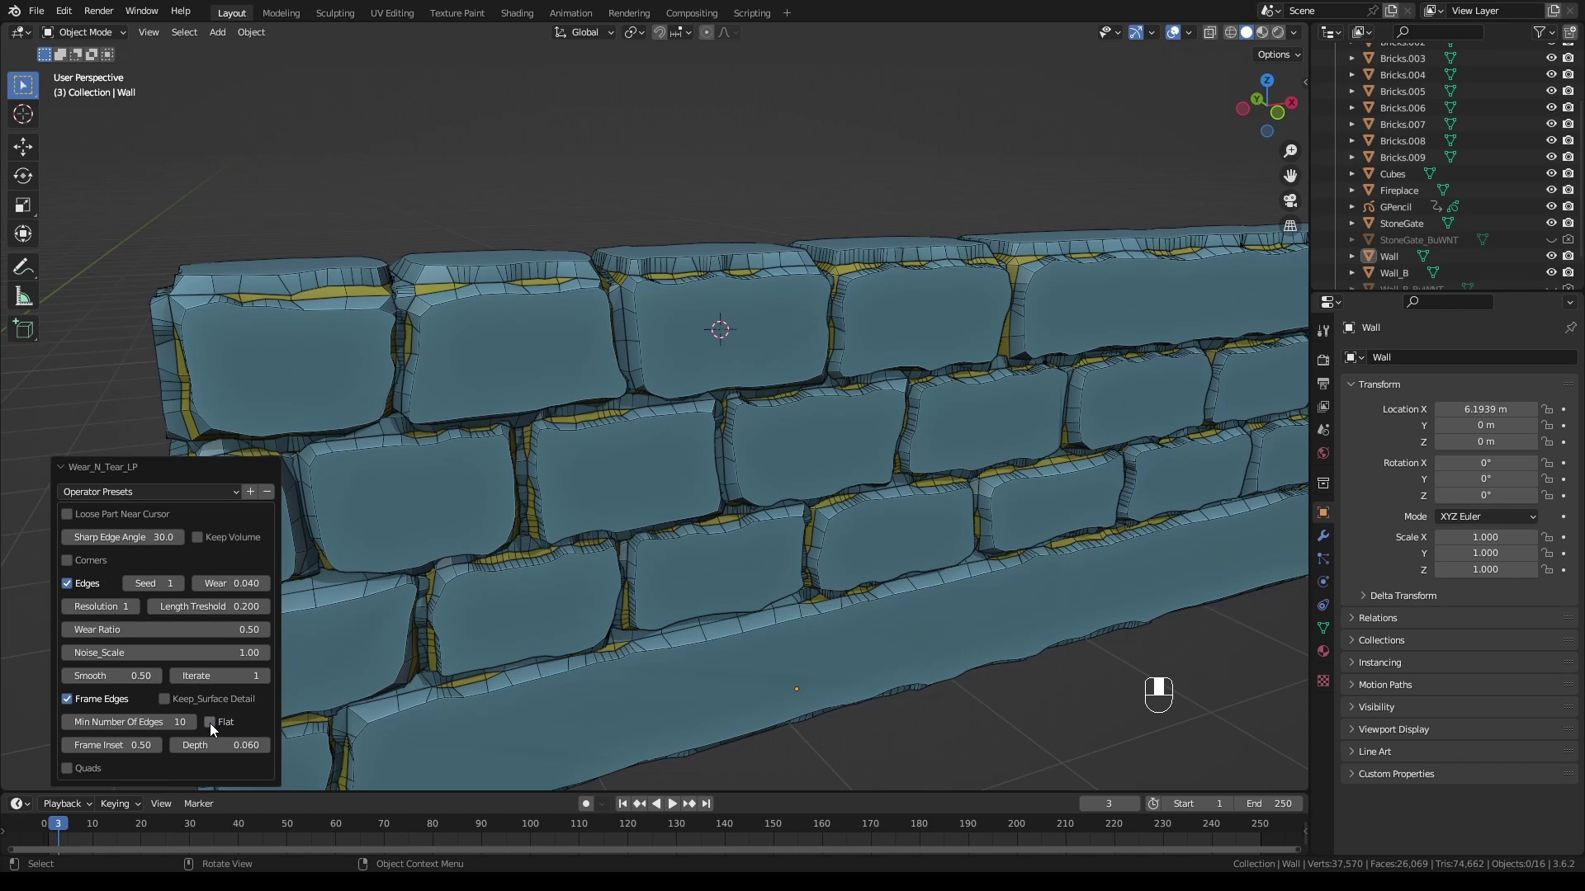
left_click(209, 723)
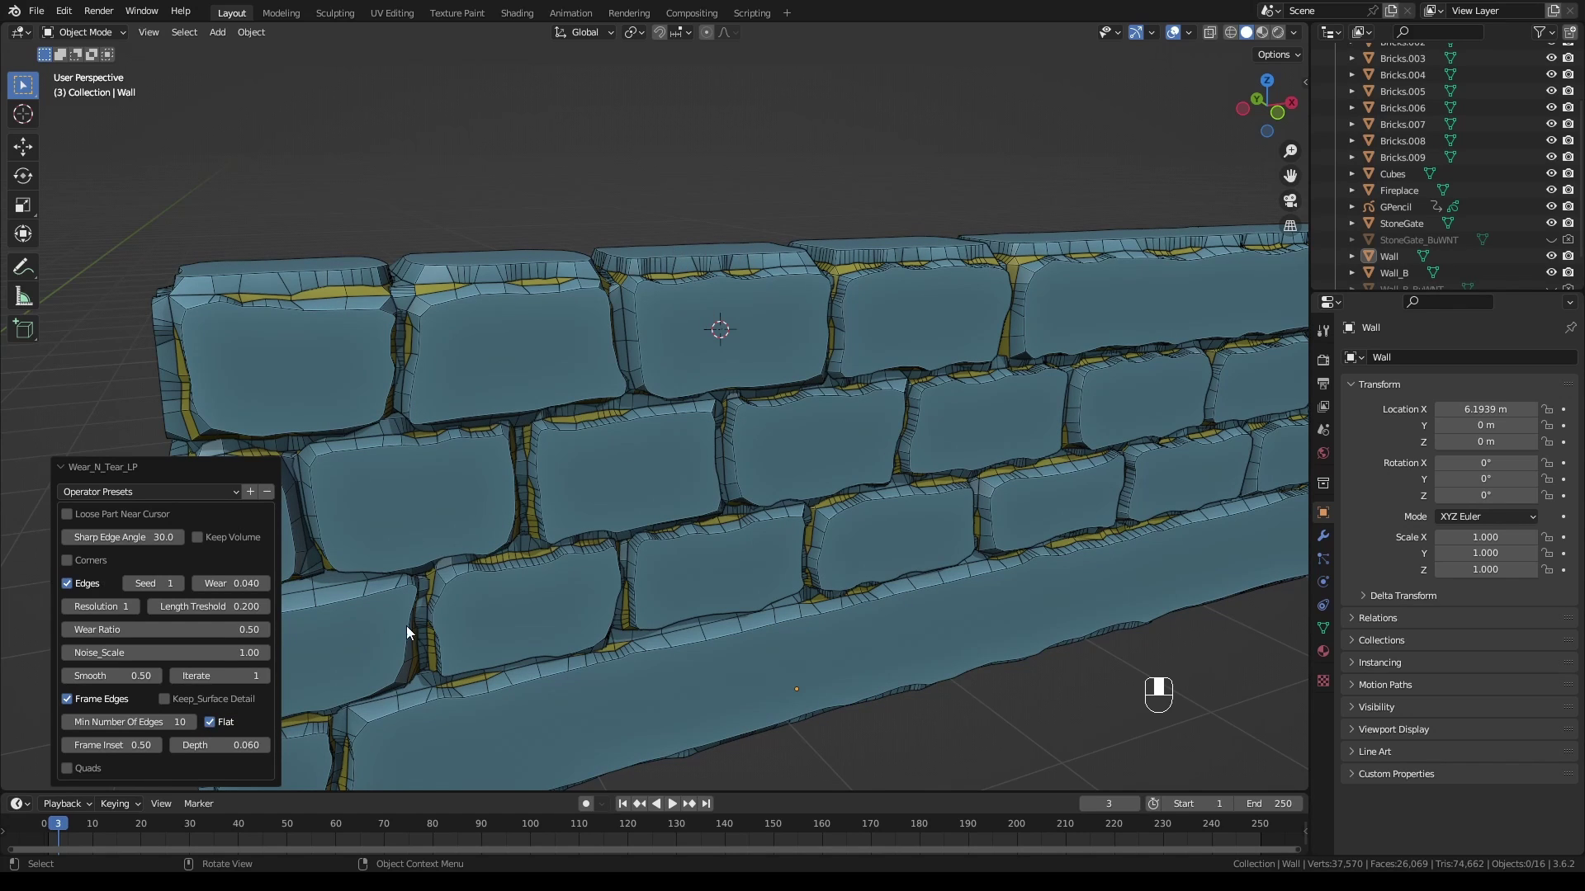
left_click(209, 722)
left_click_drag(218, 746, 173, 745)
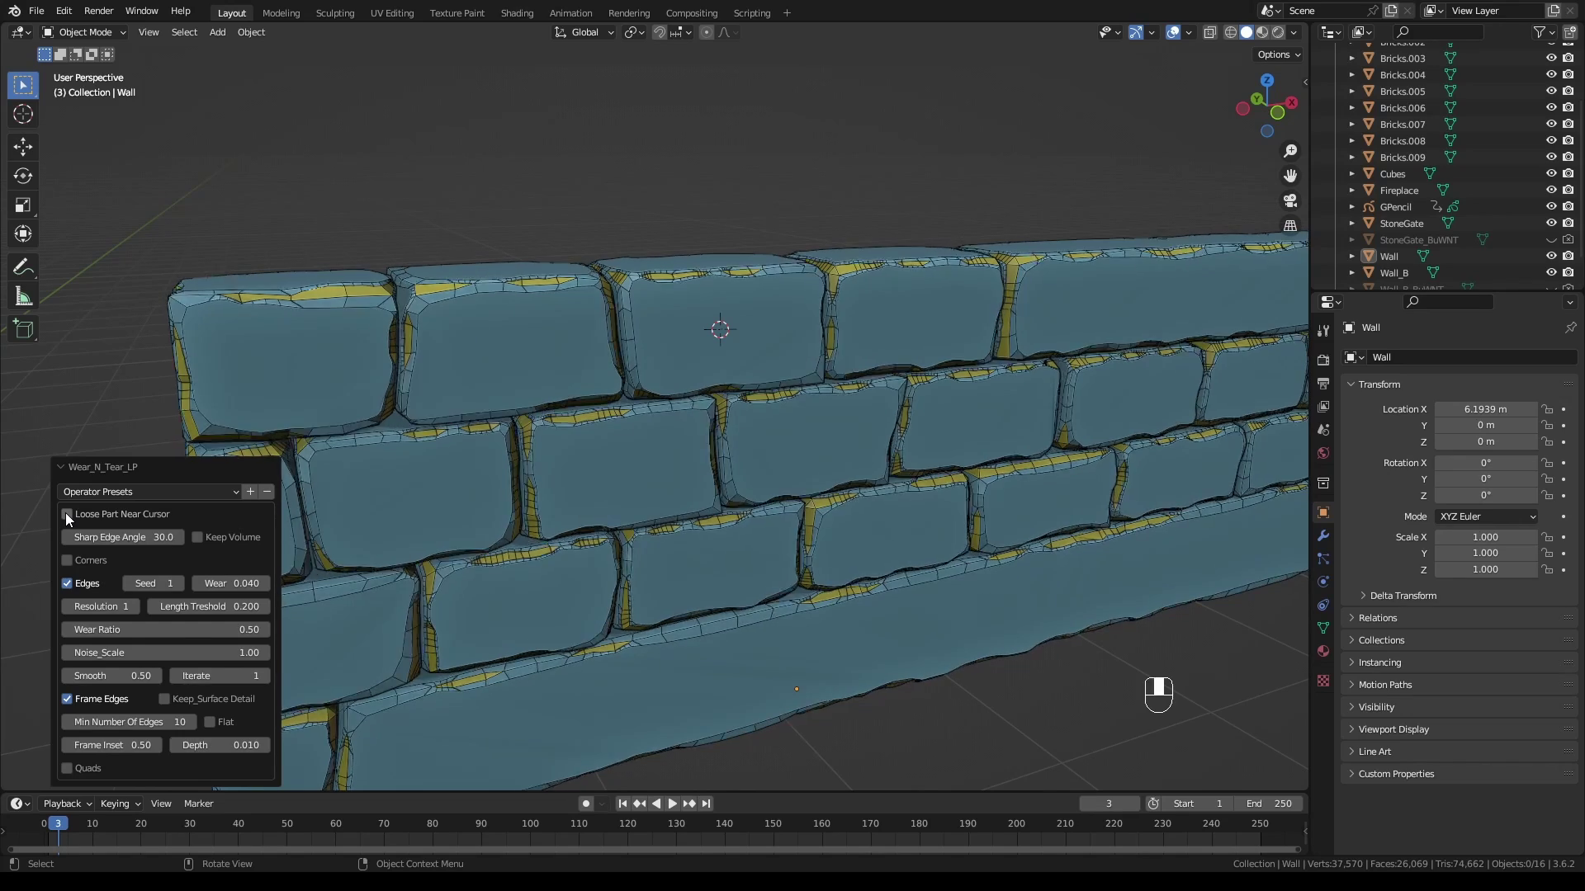
Limit the wear to the brick near the 3D cursor, turn on Quads, and inspect the brick without viewport overlays
left_click(66, 513)
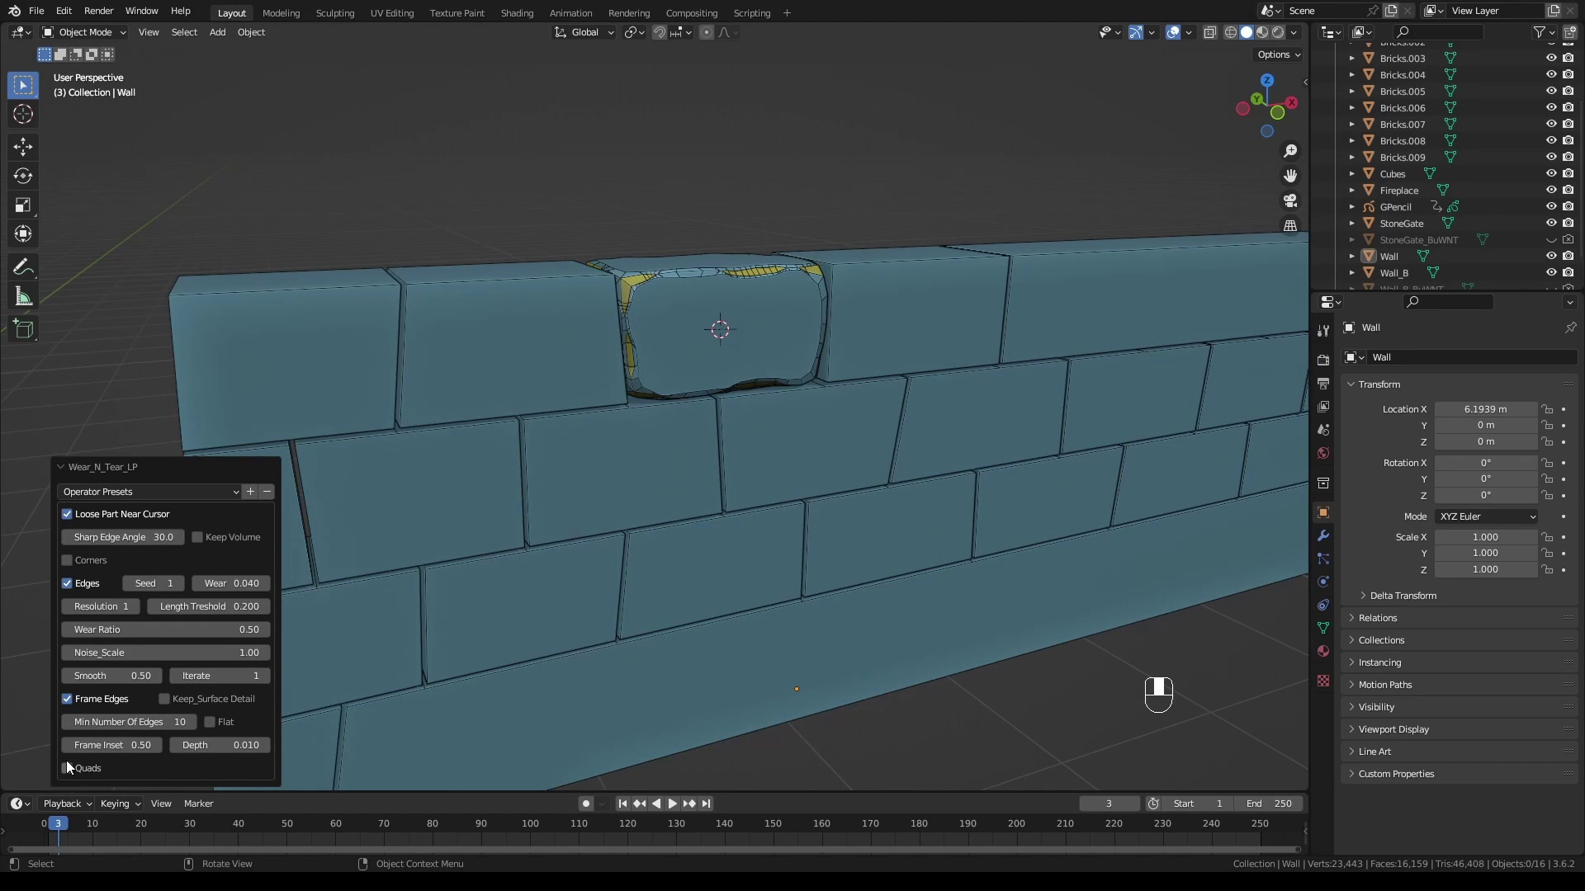
left_click(67, 768)
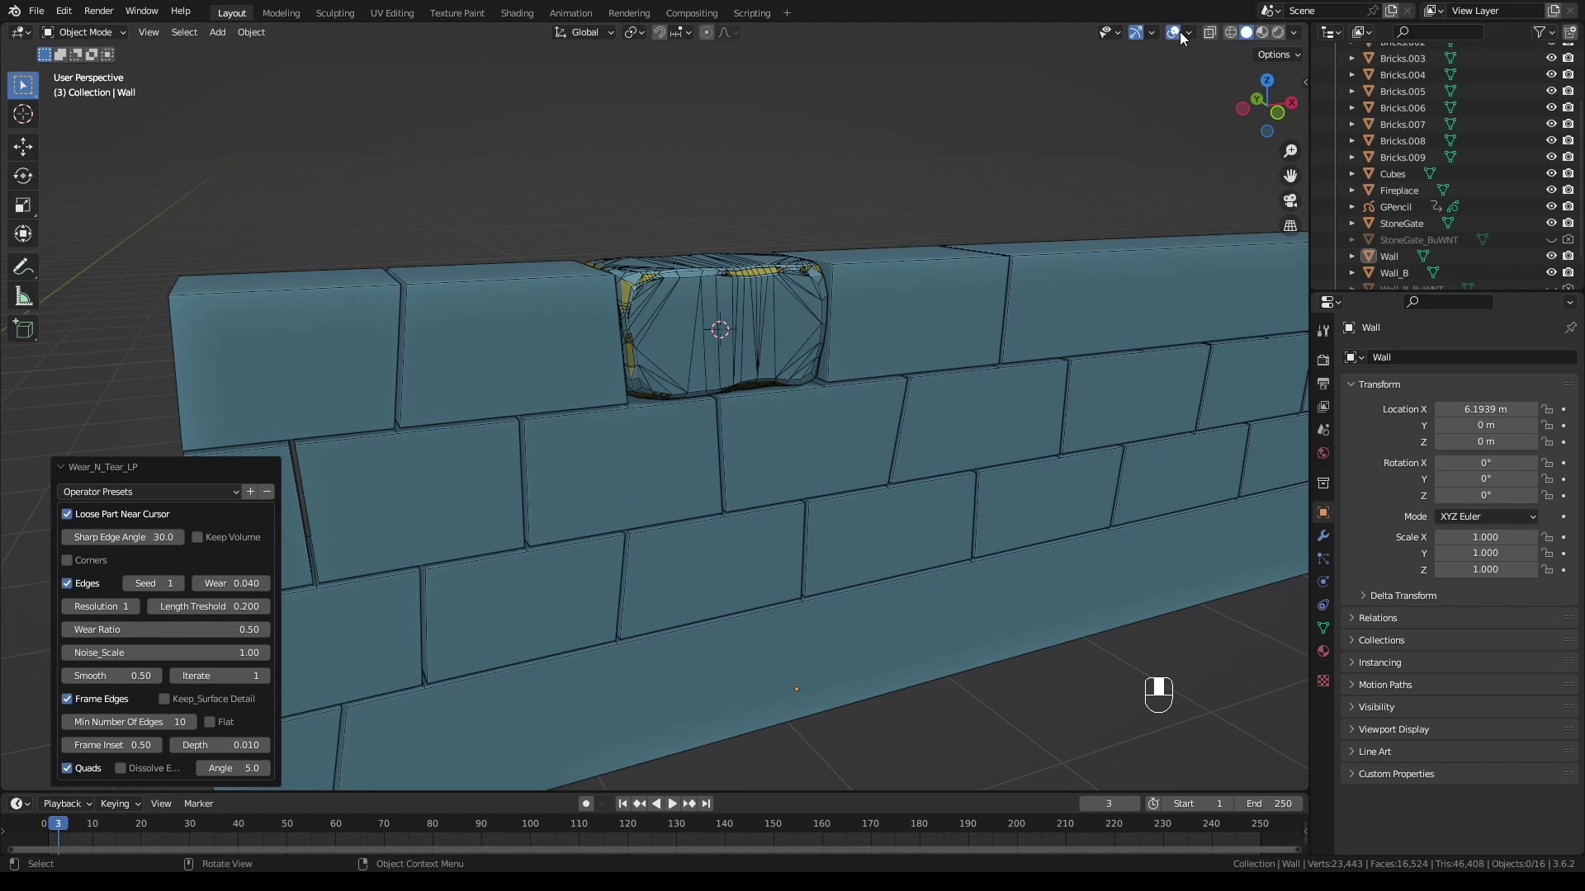
left_click(1176, 32)
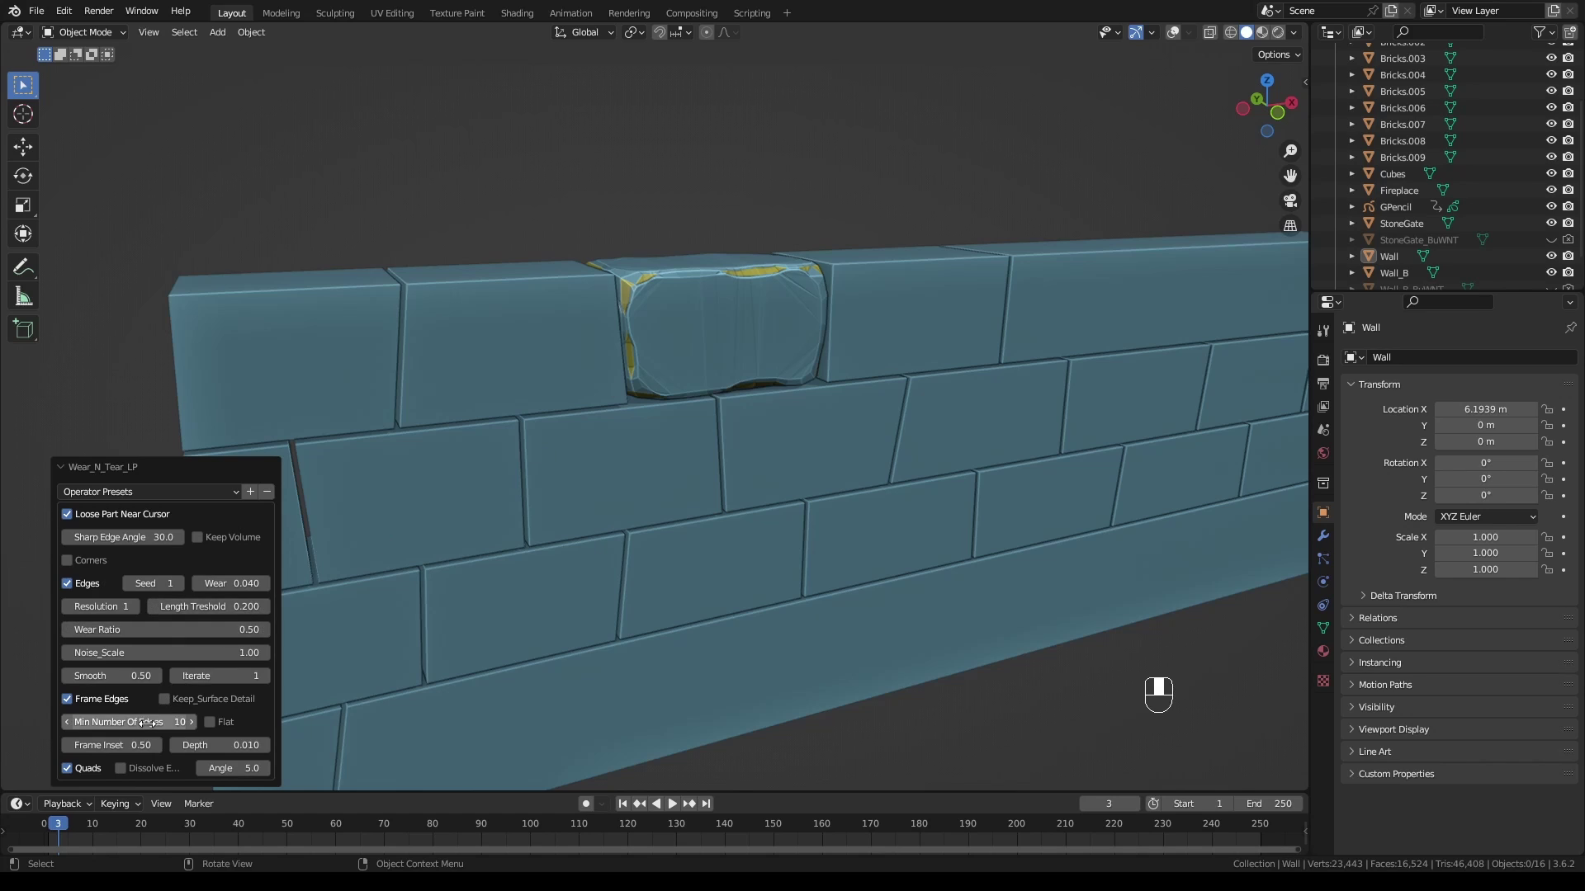
key("shift+alt+z")
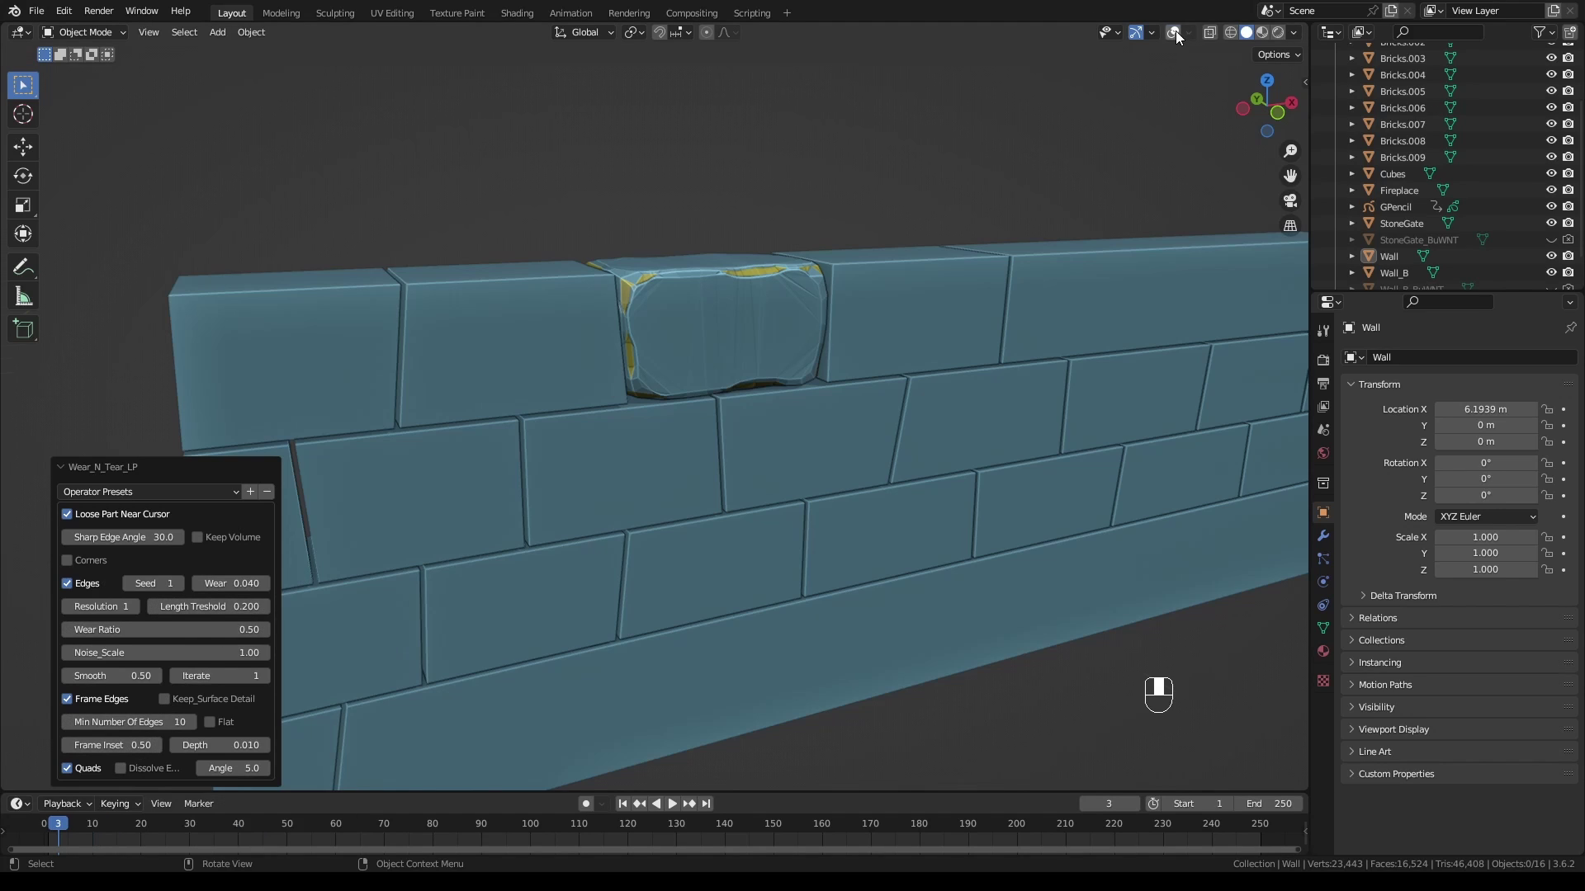
Try dissolving edges on the brick's quad mesh with a changed Angle, and turn Quads off
left_click(121, 768)
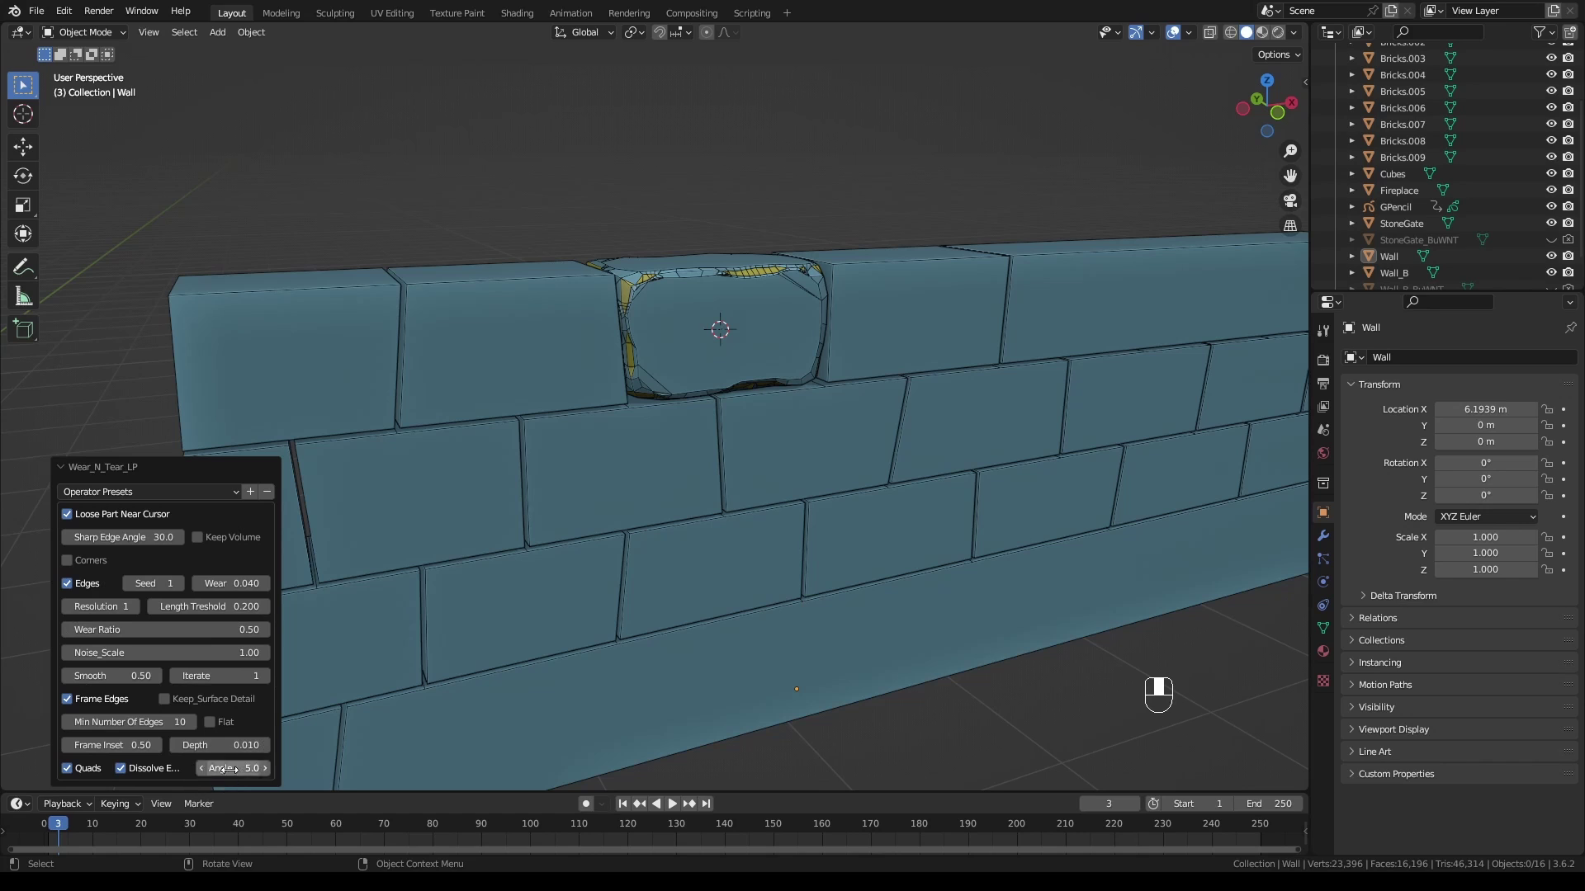
left_click_drag(239, 767, 899, 349)
left_click(66, 768)
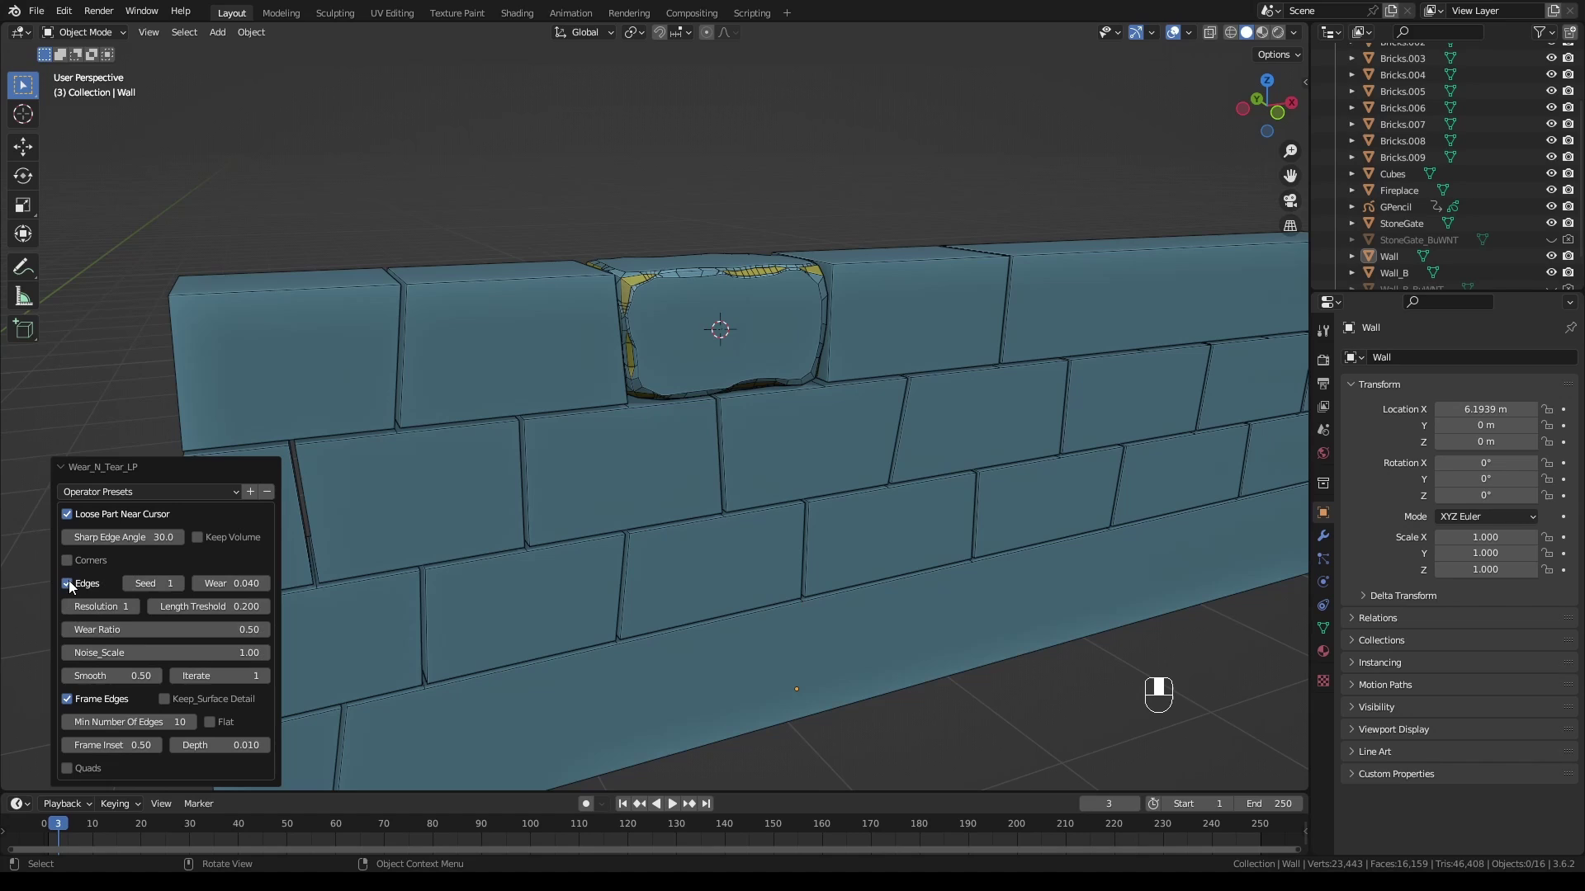
Turn off Edges wear on the brick and turn on Corners with a Wear of 0.060
left_click(67, 582)
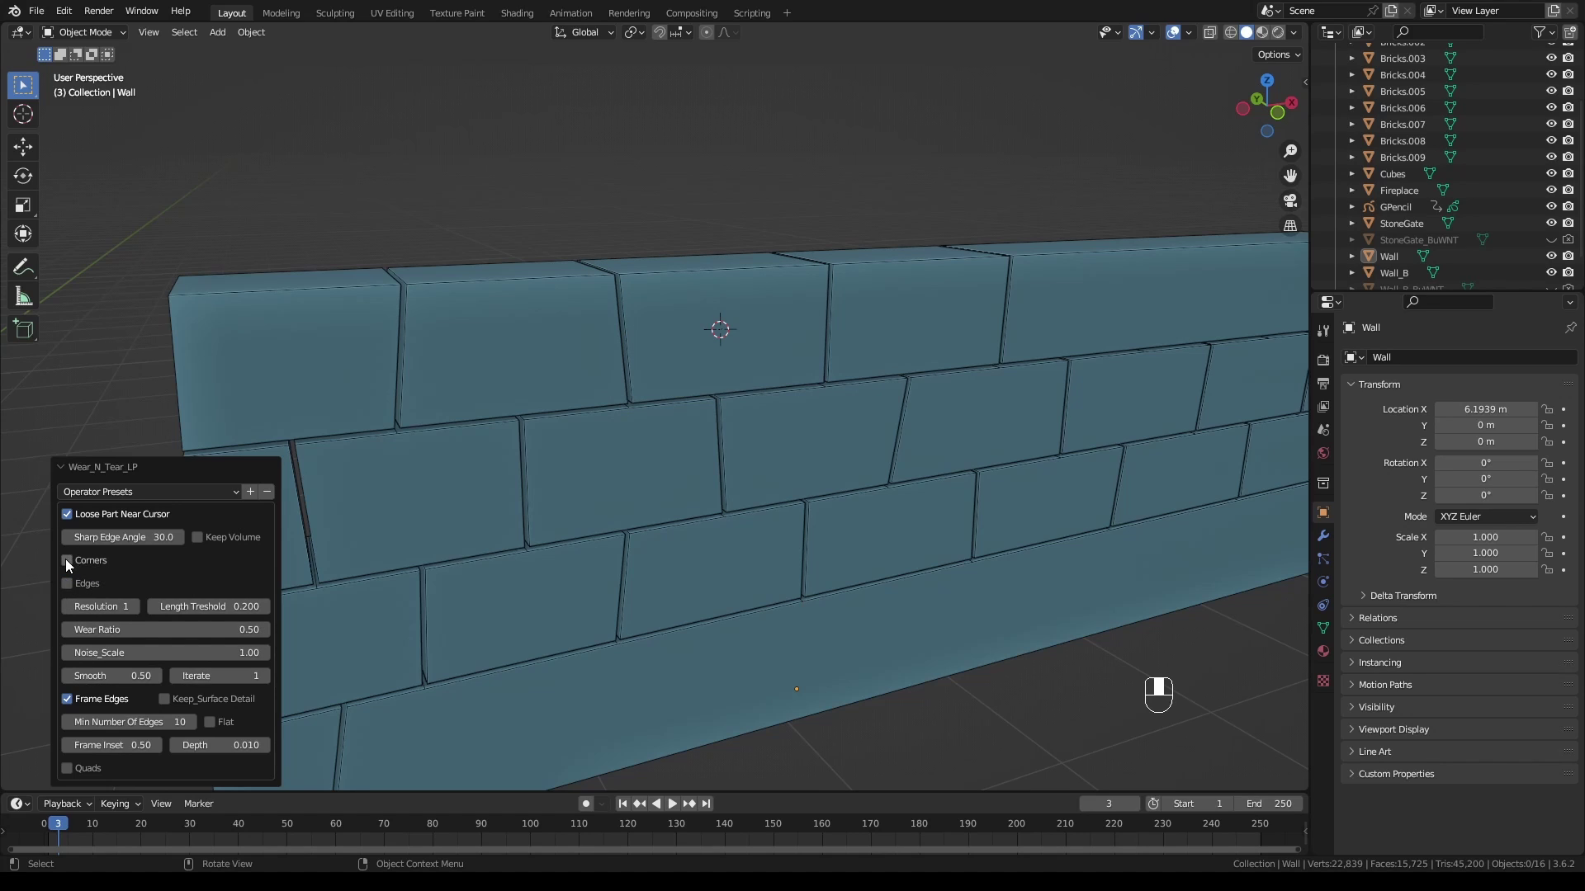
left_click(67, 561)
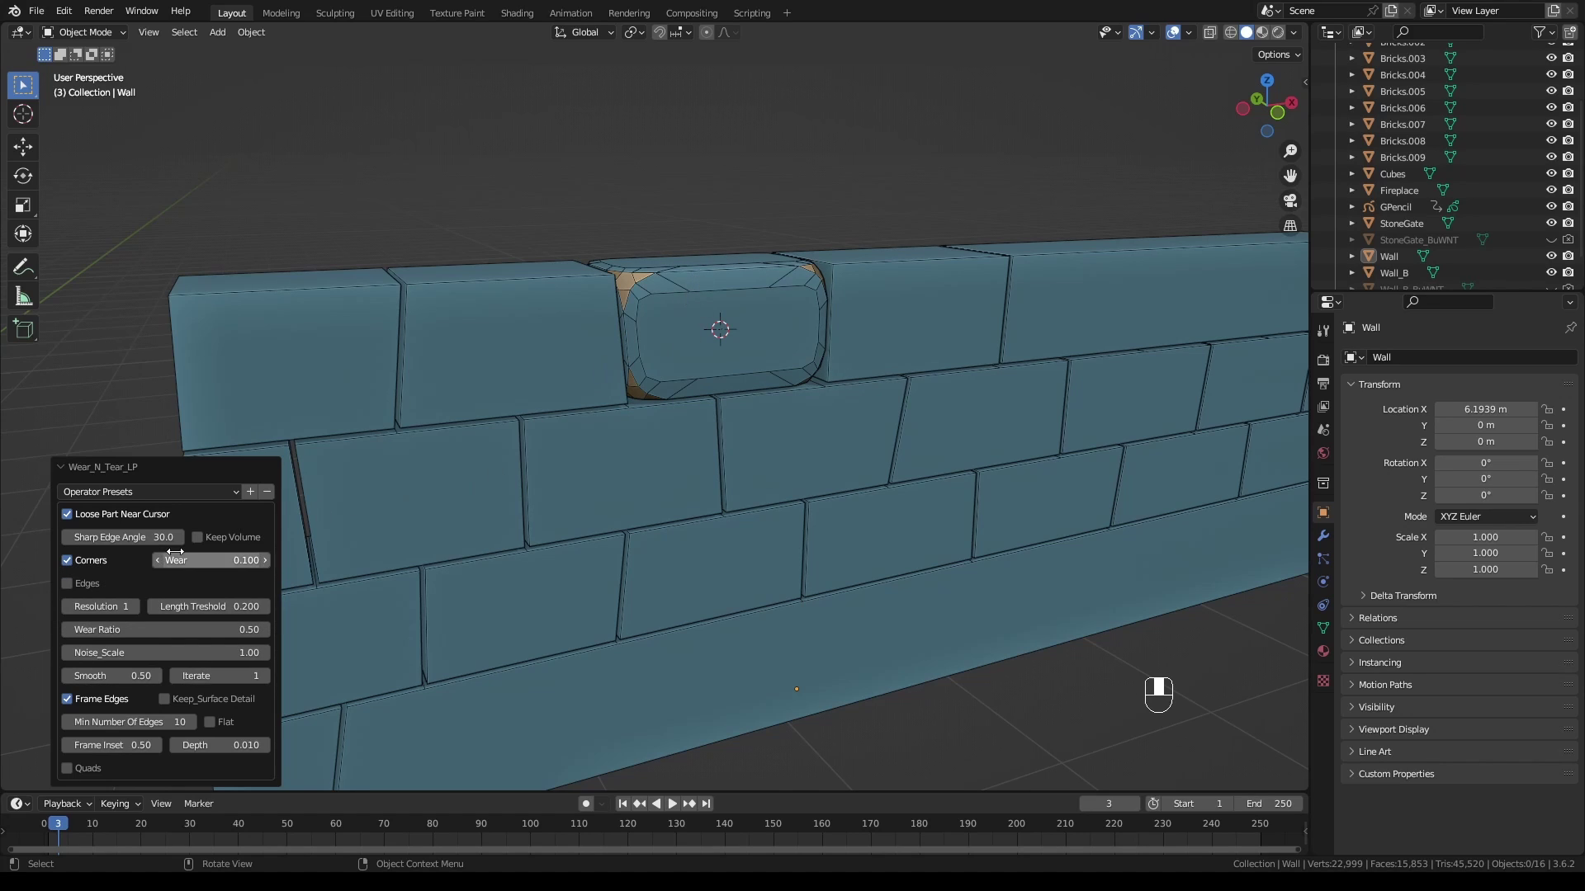
left_click_drag(202, 560, 972, 349)
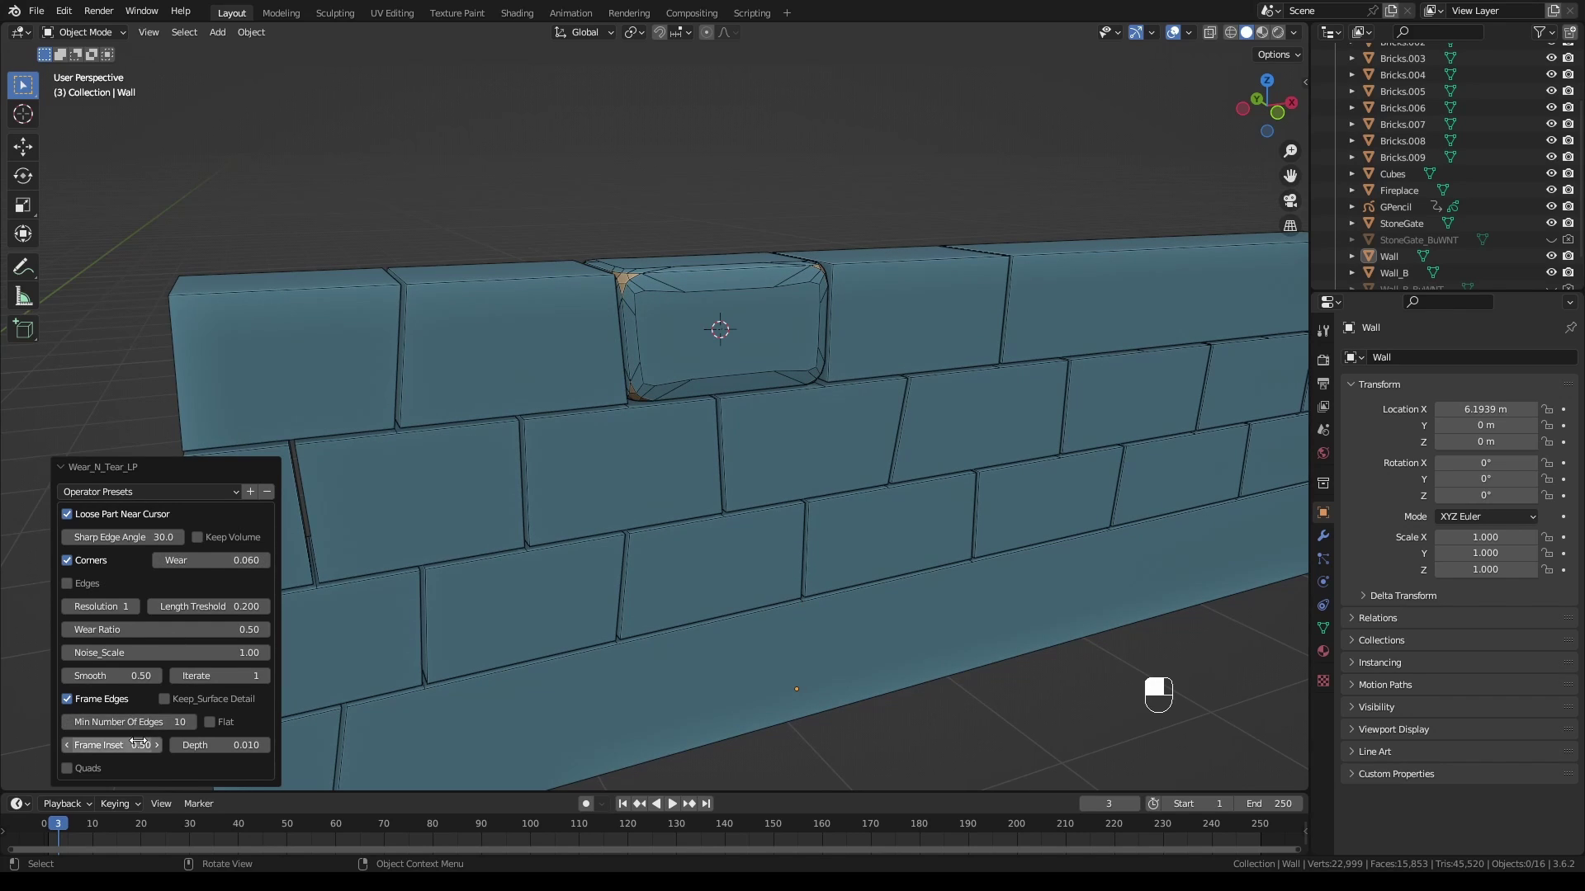
Set the Frame Inset to 0.08, extend the wear to the whole wall, and turn Edges back on
left_click_drag(108, 745, 903, 530)
left_click(67, 514)
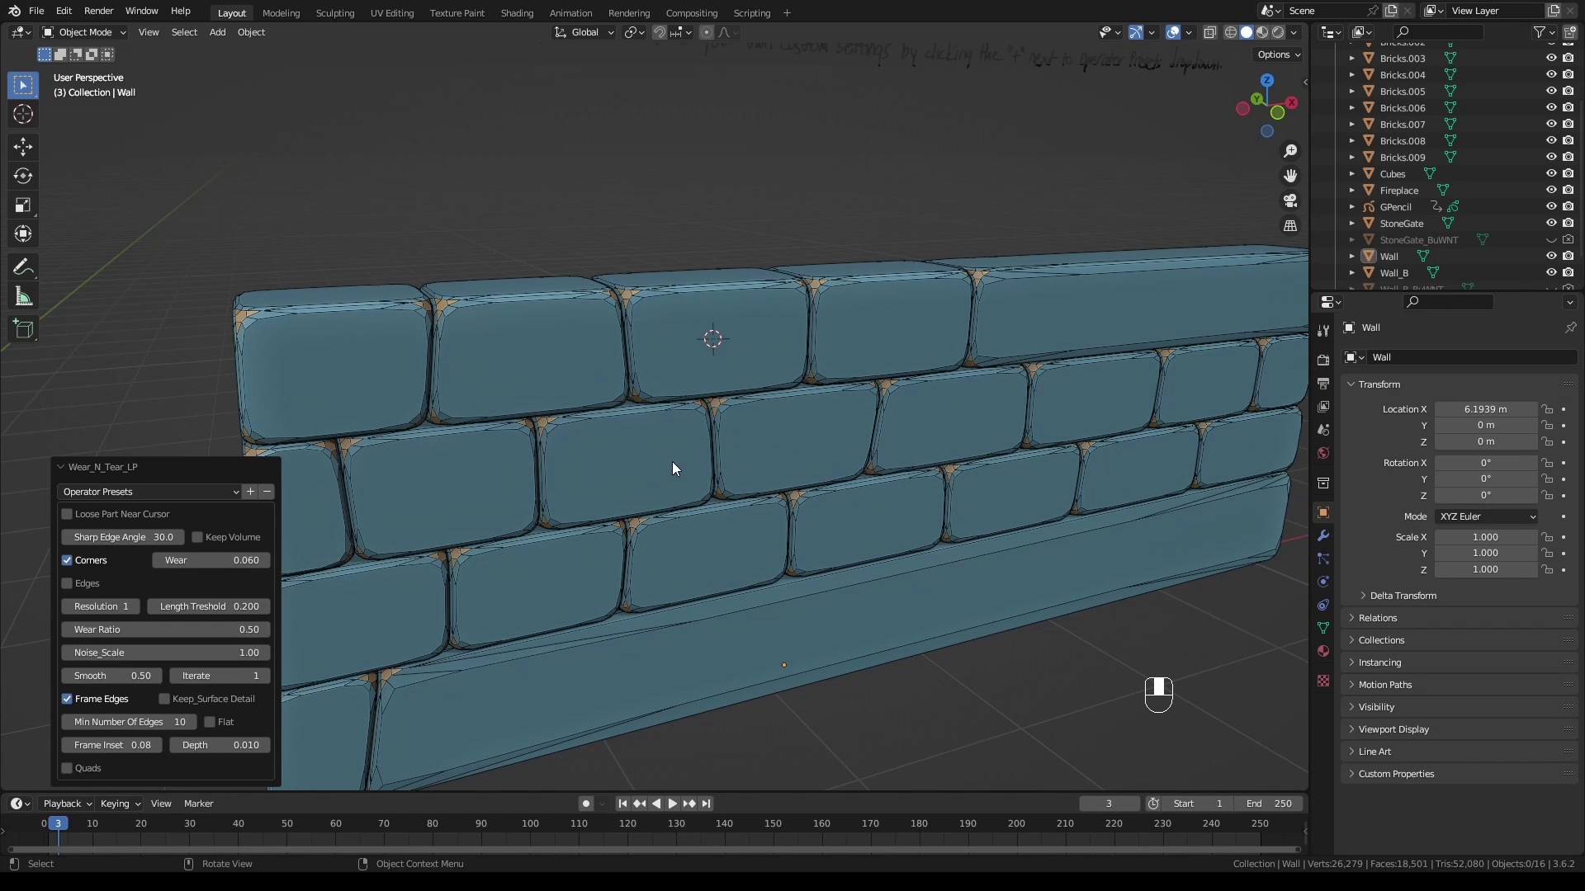
left_click(67, 584)
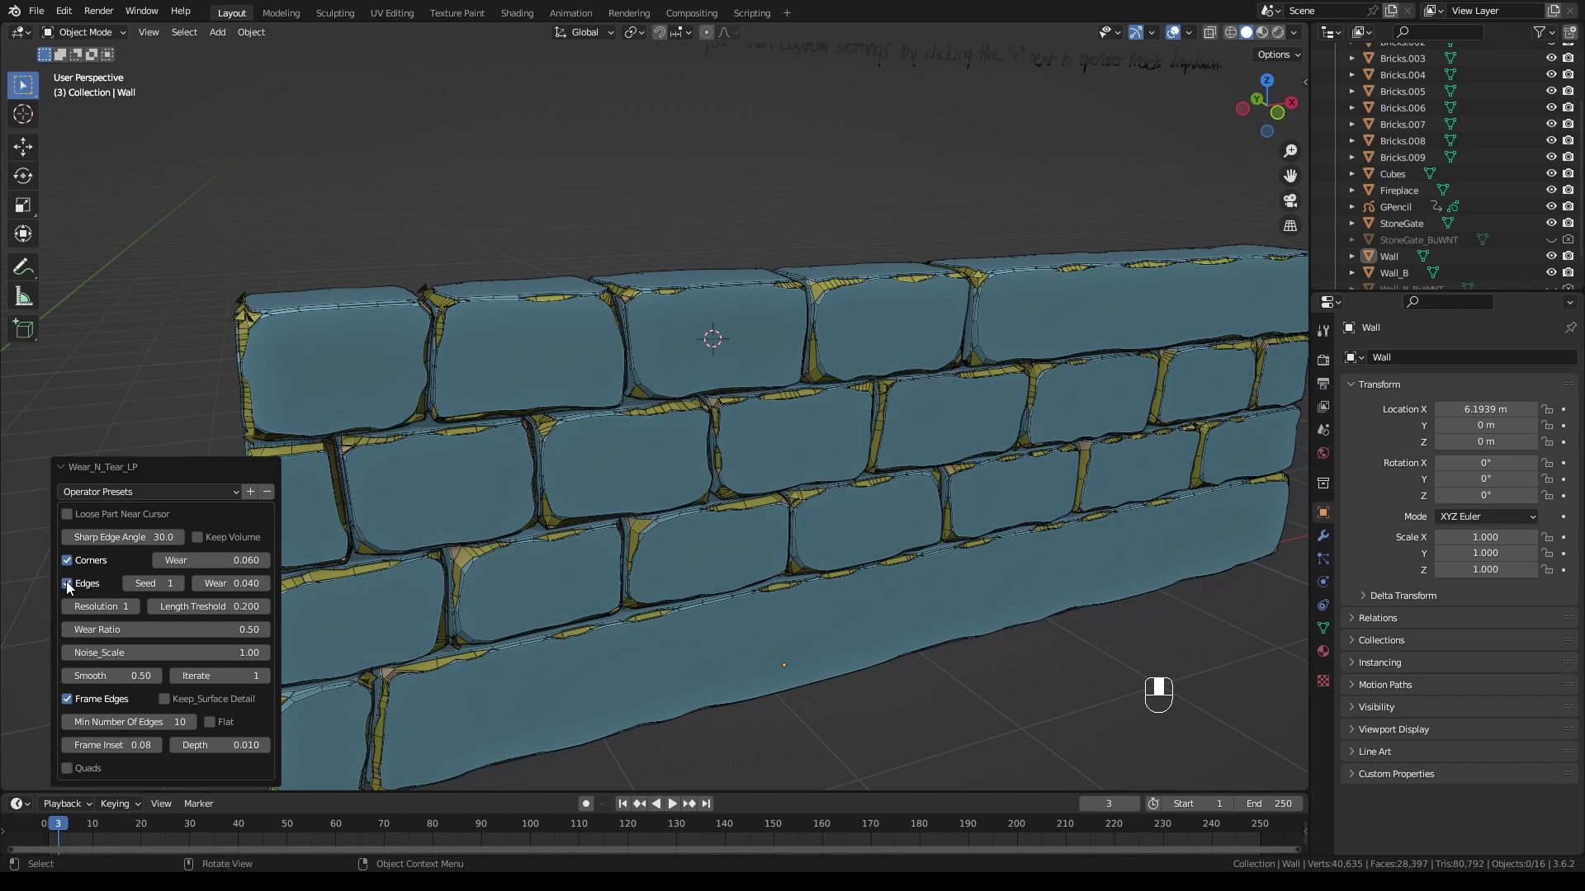
Compare the wall with Corners off and on, and examine the combined corner and edge wear up close
left_click(67, 561)
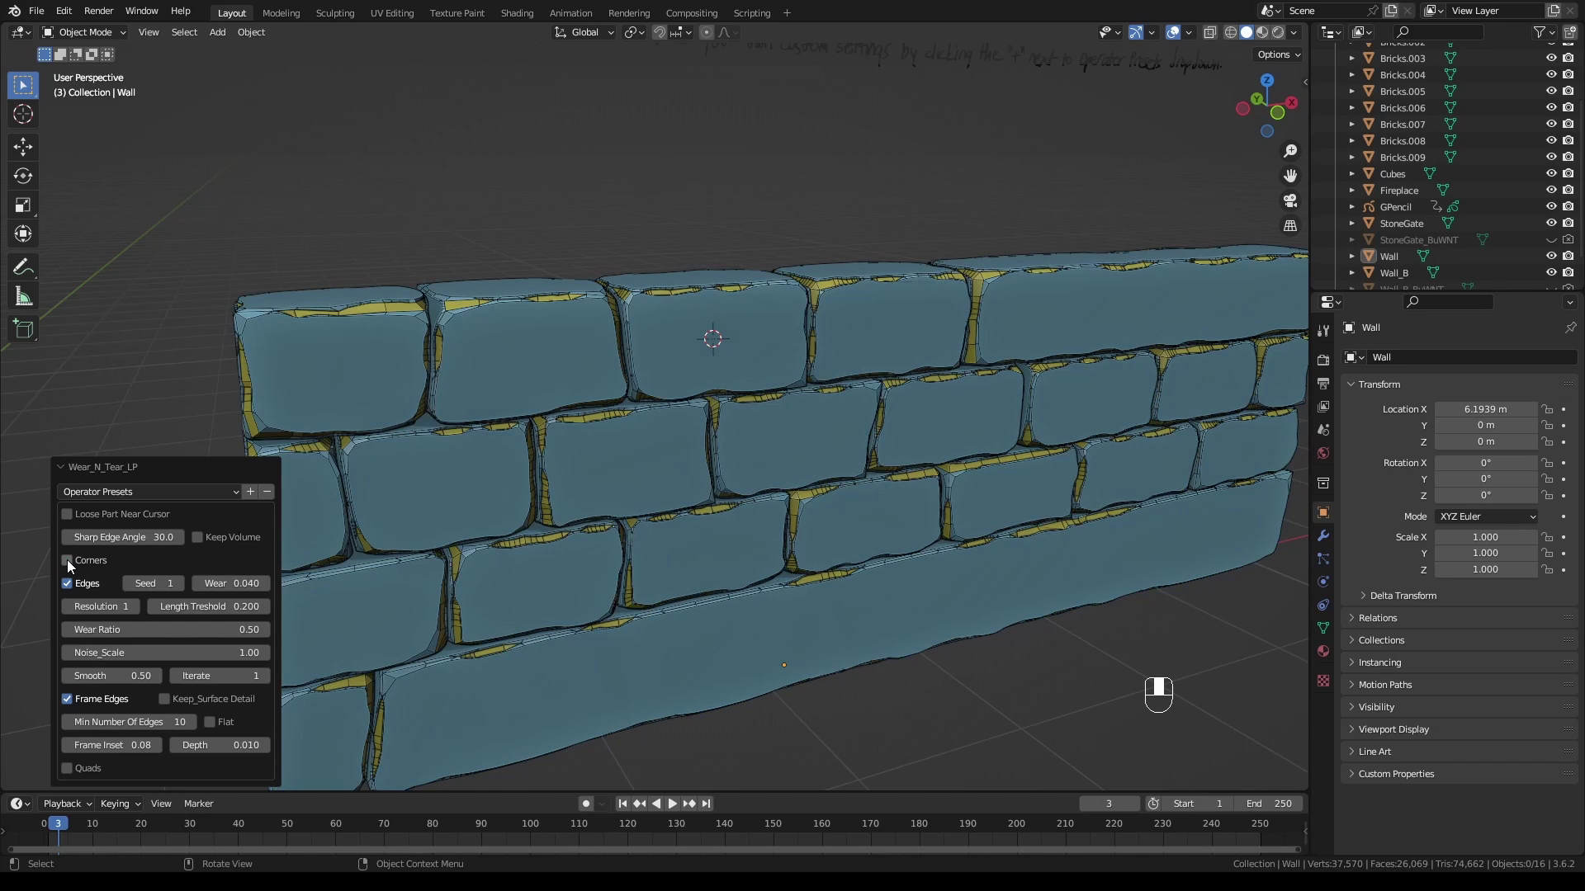
left_click(68, 561)
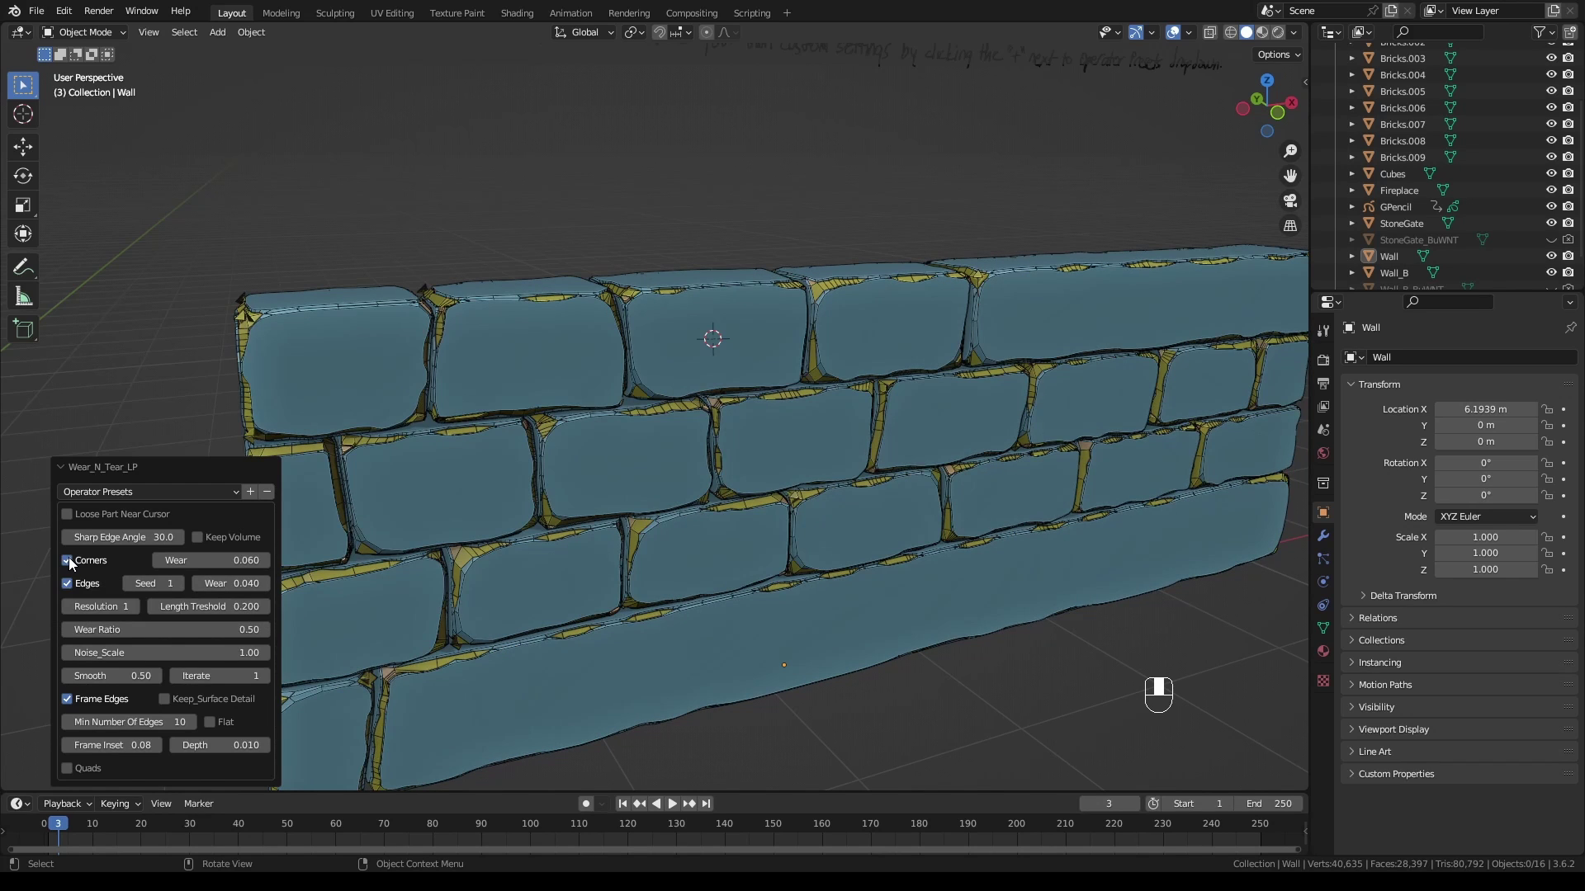
middle_click_drag(570, 459, 818, 320, "shift")
scroll(686, 532, "up", 5)
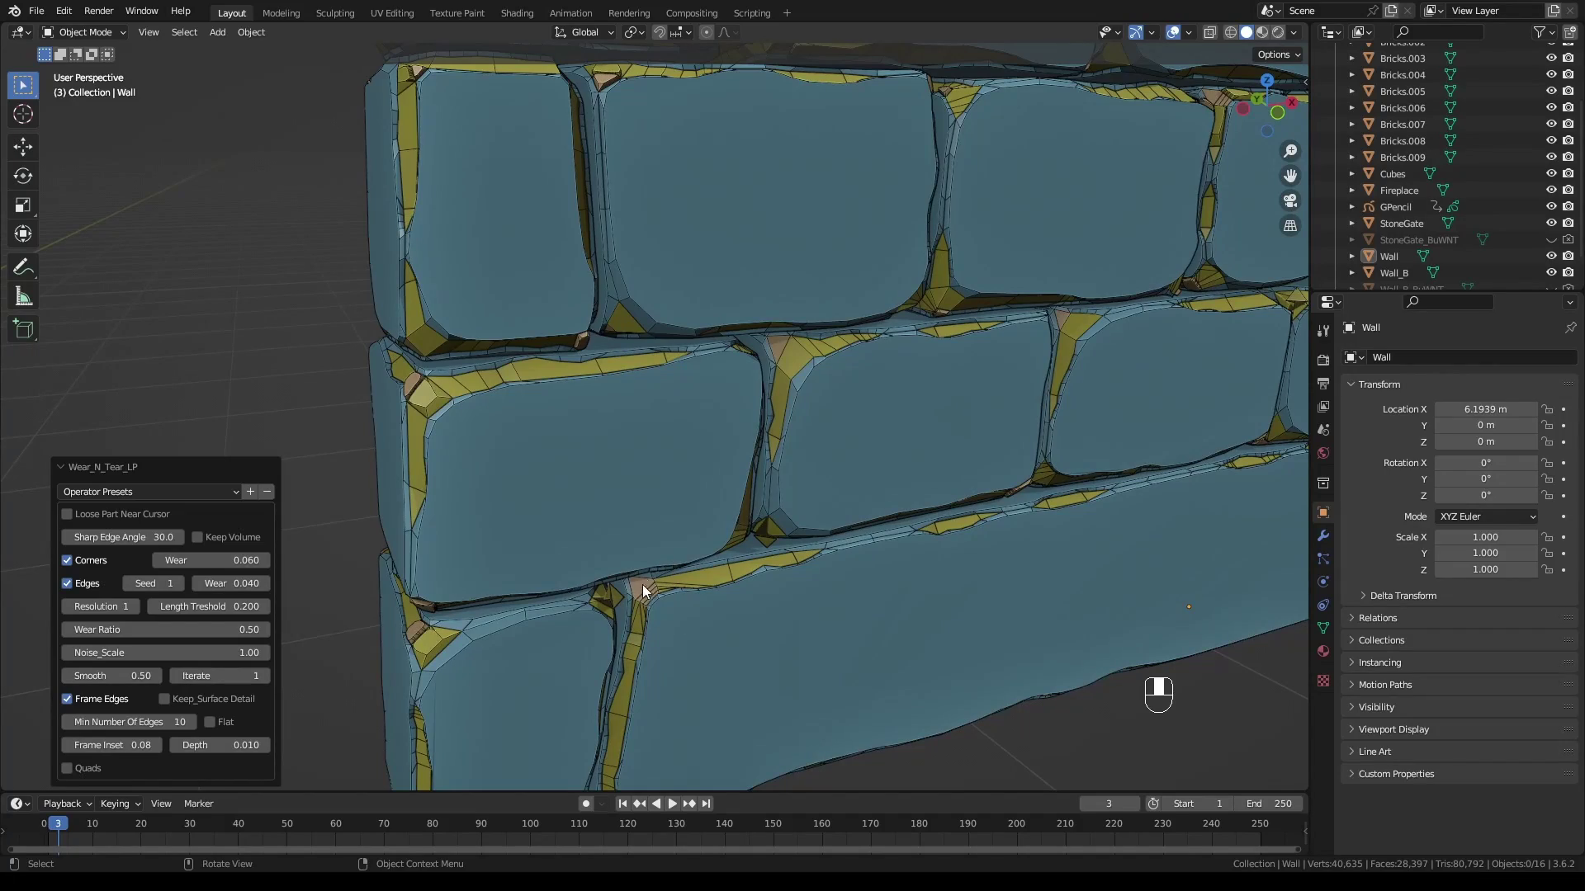
scroll(642, 586, "down", 4)
middle_click_drag(641, 584, 657, 566, "shift")
scroll(644, 586, "up", 3)
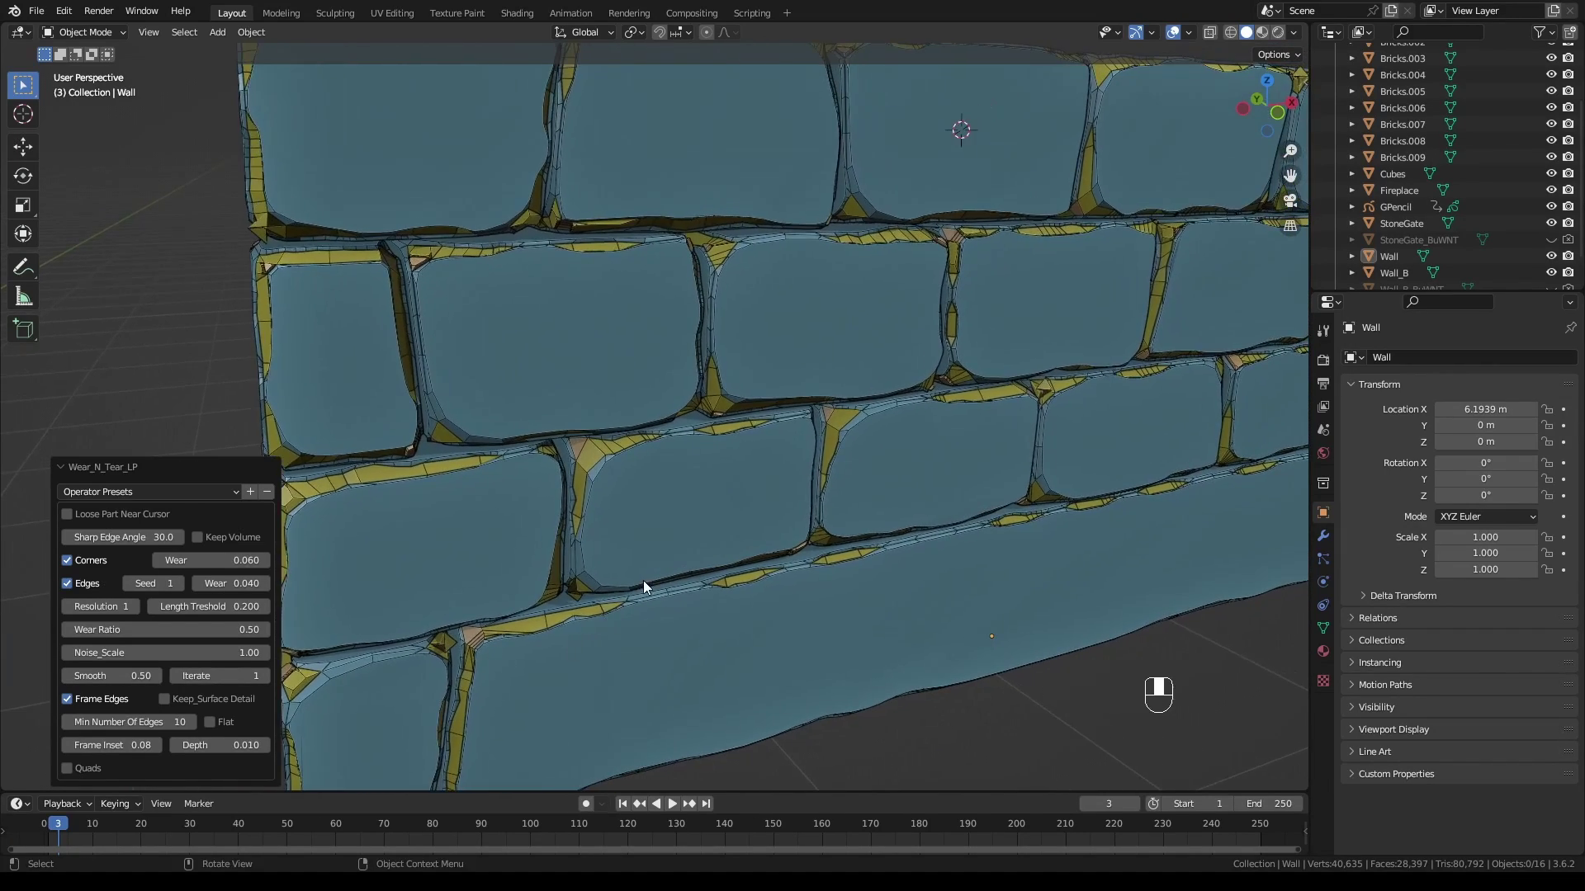
scroll(643, 582, "down", 3)
middle_click_drag(914, 403, 777, 518, "shift")
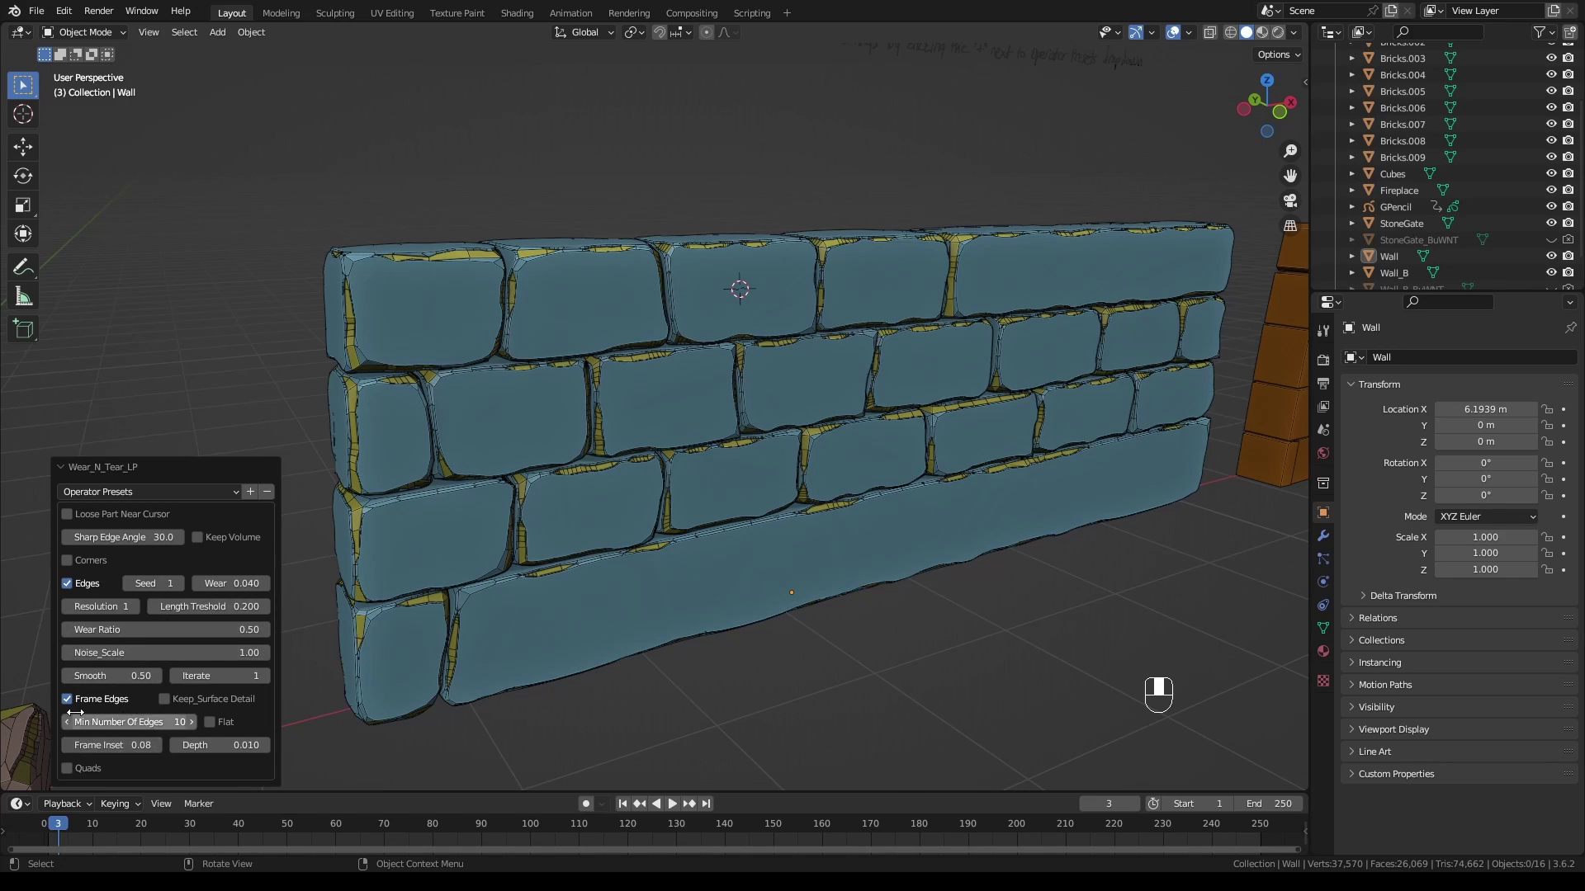
Try other frame Depth values on the edge-worn wall and return the Depth to 0.010
left_click_drag(219, 744, 614, 532)
middle_click_drag(637, 403, 705, 386)
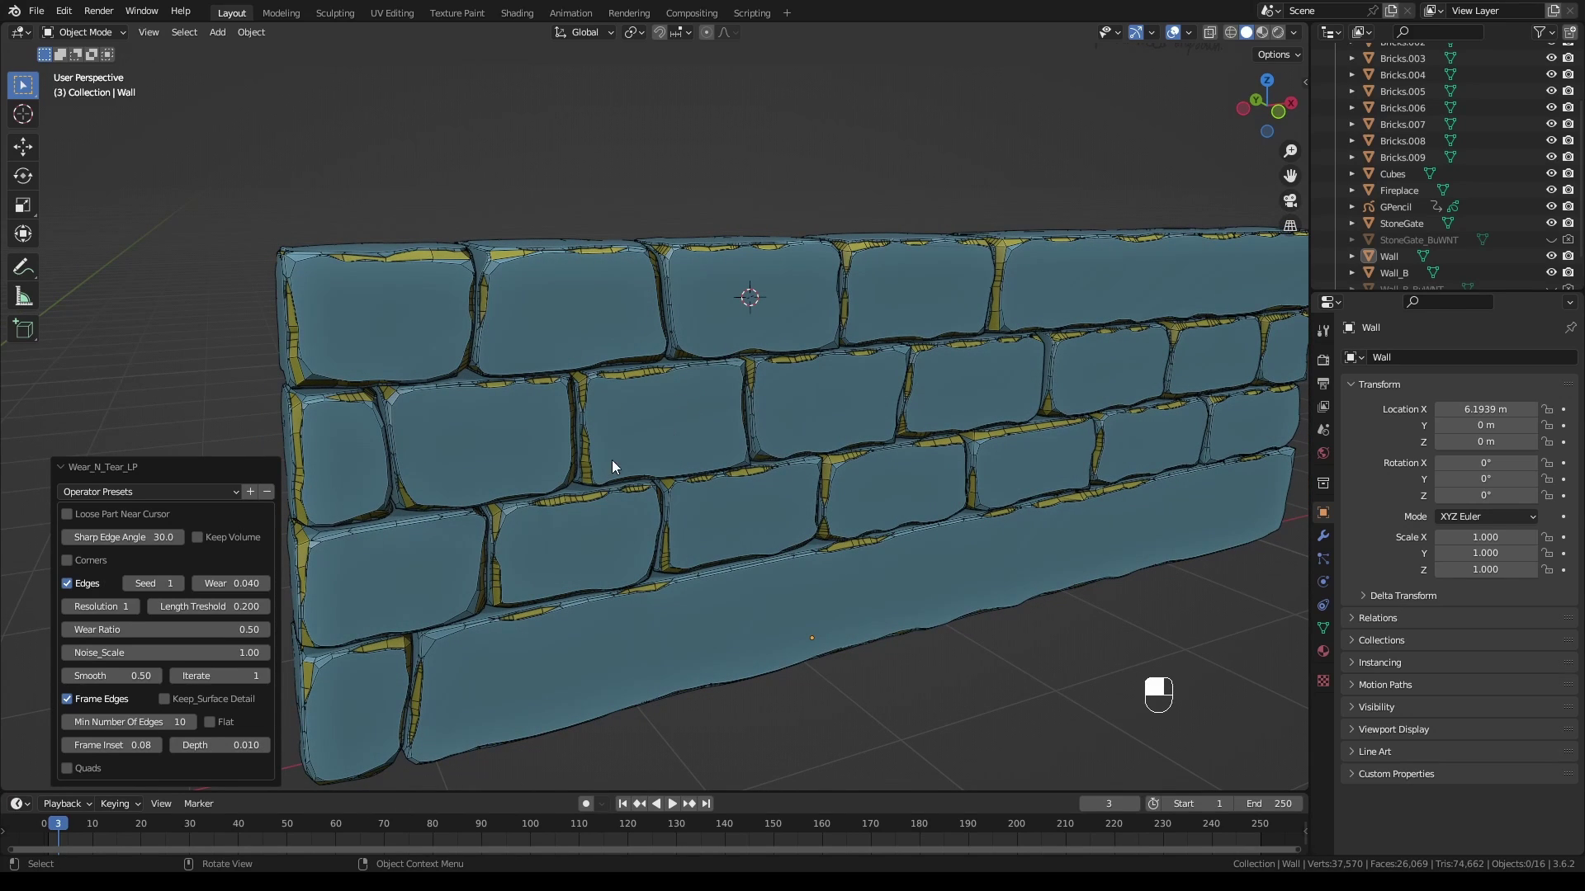
Try Keep Volume on the wall, and set the Frame Inset to 0.26 while viewing it without overlays
left_click(197, 538)
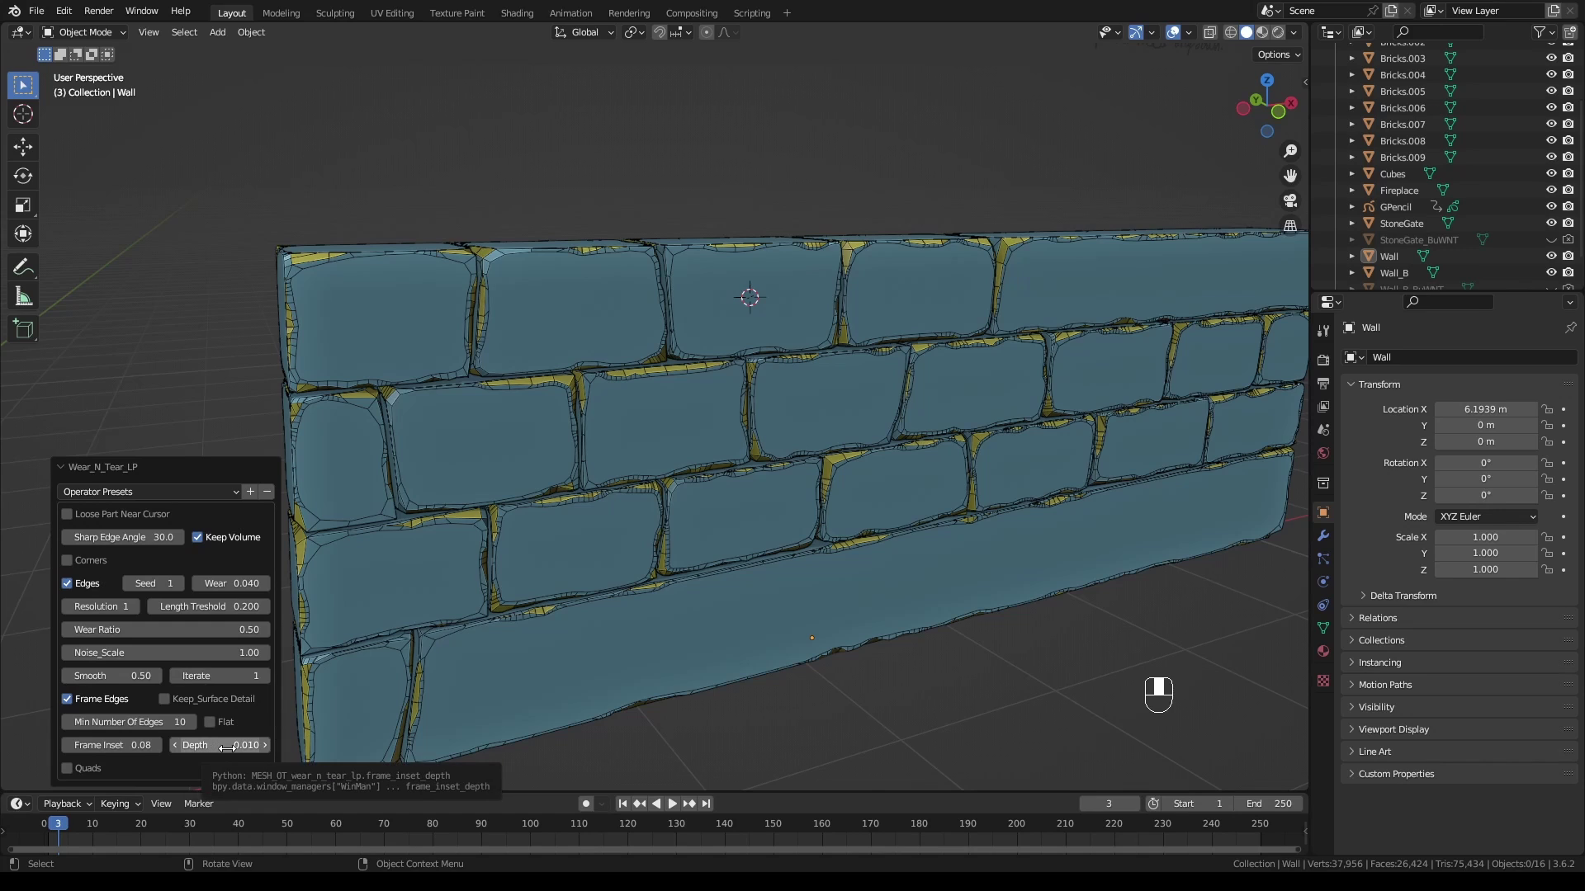
left_click(1173, 32)
left_click_drag(112, 745, 152, 745)
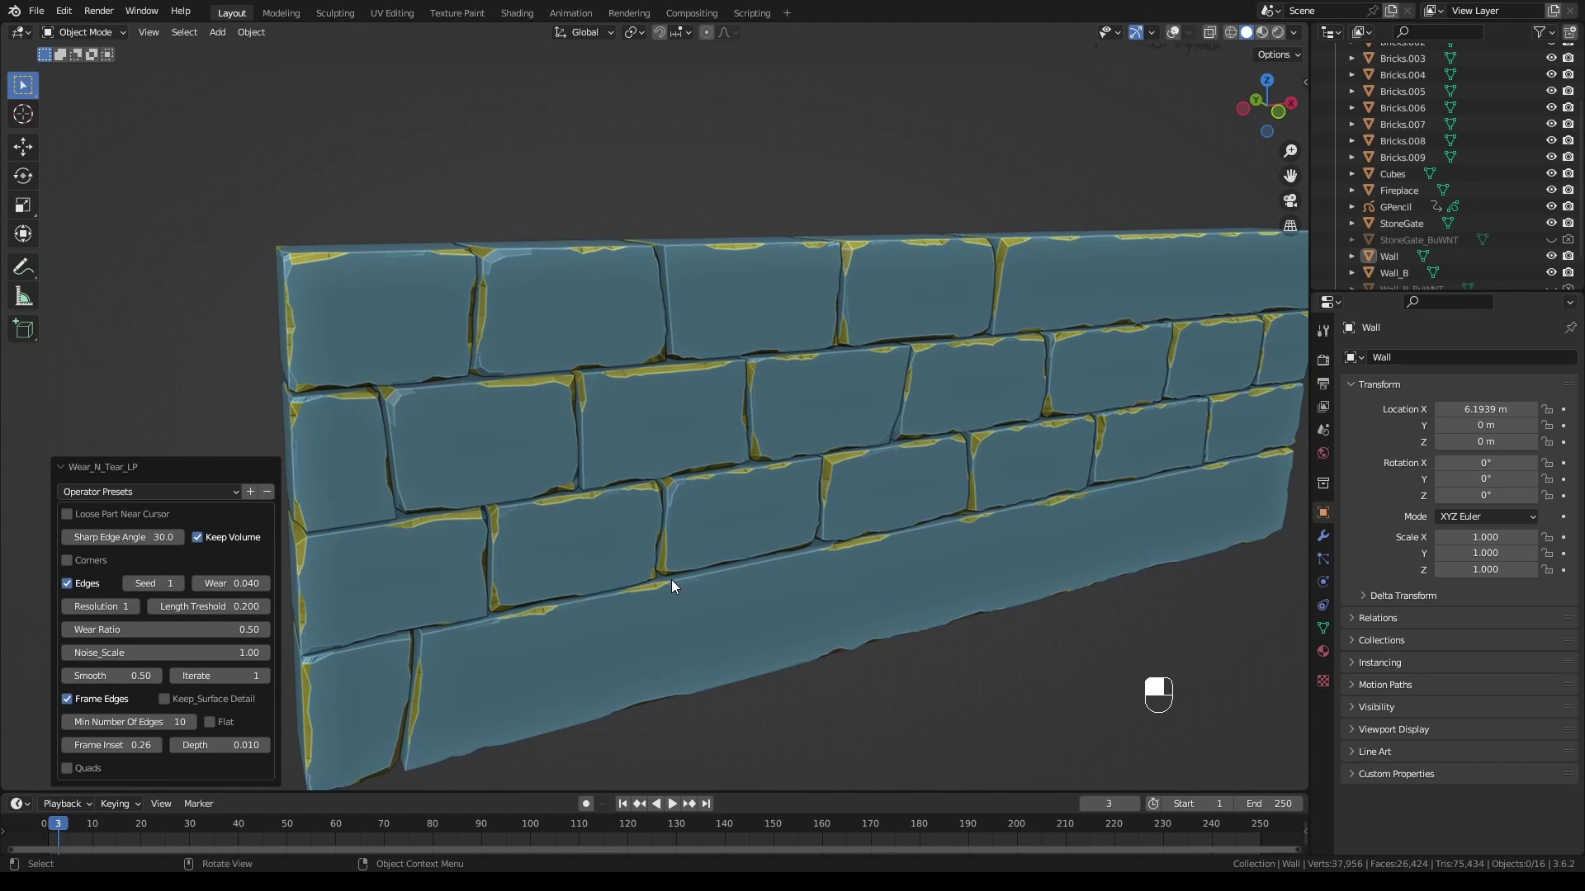
left_click(1173, 33)
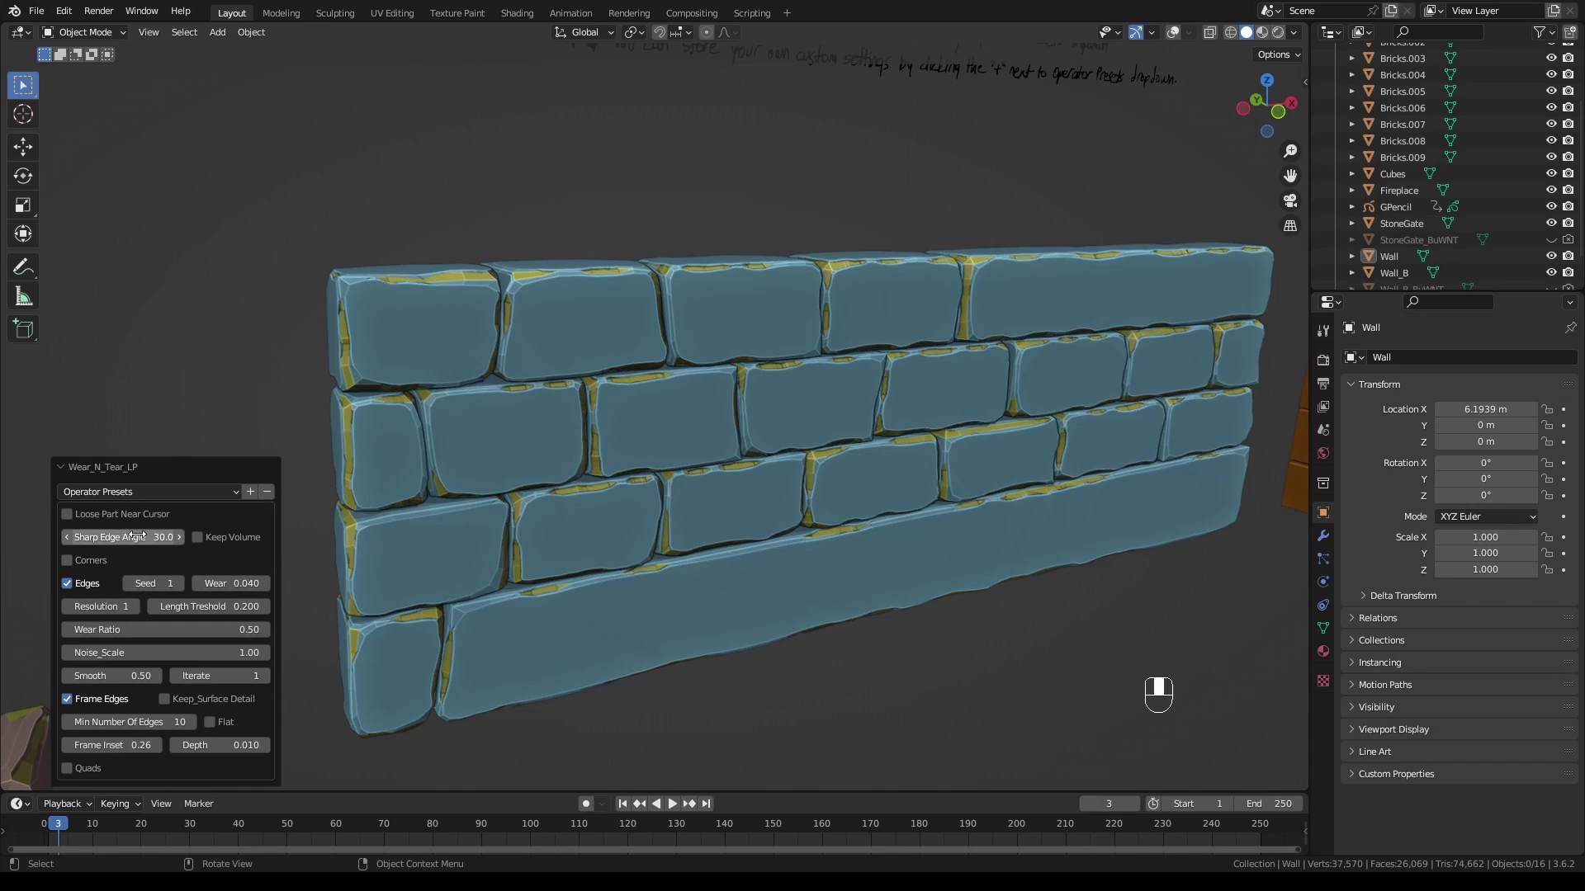
Limit the wear to the brick near the cursor, try a Sharp Edge Angle of 88.8, and return the angle to 30
left_click(71, 512)
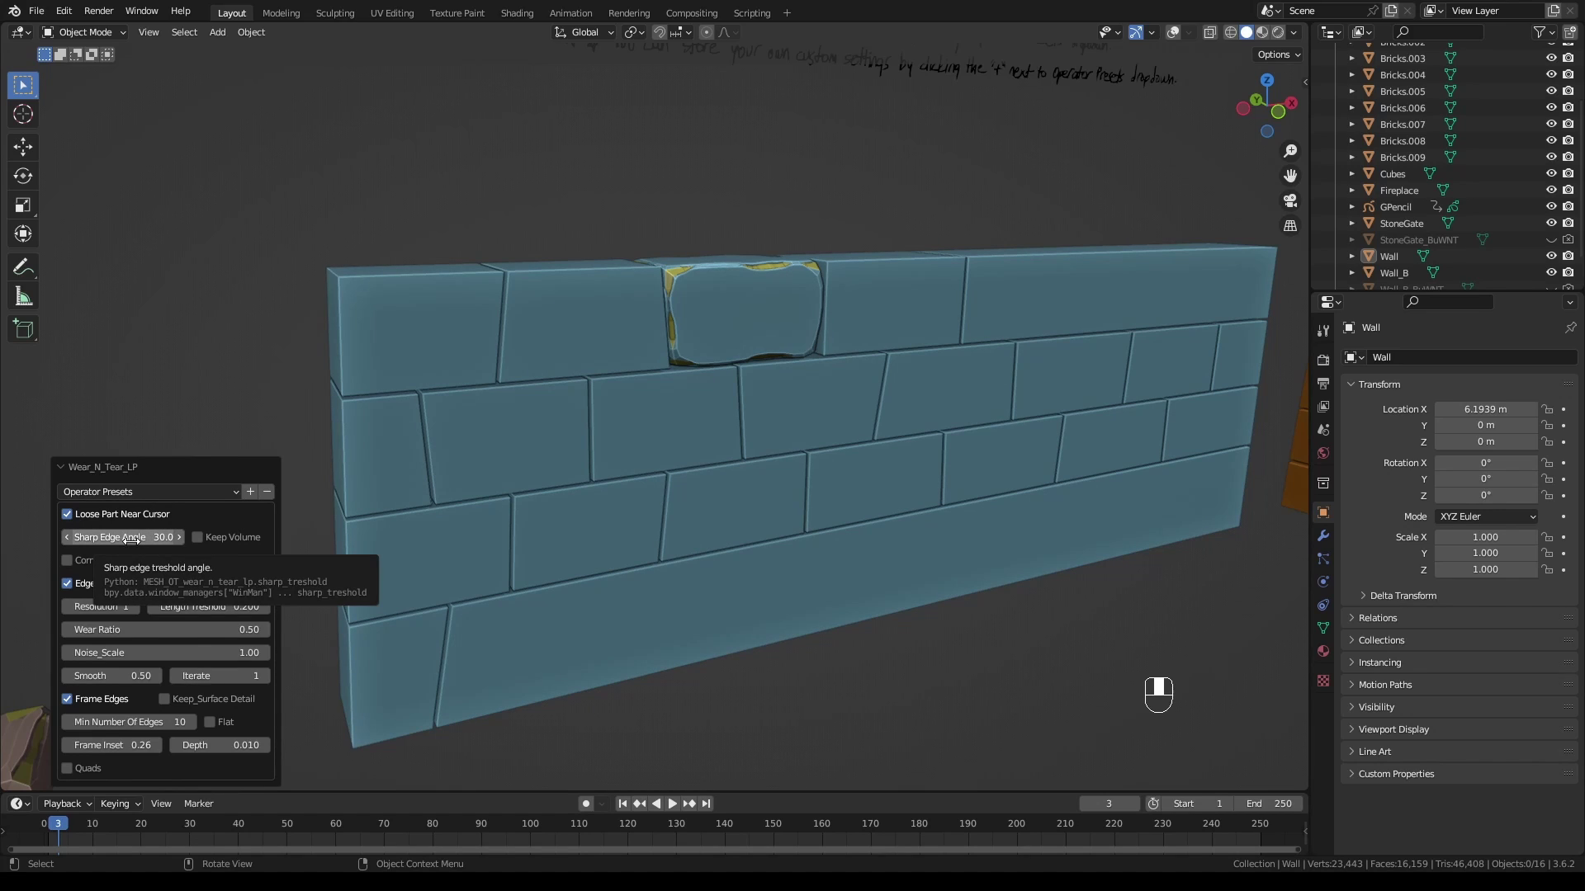
left_click_drag(127, 539, 652, 475)
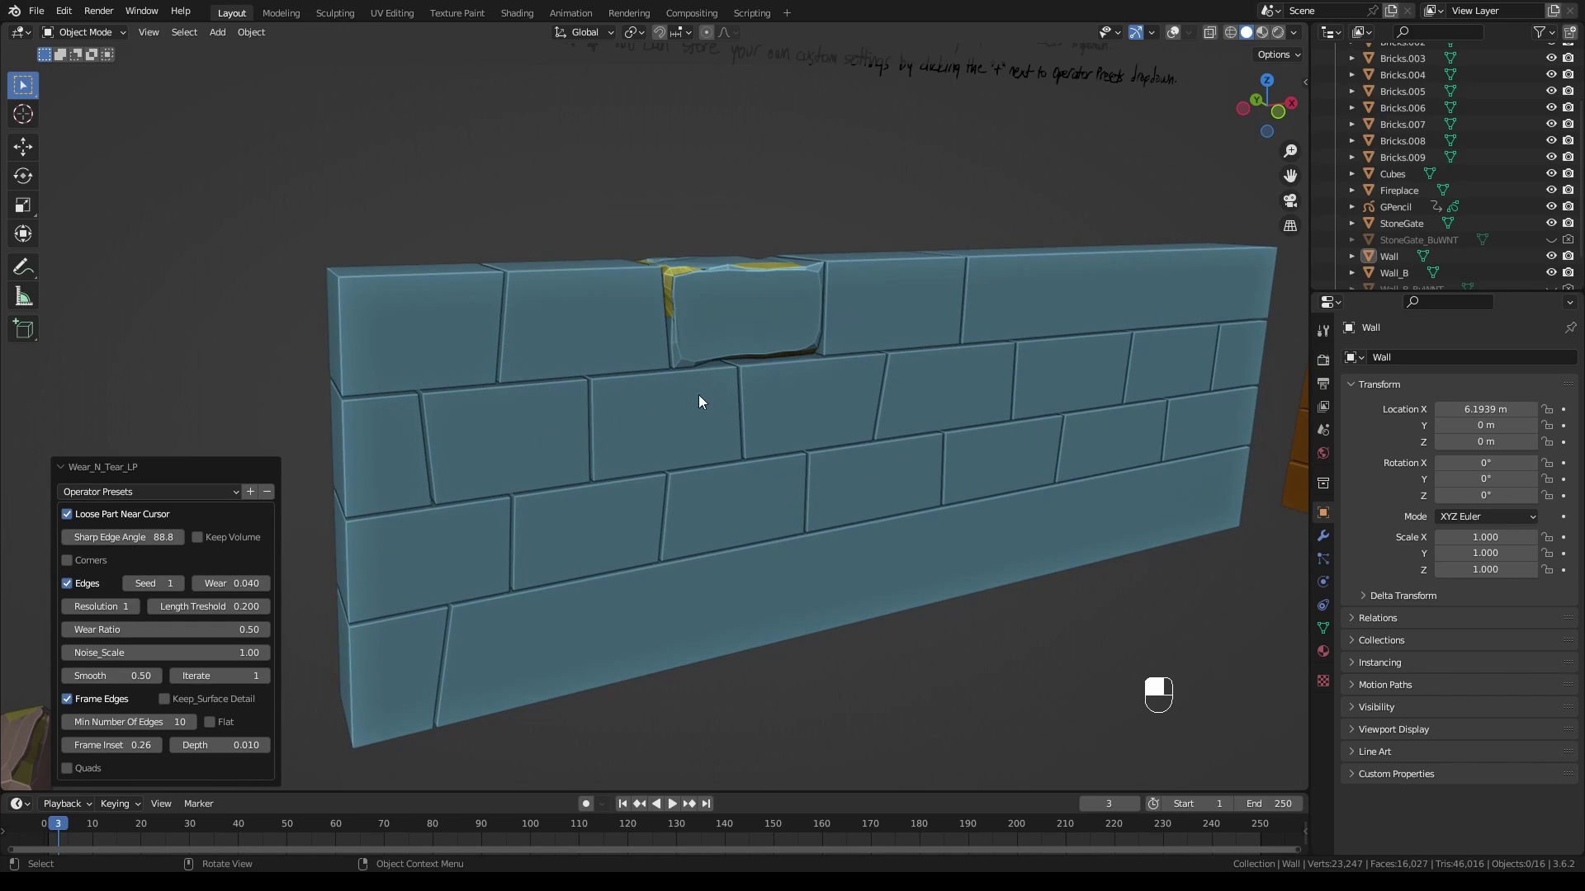
left_click(140, 538)
type("30")
key("Return")
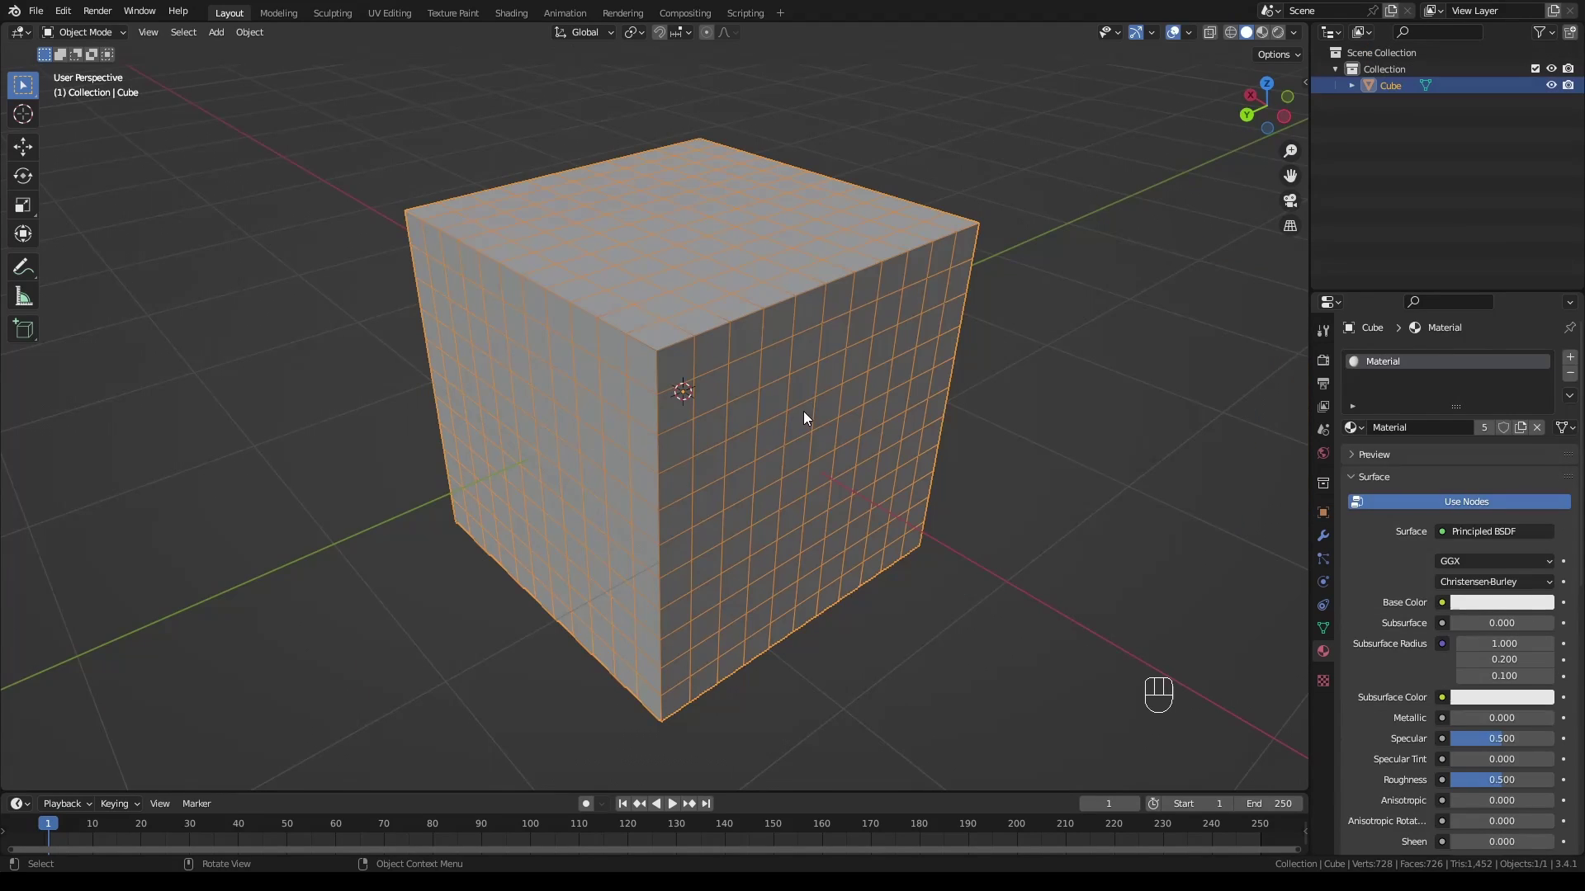
Apply Wear_N_Tear_LP to the subdivided cube
key("F9")
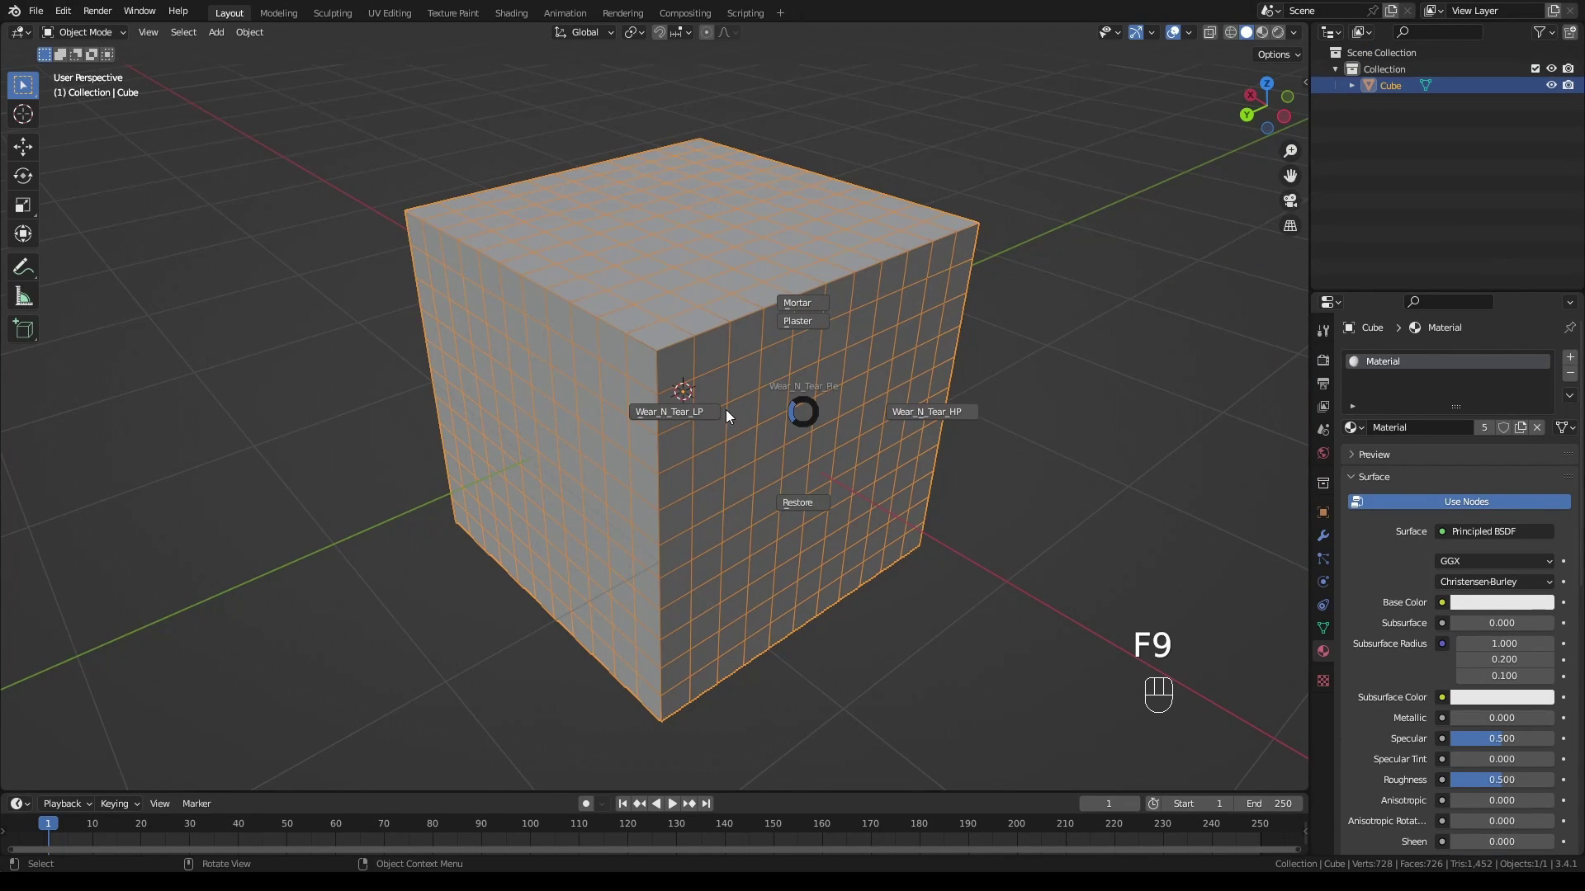
left_click(674, 413)
left_click(696, 695)
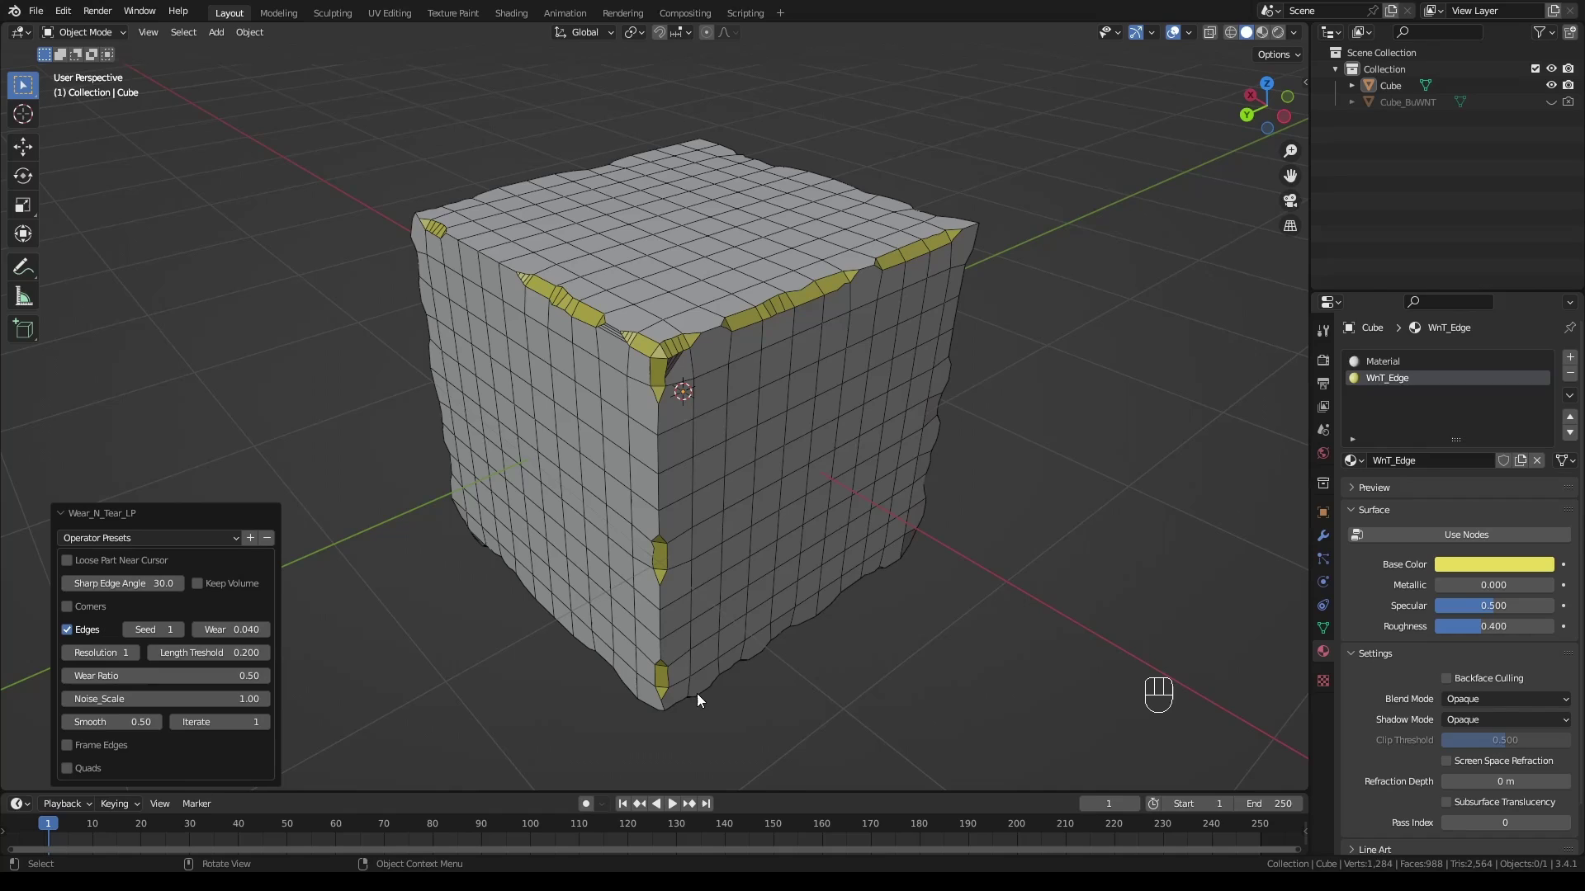
Turn on Frame Edges with Keep_Surface_Detail for the cube and adjust the frame Depth
left_click(66, 746)
left_click(164, 699)
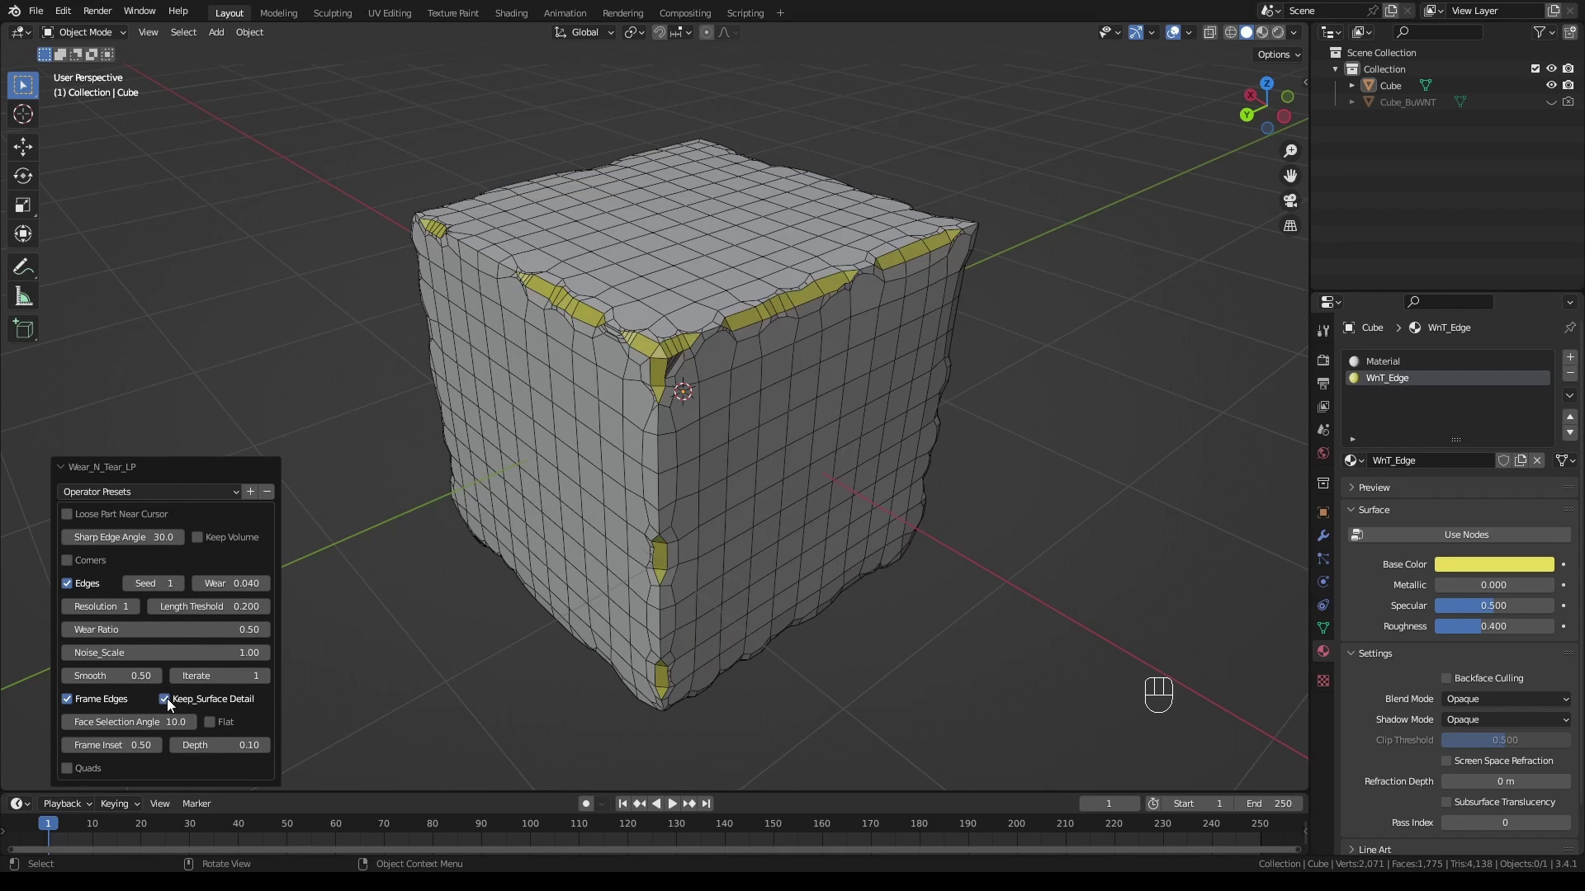
left_click_drag(238, 745, 264, 745)
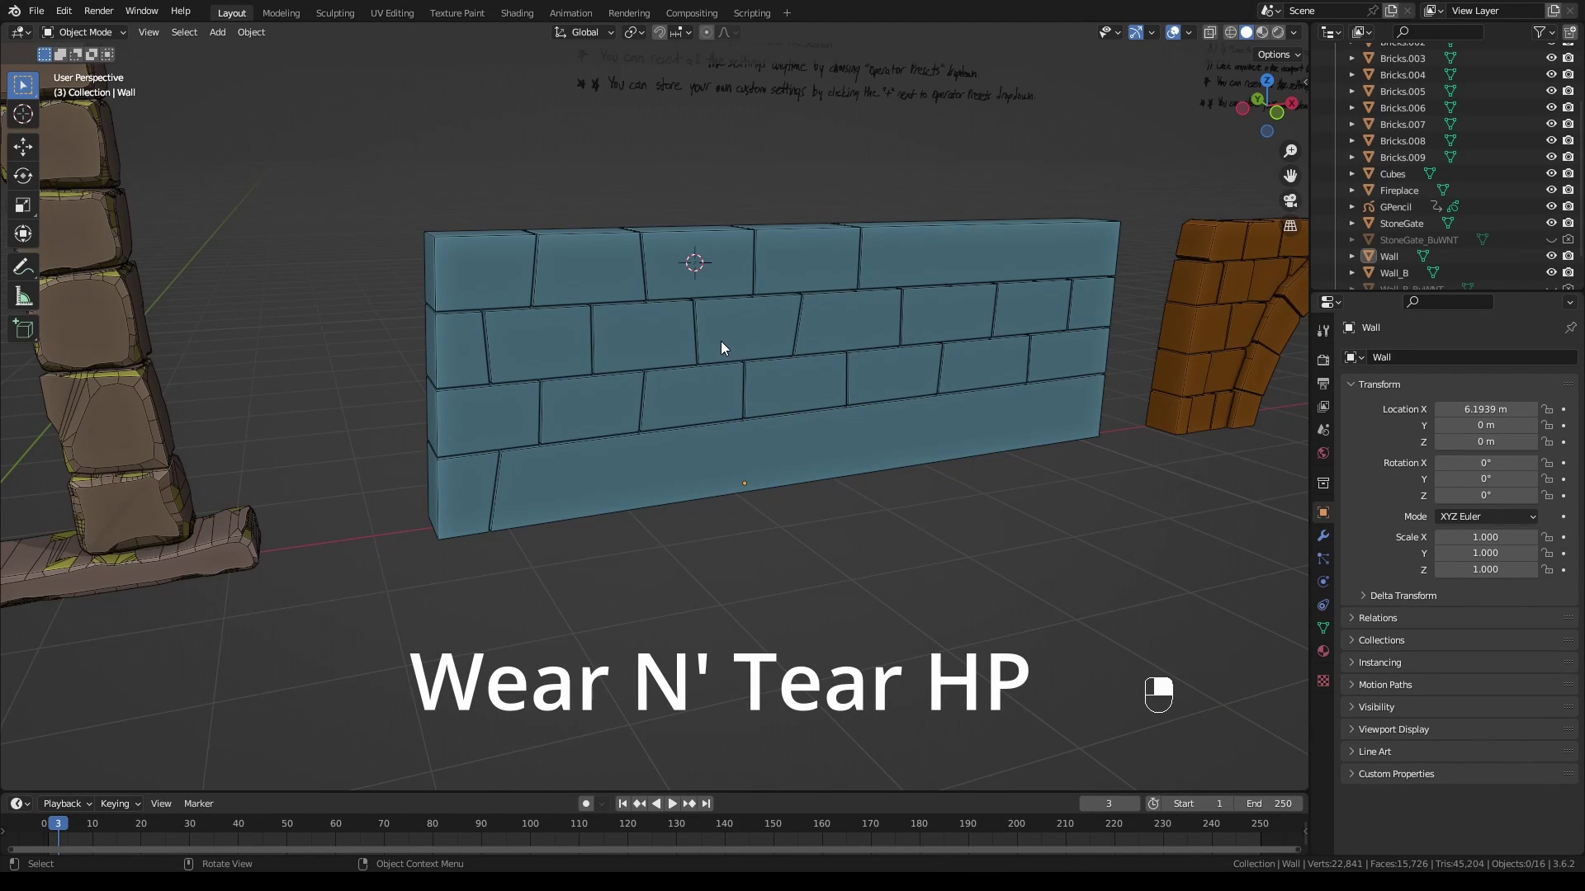
Apply Wear_N_Tear_HP to the blue wall with the operator defaults restored and Individual turned on
left_click(721, 347)
key("F9")
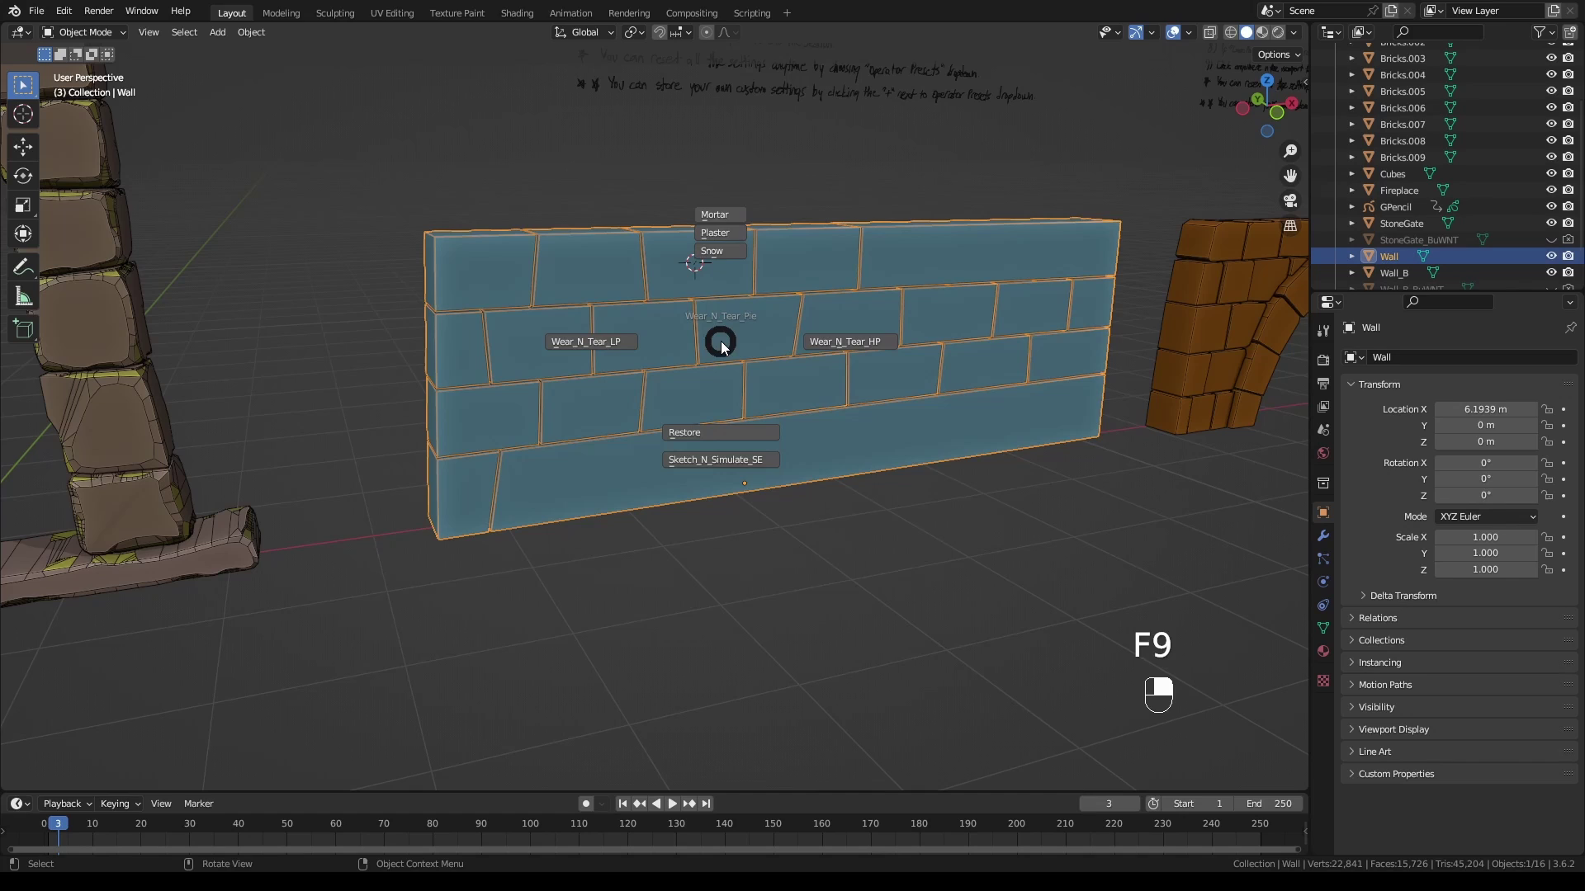
left_click(857, 340)
left_click(830, 369)
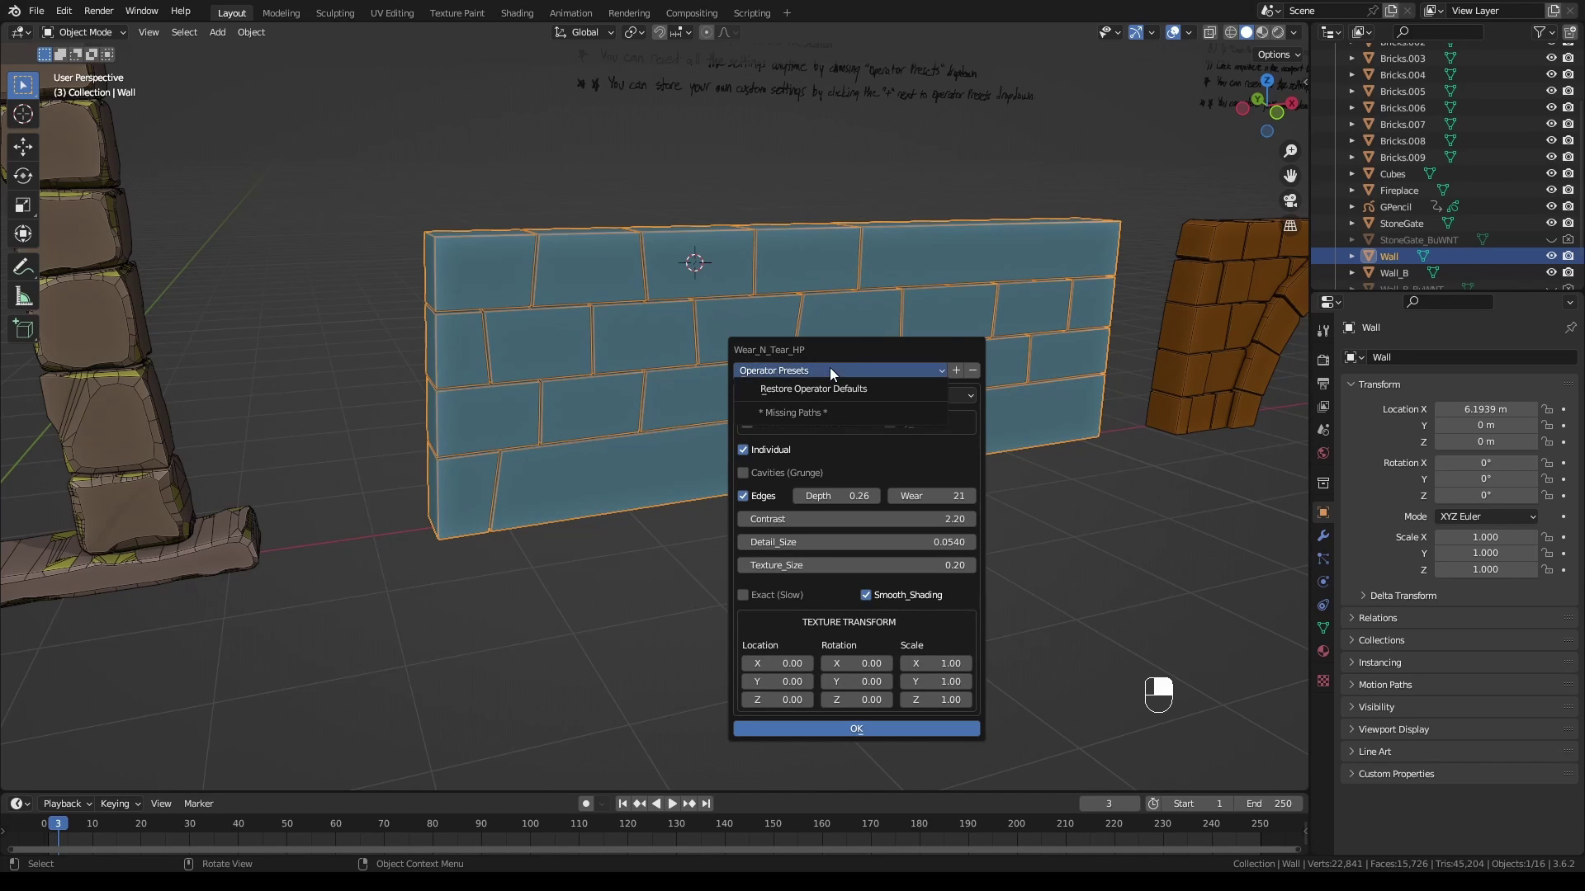
left_click(830, 386)
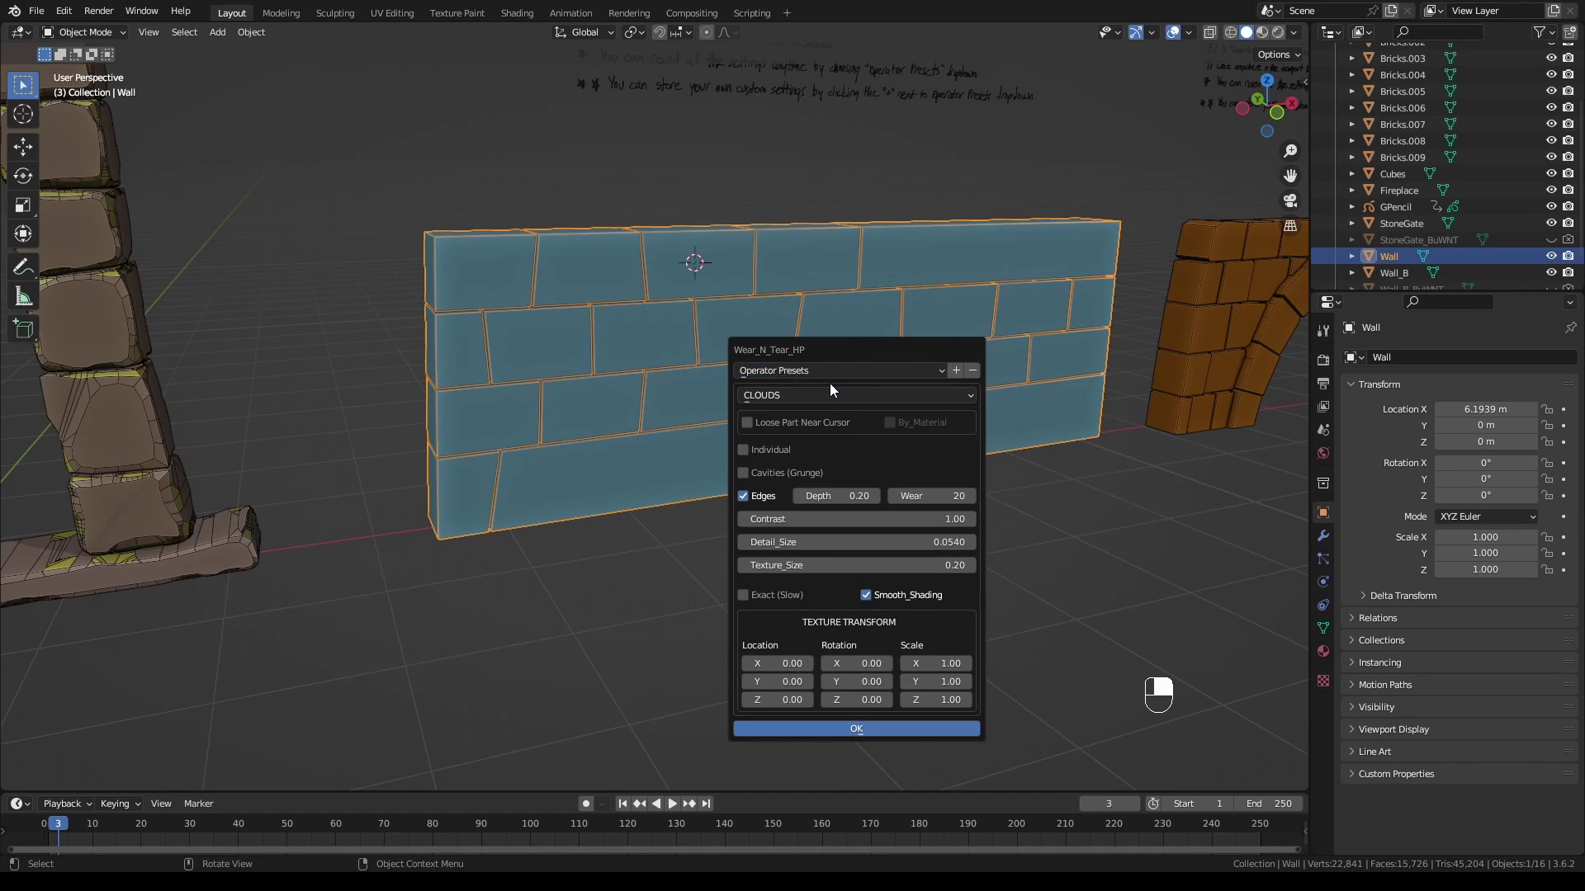
left_click(844, 728)
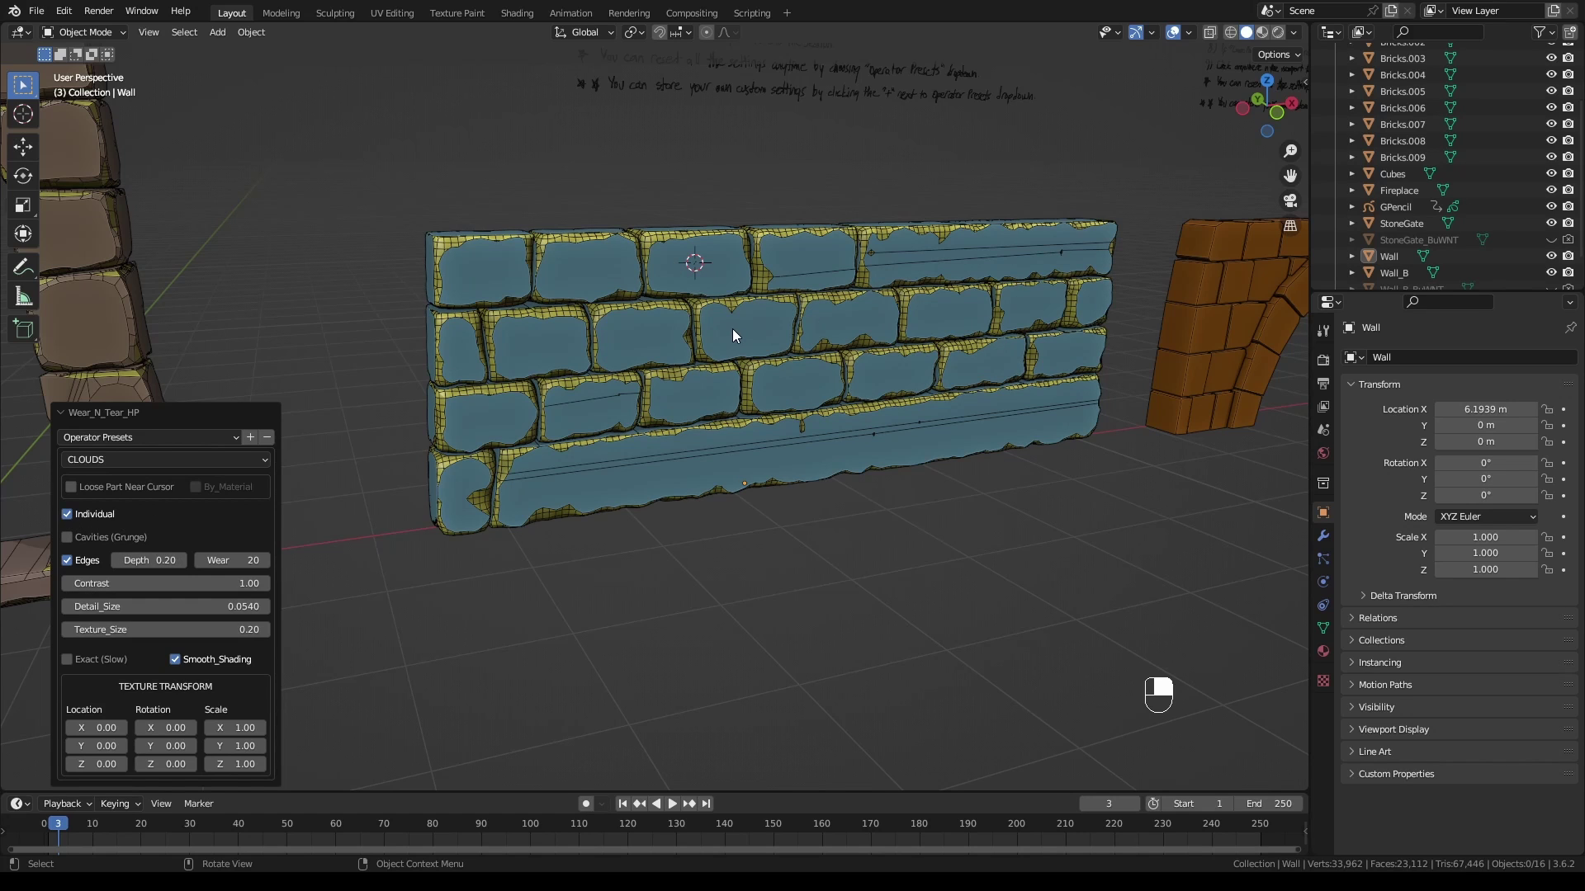
Limit the high-poly wear to the brick near the 3D cursor, and compare the brick with Edges off and on
middle_click_drag(731, 329, 761, 363, "shift")
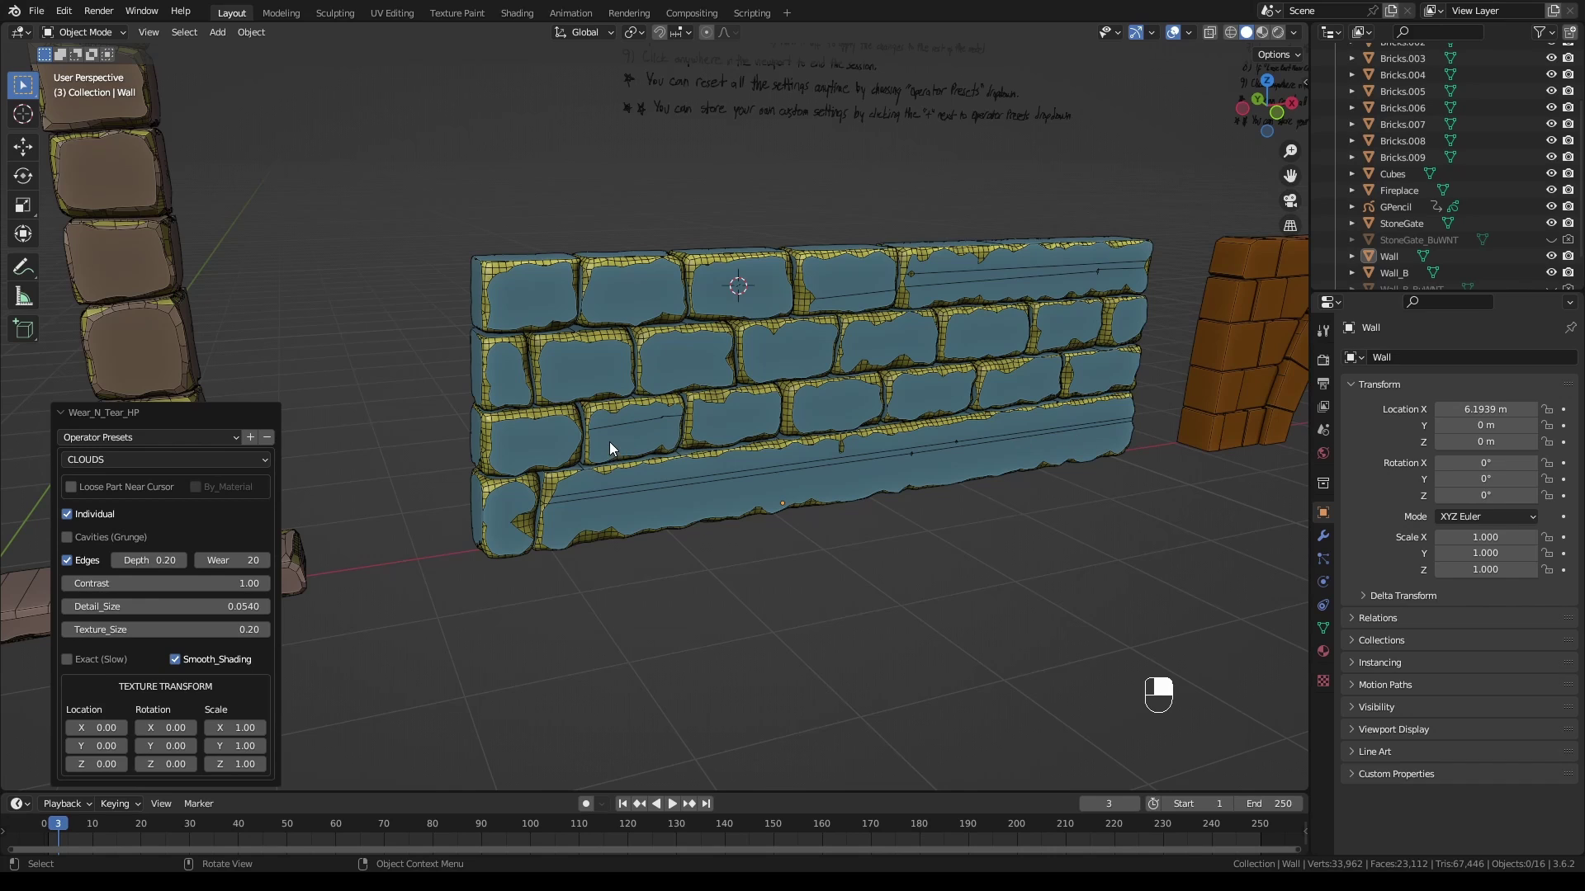
left_click(71, 487)
scroll(743, 309, "up", 2)
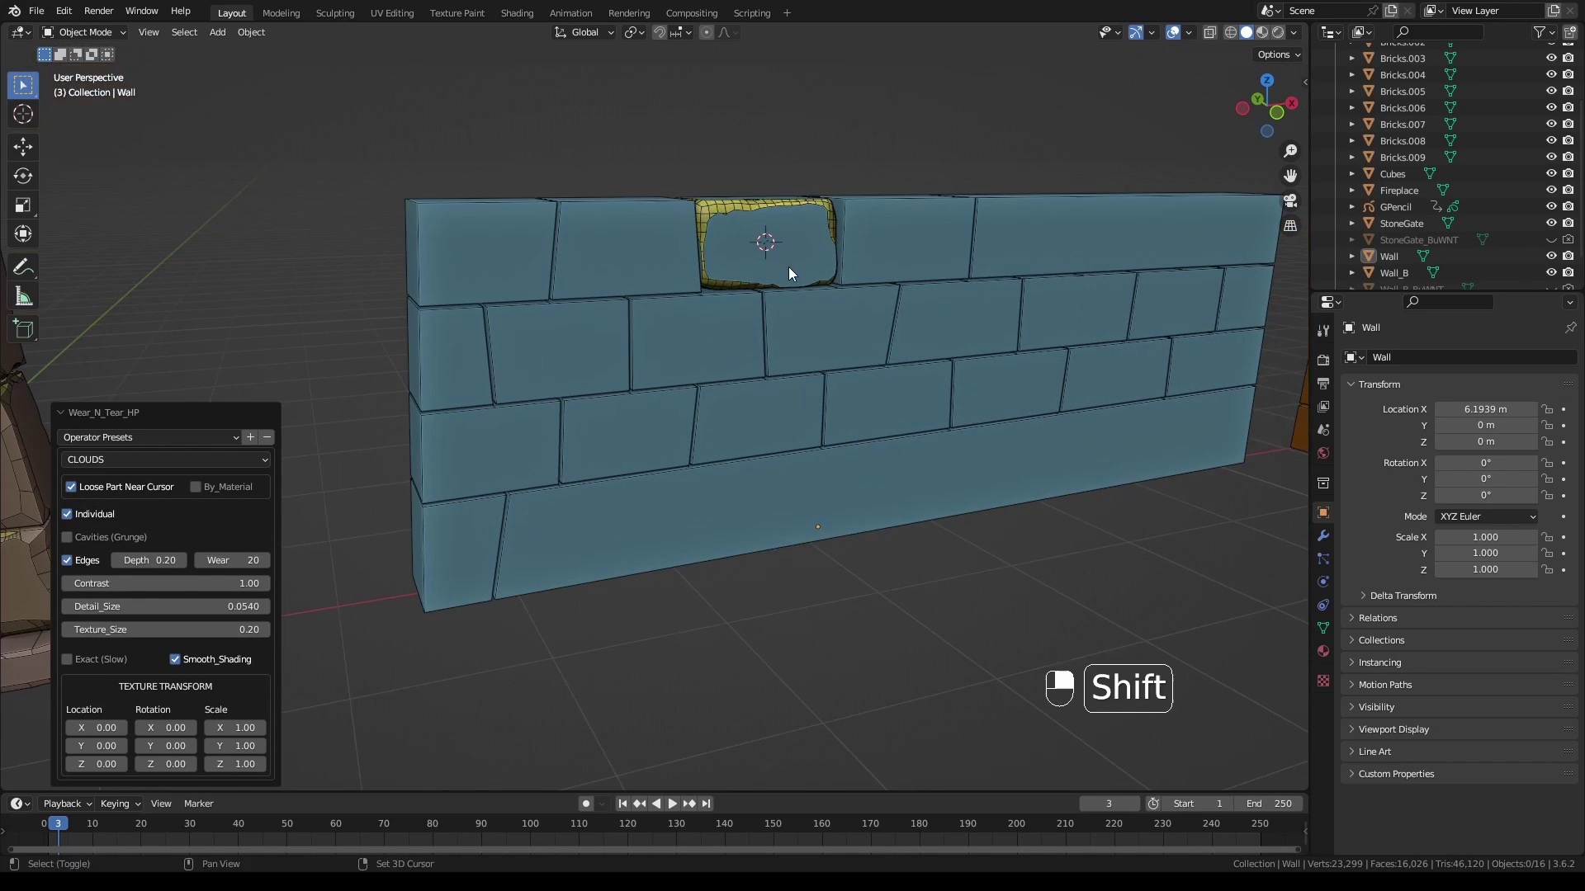
middle_click_drag(789, 266, 788, 301, "shift")
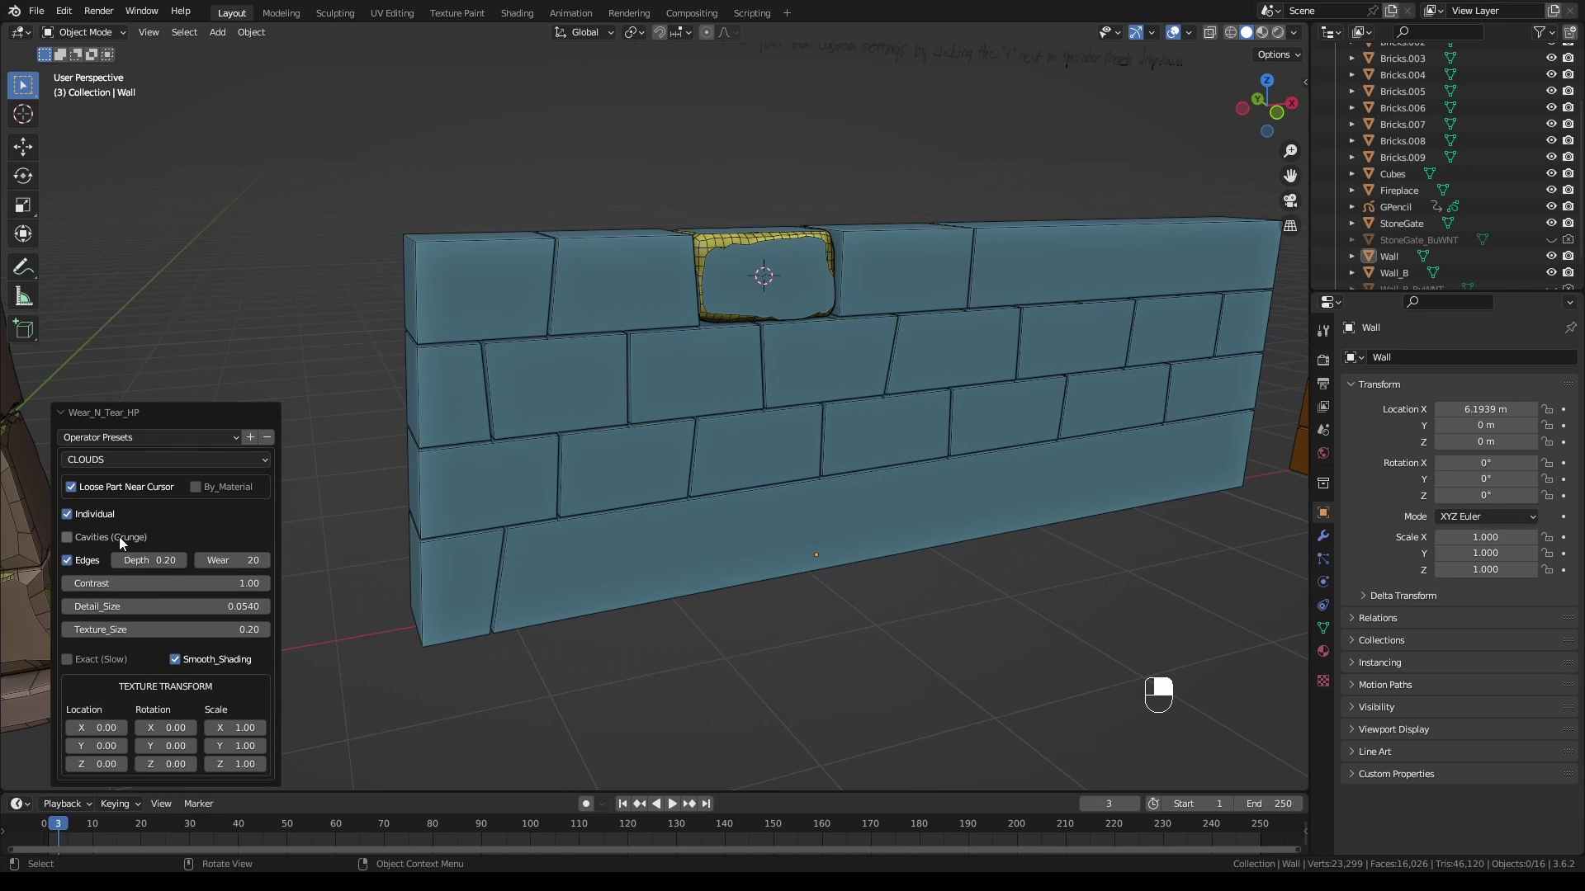
left_click(66, 558)
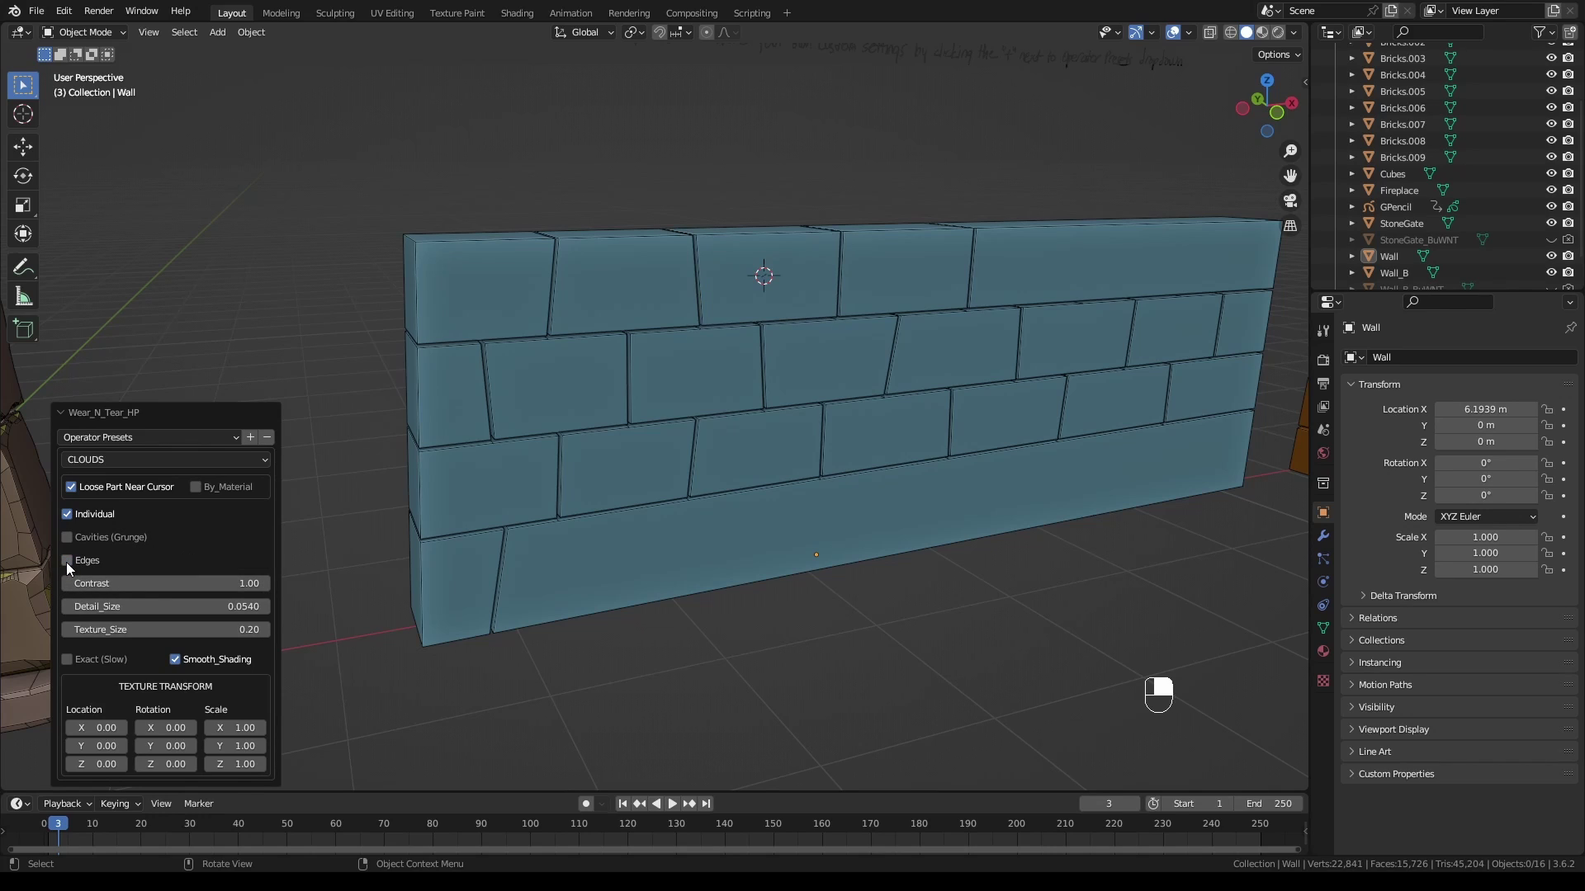
left_click(67, 561)
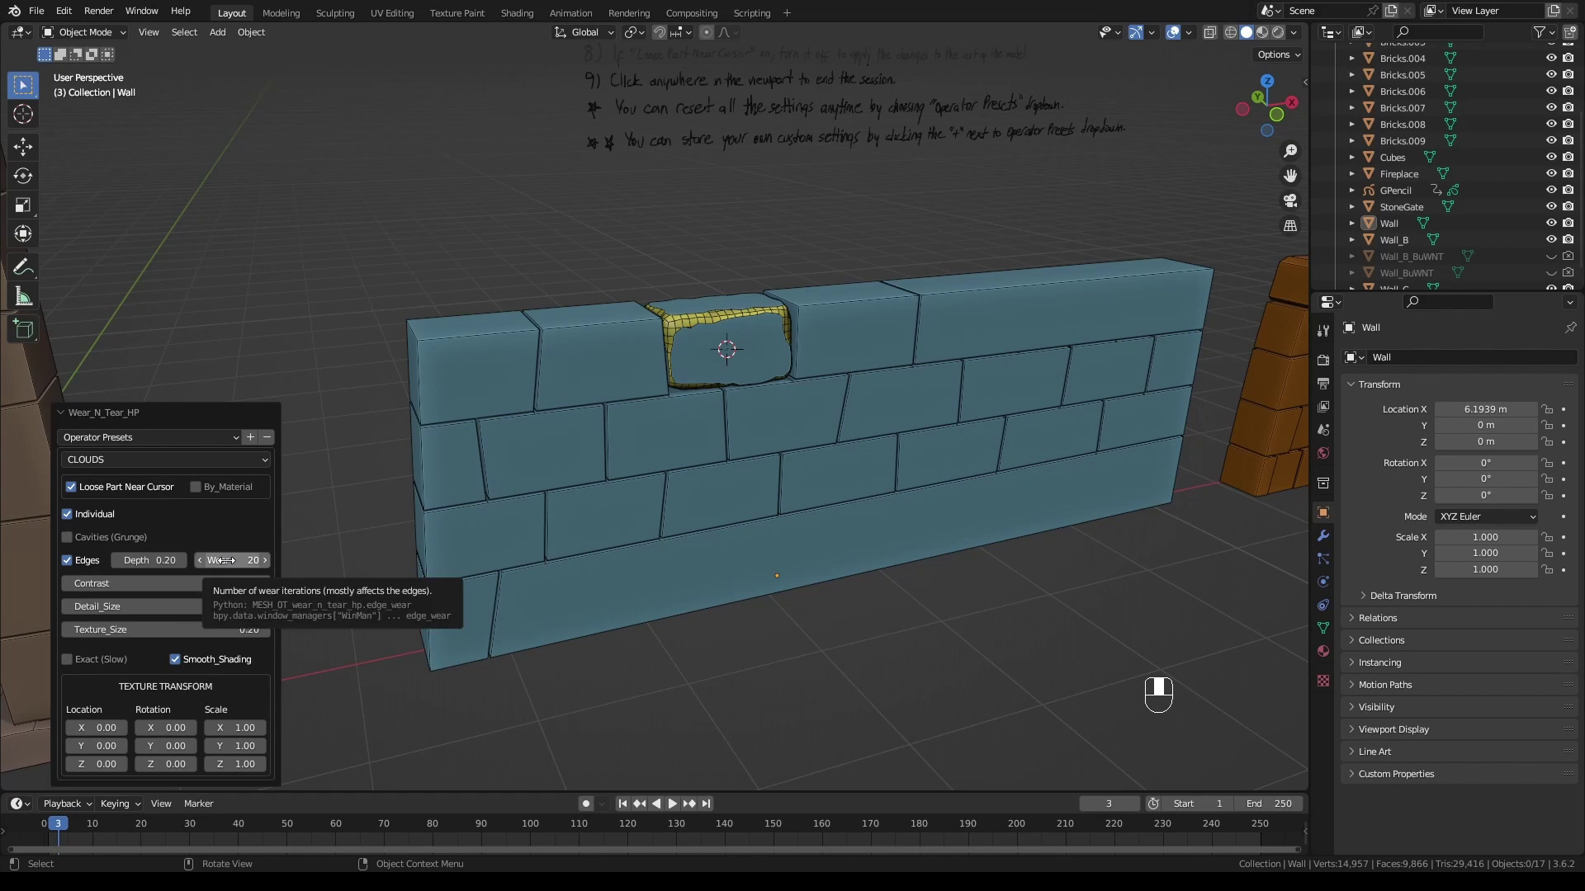
Try other edge Depth values on the brick, and set the Wear to 22 and the Contrast to 2.95
left_click_drag(226, 560, 611, 352)
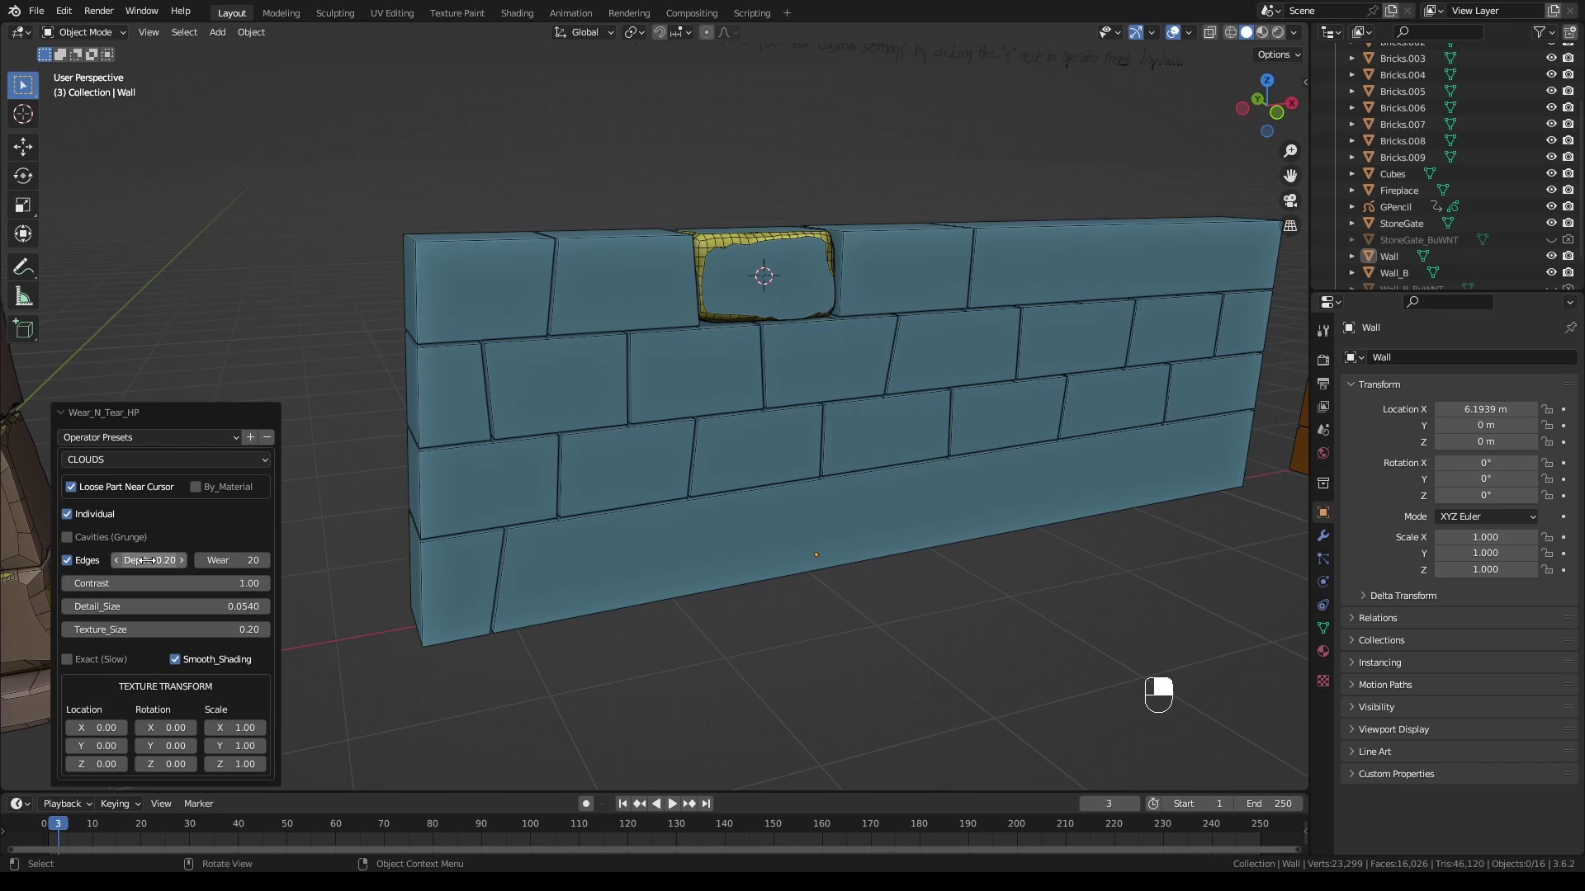
left_click_drag(141, 561, 949, 353)
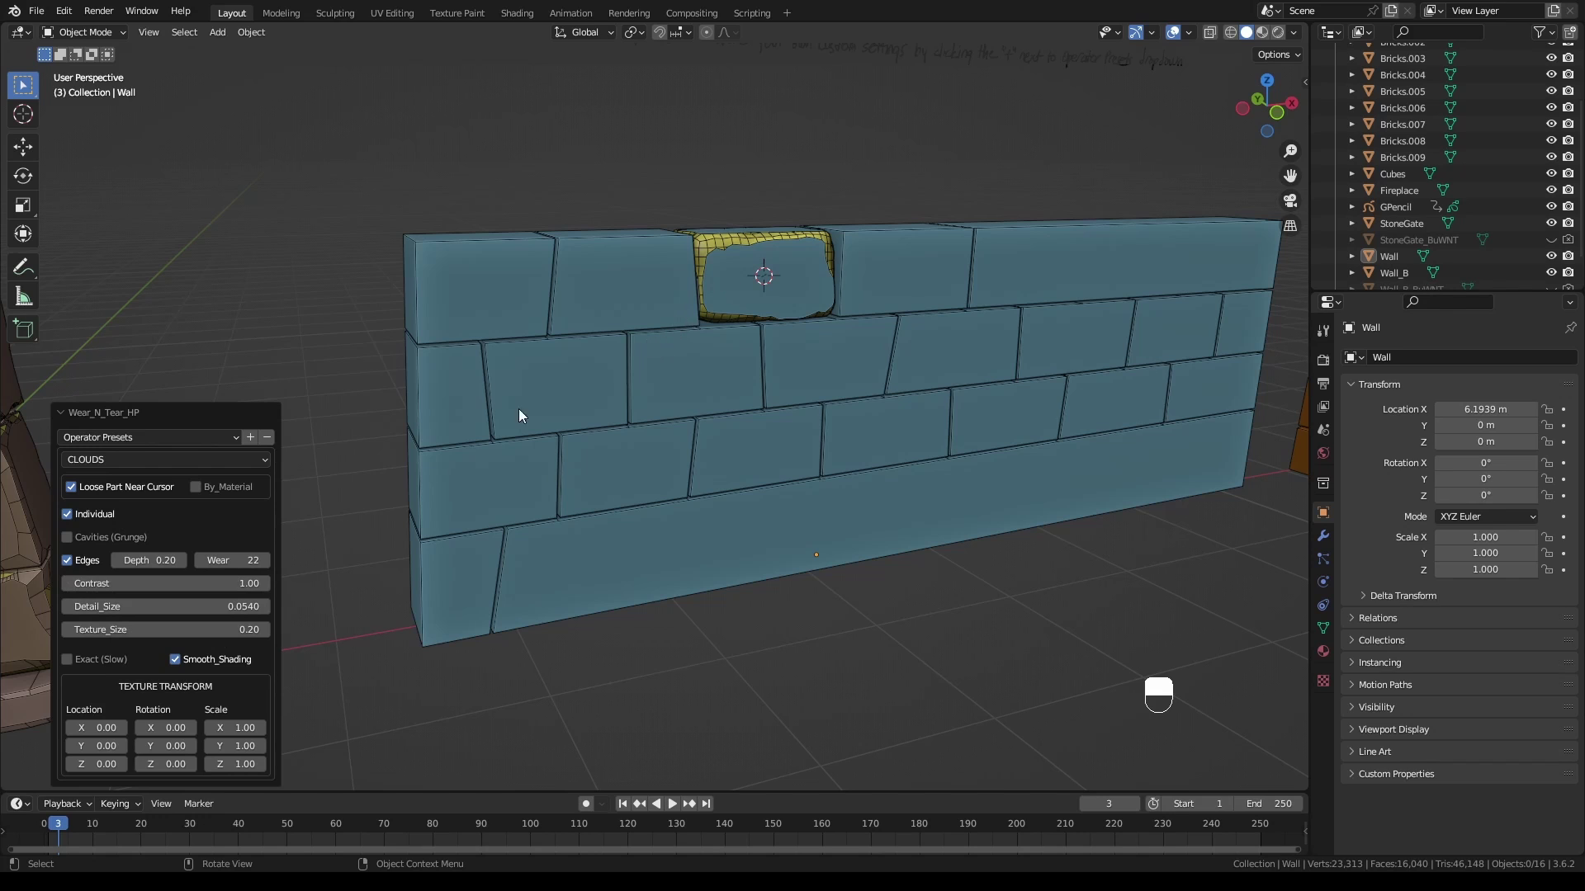
left_click_drag(177, 584, 716, 388)
scroll(731, 335, "up", 3)
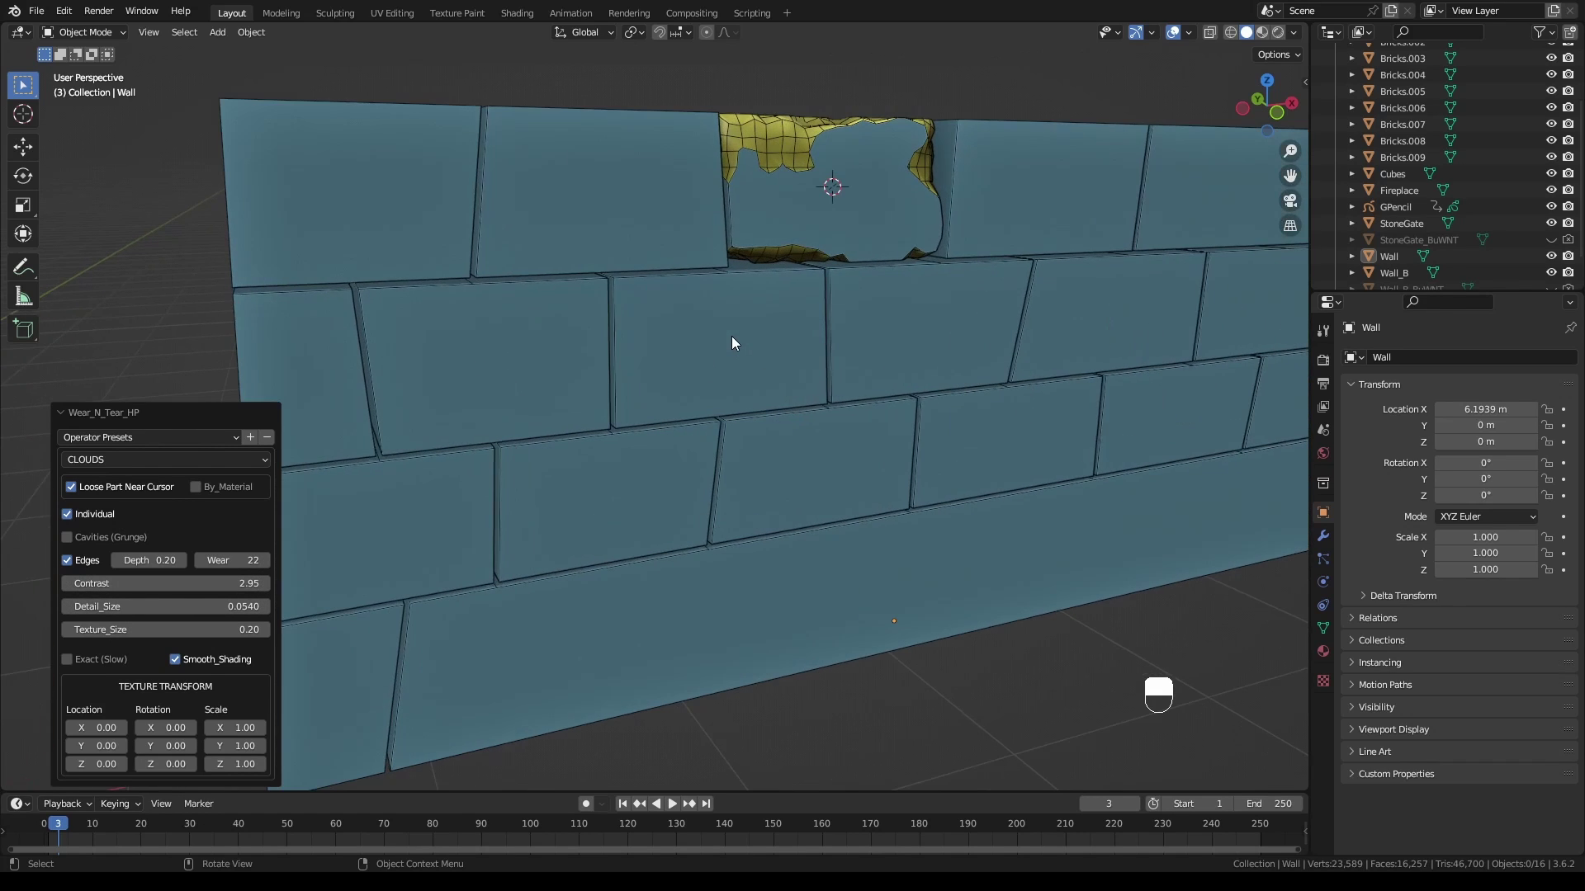
Set the Contrast of the high-poly wear on the brick to 1.47
middle_click_drag(840, 221, 725, 406, "shift")
middle_click_drag(723, 352, 754, 494)
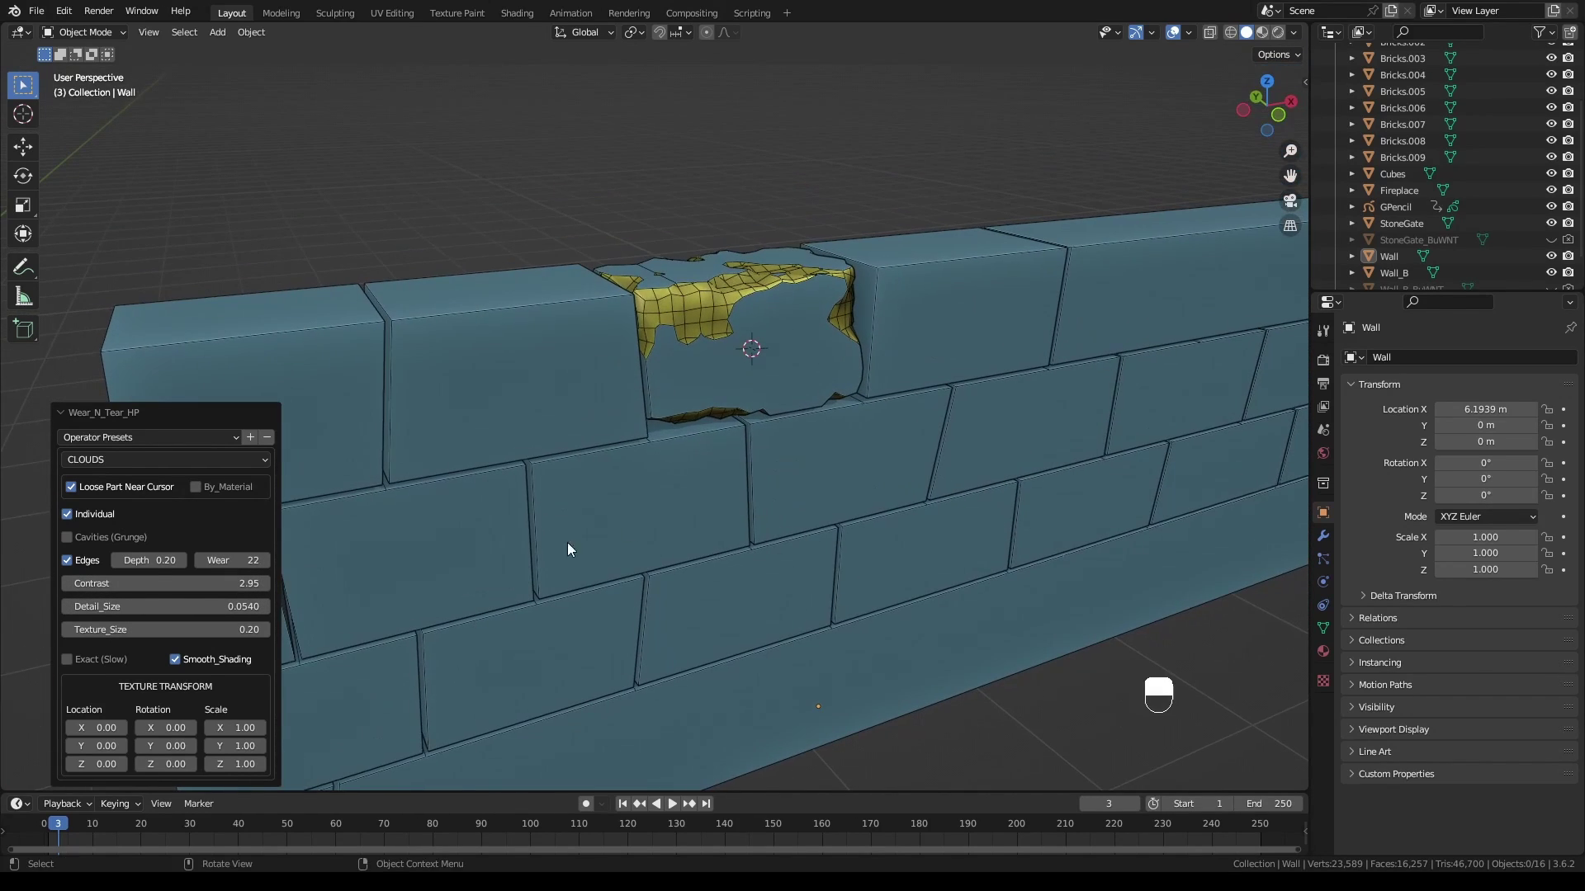
left_click_drag(177, 584, 739, 401)
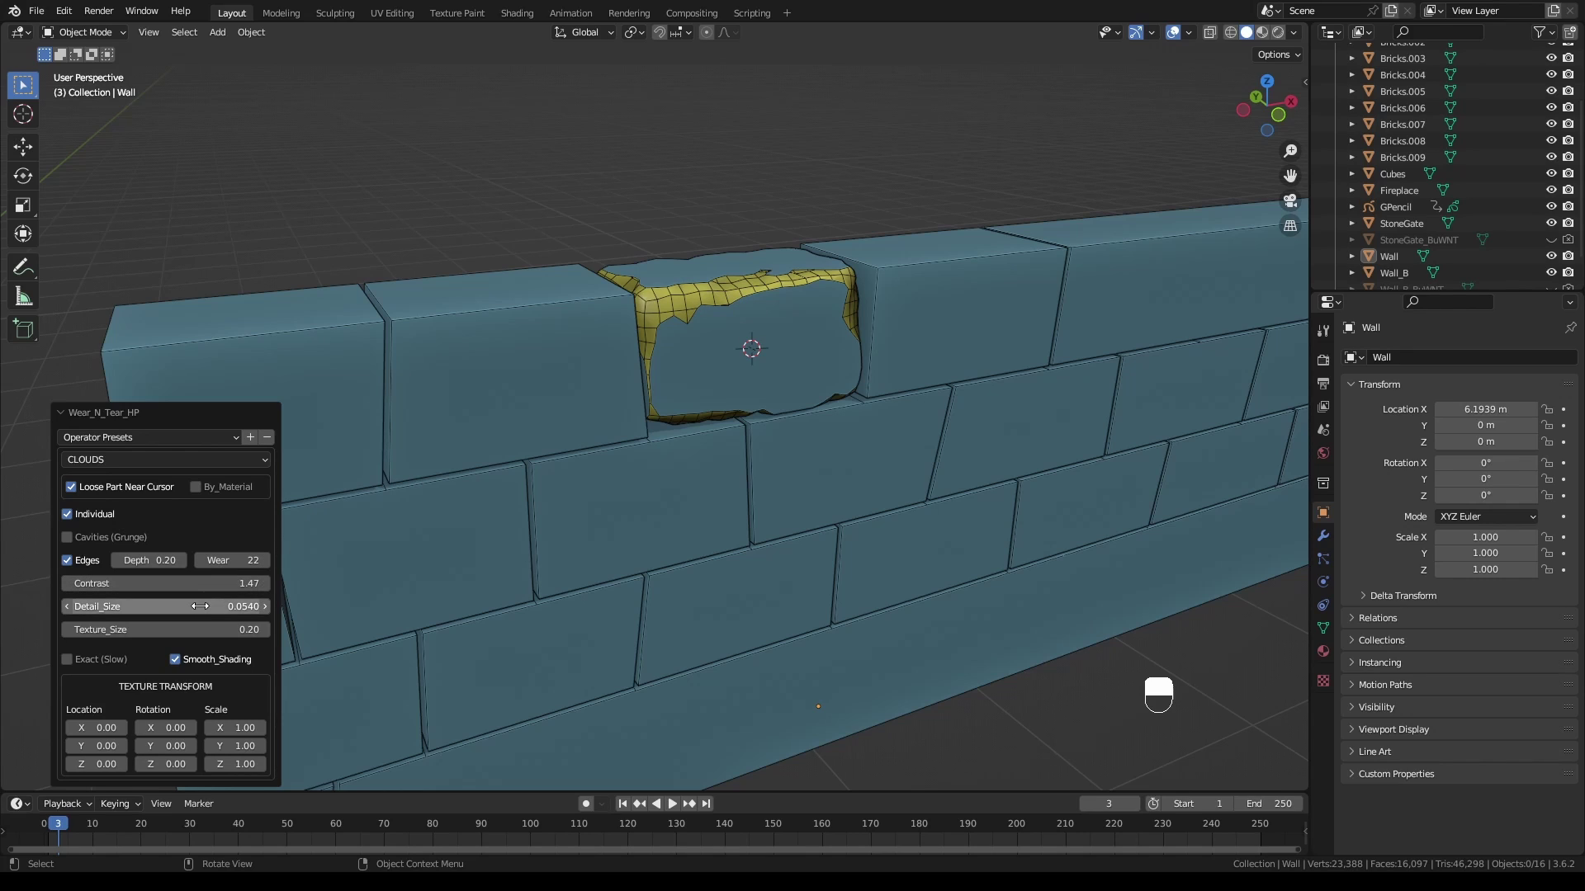
Try other Detail_Size and Wear values on the brick, and set the Wear to 100 and the Detail_Size to 0.0320
left_click_drag(199, 607, 976, 384)
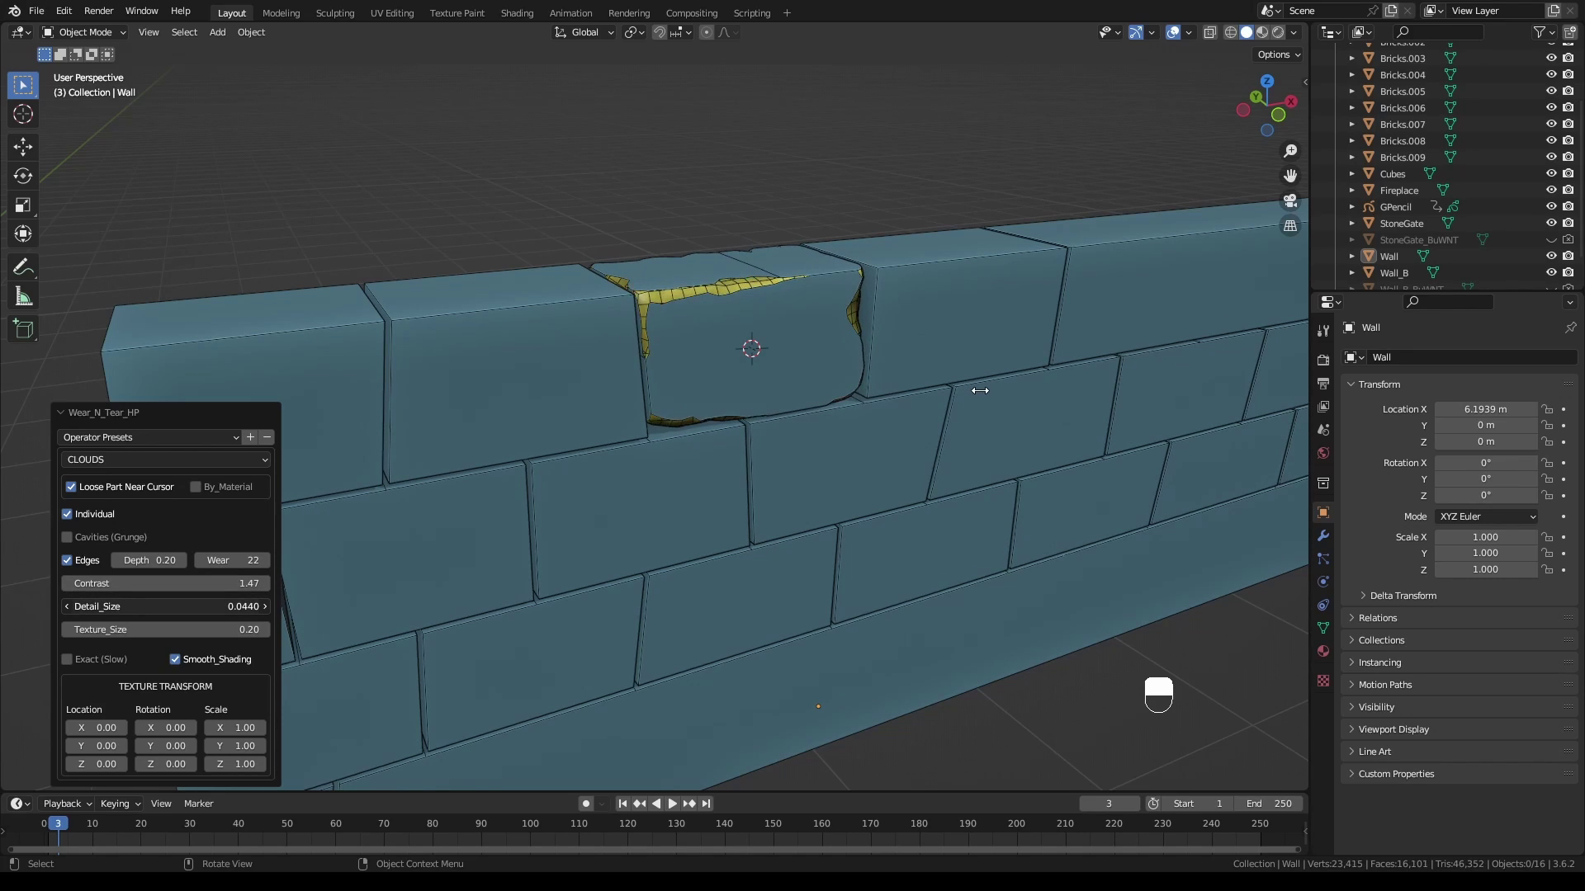
left_click_drag(233, 561, 661, 350)
left_click_drag(223, 607, 593, 389)
left_click_drag(228, 561, 686, 349)
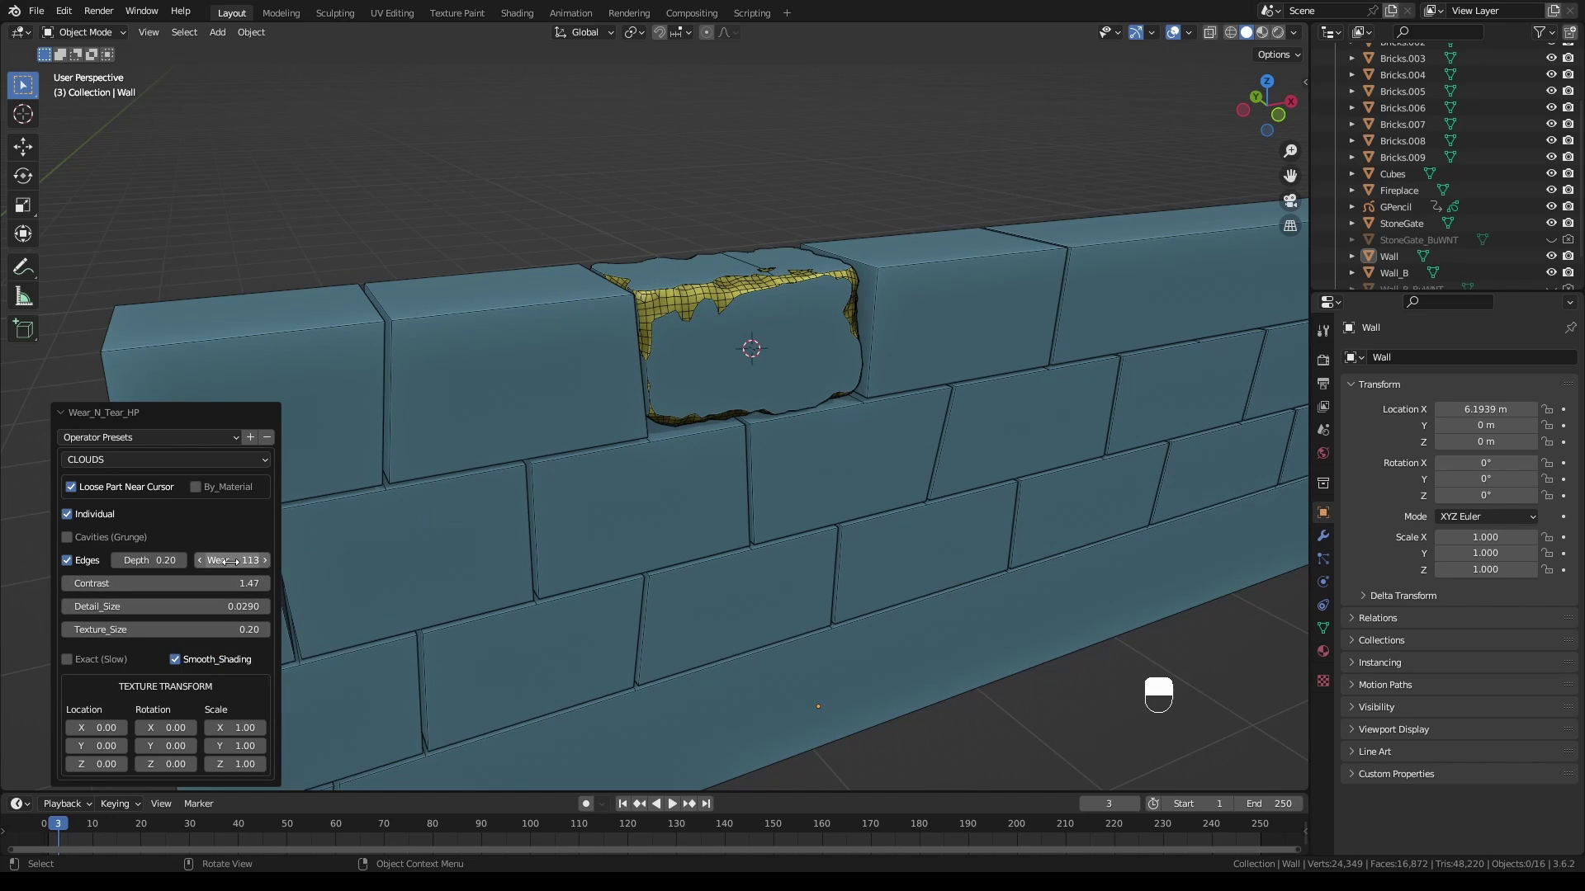
left_click_drag(232, 560, 221, 560)
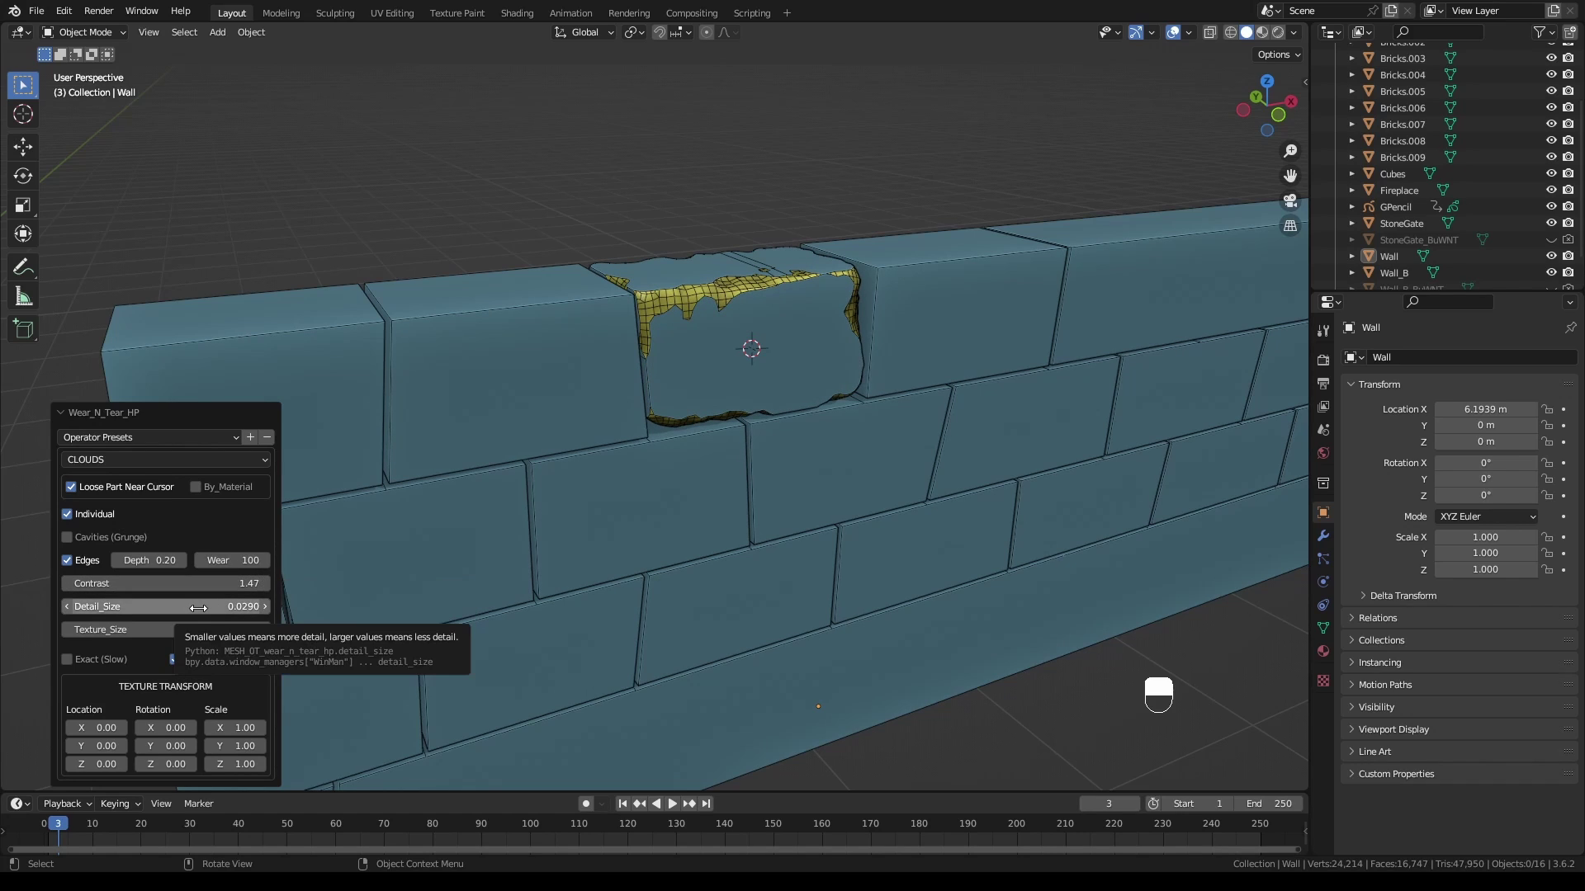
left_click_drag(194, 608, 904, 431)
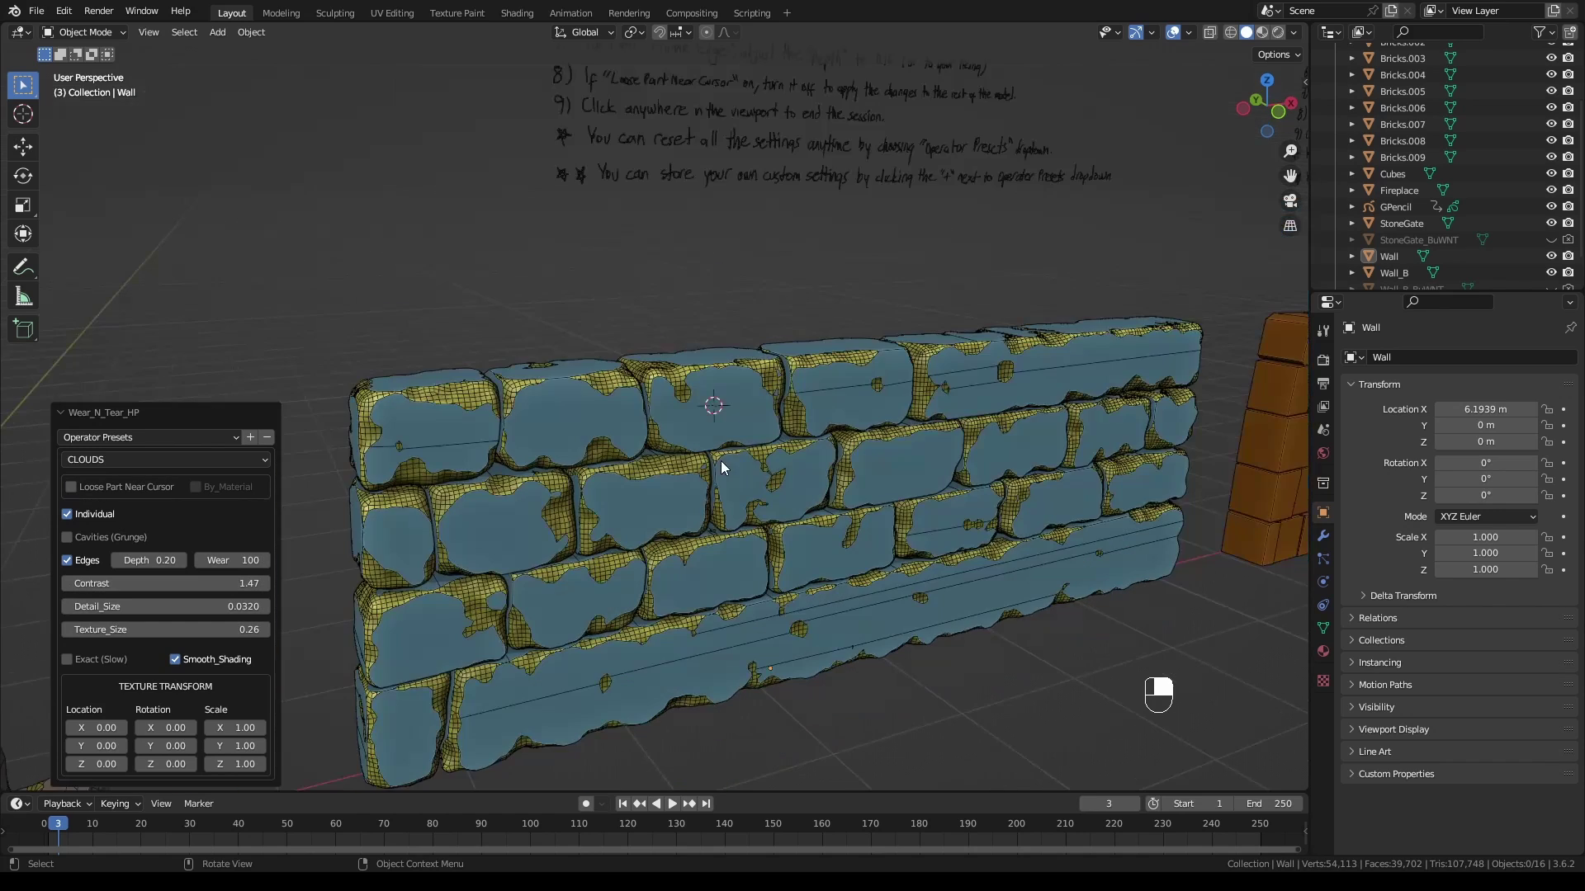
Limit the wear to the brick near the 3D cursor and set its Texture_Size to 0.08
left_click(71, 489)
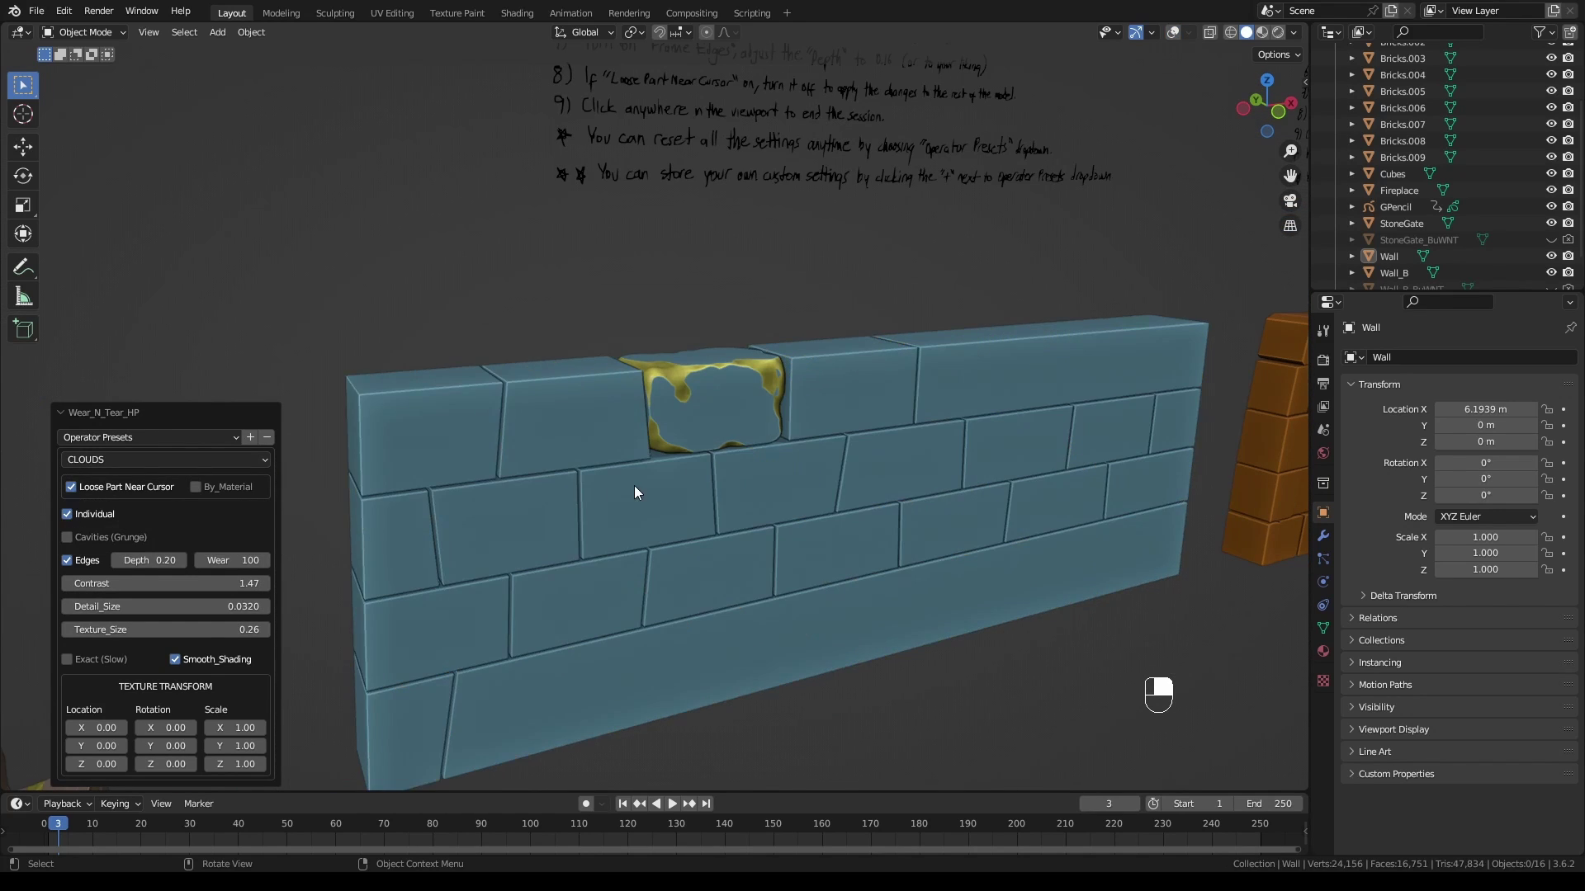
scroll(636, 488, "up", 3)
left_click_drag(165, 630, 978, 414)
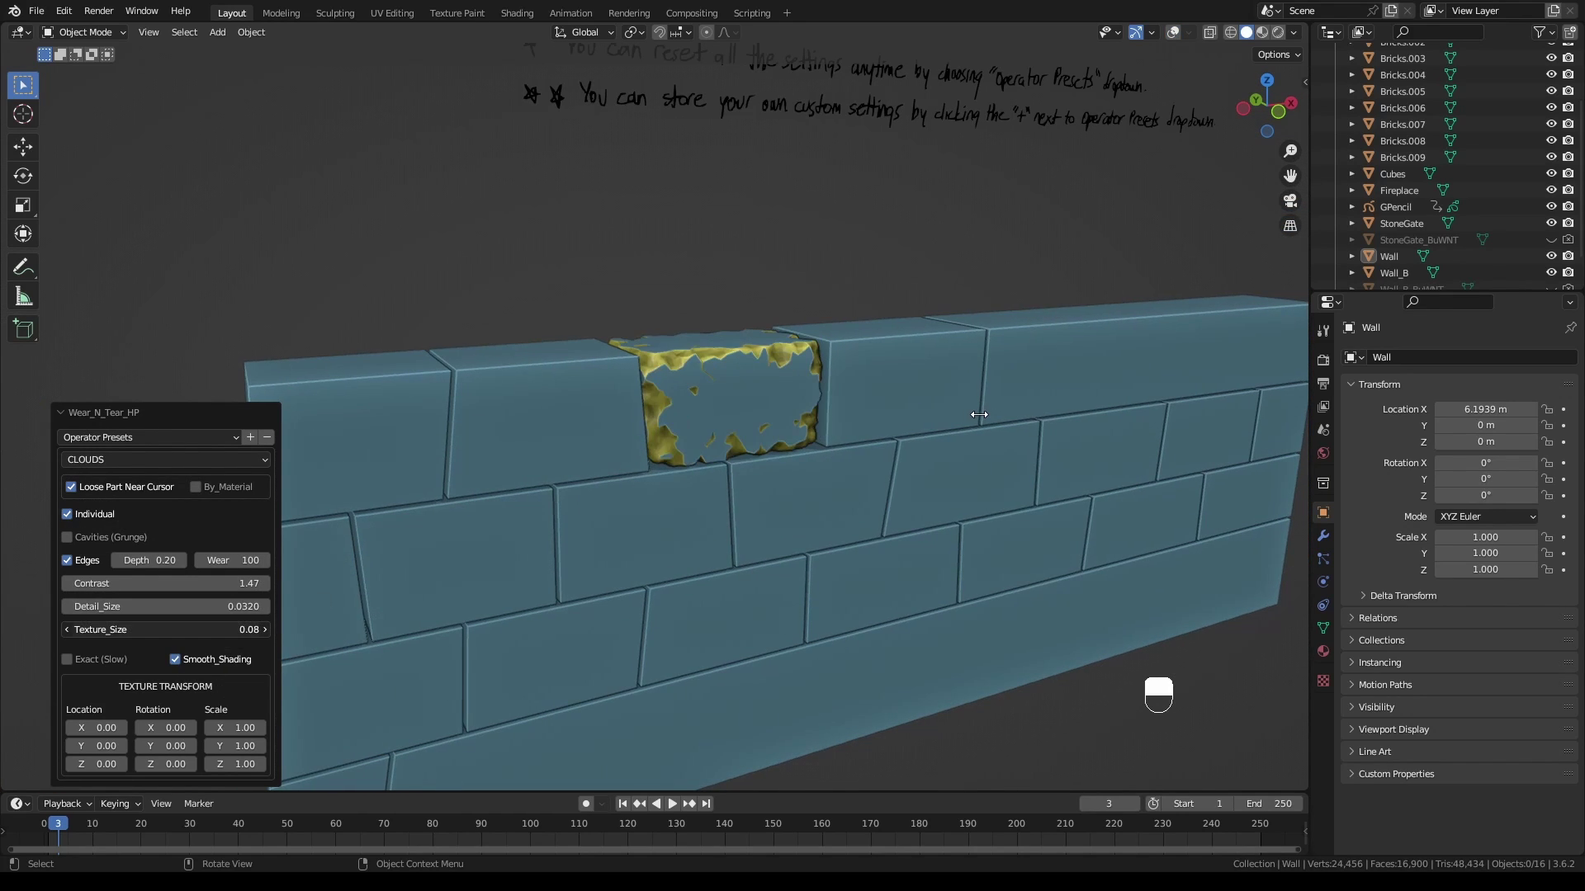
left_click_drag(152, 630, 160, 631)
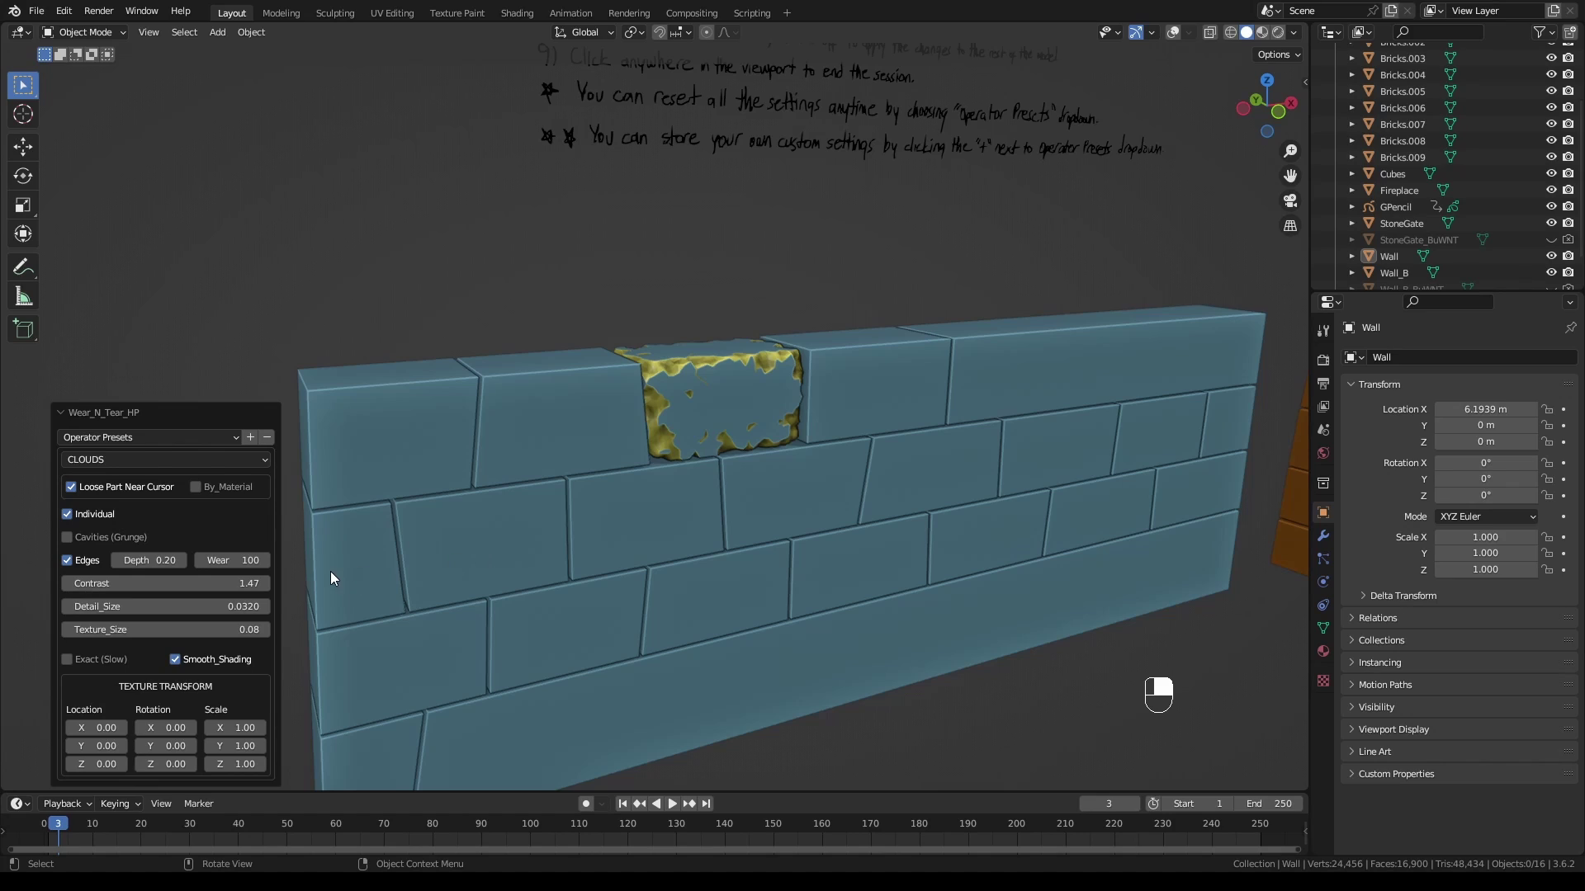
Toggle Exact on and off for the brick's wear, and Smooth_Shading off and on
left_click(67, 658)
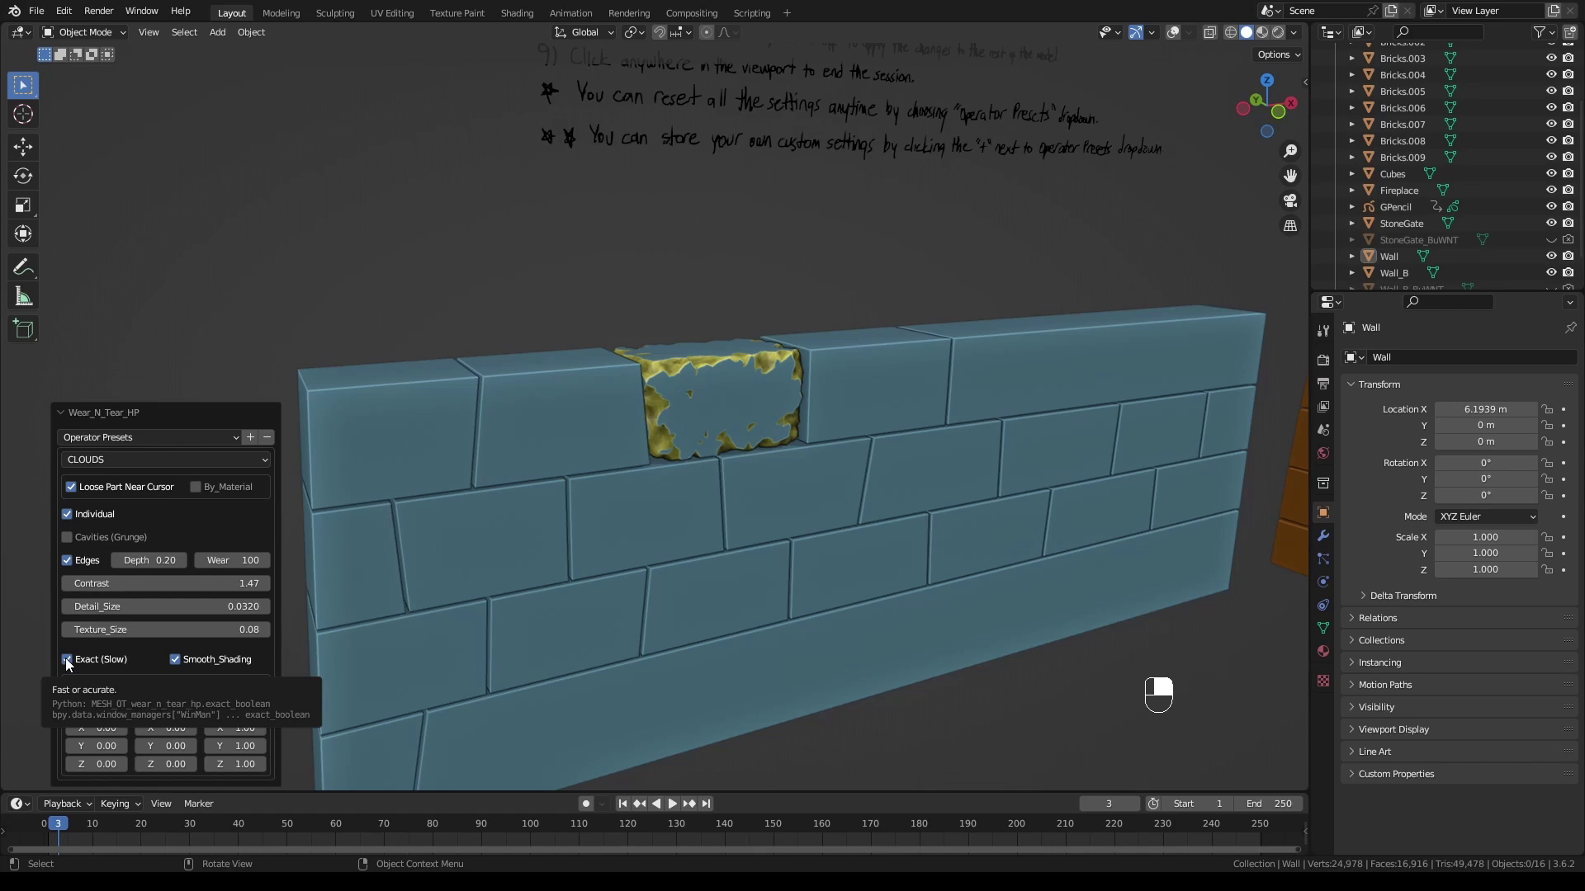
left_click(67, 659)
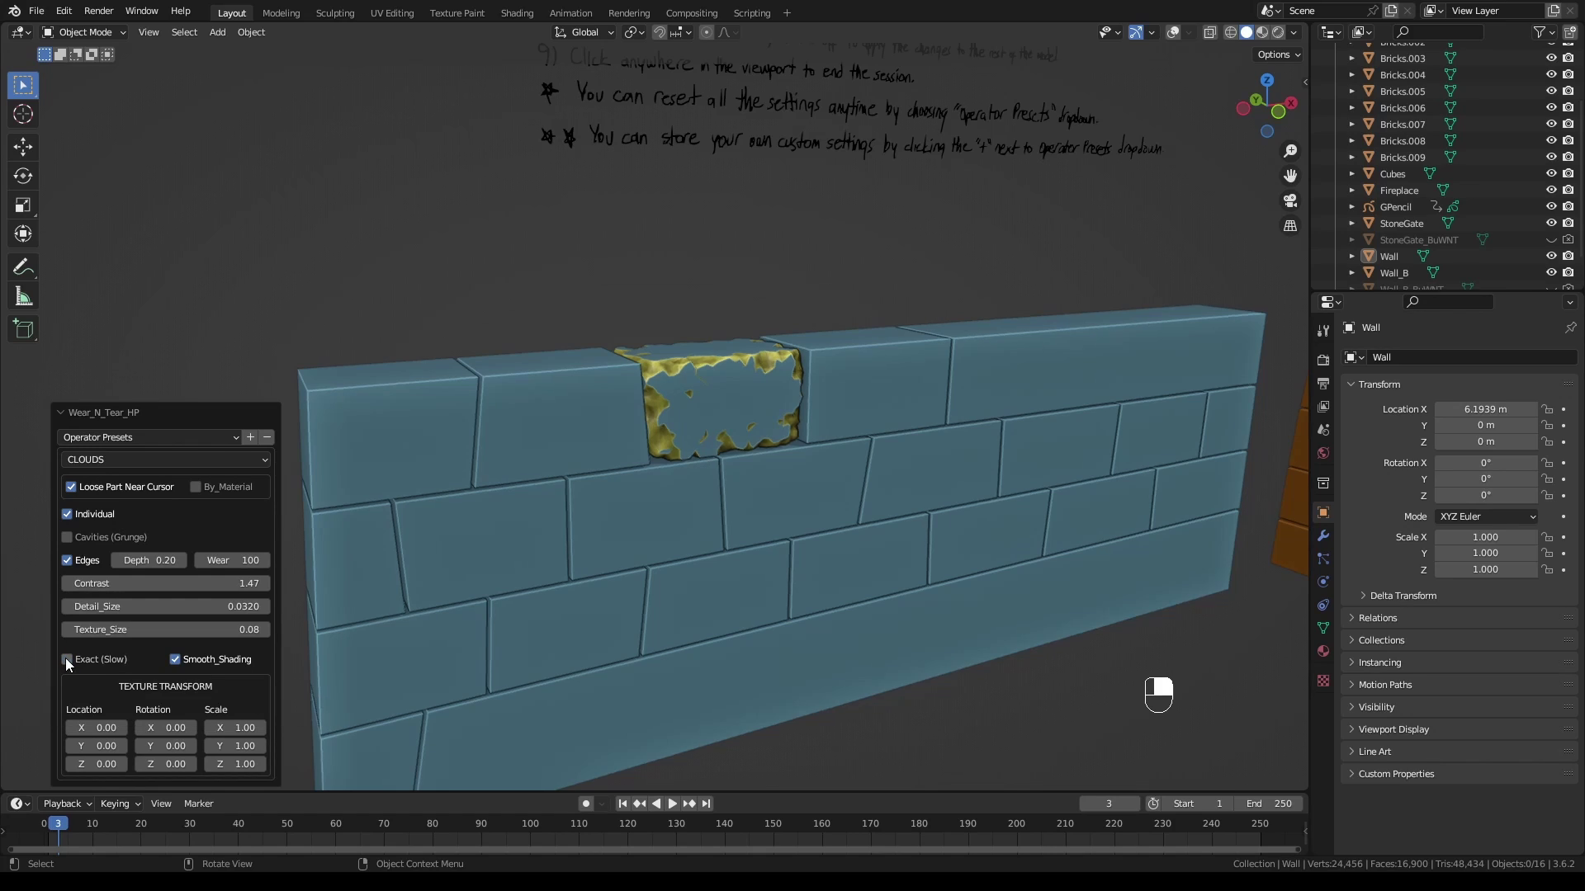
left_click(176, 657)
left_click(176, 659)
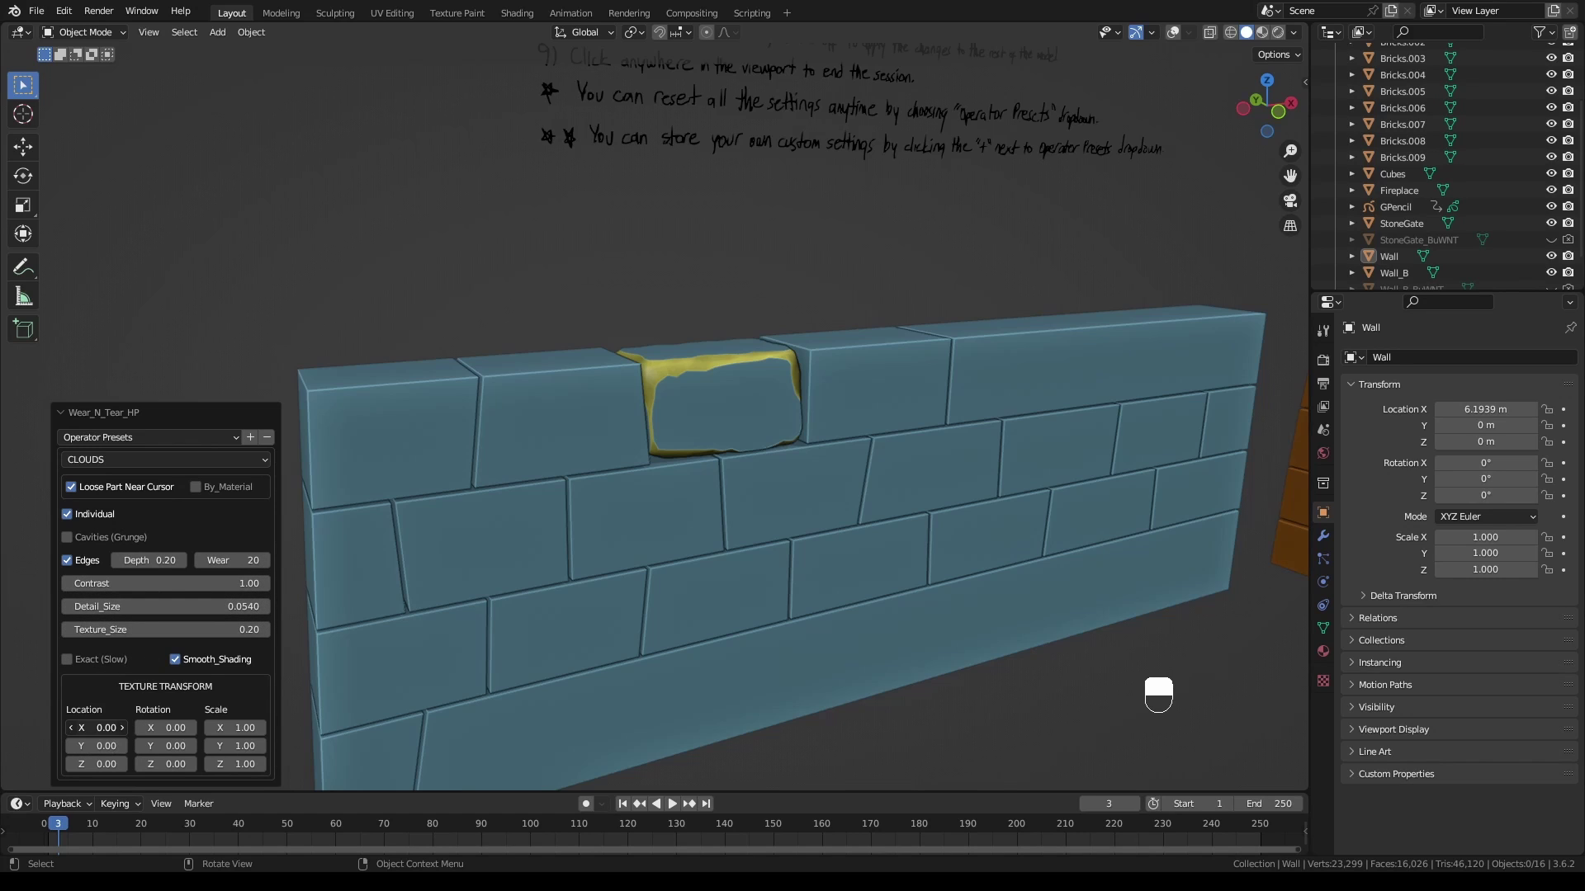
Try other texture Location X values for the brick's wear, and other texture Scale and edge Depth values for the cube's wear
left_click_drag(95, 727, 736, 343)
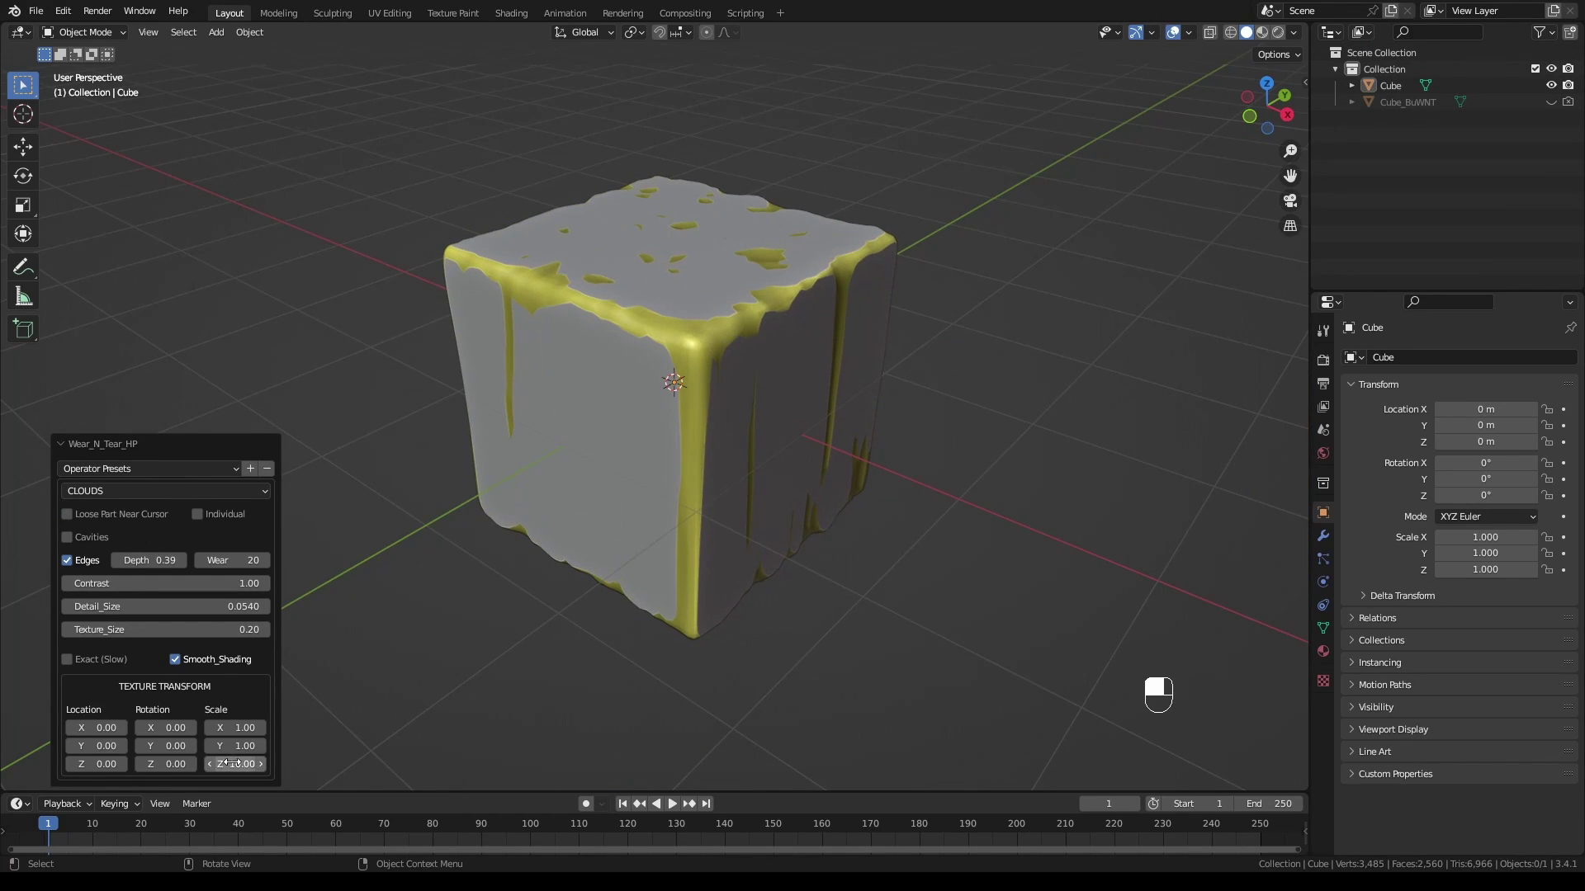
left_click_drag(222, 728, 170, 728)
right_click(170, 728)
mouse_move(162, 561)
left_mouse_down()
mouse_move(213, 563)
mouse_move(165, 576)
left_mouse_up()
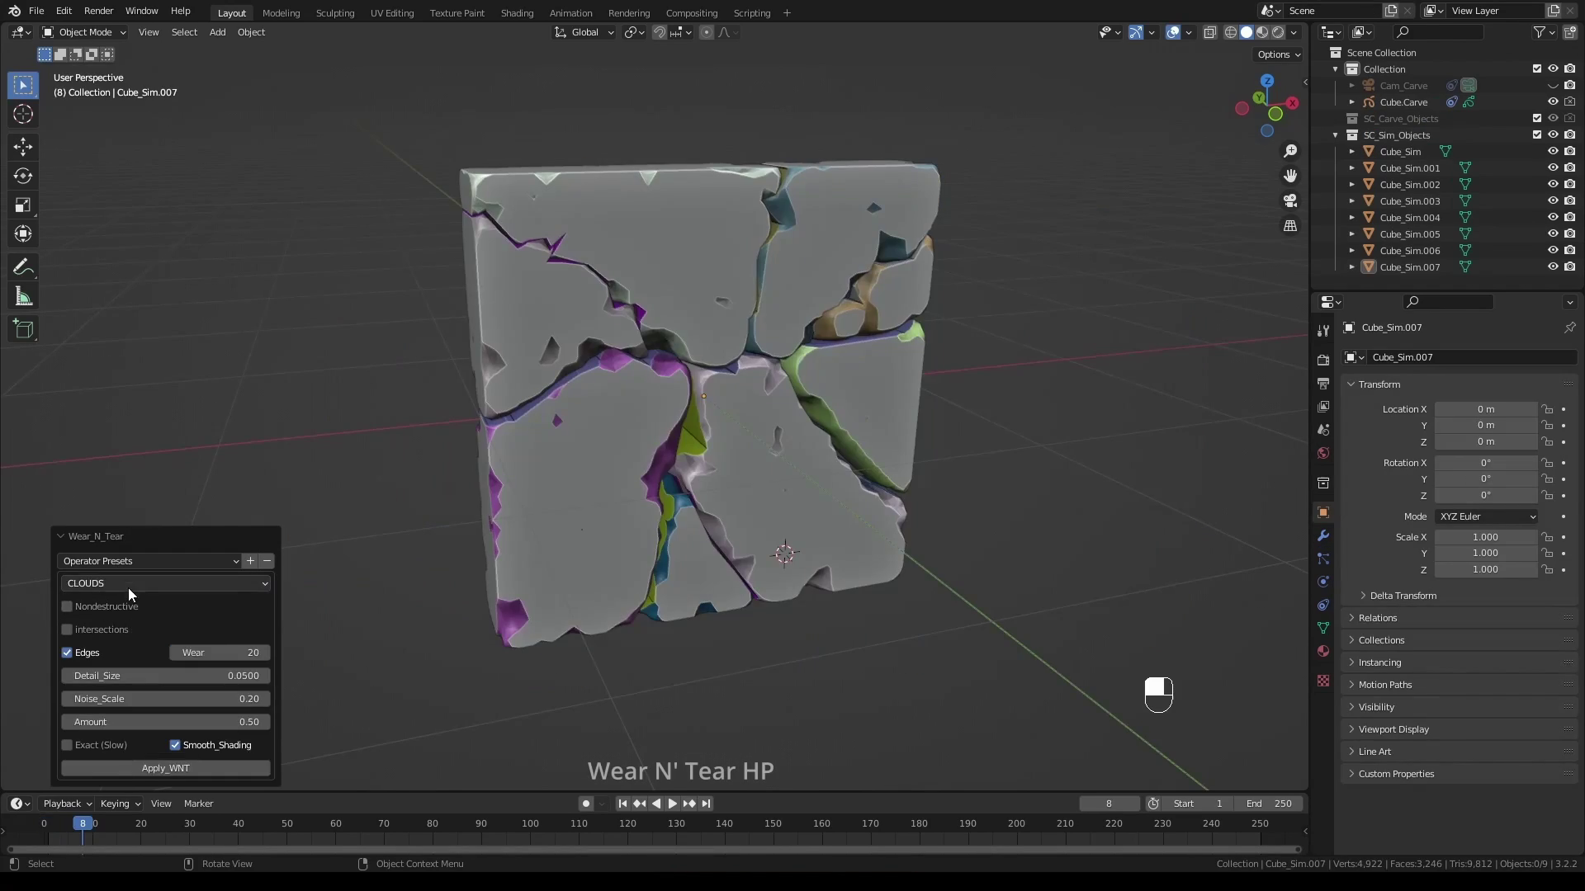
Try the DISTORTED_NOISE, MAGIC and MARBLE textures for the wear on the cracked slab
left_click(127, 583)
left_click(107, 639)
left_click(127, 583)
left_click(91, 657)
left_click(127, 583)
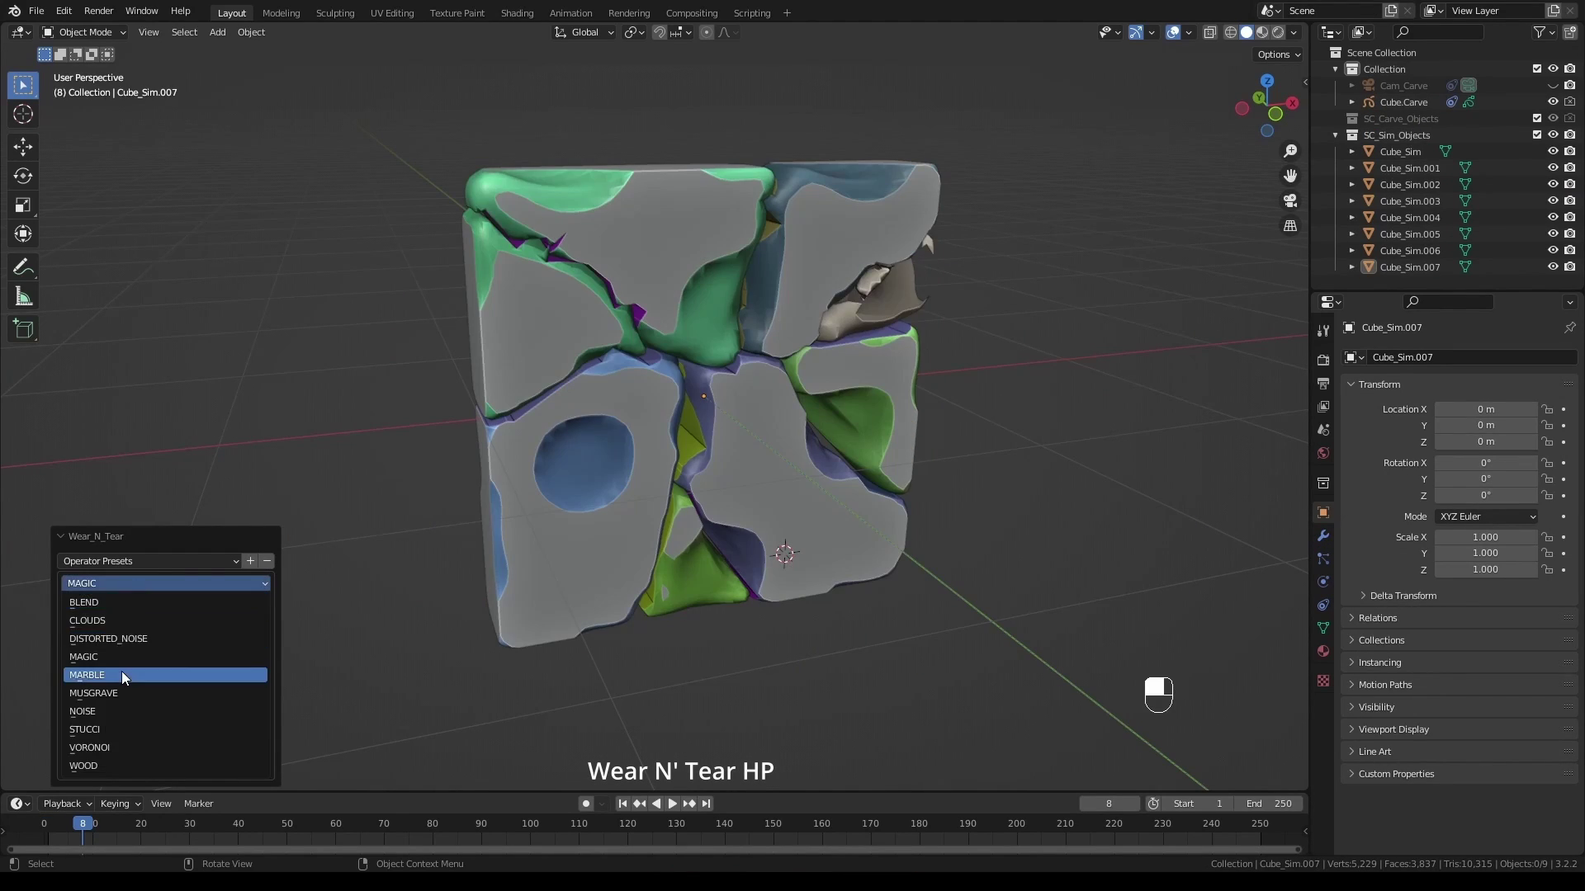
left_click(122, 675)
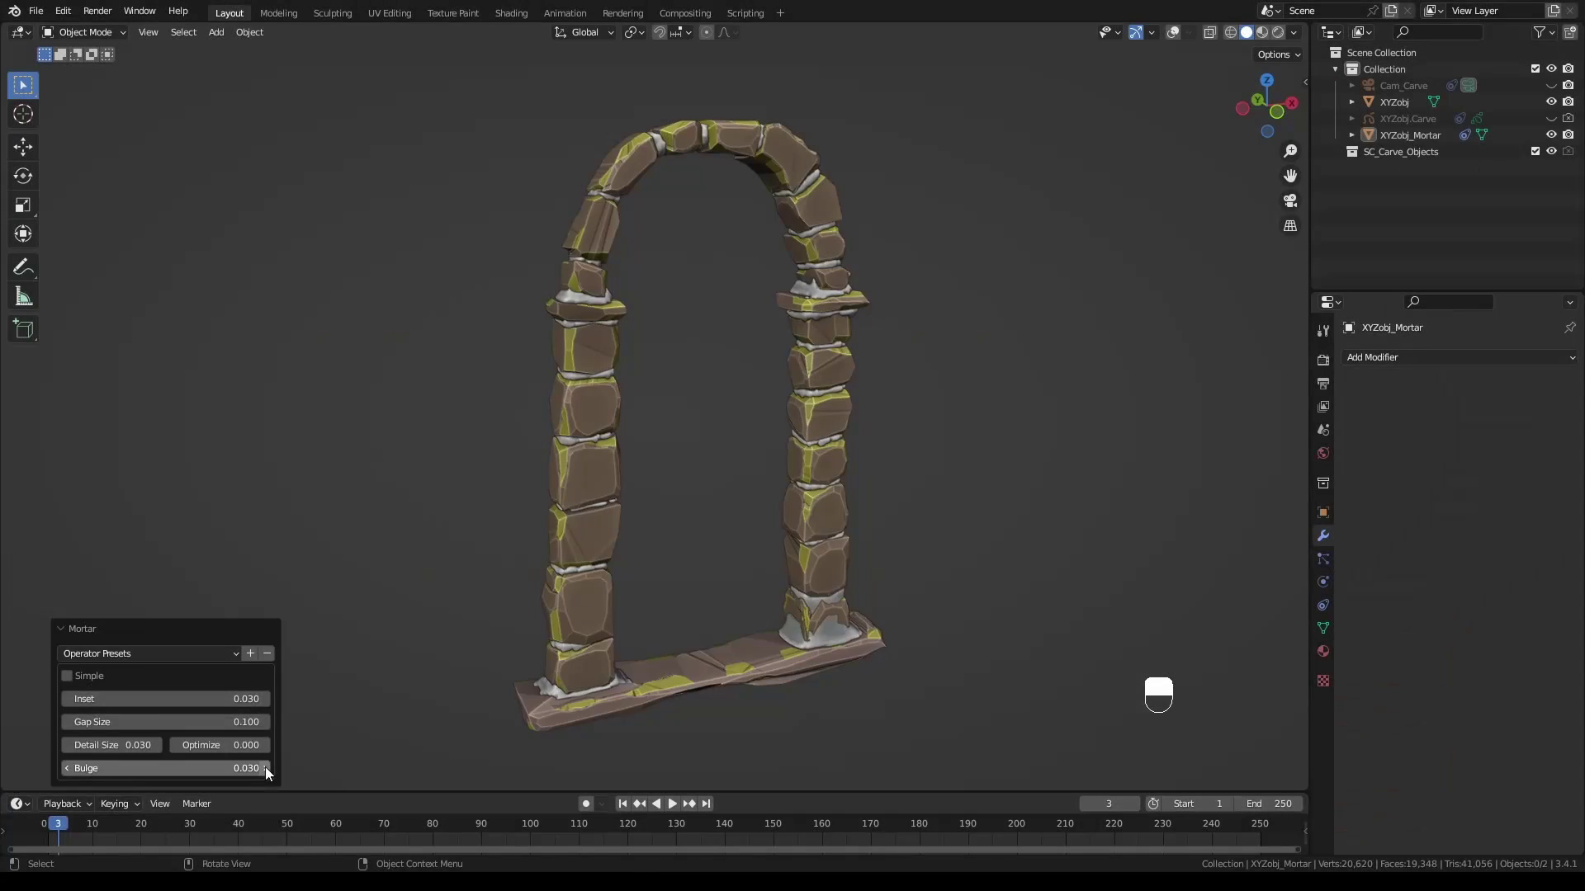
Adjust the Gap Size and Inset of the mortar on the stone arch
left_click(74, 725)
left_click_drag(166, 704, 146, 704)
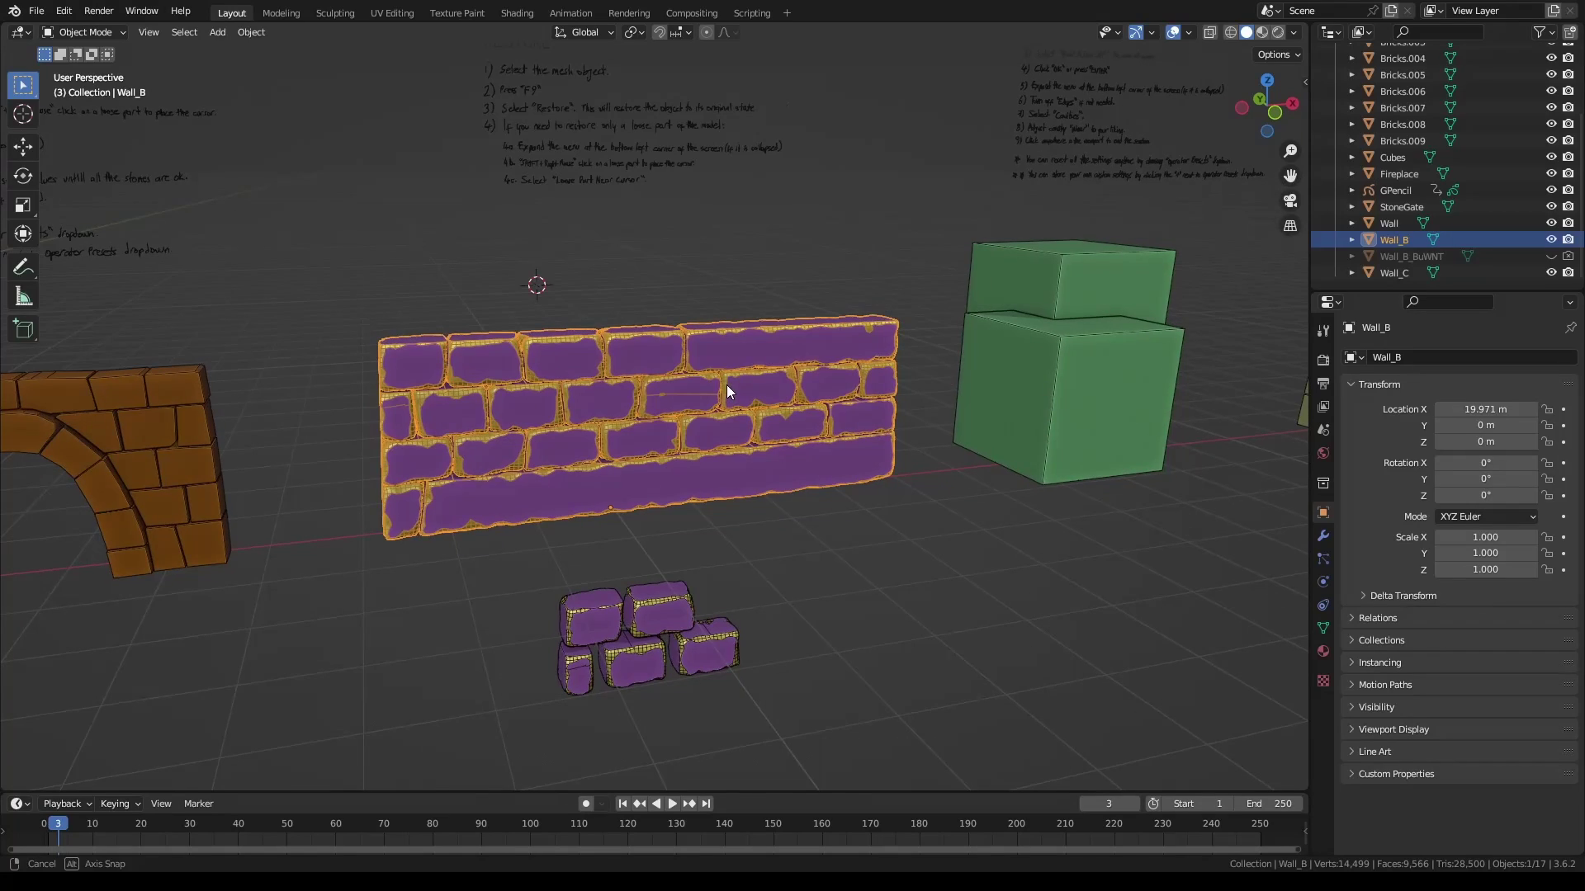
Apply Mortar to the purple wall Wall_B and hide the viewport overlays
scroll(726, 385, "up", 3)
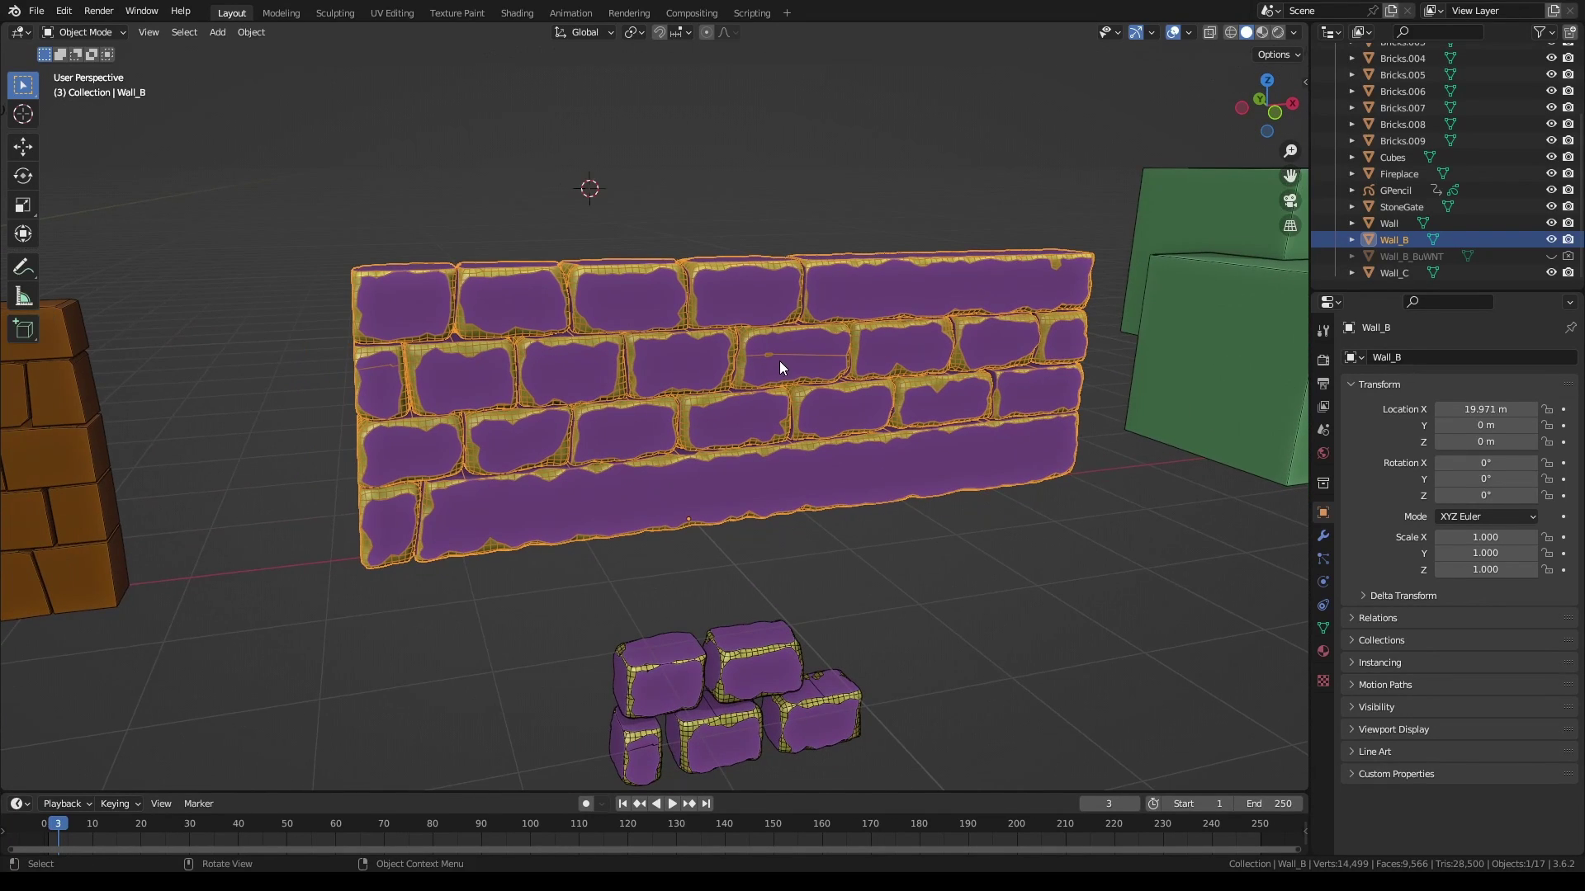
key("shift+q")
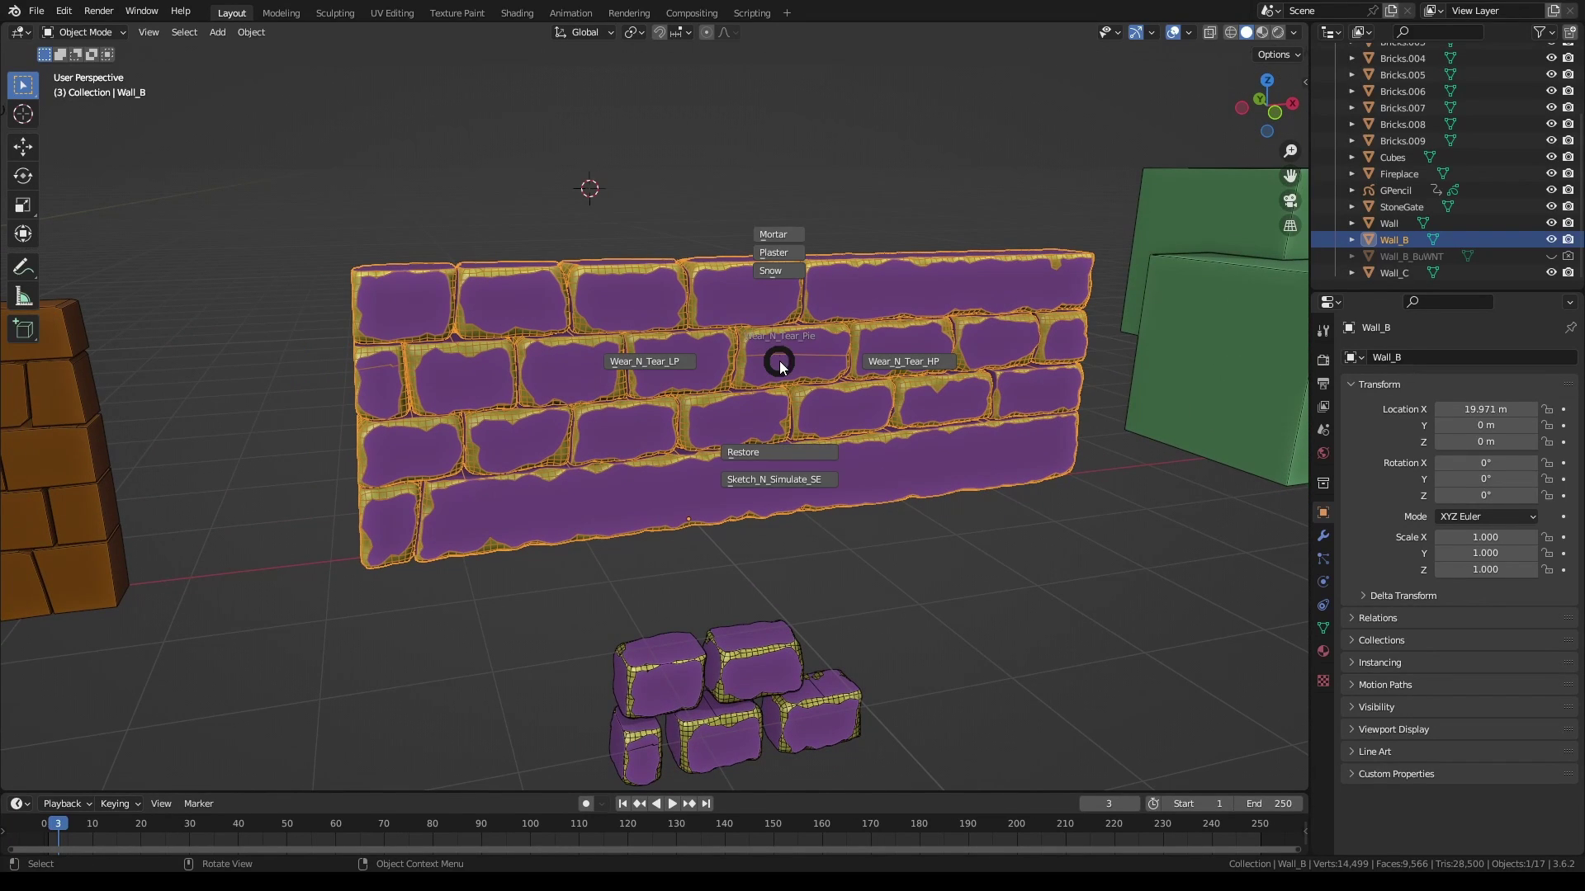
left_click(786, 238)
scroll(766, 315, "up", 2)
left_click(1173, 32)
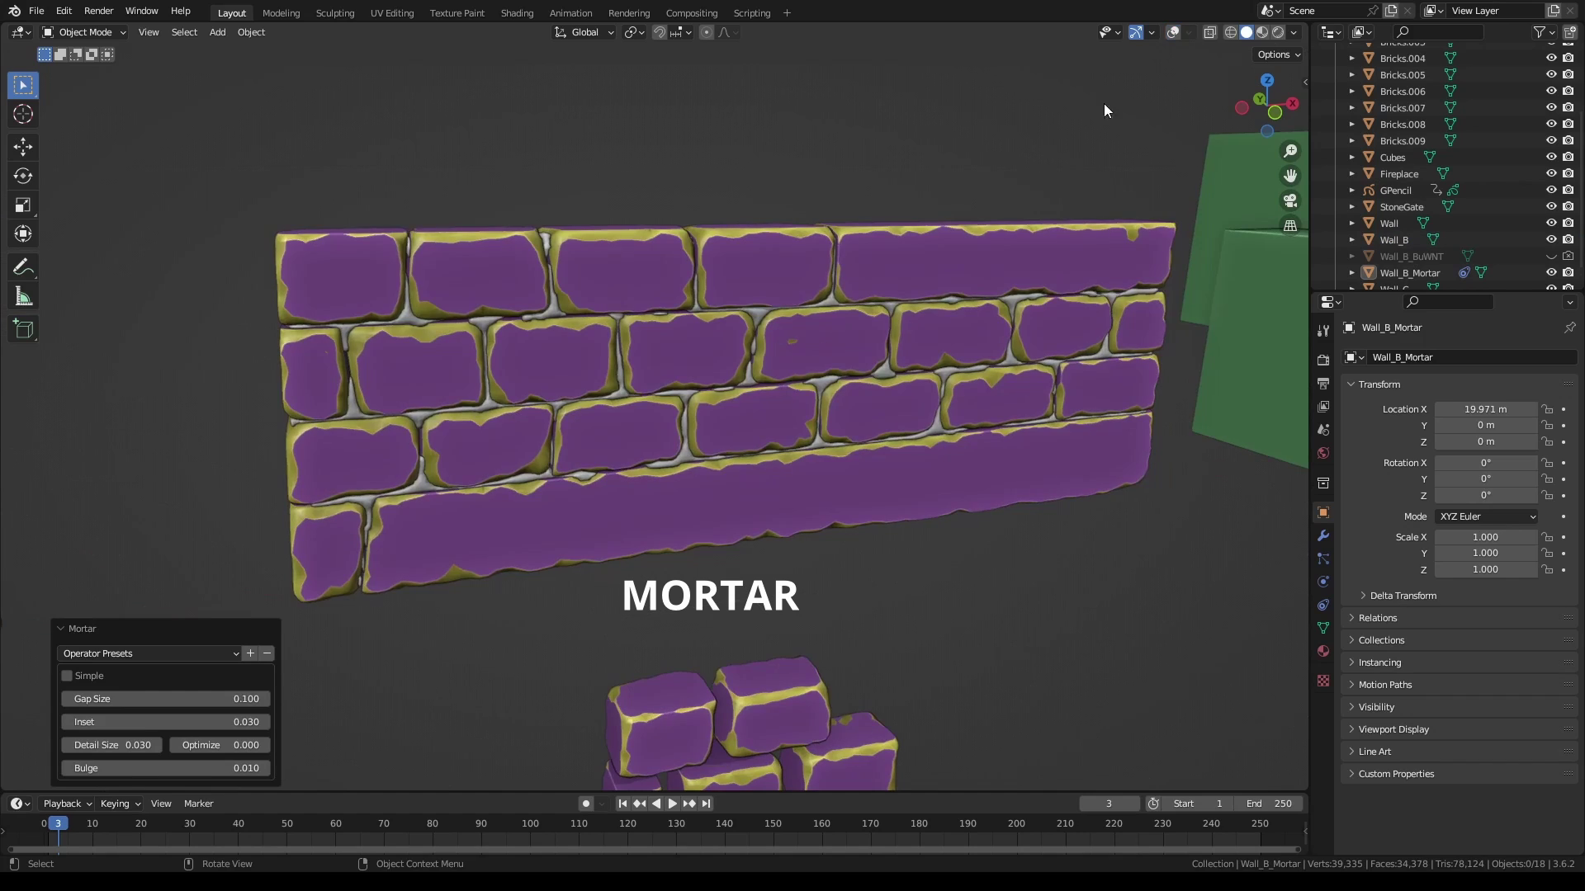
scroll(756, 332, "up", 1)
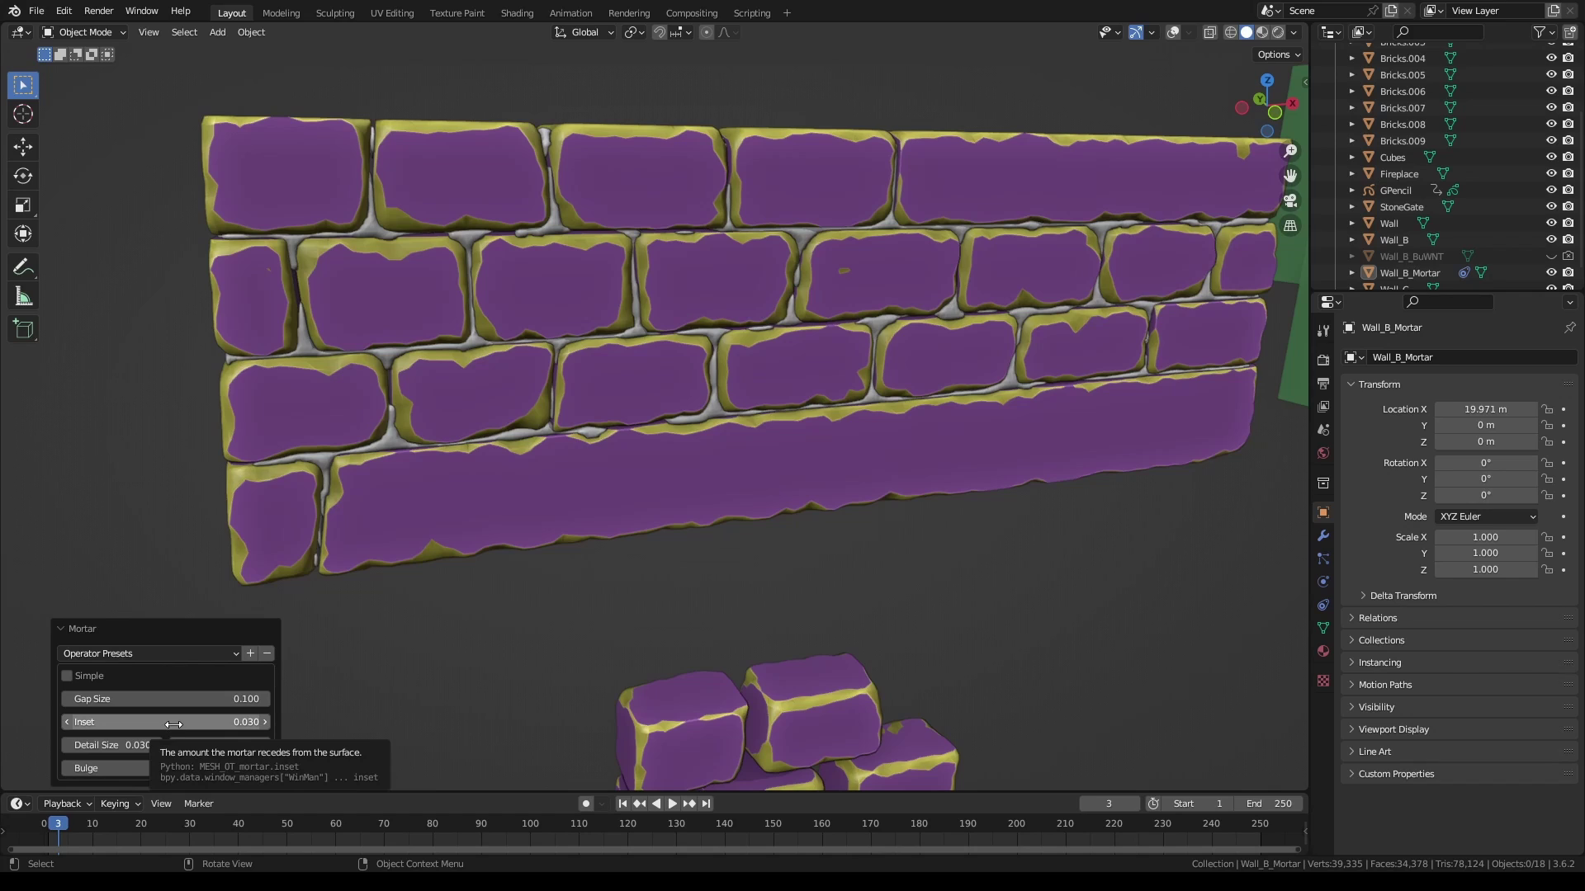
Try other Inset values for the wall's mortar, and set the Inset to 0.001 and the Bulge to 0.040
mouse_move(174, 723)
left_mouse_down()
mouse_move(83, 724)
mouse_move(901, 511)
mouse_move(201, 724)
left_mouse_up()
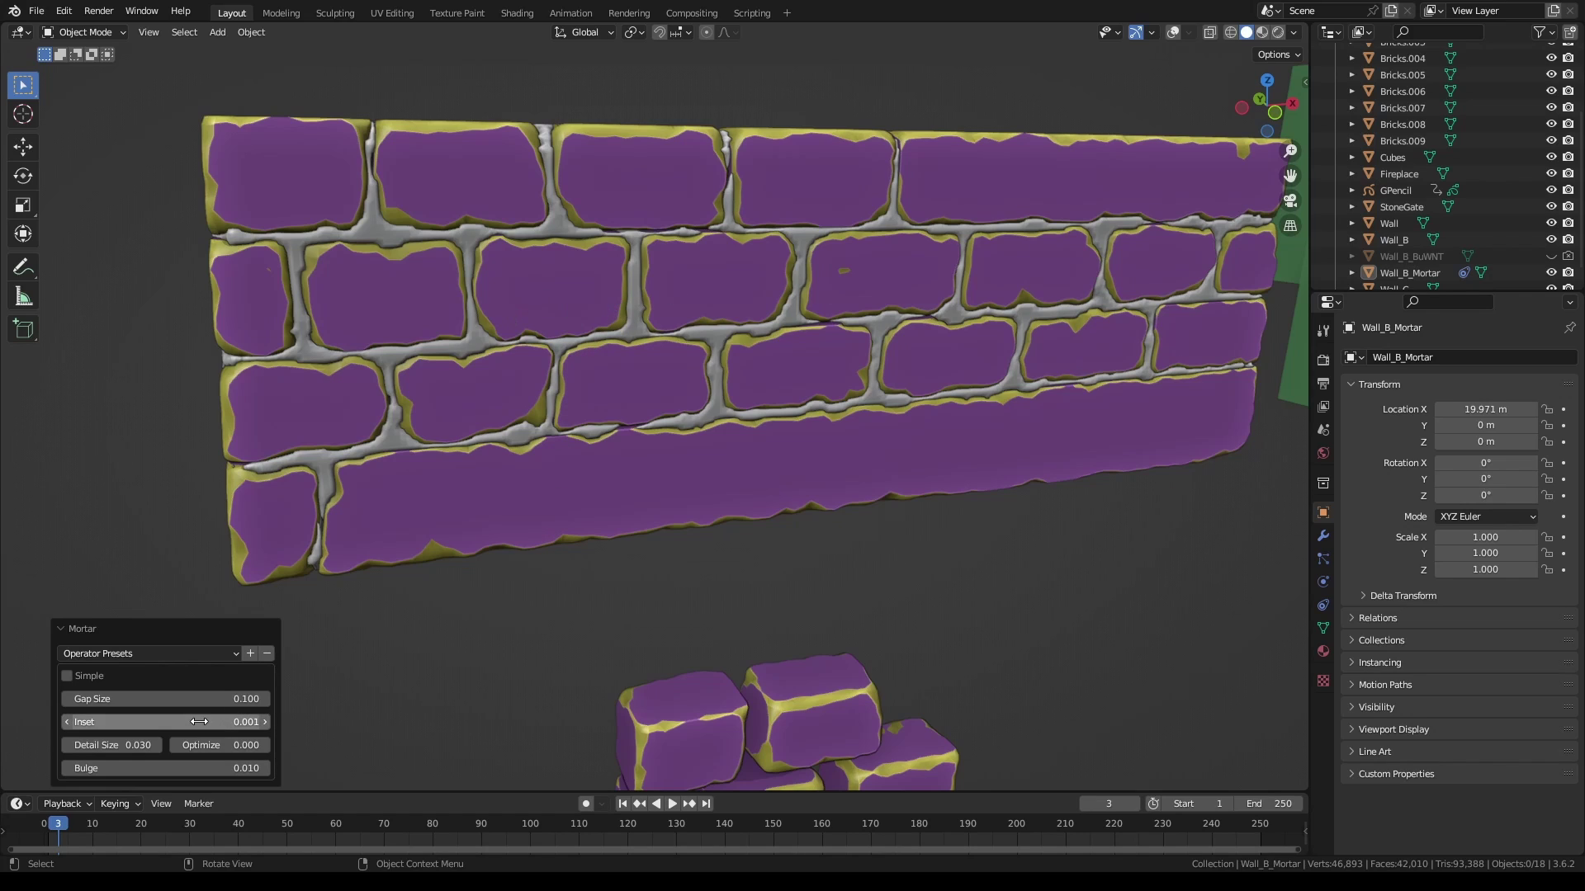
left_click_drag(165, 722, 200, 722)
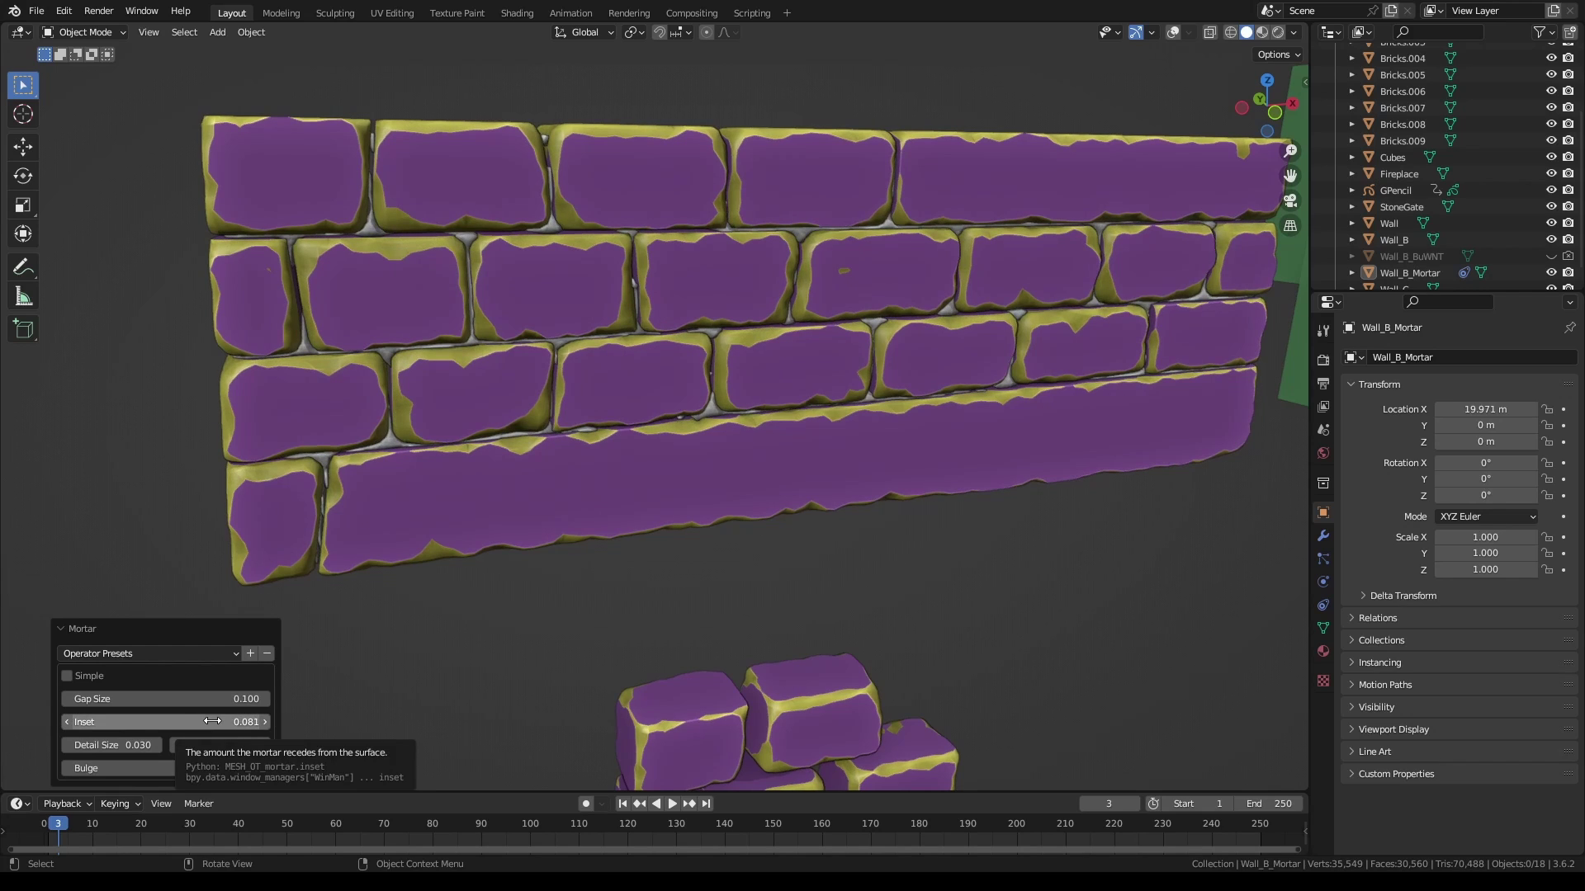
left_click(205, 716)
type("0.001")
key("Return")
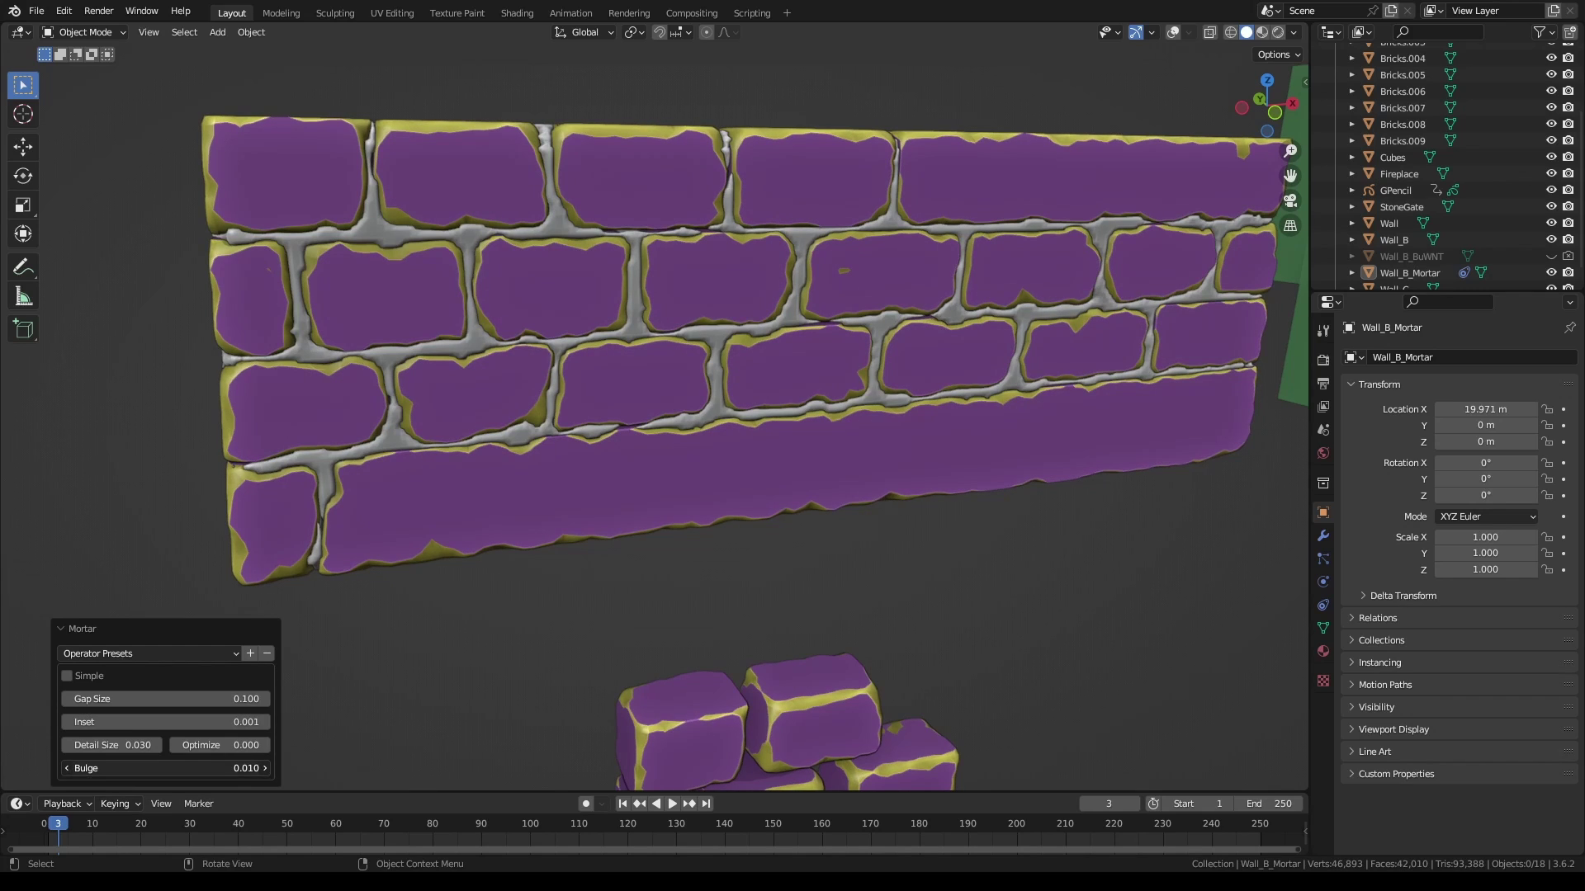
mouse_move(165, 768)
left_mouse_down()
mouse_move(210, 768)
mouse_move(192, 769)
left_mouse_up()
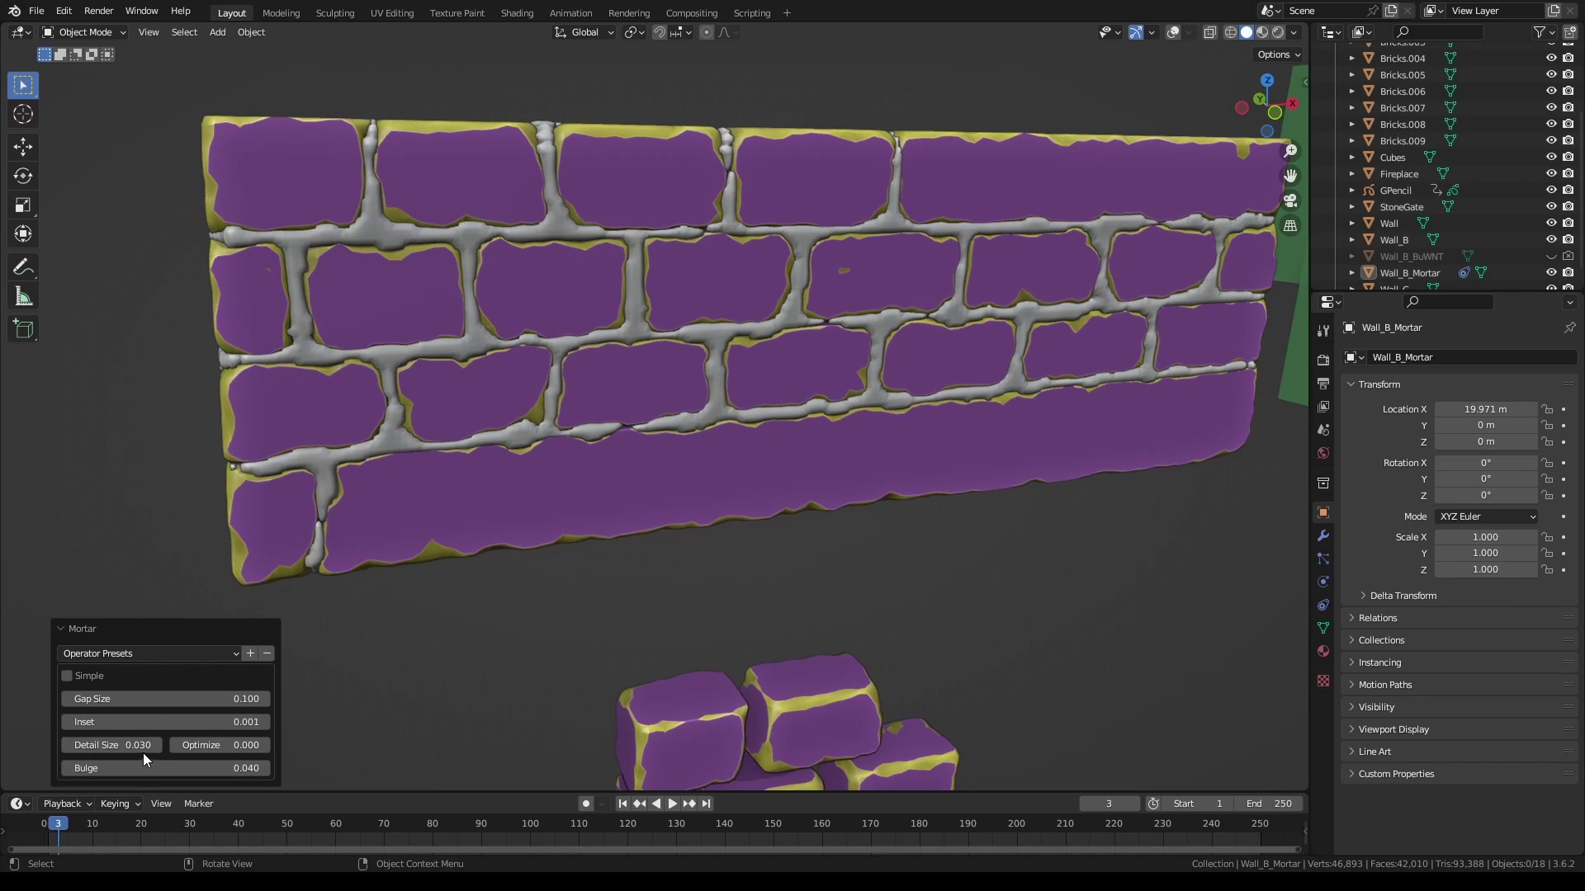
Show the viewport overlays and try an Optimize value of 0.032 on the wall's mortar
left_click(1173, 32)
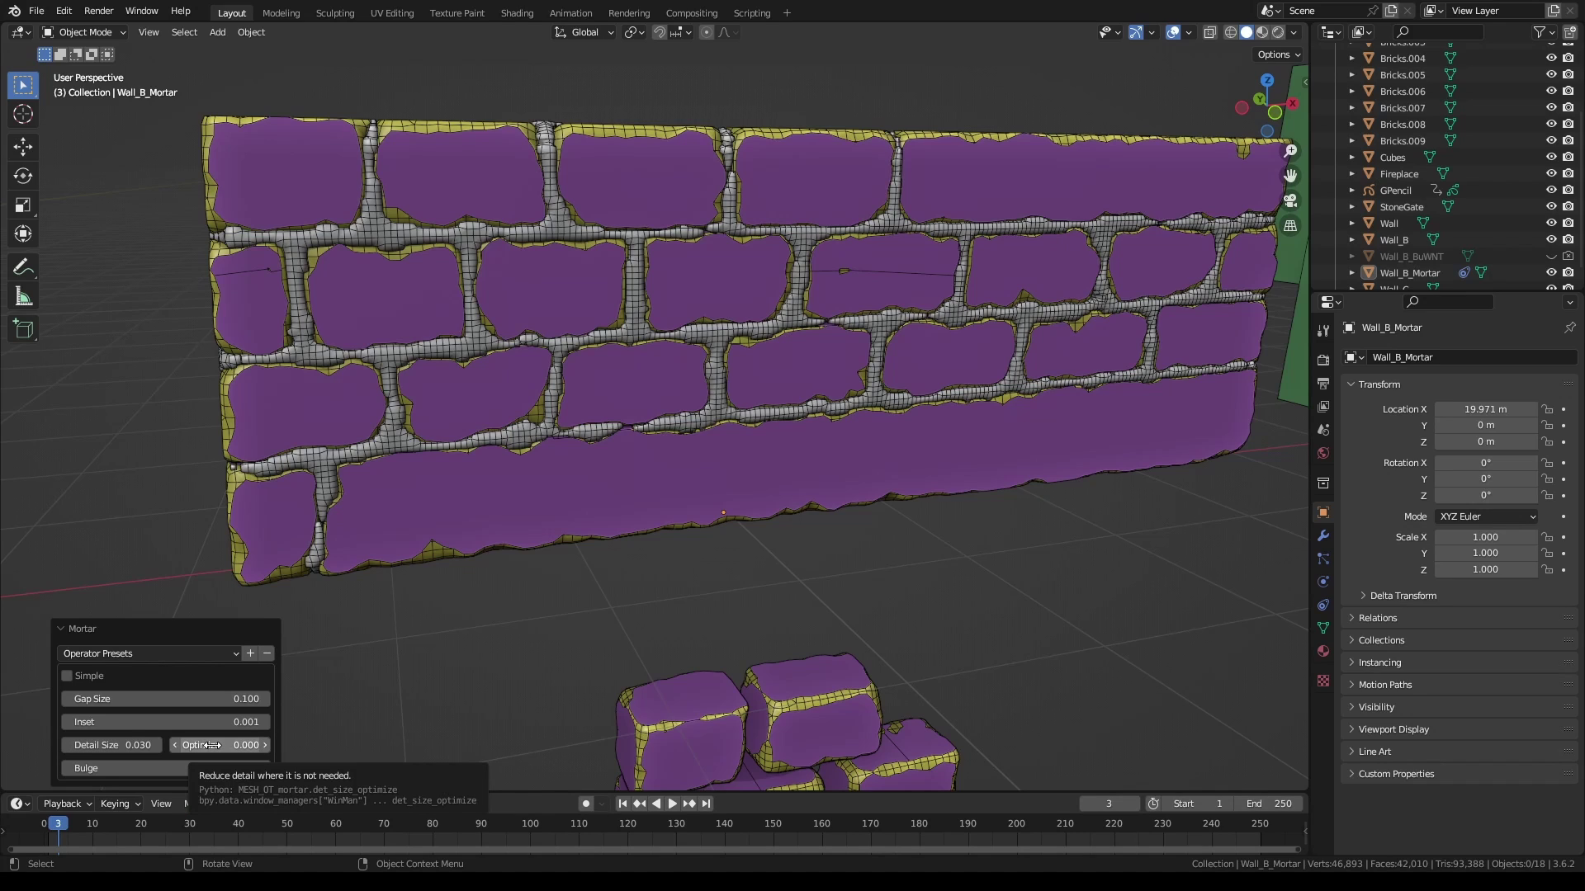
left_click_drag(206, 745, 640, 528)
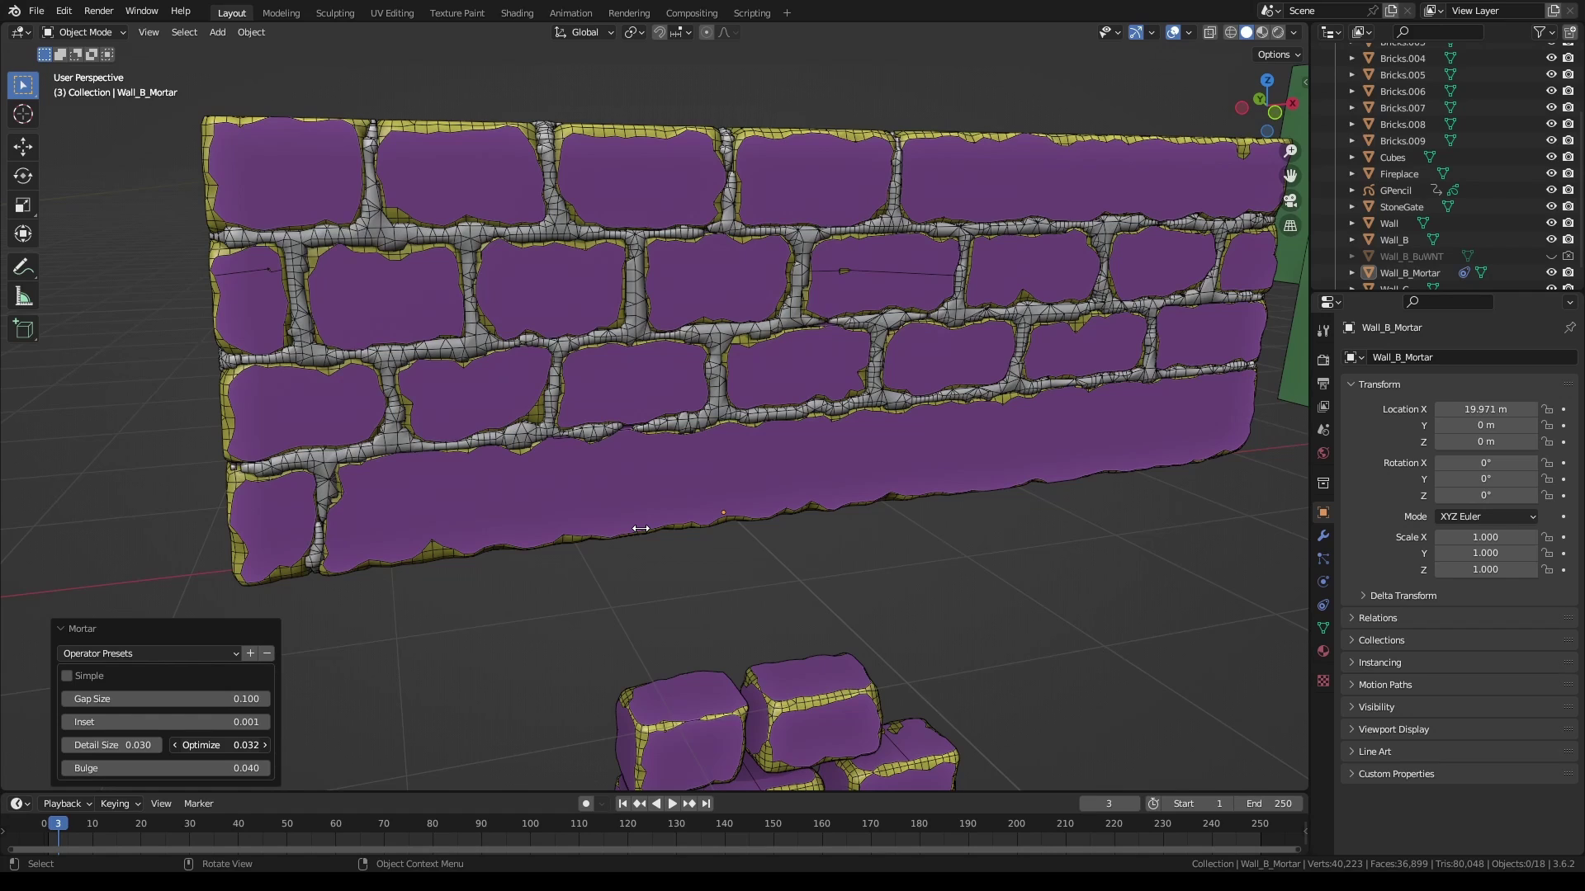
left_click_drag(640, 529, 282, 524)
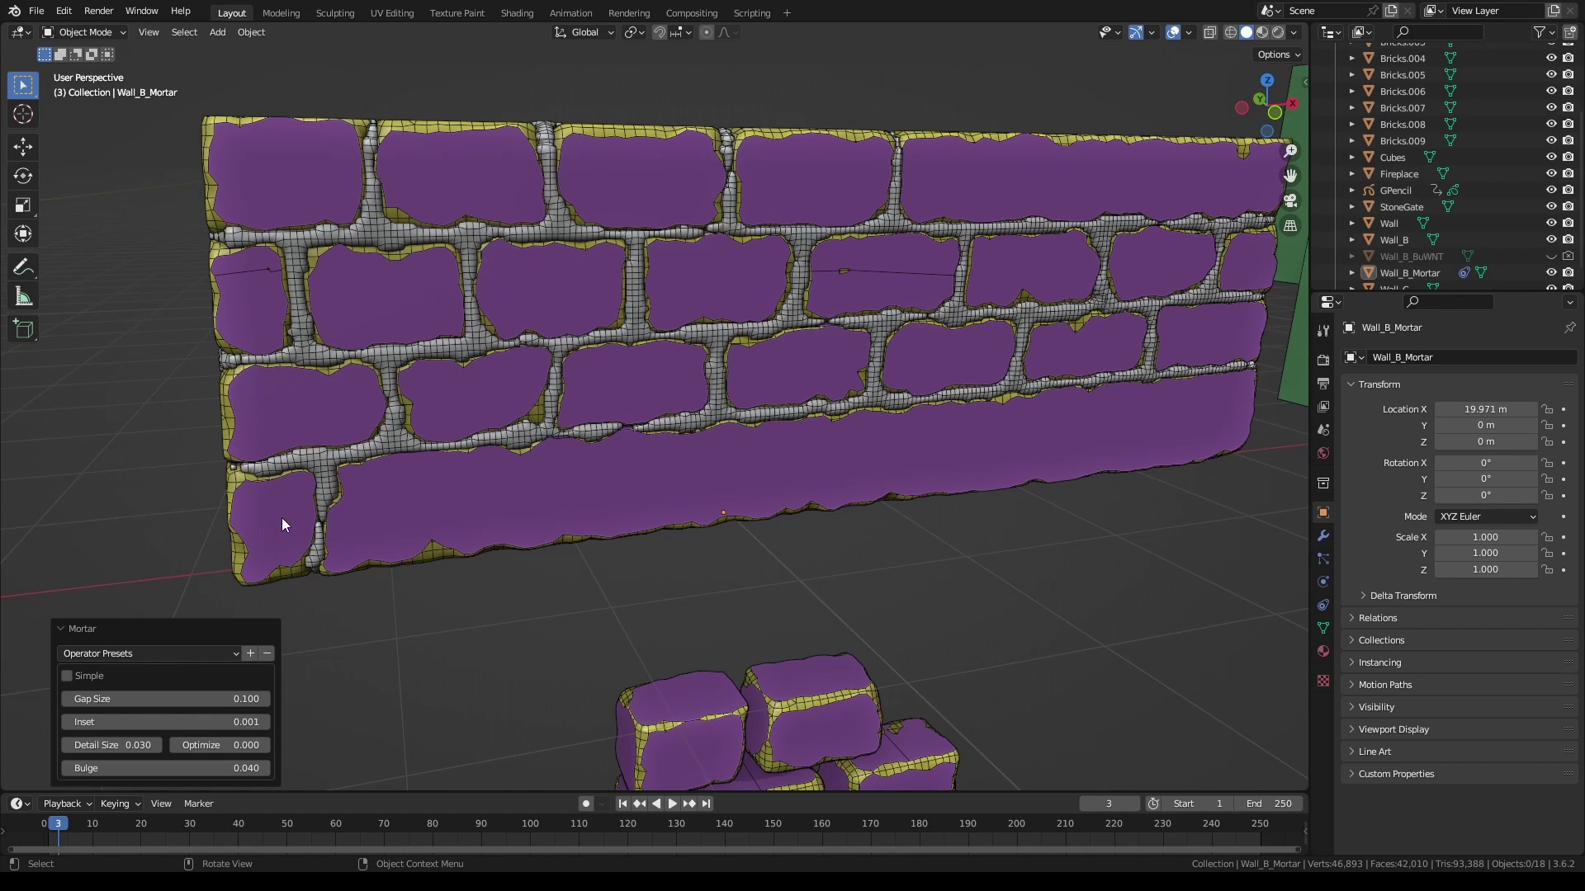
Switch the wall's mortar to Simple, hide the viewport overlays and try other Inset values
left_click(67, 676)
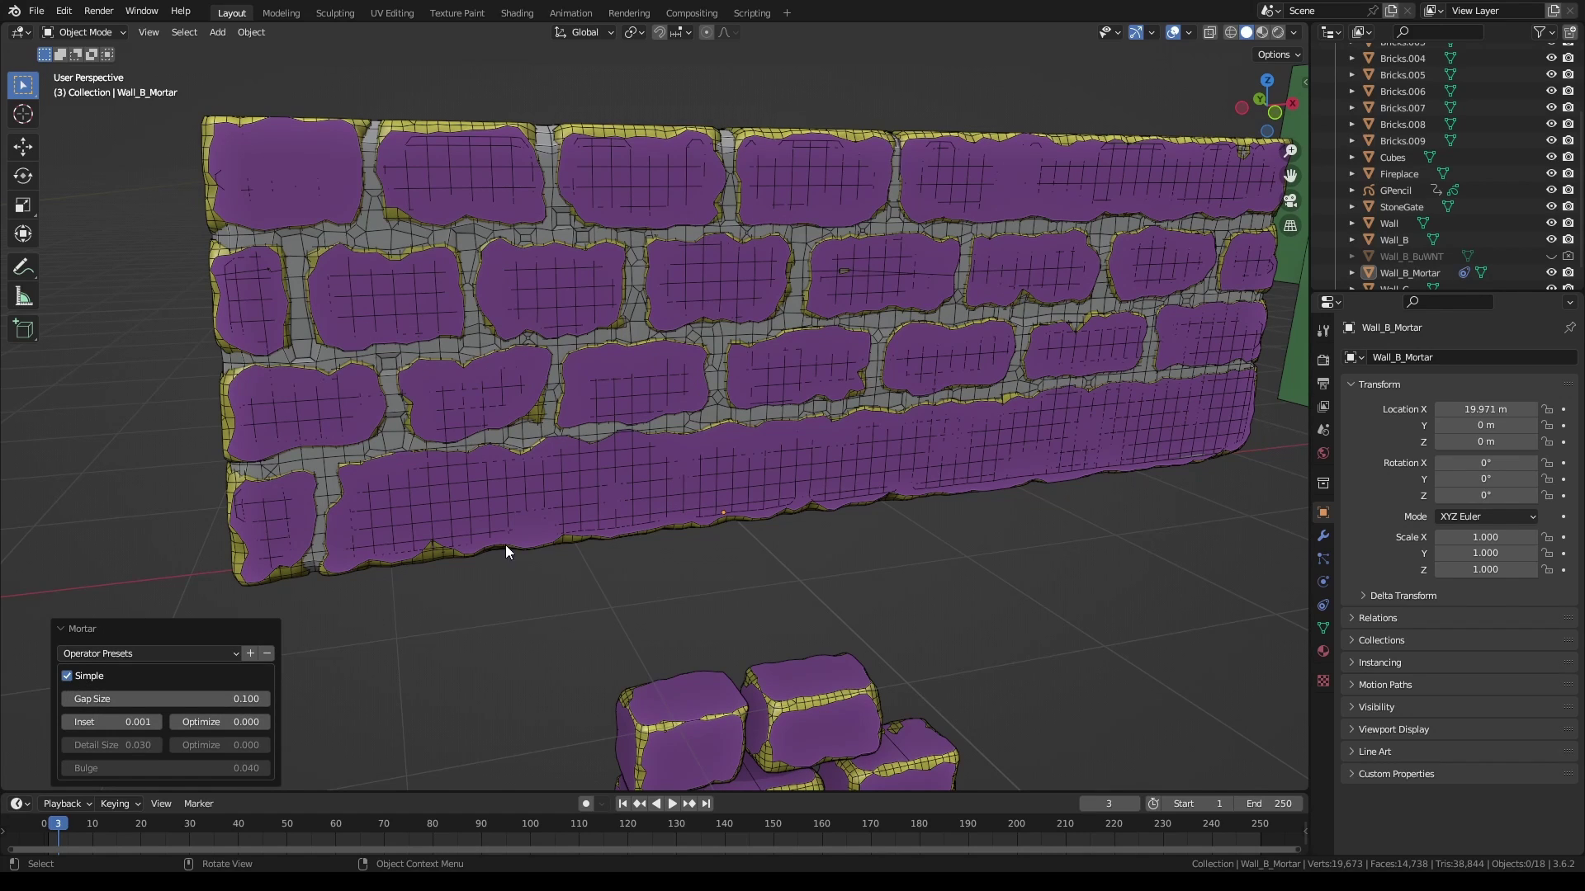
left_click(1172, 31)
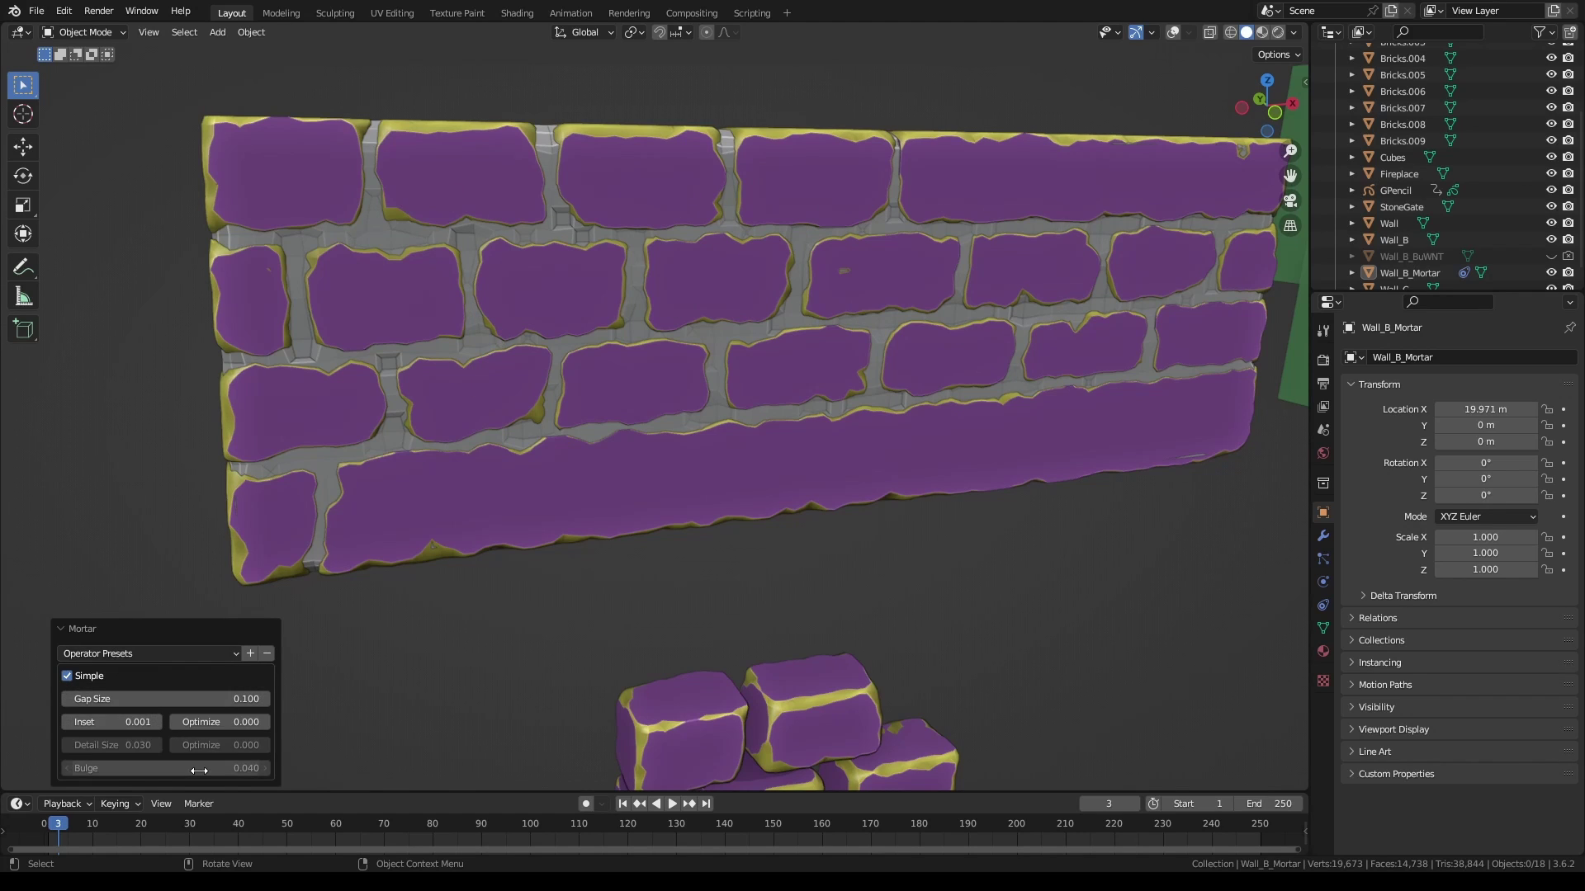
left_click_drag(141, 722, 919, 503)
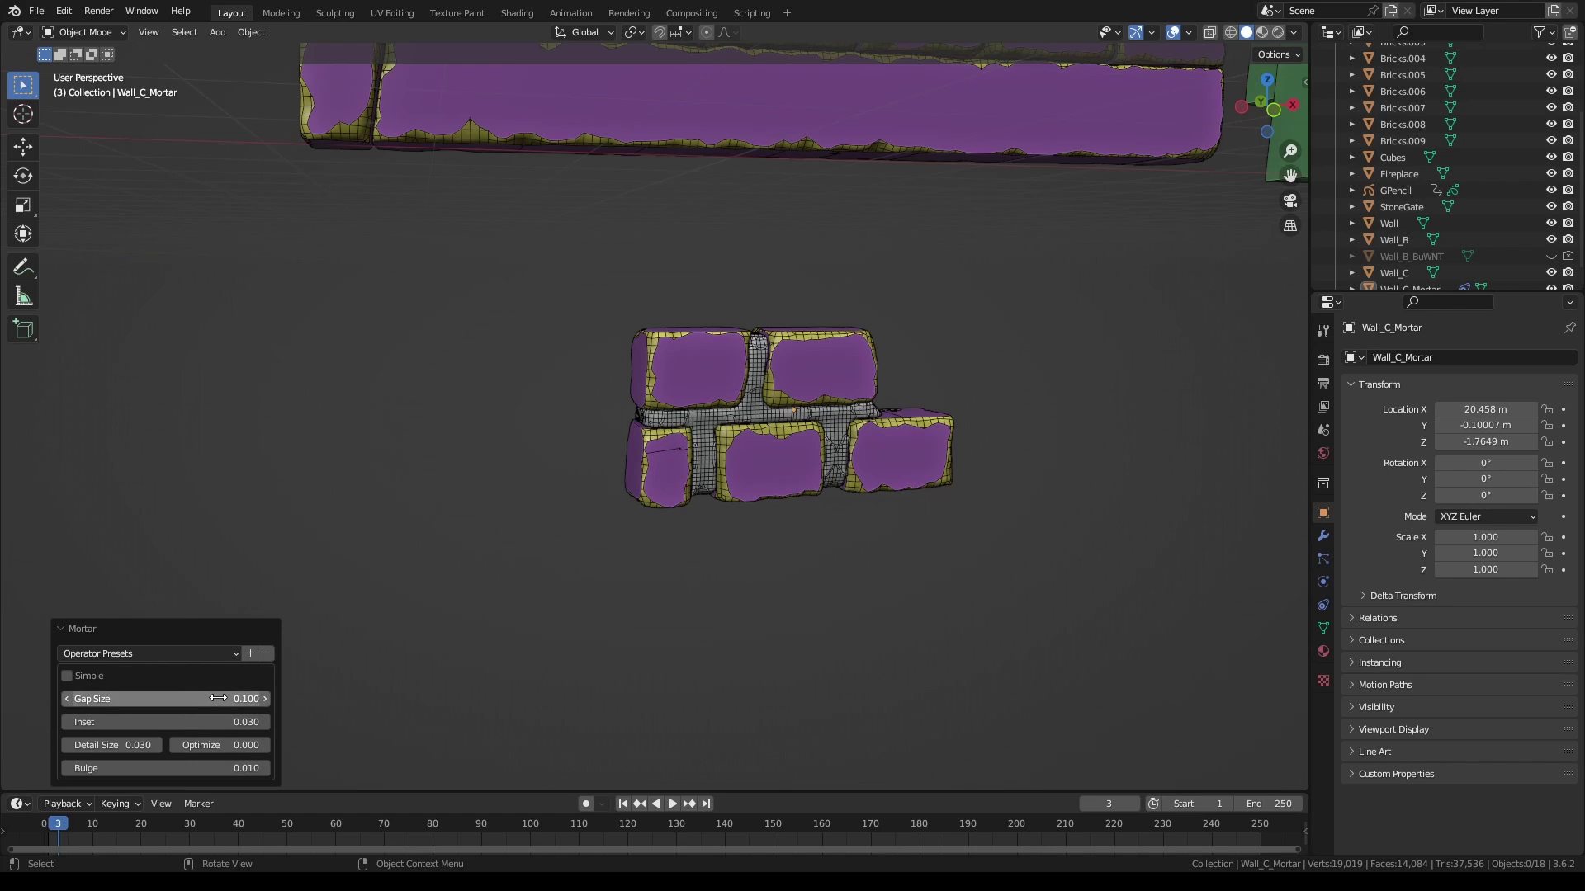
Try a Gap Size of 0.041 for the mortar on the small brick stack, and raise it again
left_click_drag(219, 699, 959, 482)
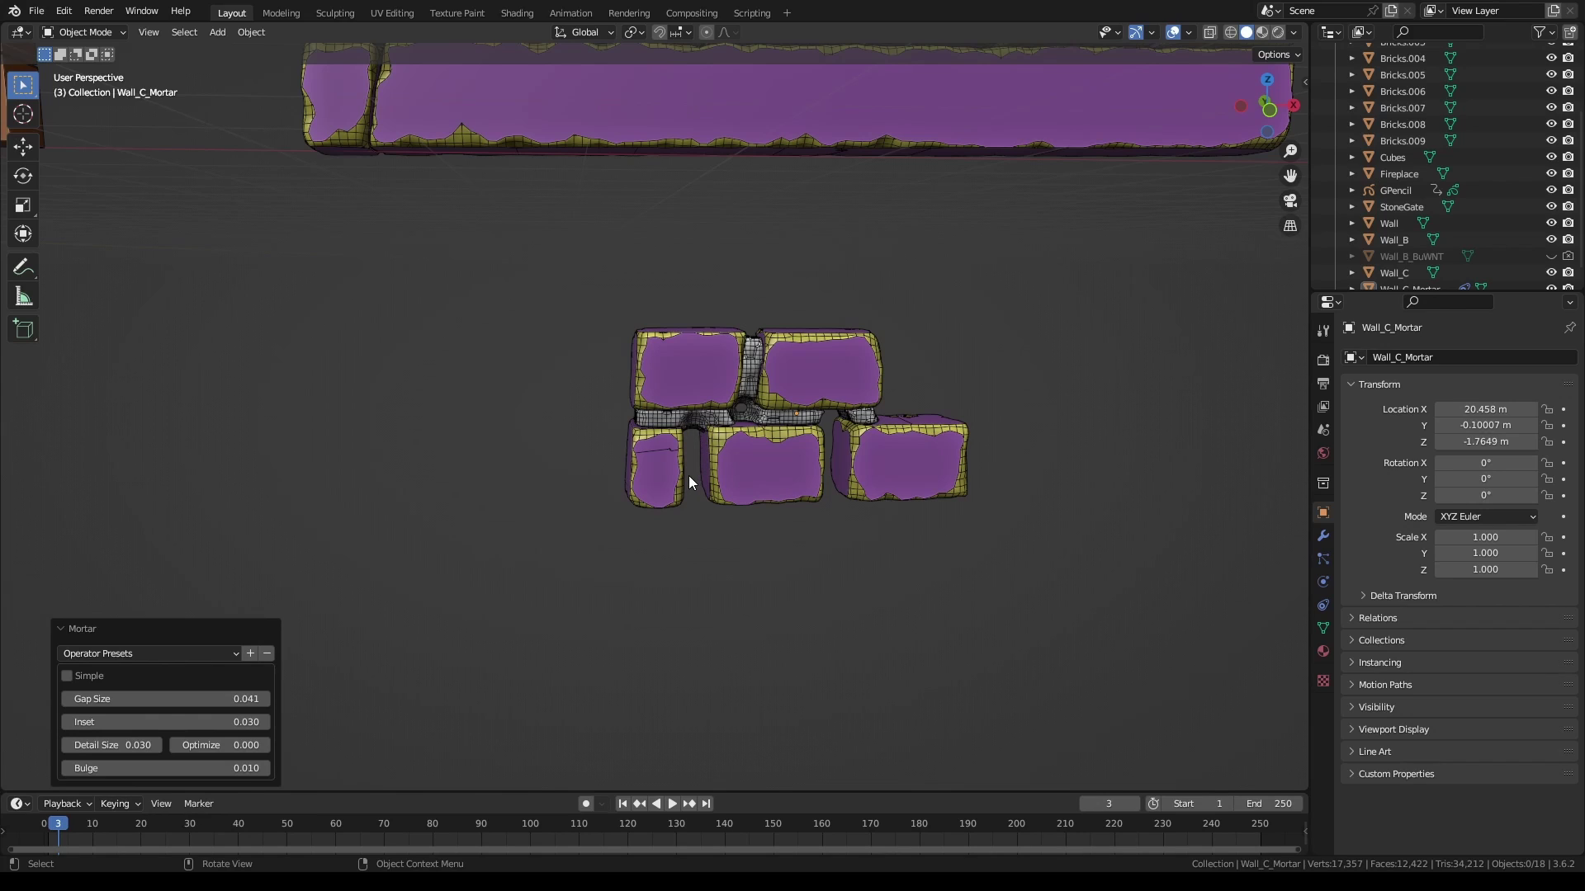
left_click_drag(183, 700, 233, 699)
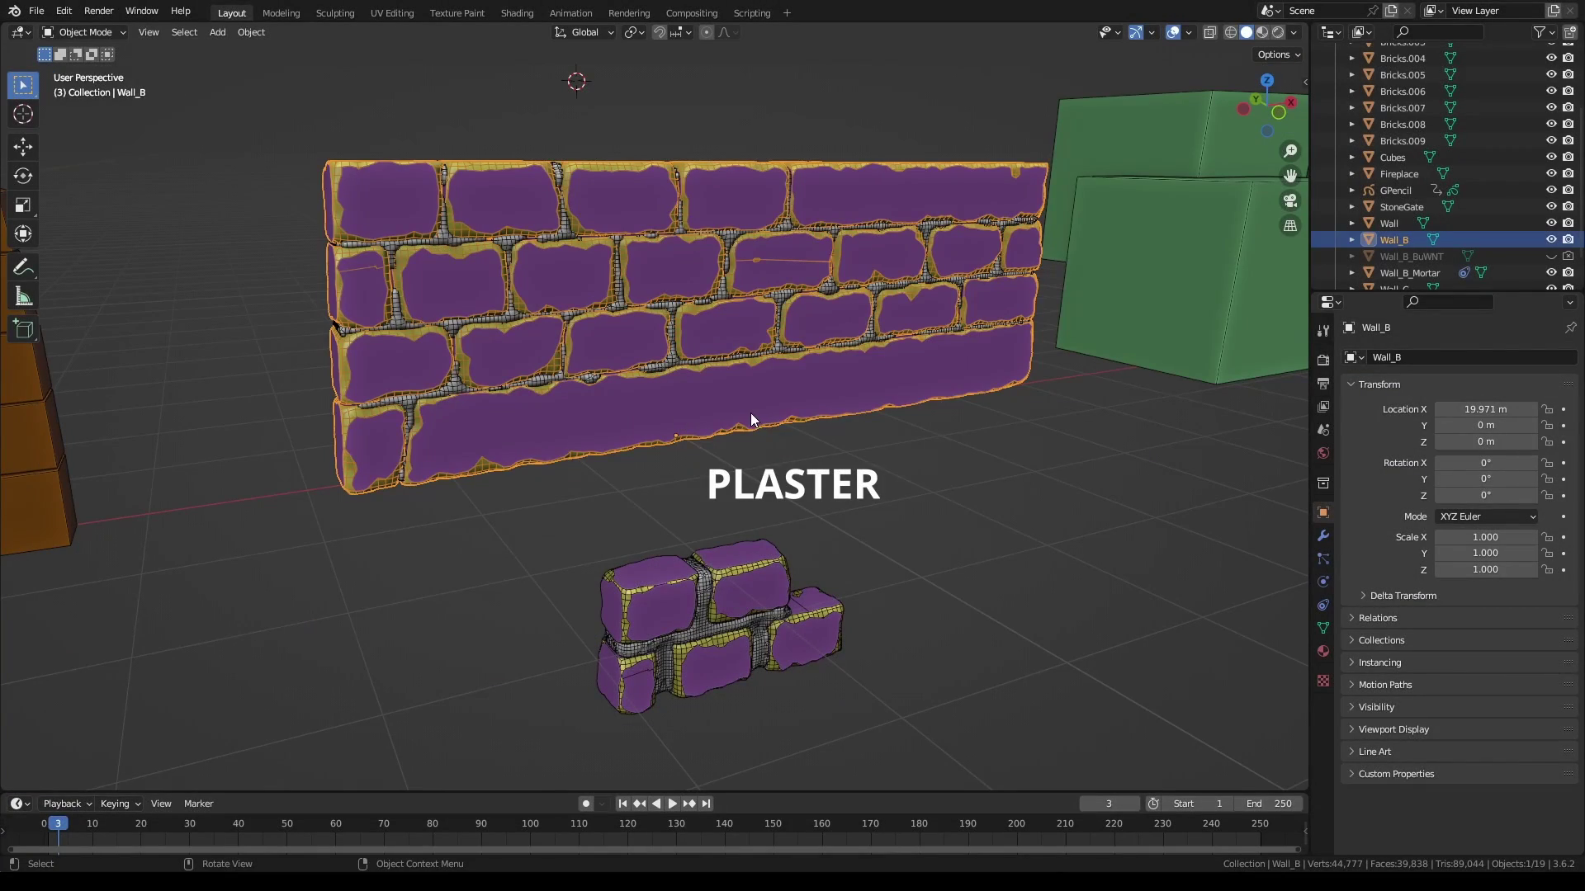
Apply Plaster to the purple wall Wall_B
key("shift+w")
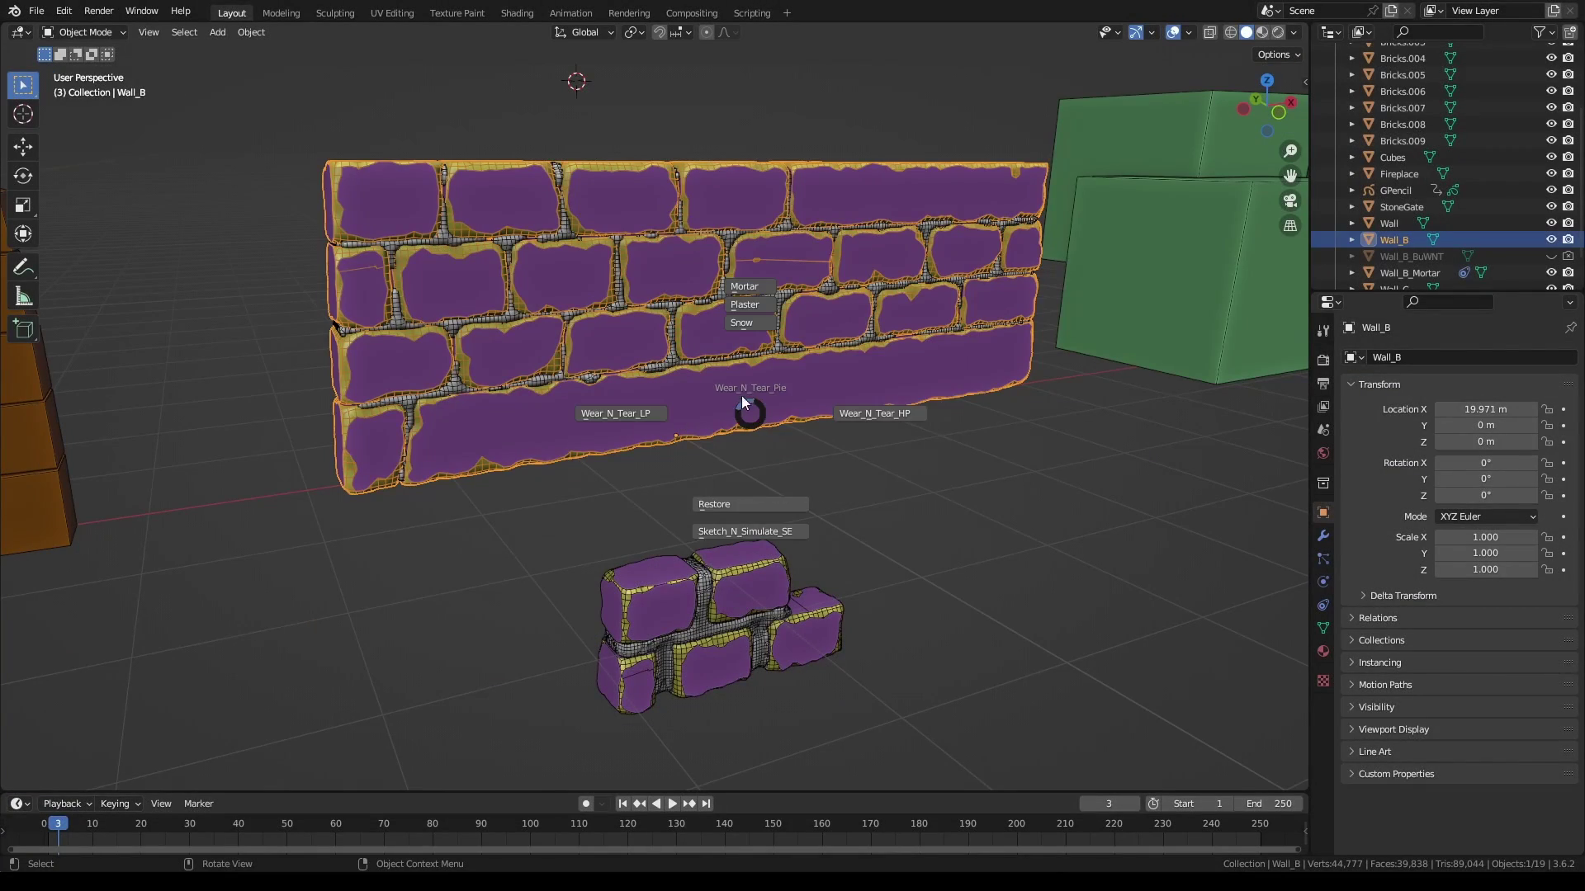
left_click(756, 300)
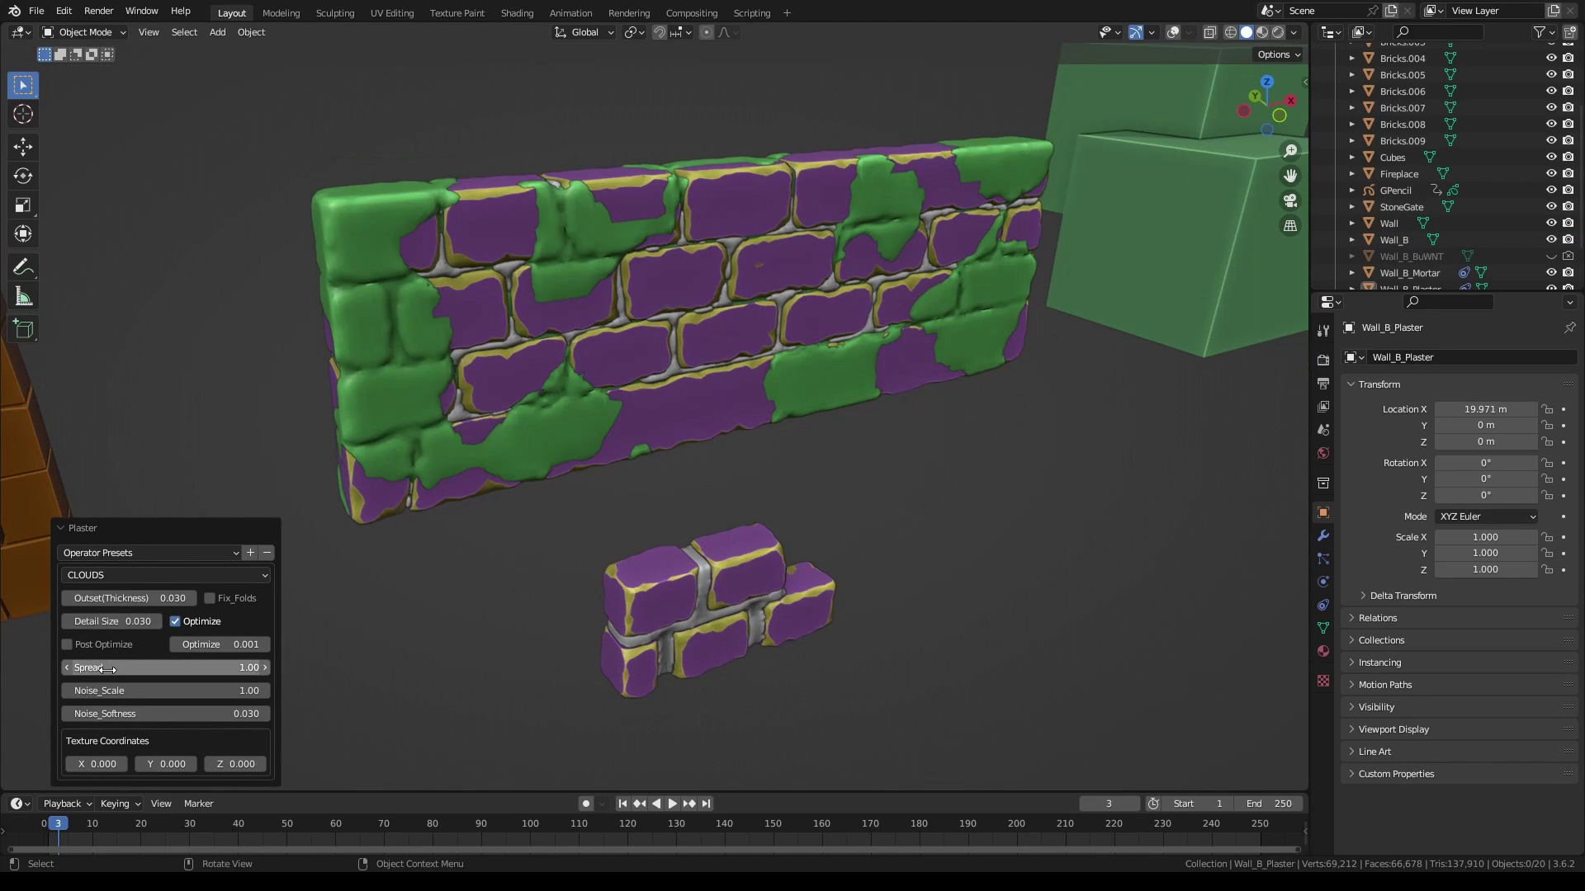
Set the wall plaster's Spread to 1.21, try Outset 0.160 with Fix_Folds and Outset 0.010, and settle on Outset 0.030
left_click_drag(113, 669, 916, 454)
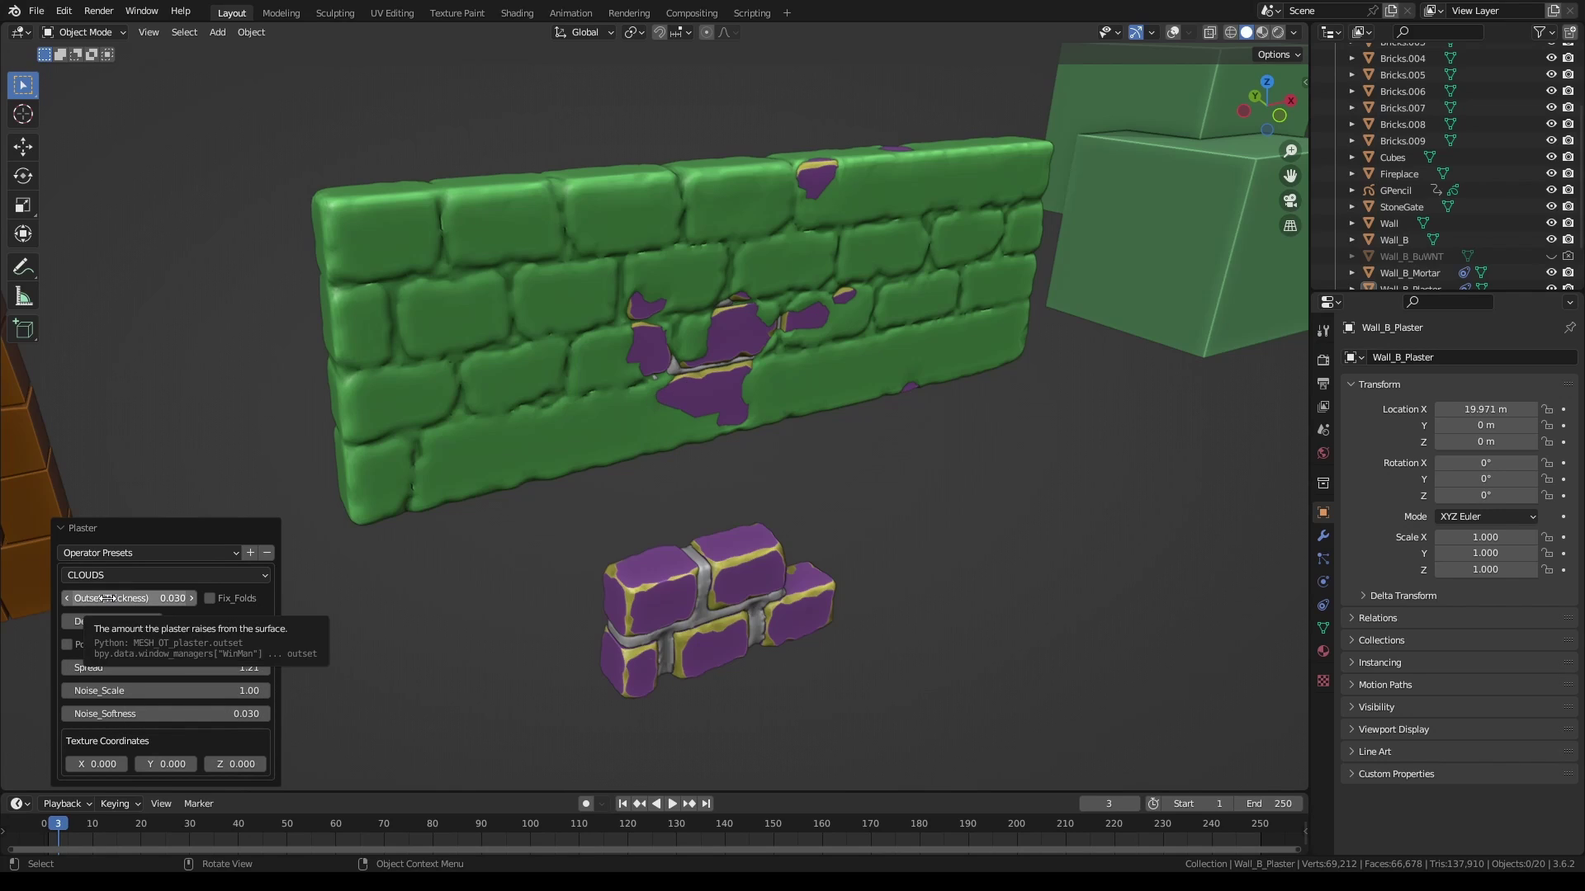
left_click_drag(130, 598, 918, 379)
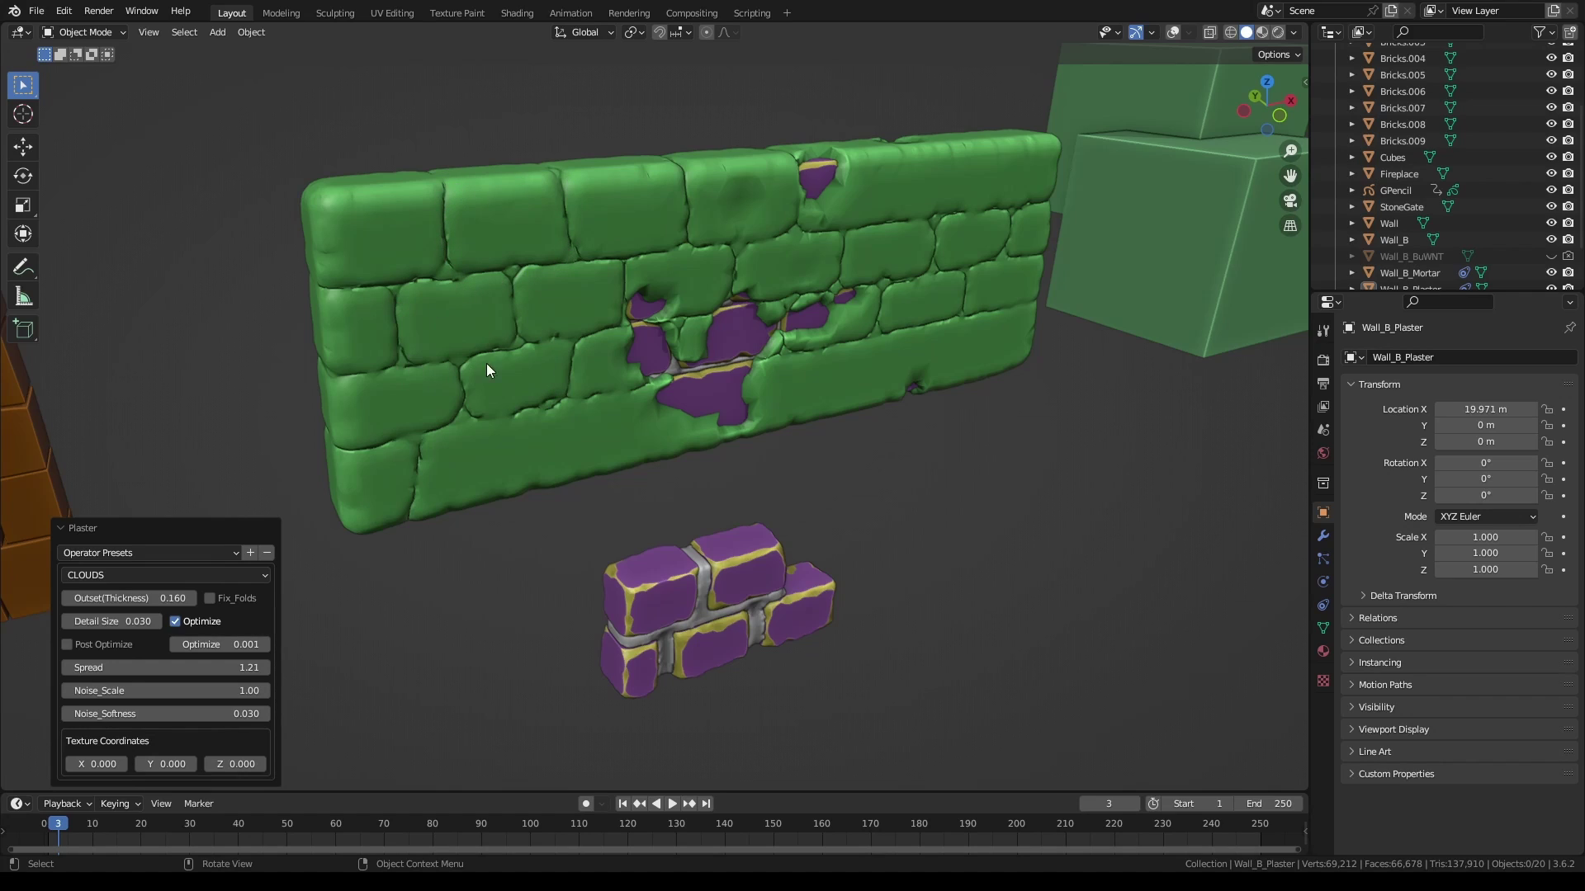
left_click(211, 598)
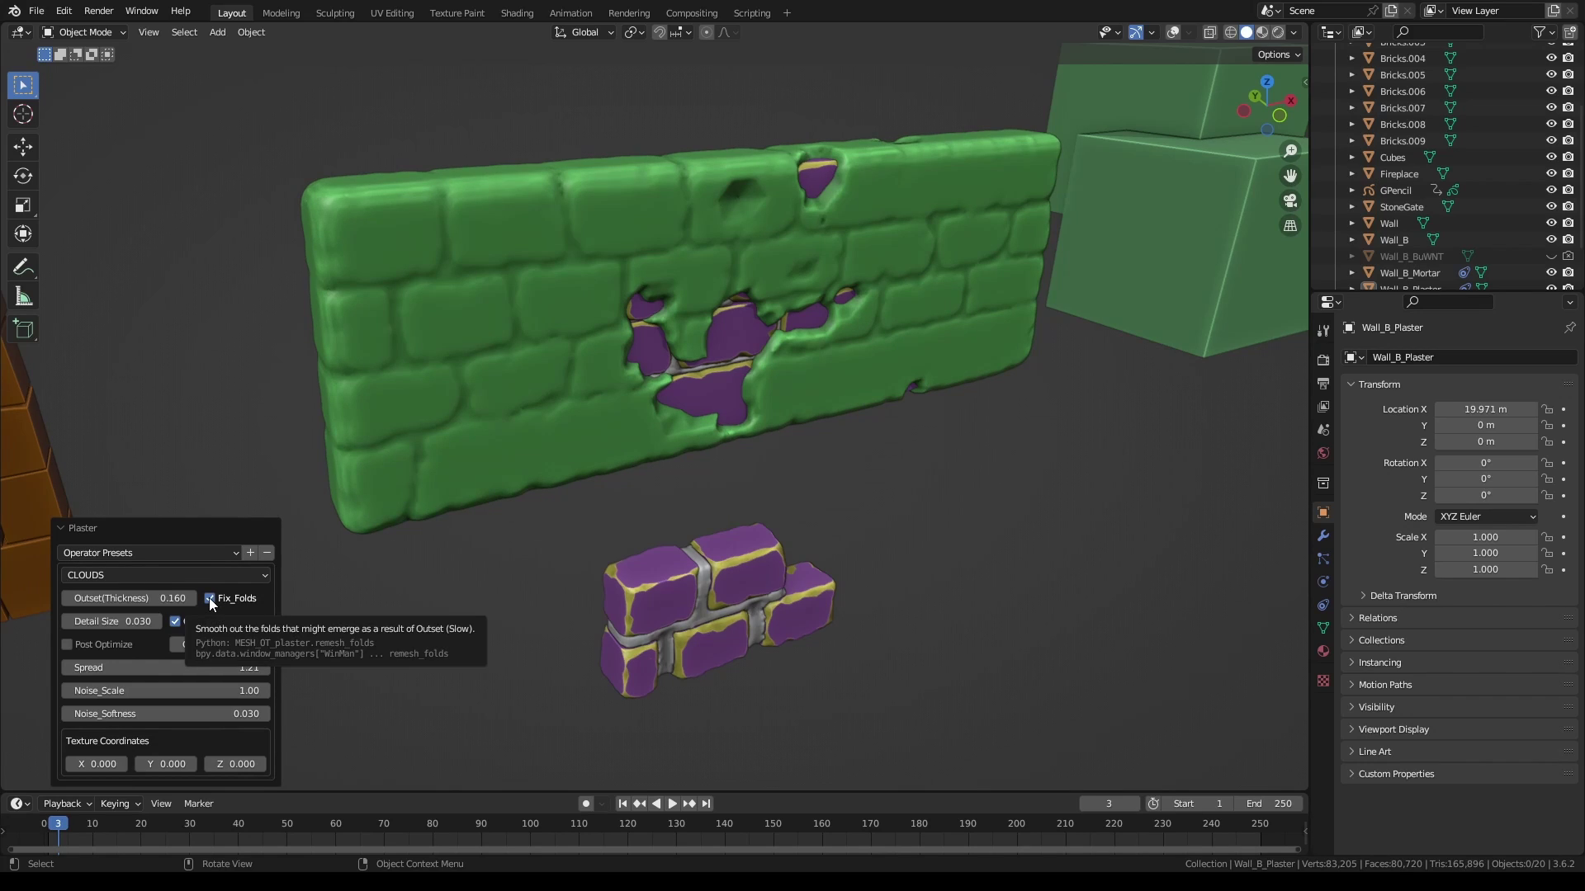
left_click(210, 599)
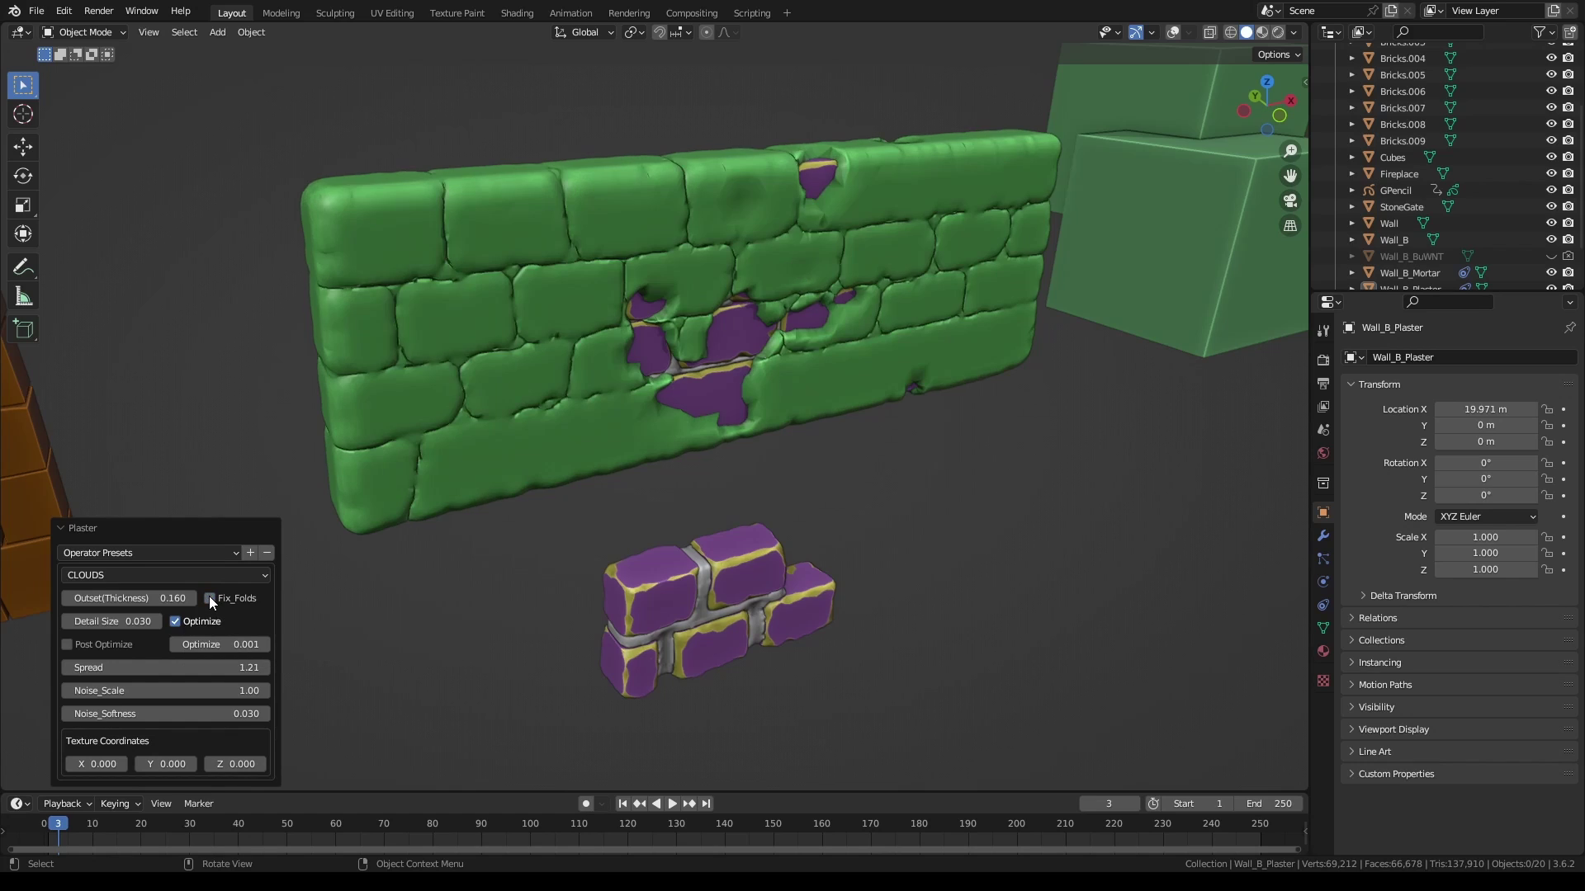
left_click_drag(149, 598, 916, 385)
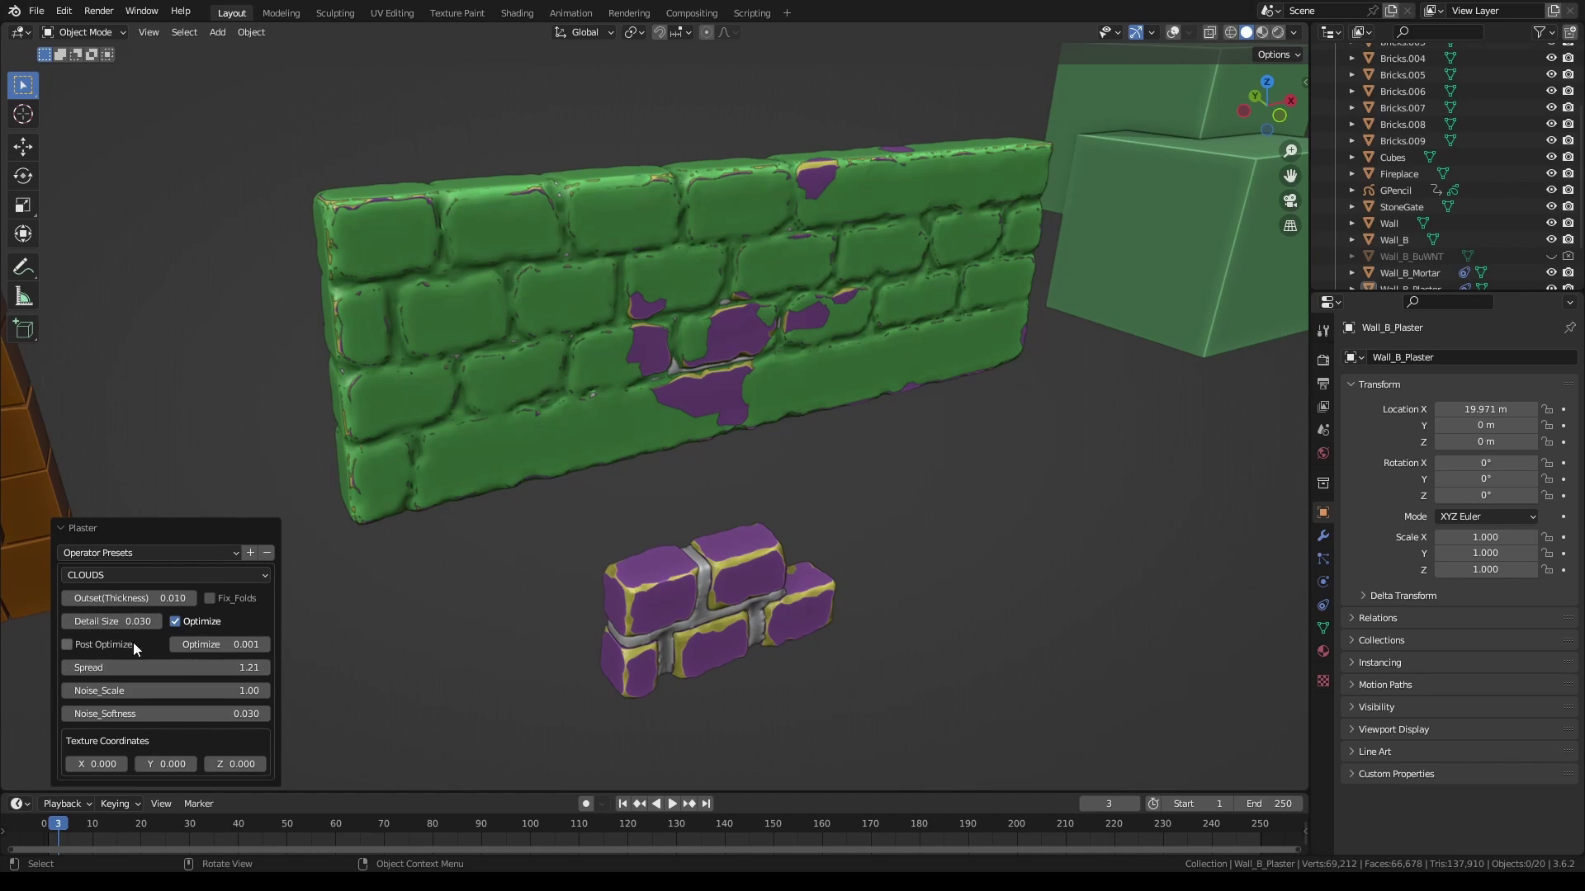
left_click_drag(132, 597, 165, 597)
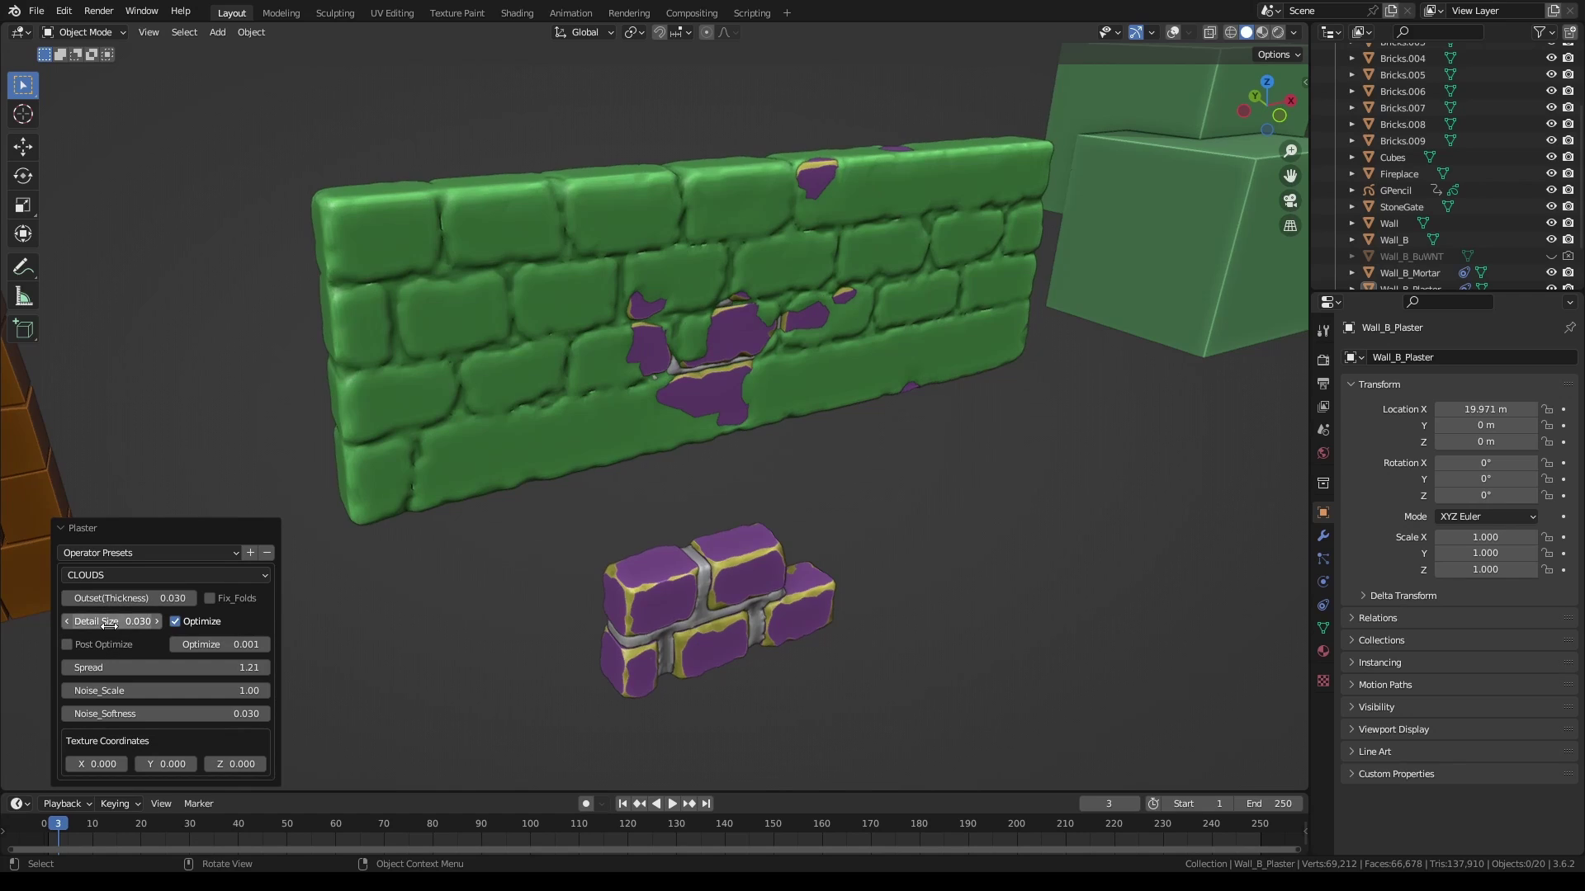
Show the viewport overlays, set the wall plaster's Detail Size to 0.073 and compare its mesh with Optimize off and on
left_click(1174, 33)
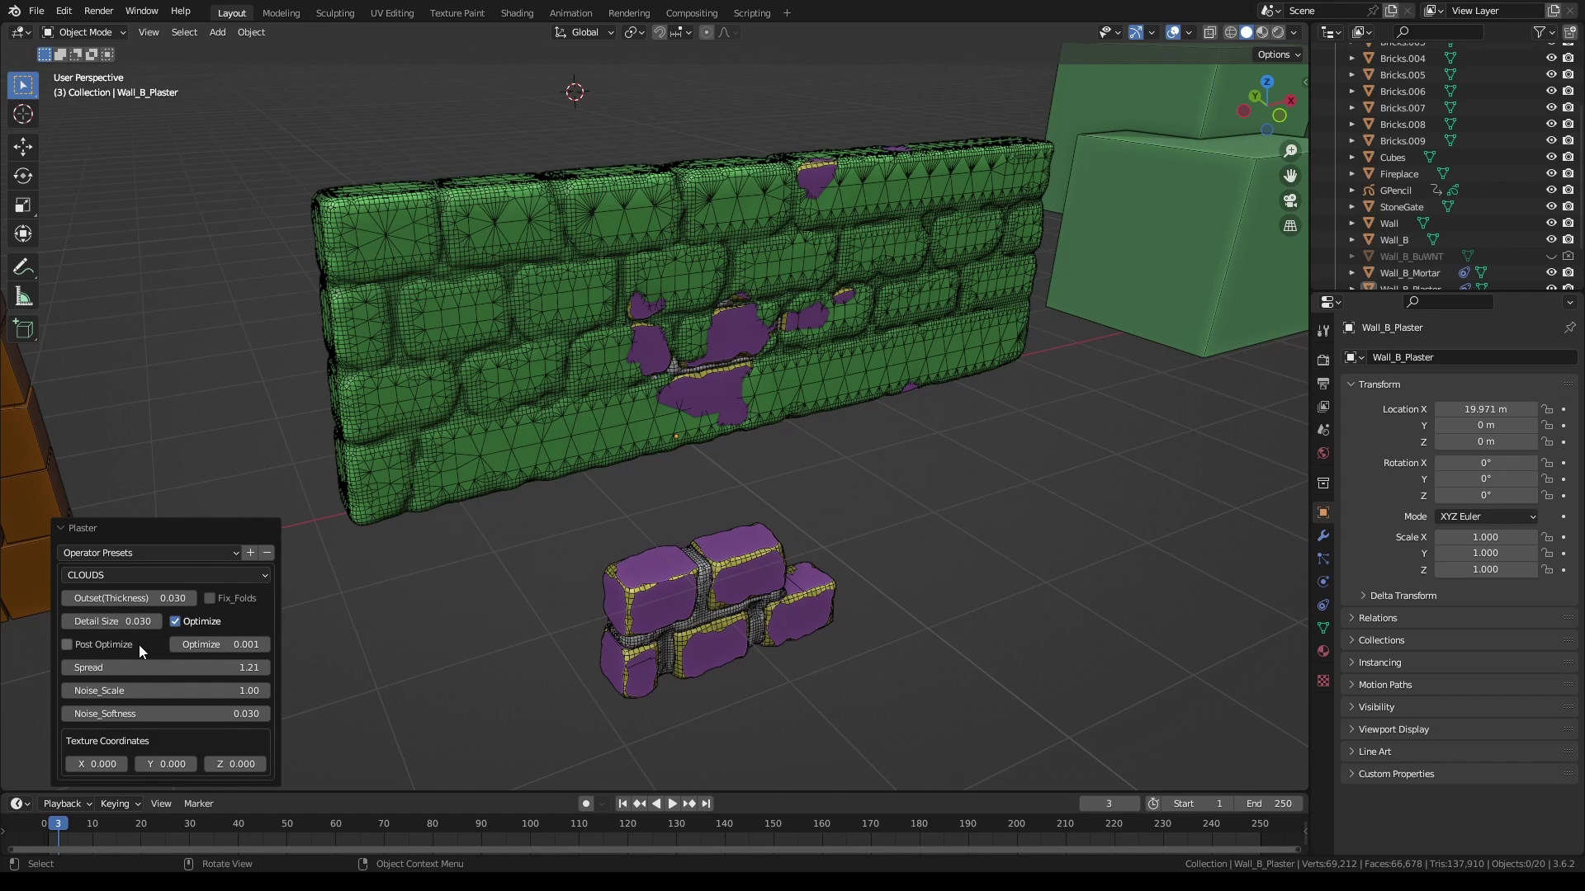
left_click(176, 621)
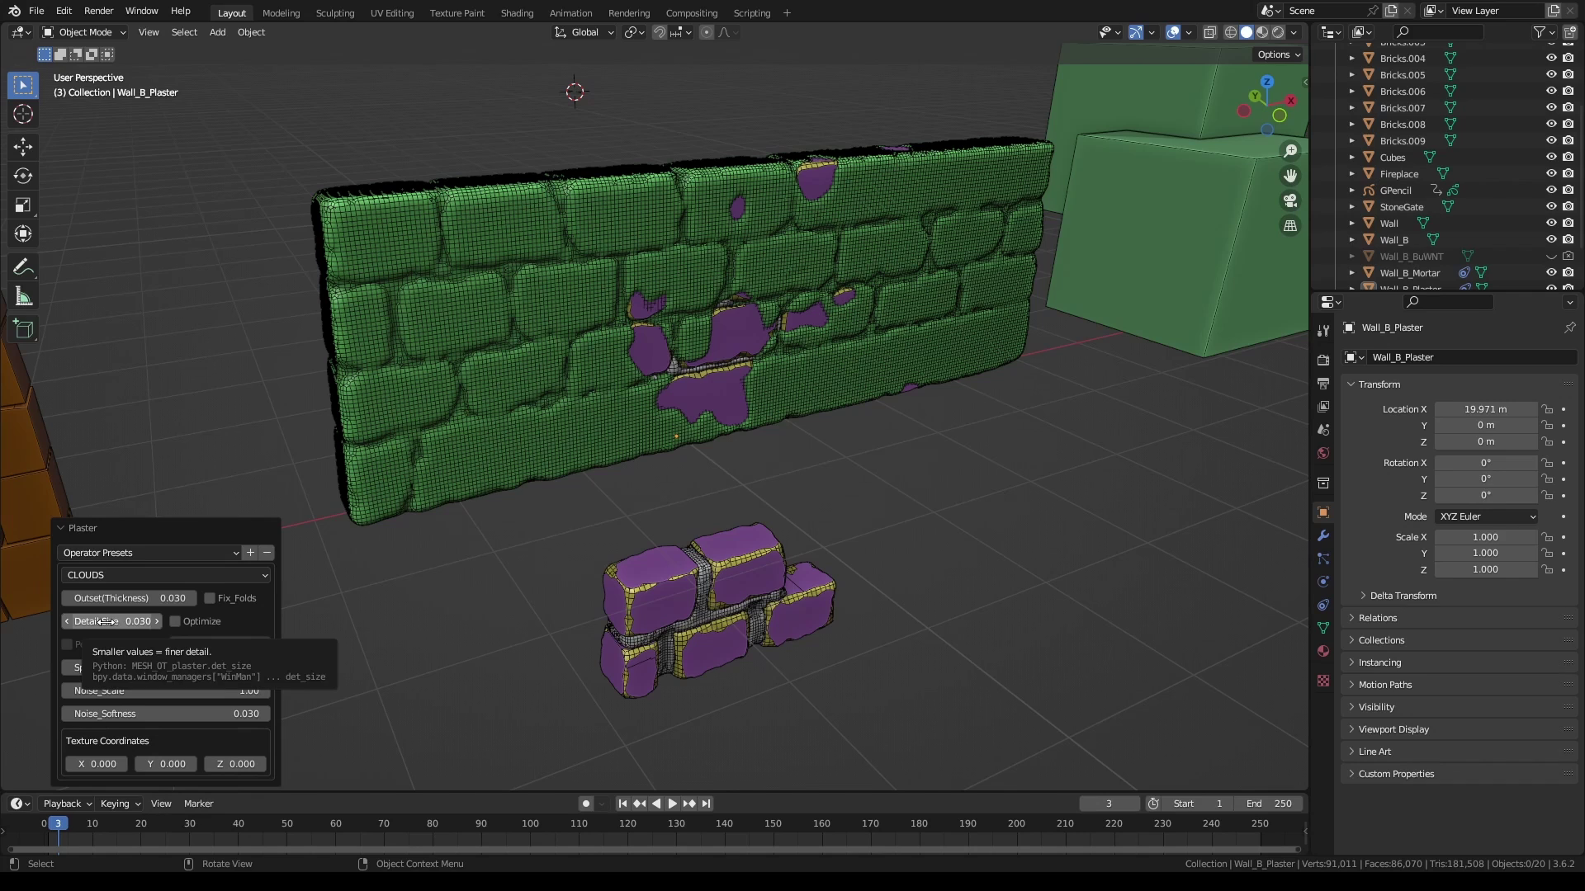
left_click_drag(101, 621, 941, 407)
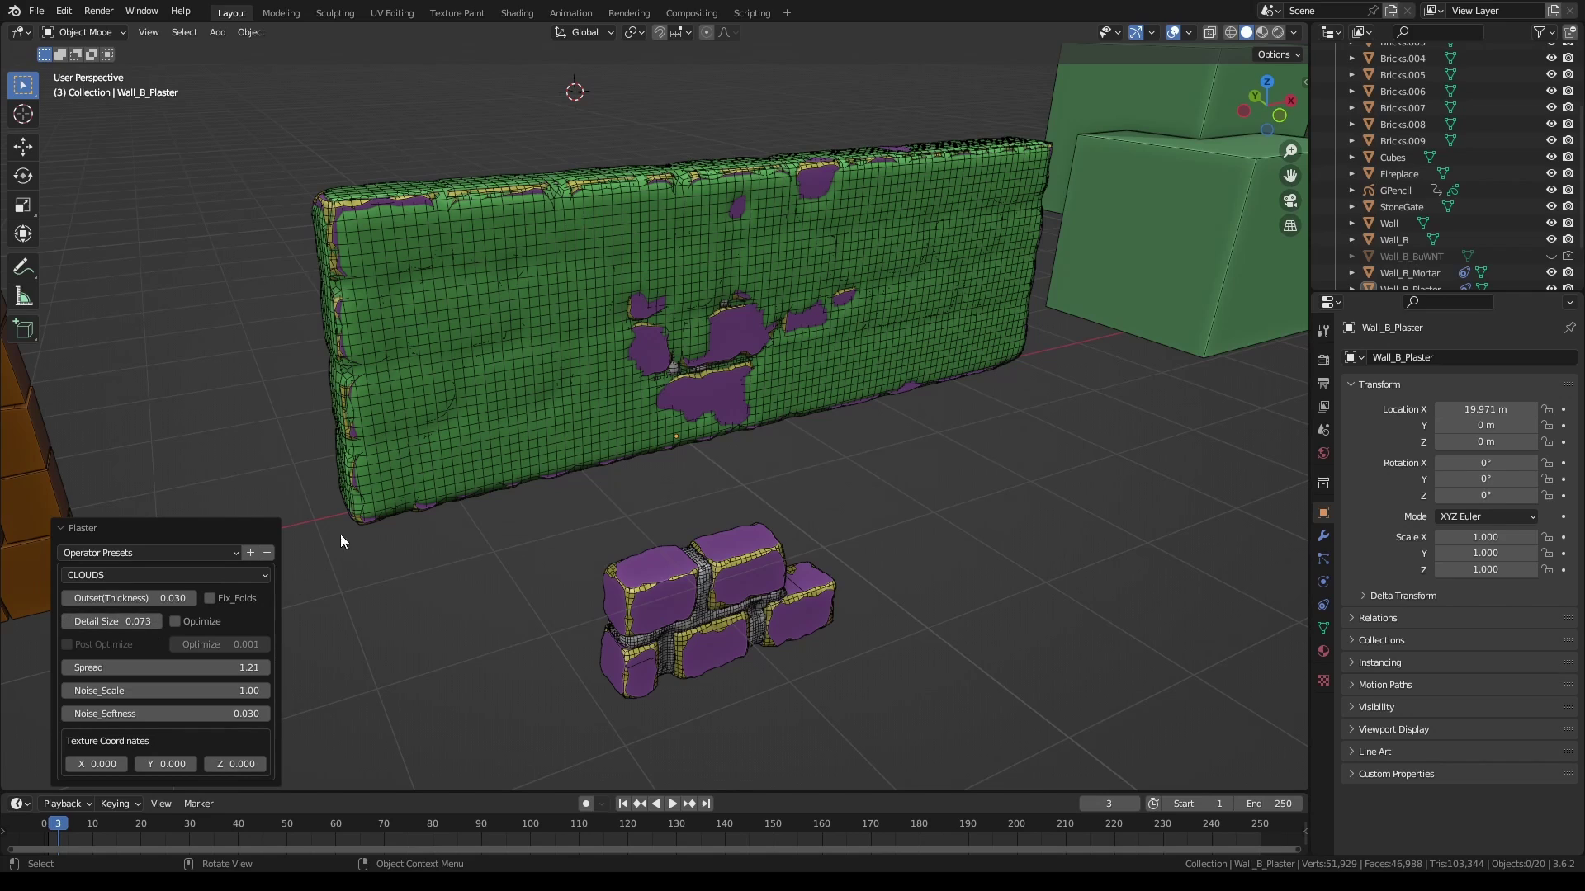
left_click(175, 619)
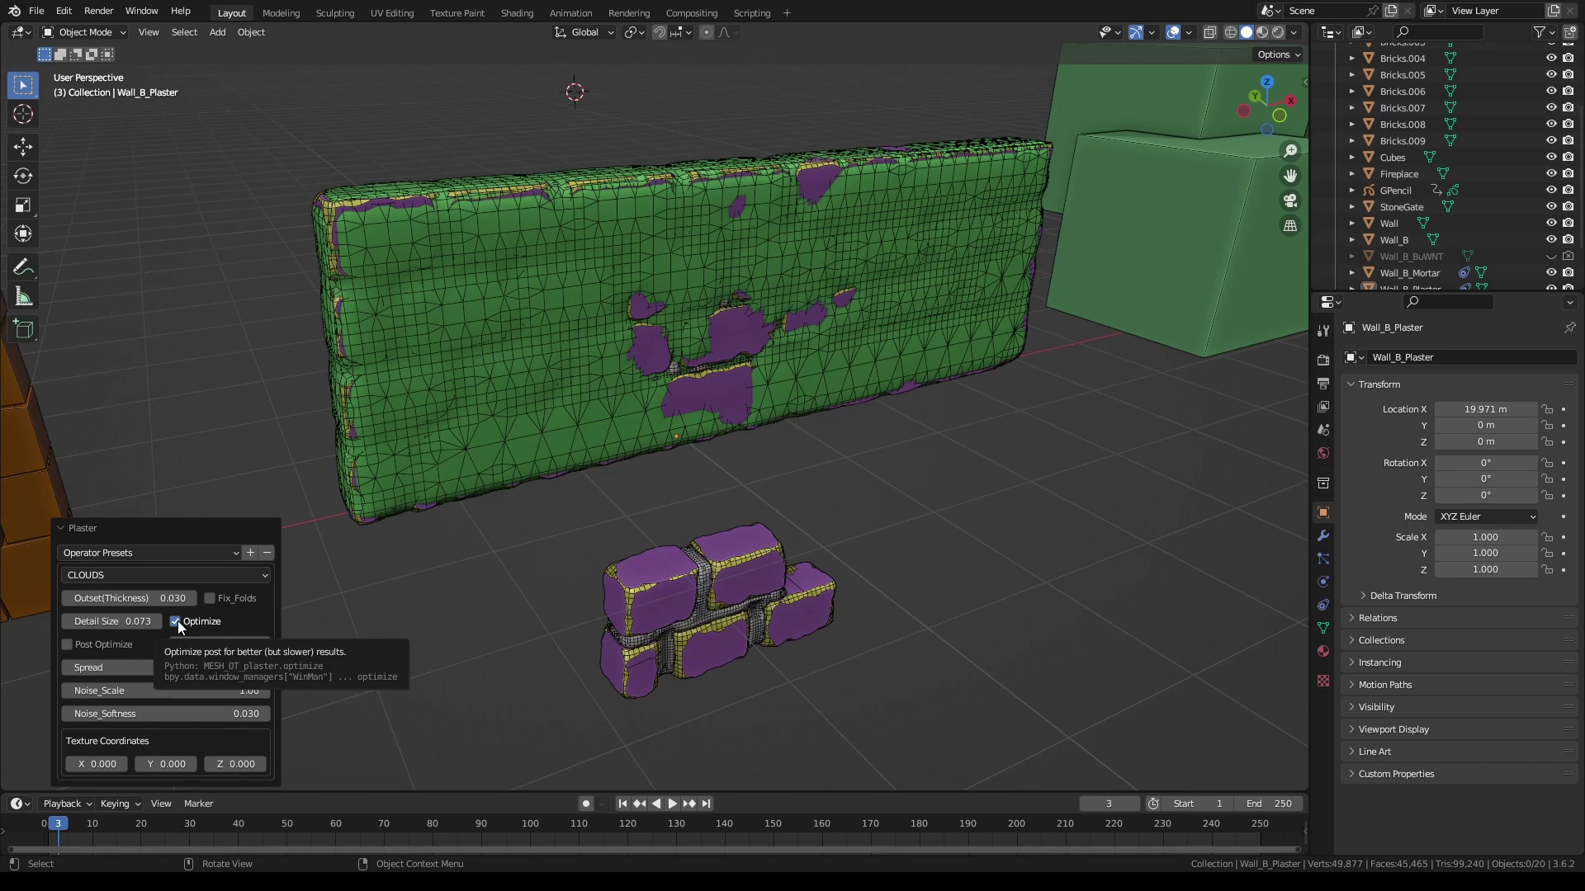
Turn off Optimize for the wall plaster, lower its Spread to 1.03 and try a different Noise Scale
left_click(176, 621)
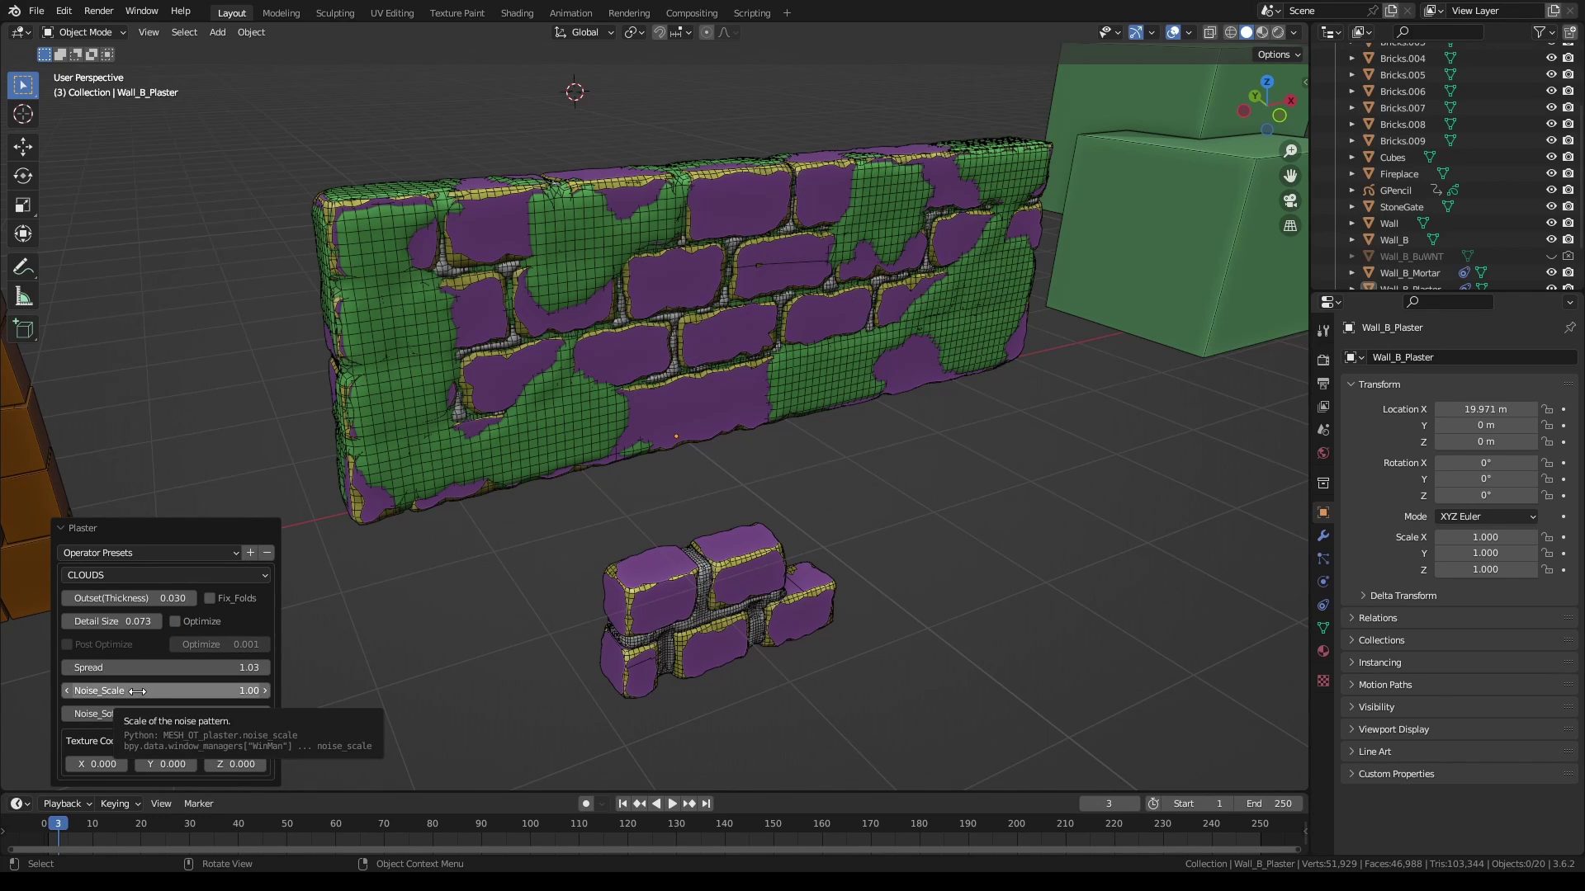
left_click_drag(137, 691, 626, 487)
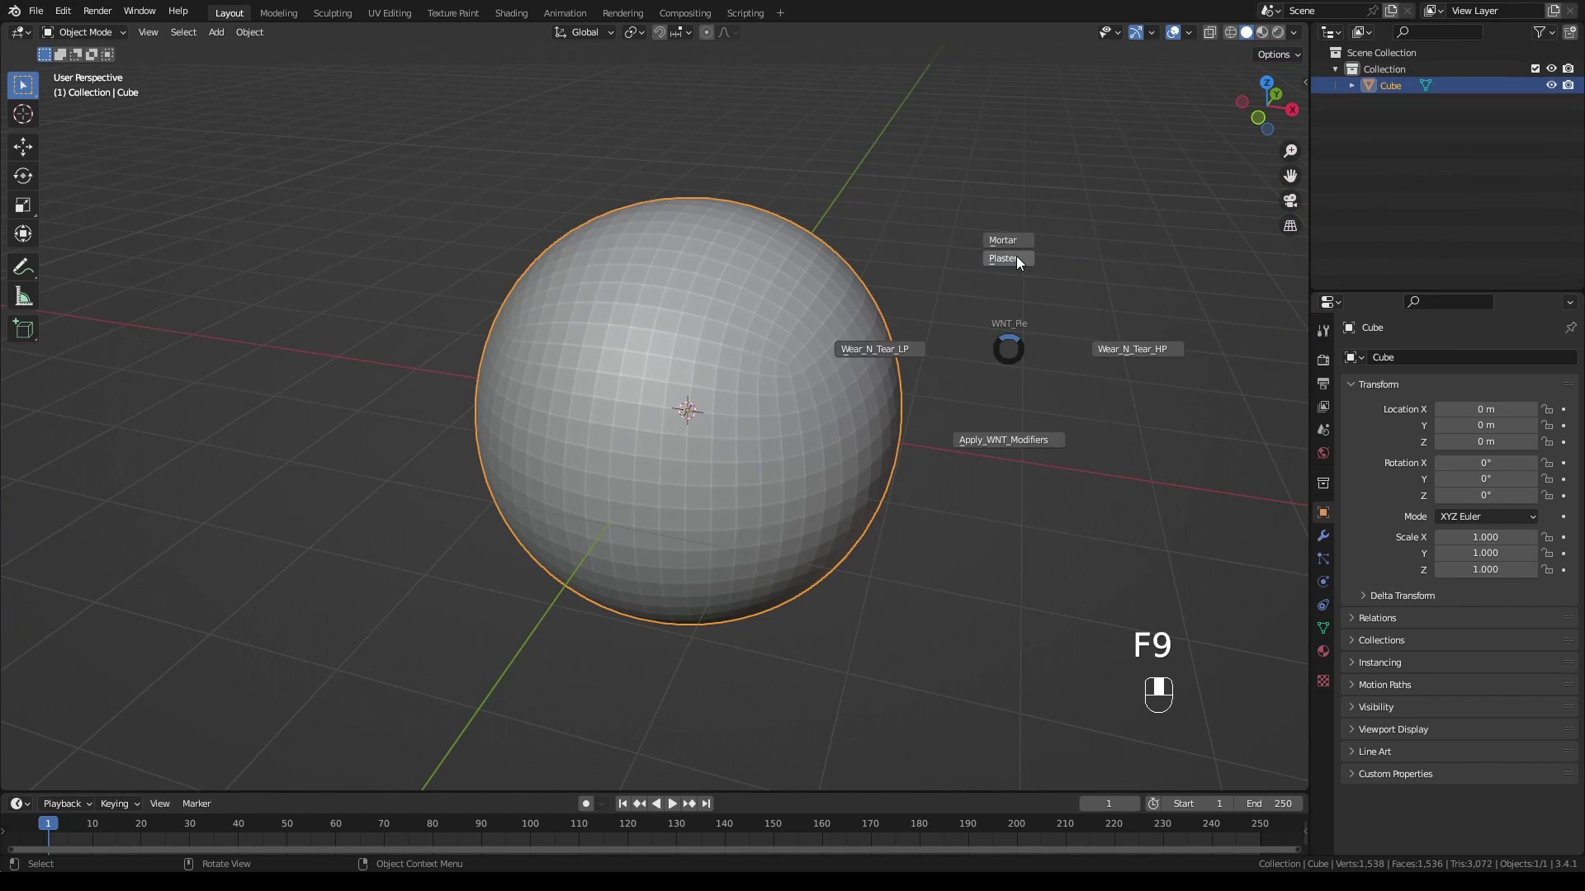
Apply Plaster to the sphere with Spread 0.94, Outset 0.480 and Noise Softness 0.540
left_click(1017, 256)
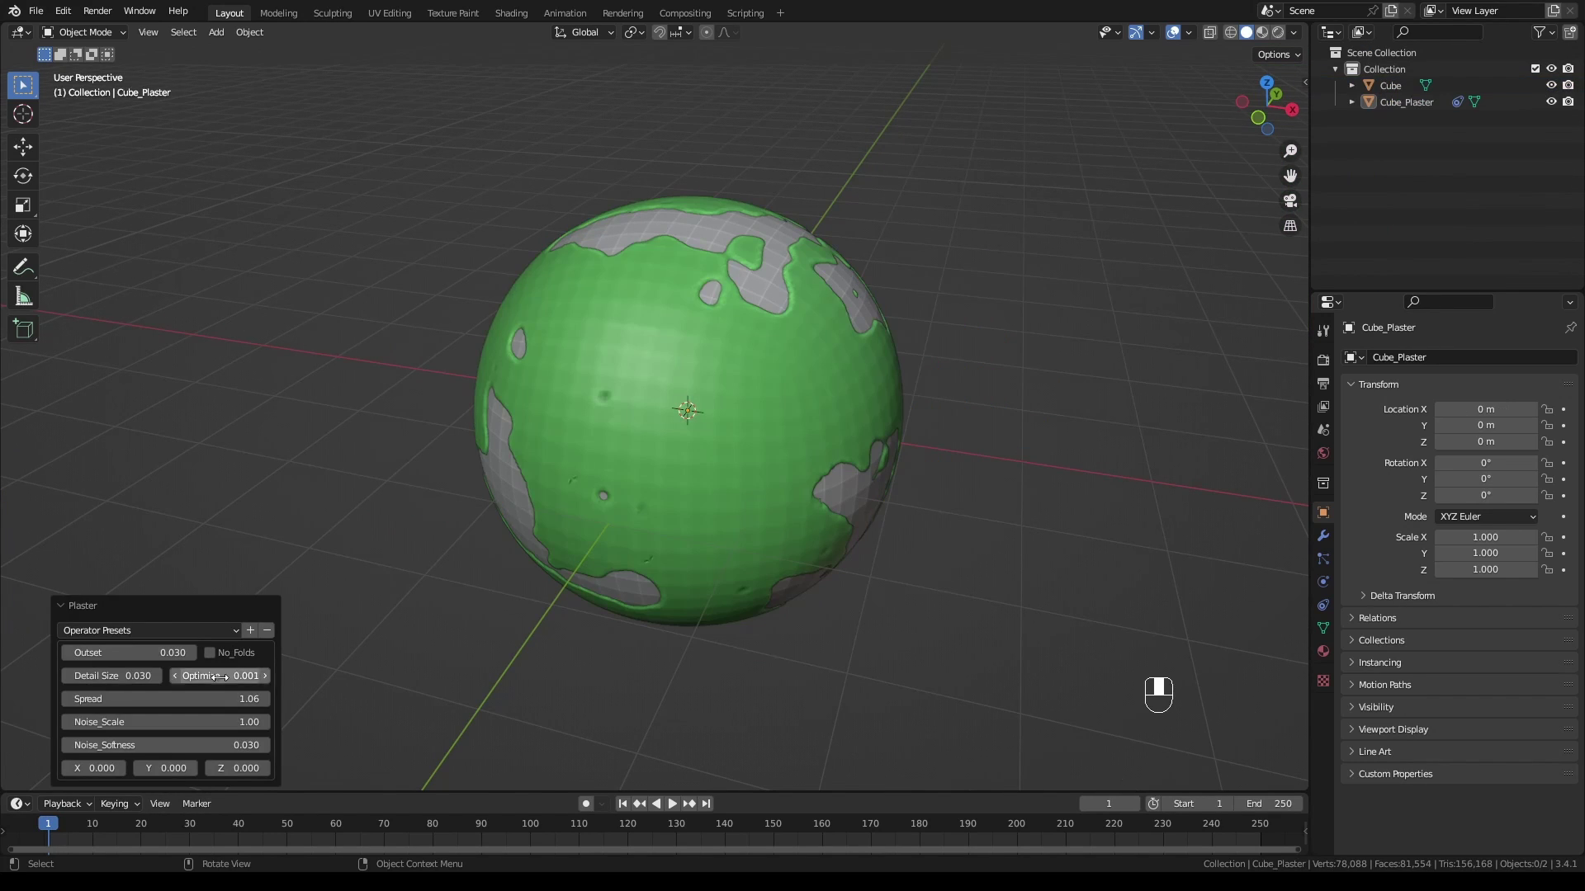
left_click_drag(210, 699, 194, 699)
left_click_drag(117, 653, 150, 653)
left_click_drag(122, 745, 133, 746)
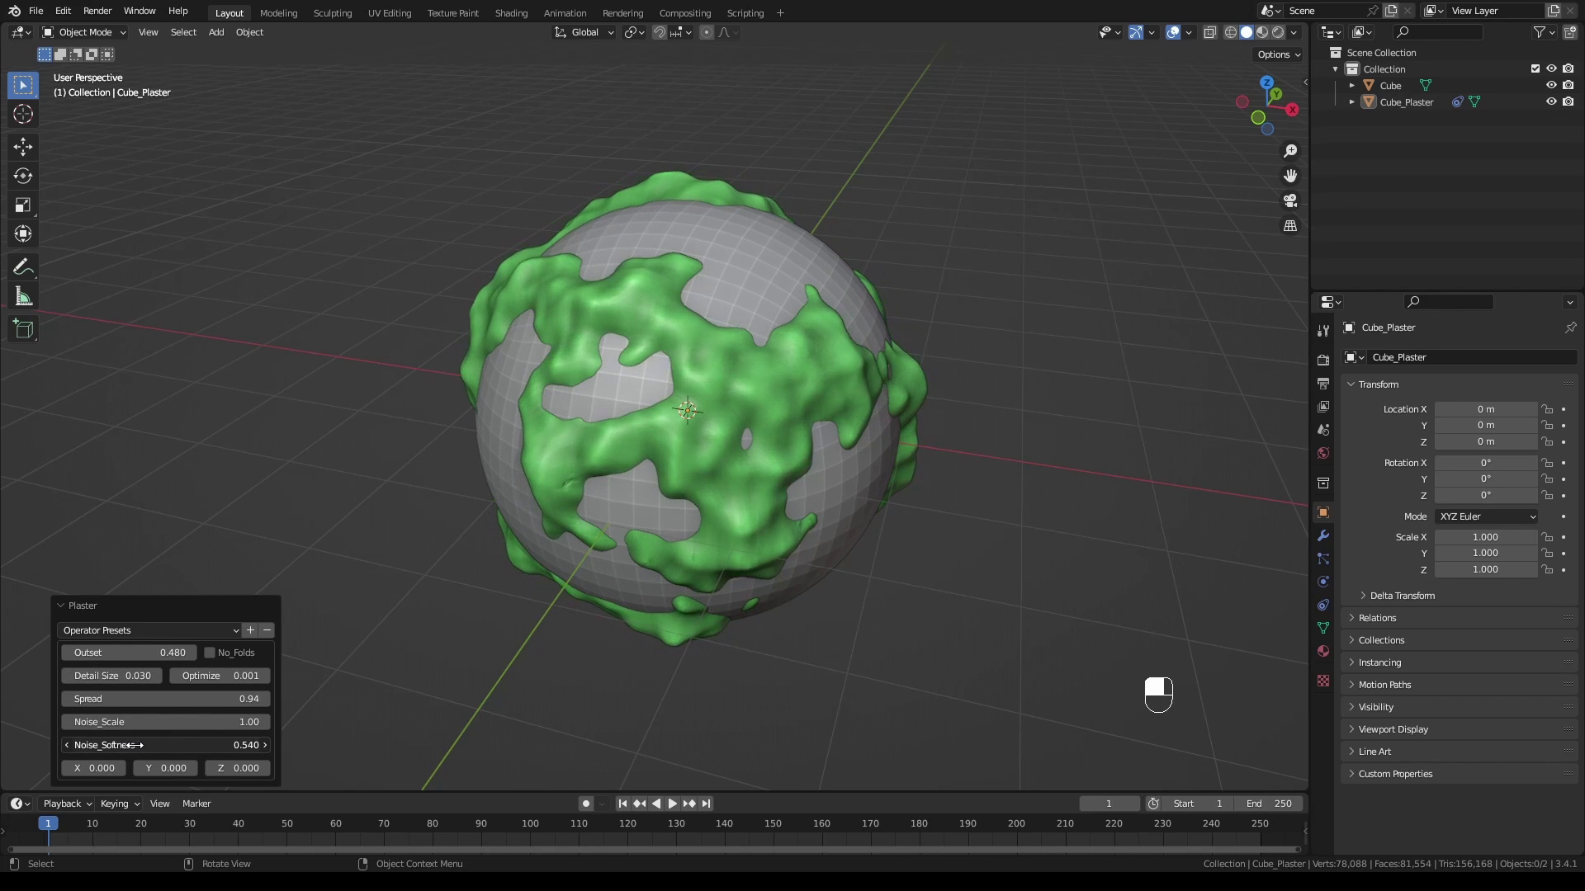
Reduce the sphere plaster's Outset to 0.260 and shift its noise pattern along X
left_click_drag(150, 653, 136, 653)
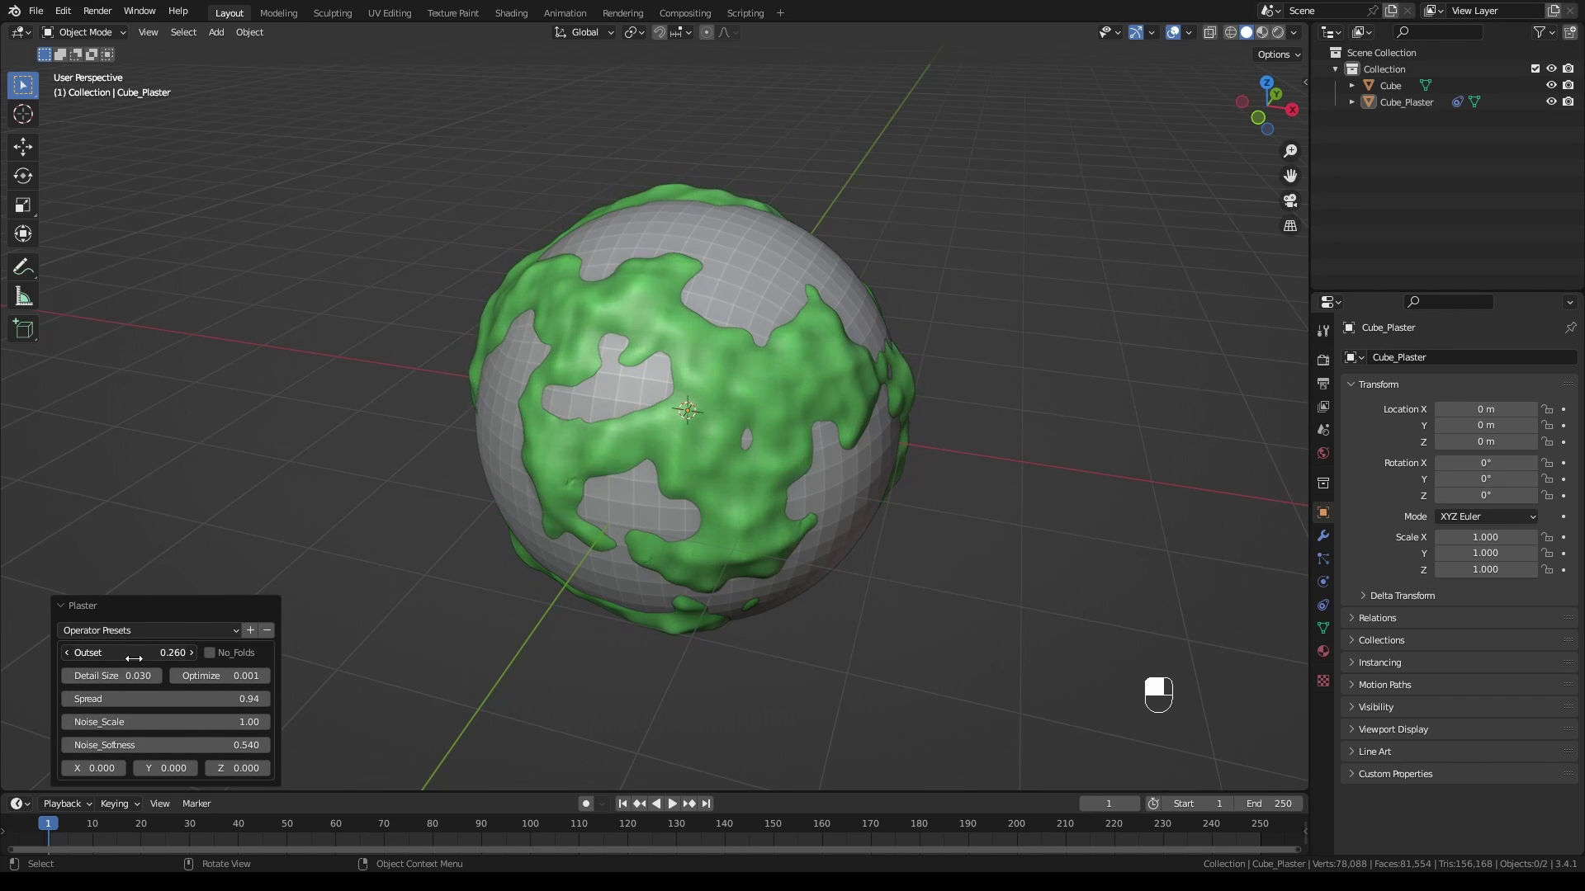
middle_click_drag(793, 496, 1094, 453)
left_click_drag(95, 768, 132, 768)
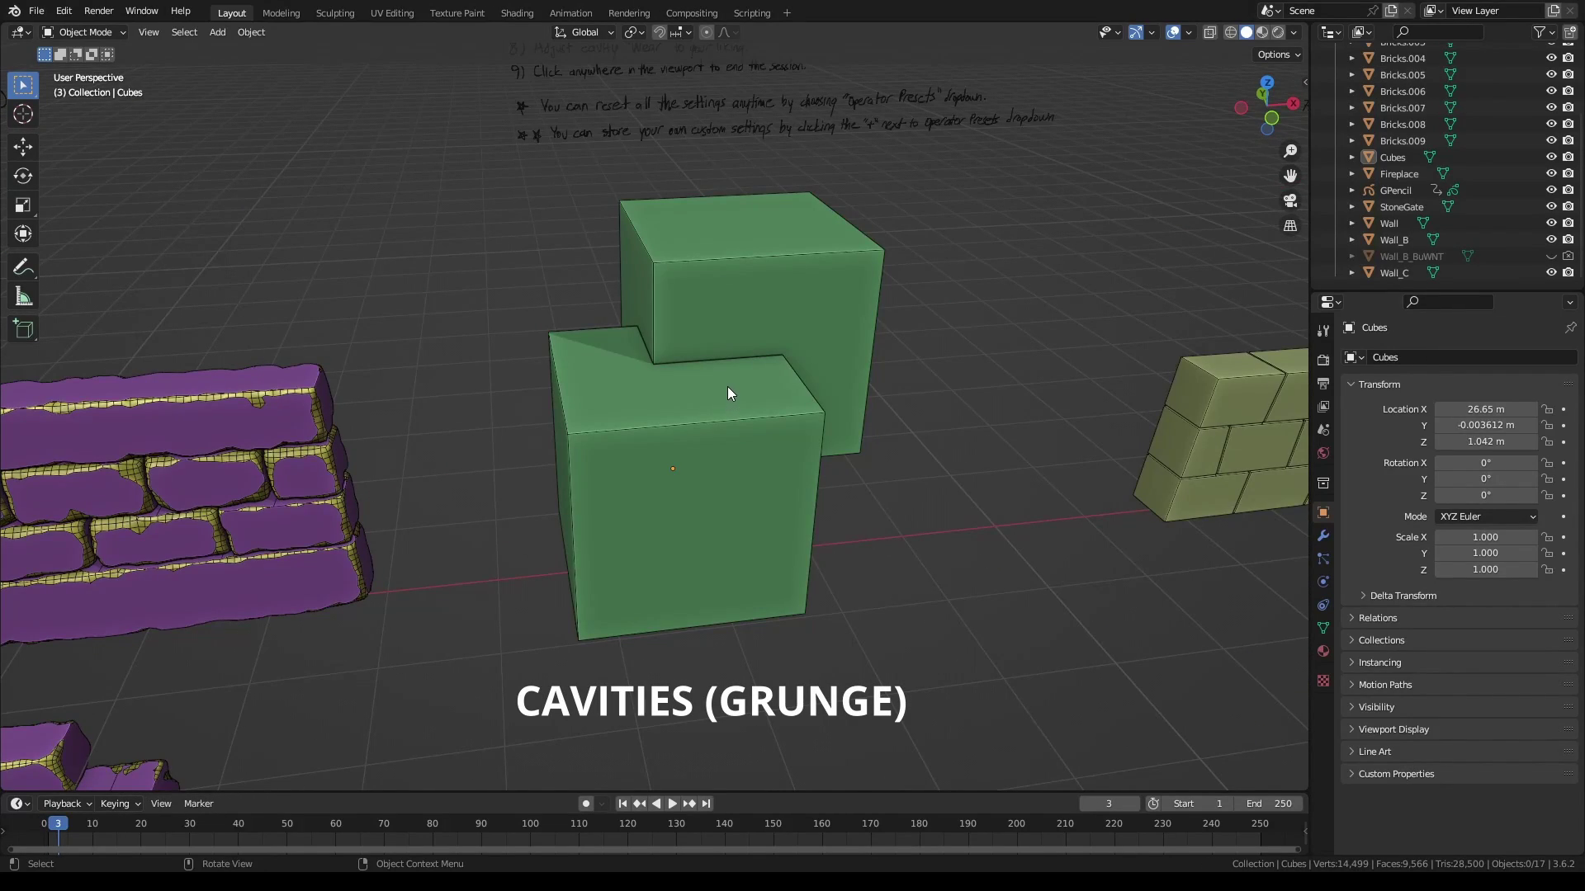
Apply Wear_N_Tear_HP to the green Cubes object
left_click(731, 388)
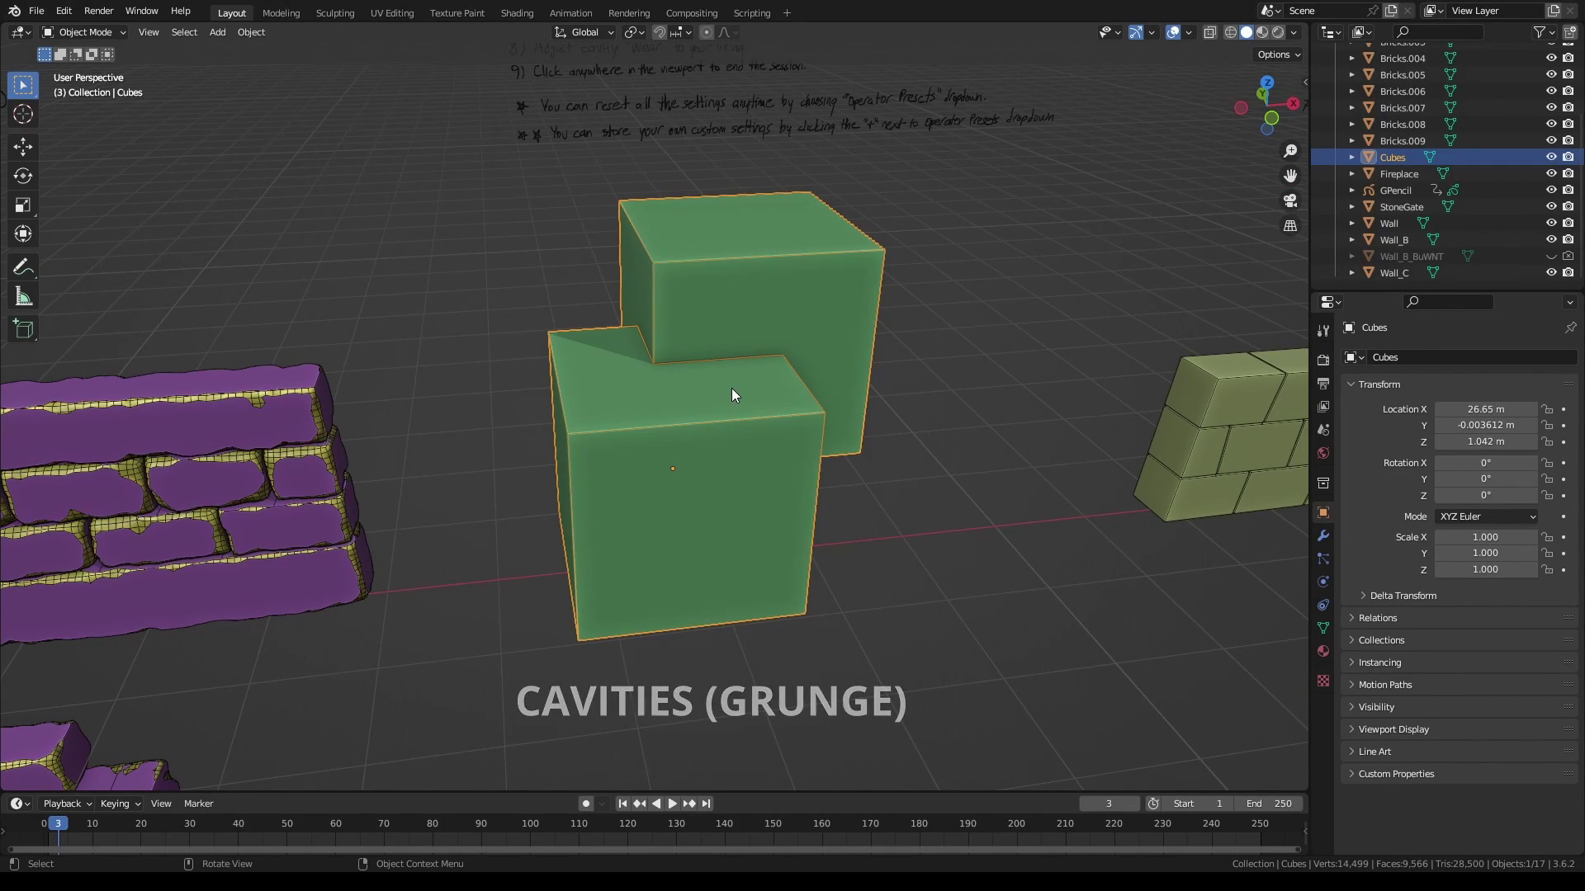
key("alt+w")
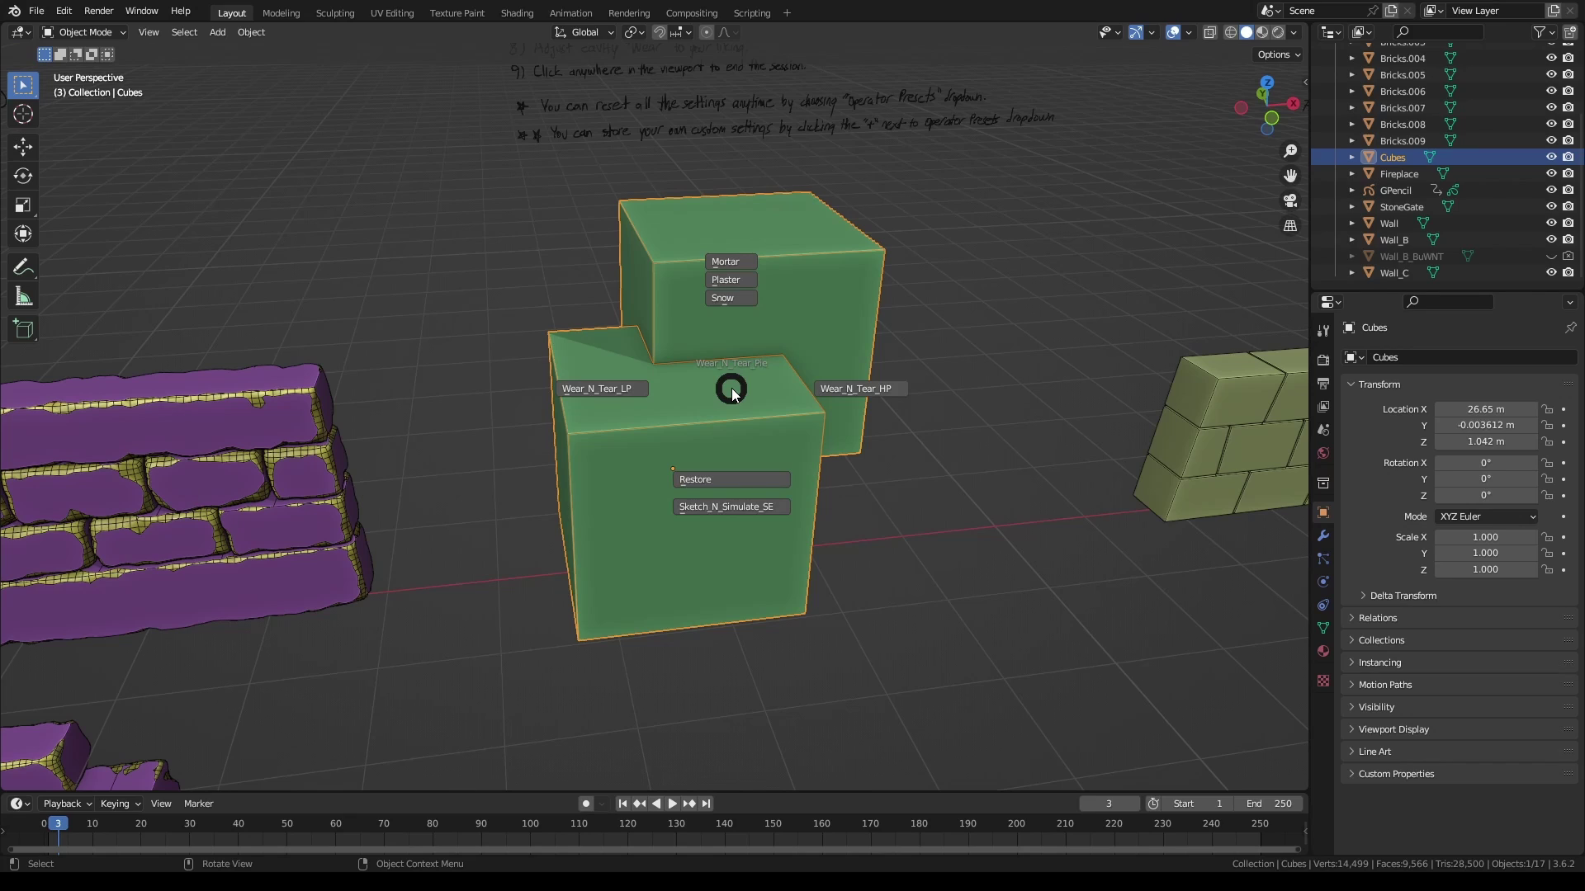
left_click(854, 389)
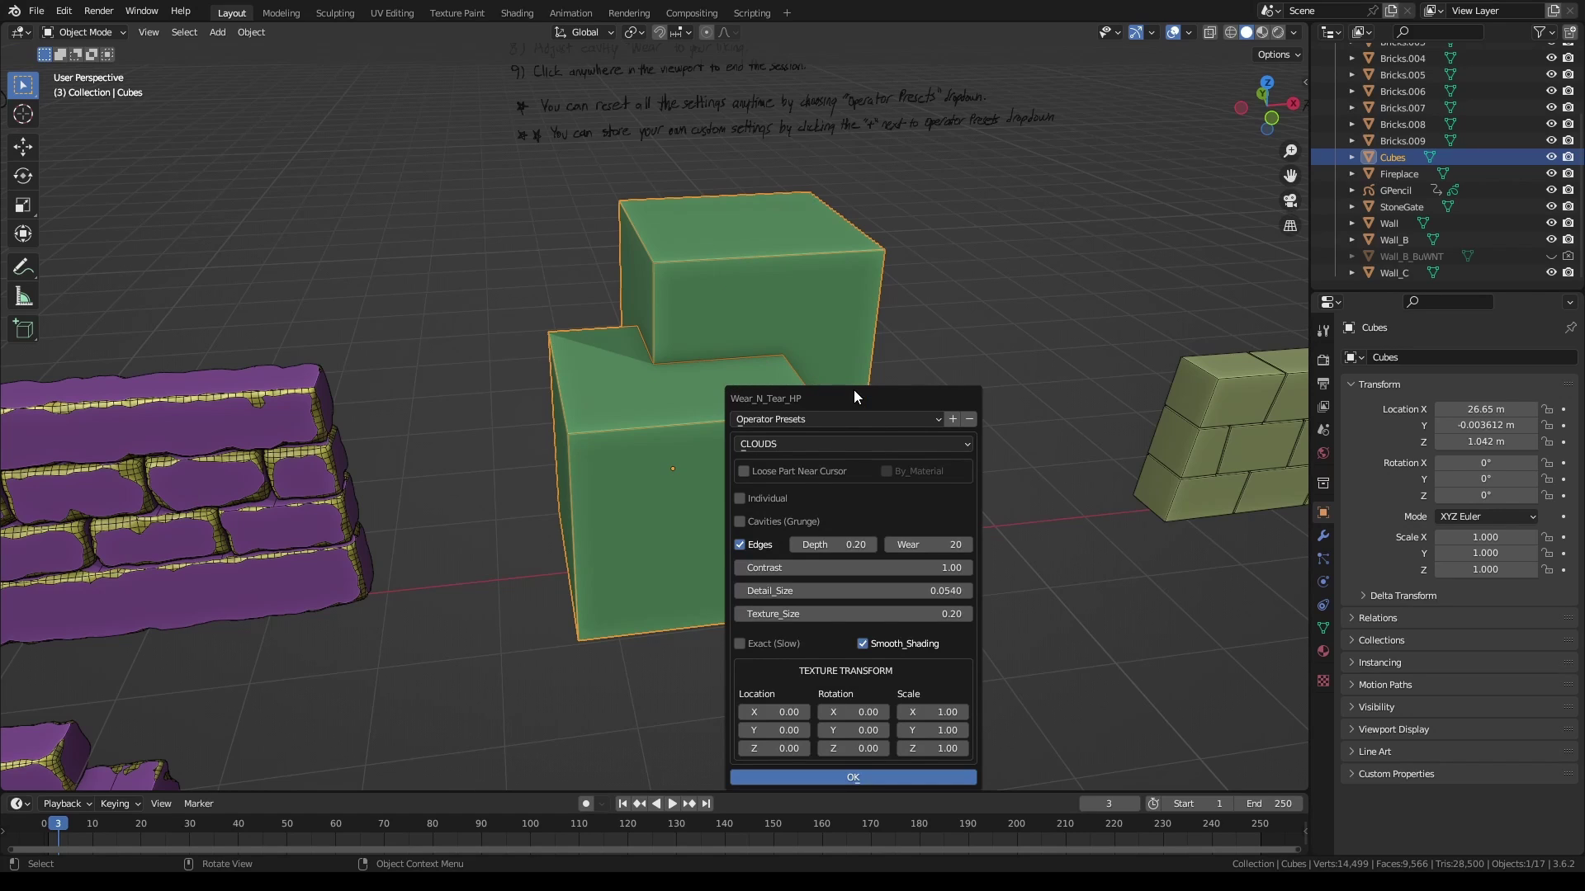
left_click(854, 777)
Turn on Cavities (Grunge) for the cubes with an Amount of 242 and turn off Edges
left_click(68, 537)
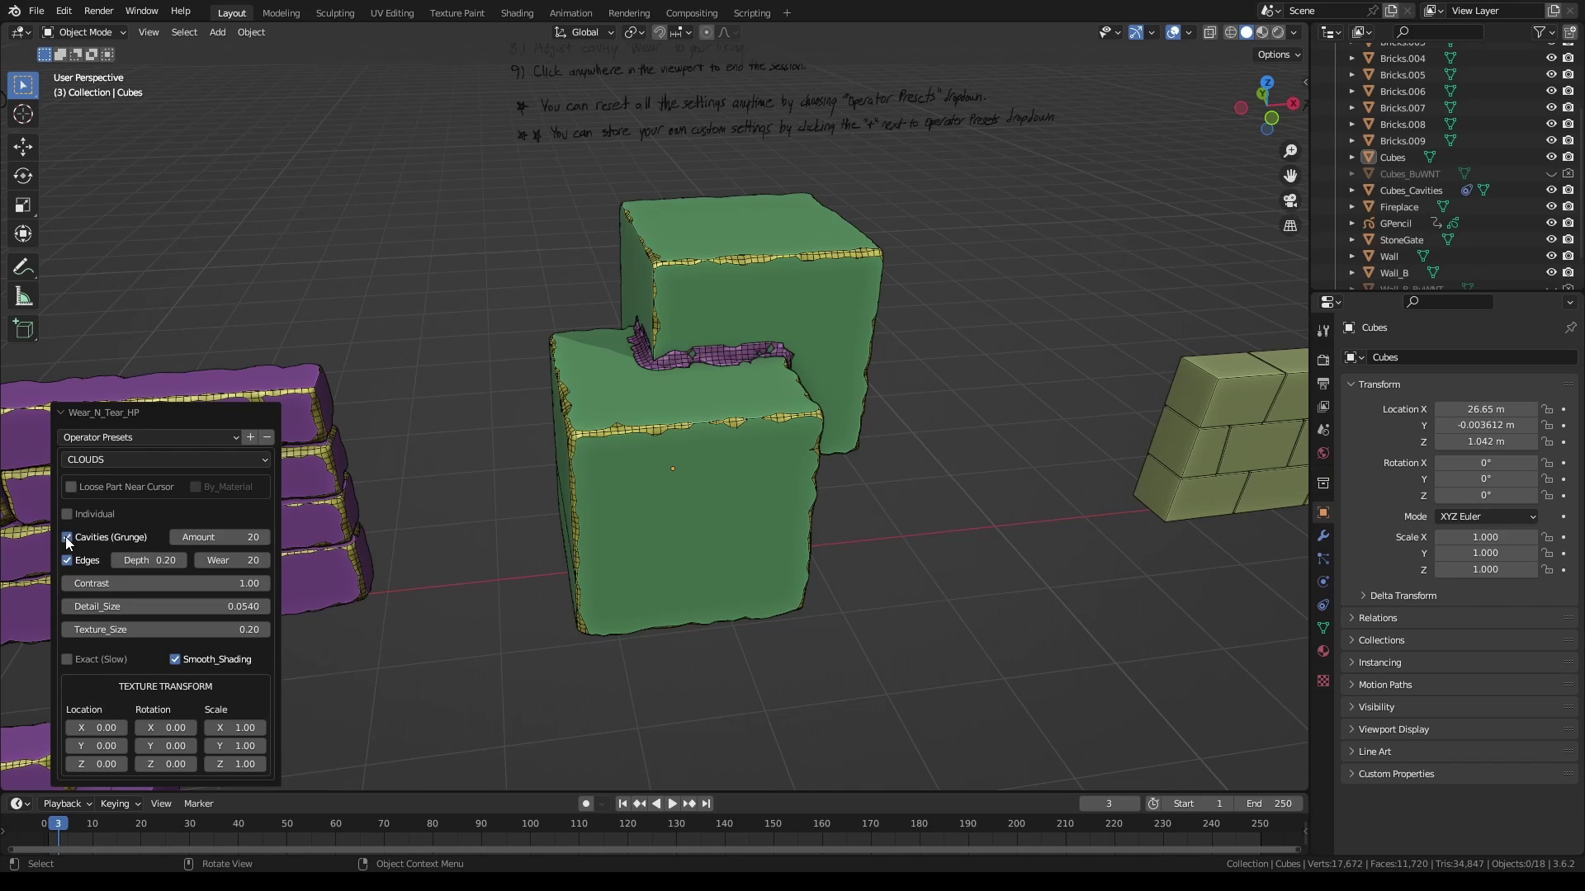
left_click(67, 561)
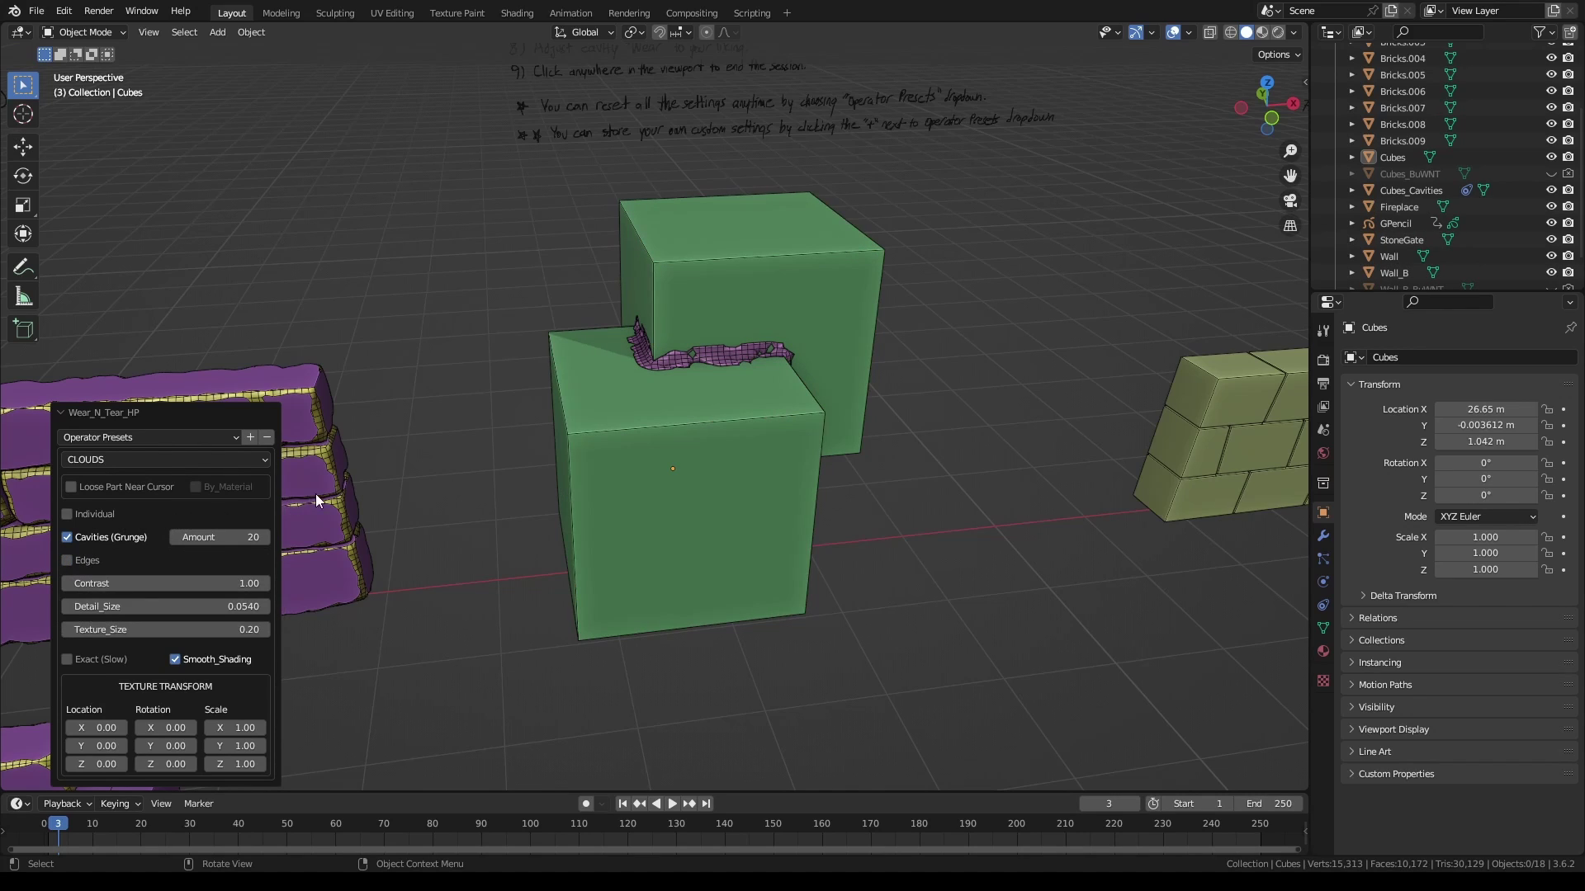
left_click_drag(199, 540, 717, 360)
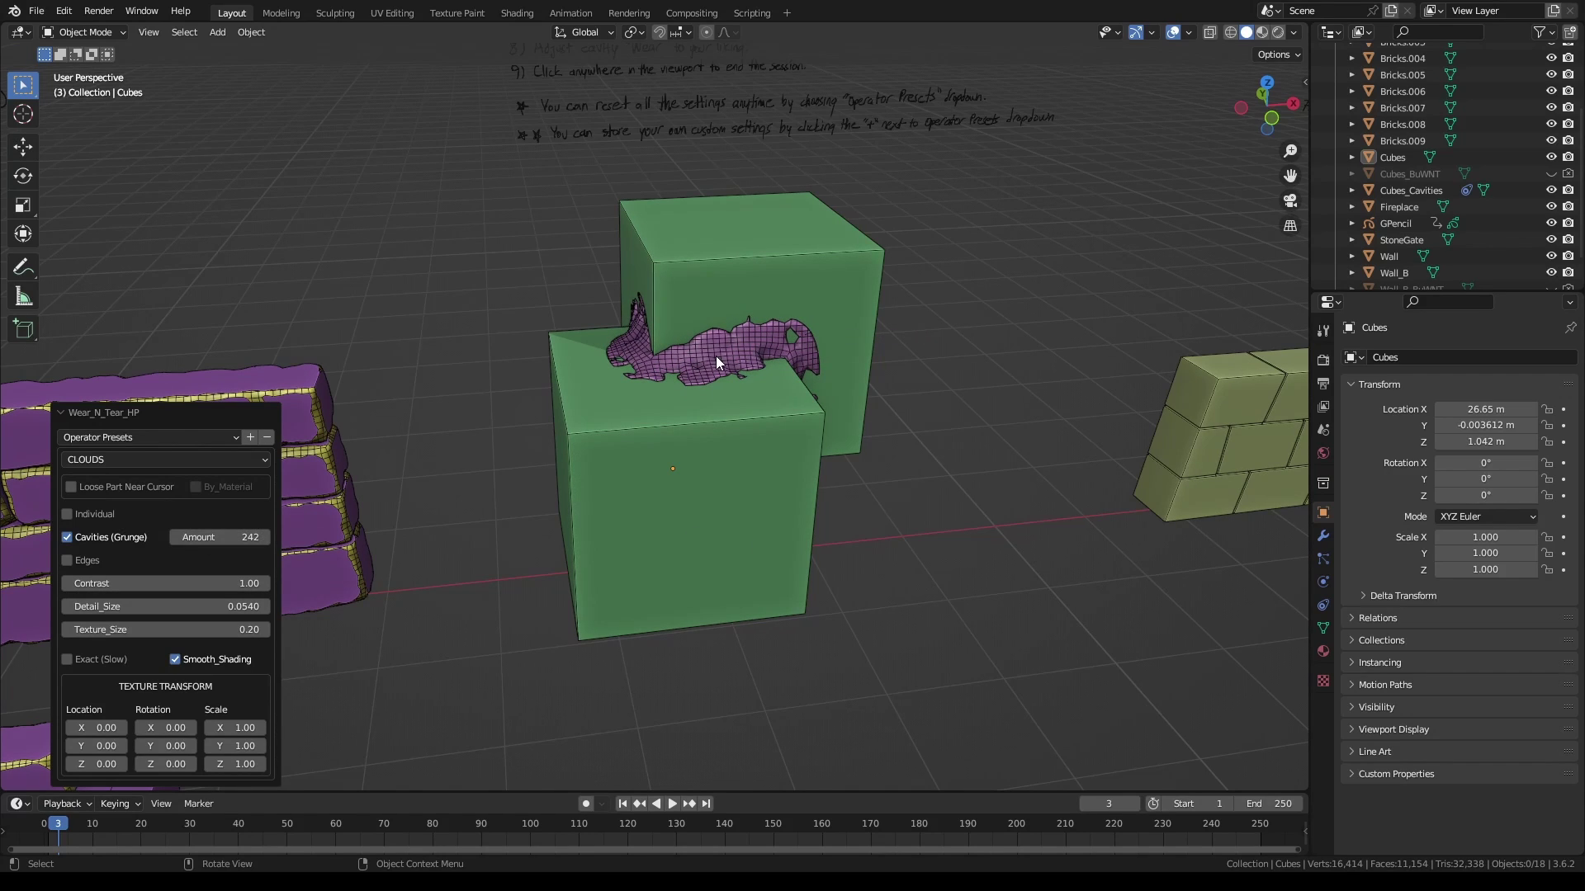
Delete the separate cavities mesh from the green cubes and undo the deletion
left_click(711, 353)
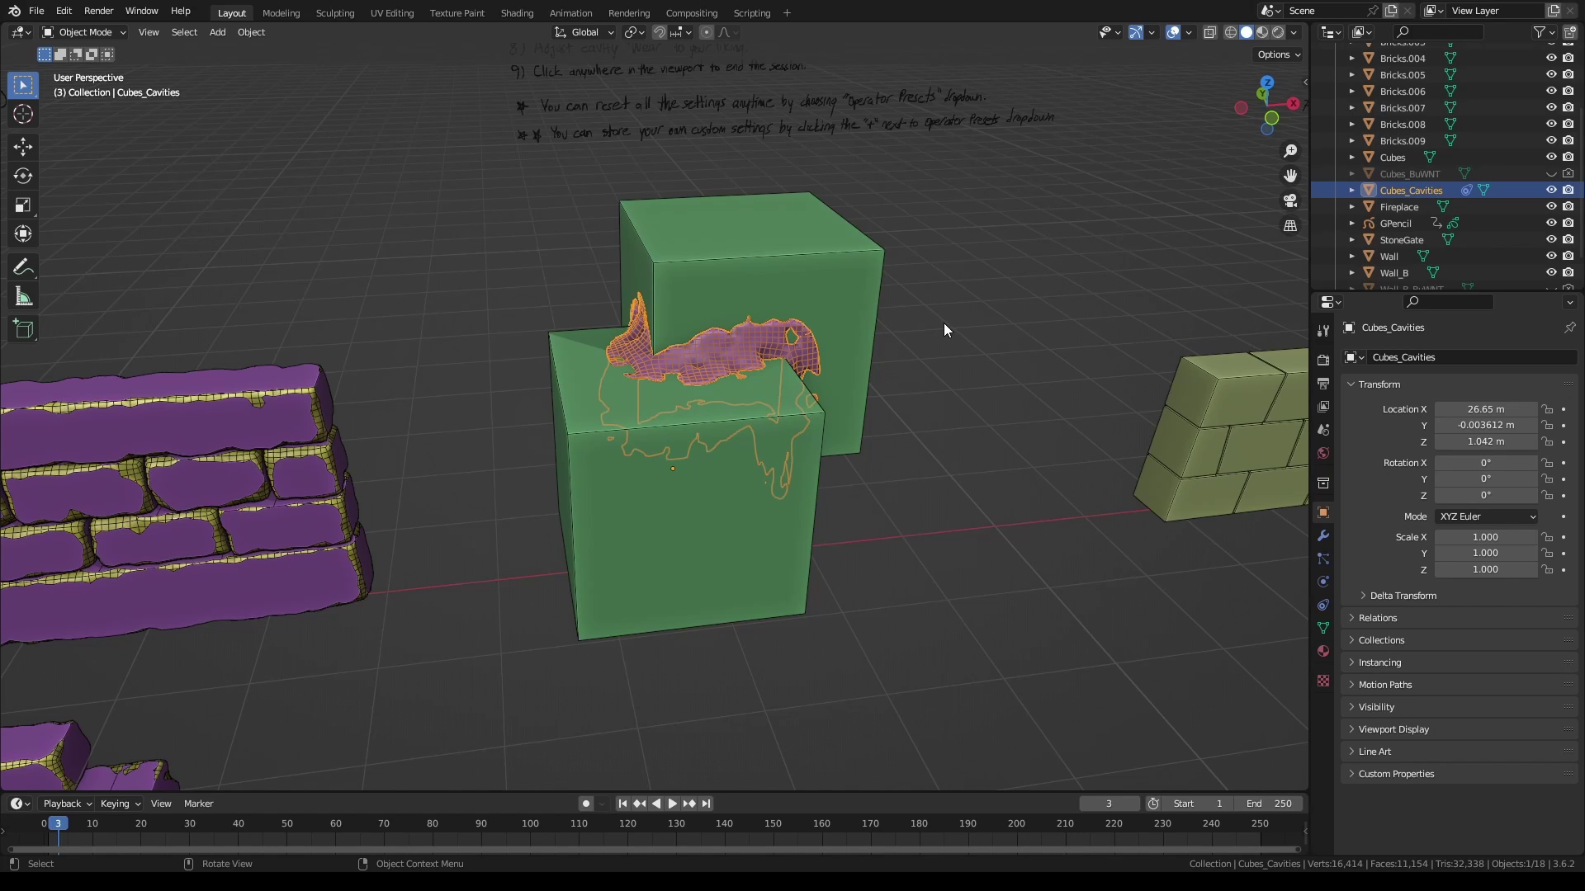
mouse_move(944, 323)
middle_mouse_down()
mouse_move(834, 309)
mouse_move(966, 326)
middle_mouse_up()
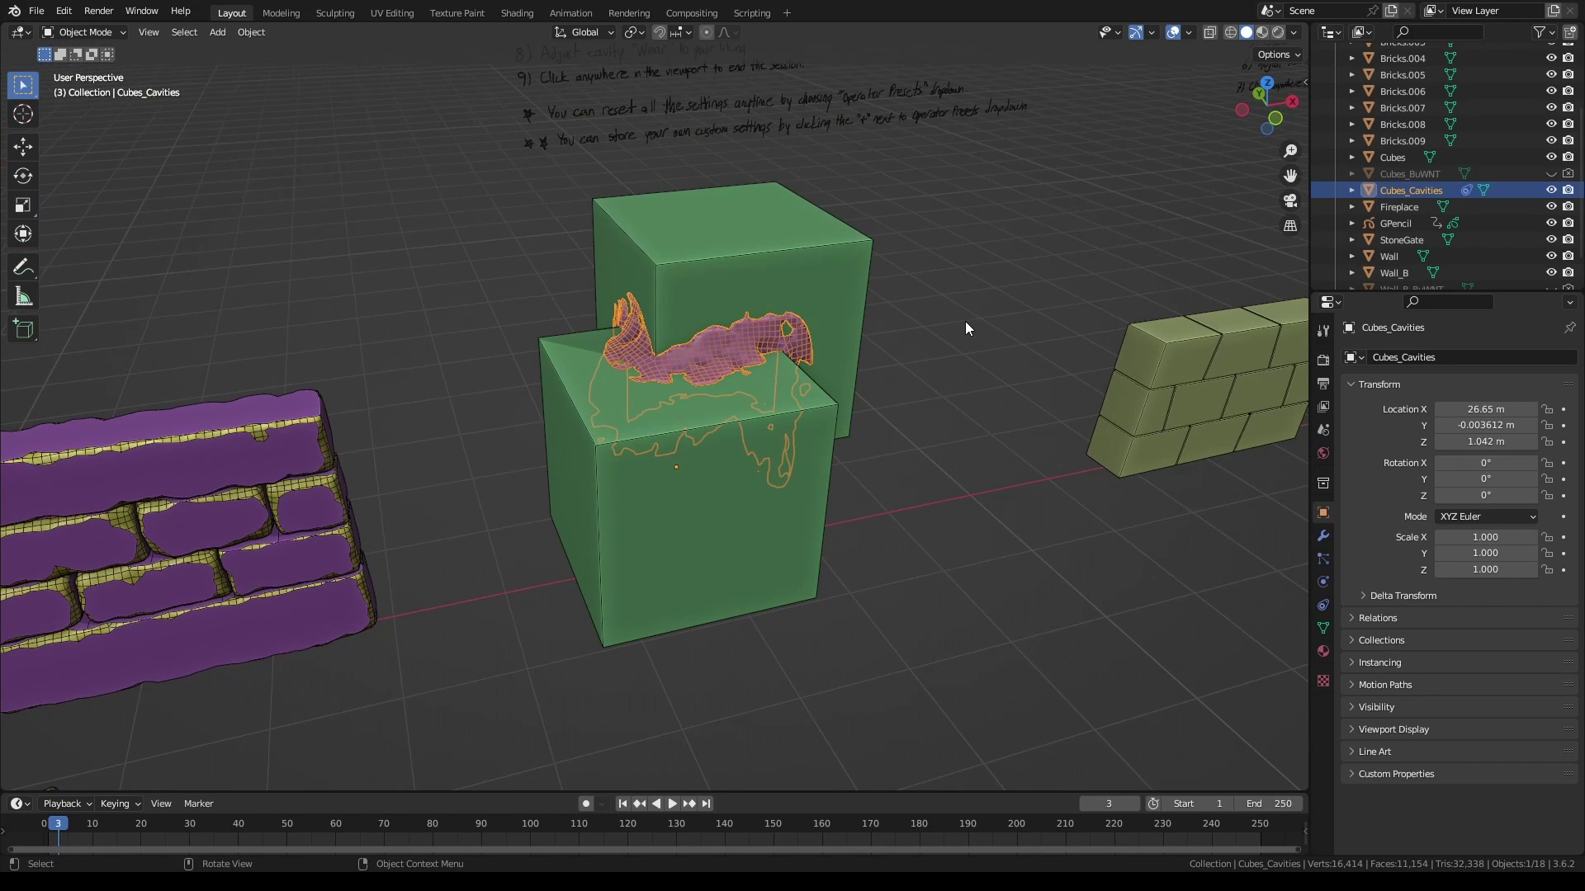
key("x")
left_click(964, 321)
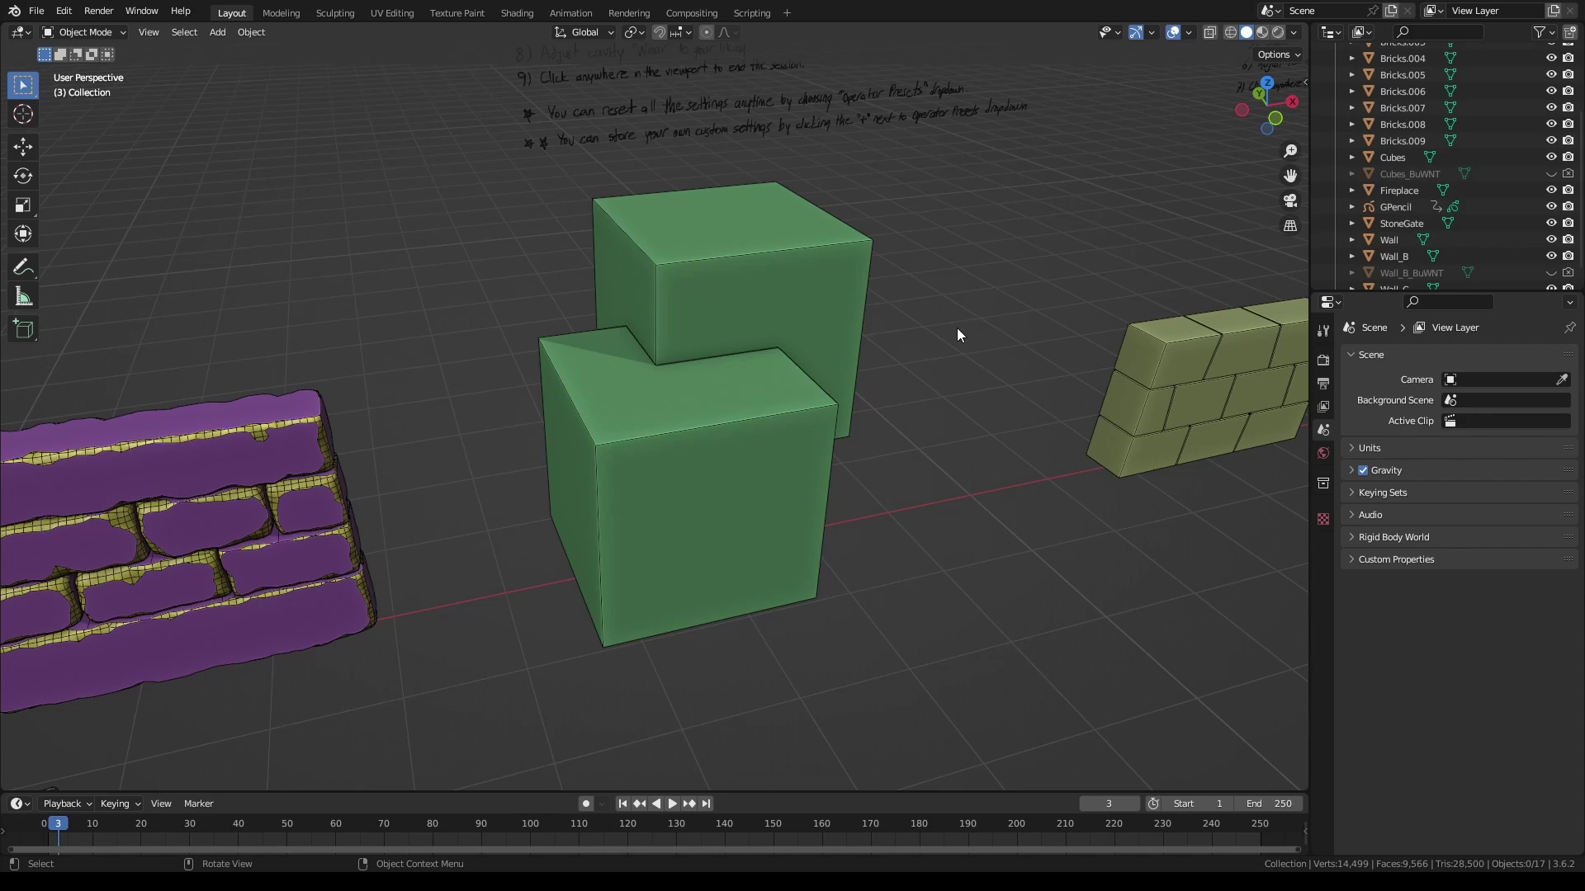
key("ctrl+z")
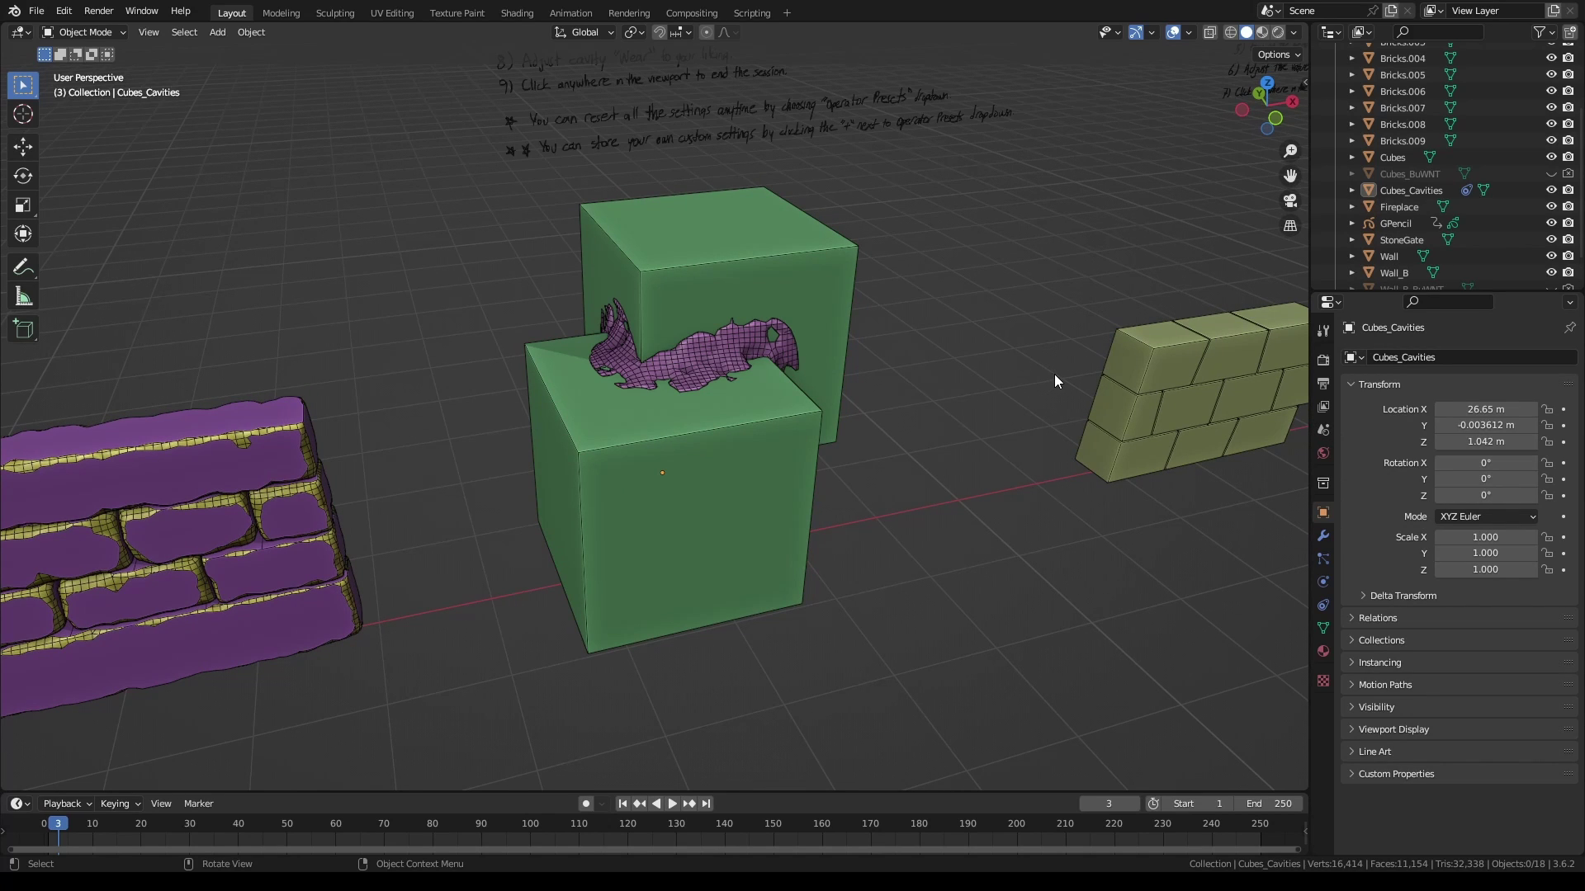
Select all the separate bricks of the yellow-green brick stack together and apply Wear_N_Tear_HP to them
middle_click_drag(1055, 374, 896, 373)
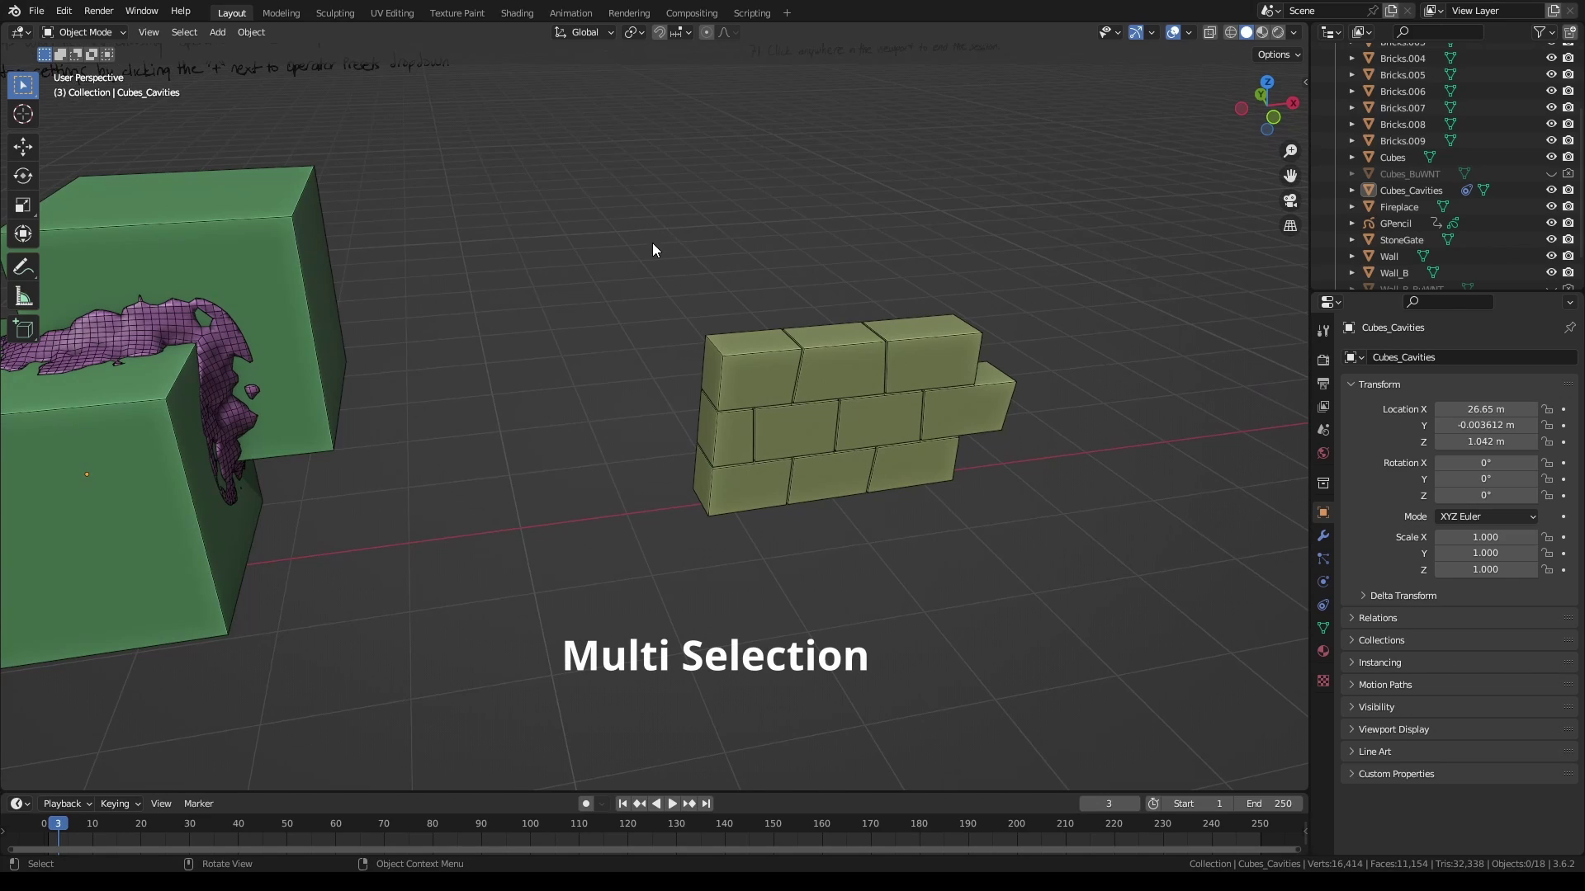
left_click(835, 351)
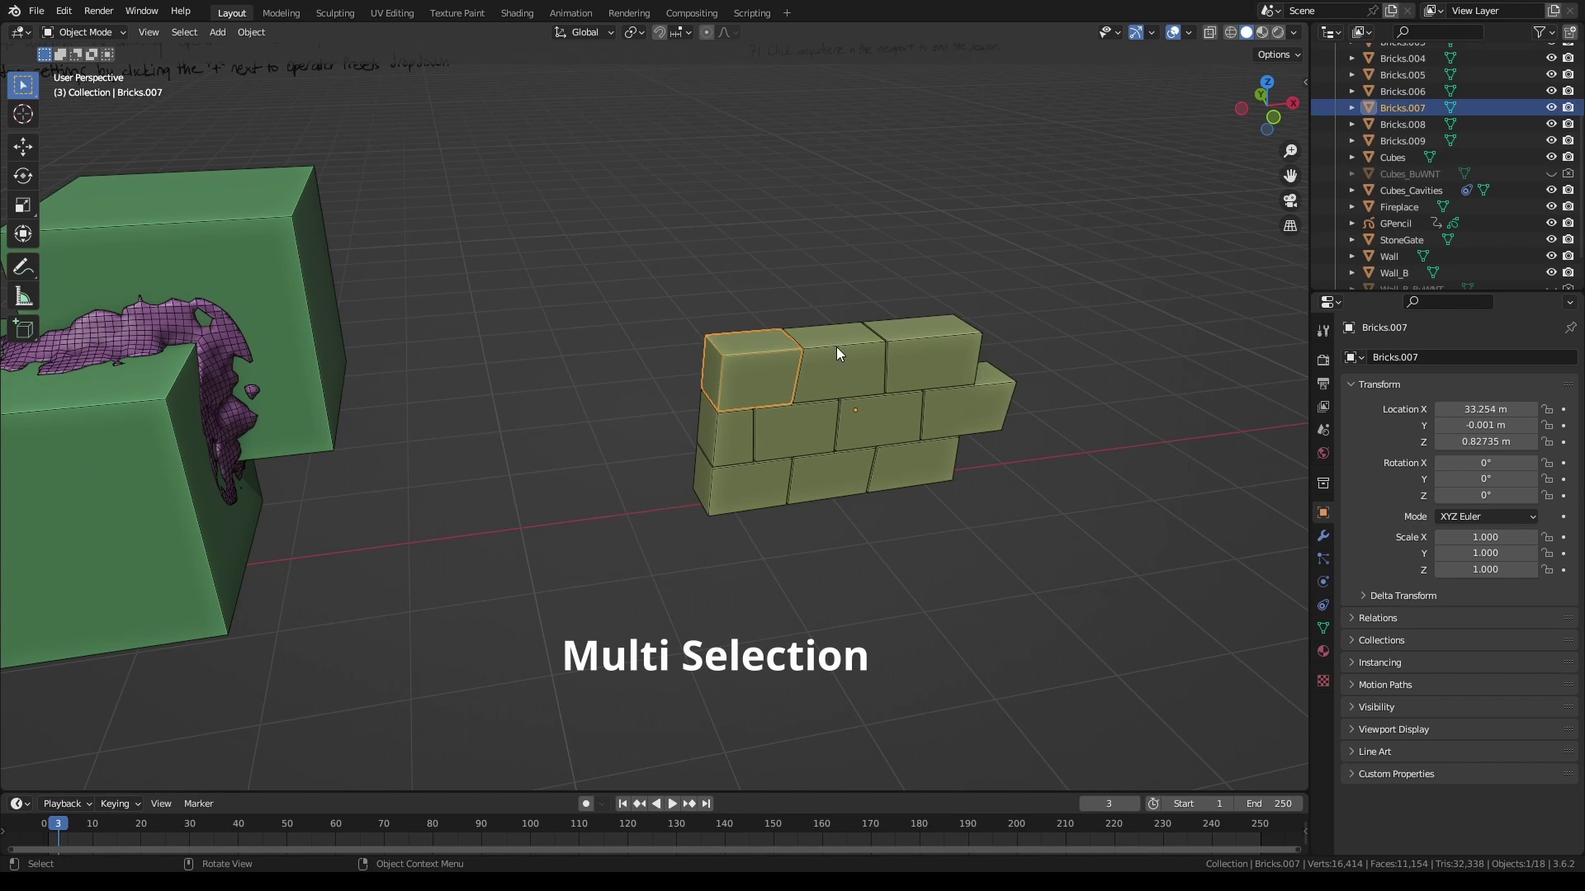
left_click(959, 353)
left_click(781, 431)
left_click(971, 408)
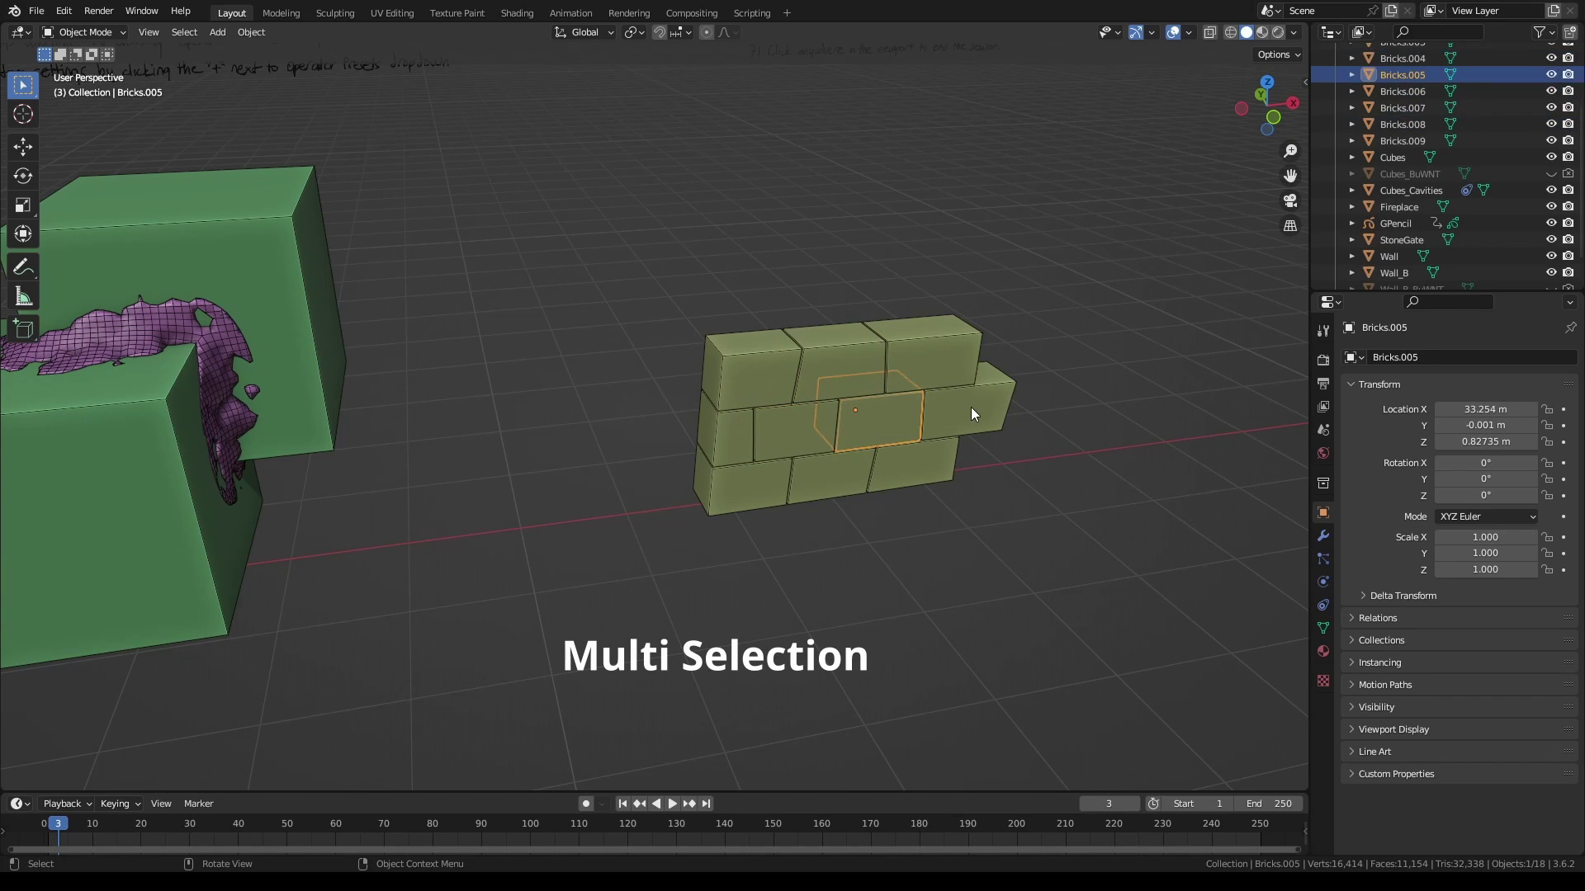
left_click_drag(650, 268, 1047, 562)
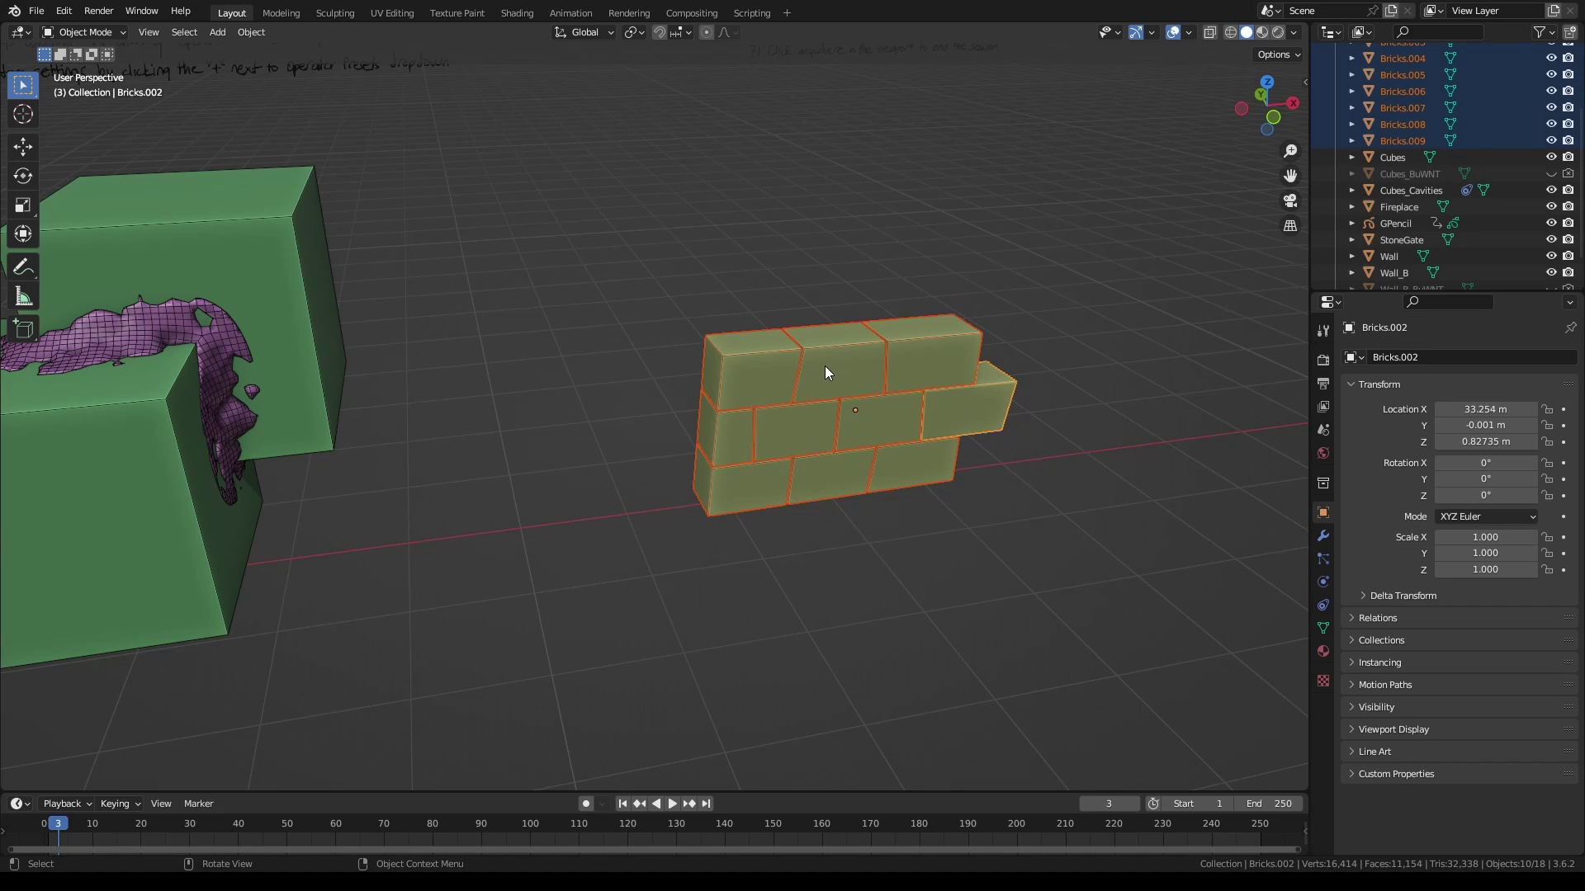
key("shift+w")
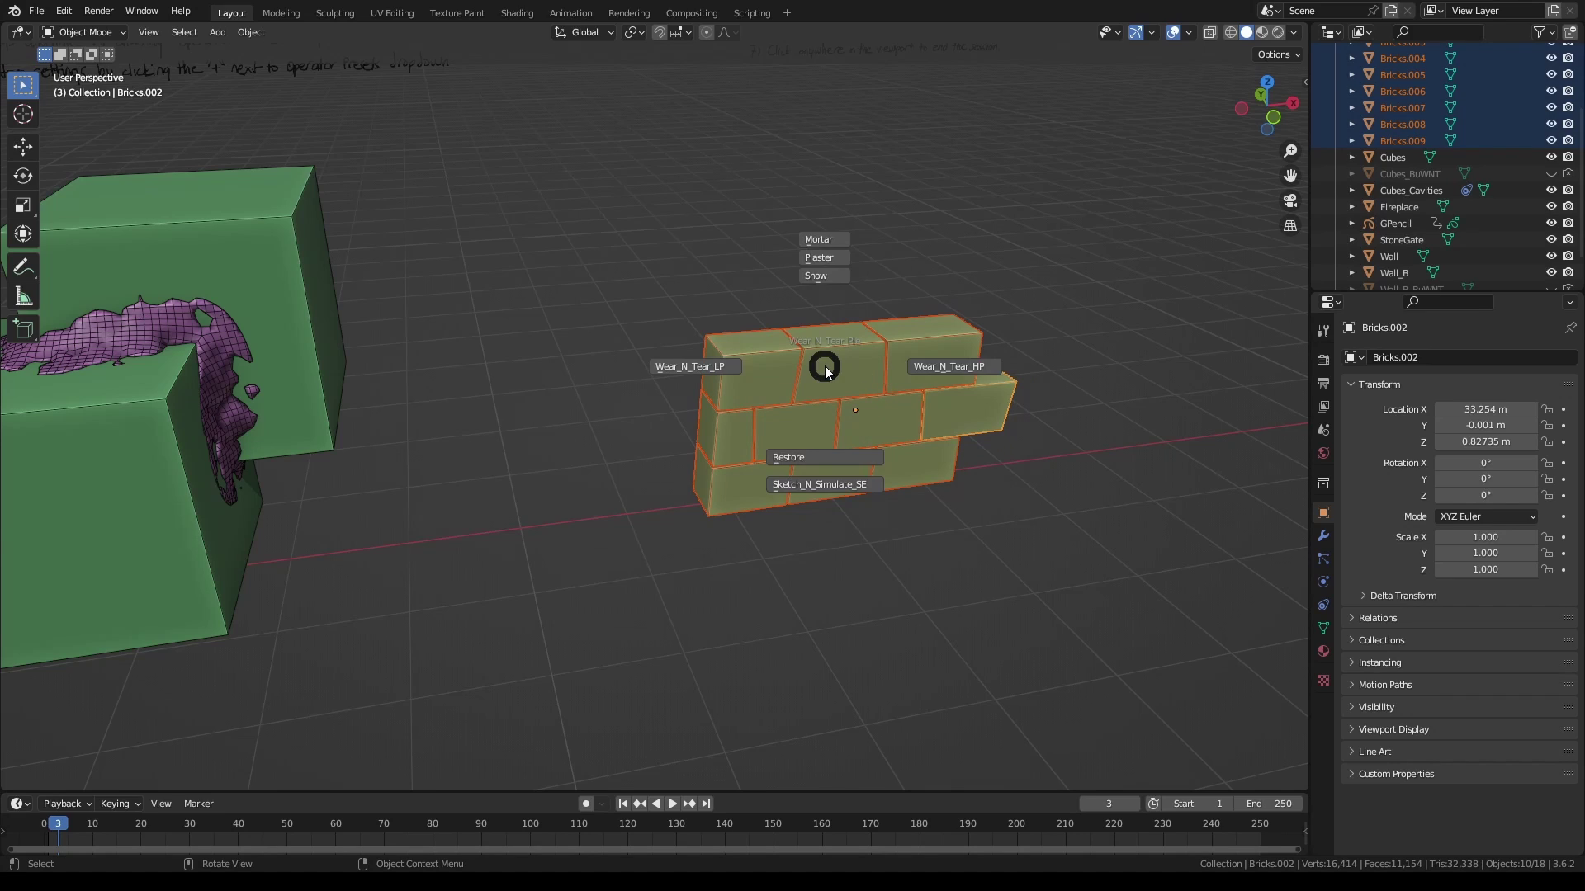
left_click(946, 367)
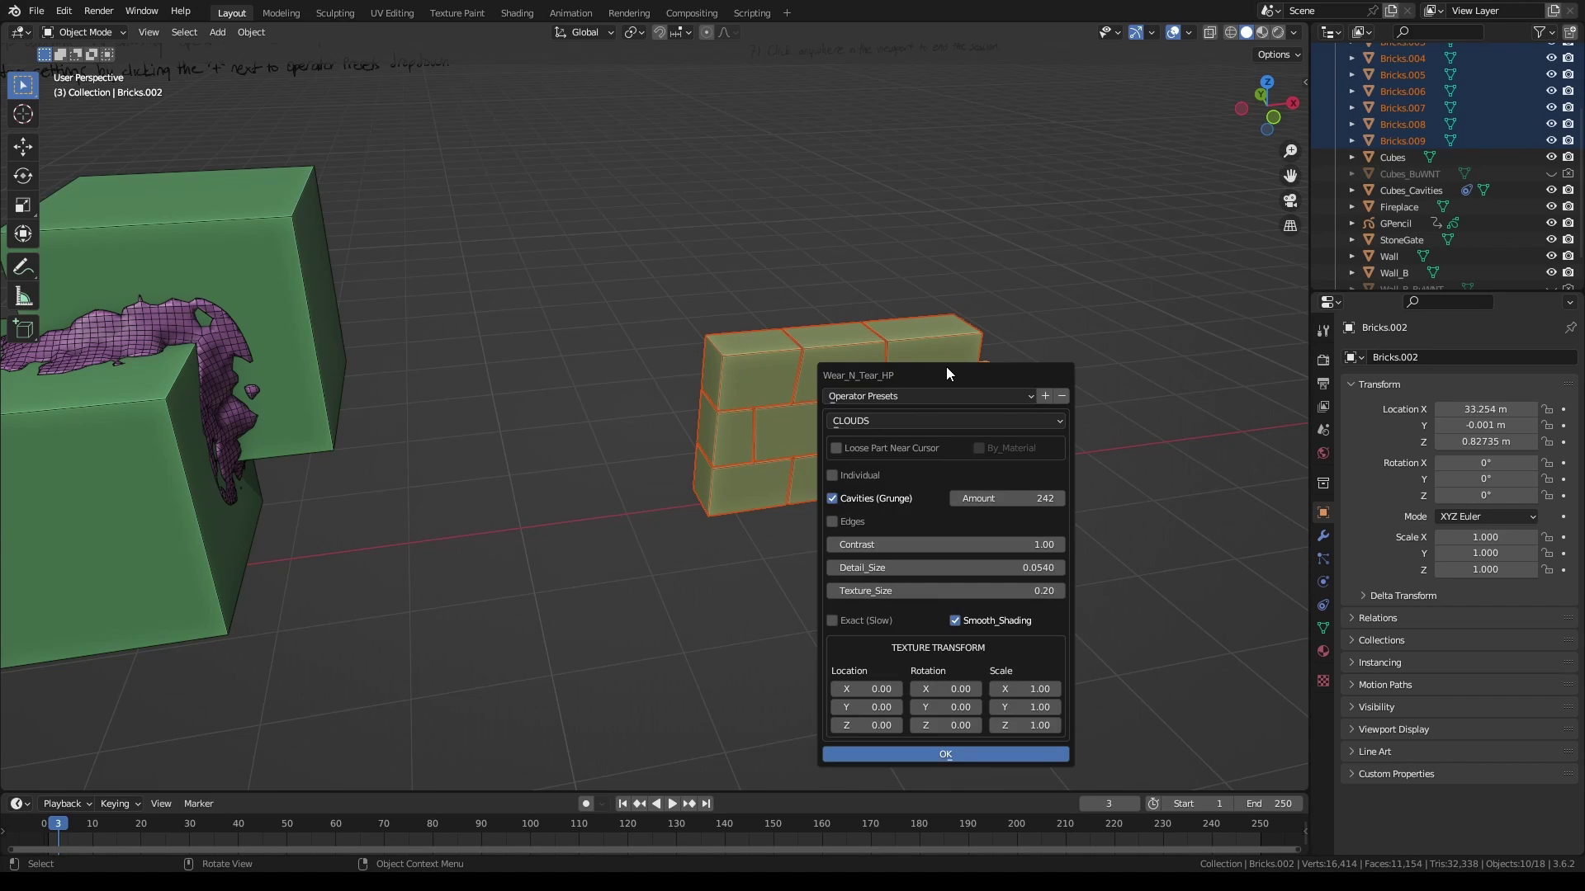
left_click(943, 754)
Restore the operator defaults for the bricks' high-poly wear and set Wear to 25
left_click(118, 438)
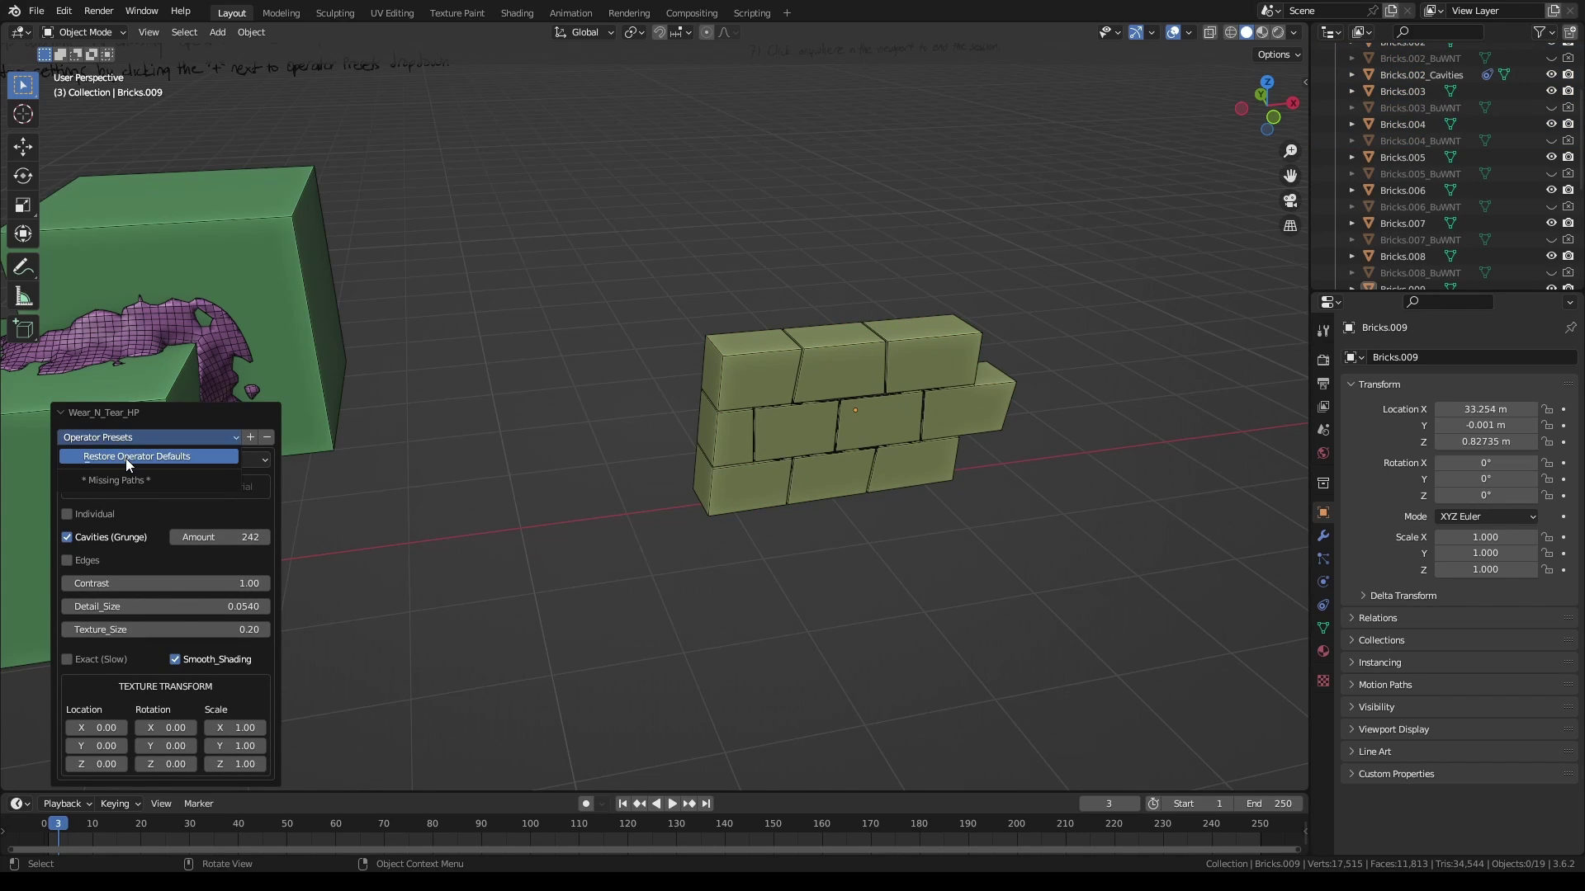
left_click(126, 458)
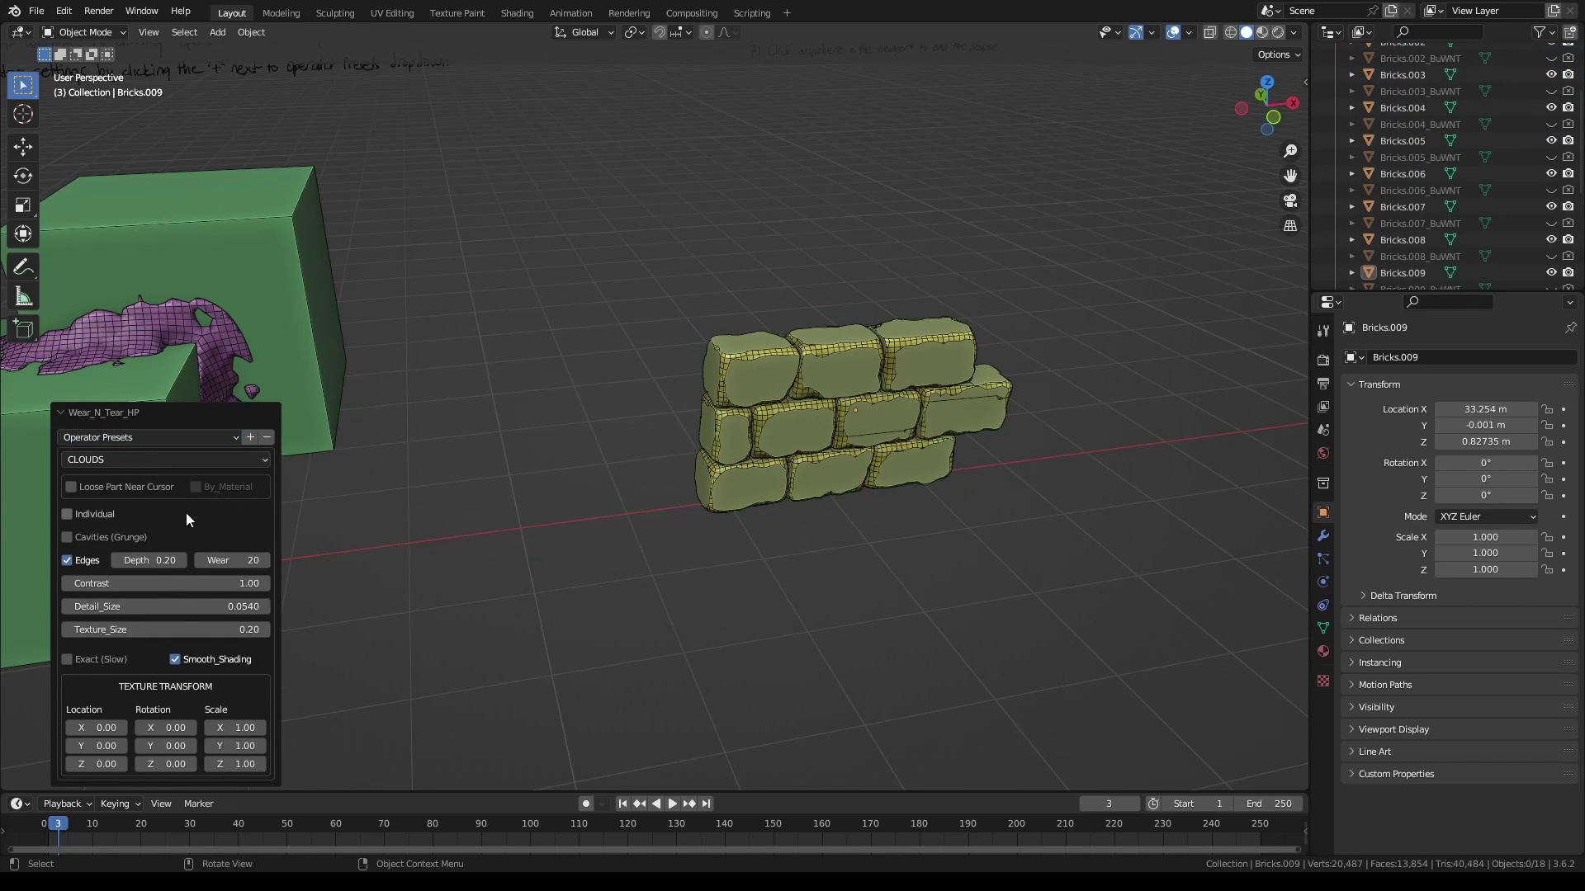
left_click_drag(233, 560, 749, 432)
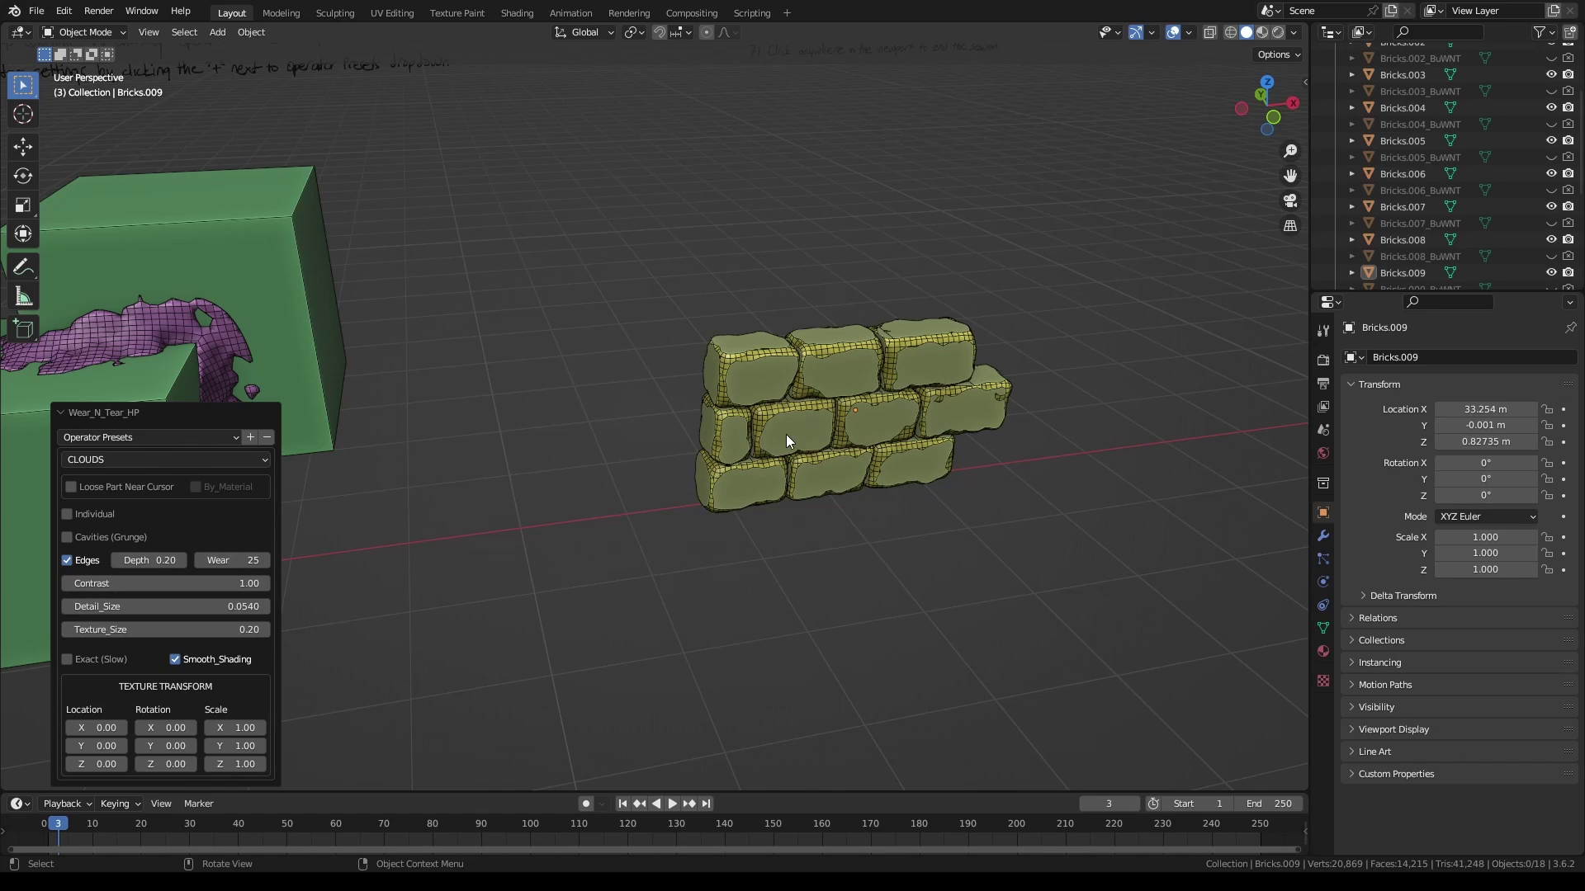
Undo the bricks' high-poly wear and apply Wear_N_Tear_LP to them with Frame Edges on and Wear at 0.037
key("ctrl+z")
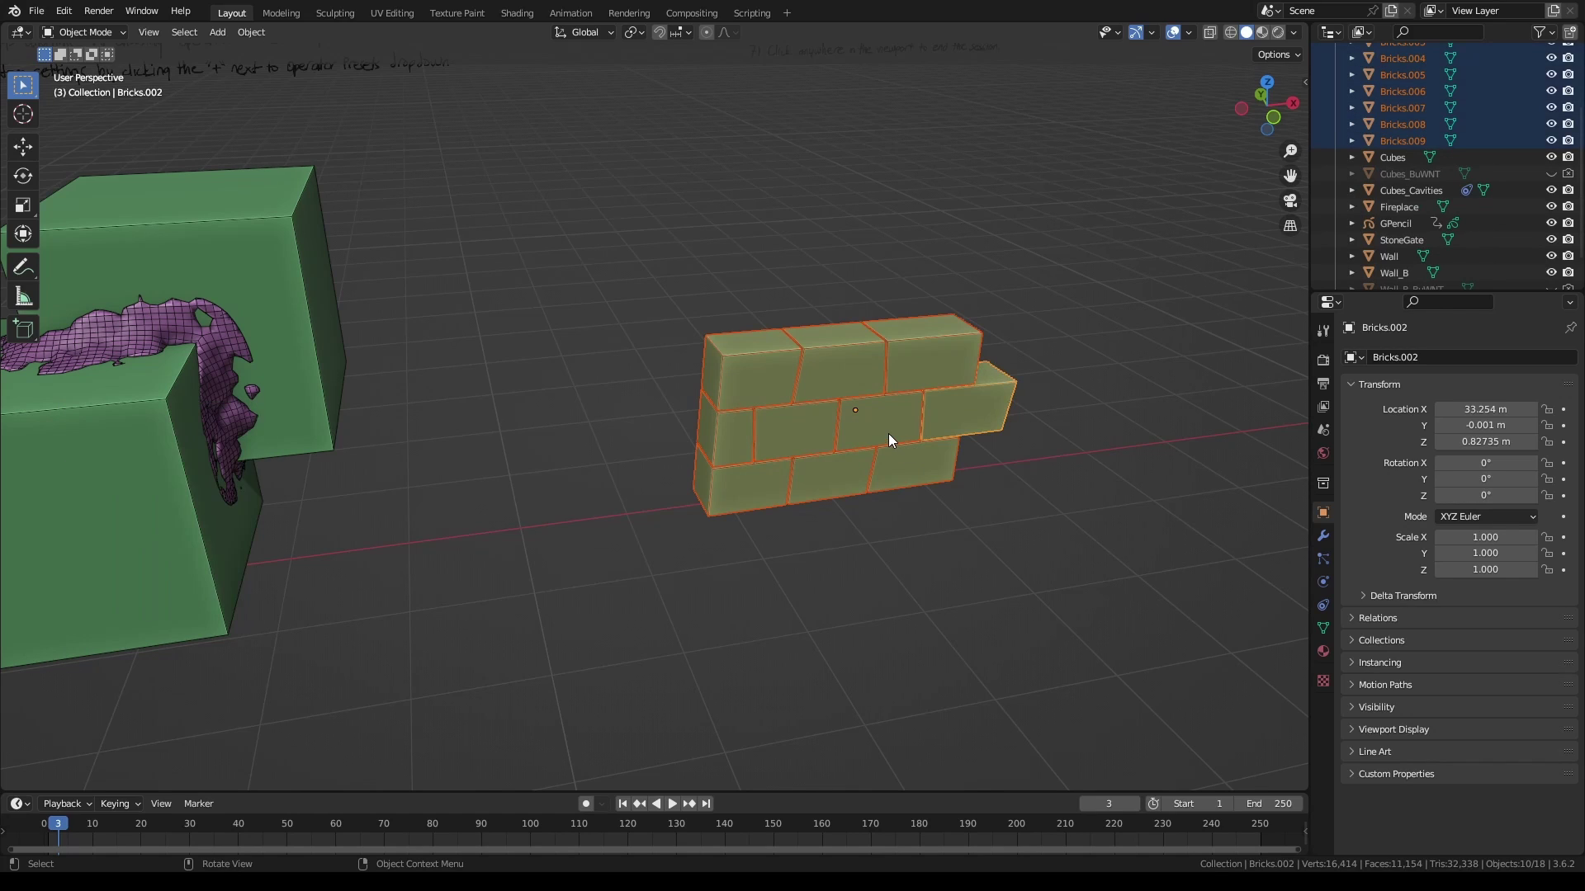
key("shift+w")
left_click(755, 438)
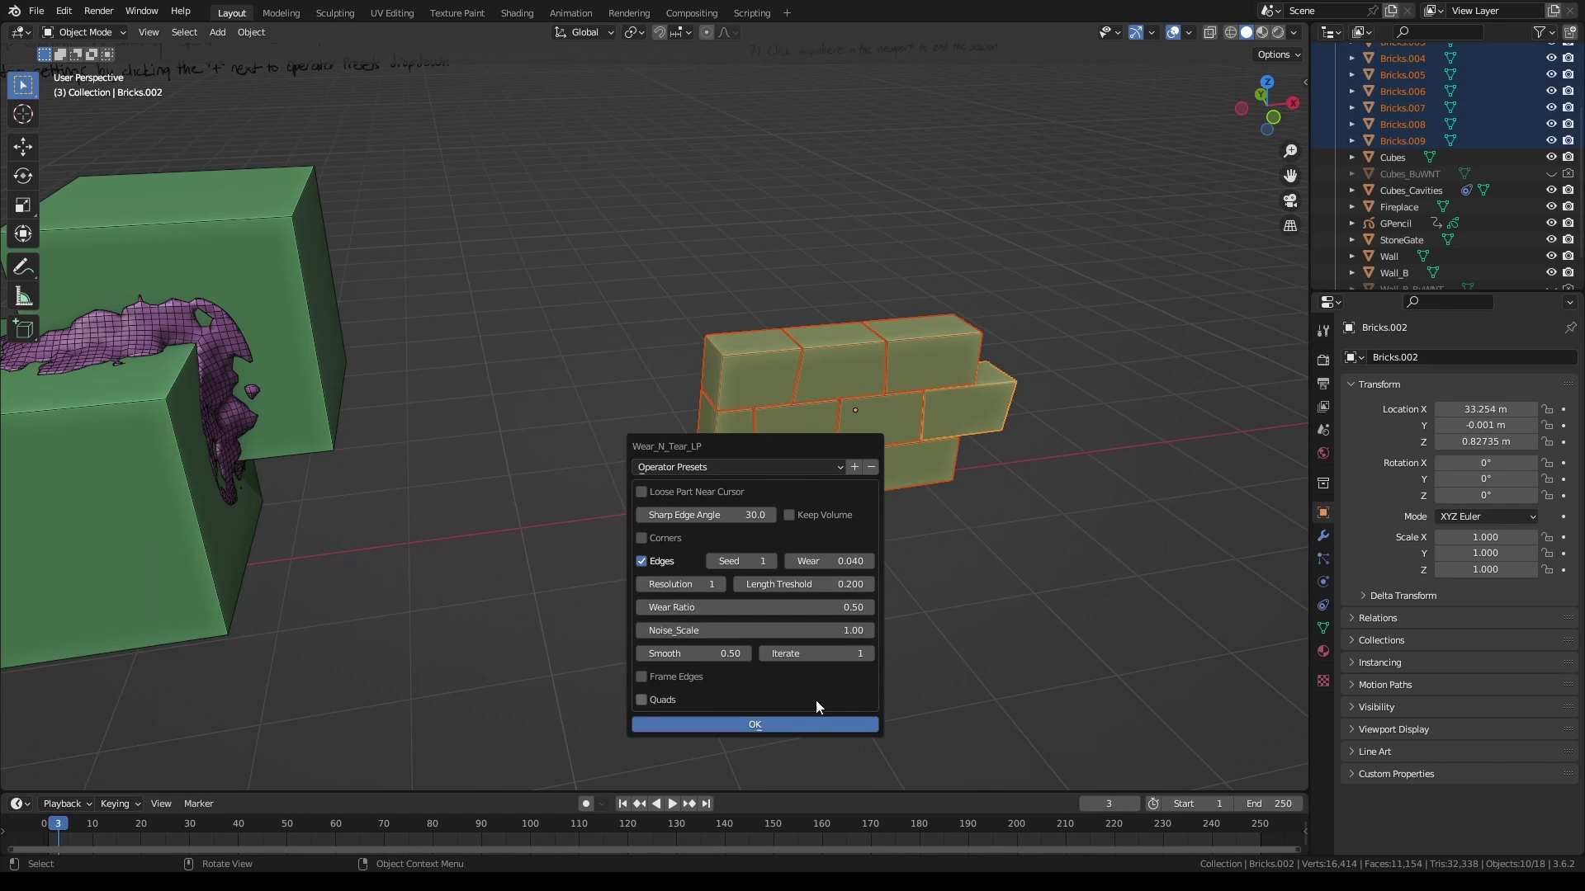
left_click(790, 724)
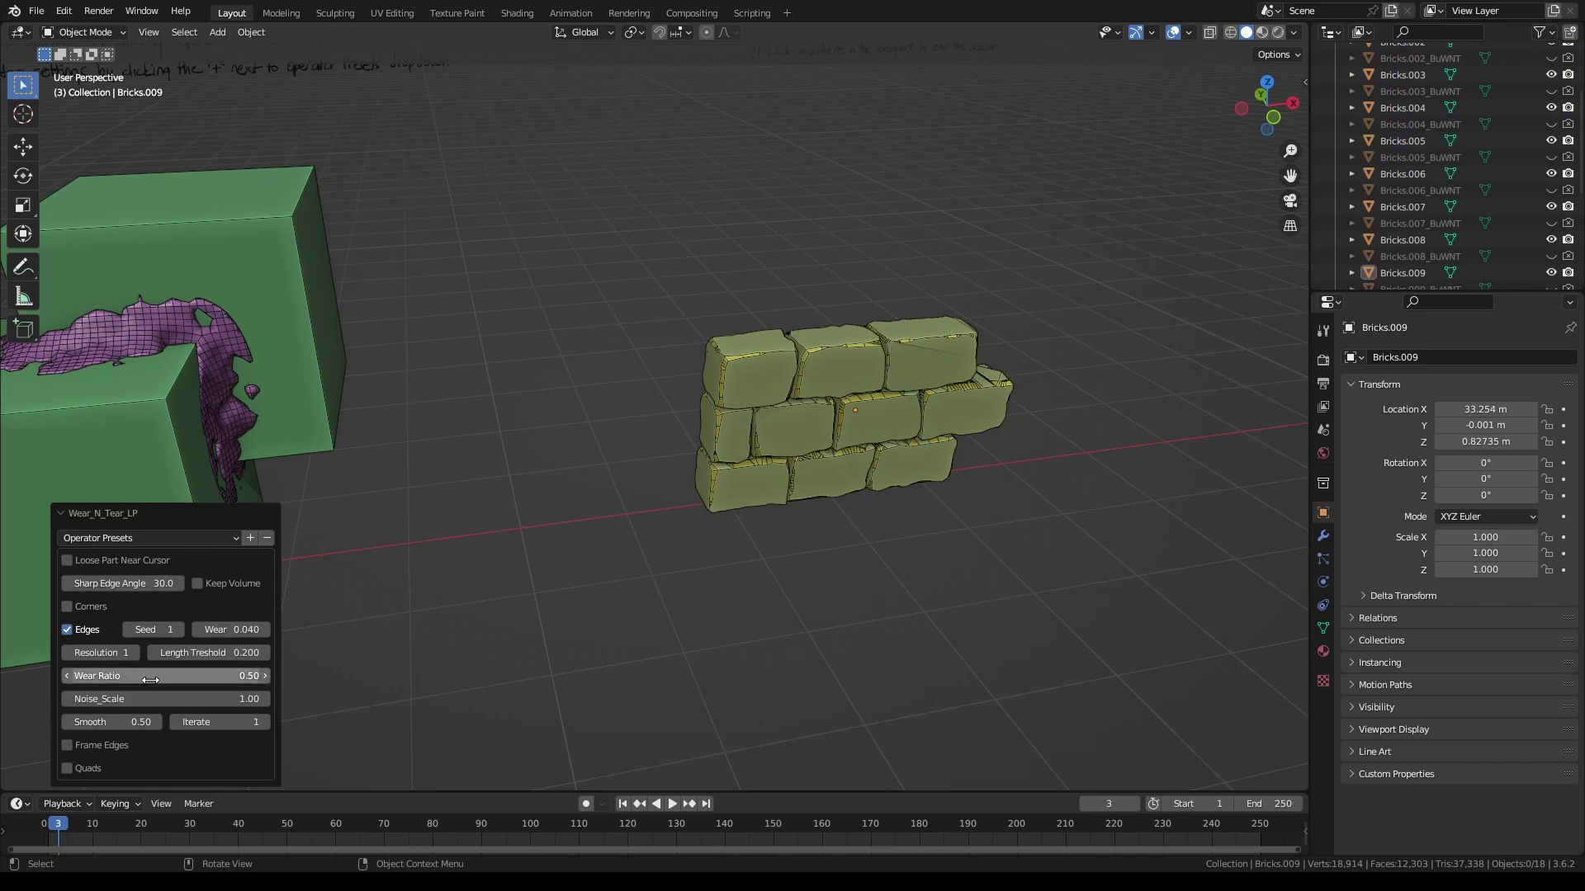
left_click(67, 745)
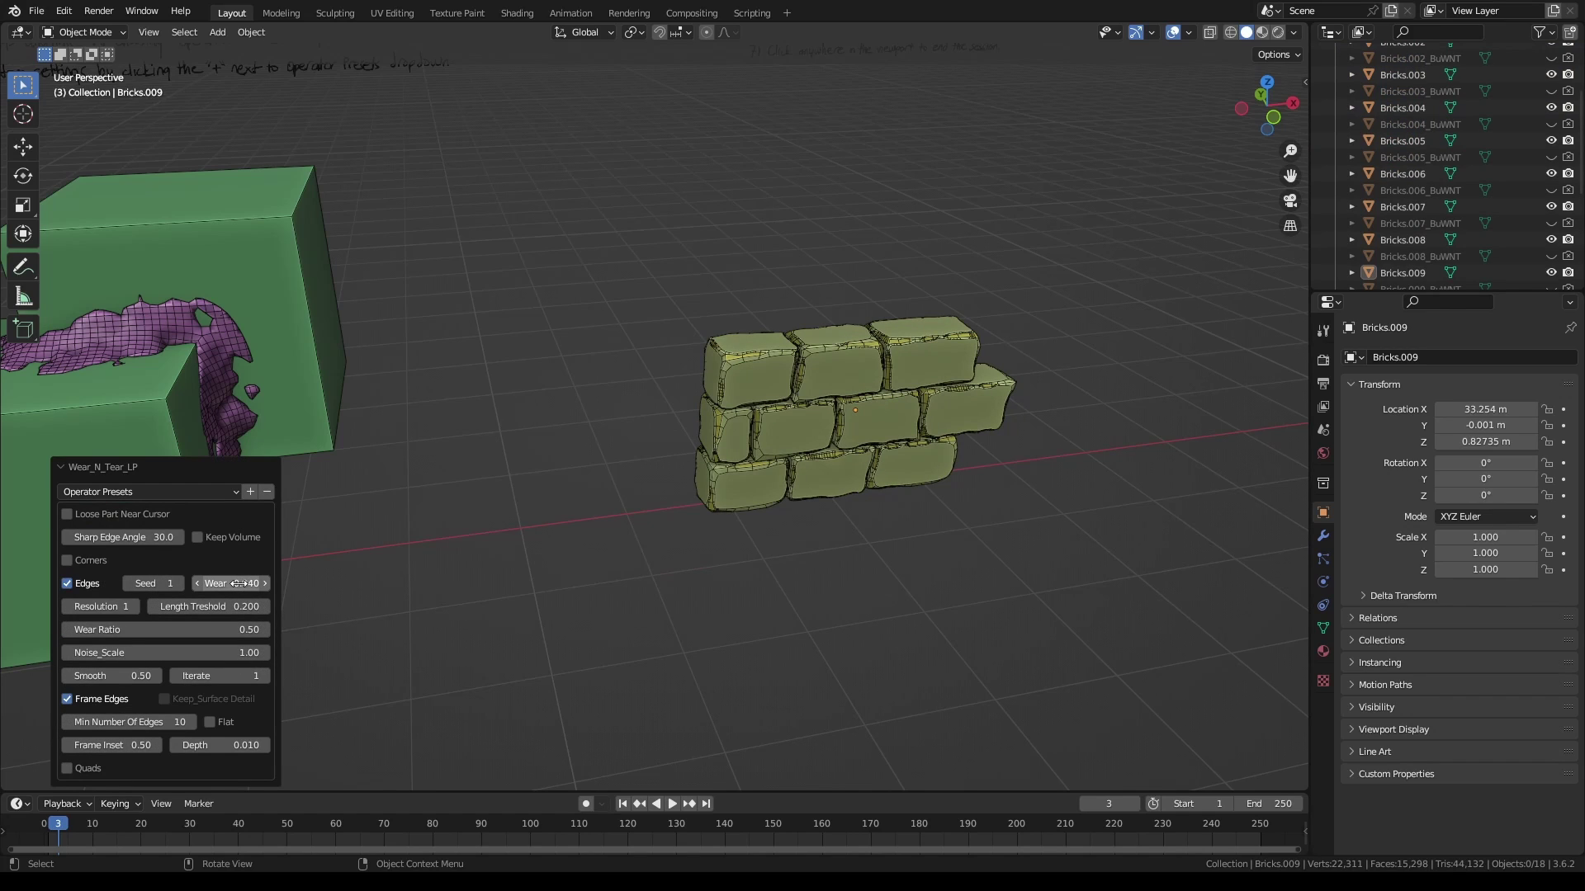
left_click_drag(241, 584, 638, 370)
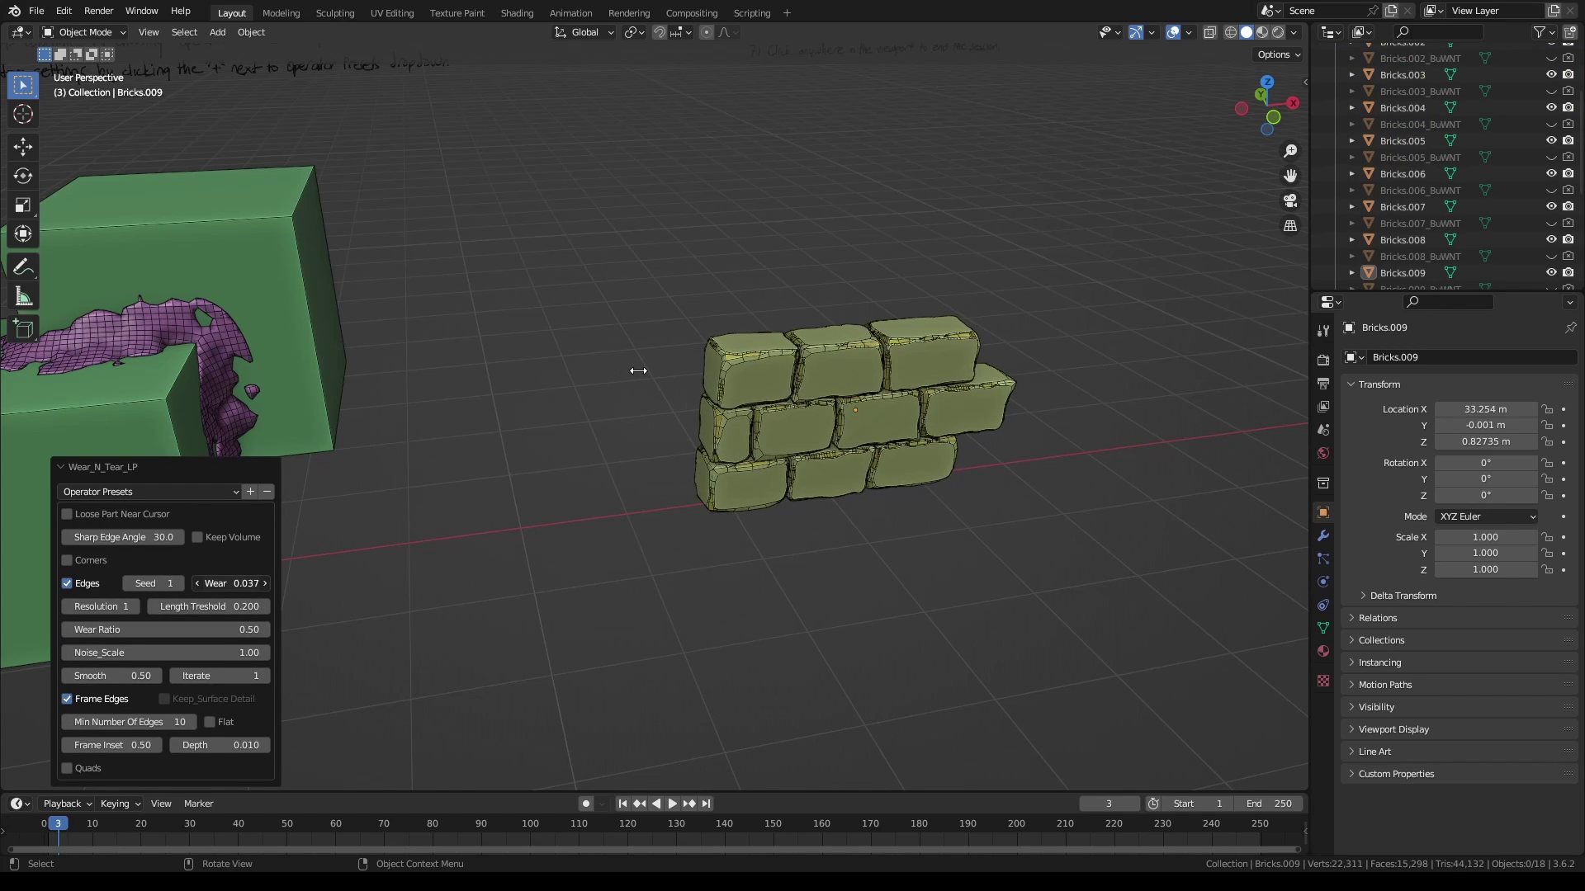
Select individual bricks of the worn stack one after another to check that each is a separate object
left_click(754, 373)
left_click(835, 363)
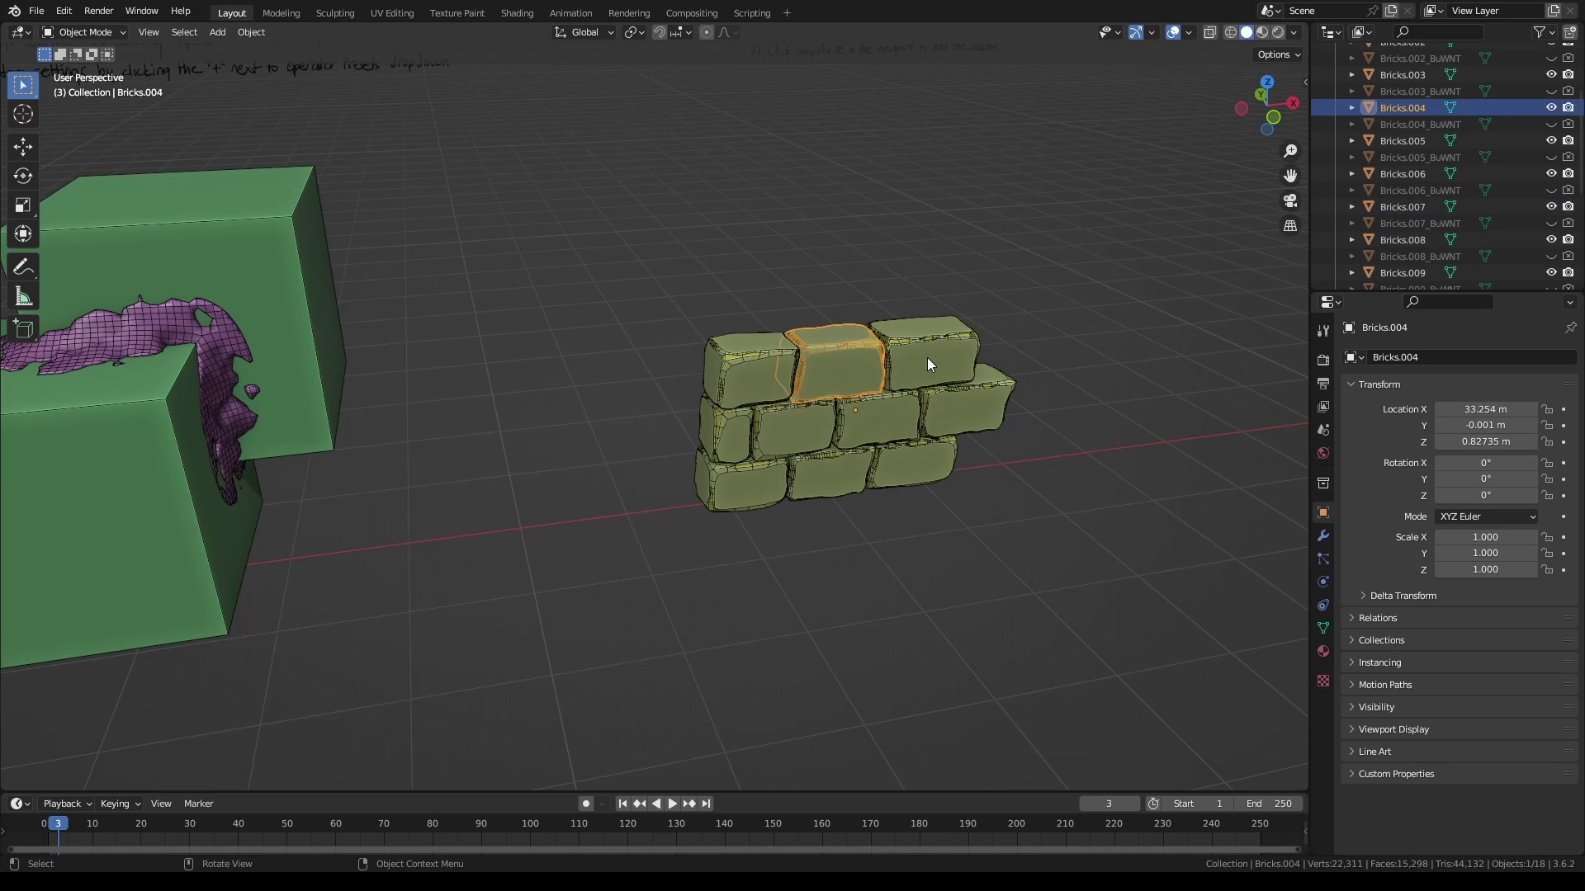
left_click(943, 394)
left_click(913, 405)
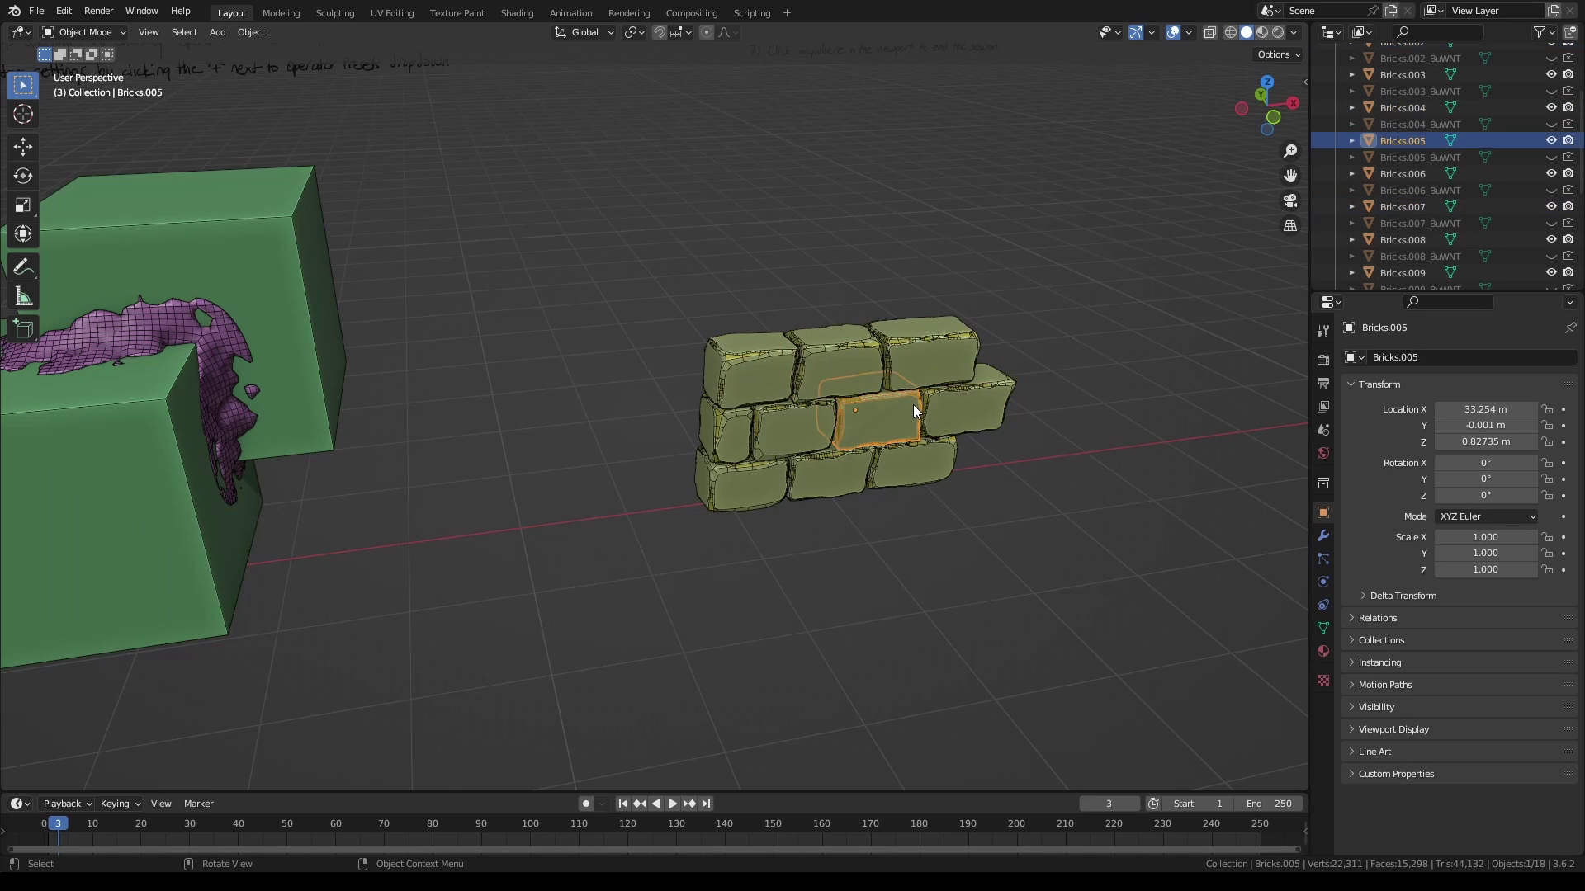
left_click(773, 356)
left_click(782, 230)
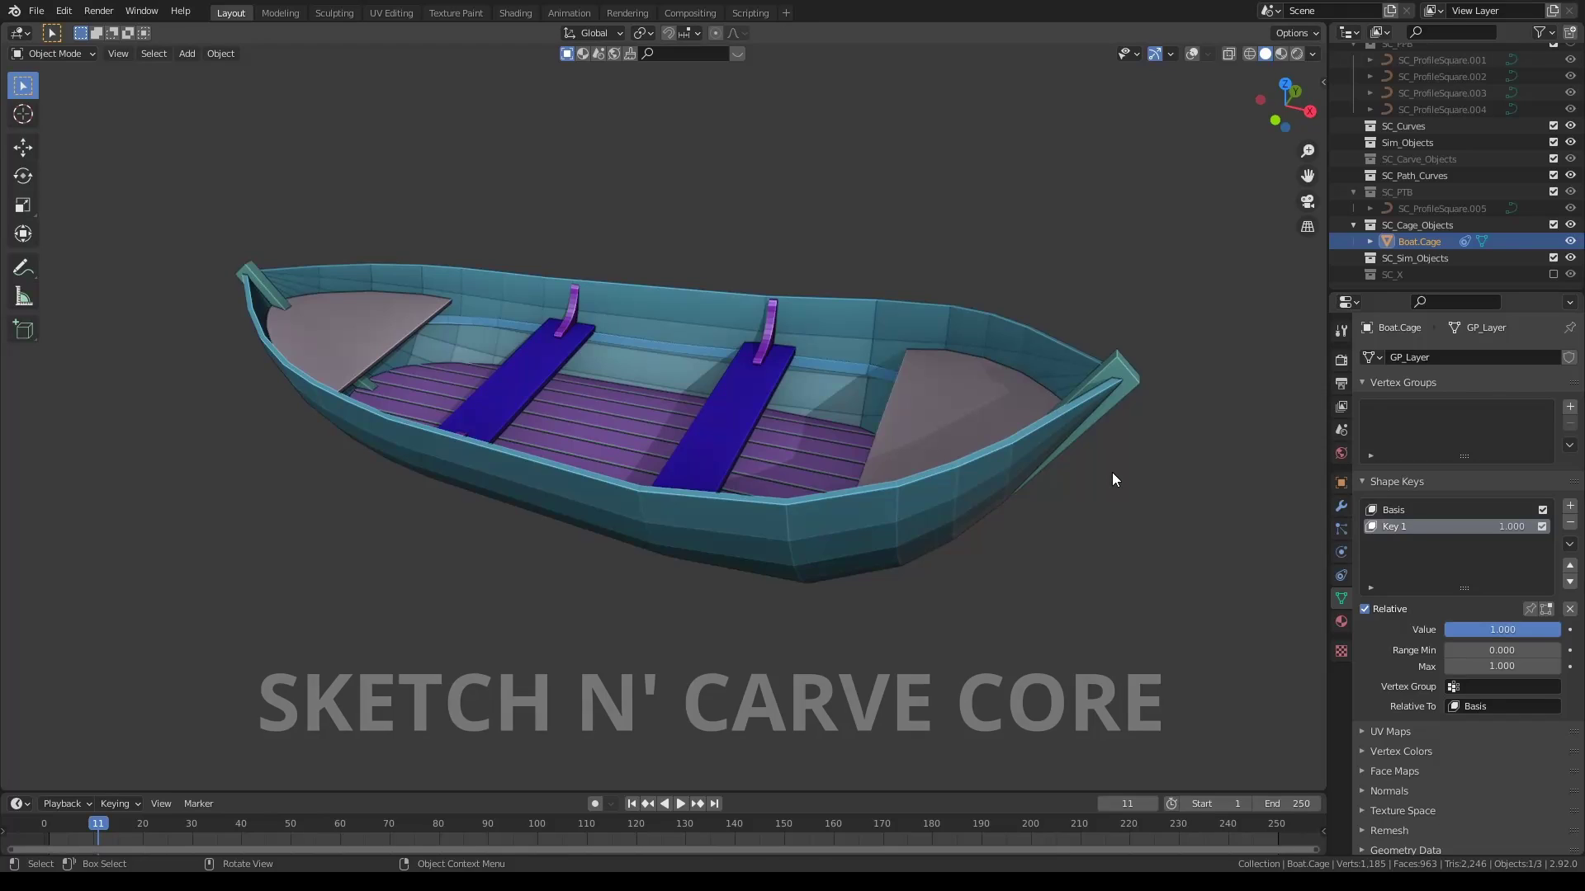
middle_click_drag(1106, 478, 923, 492)
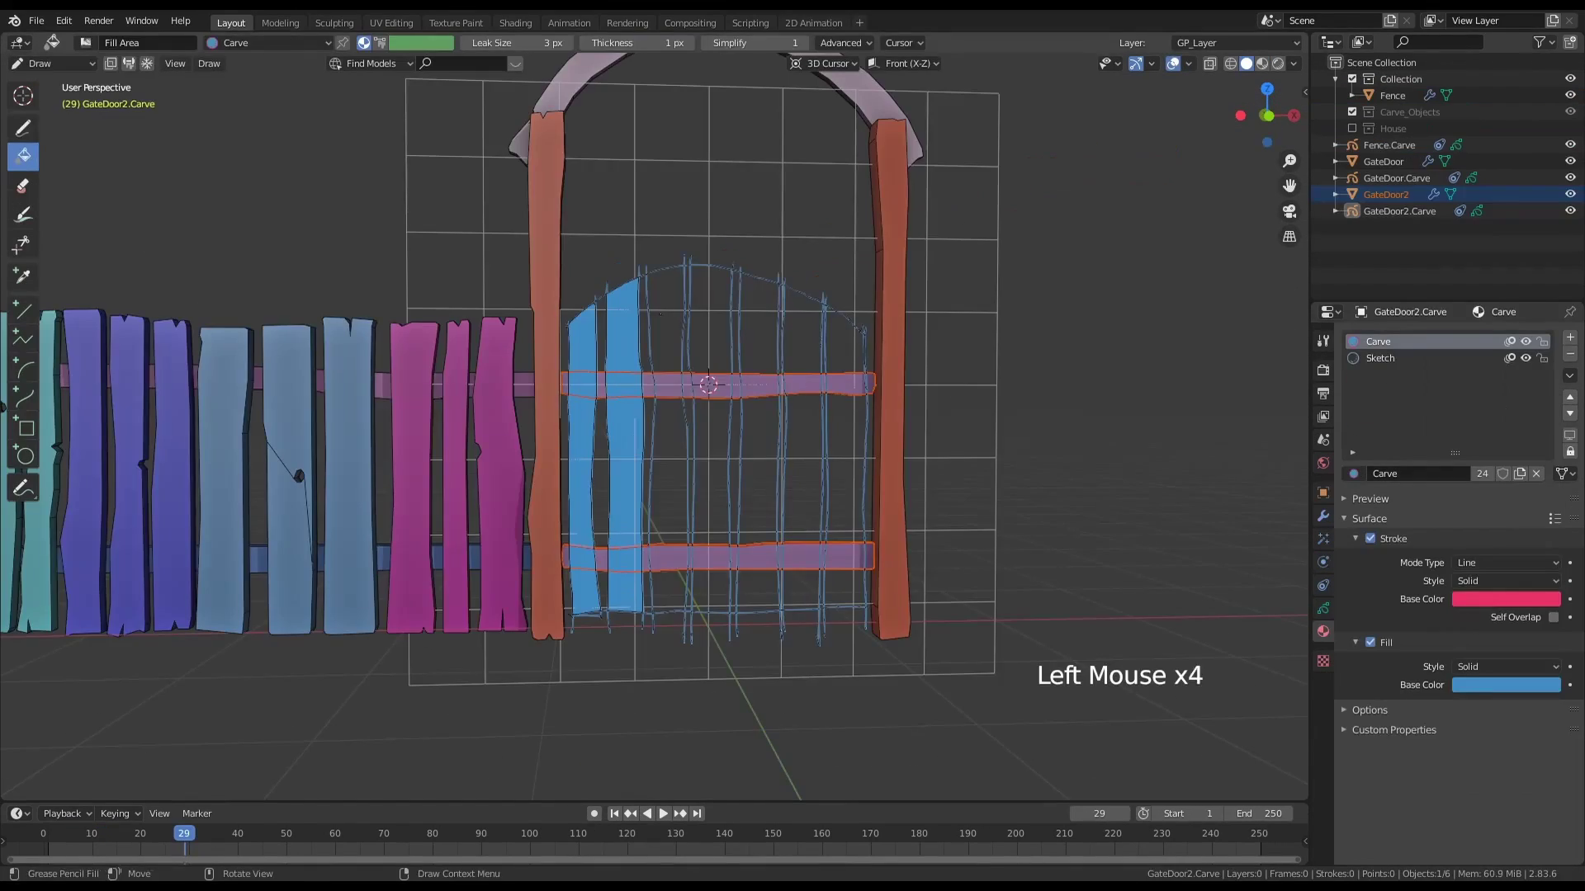
left_click(727, 421)
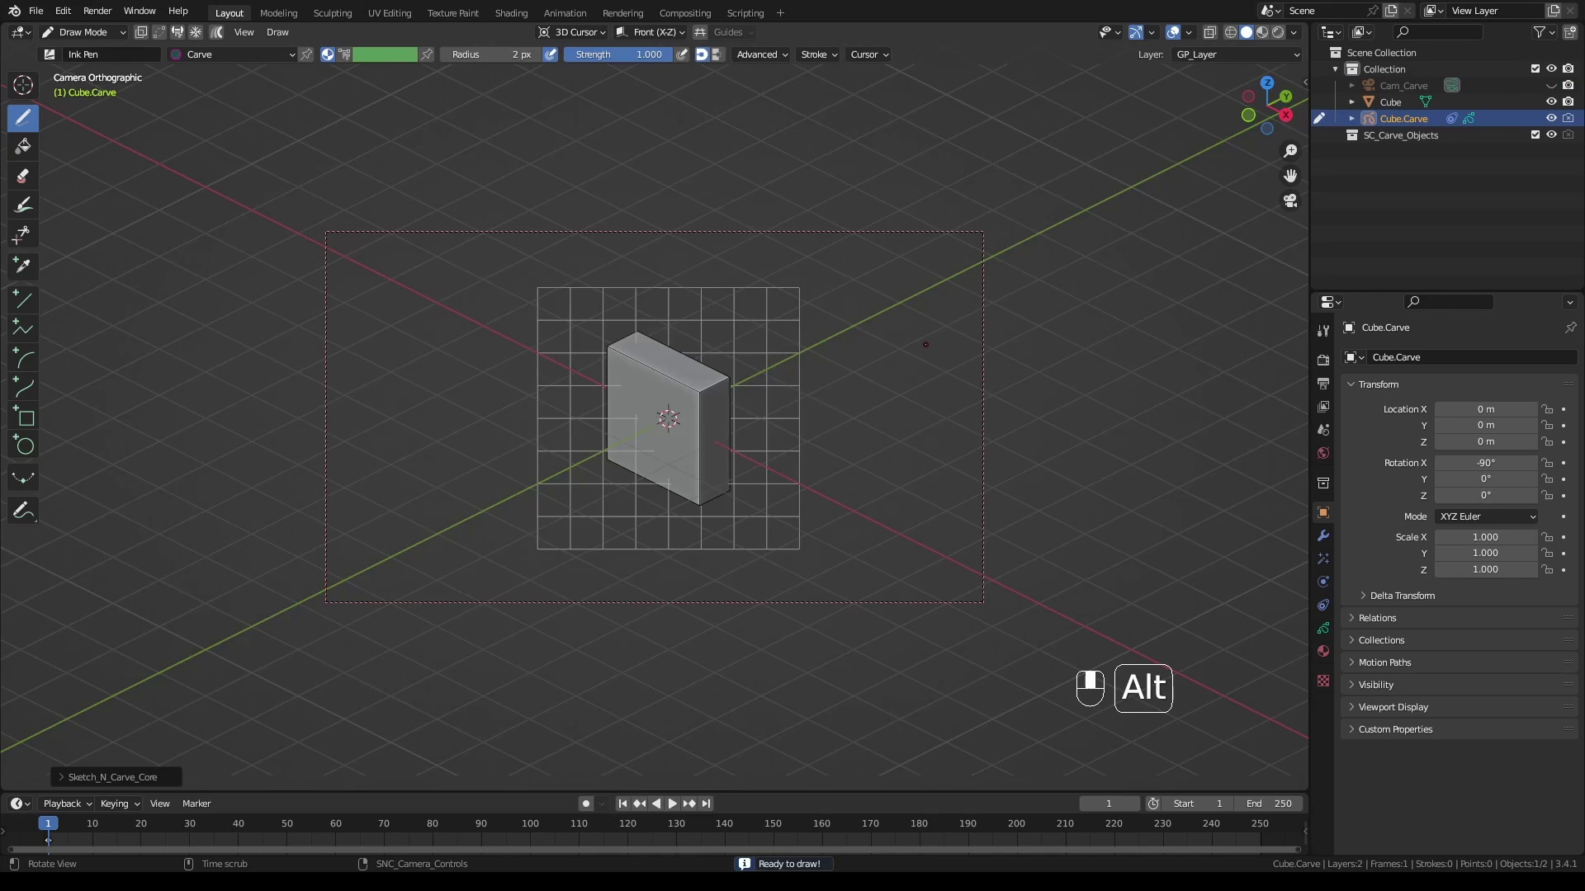
Show the cube from the front and load the CRACK preset for Sketch_N_Carve_Core
key("alt+KP_1")
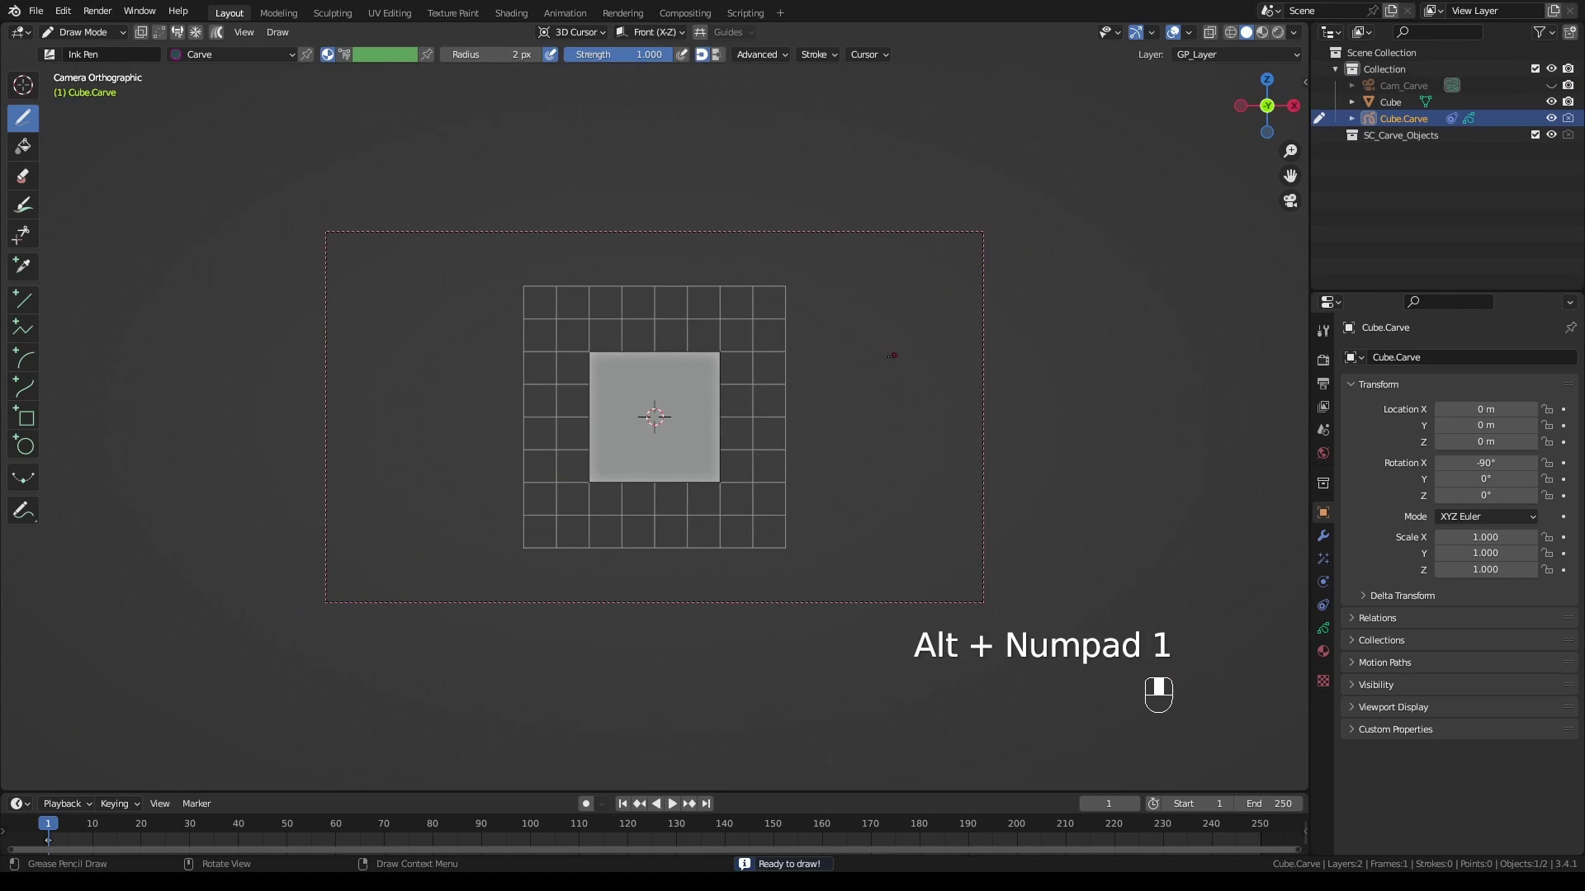
key("k")
left_click(62, 777)
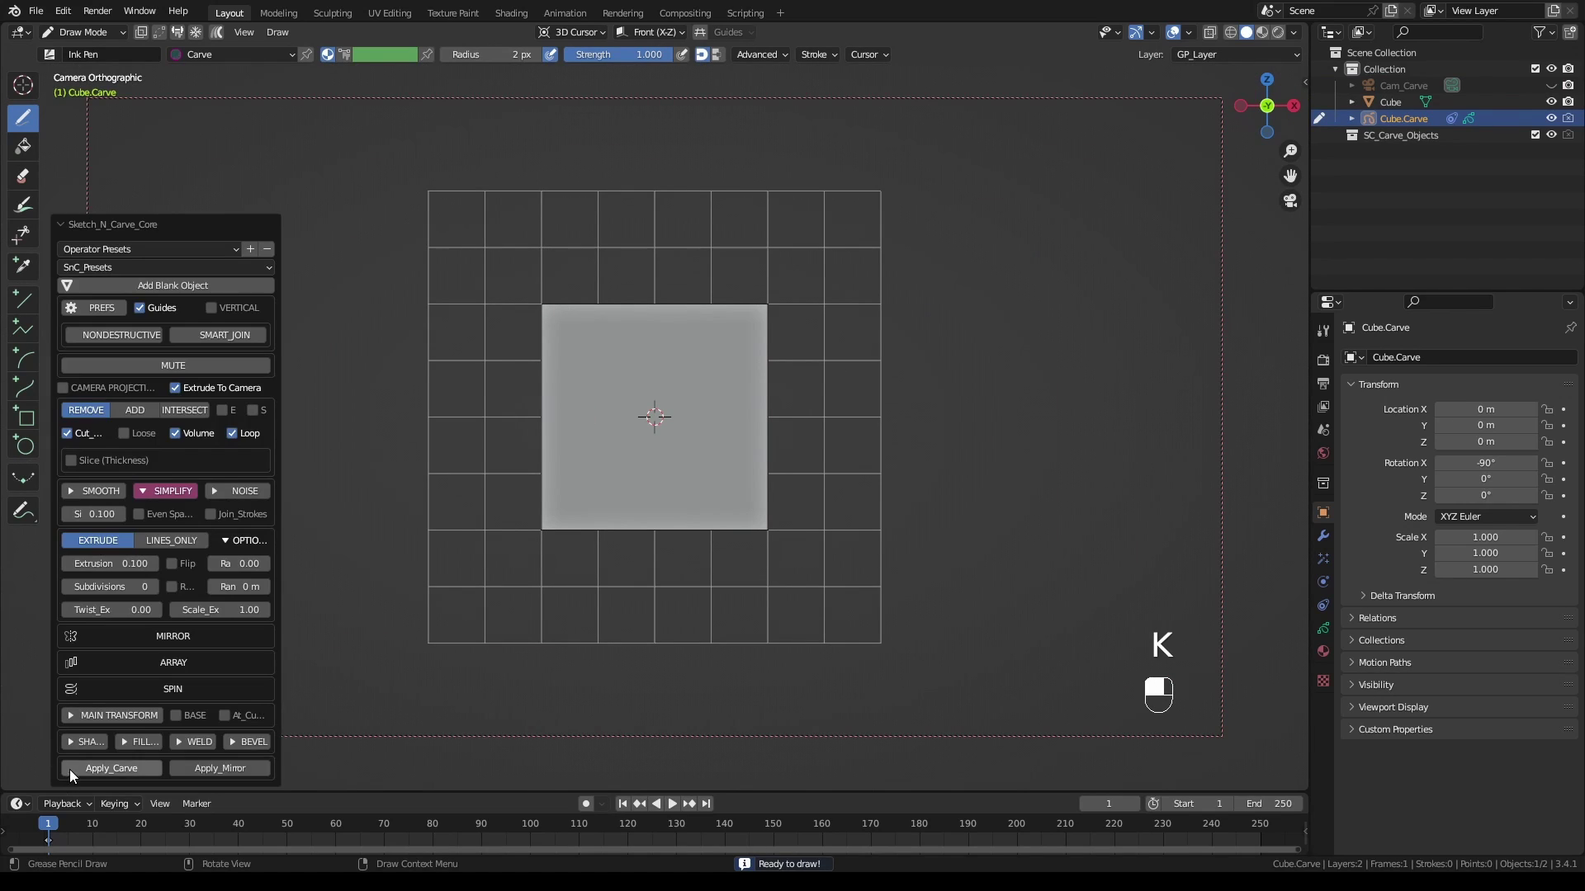
left_click(96, 268)
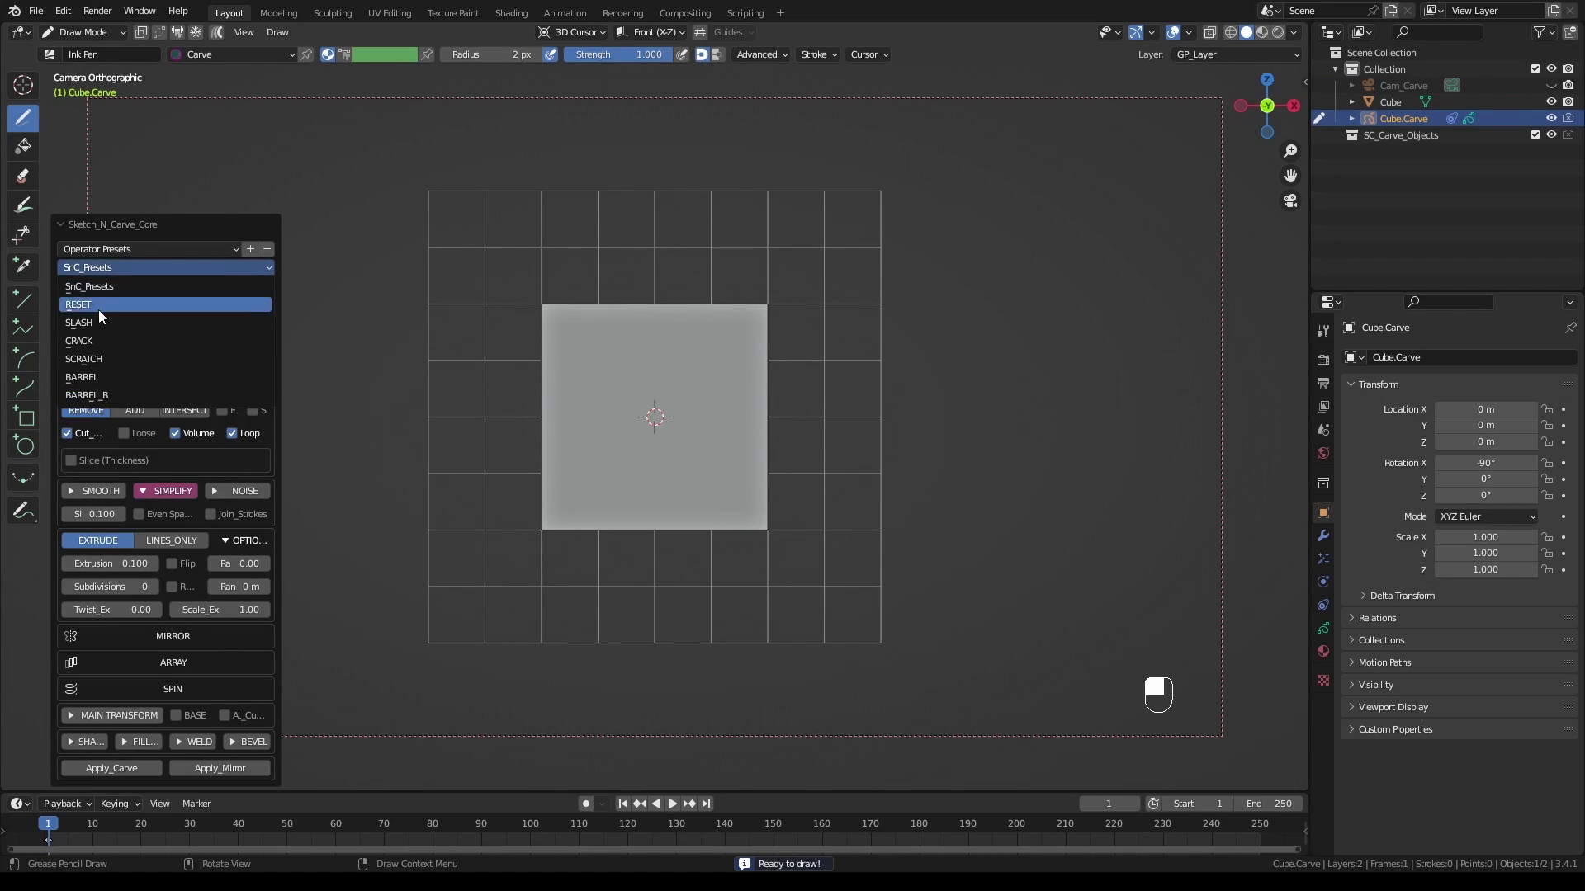
left_click(96, 338)
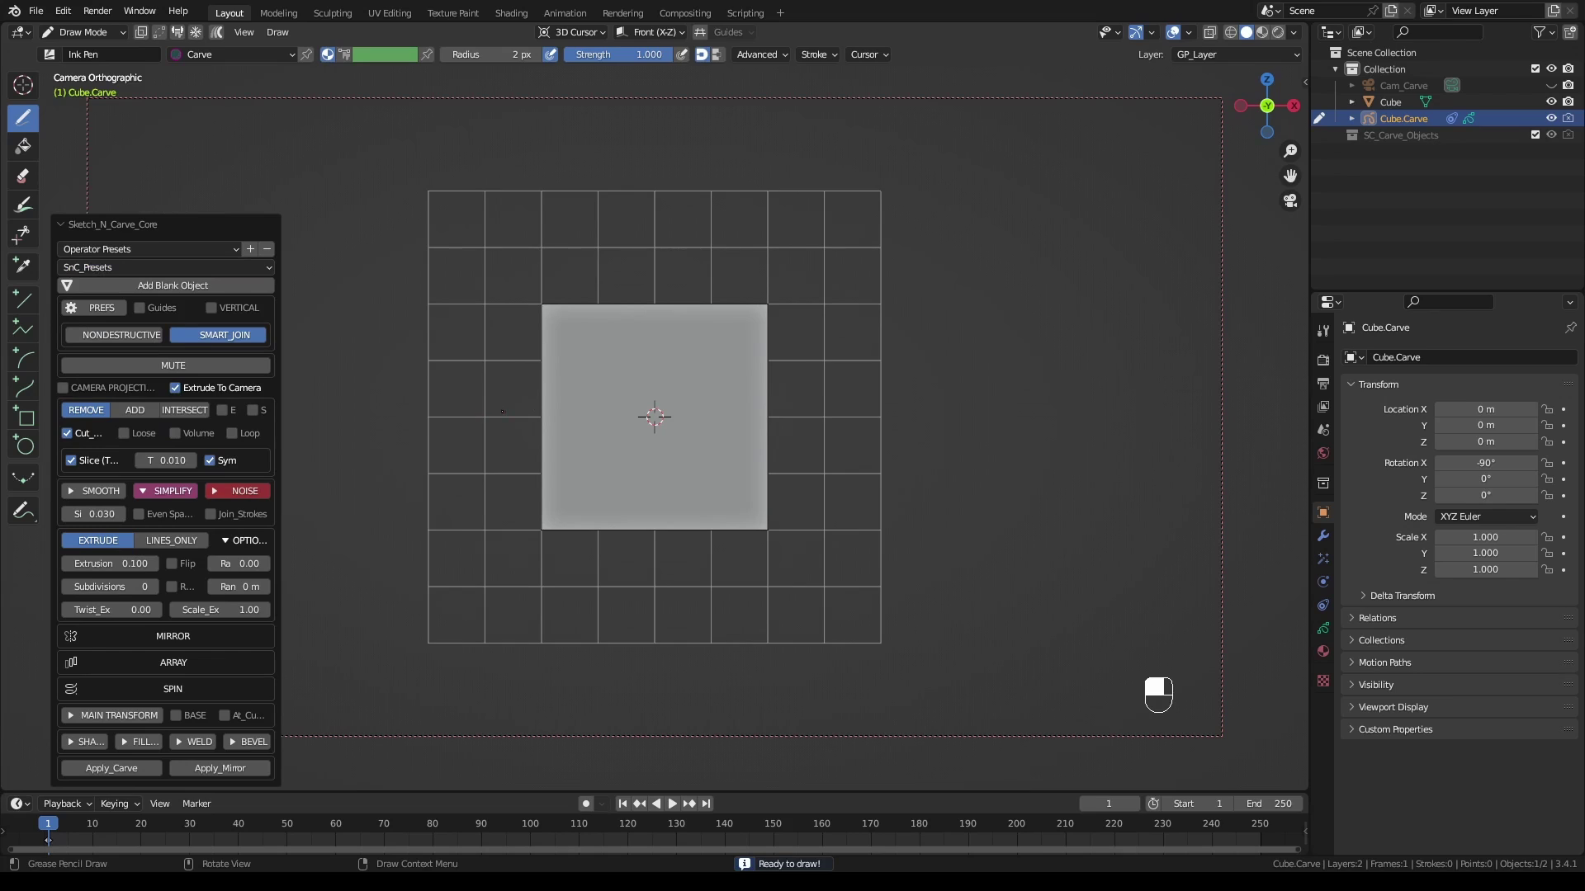
Carve a crack across the cube's middle and, with Loose on, two branching cracks through its lower half
left_click_drag(501, 411, 828, 371)
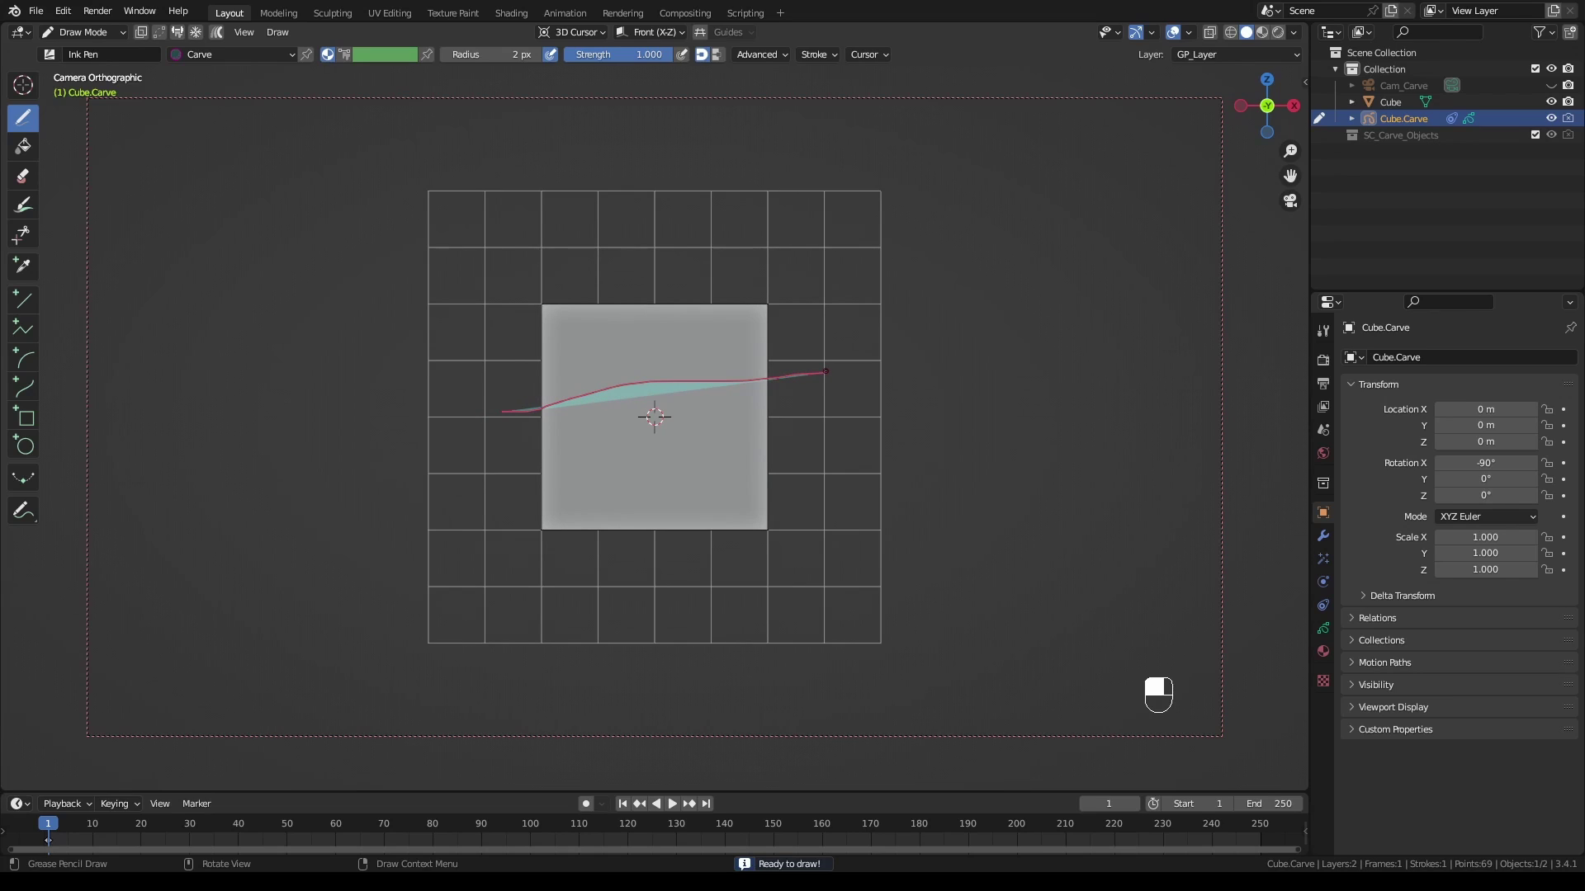
key("k")
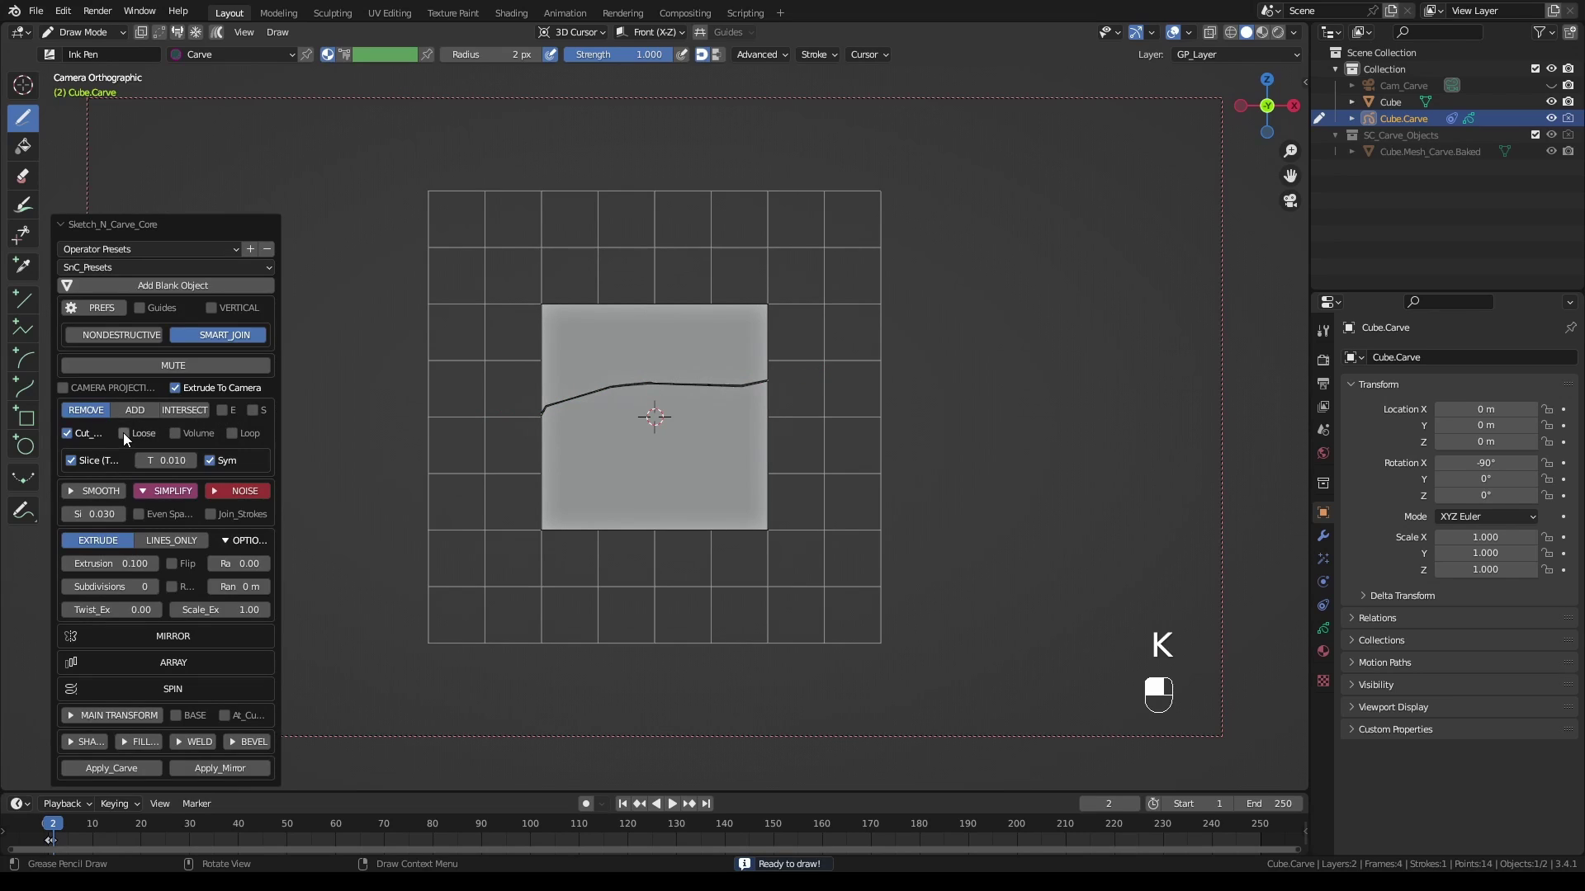
left_click_drag(616, 415, 648, 558)
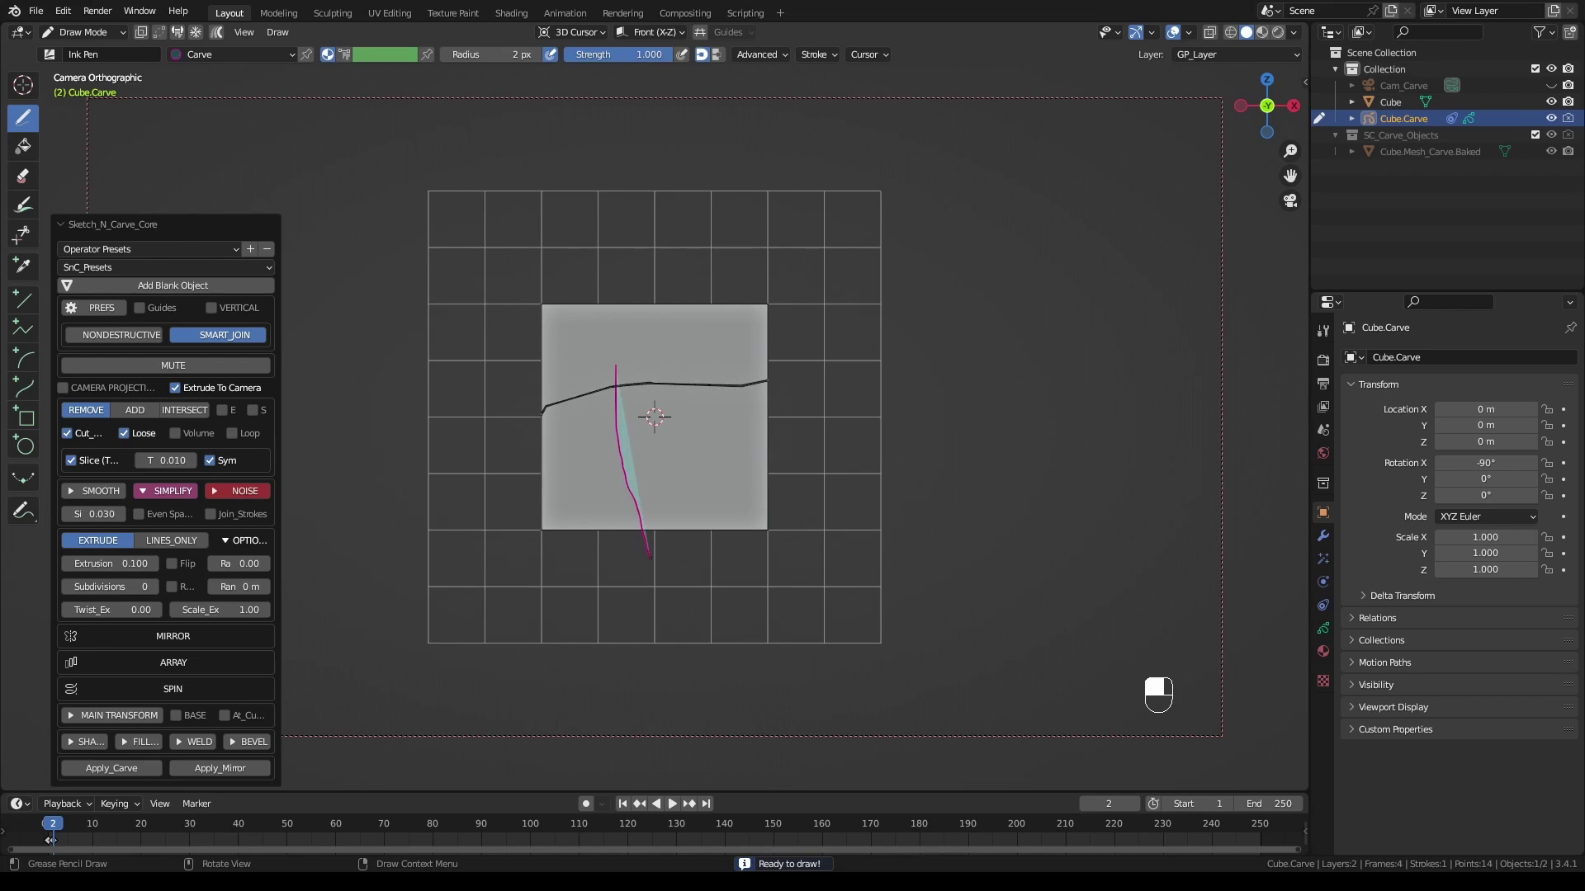
key("k")
left_click_drag(669, 378, 816, 471)
key("k")
Reposition the 3D cursor in the cube's upper half and carve three cracks branching from the main crack to the top and right edges
right_click(658, 361, "shift")
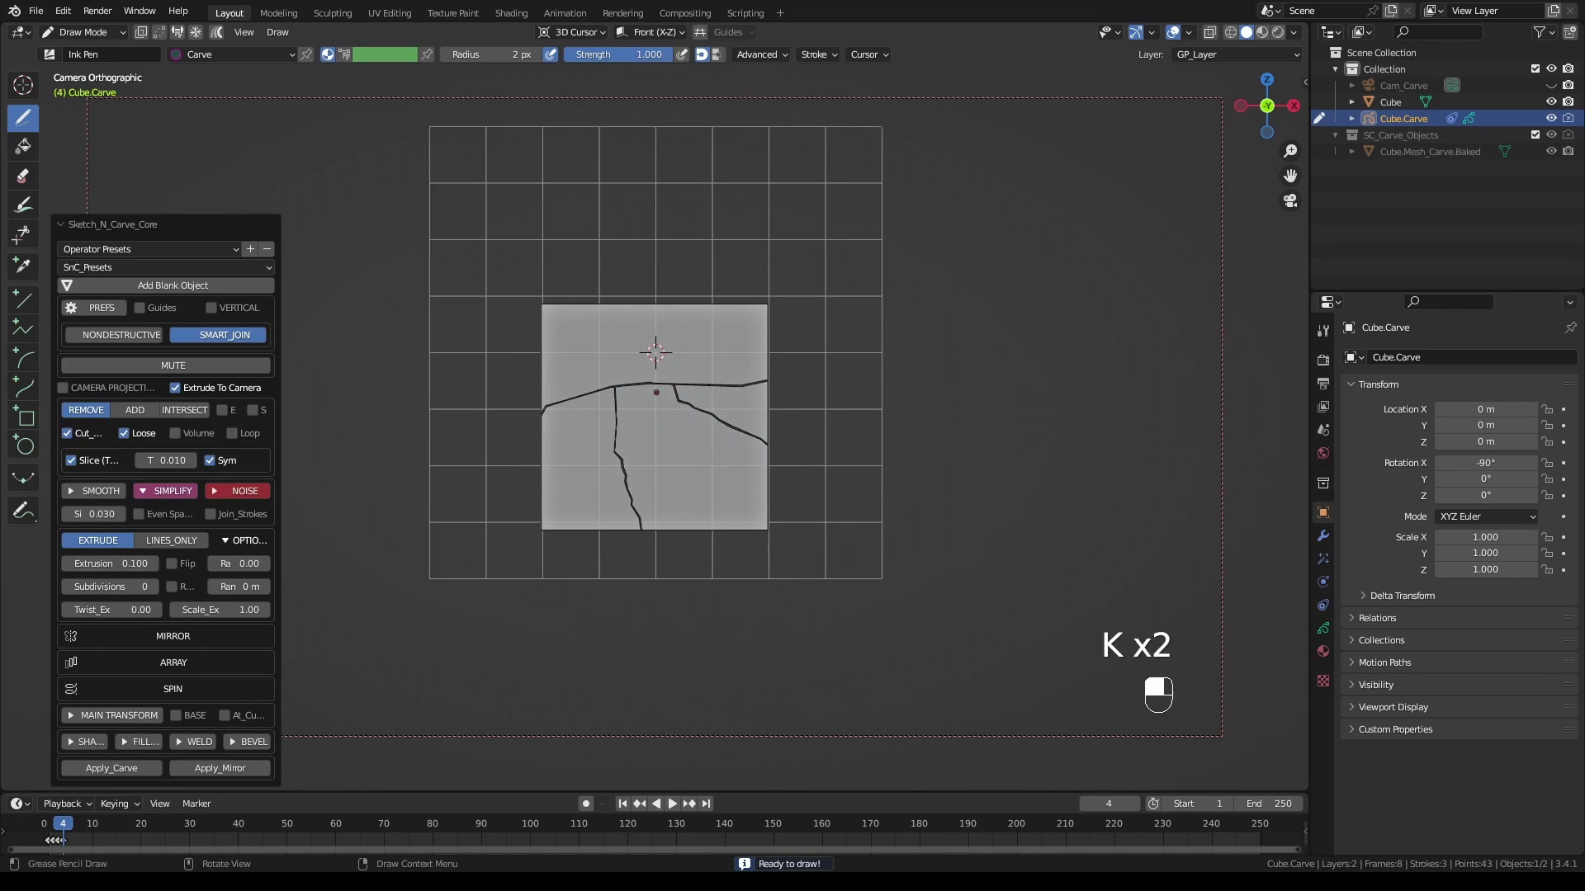
left_click_drag(654, 397, 682, 285)
key("k")
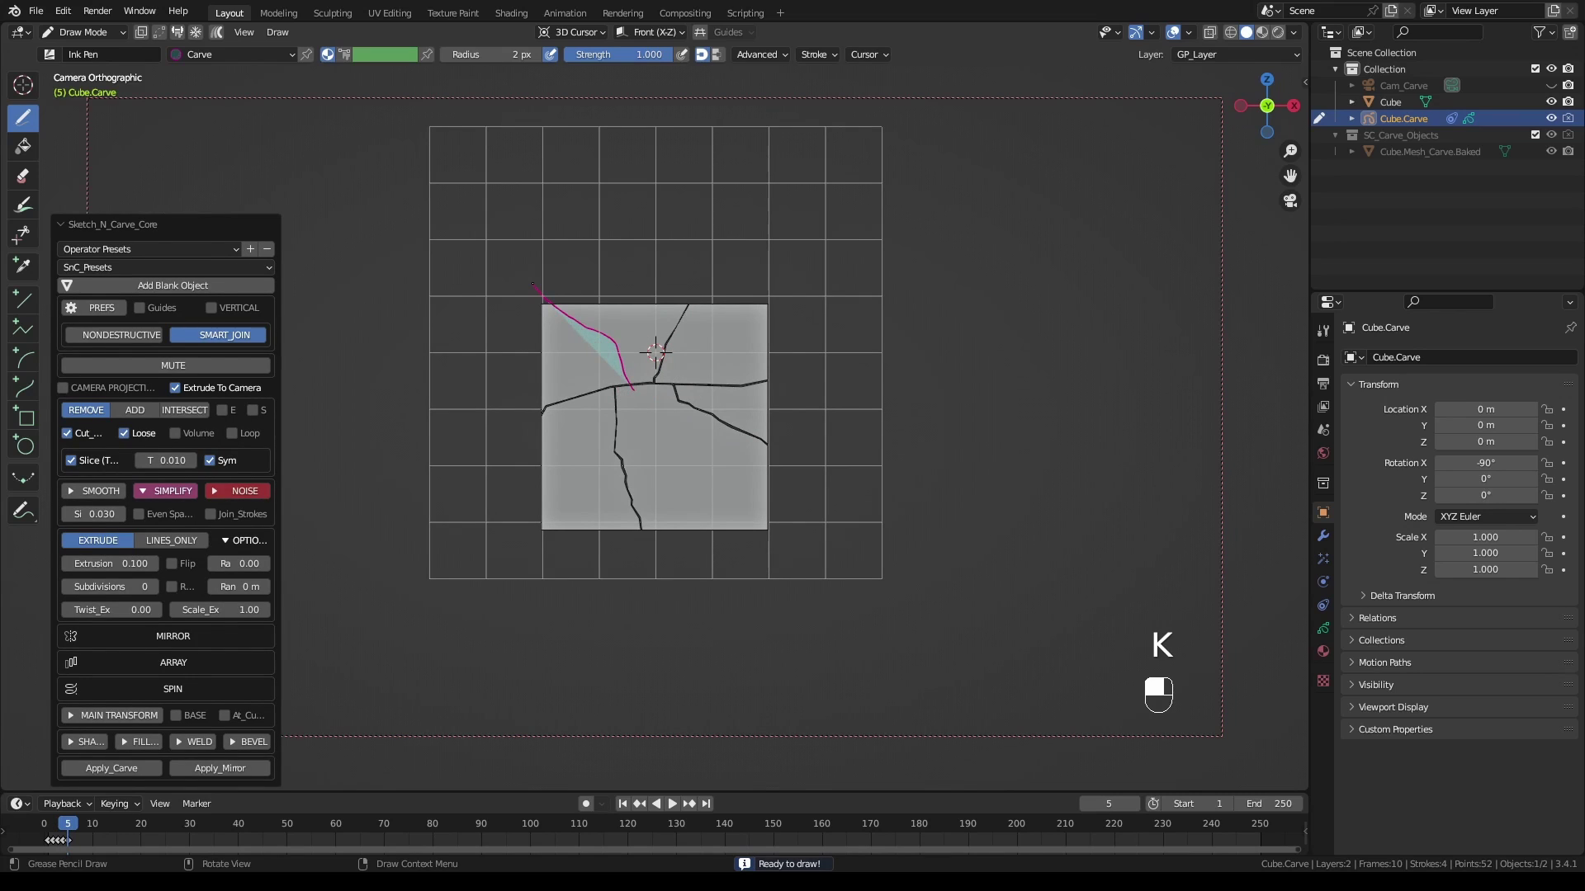
left_click_drag(533, 284, 532, 284)
key("k")
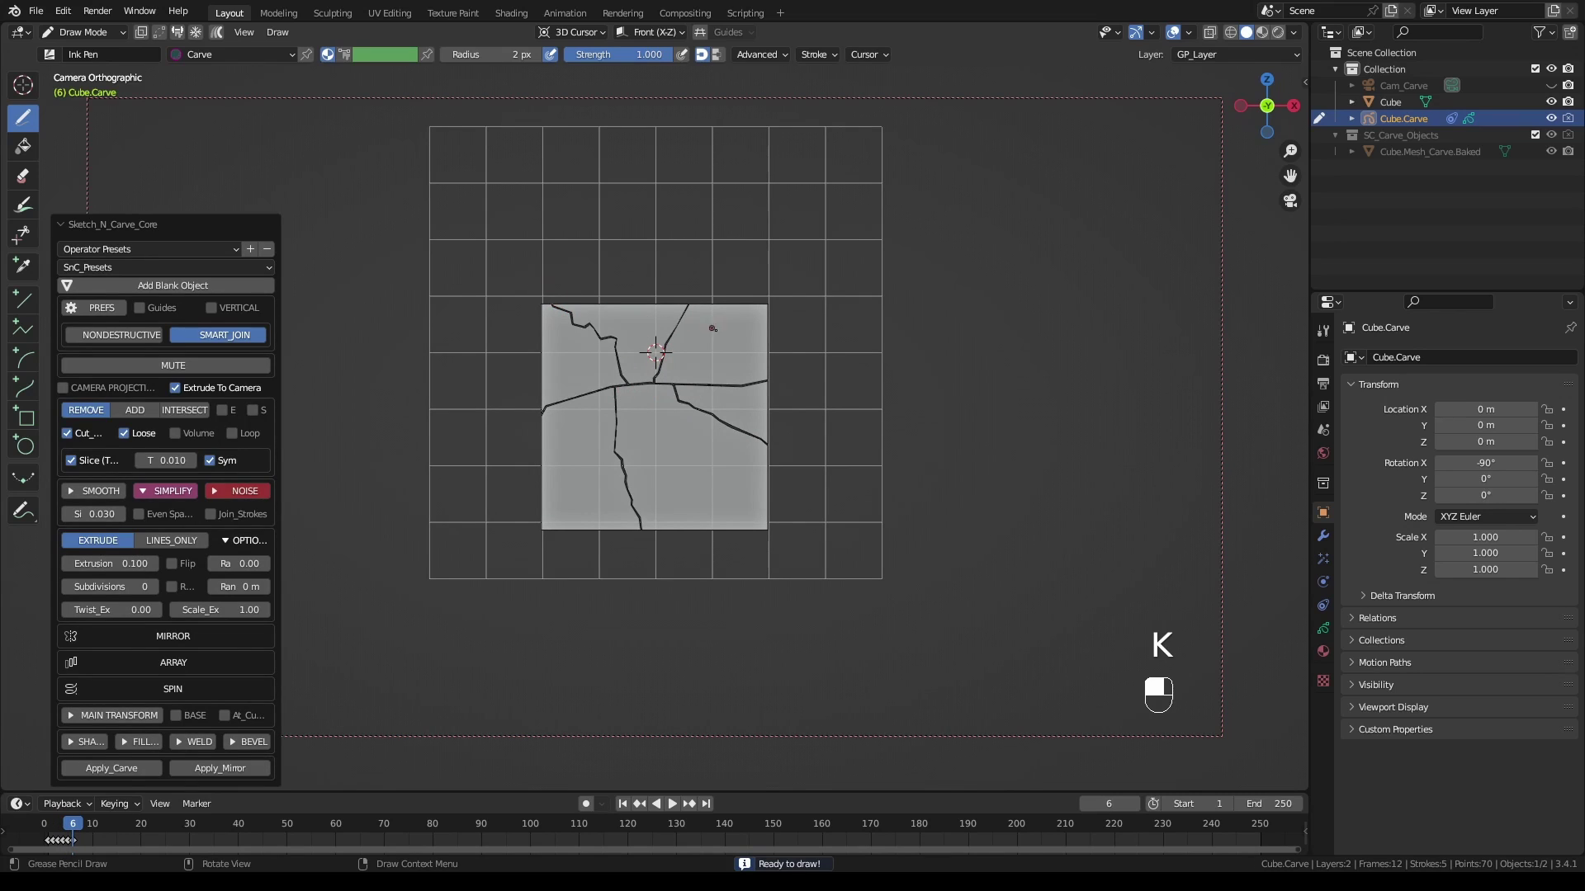
right_click(728, 344, "shift")
left_click_drag(766, 354, 789, 336)
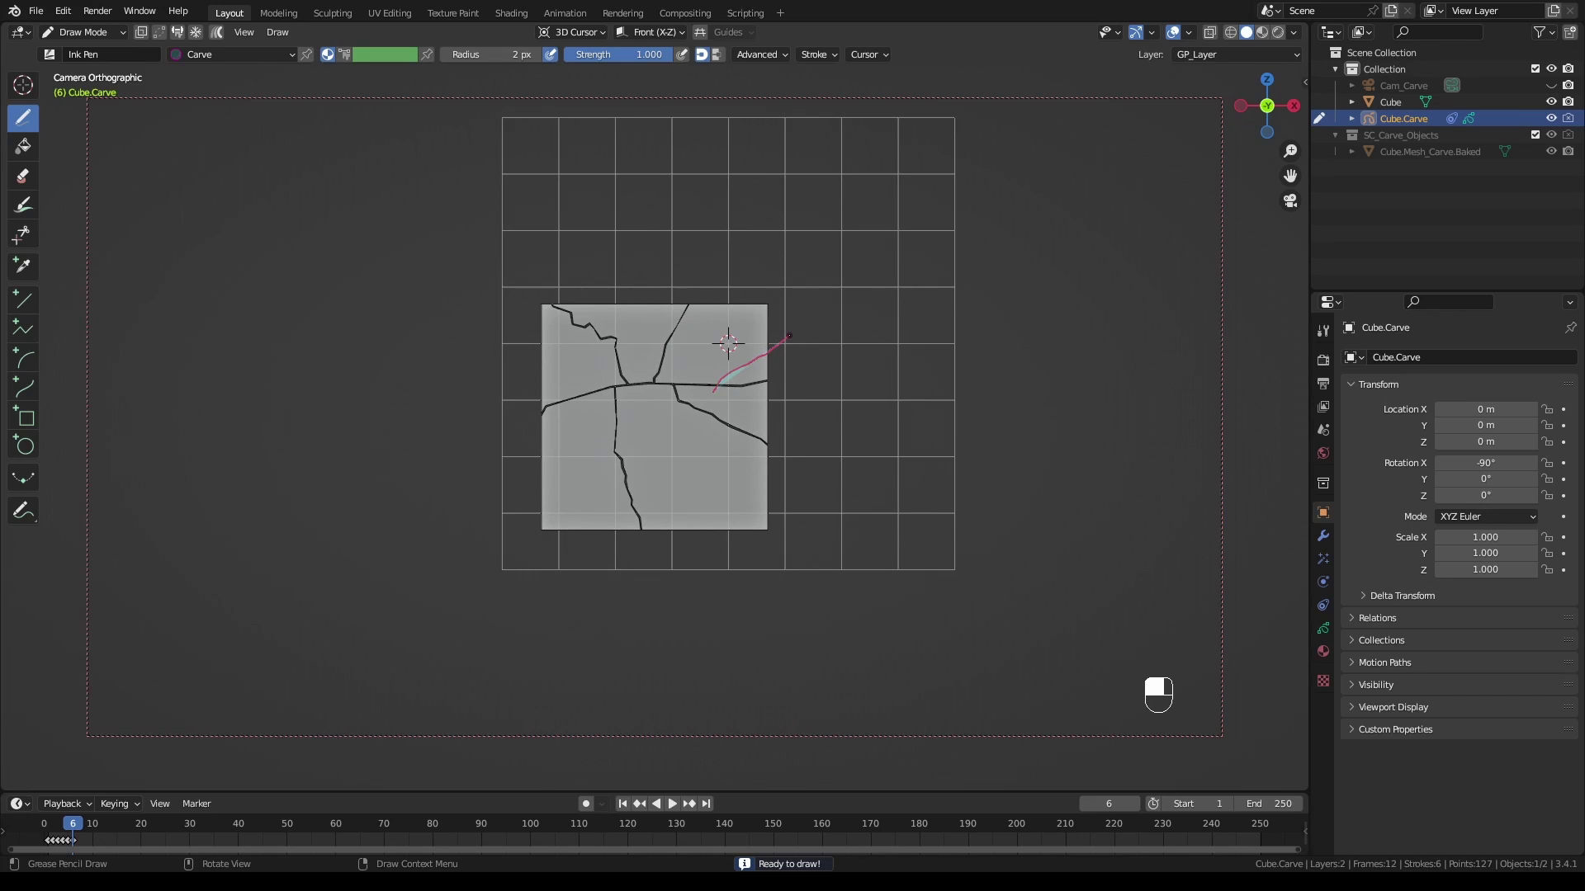
key("k")
Place the 3D cursor in the cube's lower right area, turn on Loose and carve a short vertical crack there
right_click(715, 472, "shift")
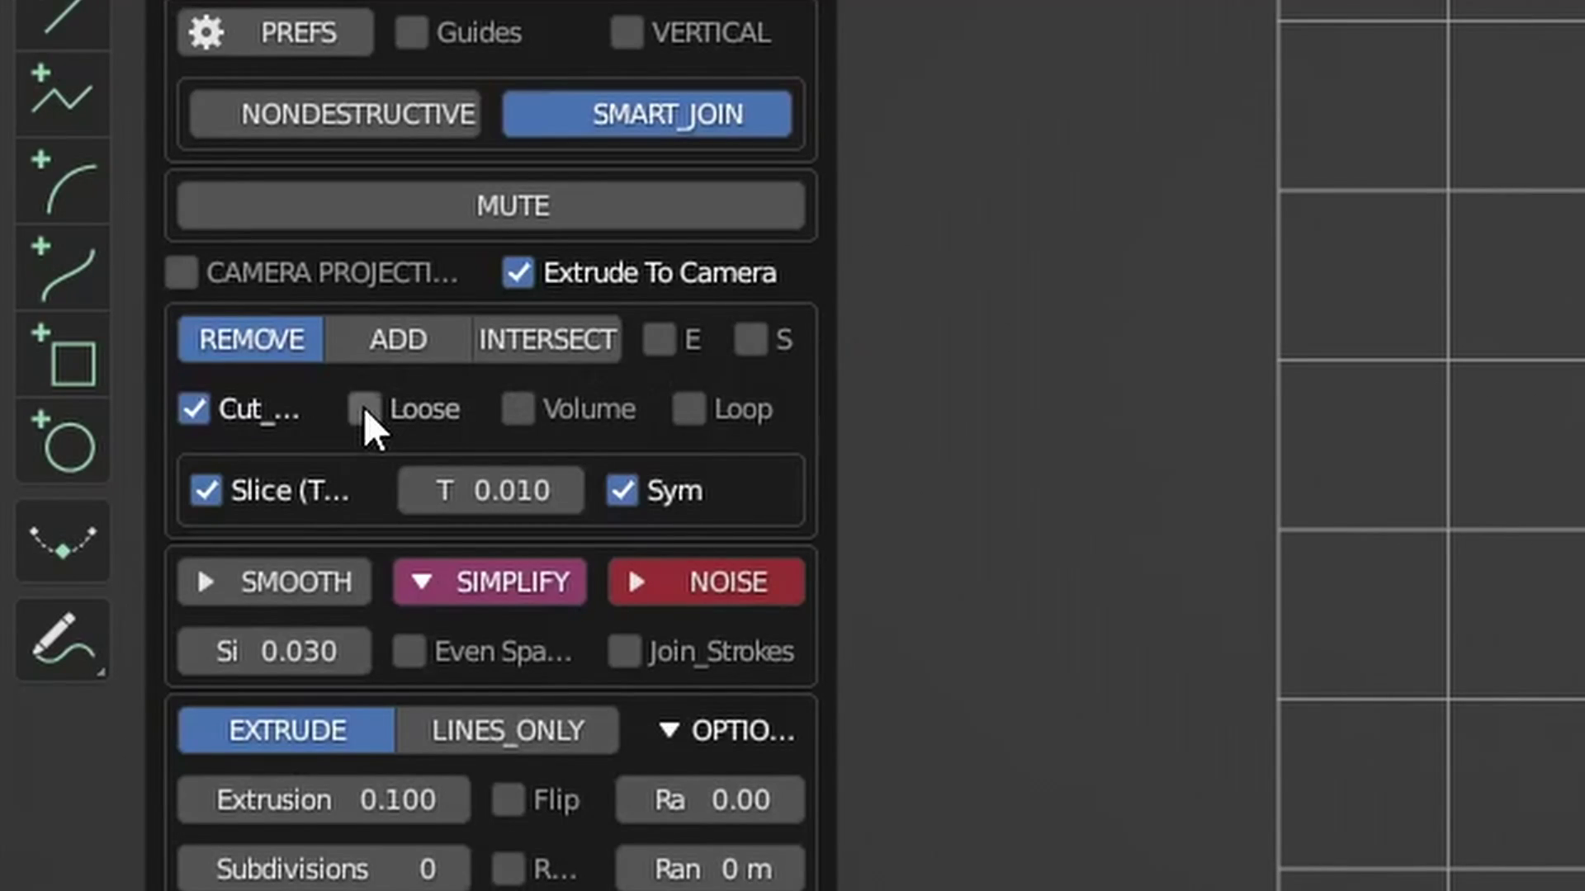
left_click(363, 408)
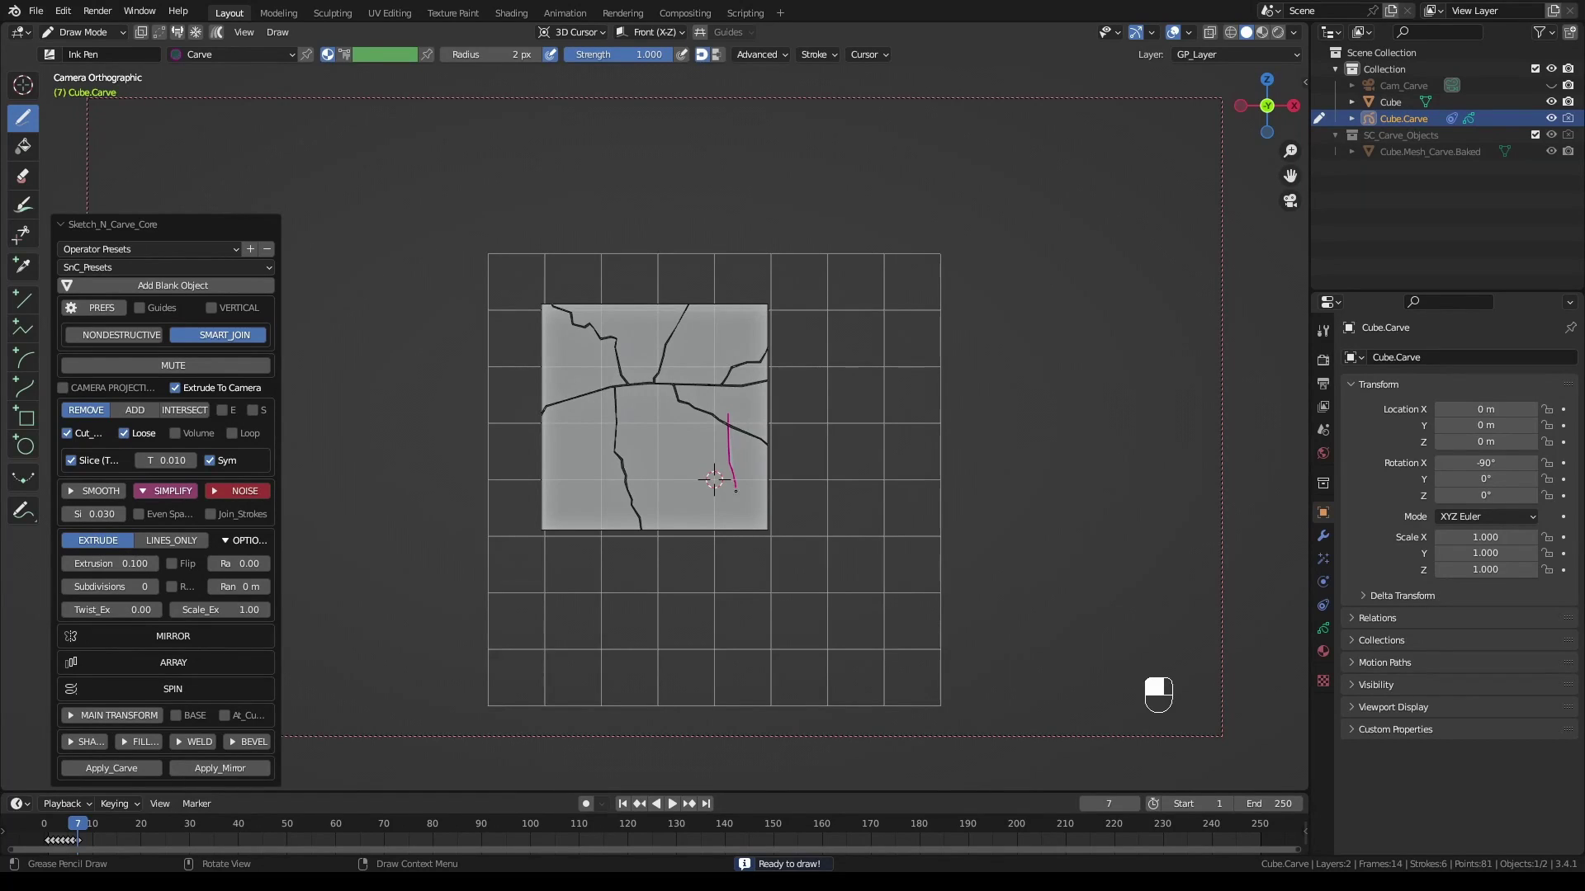
left_click_drag(735, 491, 736, 530)
key("k")
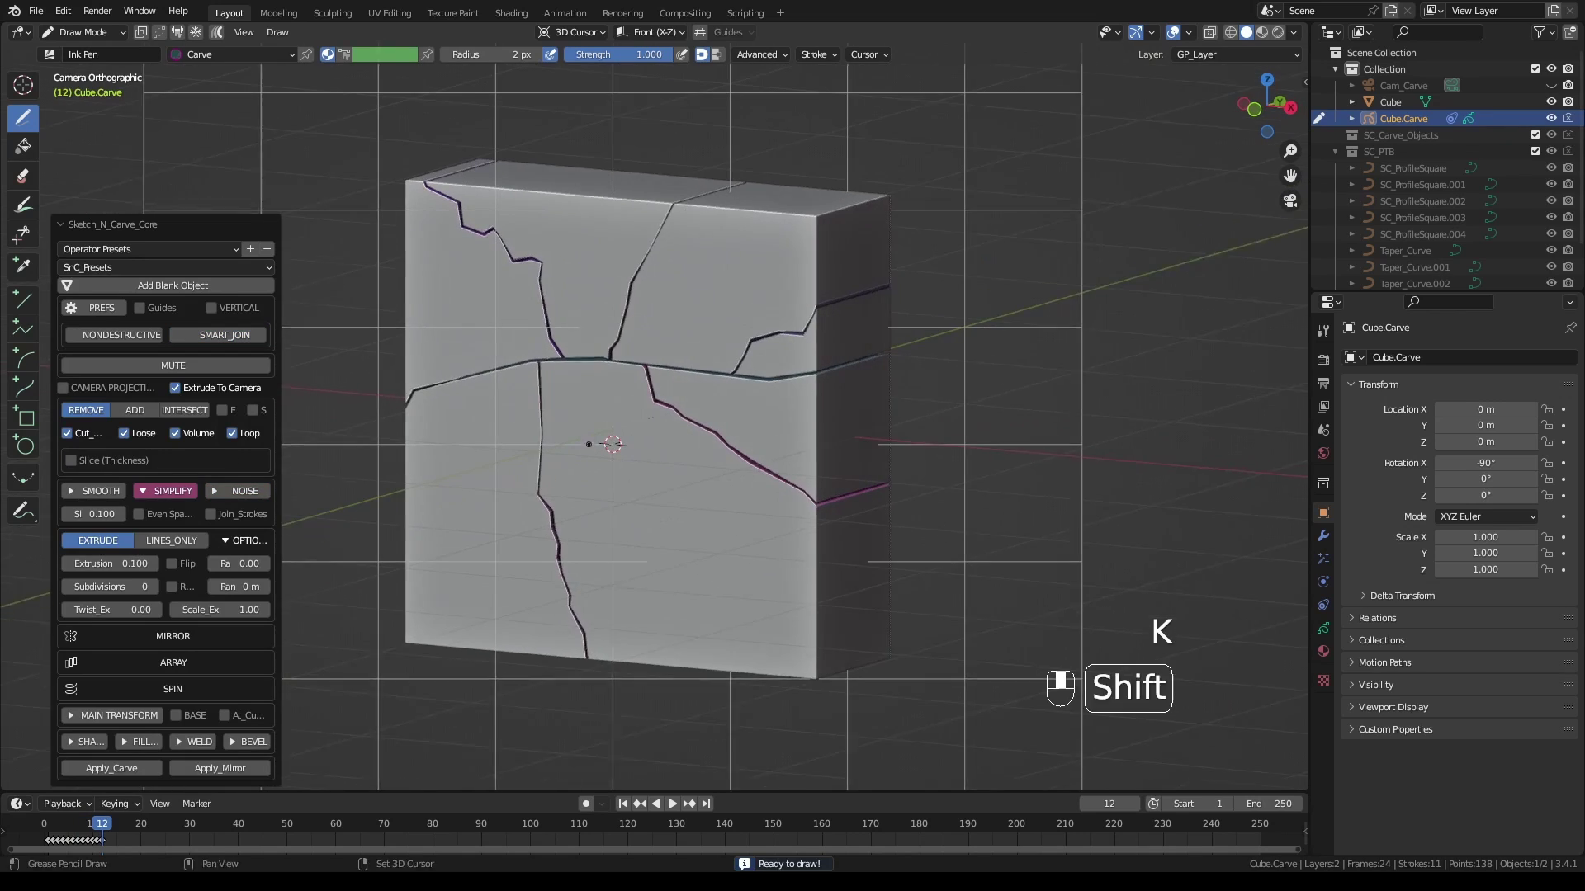
Carve two more freehand strokes into the front face of the cracked cube near its existing cracks
middle_click_drag(589, 444, 634, 451, "shift")
left_click_drag(627, 333, 568, 417)
key("k")
scroll(629, 399, "up", 2)
middle_click_drag(630, 400, 726, 375)
left_click_drag(794, 335, 813, 314)
key("k")
middle_click_drag(850, 354, 996, 371)
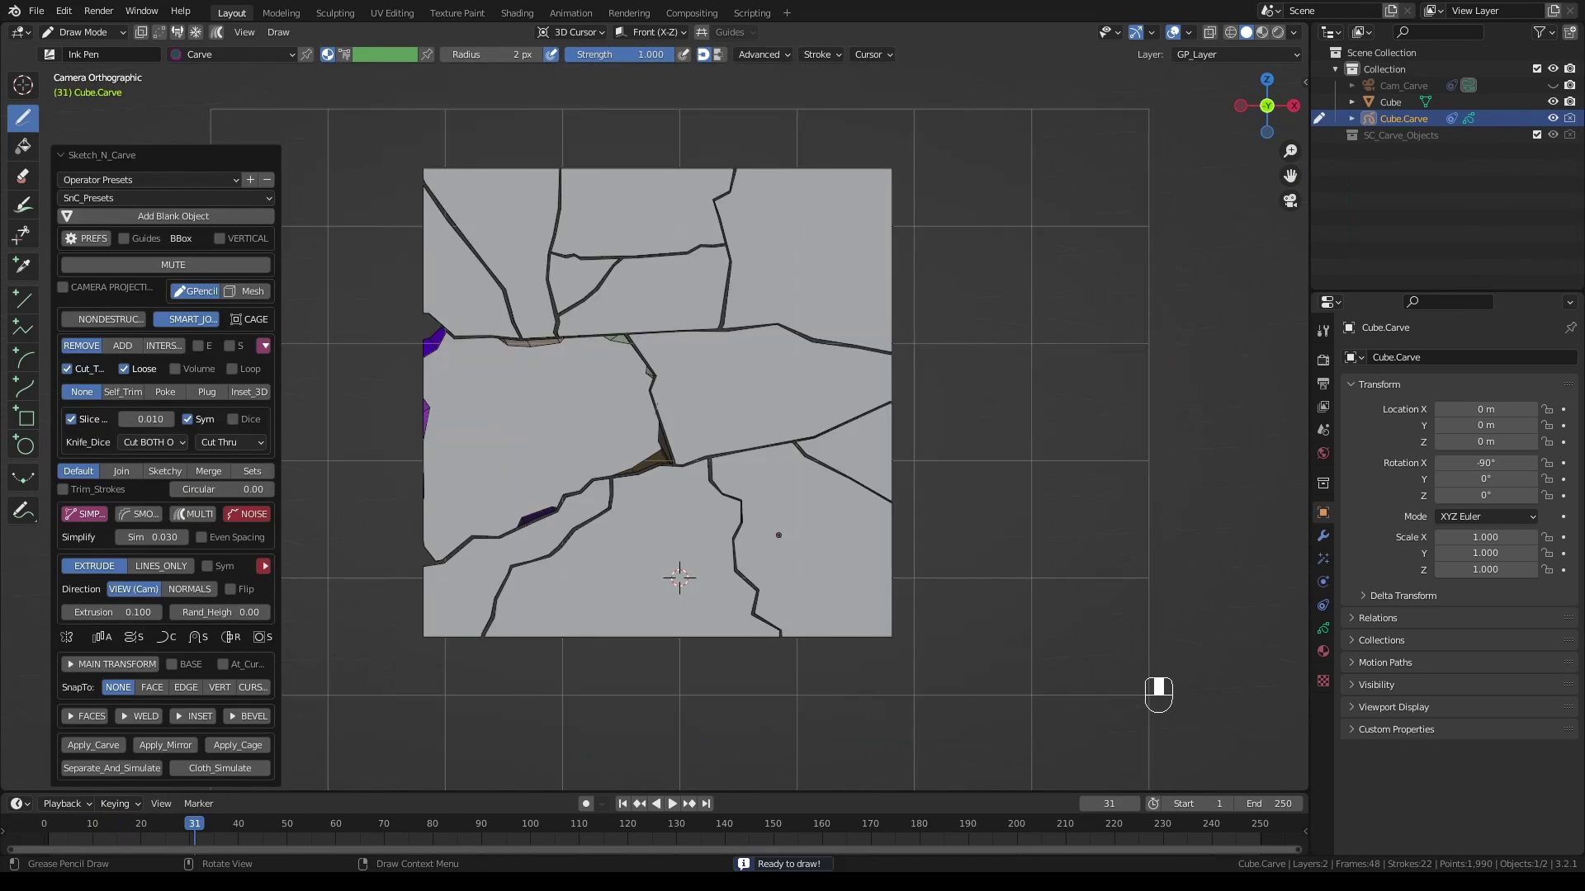
Carve a crack in the slab's lower right part with noise P at 0.087 and a Y rotation of about -20°
key("k")
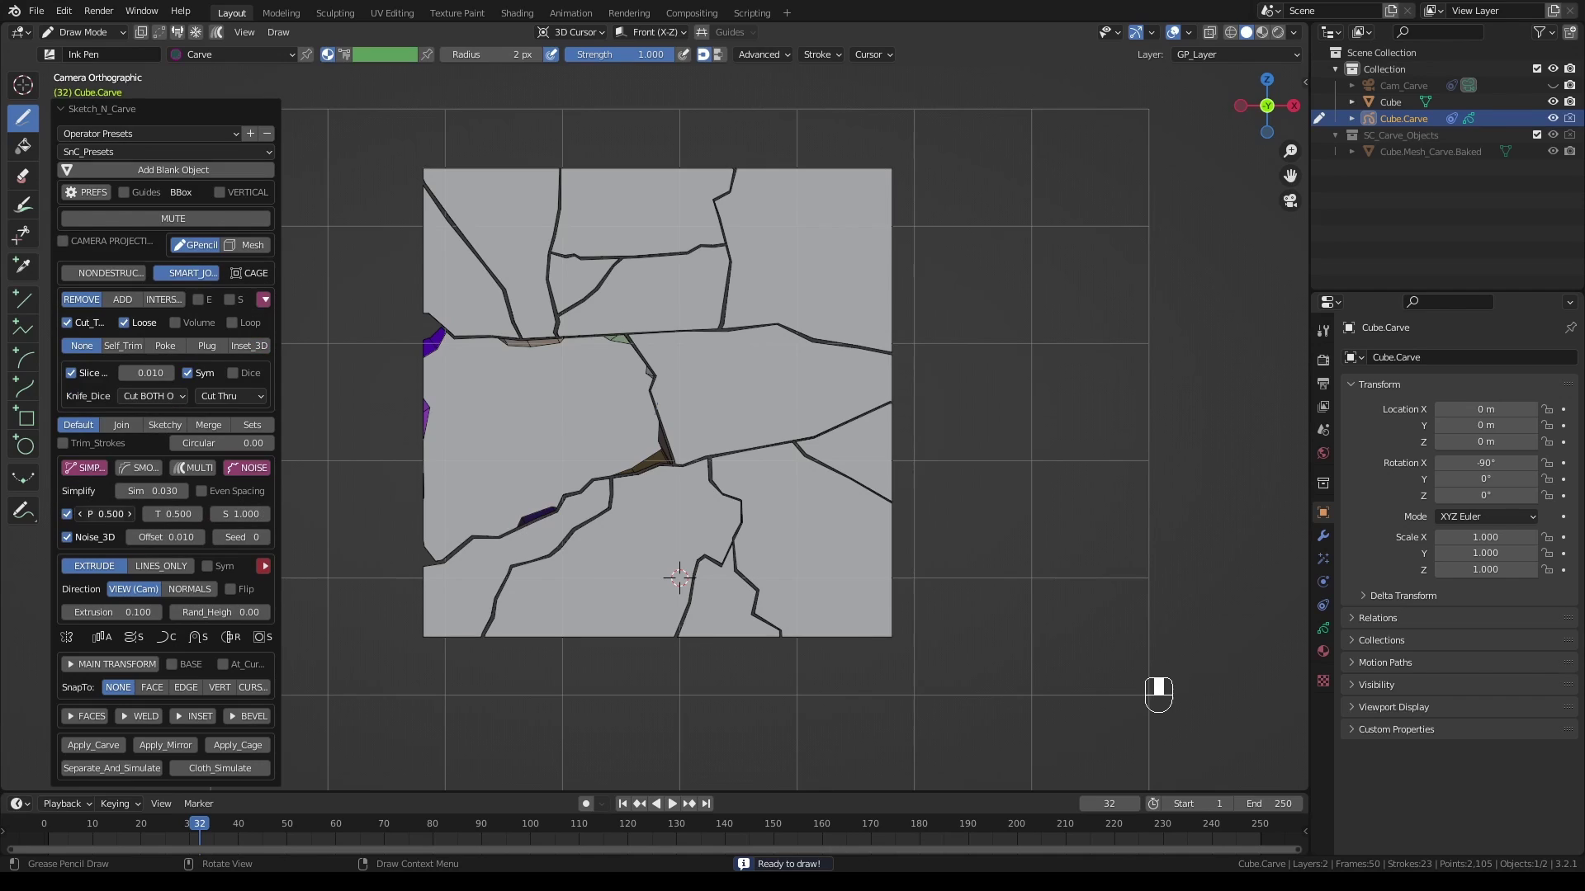
left_click_drag(1458, 536, 1221, 545)
left_click(110, 664)
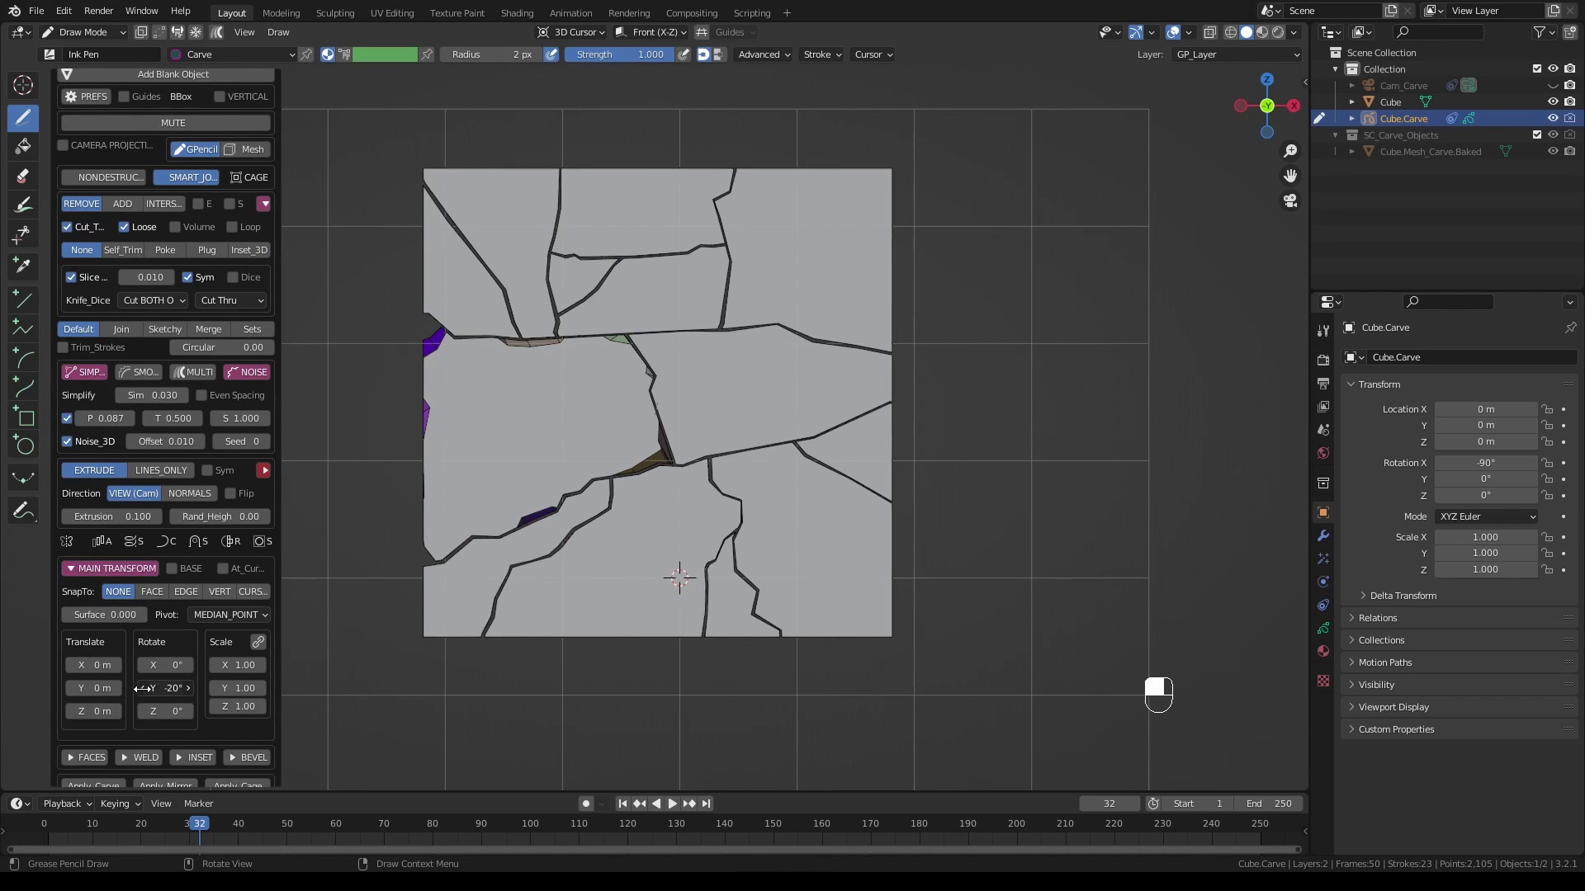
left_click_drag(172, 692, 166, 696)
left_click_drag(143, 284, 150, 290)
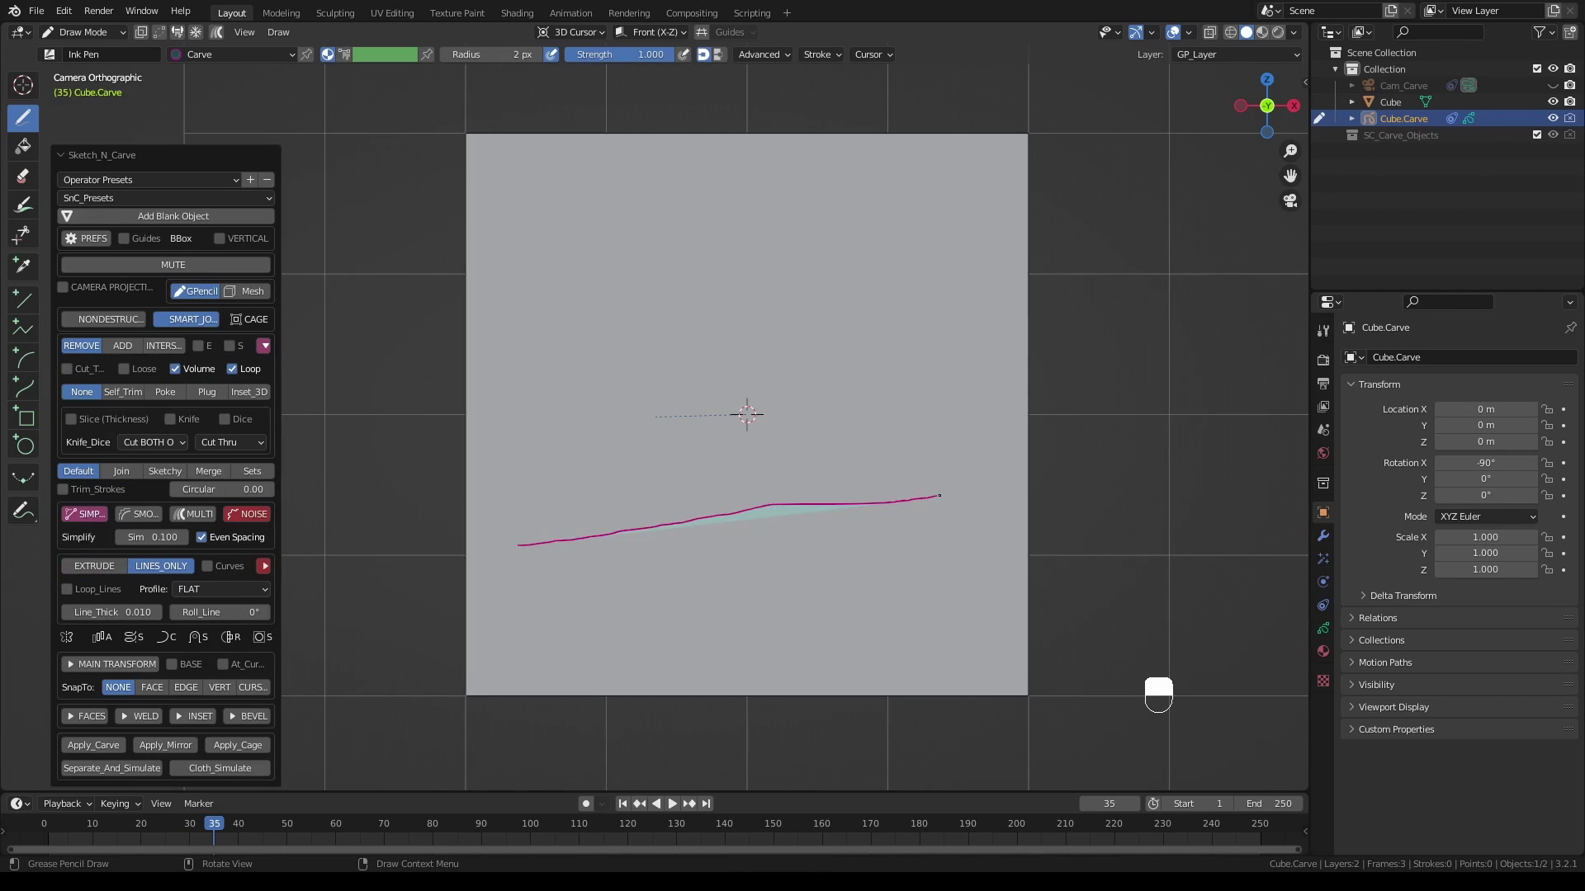
Carve two LINES_ONLY cracks, one across the lower part of the slab and one diagonal above it, with Line_Thick at 0.050
left_click_drag(939, 495, 965, 494)
key("k")
left_click_drag(529, 246, 952, 418)
key("k")
left_click_drag(124, 612, 137, 614)
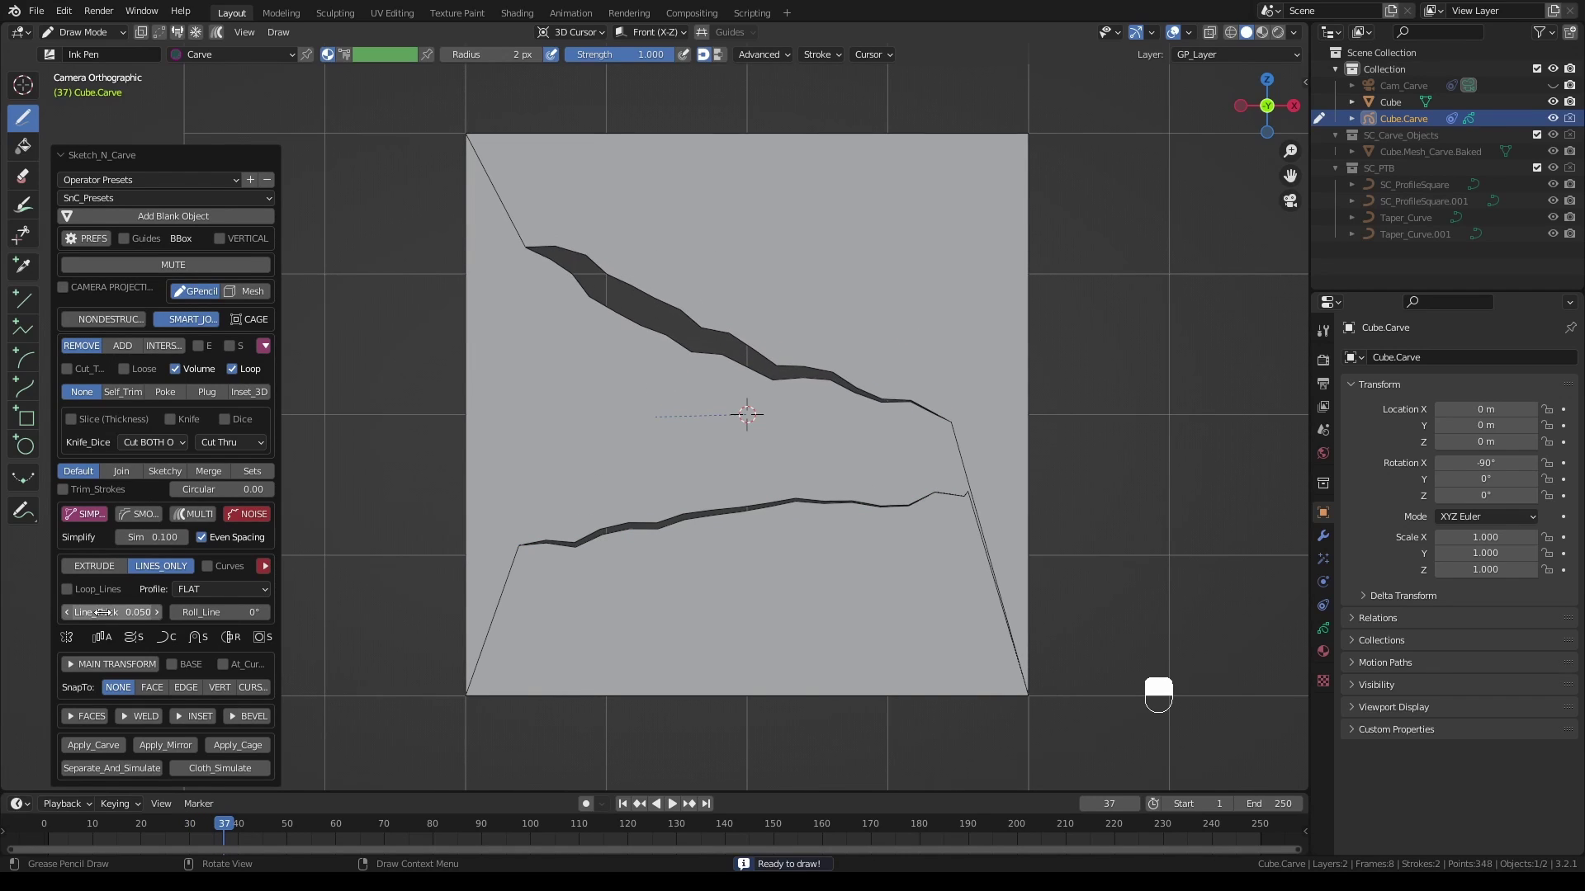
Set the diagonal crack's Line_Thick to 0.020 and carve a third crack between the two existing ones
left_click(111, 664)
mouse_move(169, 709)
left_mouse_down()
mouse_move(83, 721)
mouse_move(165, 708)
left_mouse_up()
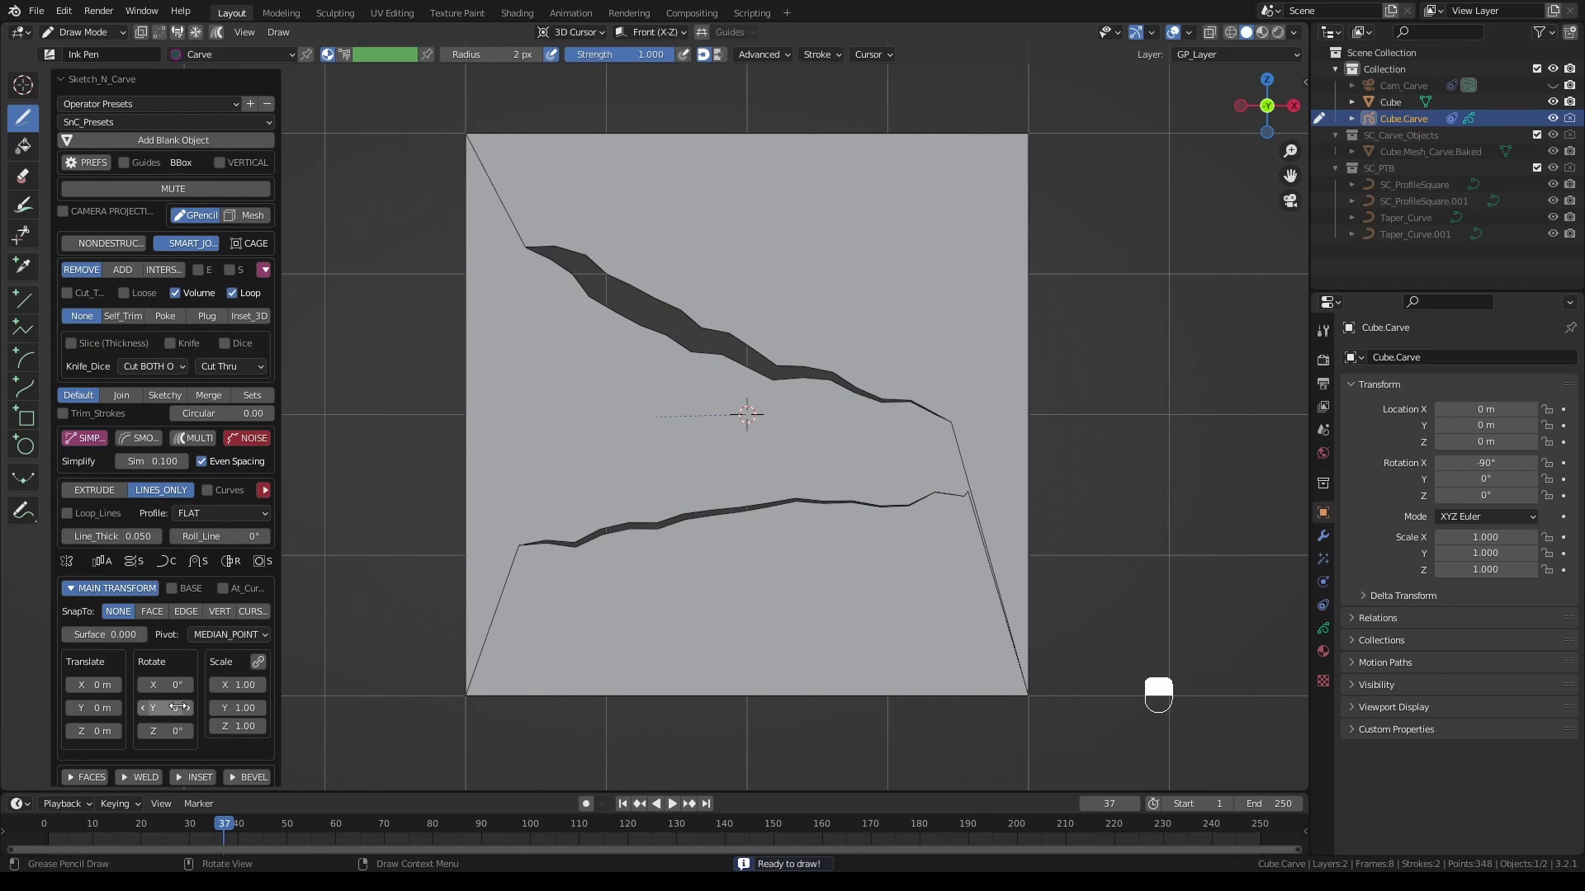
left_click_drag(129, 537, 101, 536)
left_click_drag(505, 471, 937, 412)
key("k")
key("k")
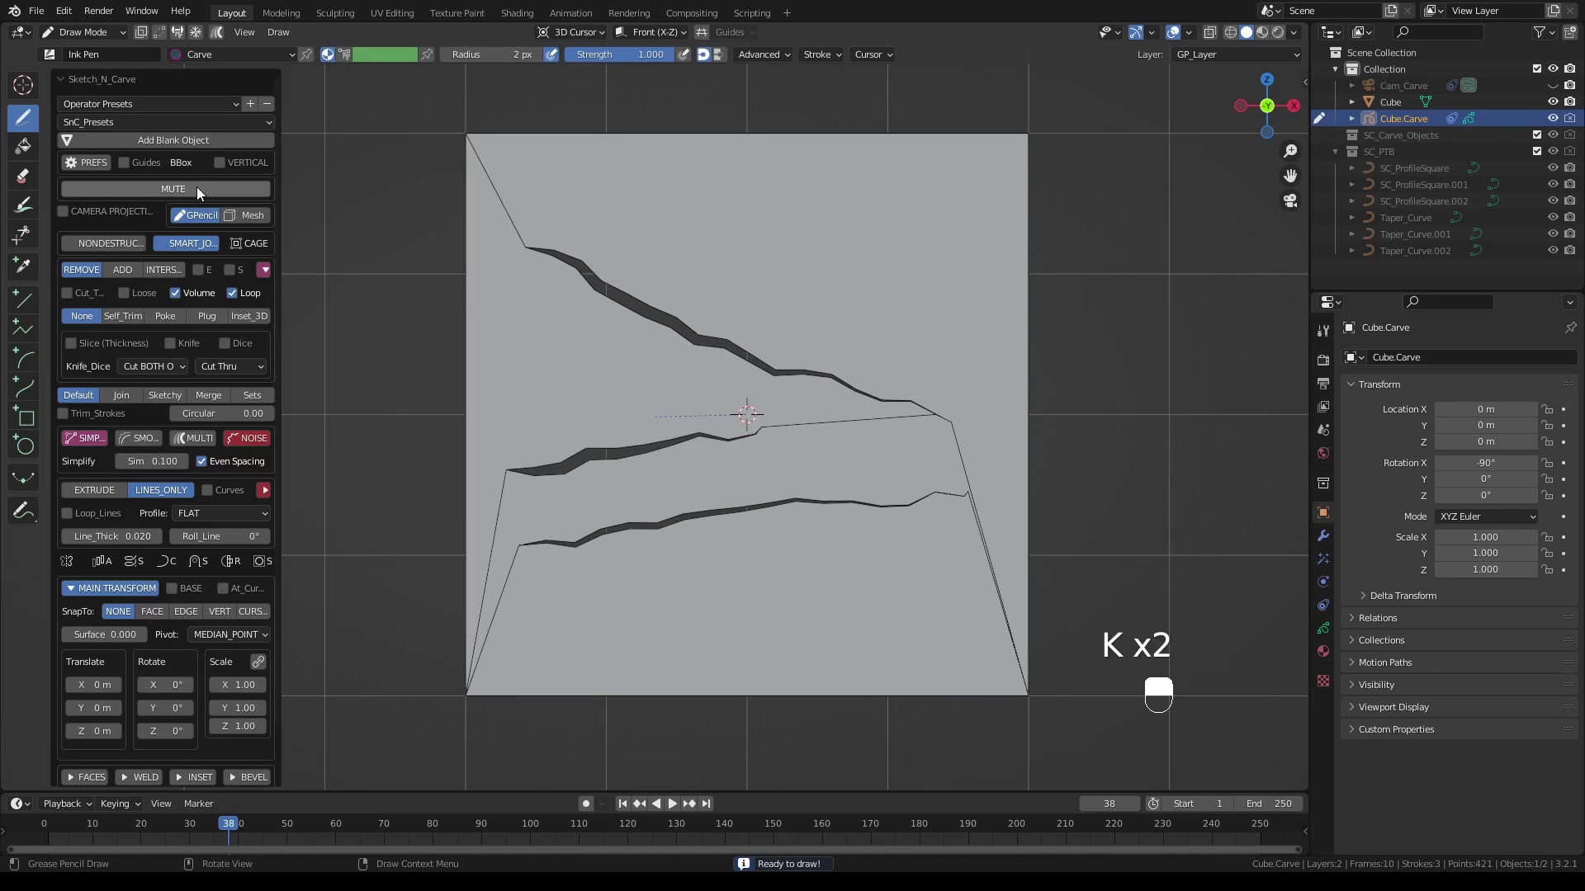
Carve tapered cracks from the slab's upper middle to its top edge and another one down to its bottom edge
key("k")
mouse_move(775, 306)
left_mouse_down()
mouse_move(1057, 236)
mouse_move(779, 124)
left_mouse_up()
key("k")
mouse_move(744, 315)
left_mouse_down()
mouse_move(708, 240)
mouse_move(565, 124)
left_mouse_up()
key("k")
key("BackSpace")
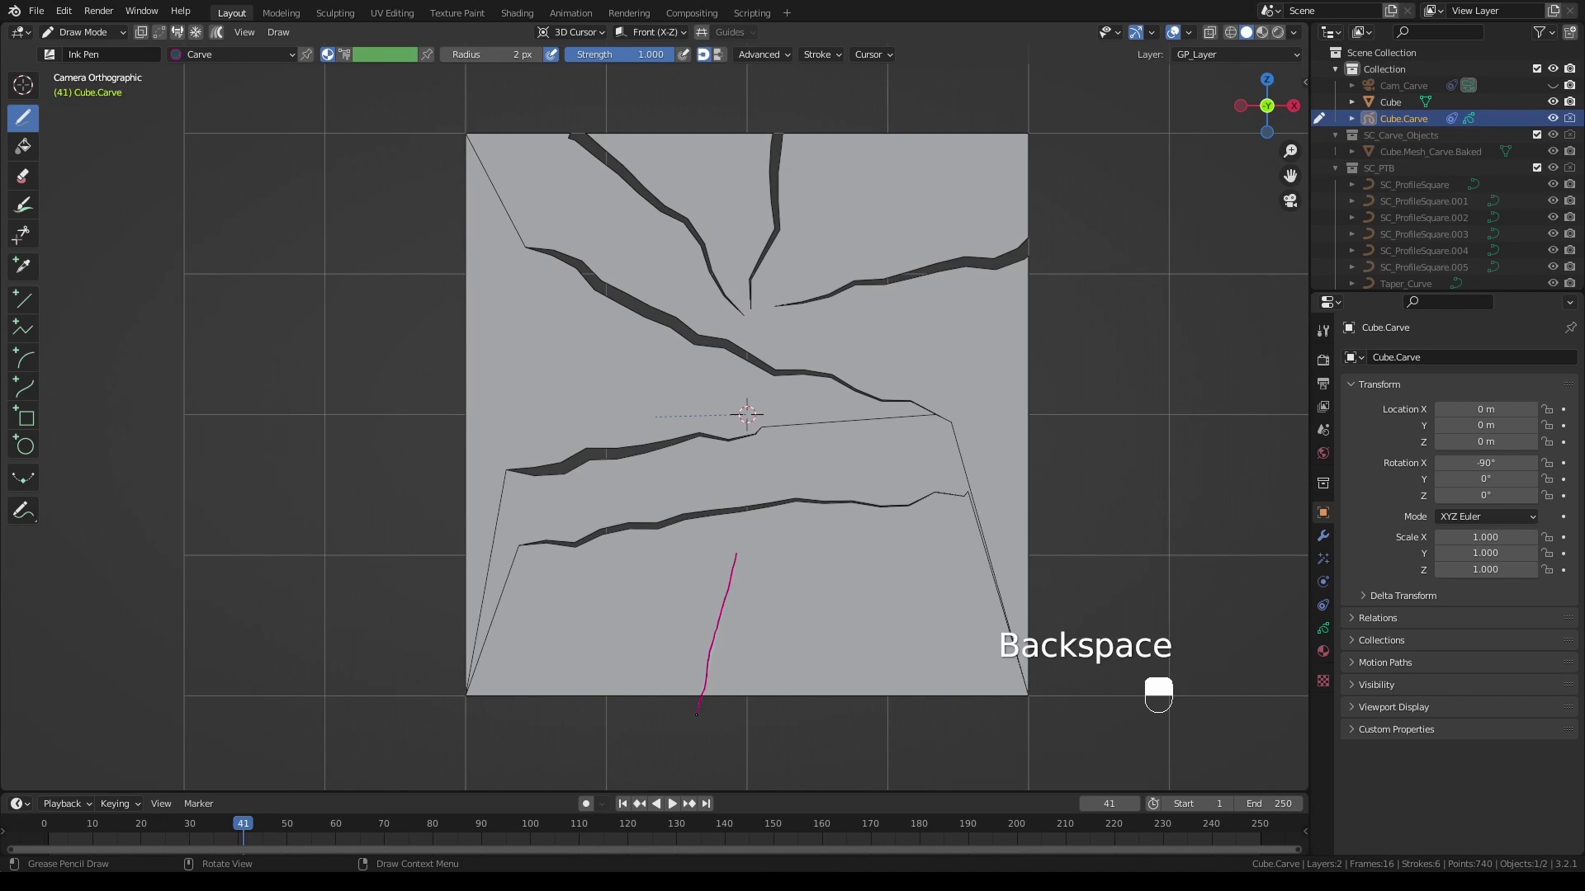
key("k")
Carve three tapered cracks running to the slab's left edge and one more up to its top edge
left_click_drag(755, 398, 466, 385)
key("k")
left_click_drag(611, 290, 467, 375)
key("k")
left_click_drag(557, 477, 466, 524)
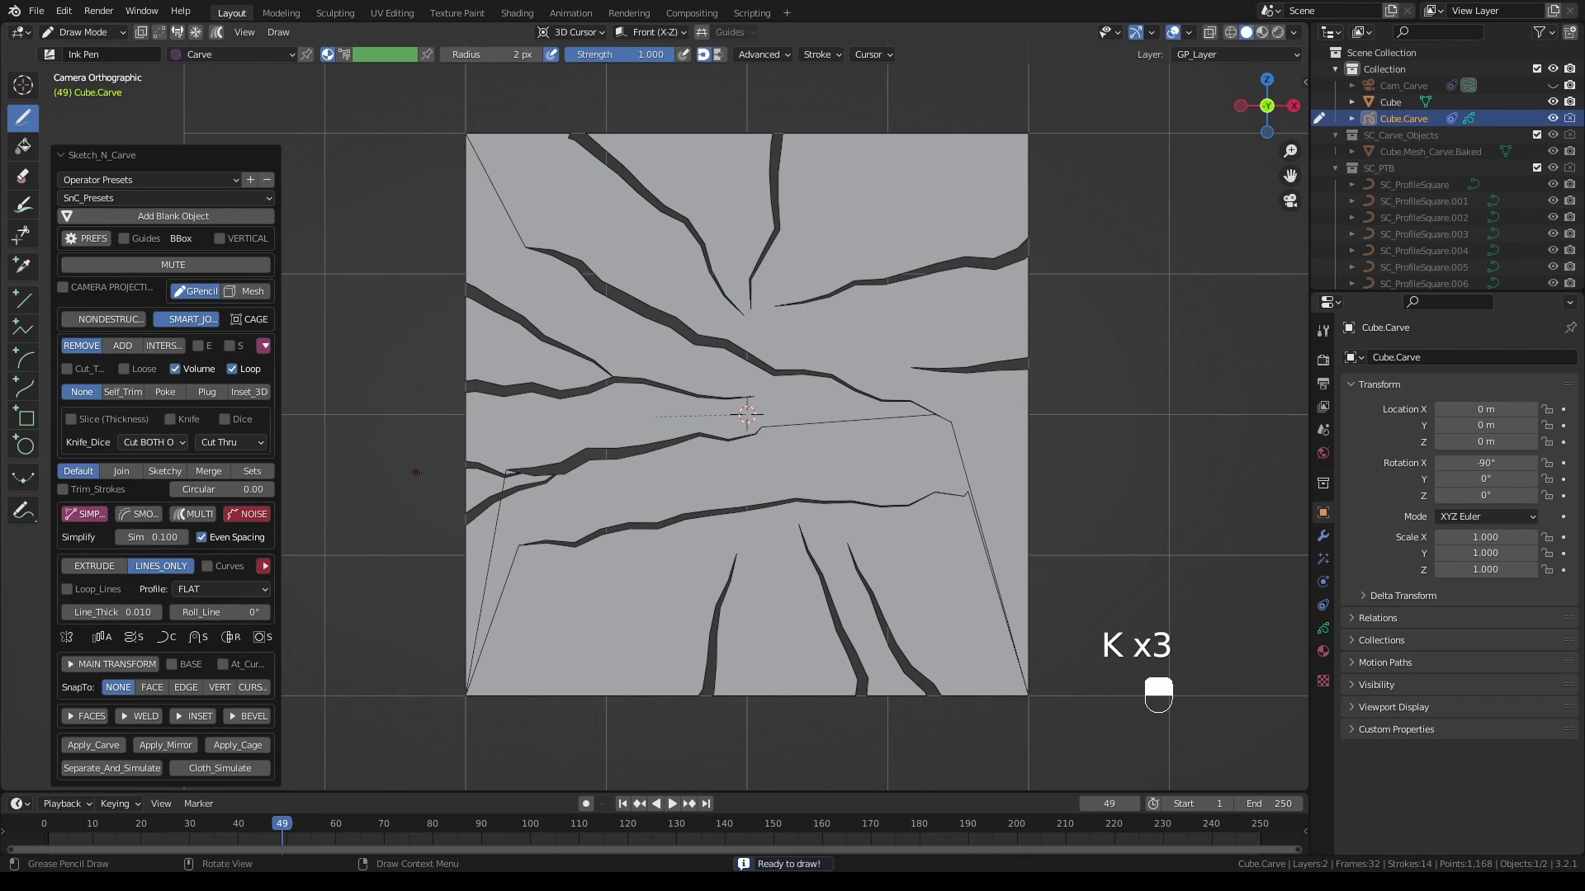
key("k")
left_click_drag(813, 226, 834, 104)
key("k")
key("k")
key("k")
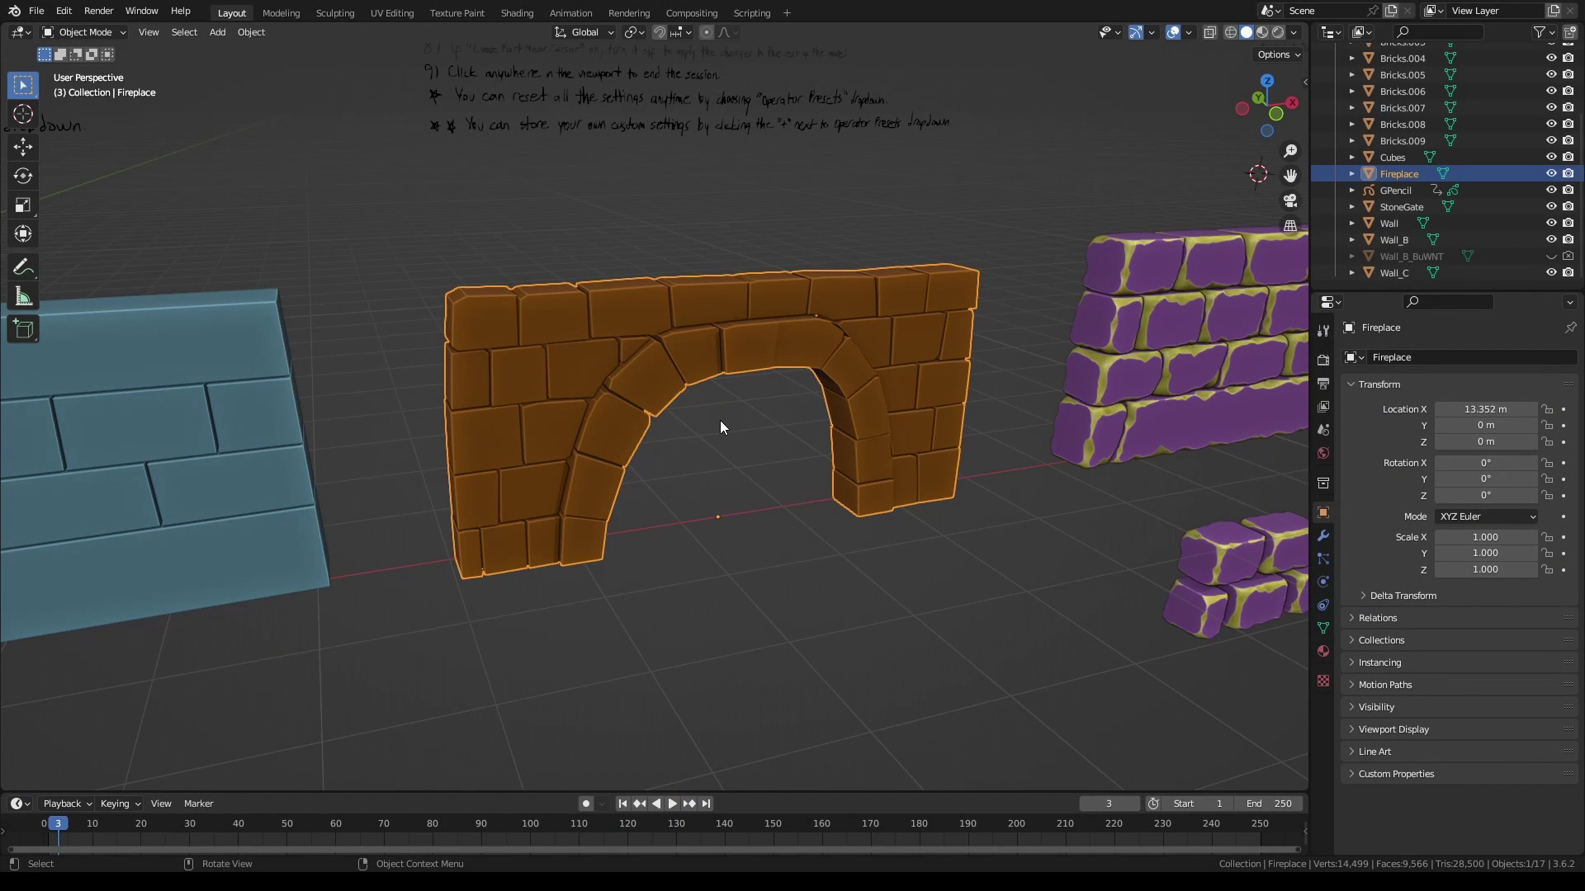
Simulate the fireplace as ACTIVE rigid bodies in Sketch_N_Simulate_SE, with Separate_Loose_Parts and Add Ground Object enabled
key("F9")
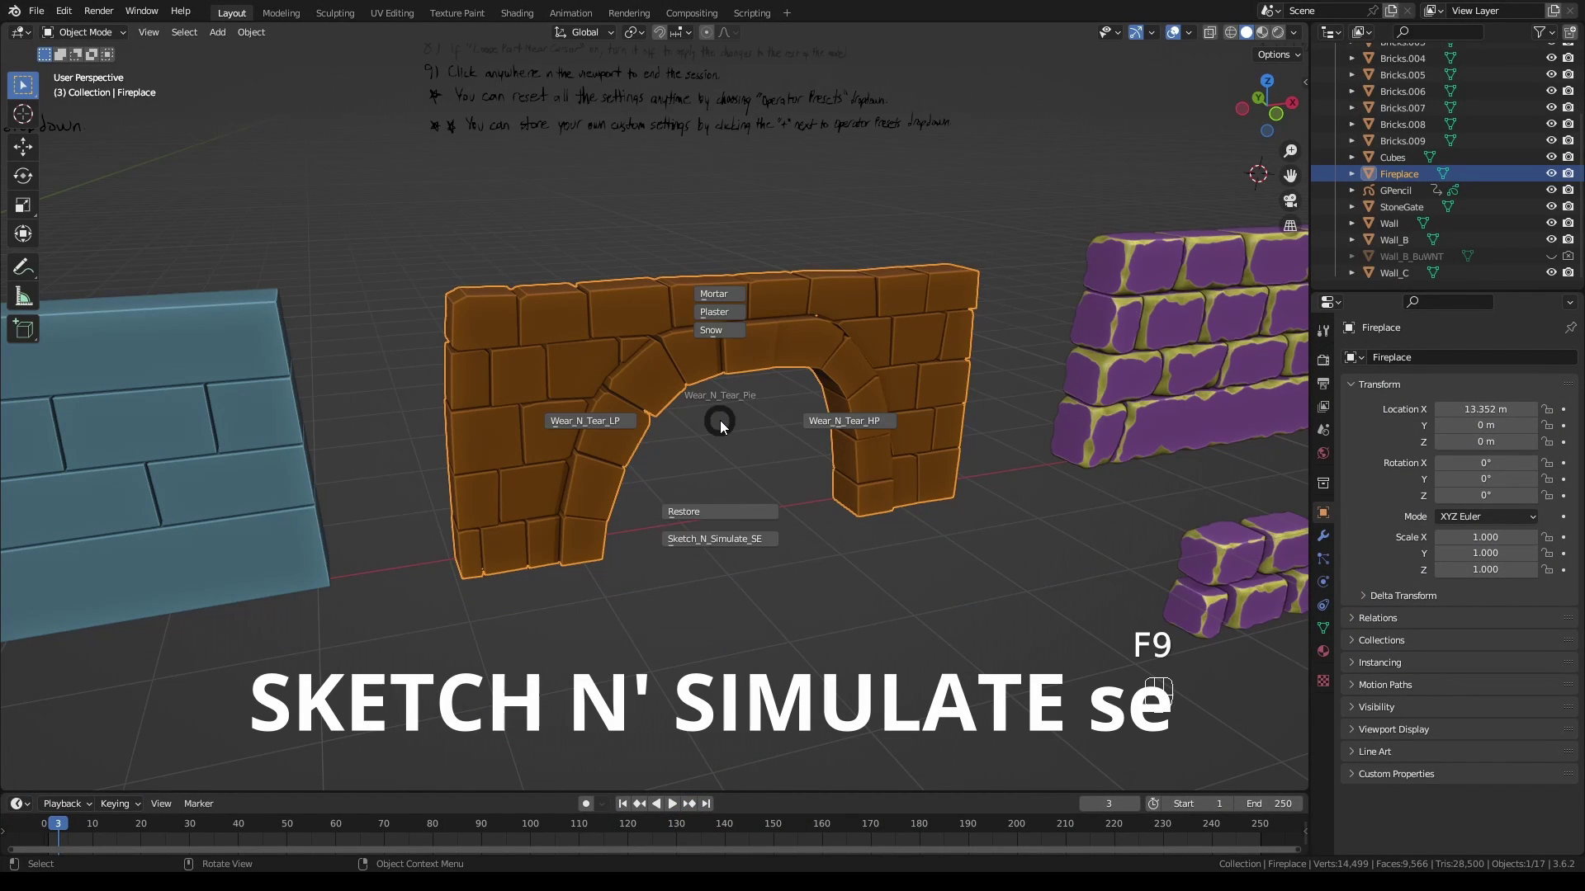
left_click(712, 537)
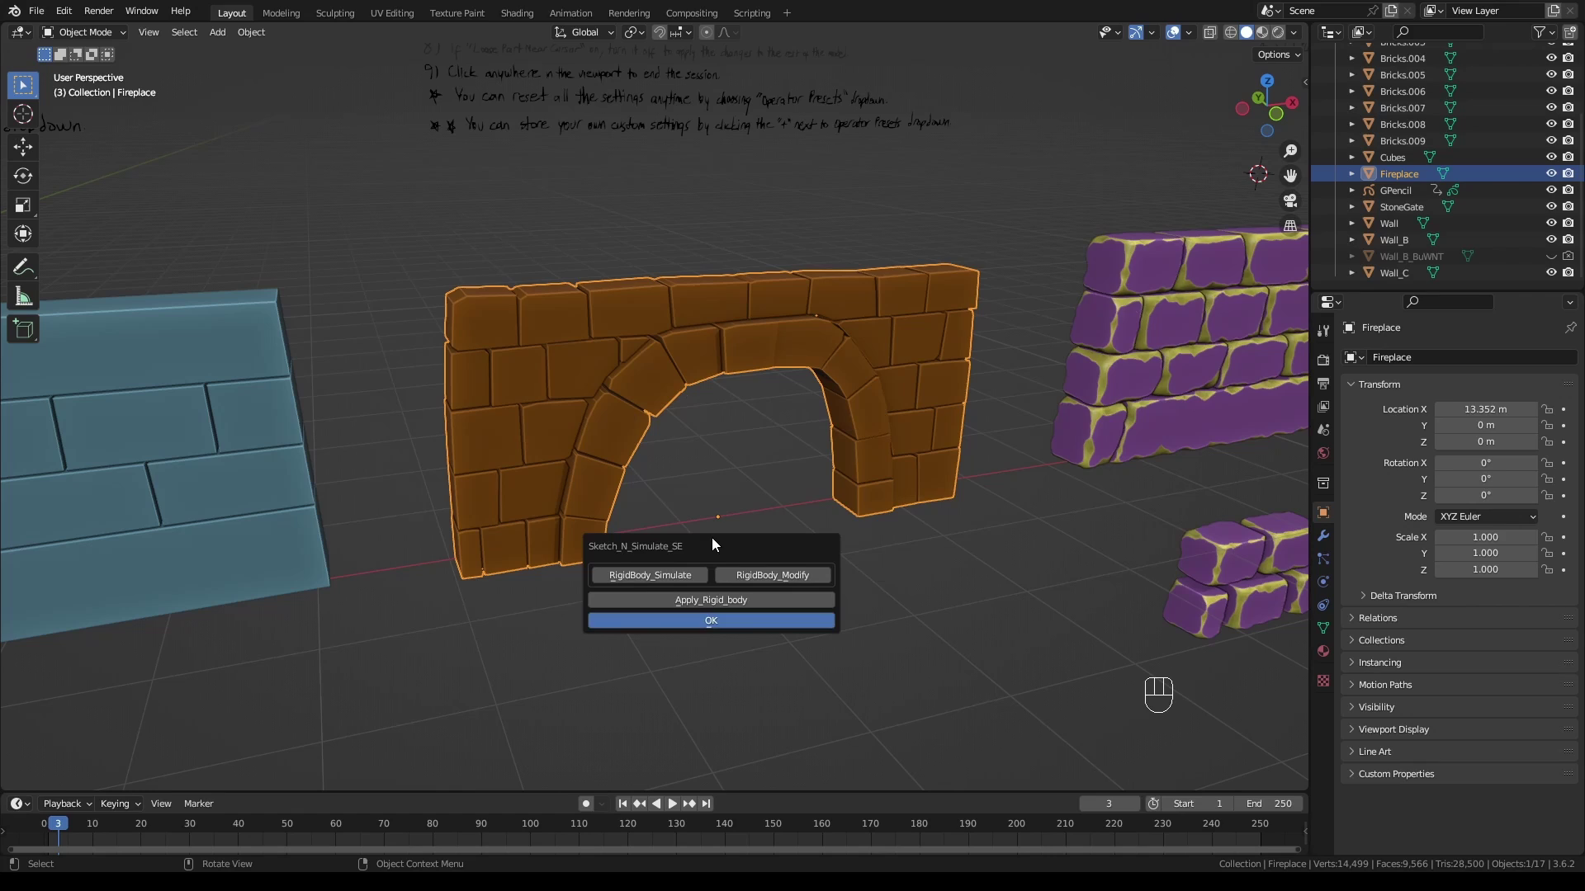
left_click(641, 576)
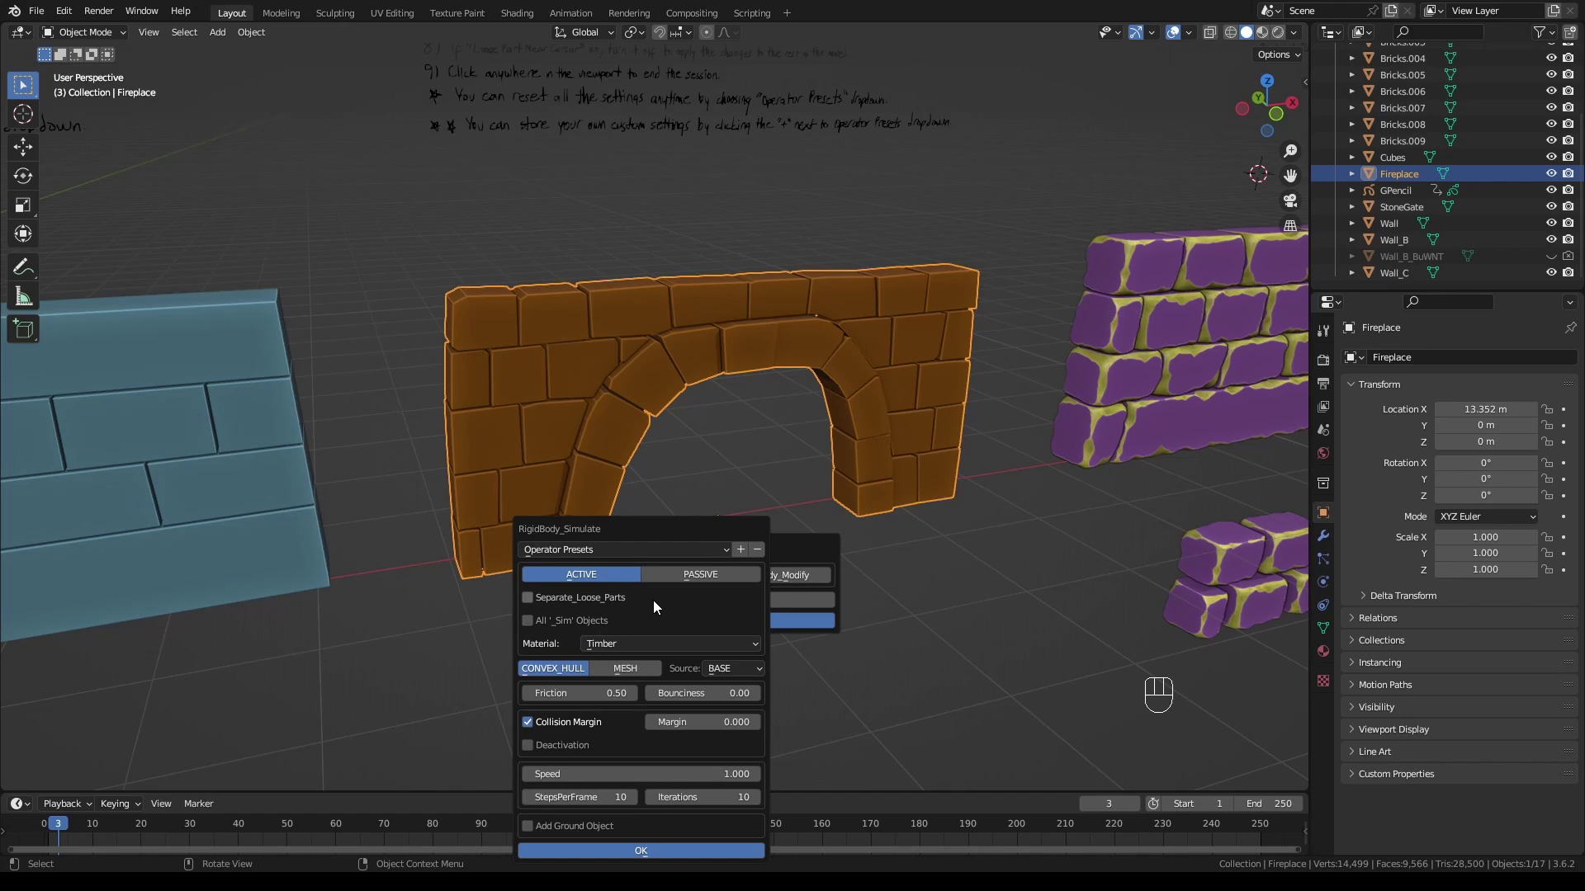
left_click(529, 596)
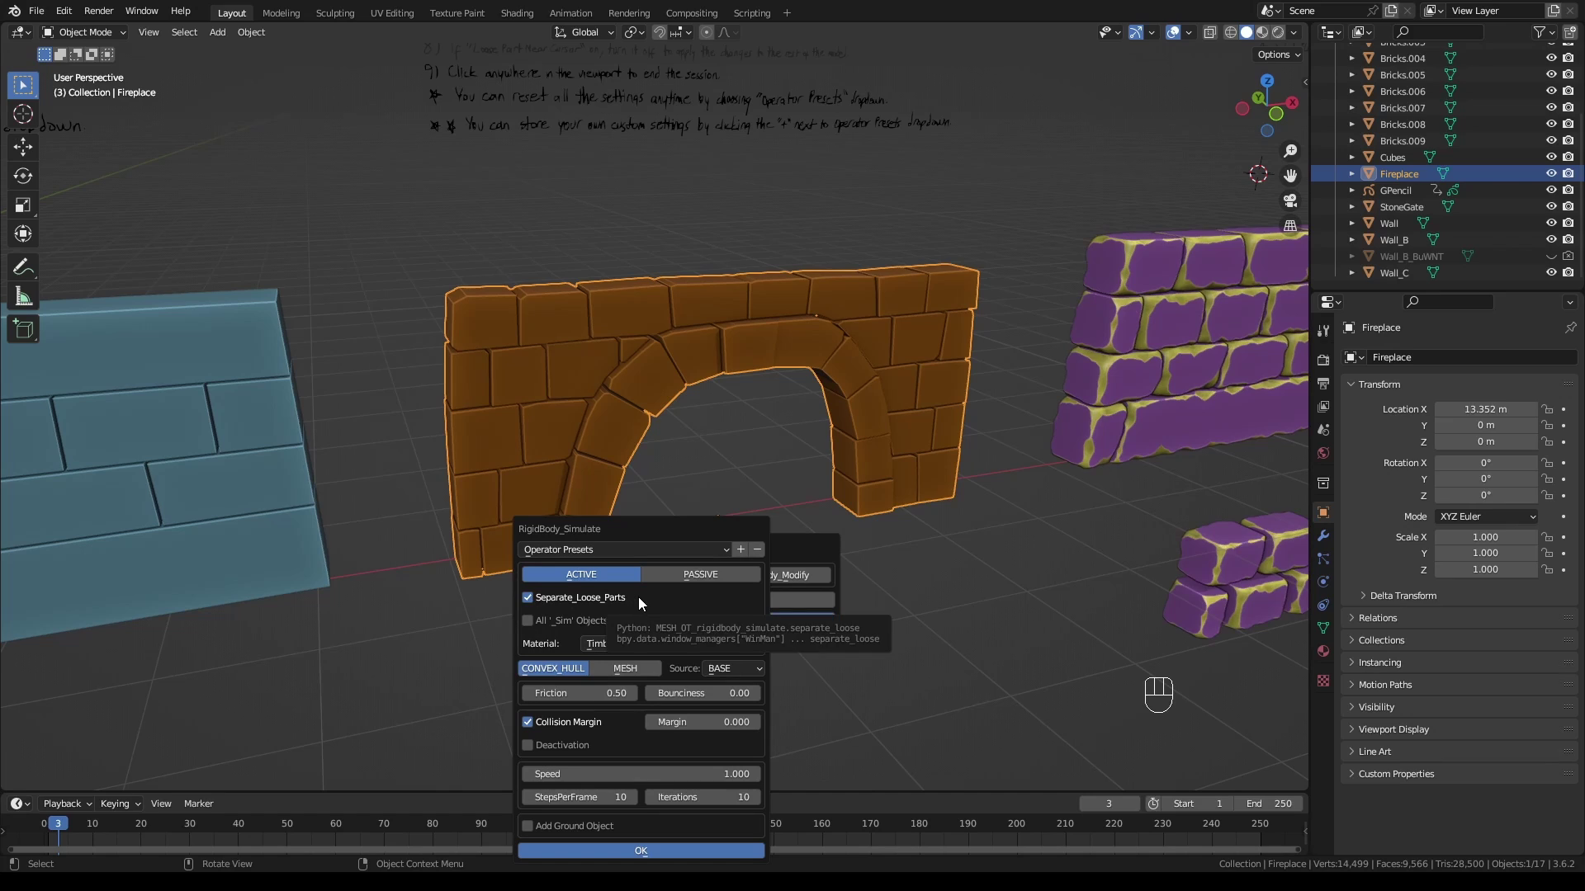
left_click(528, 825)
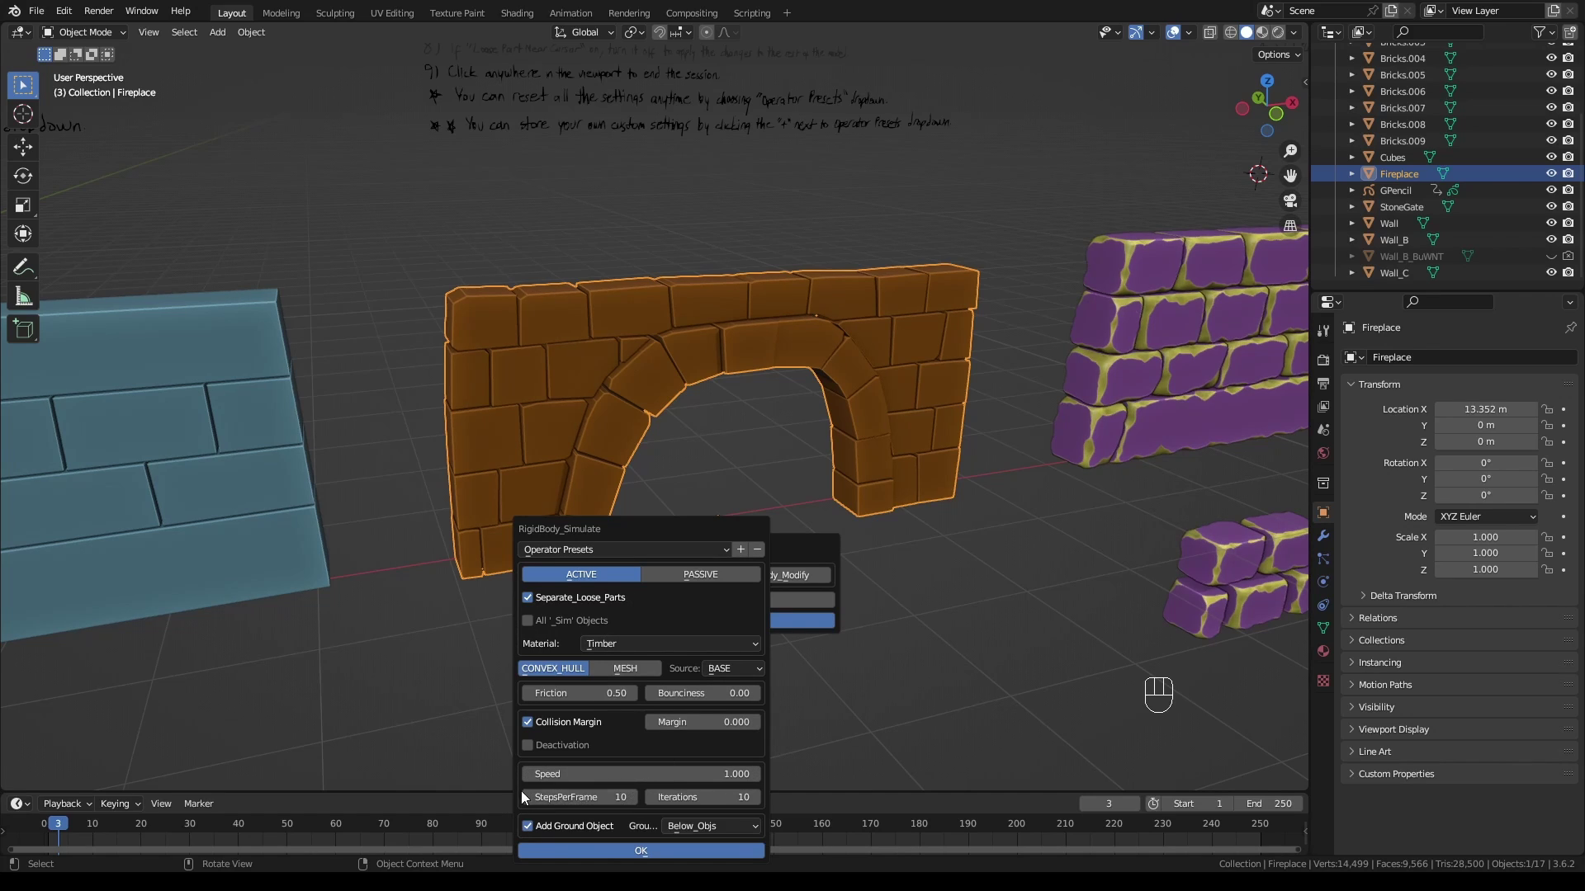
left_click(648, 850)
left_click(703, 618)
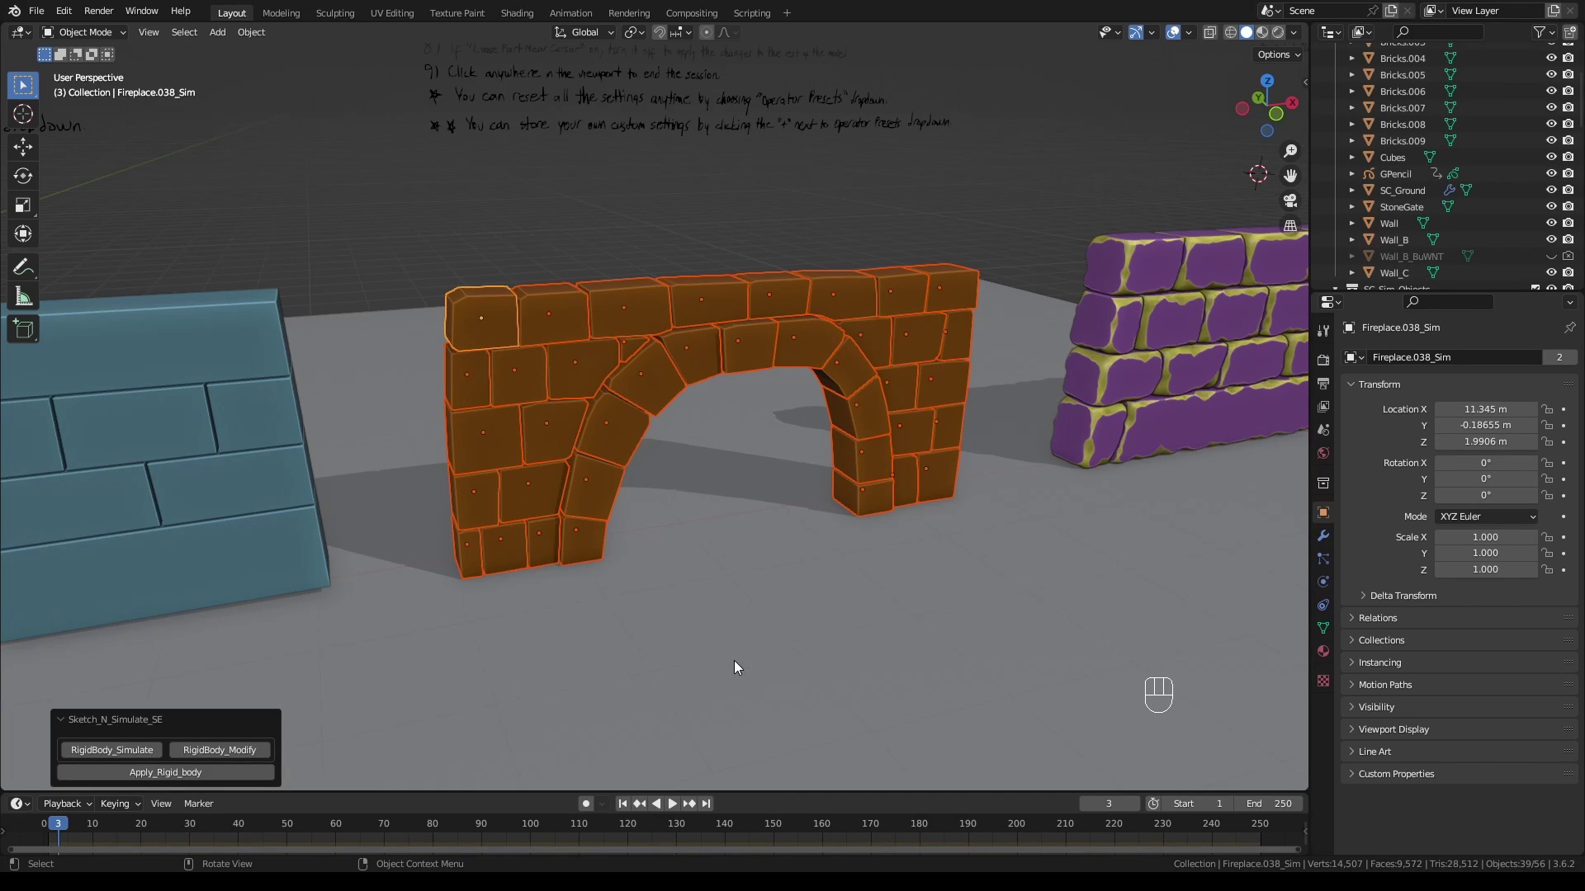
Play the fireplace's rigid body collapse from the first frame, then stop the playback
left_click(624, 806)
left_click(672, 804)
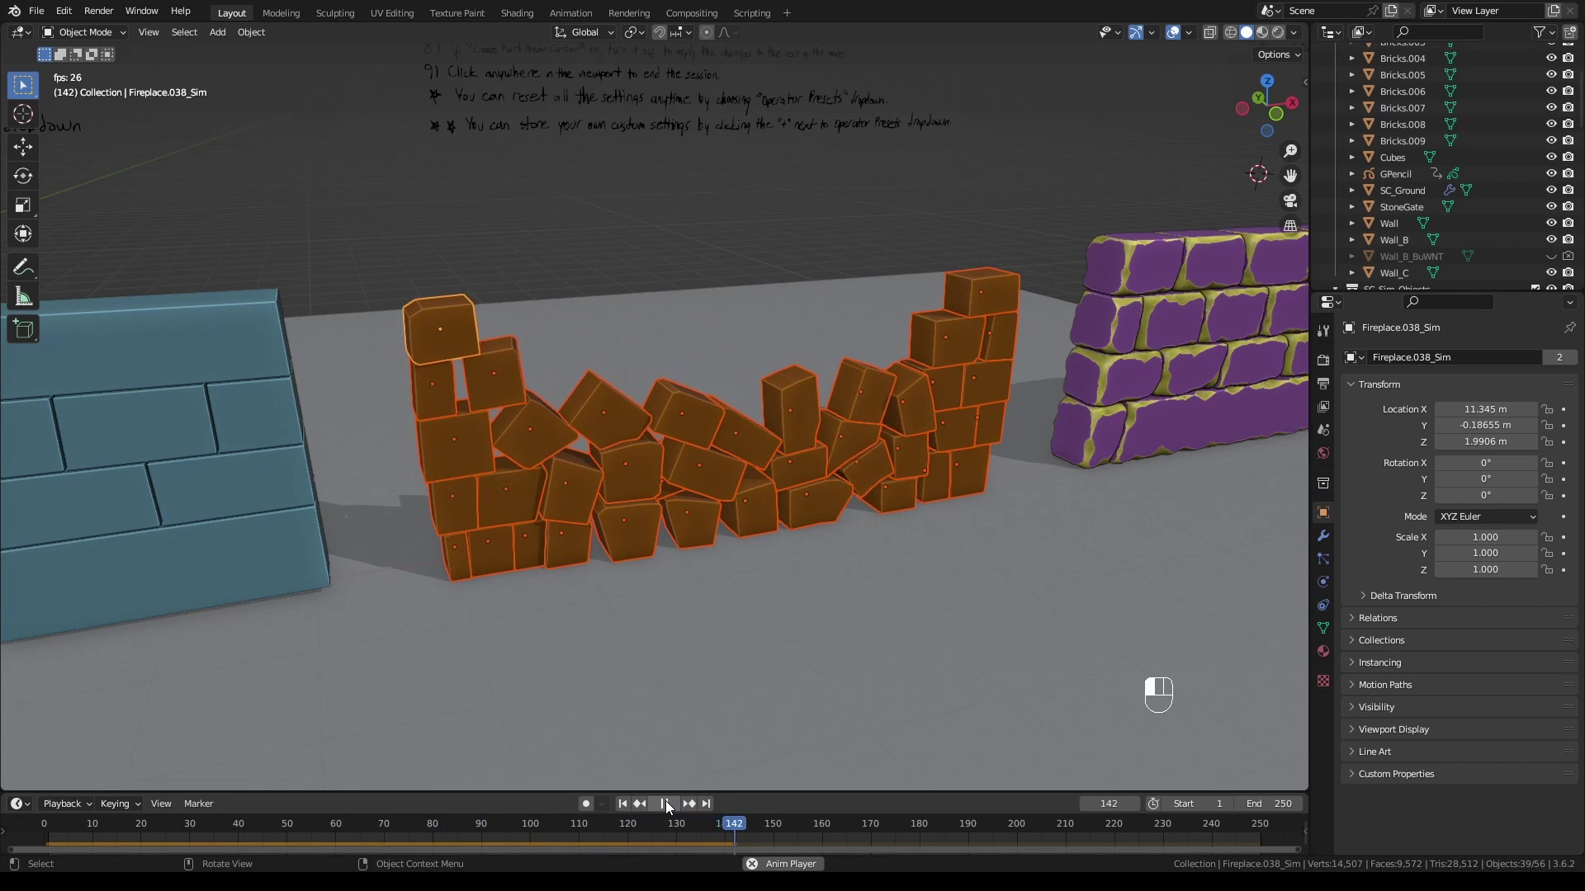
left_click(665, 804)
left_click(639, 803)
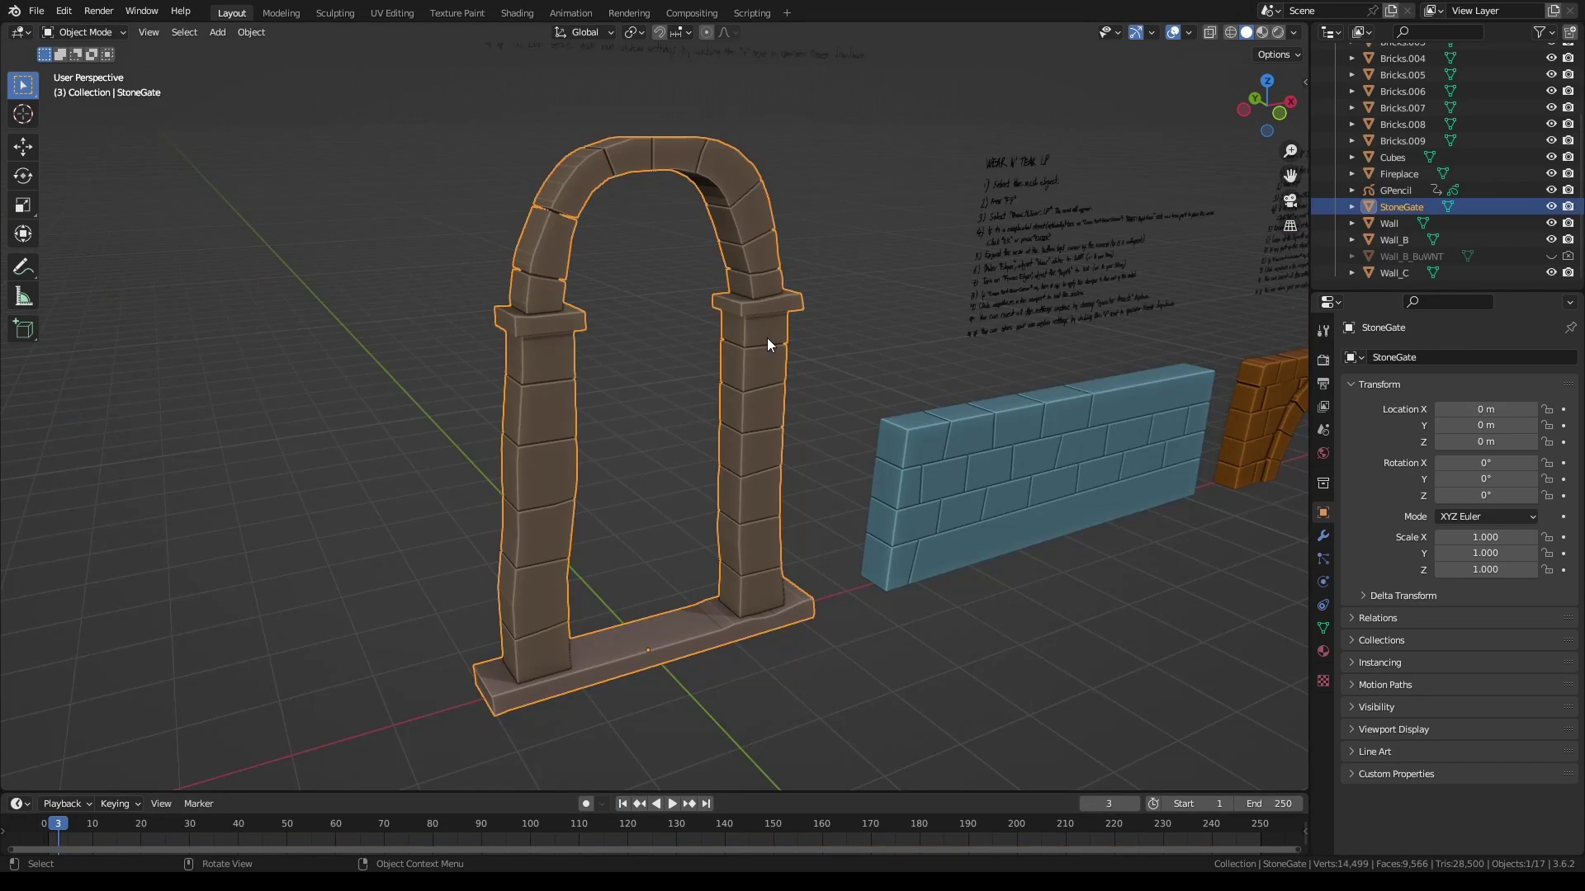
Set up the stone gate as ACTIVE rigid bodies with Separate_Loose_Parts and a ground object placed at Below_Objs
key("F9")
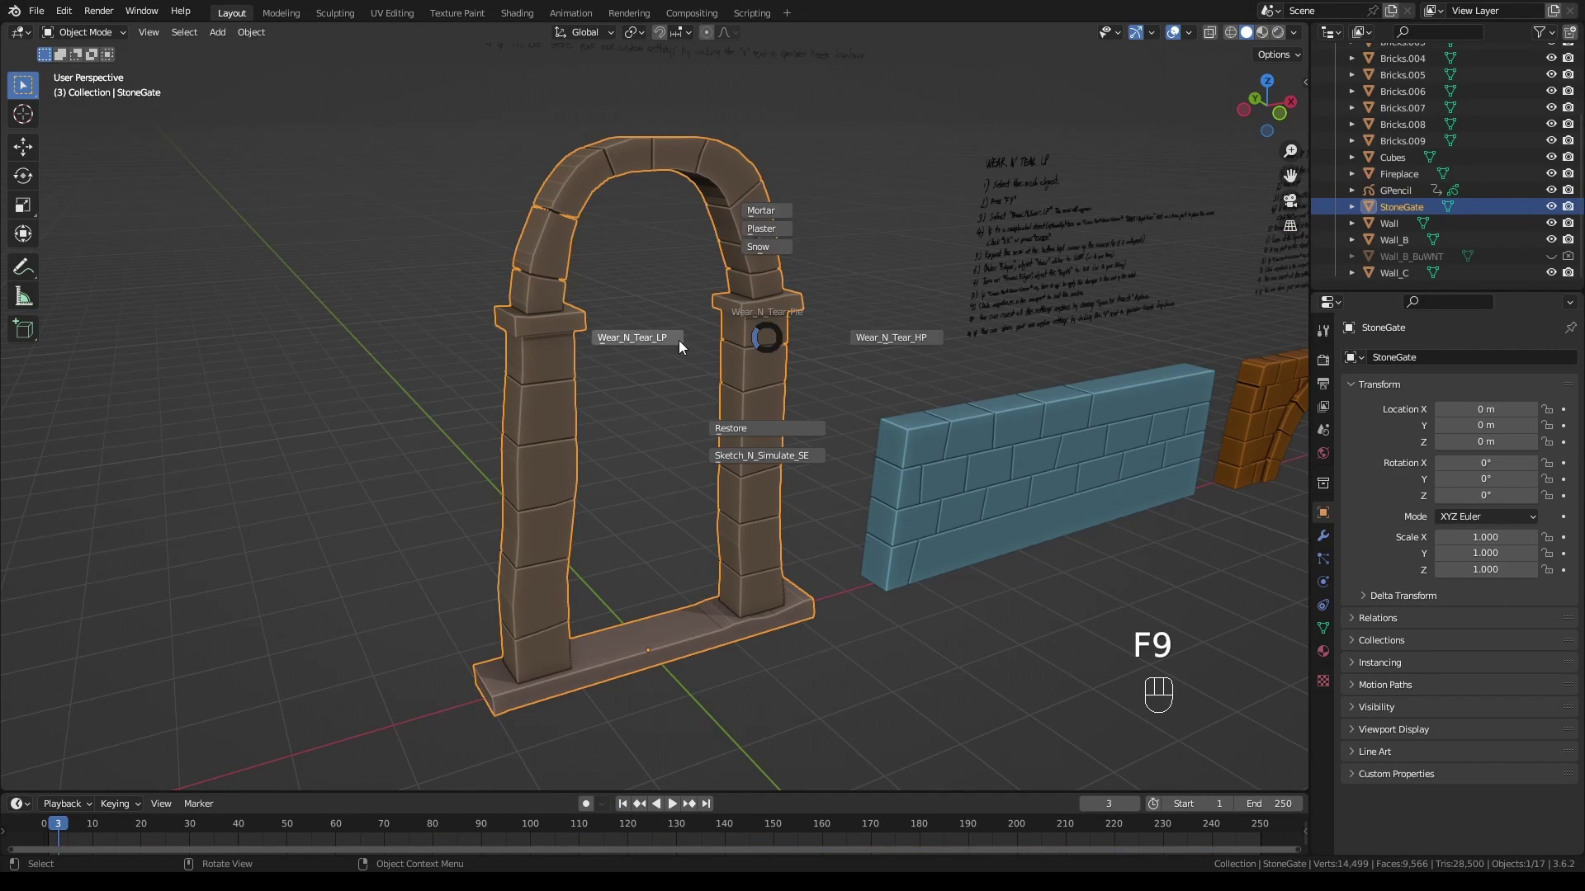
left_click(746, 456)
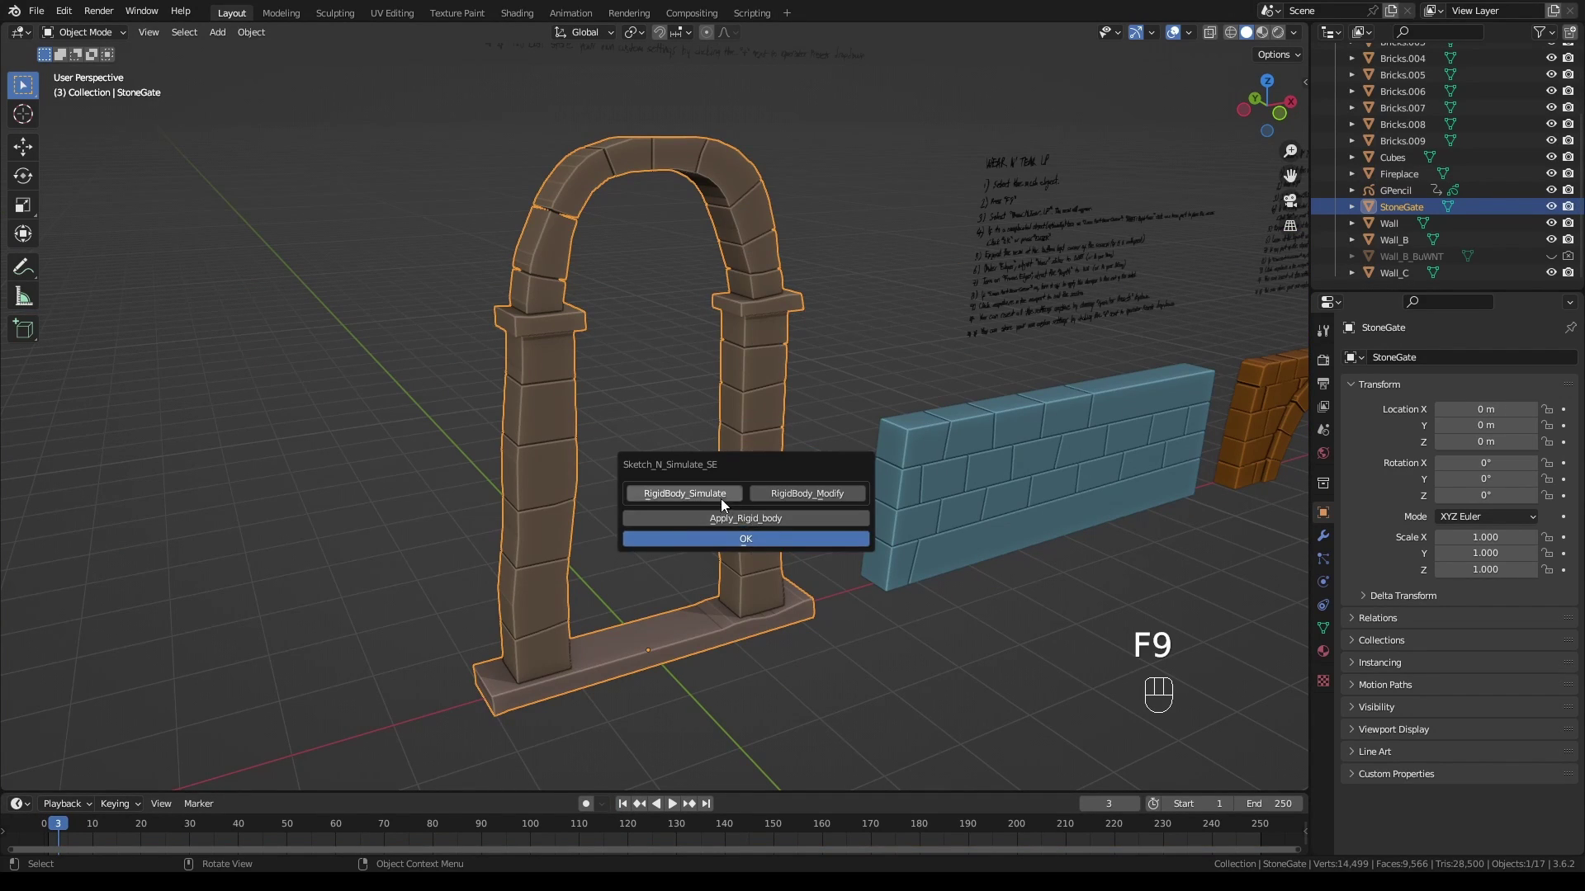
left_click(721, 499)
left_click(600, 796)
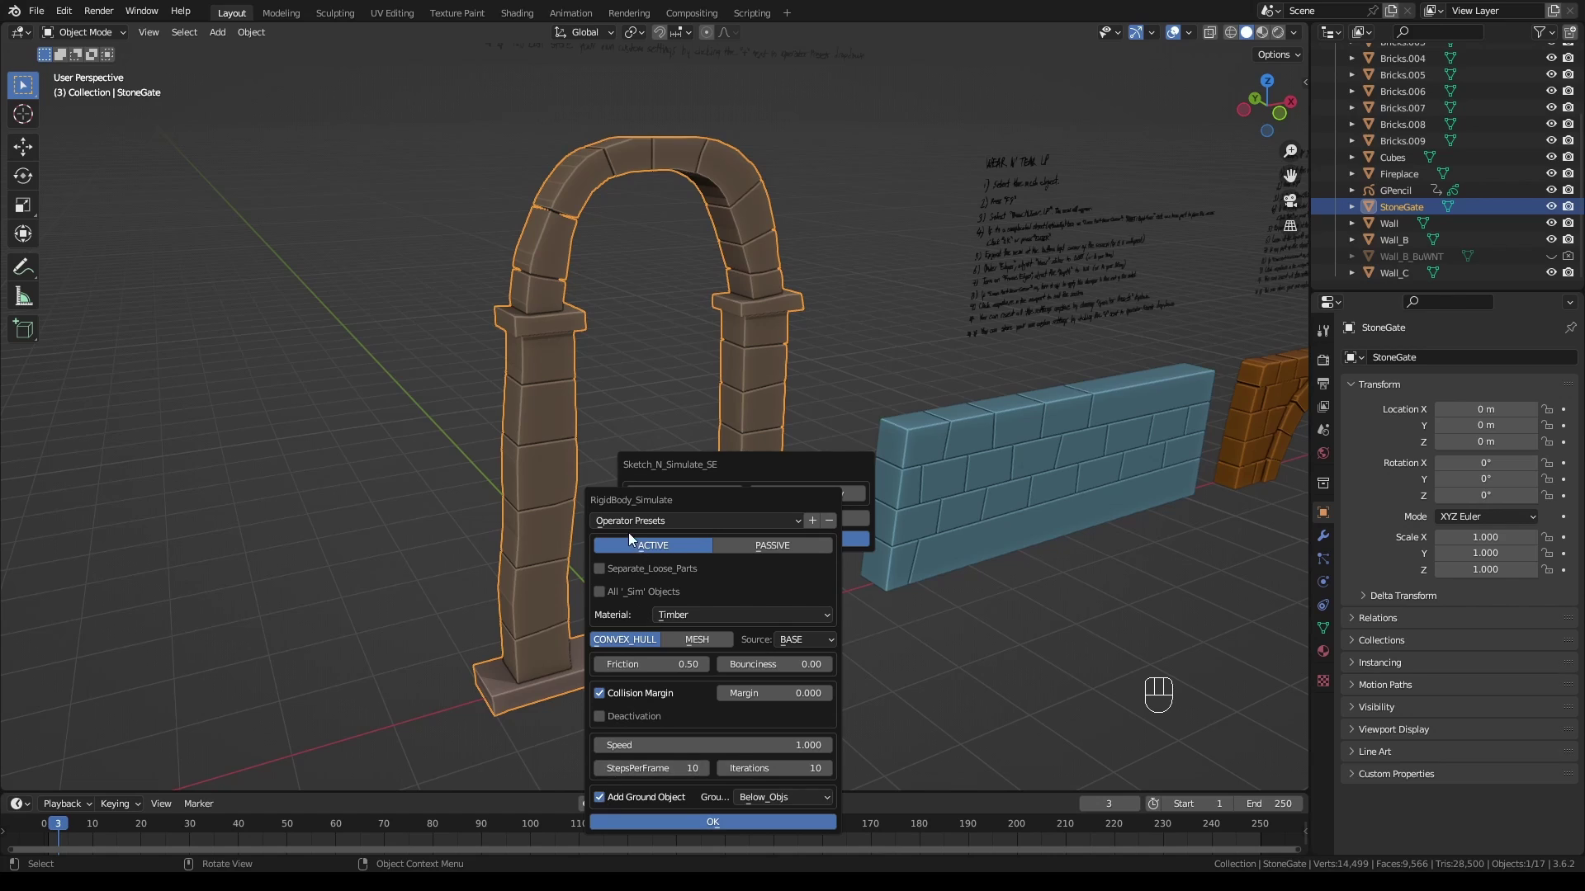
left_click(733, 820)
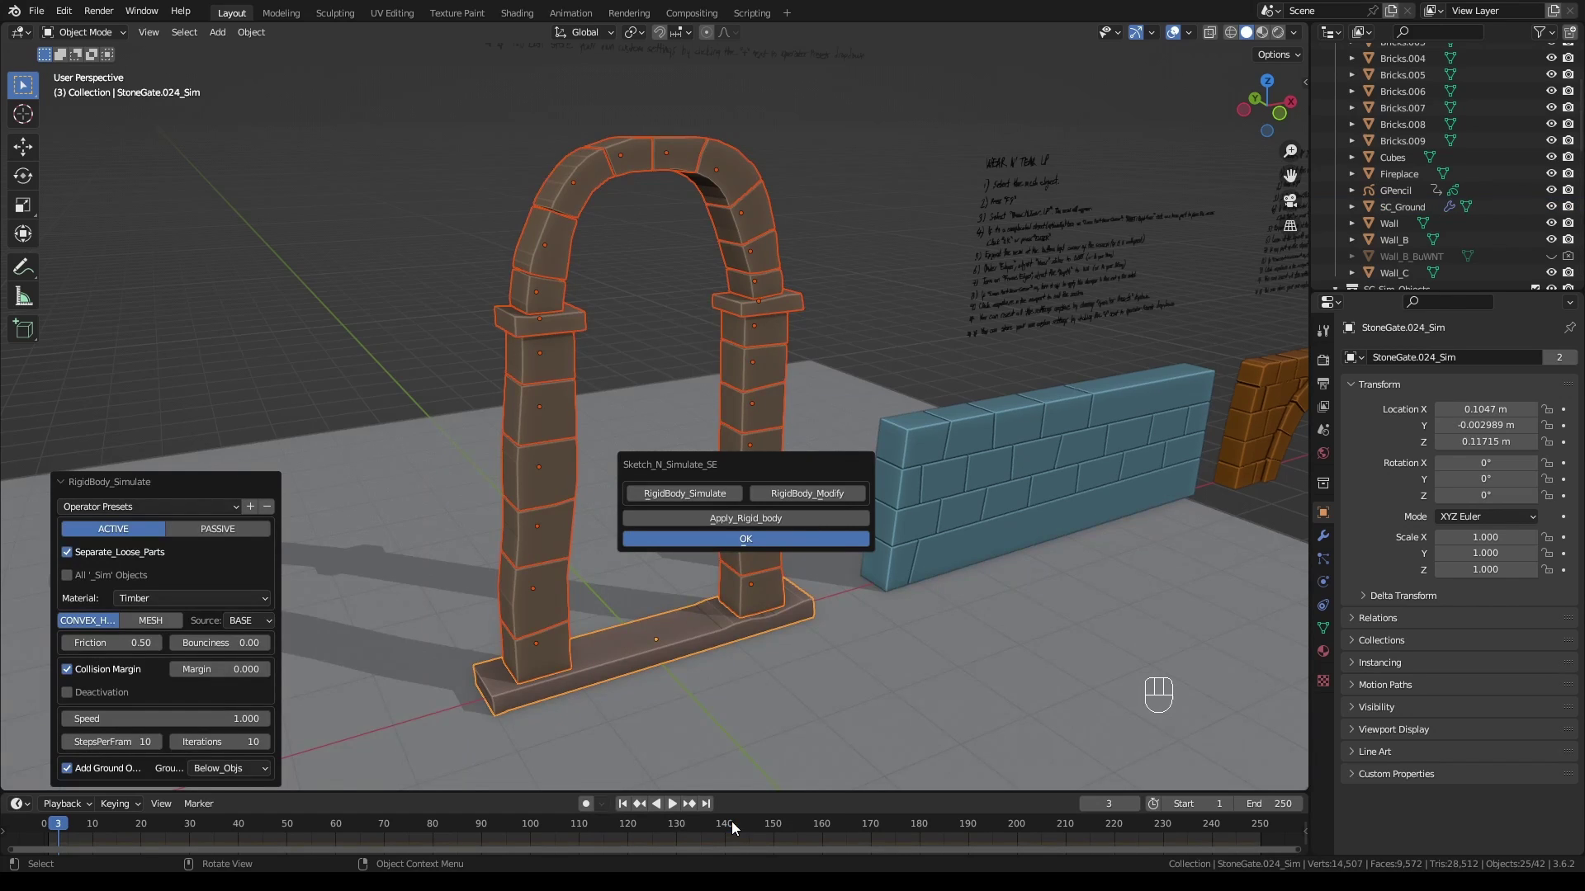
left_click(735, 538)
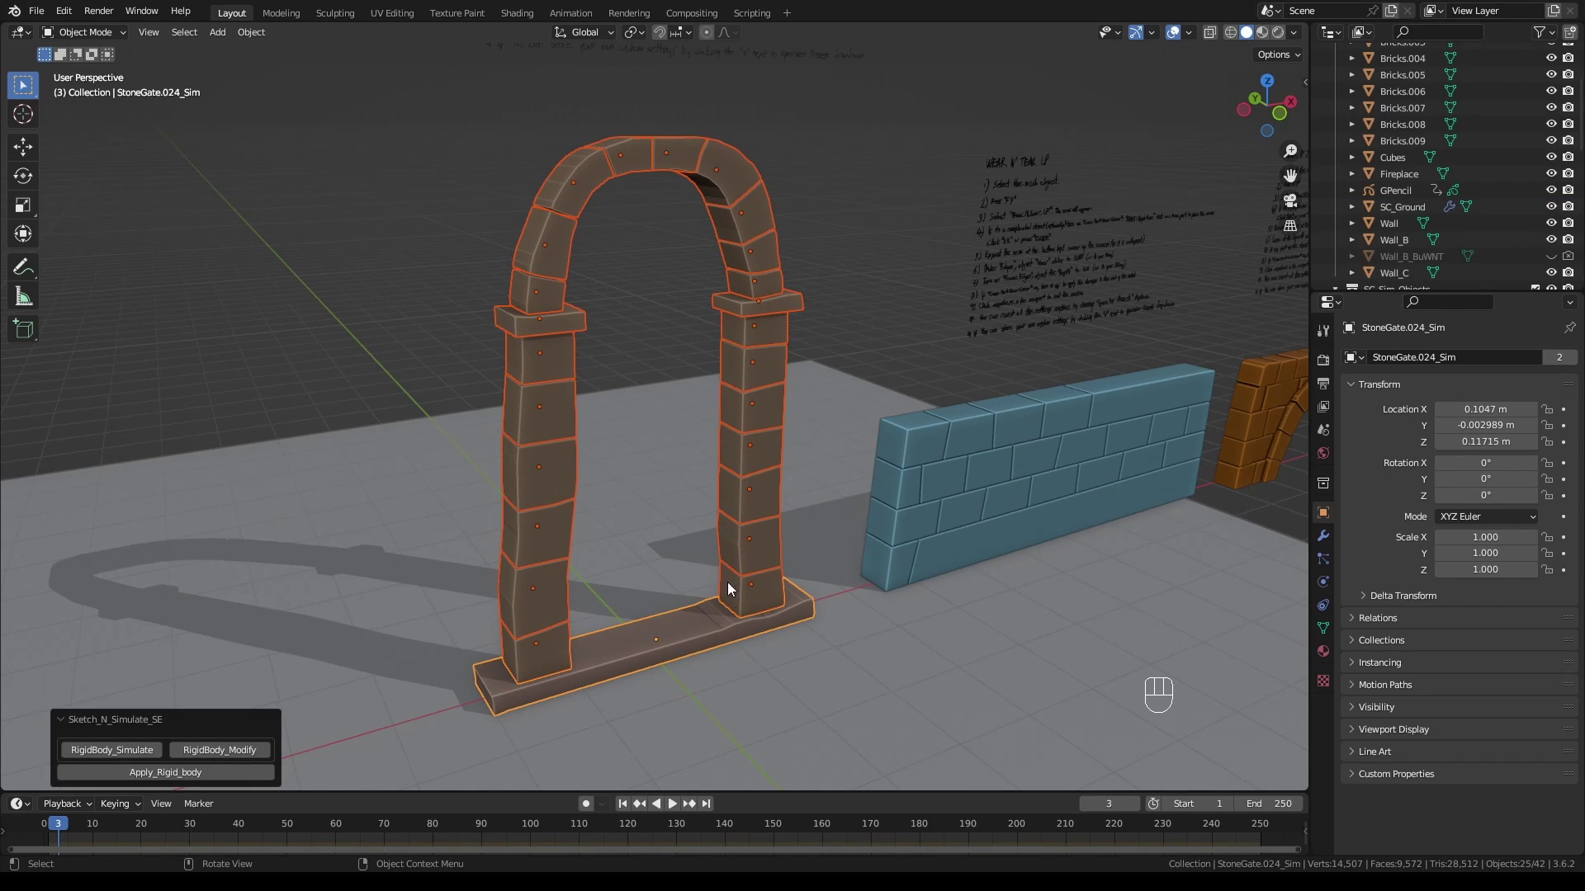
Play the stone gate's collapse from the first frame, stop it and return to frame 1
left_click(622, 804)
left_click(671, 804)
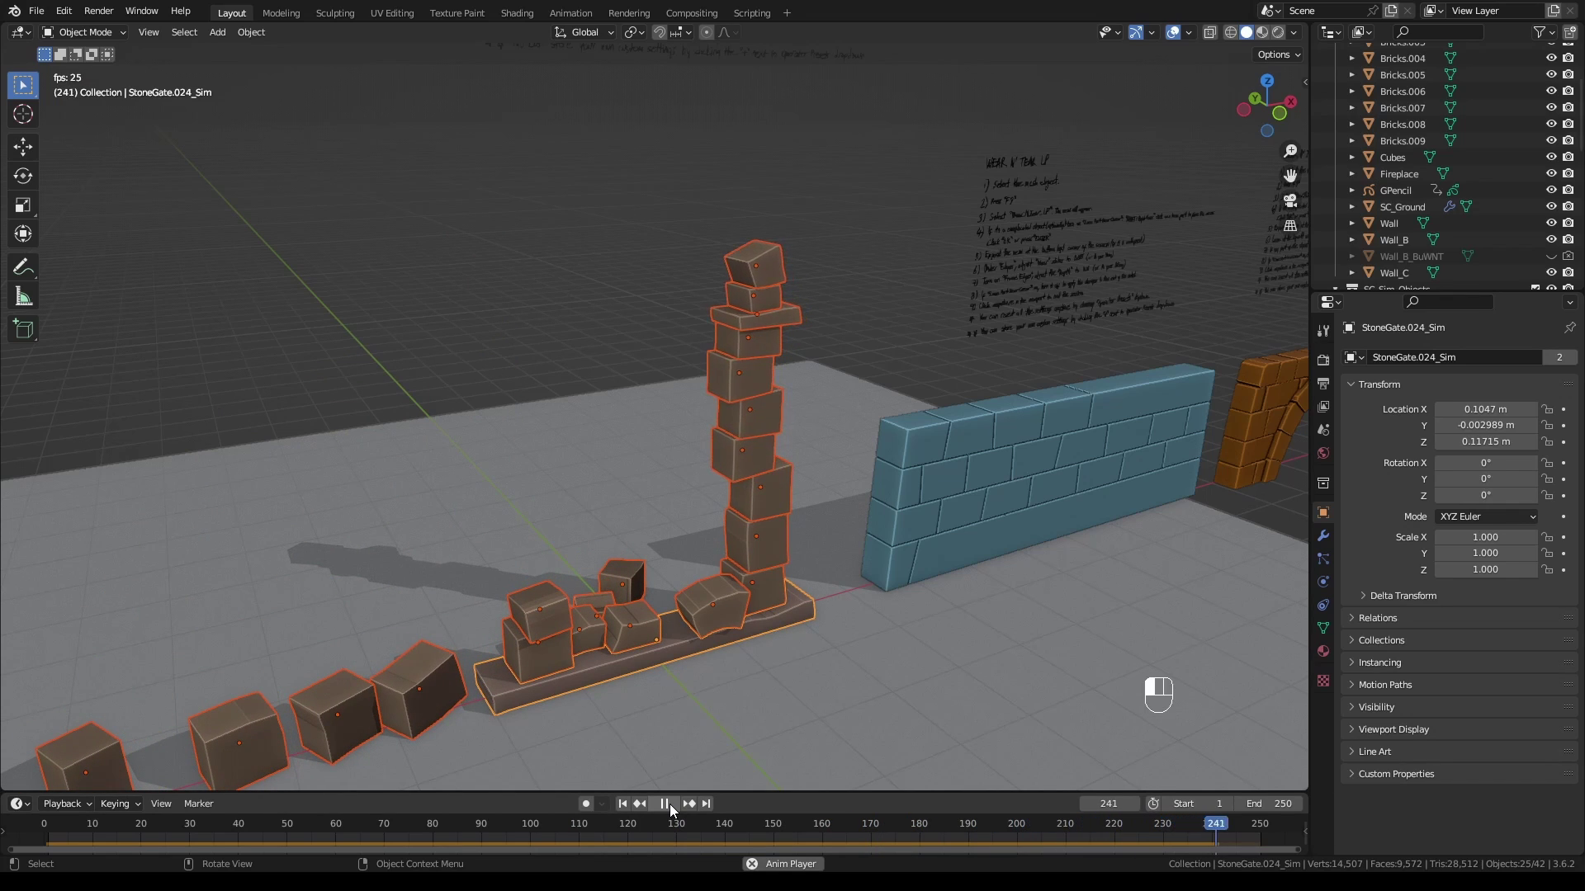
left_click(670, 805)
left_click(624, 805)
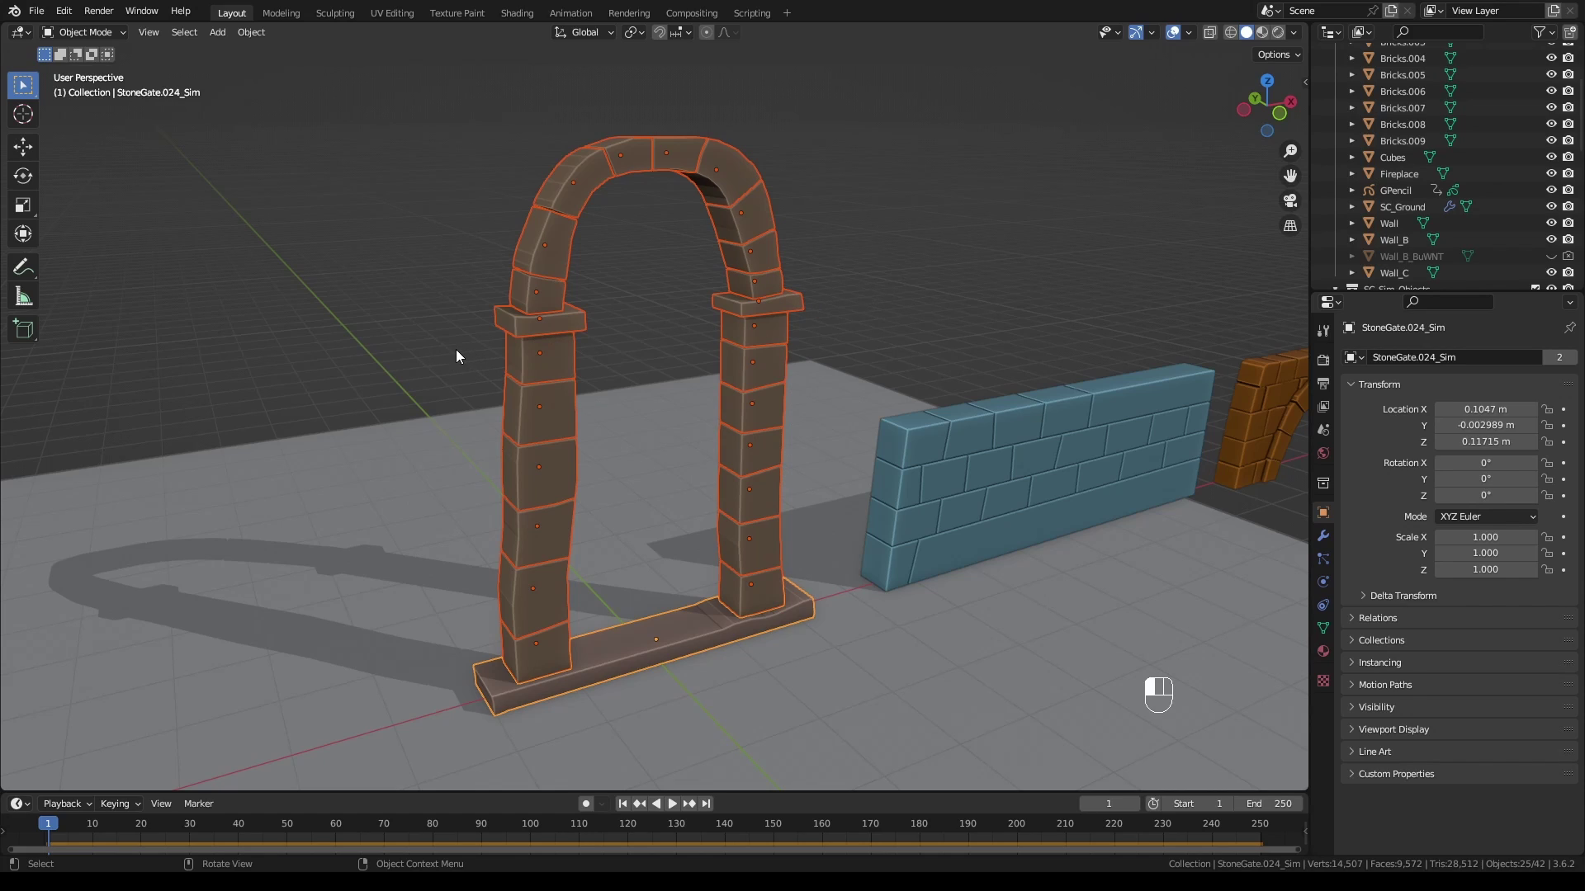
Use RigidBody_Modify to make PASSIVE the gate's base, the left pillar up to the block above its capital, and the right pillar below its top two blocks
left_click_drag(444, 343, 825, 736)
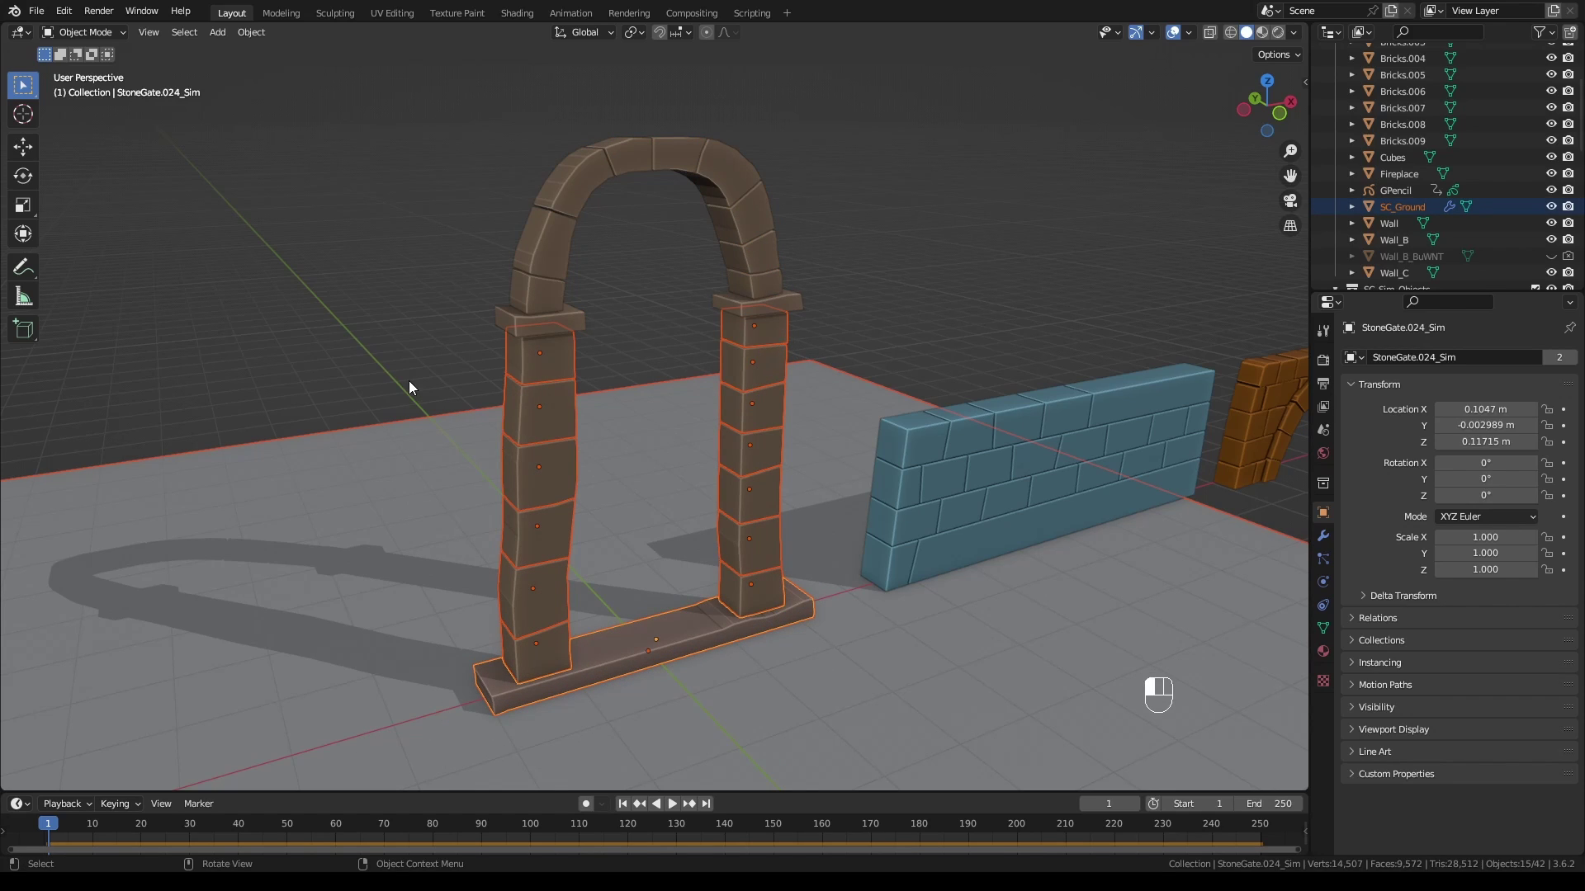
left_click_drag(449, 417, 834, 738)
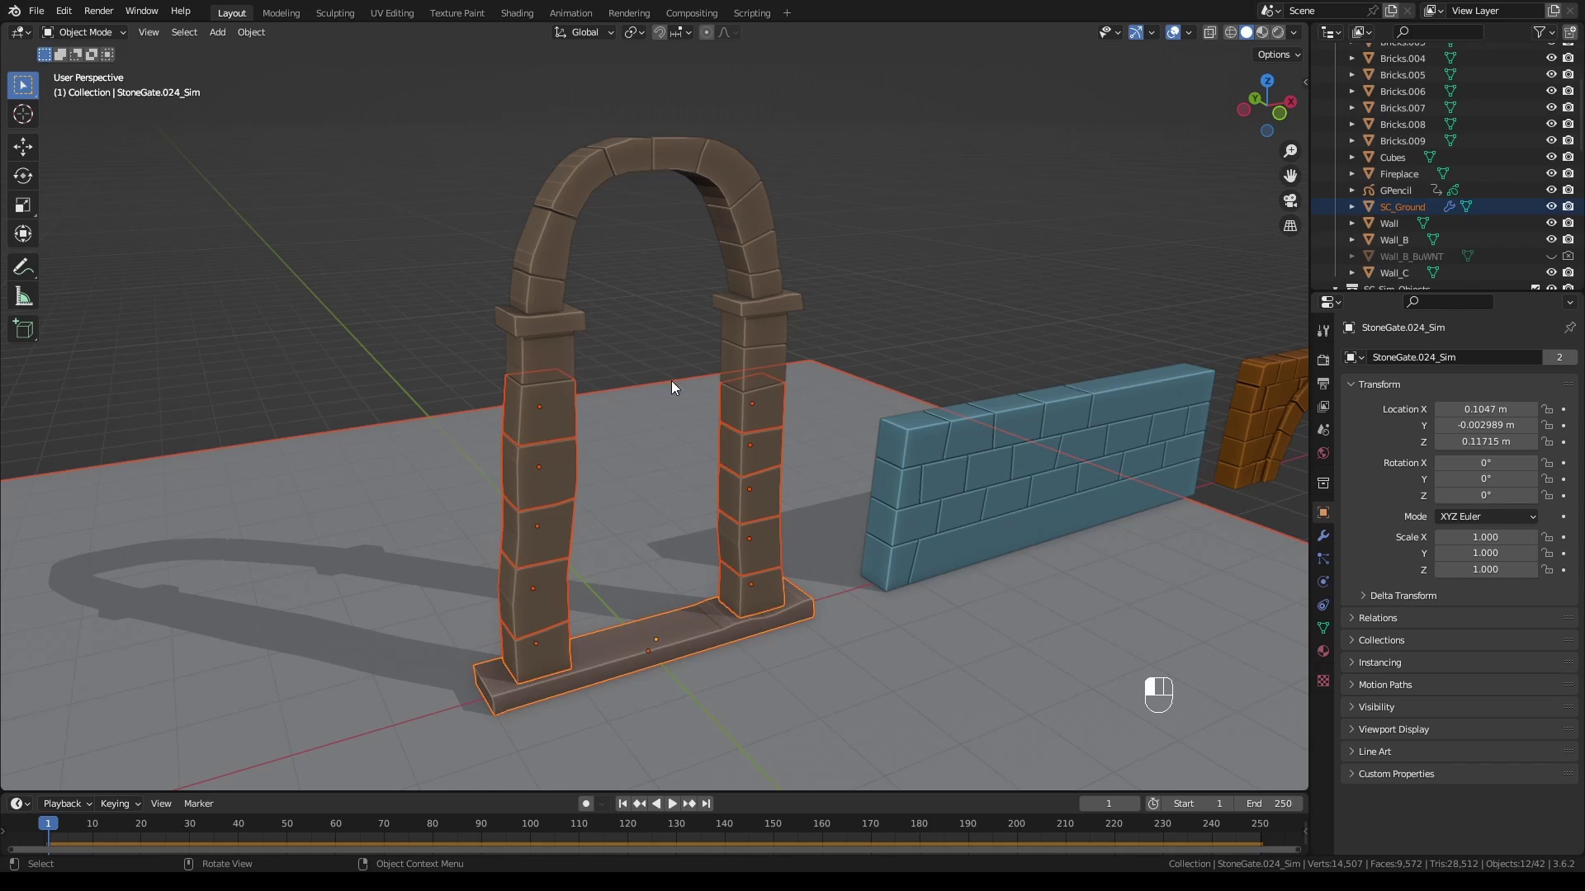
left_click(553, 364, "shift")
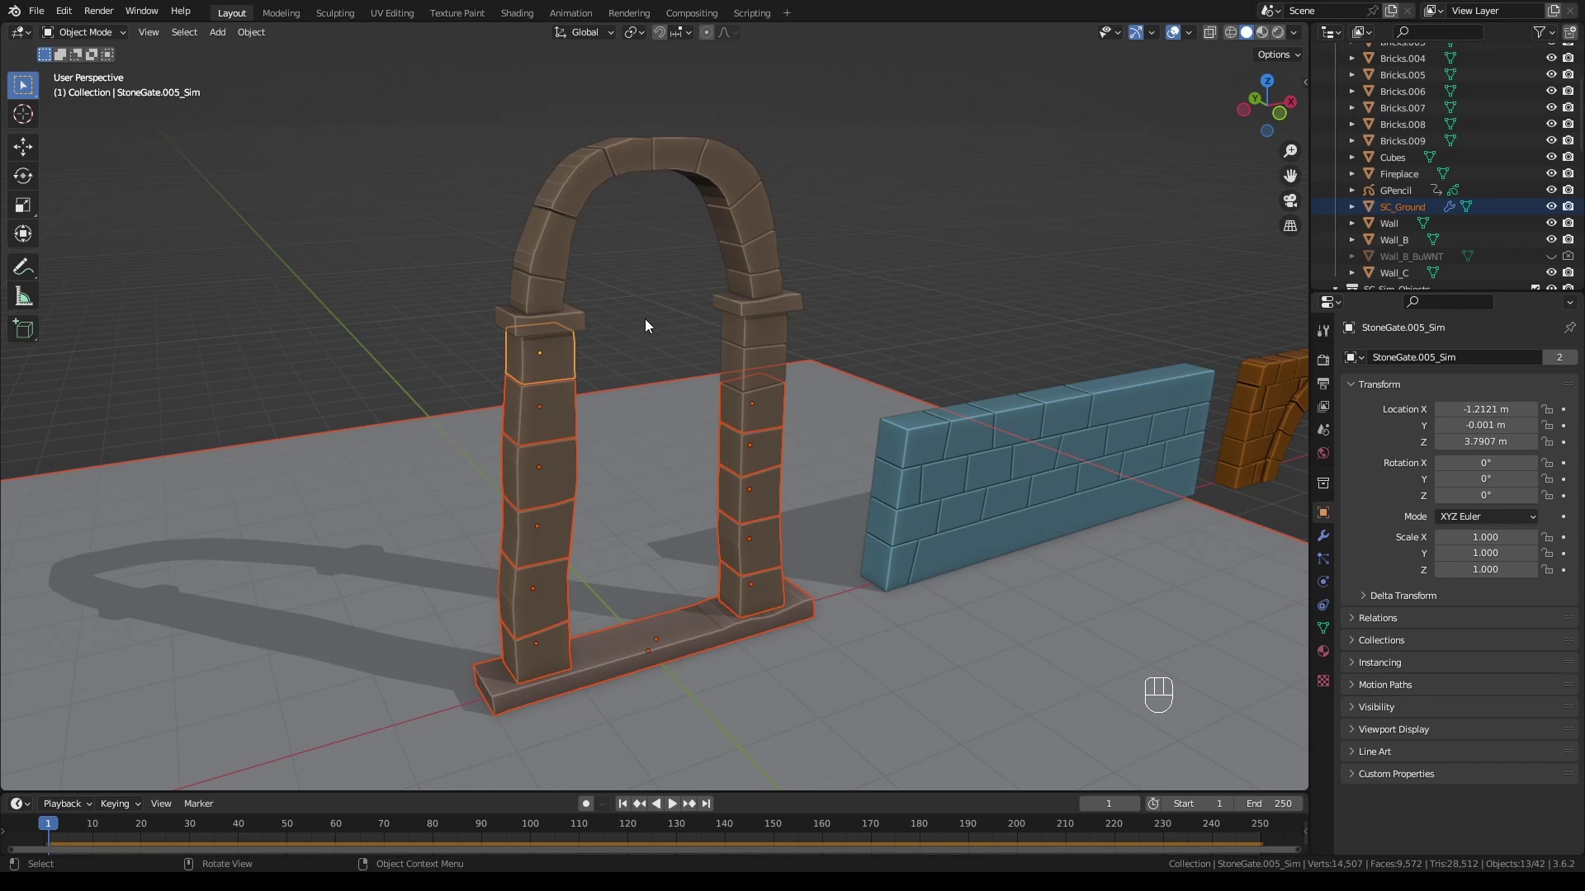
left_click(574, 315, "shift")
left_click(541, 294, "shift")
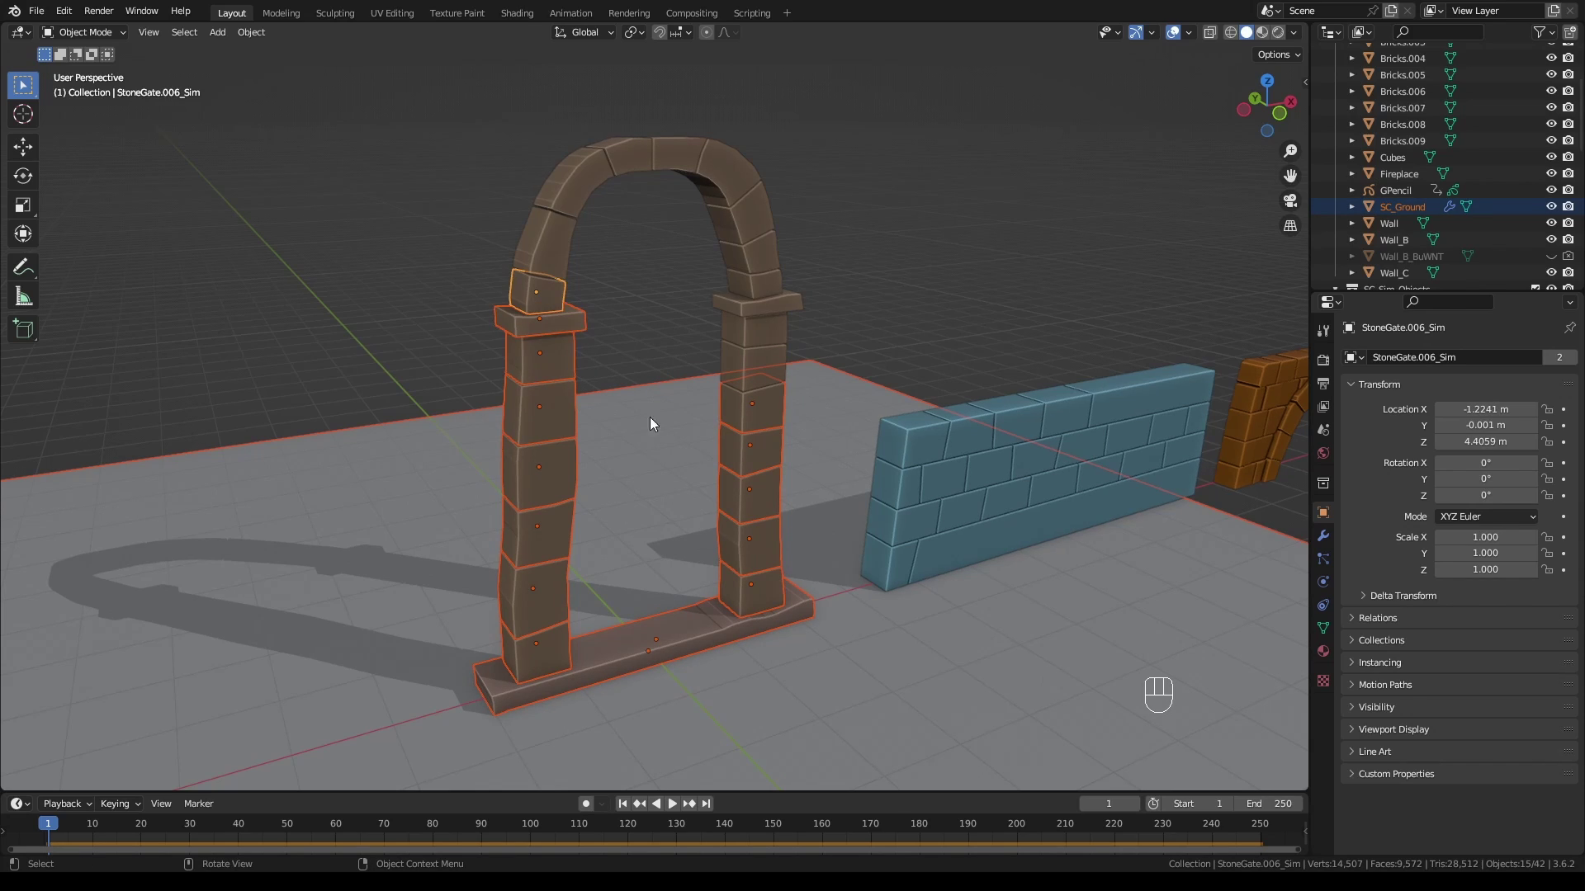
left_click(439, 448, "shift")
left_click(439, 447, "shift")
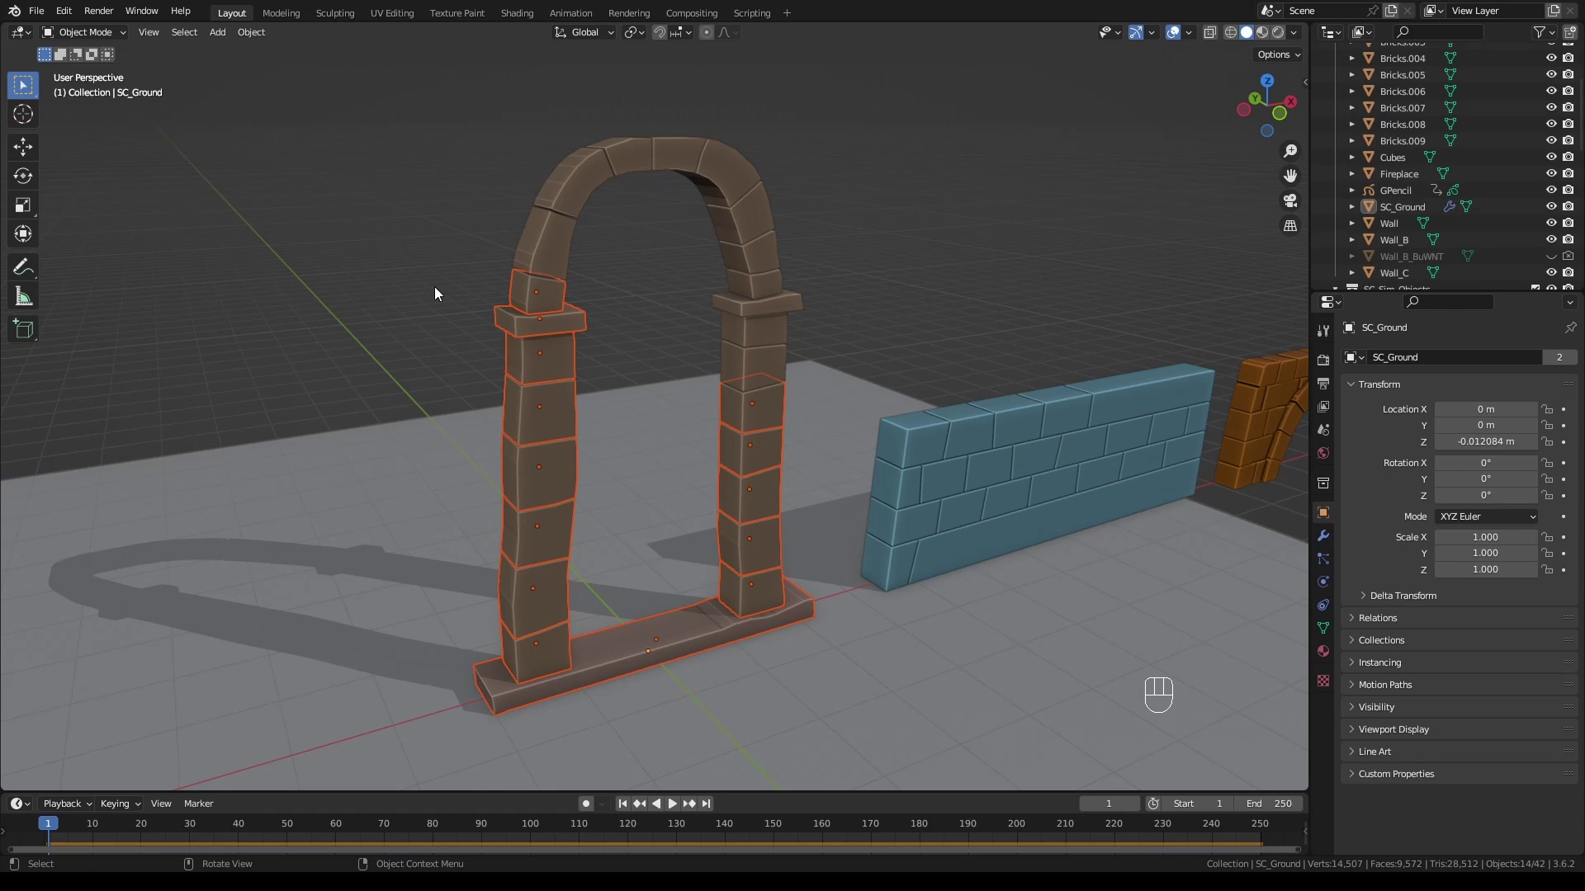
key("F9")
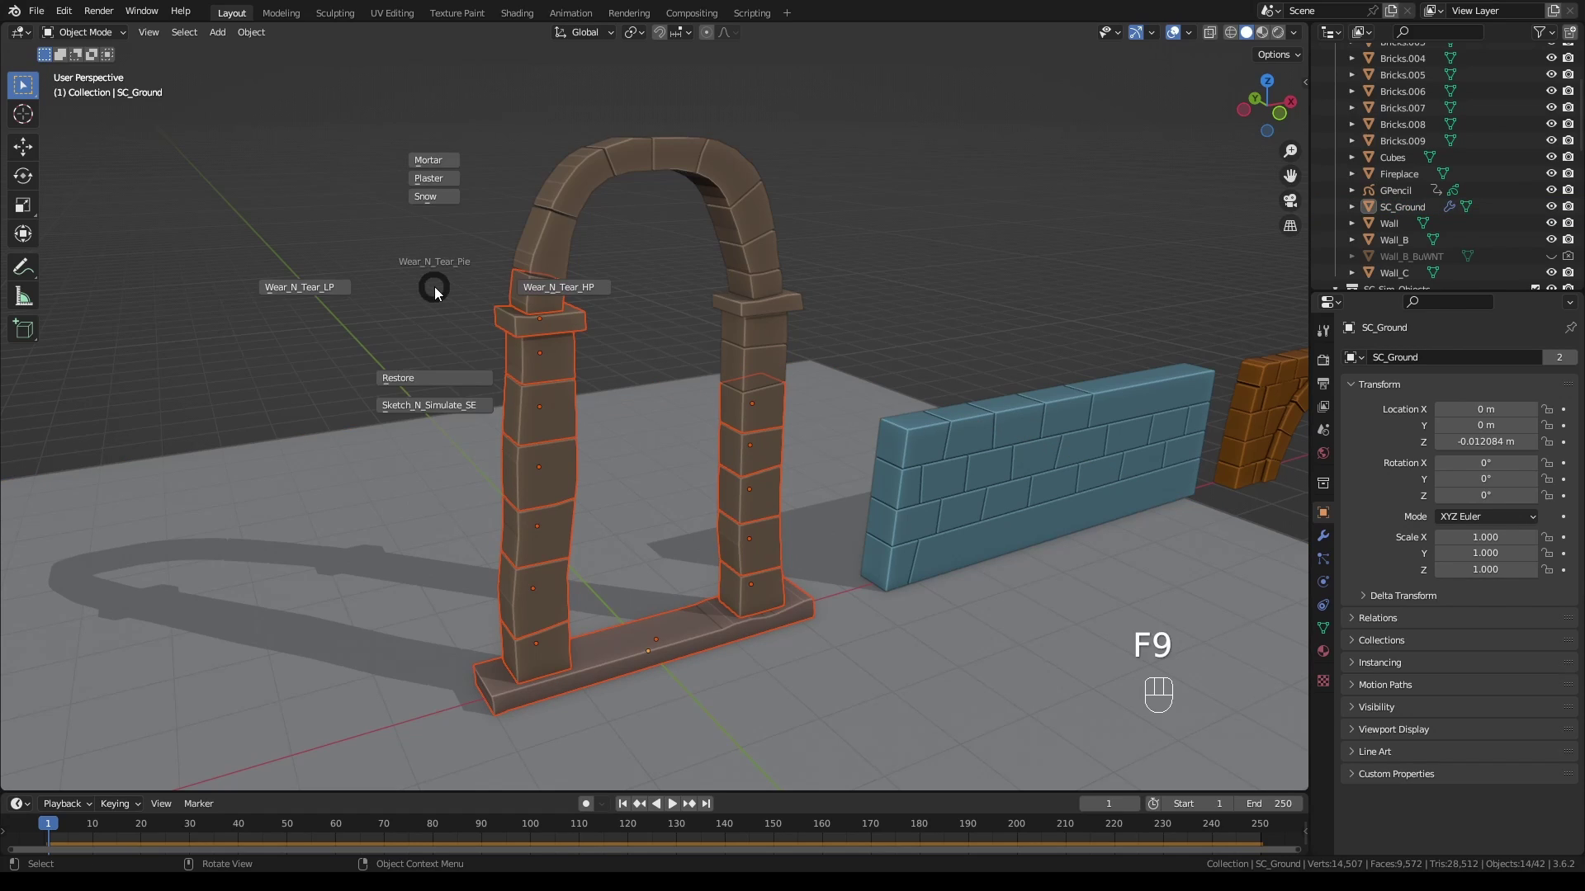
left_click(427, 405)
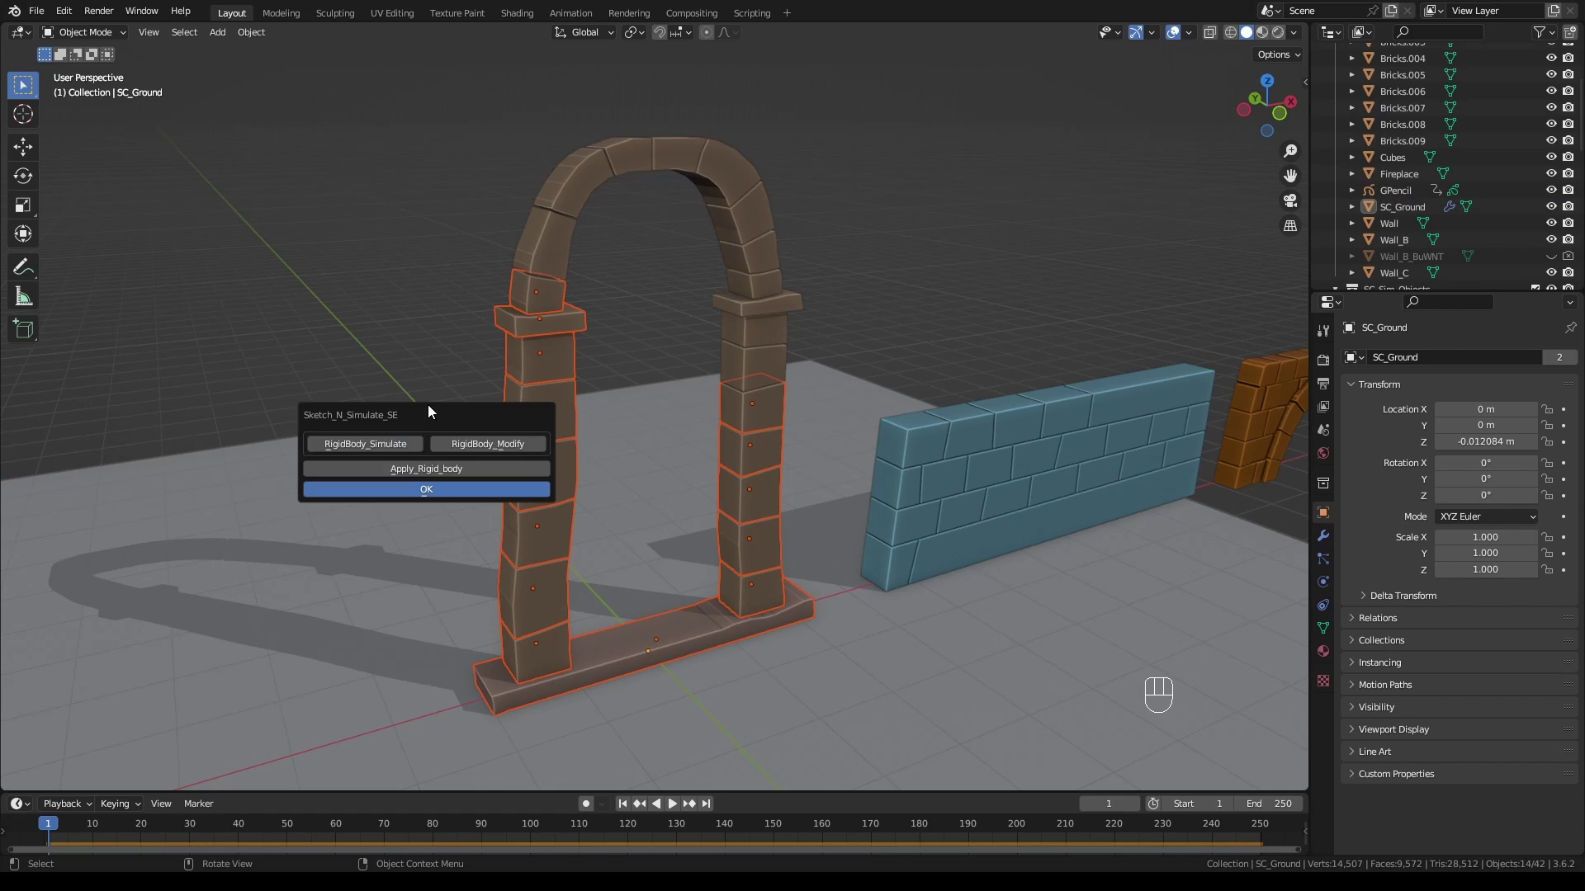
left_click(467, 445)
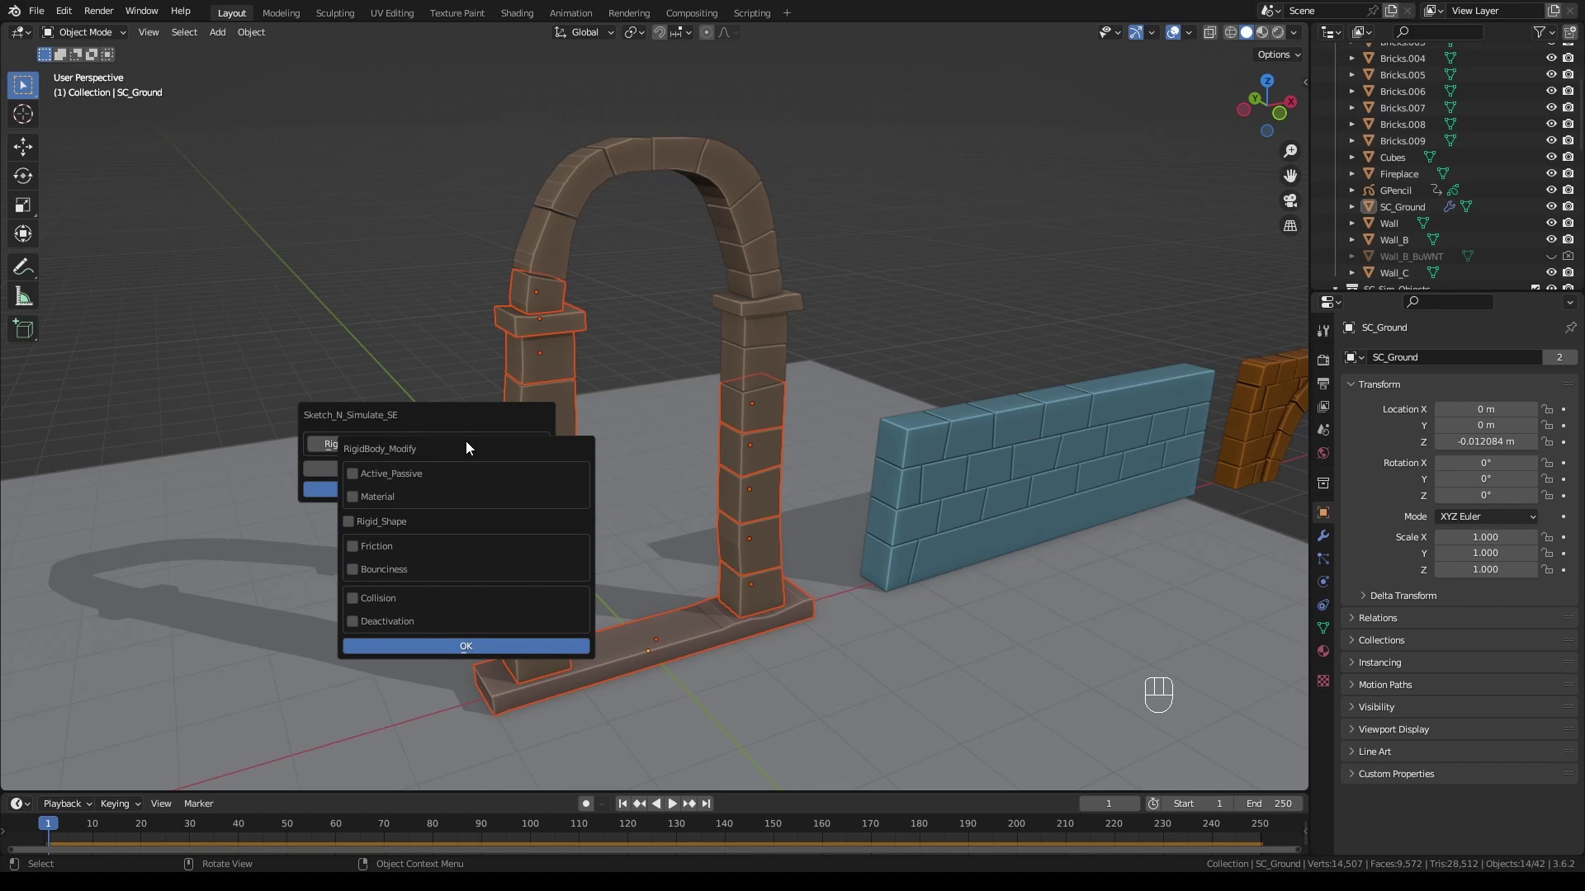
left_click(353, 473)
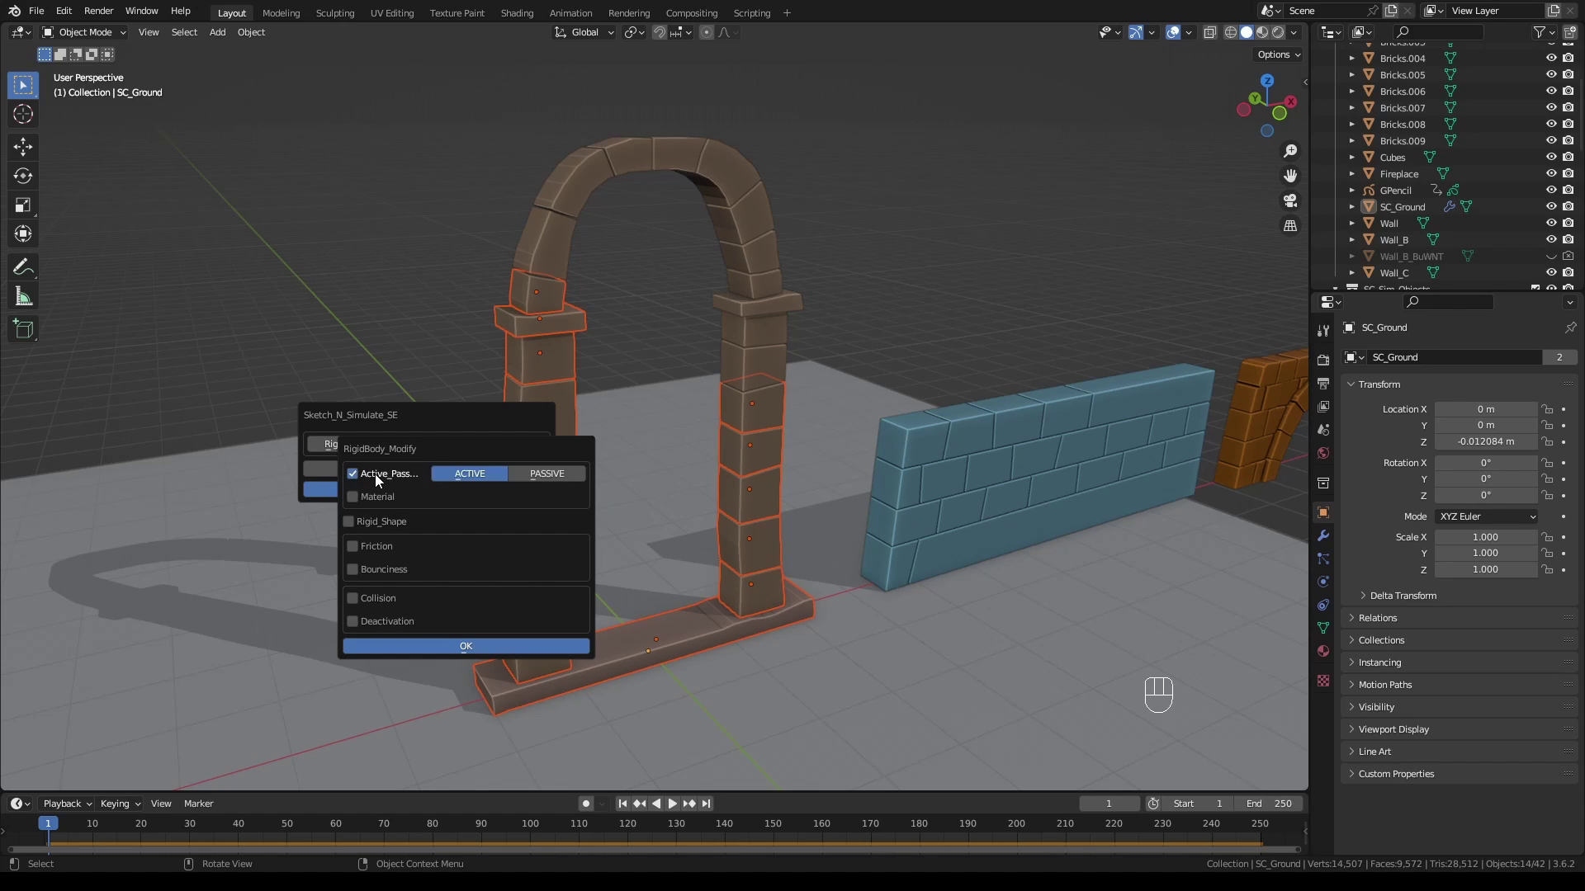
left_click(544, 477)
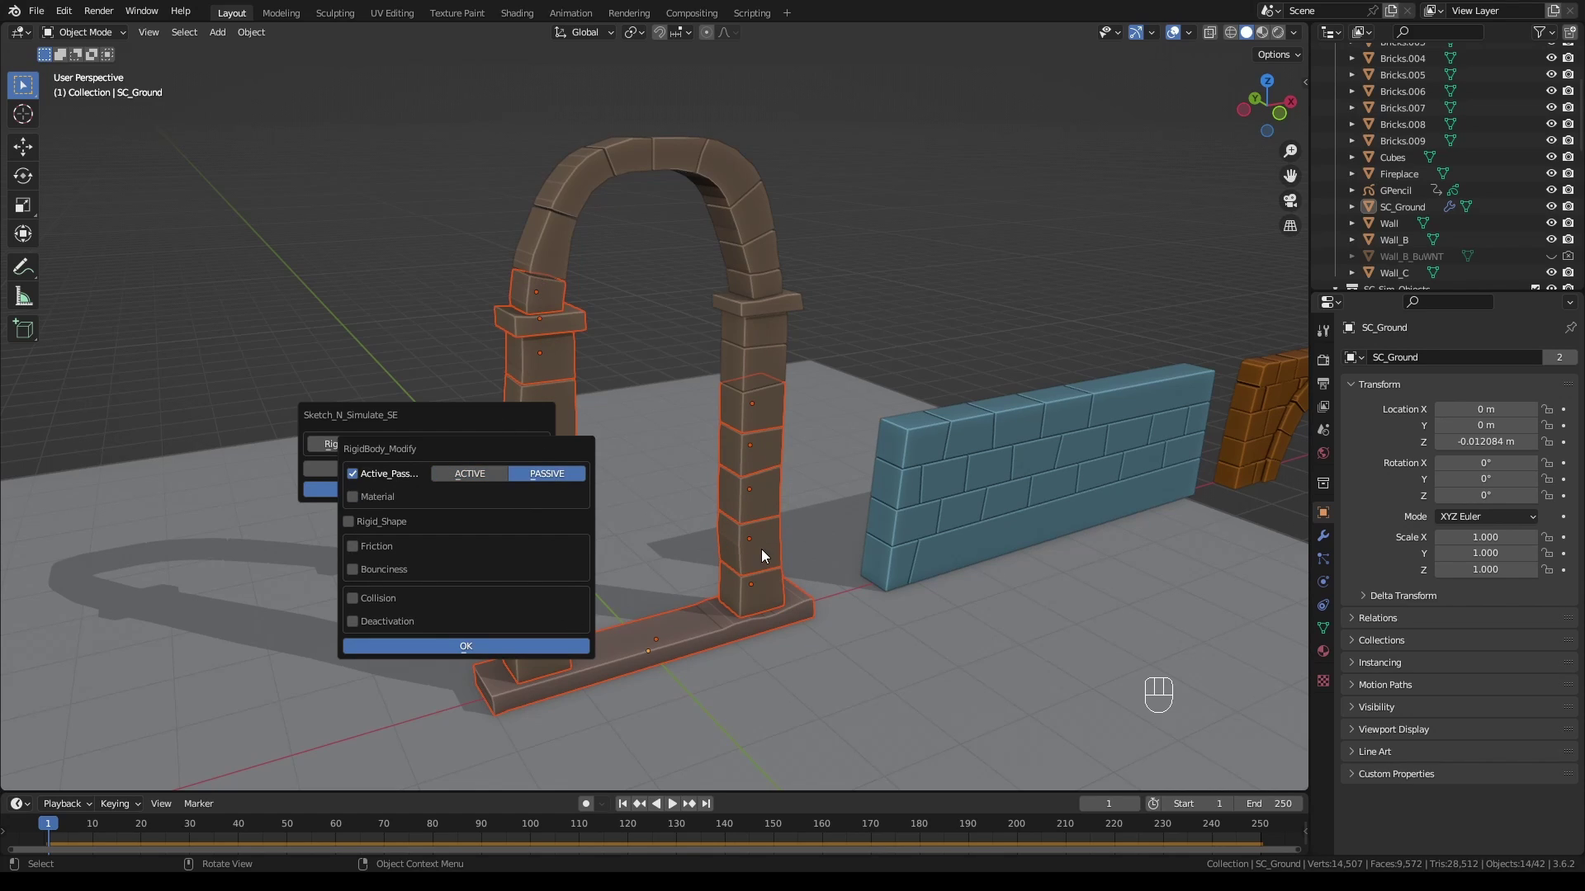
left_click(488, 645)
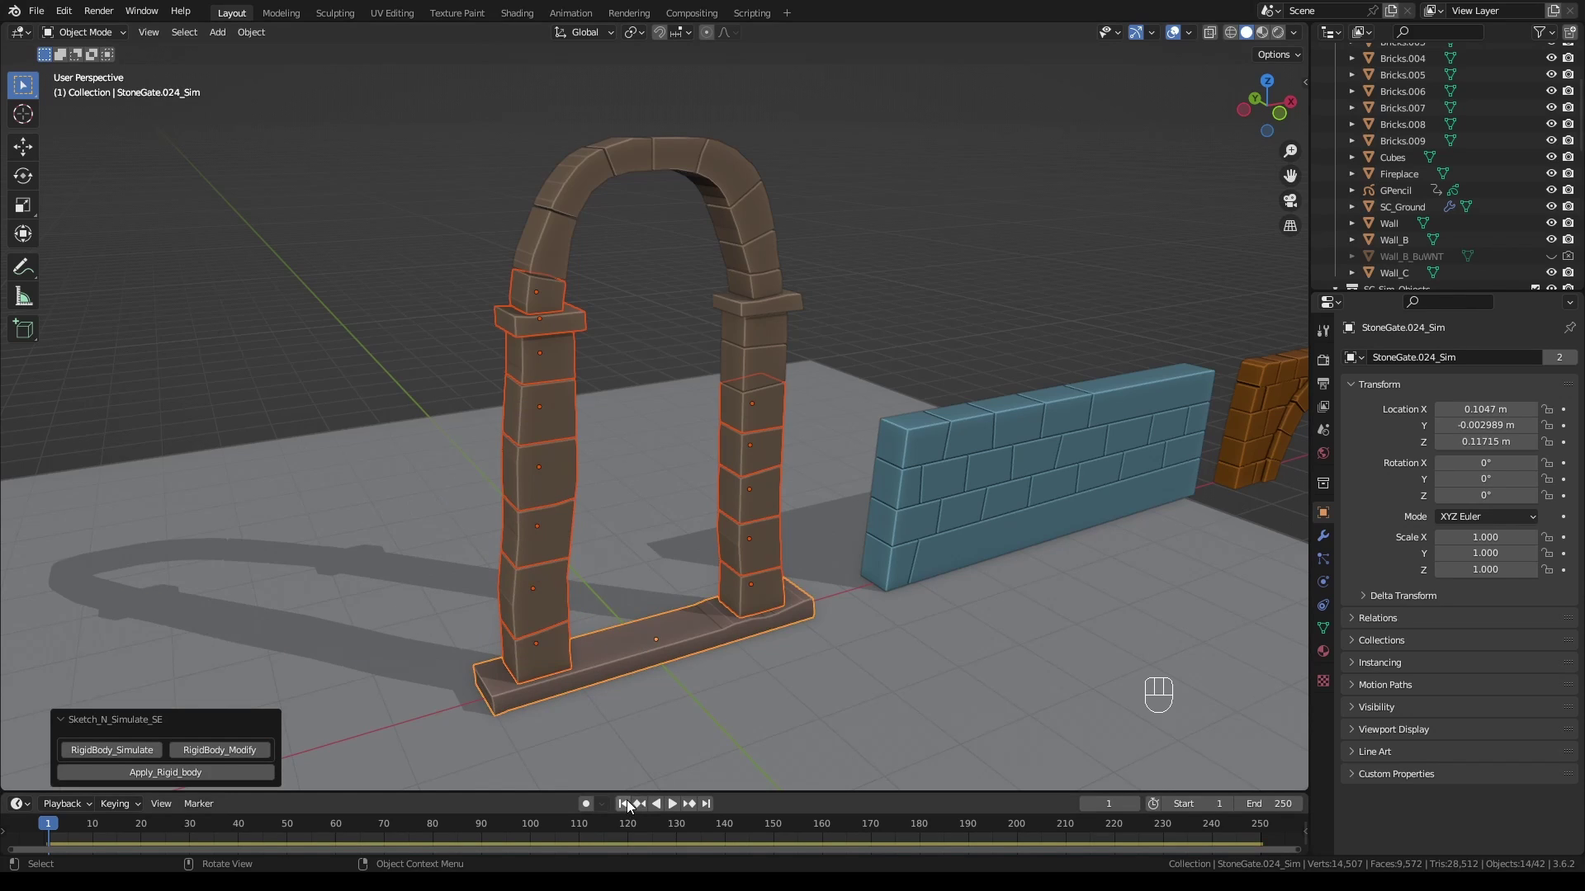
Play the gate's simulation with the passive pillar blocks, then stop it and deselect everything
left_click(672, 804)
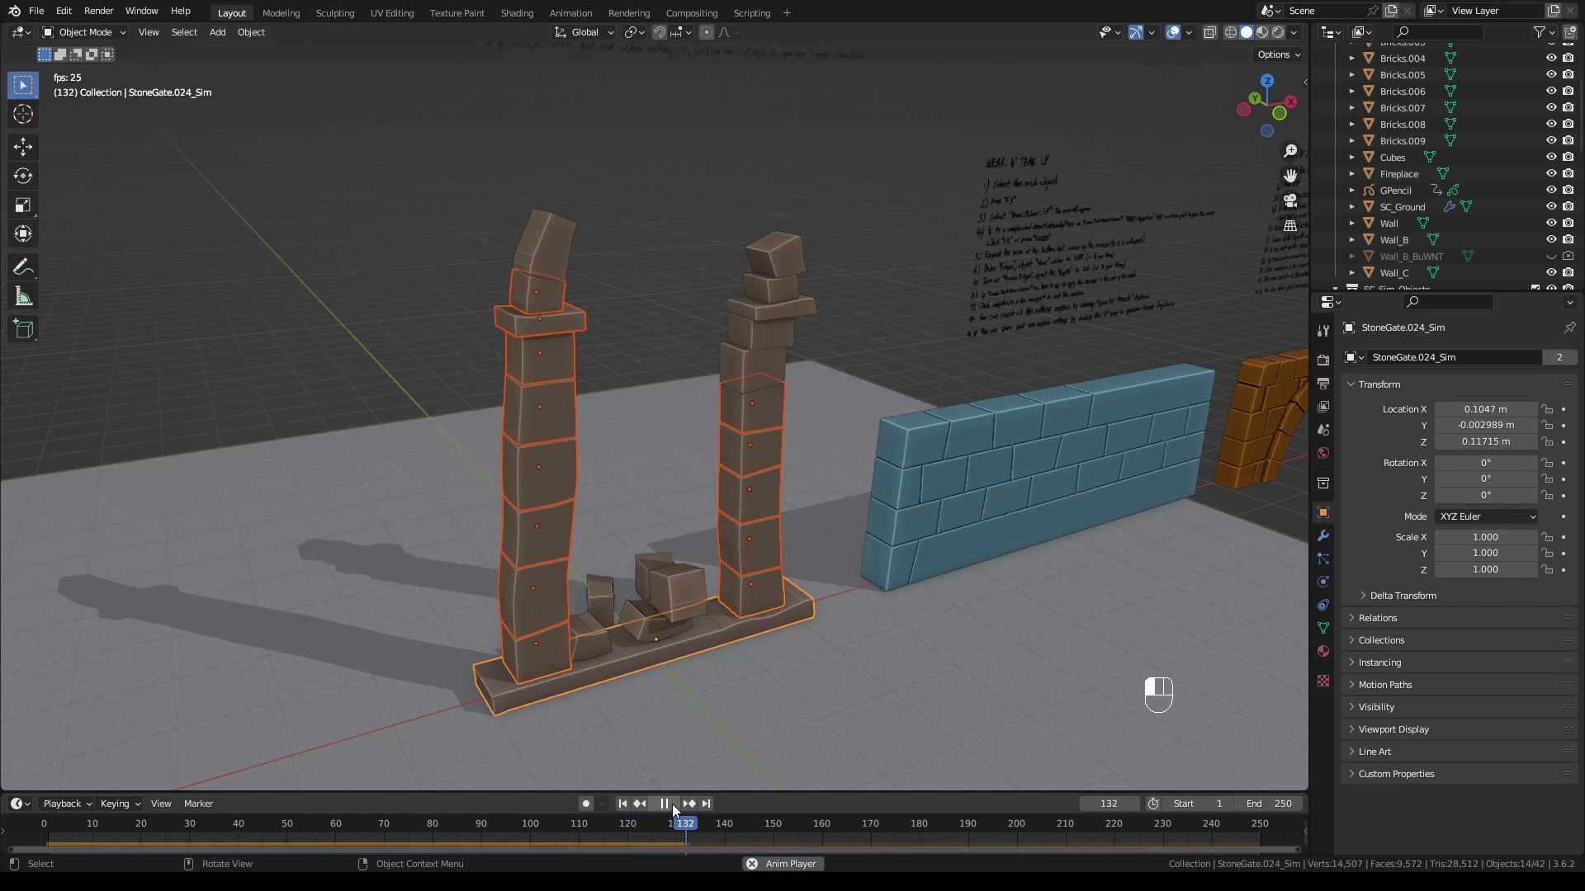
left_click(669, 804)
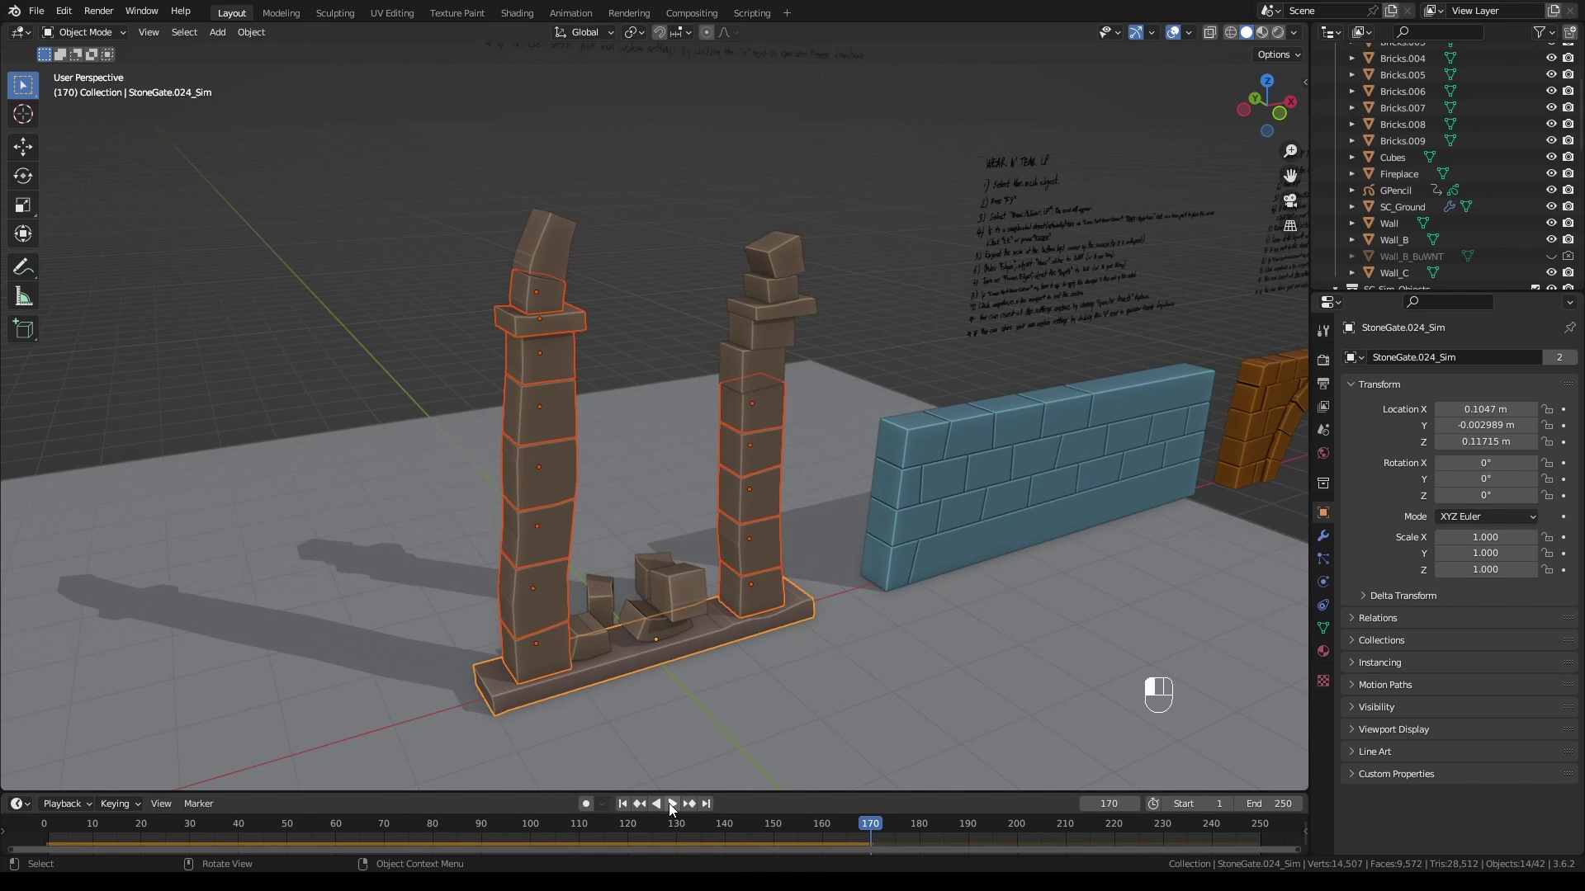
left_click(457, 308)
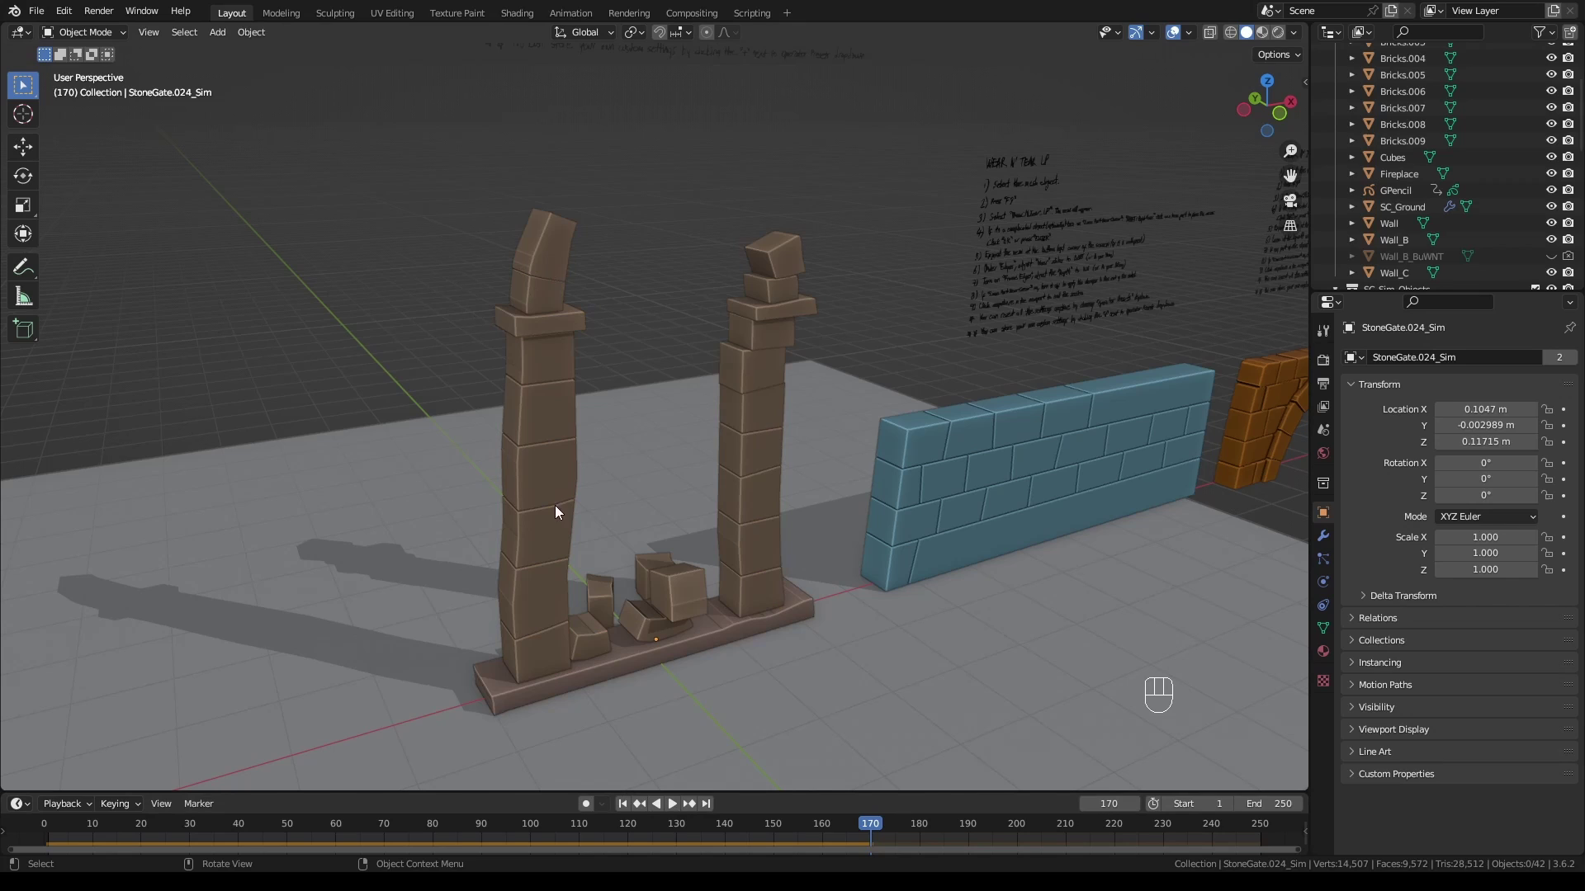
Replay the gate's collapse from frame 1 several times to examine how the arch stones fall and settle
left_click(624, 804)
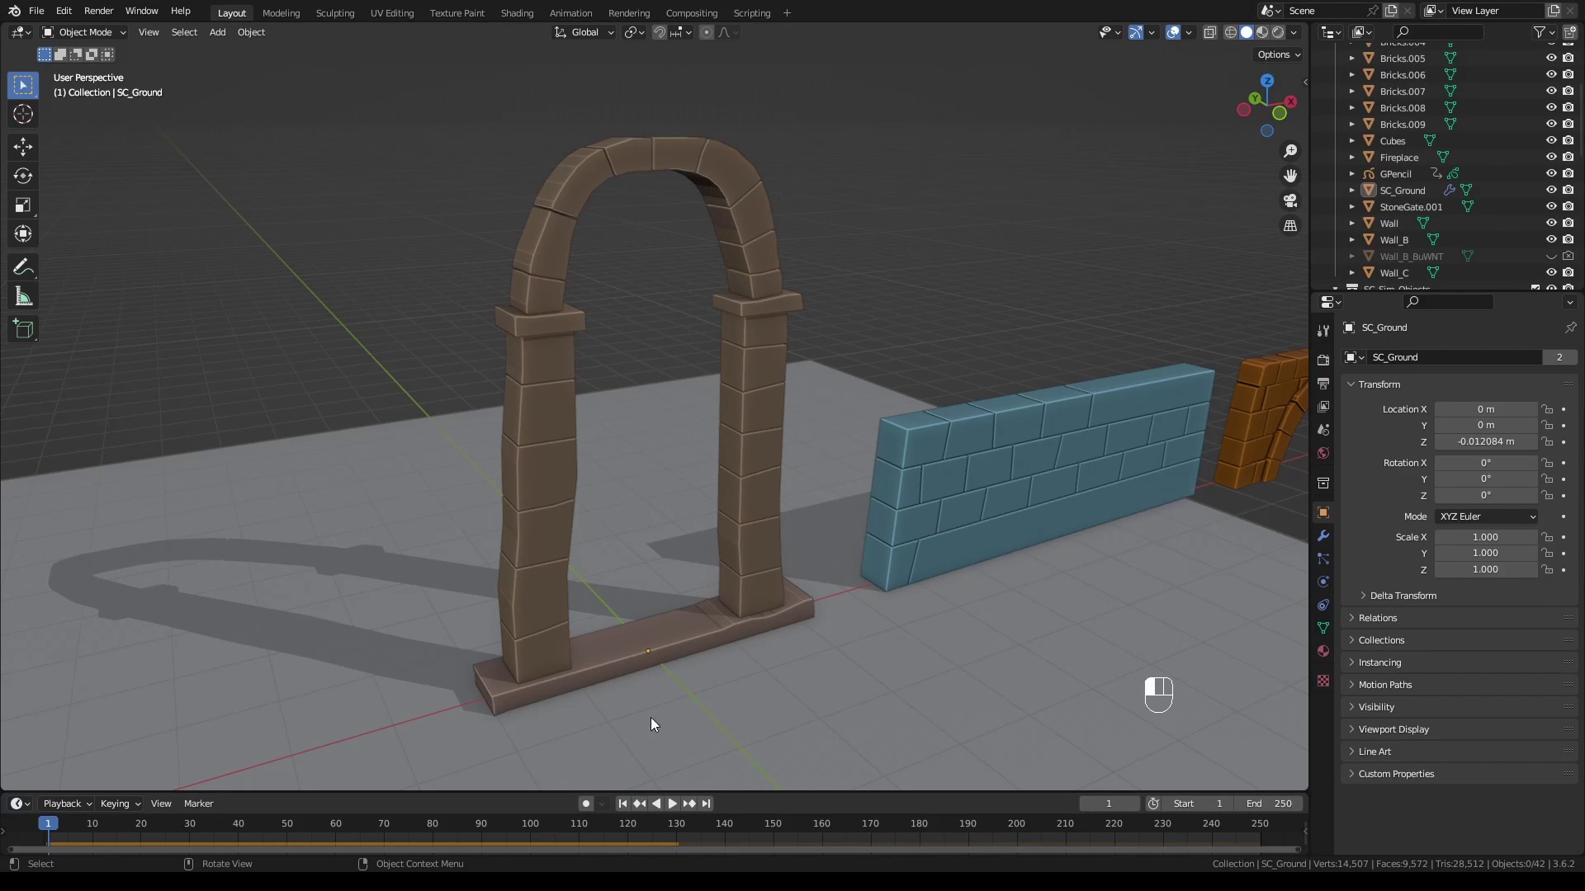
left_click(673, 805)
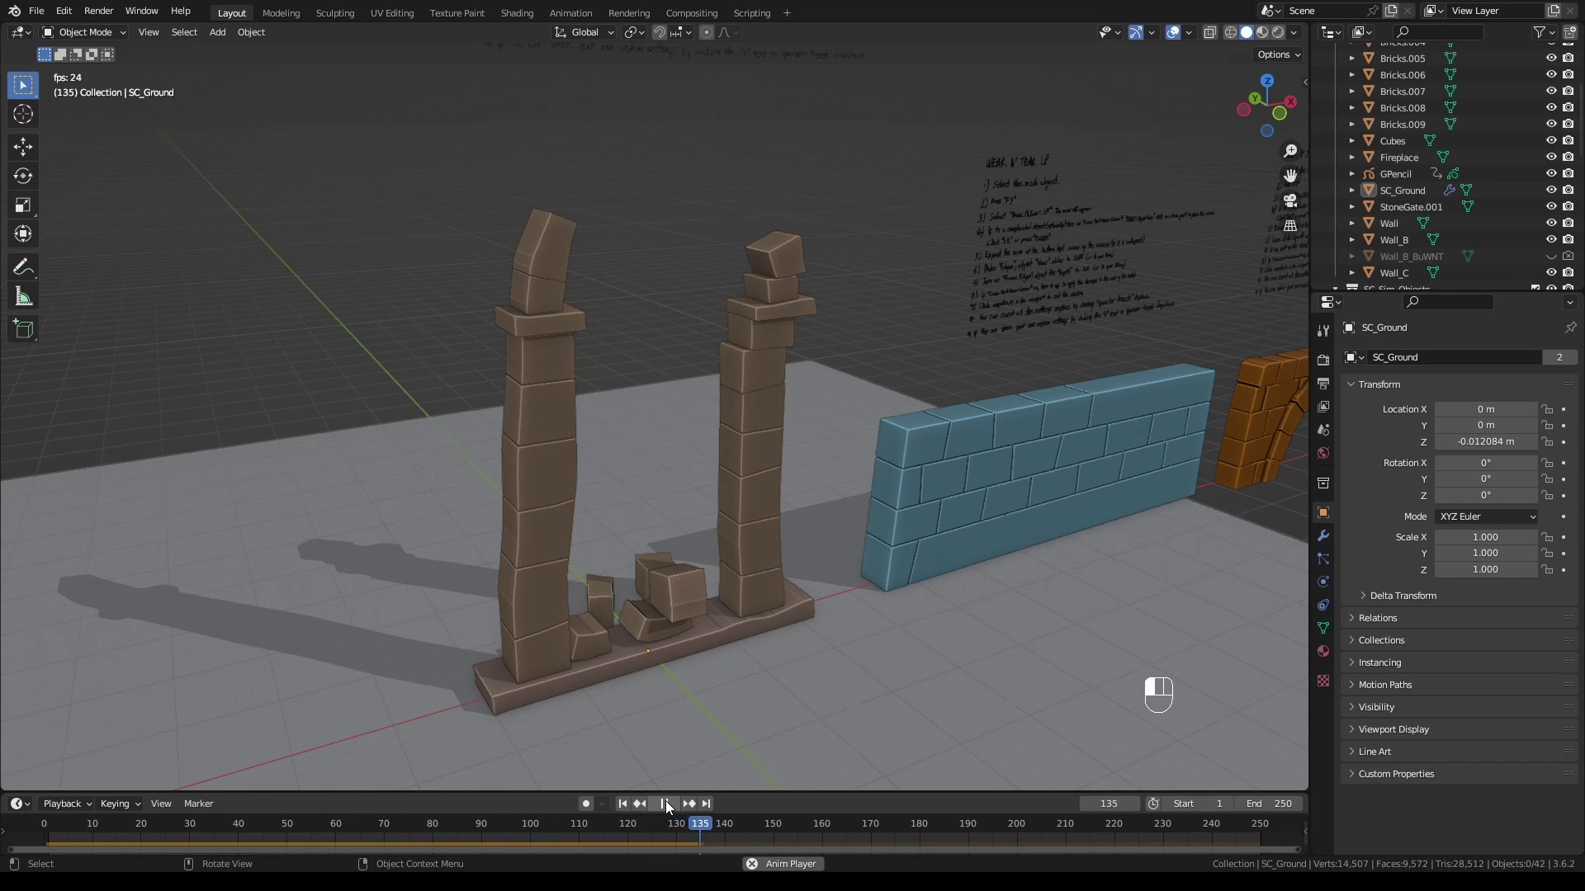
left_click(665, 802)
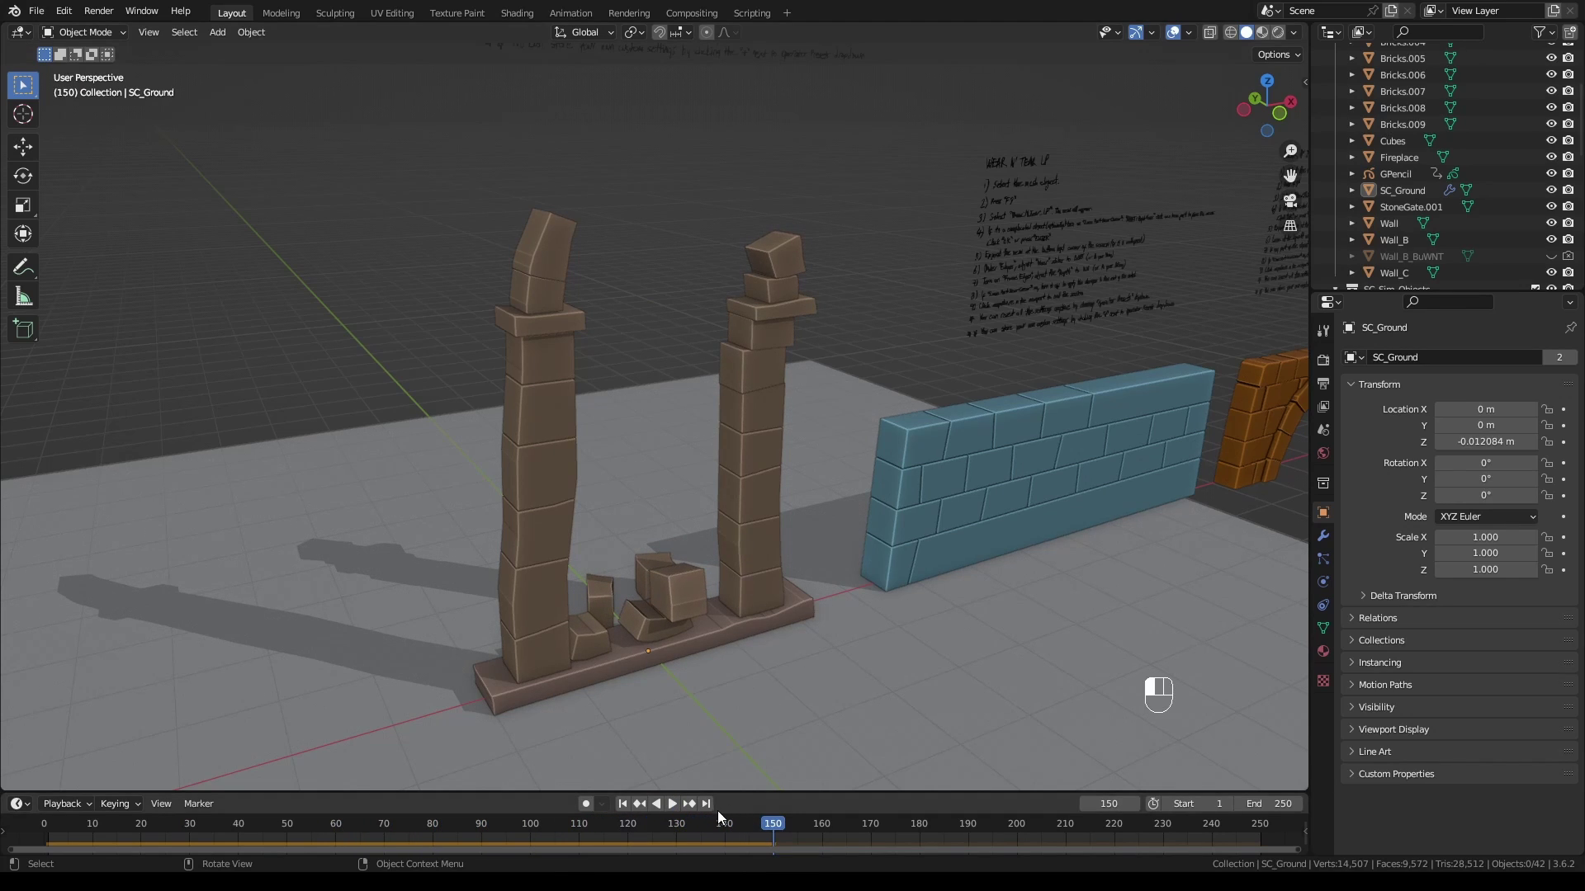
left_click(622, 803)
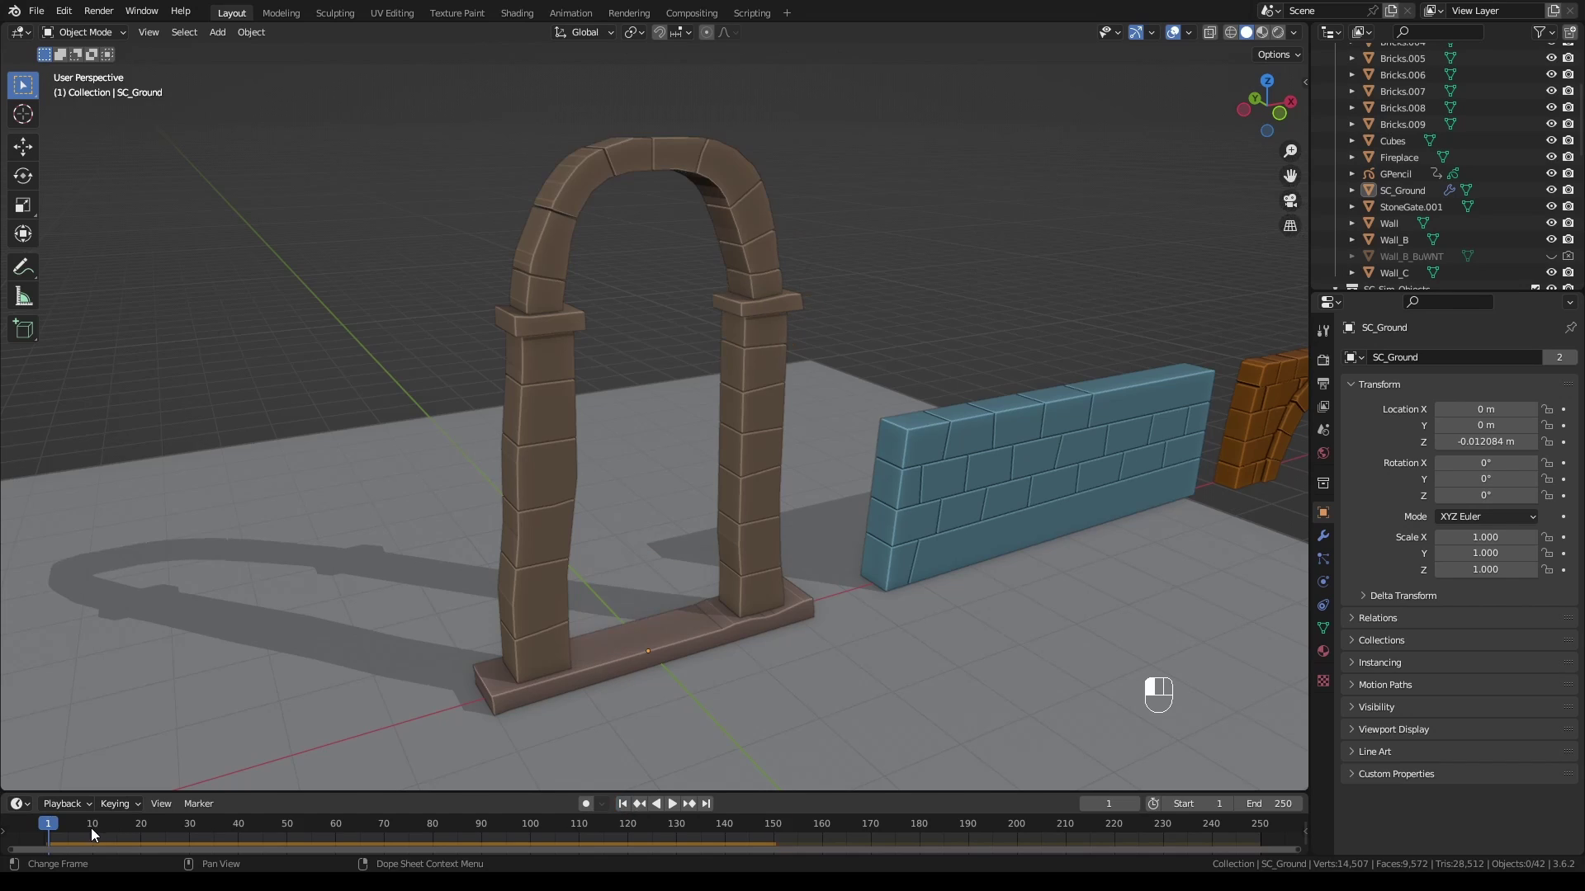
key("space")
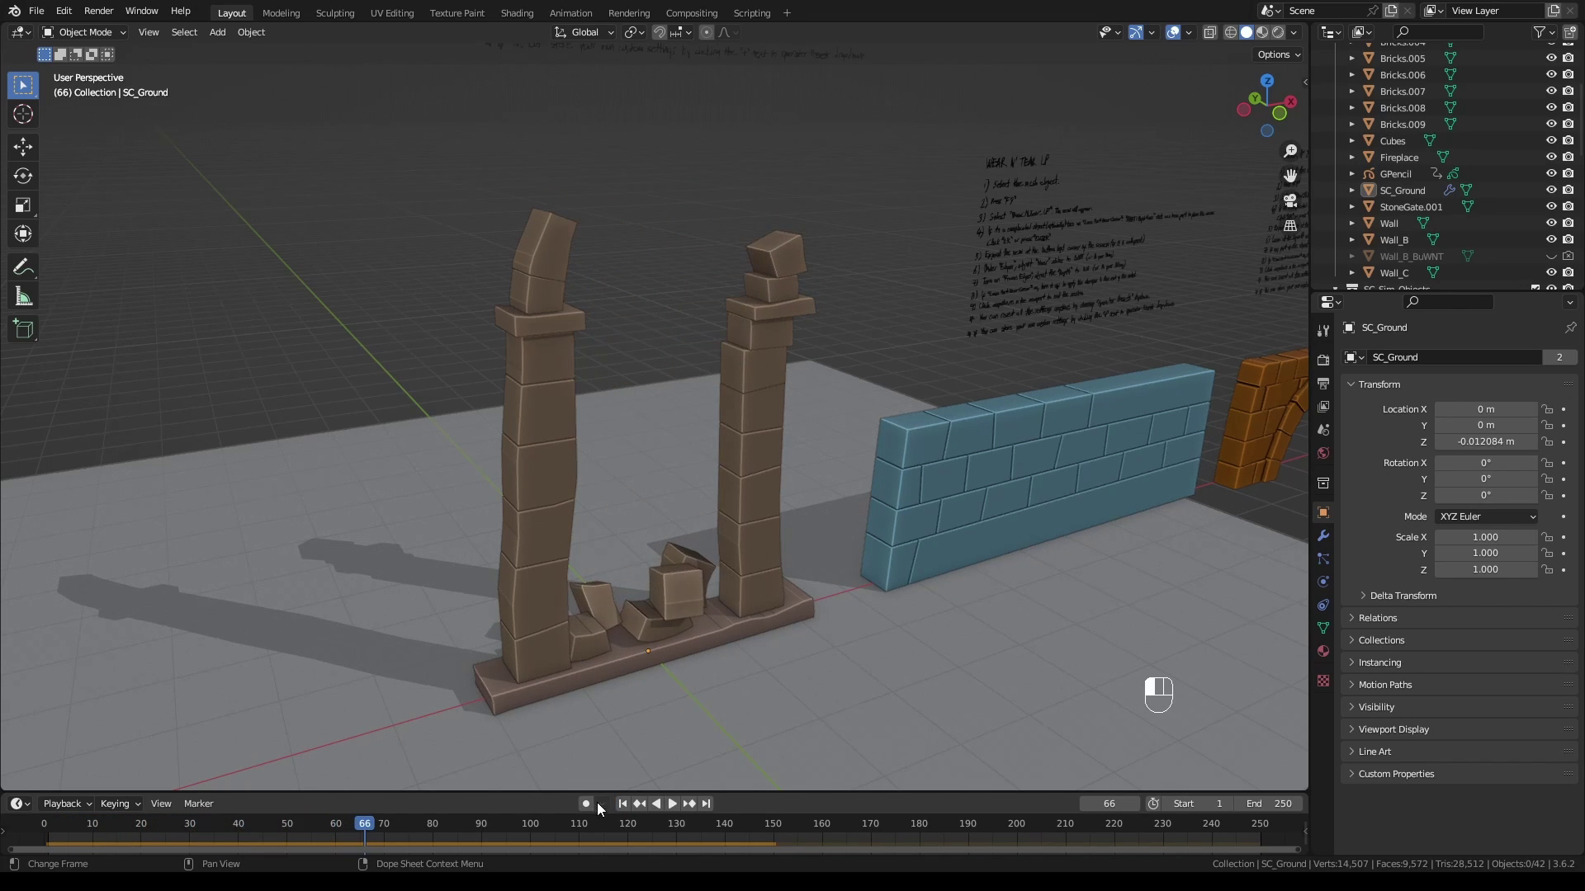
left_click(670, 805)
left_click(670, 804)
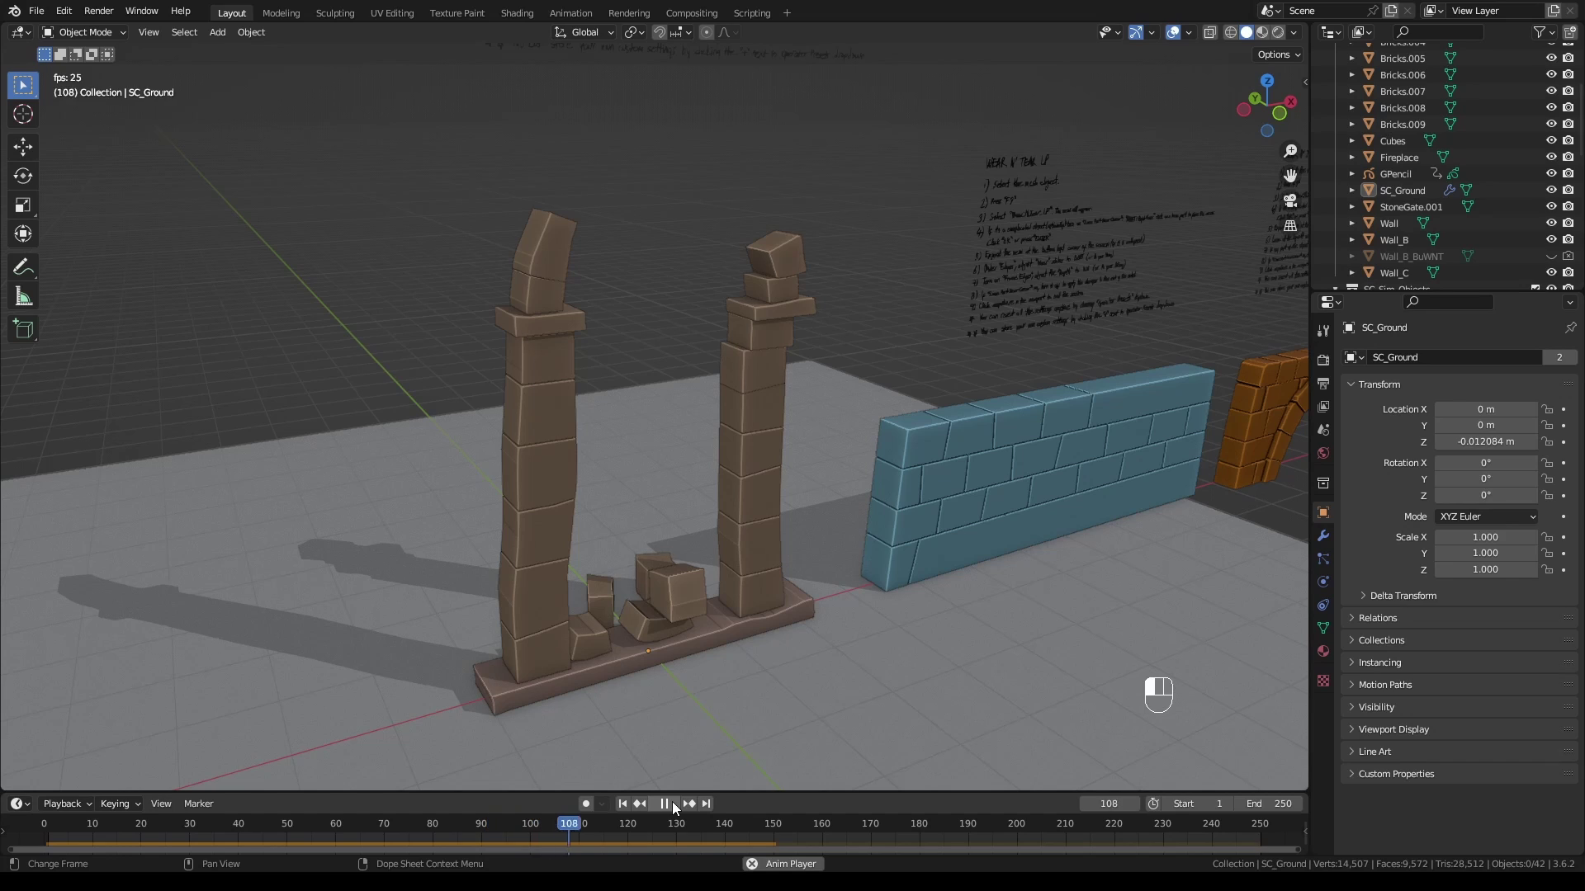
Stop the simulation at frame 112 and use Apply_Rigid_body on all the stone gate's pieces, leaving out the ground, to keep their collapsed positions
left_click(673, 804)
left_click_drag(422, 177, 839, 736)
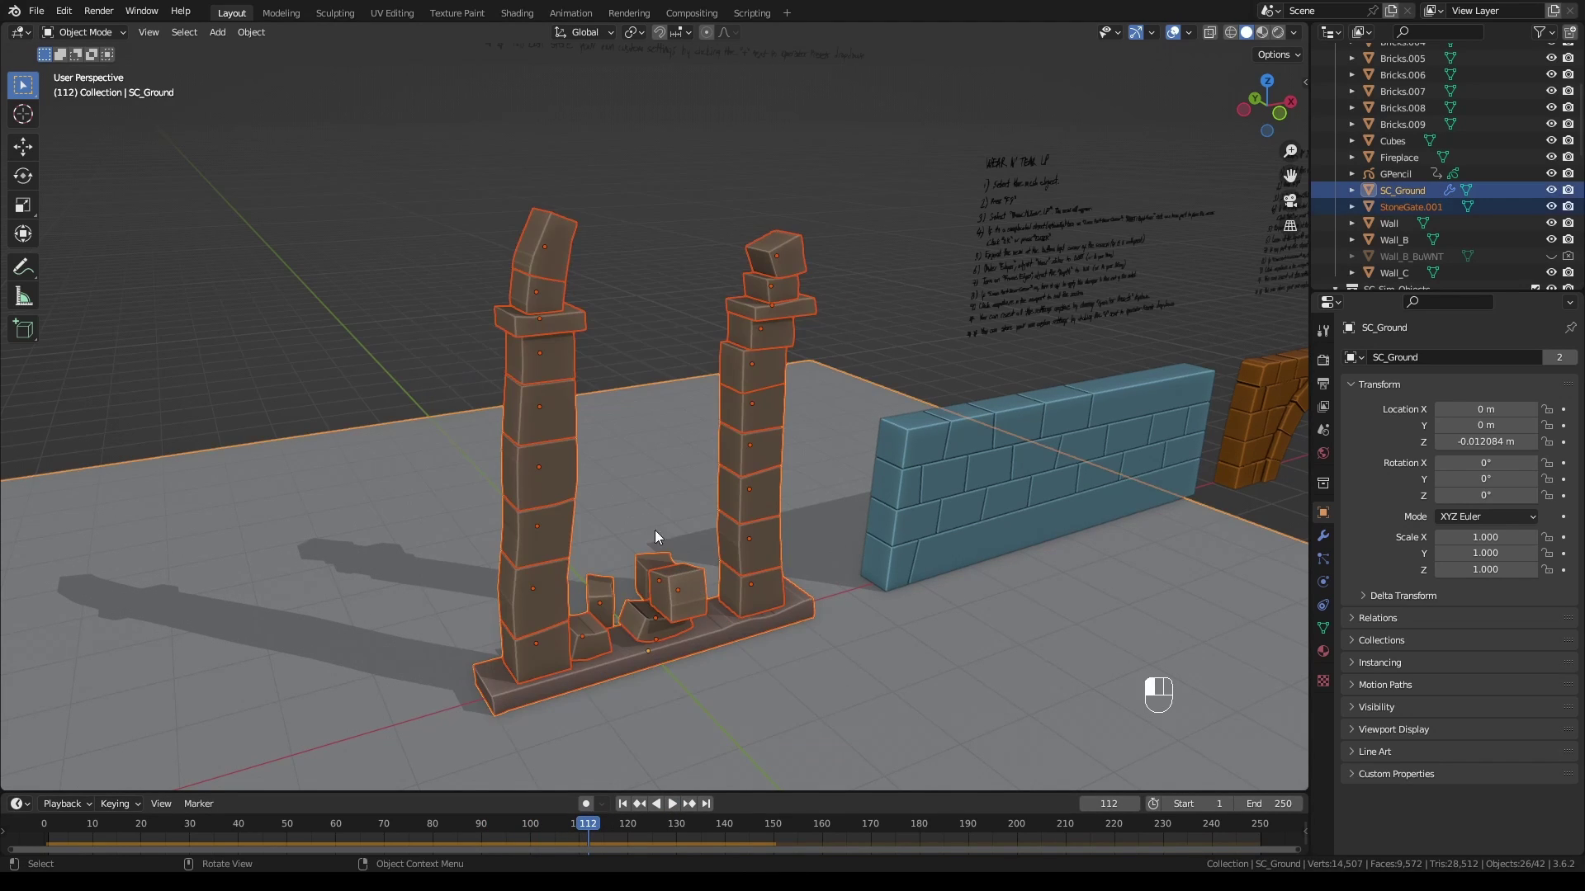
left_click(647, 423, "shift")
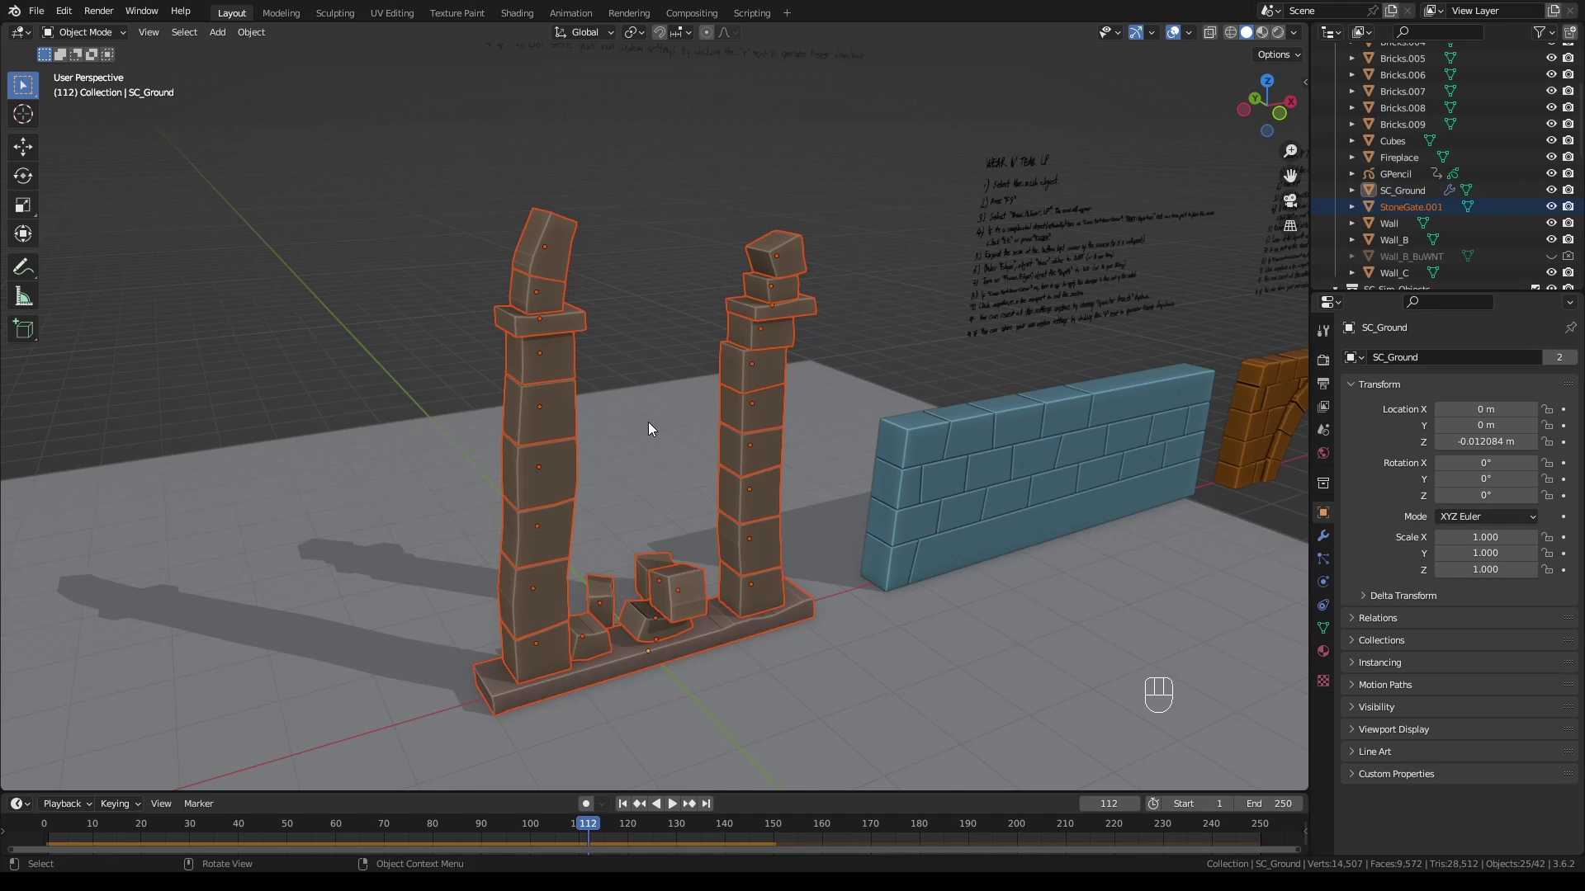
key("F9")
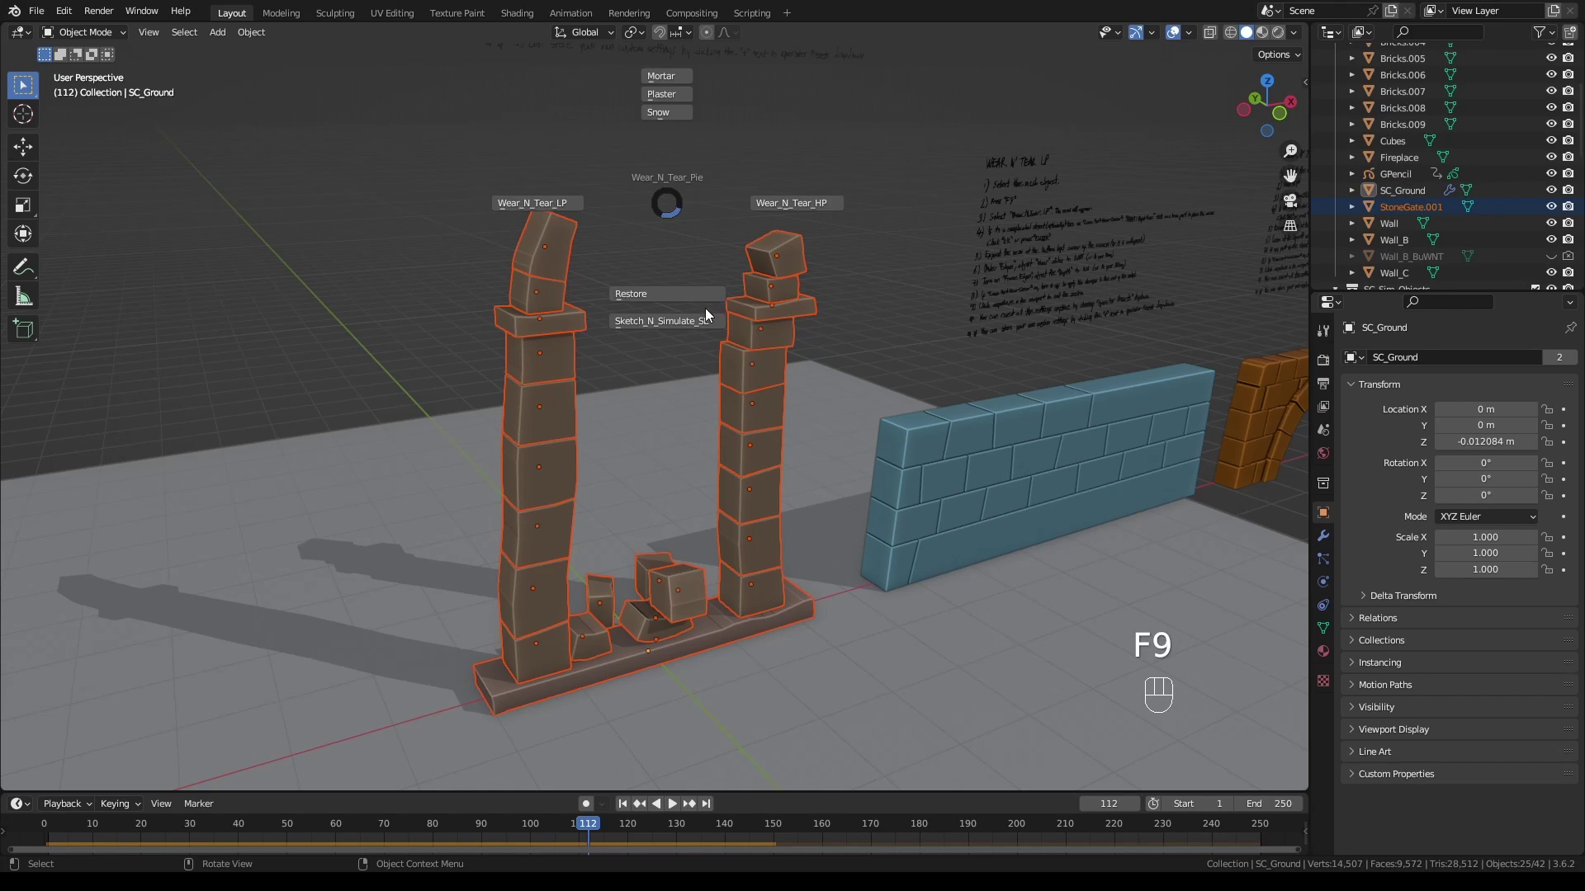
left_click(656, 322)
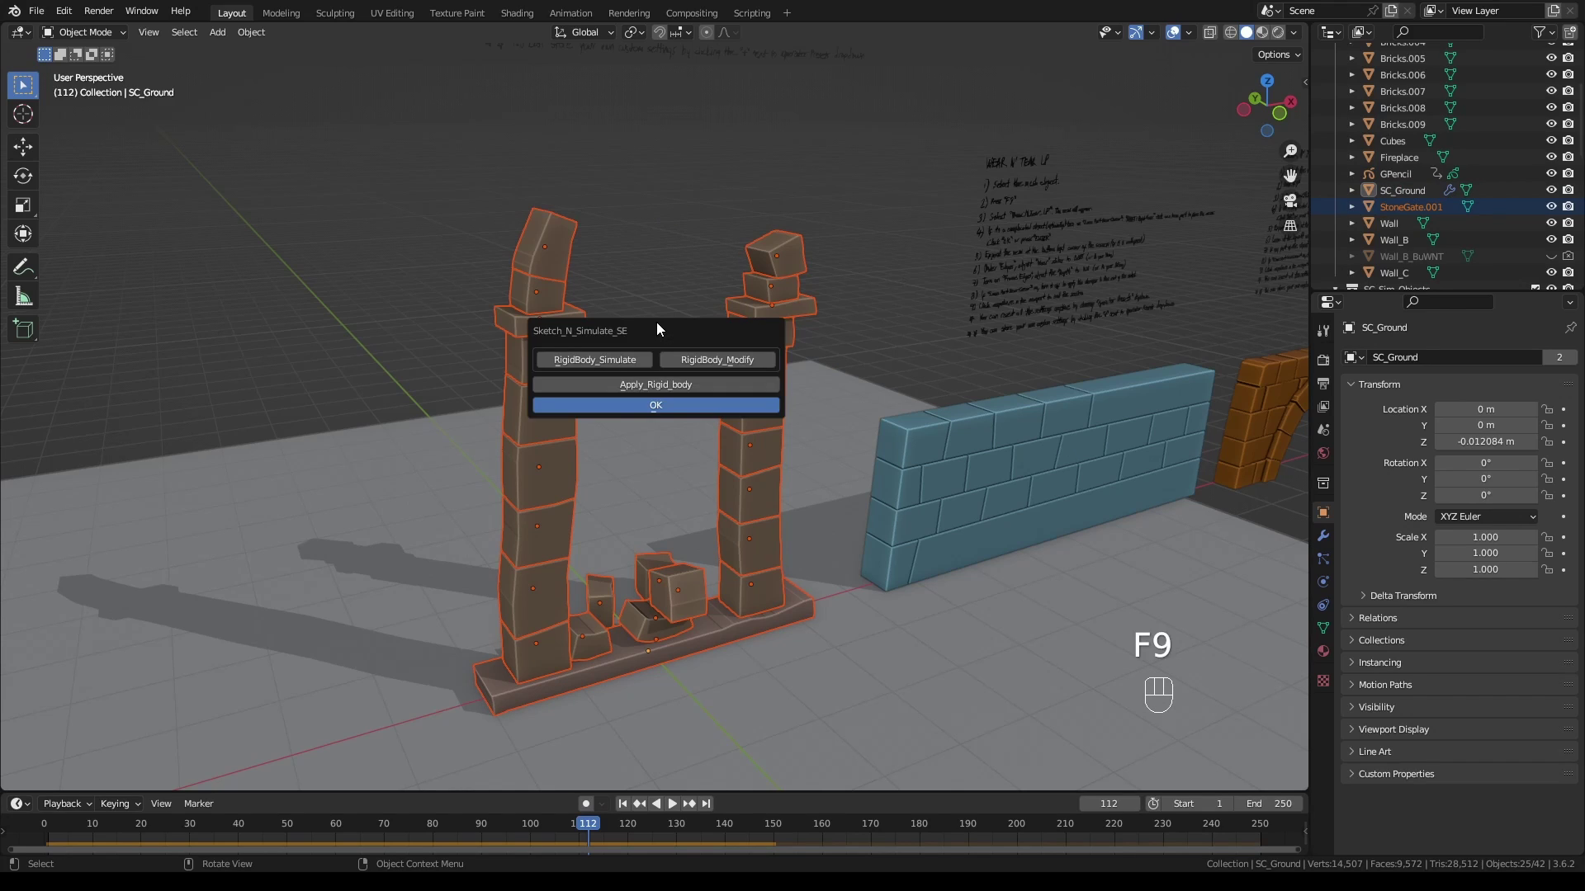
left_click(646, 383)
left_click(616, 444)
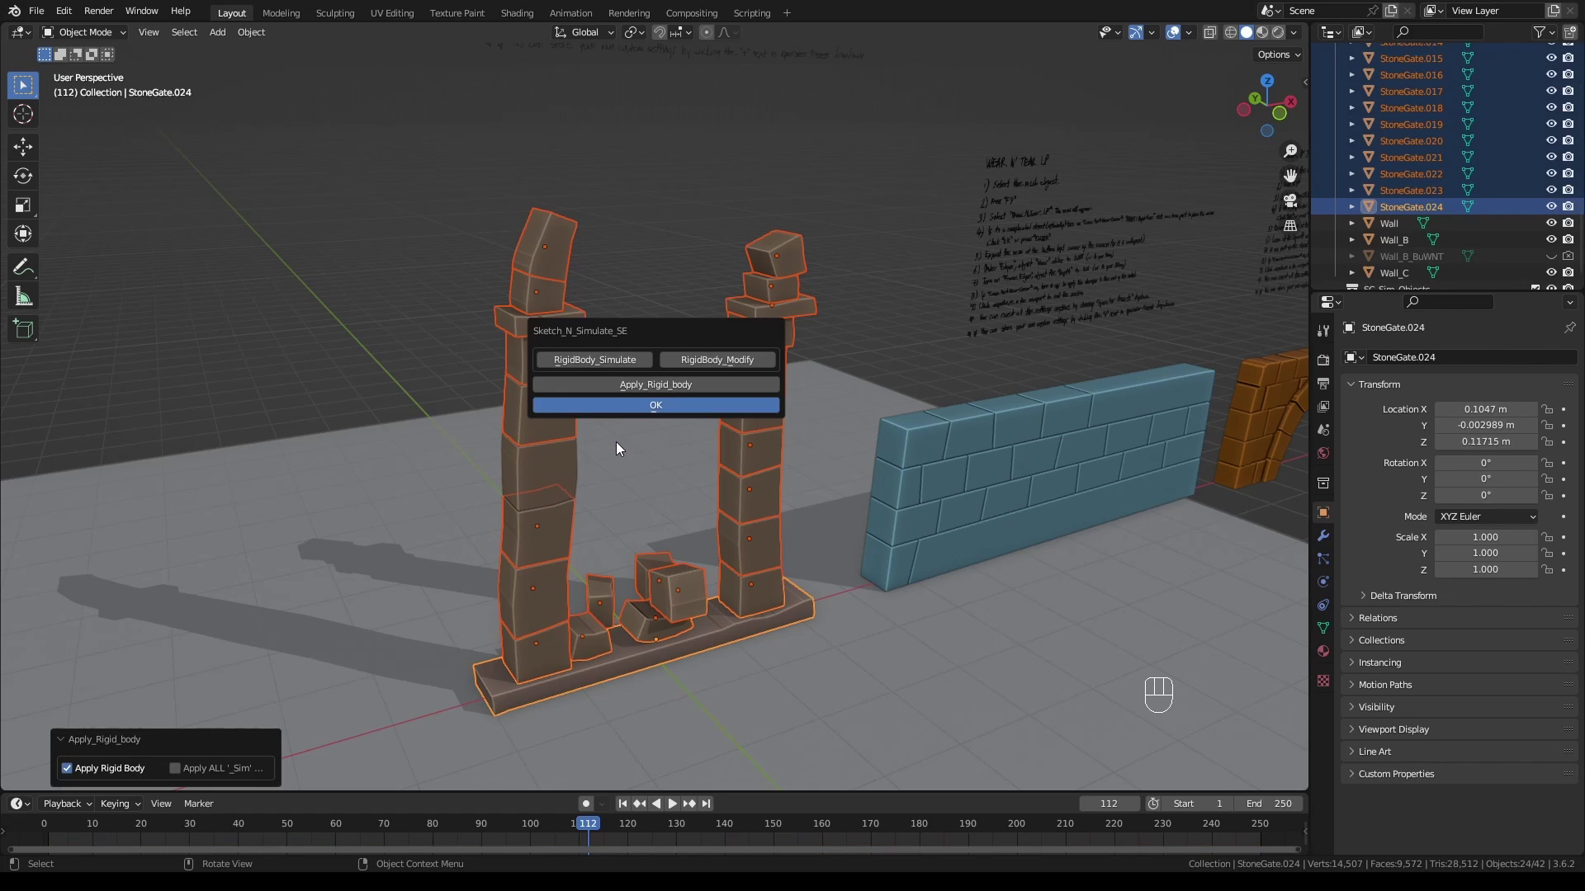
left_click(660, 405)
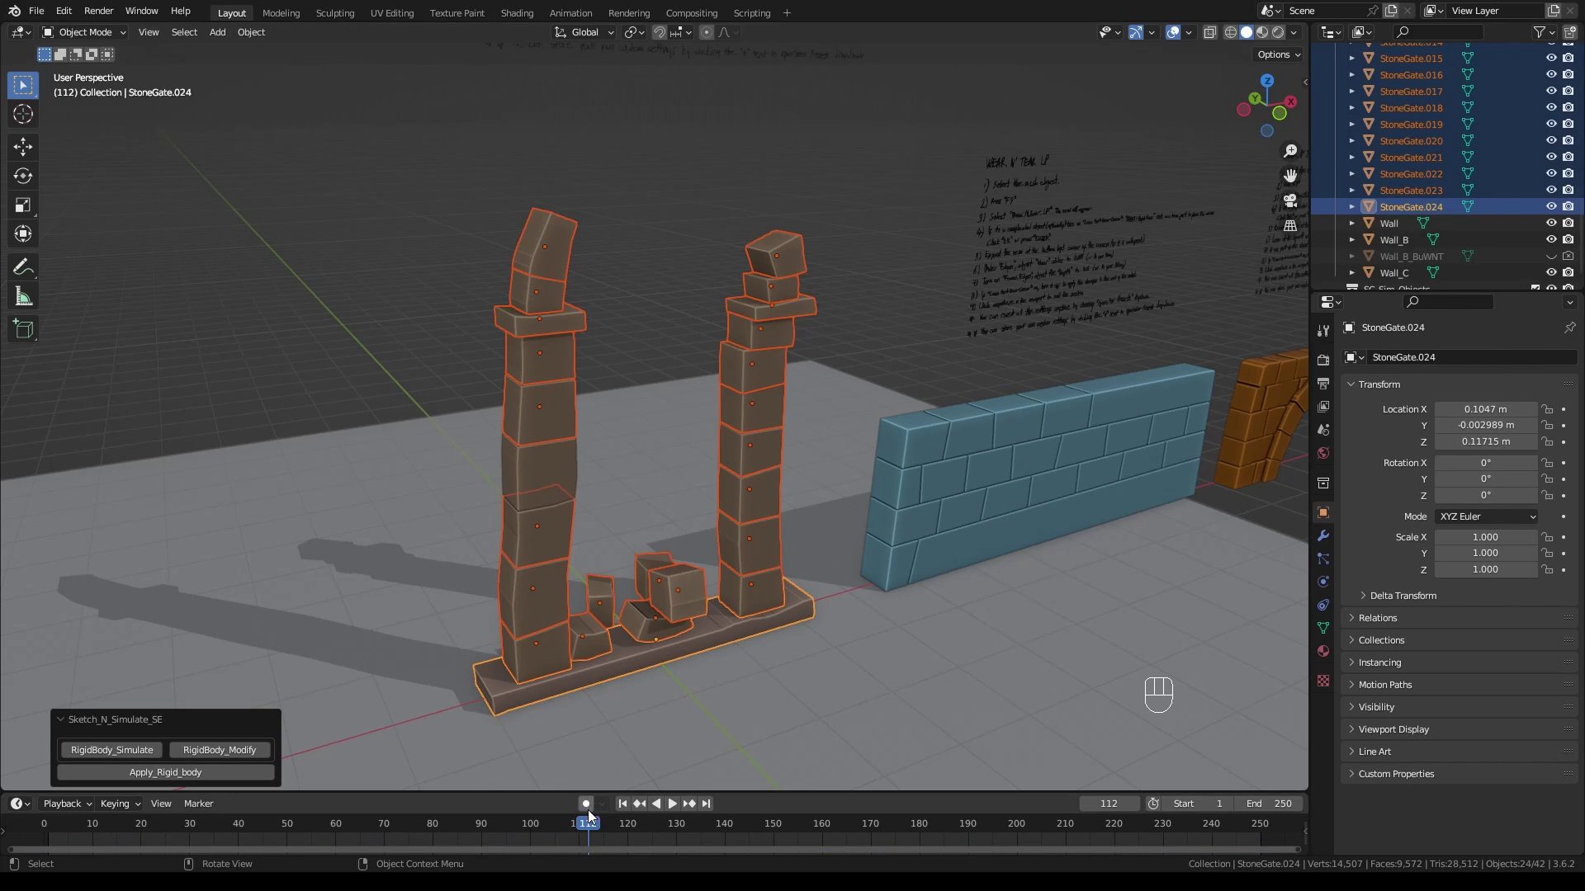